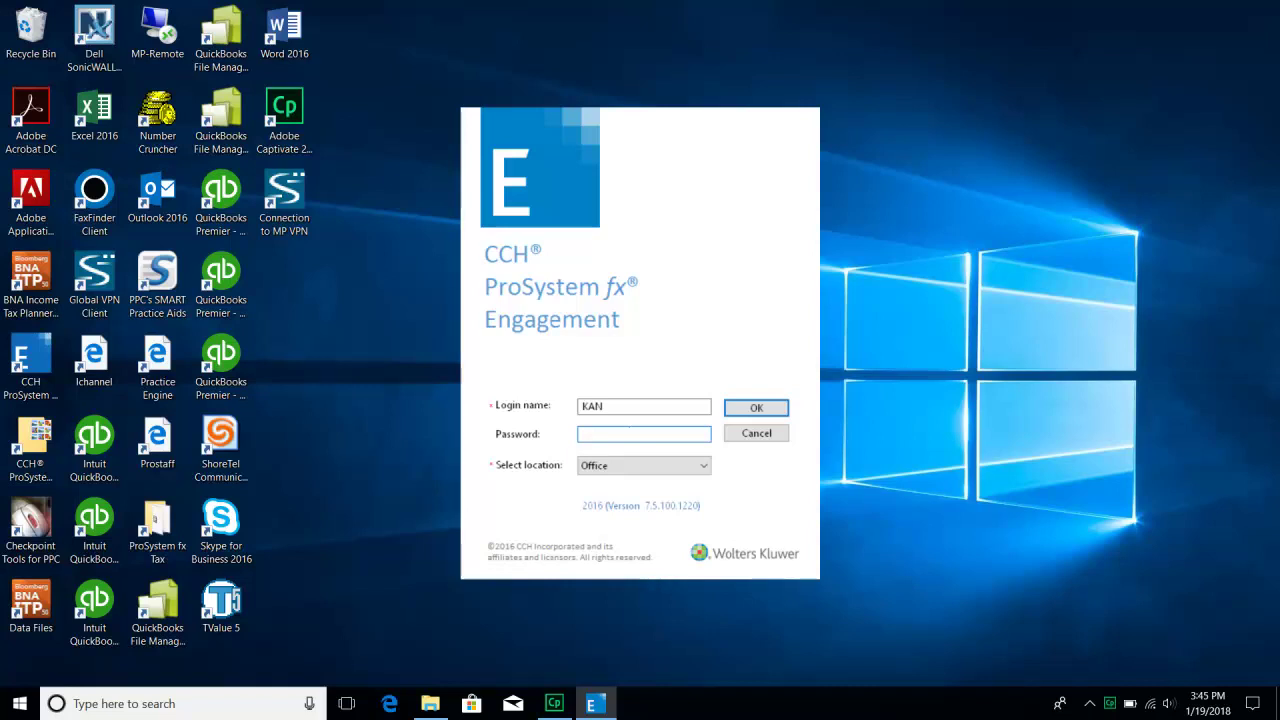
Enter the account password, choose Office as the location and log in.
type("********")
left_click(703, 466)
left_click(591, 483)
left_click(703, 466)
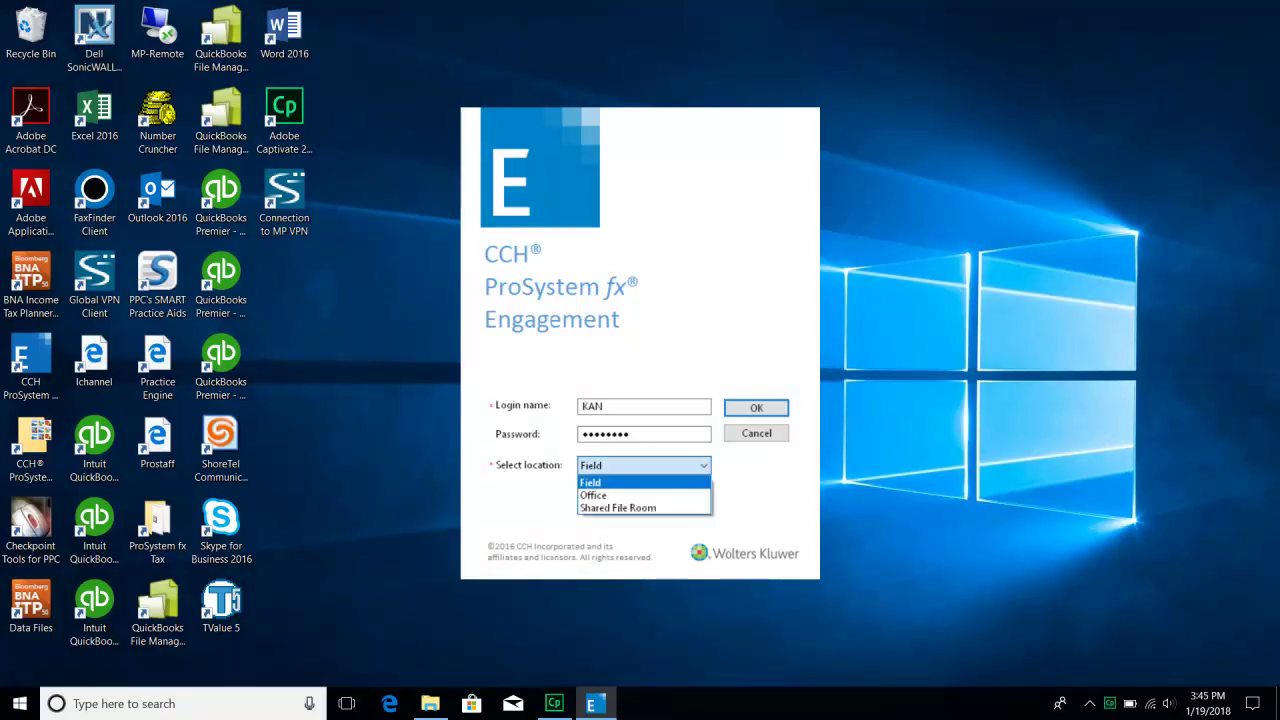
left_click(605, 494)
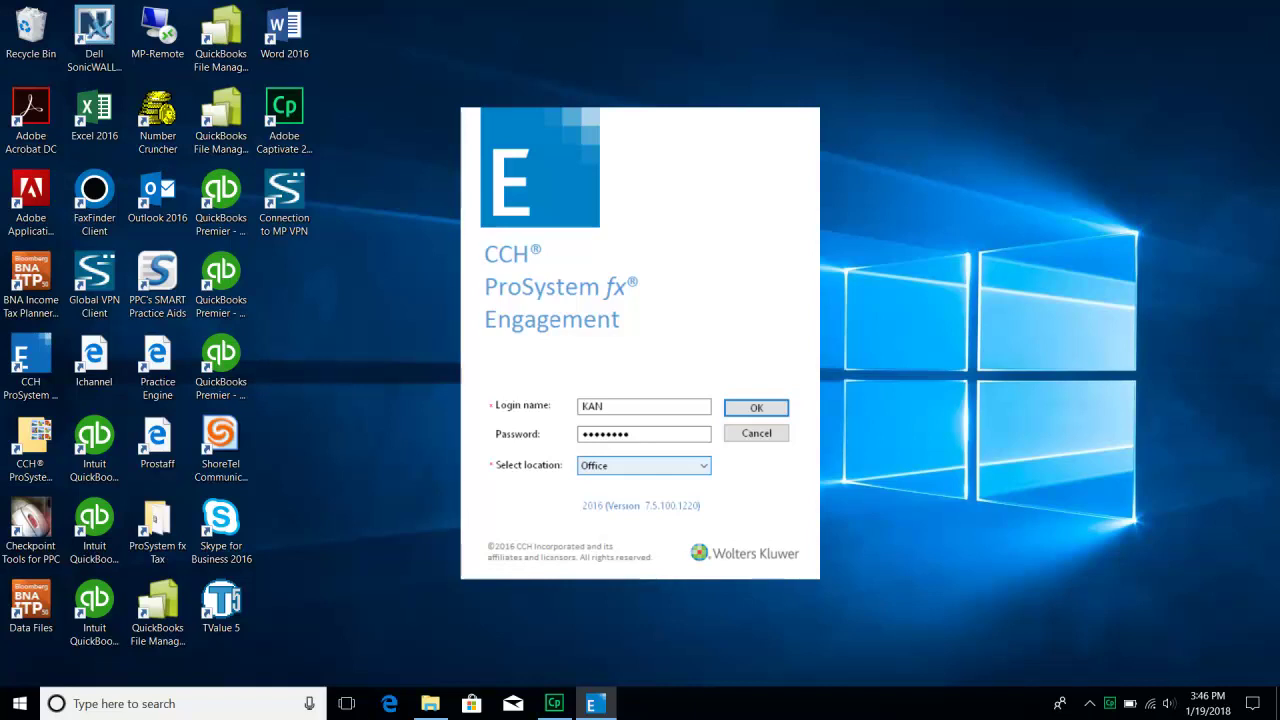
key("Return")
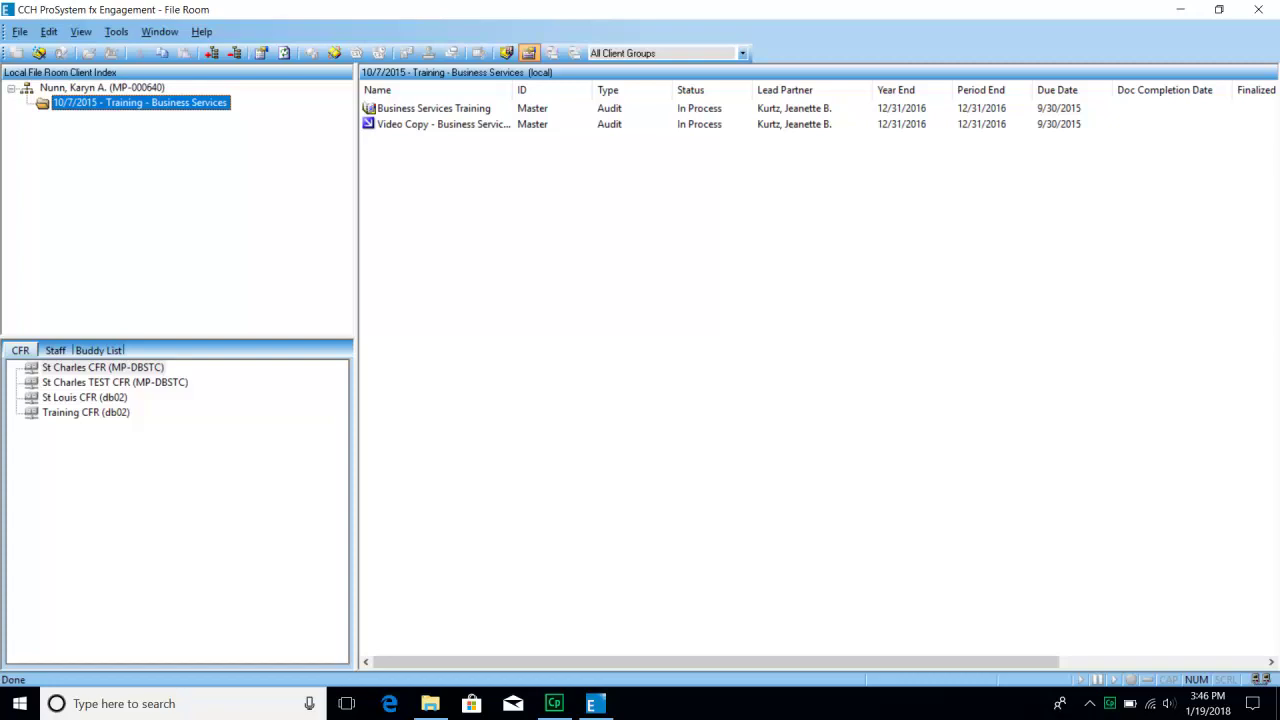
Connect to the St Louis CFR, list all of its clients and select 1400 Jefferson LLC.
left_click(85, 398)
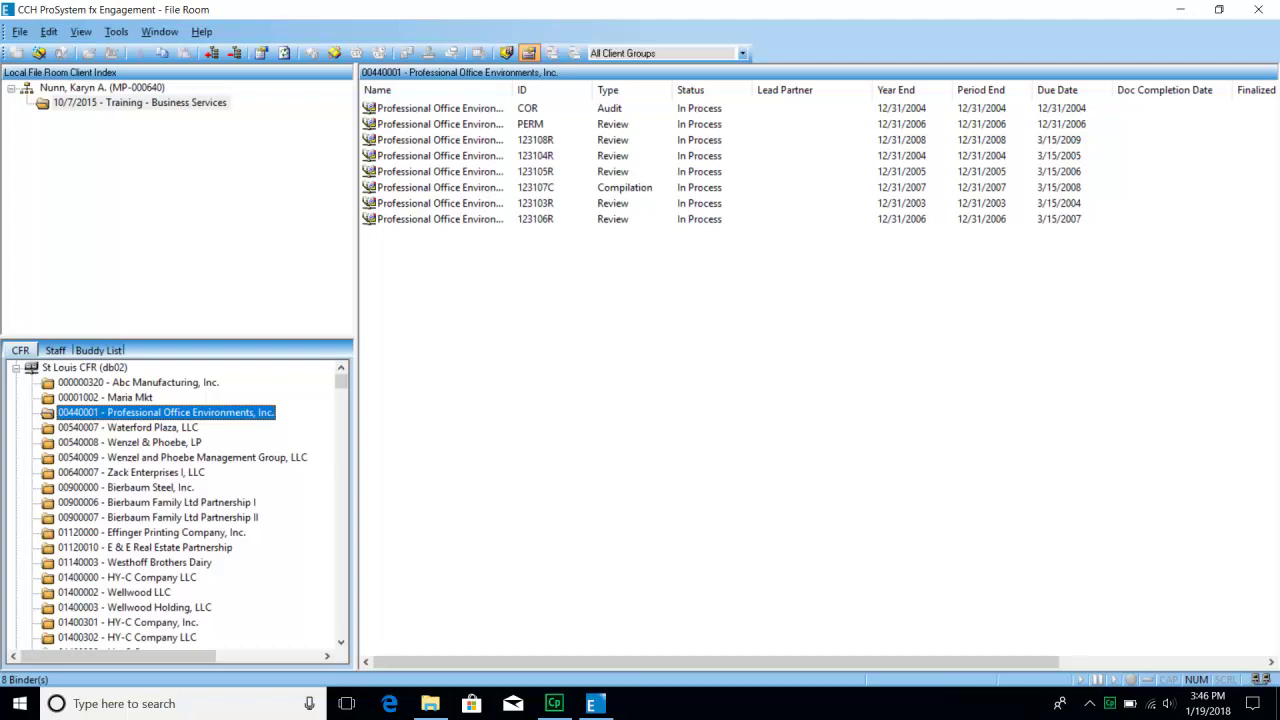
left_click(85, 368)
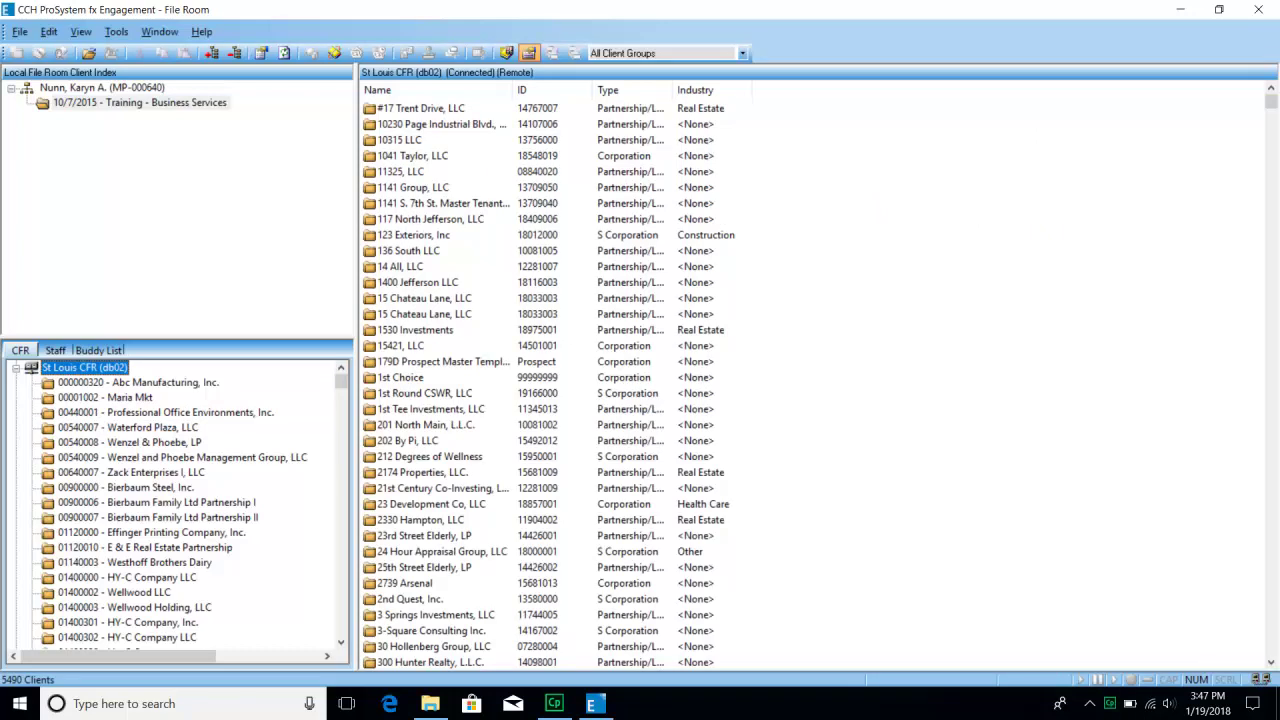
left_click(418, 283)
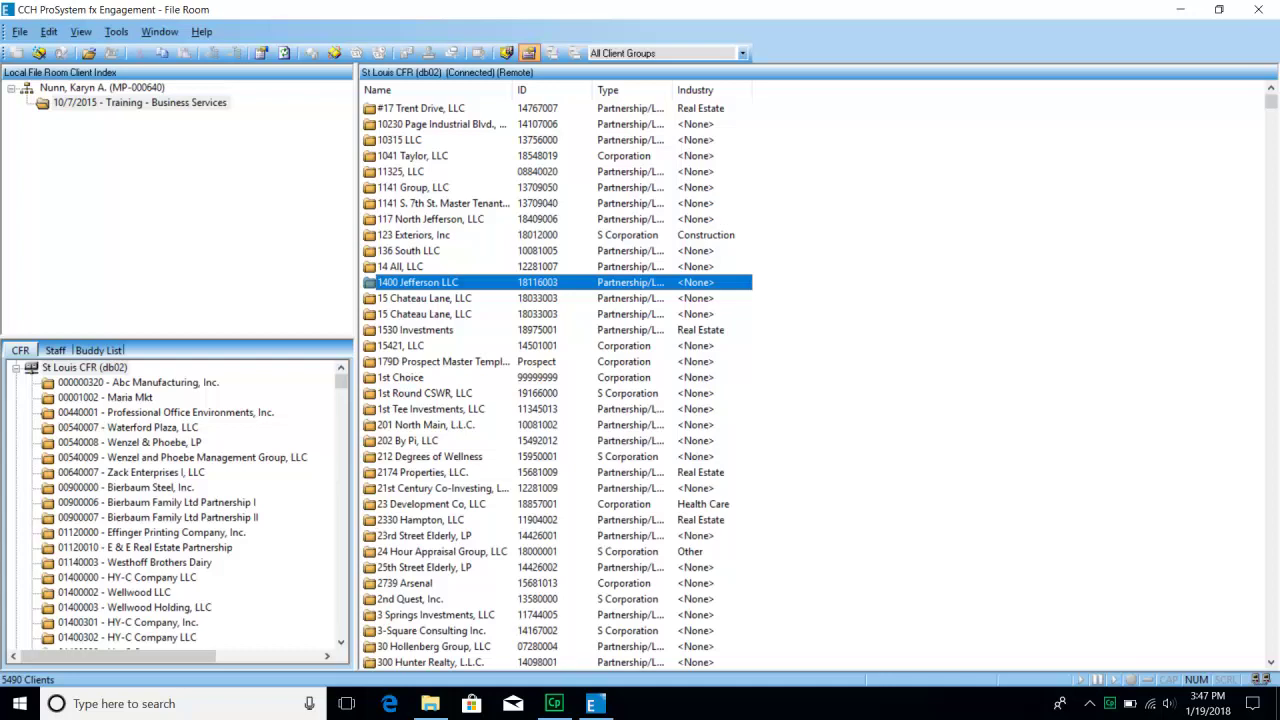
Open the properties of the Video Copy binder under the local Training - Business Services client and view the lead partner choices.
left_click(140, 103)
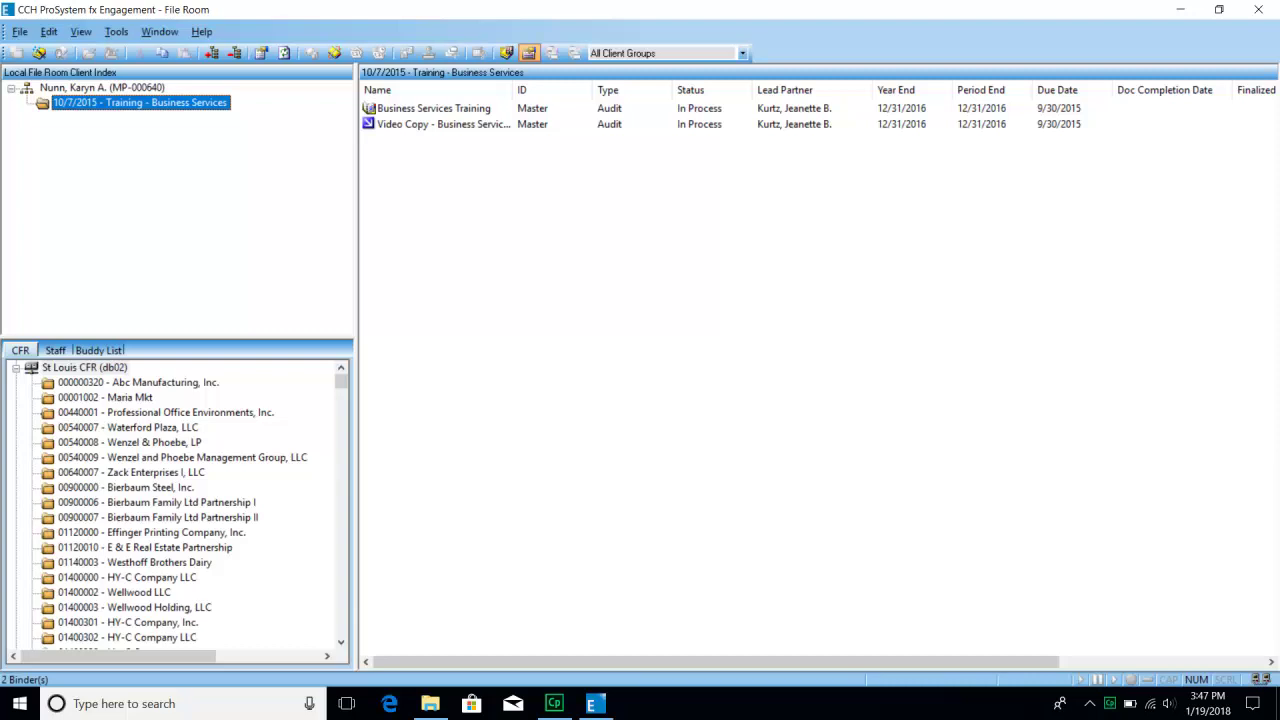
left_click(434, 108)
left_click(443, 124)
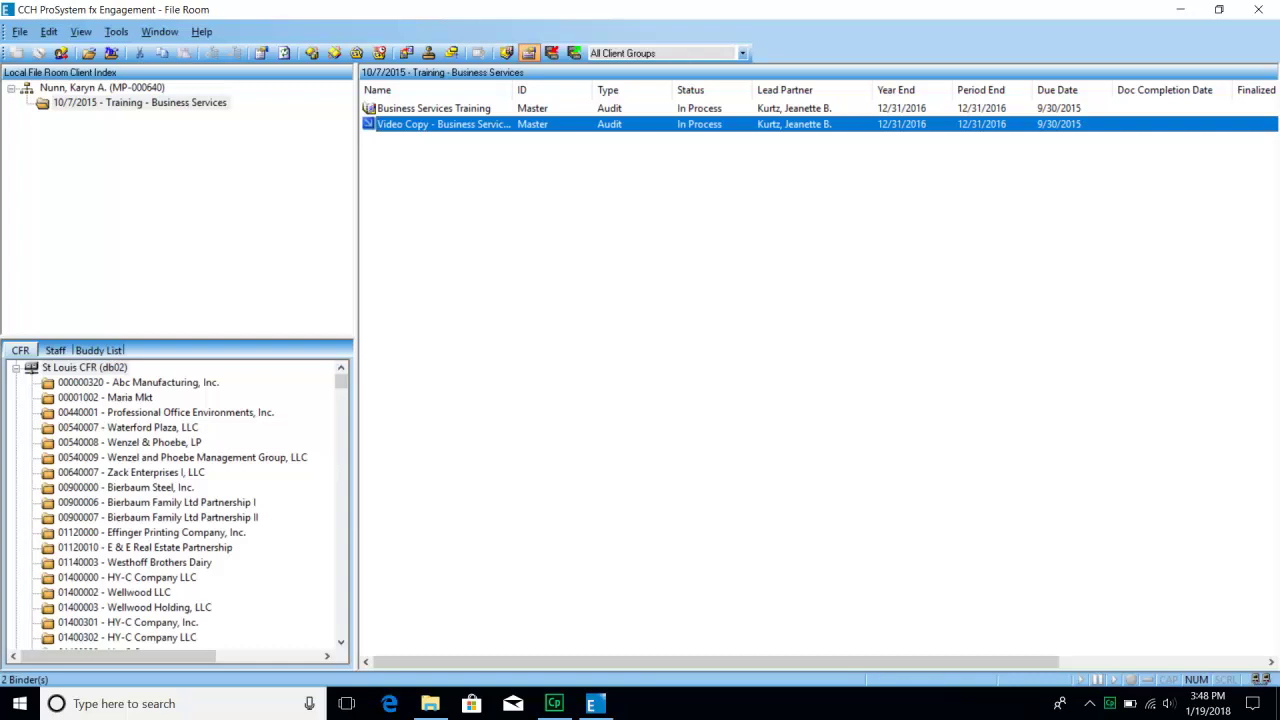
right_click(448, 124)
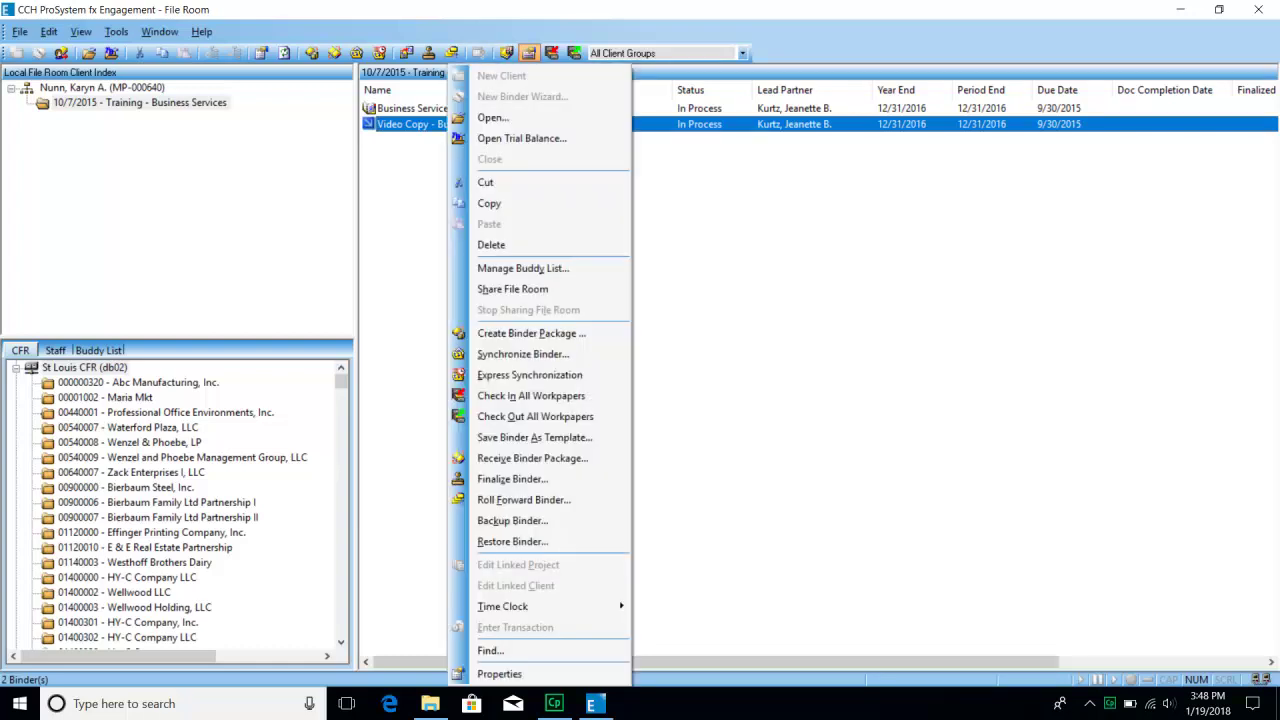
left_click(499, 674)
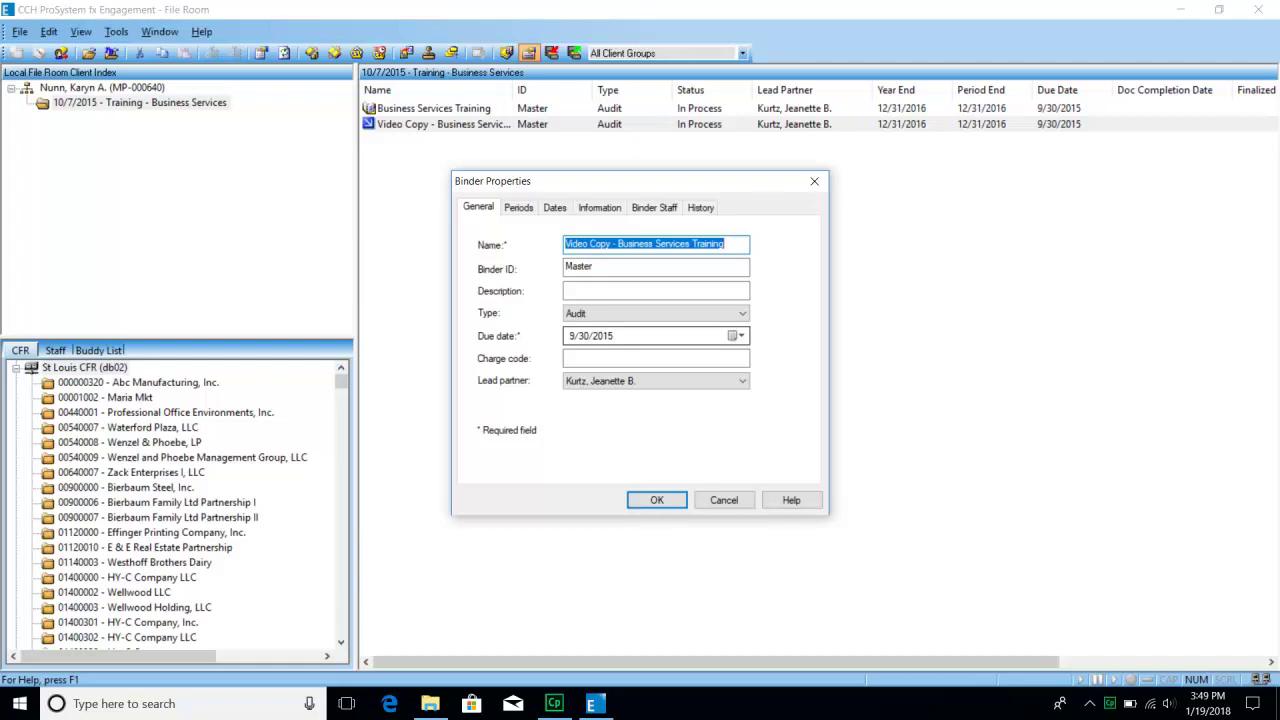
left_click(742, 381)
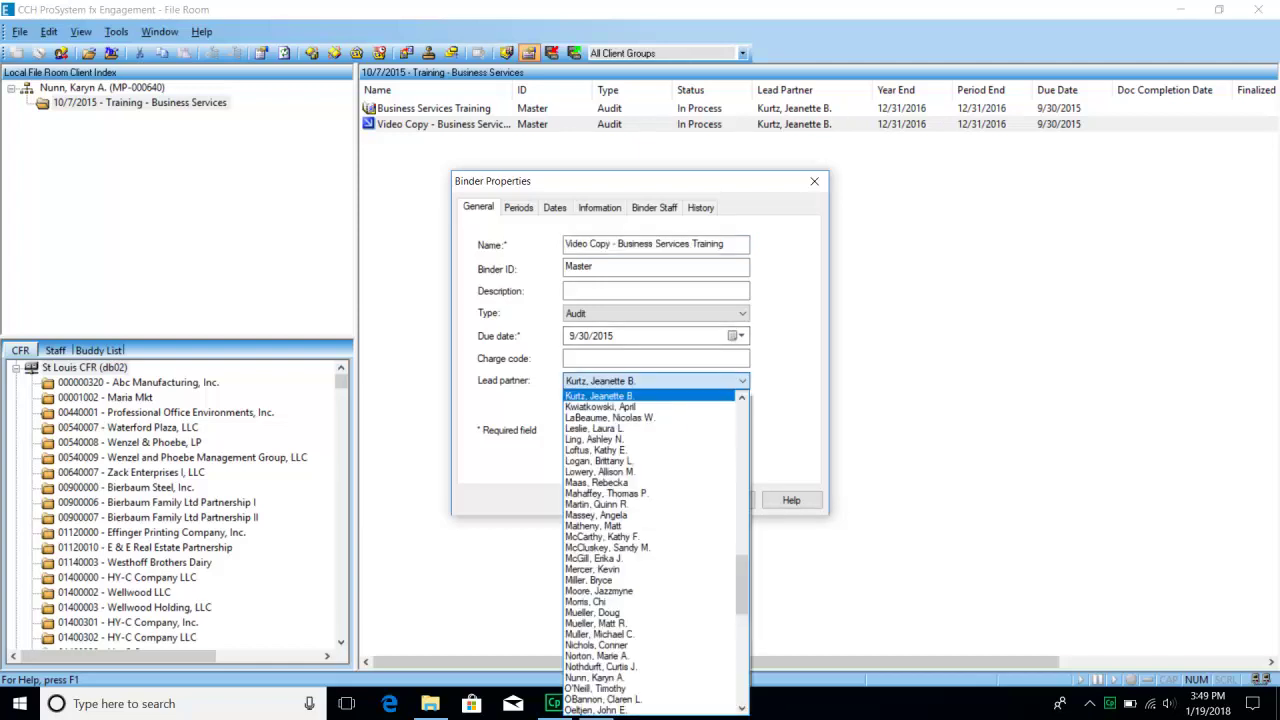
left_click(742, 381)
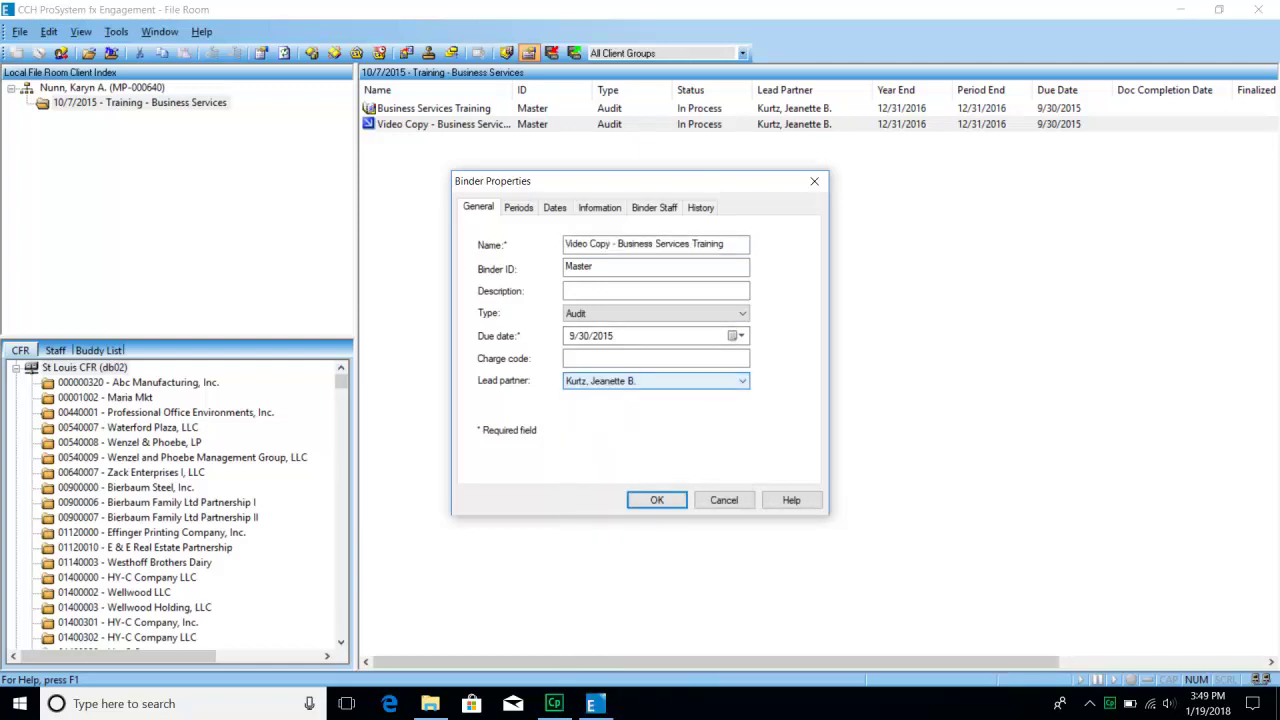
Review the binder's period settings, report dates, history and assigned binder staff.
left_click(518, 208)
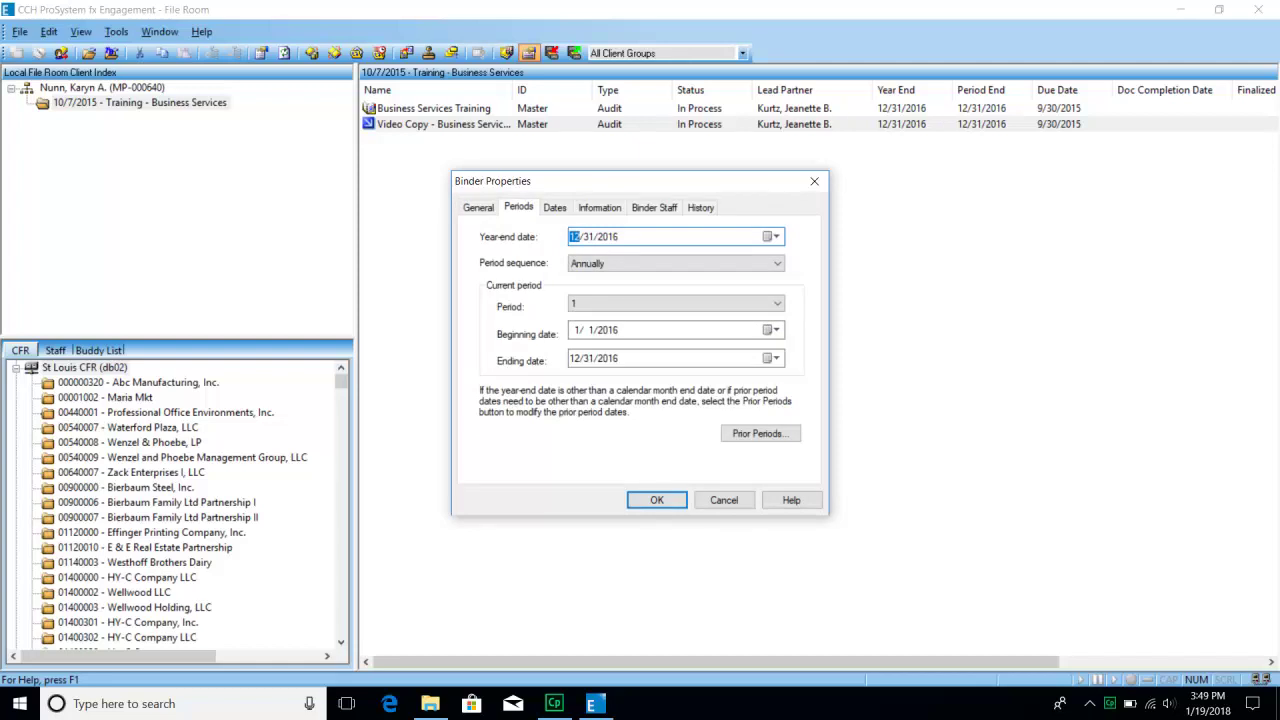
key("ctrl+Tab")
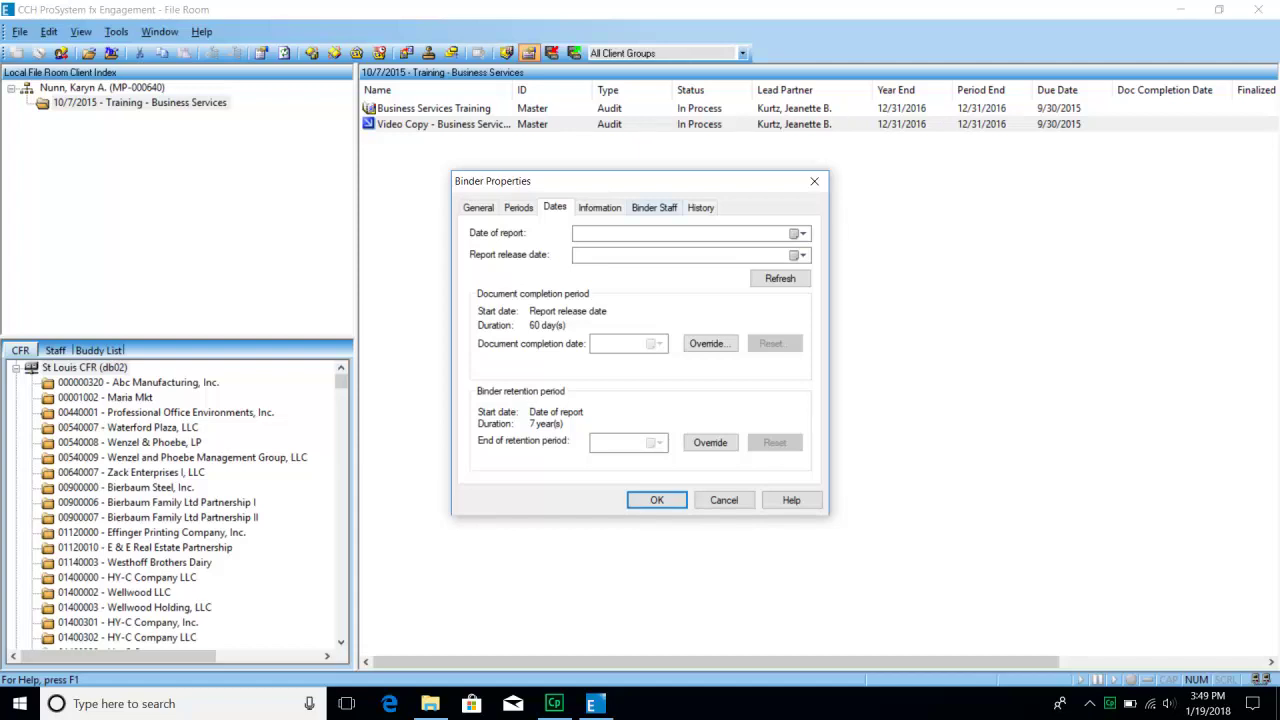
left_click(700, 208)
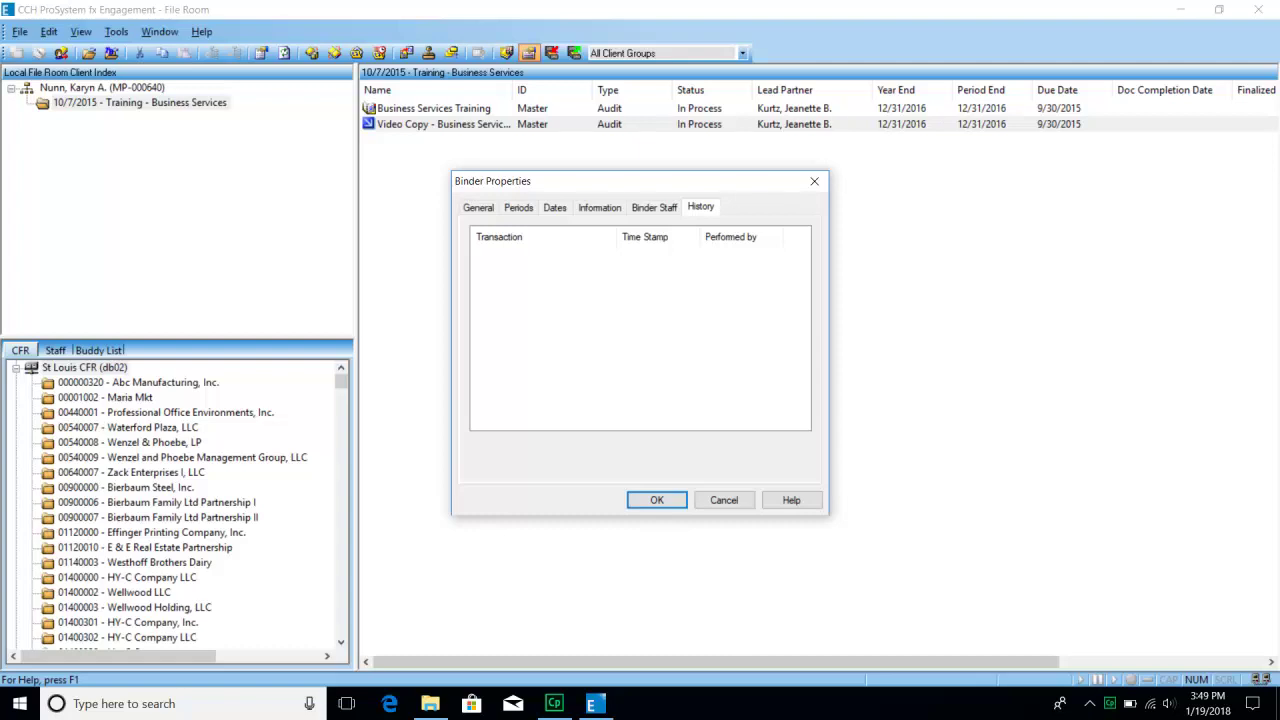
left_click(654, 208)
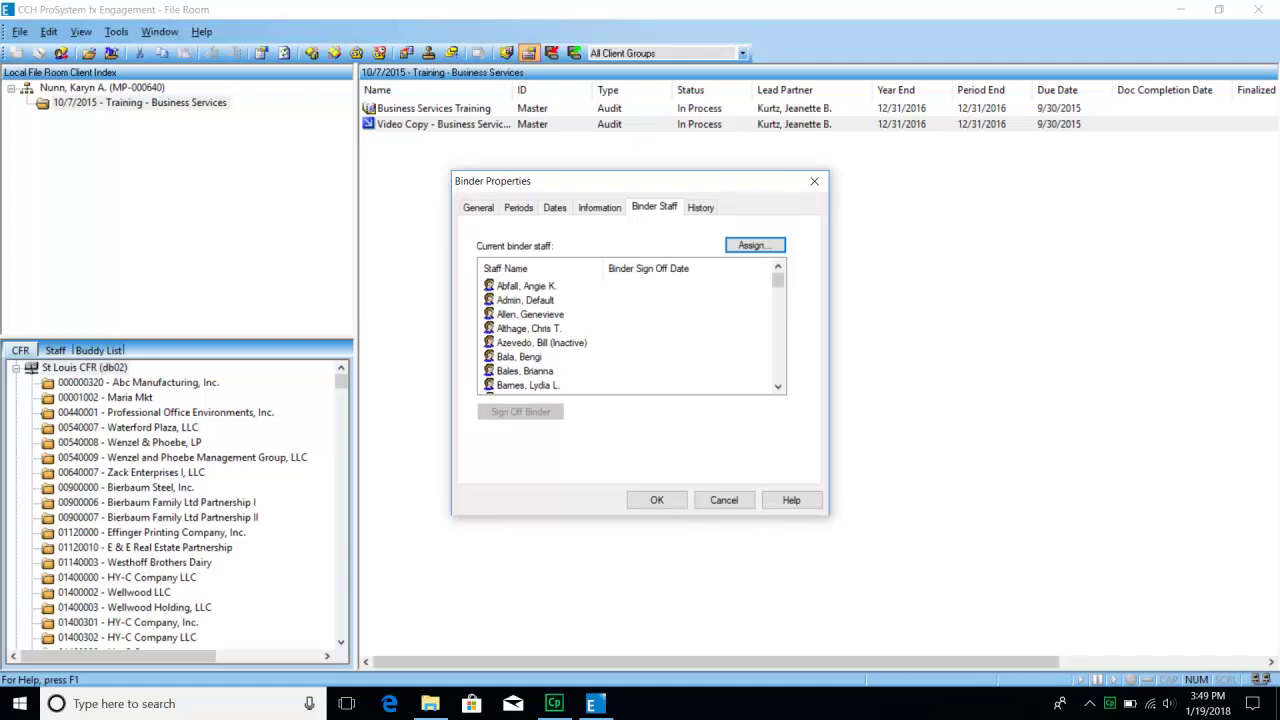
Open the Video Copy - Business Services Training binder and switch back to the File Room window.
key("Return")
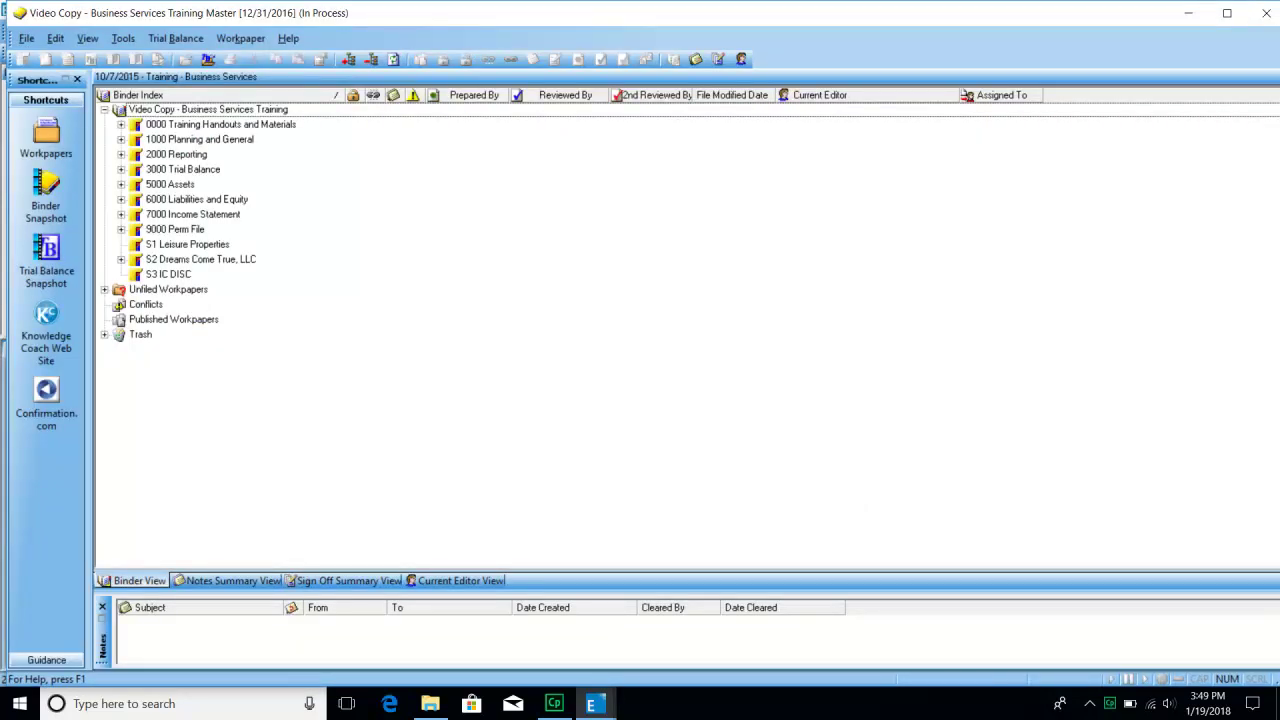
left_click(596, 704)
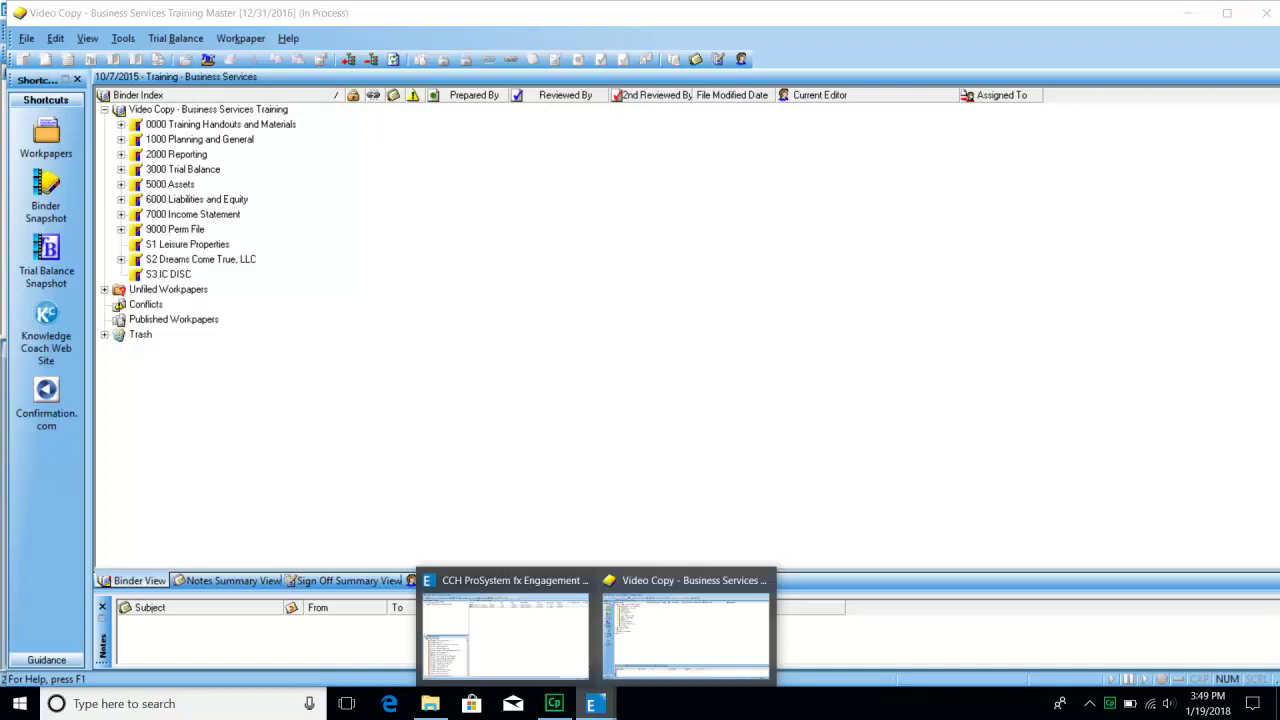
left_click(505, 630)
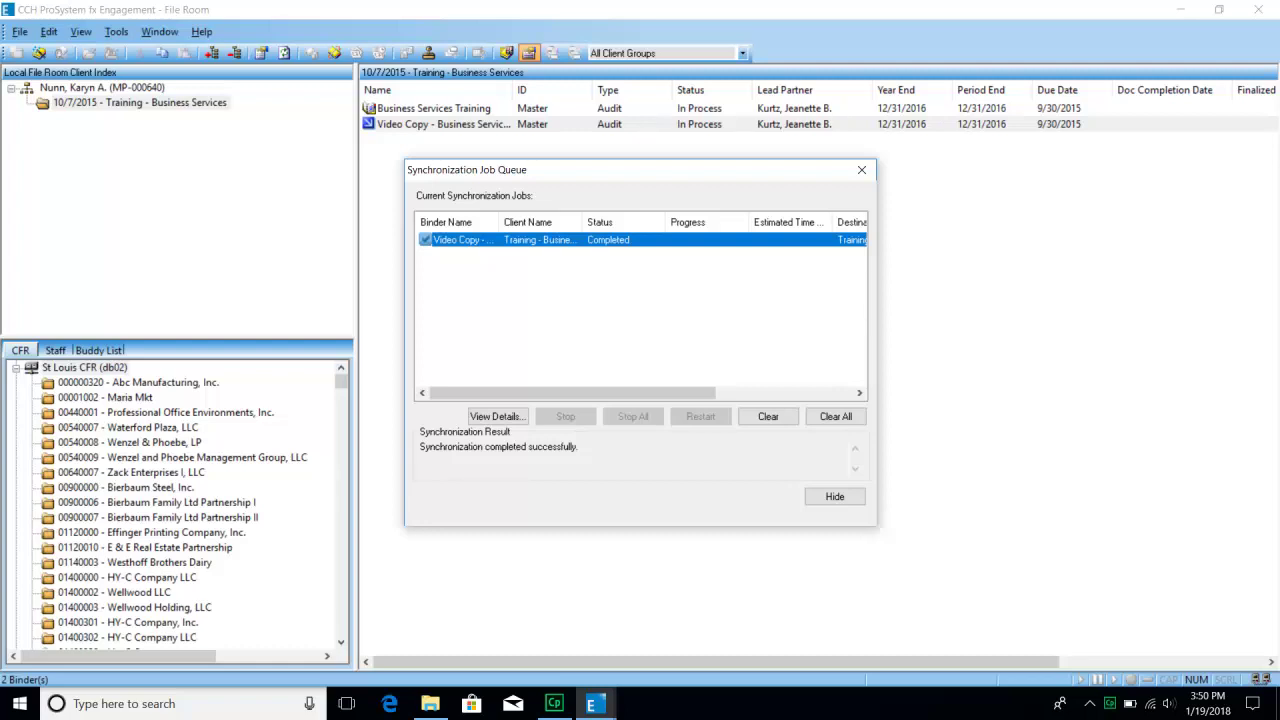
Dismiss the Synchronization Job Queue, bring it up again from the File Room and close it.
key("Escape")
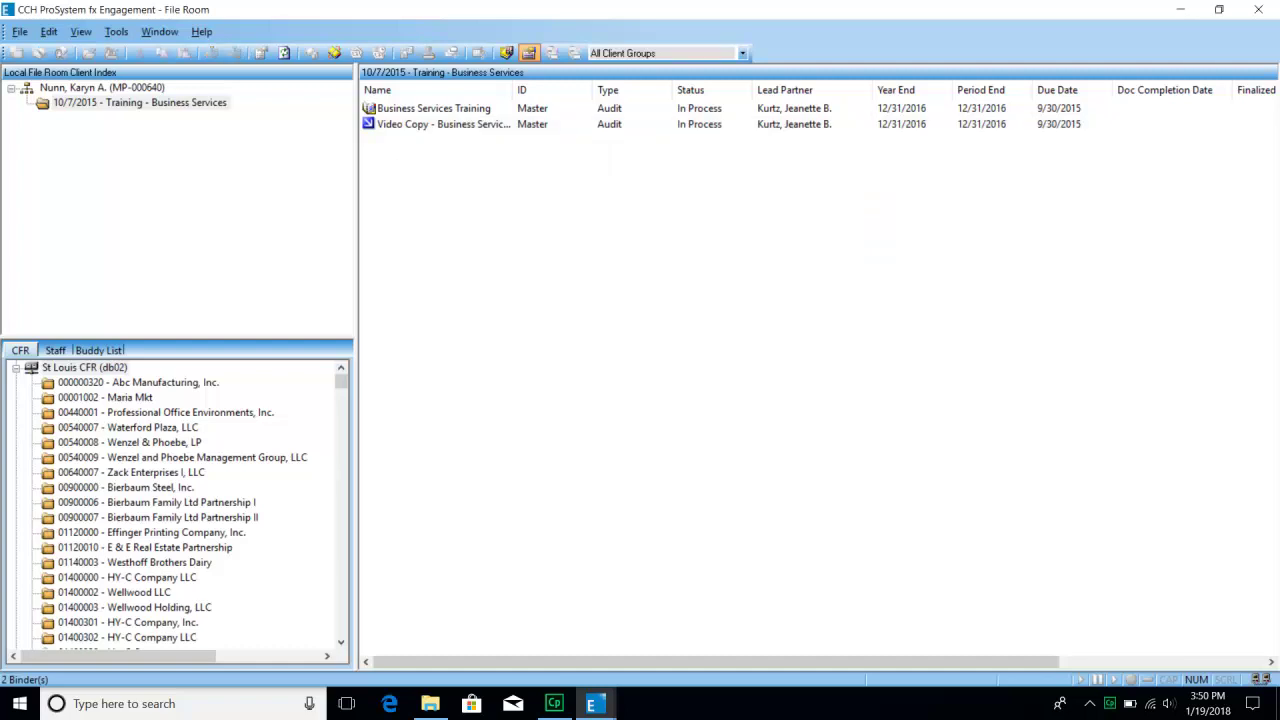
key("alt+v")
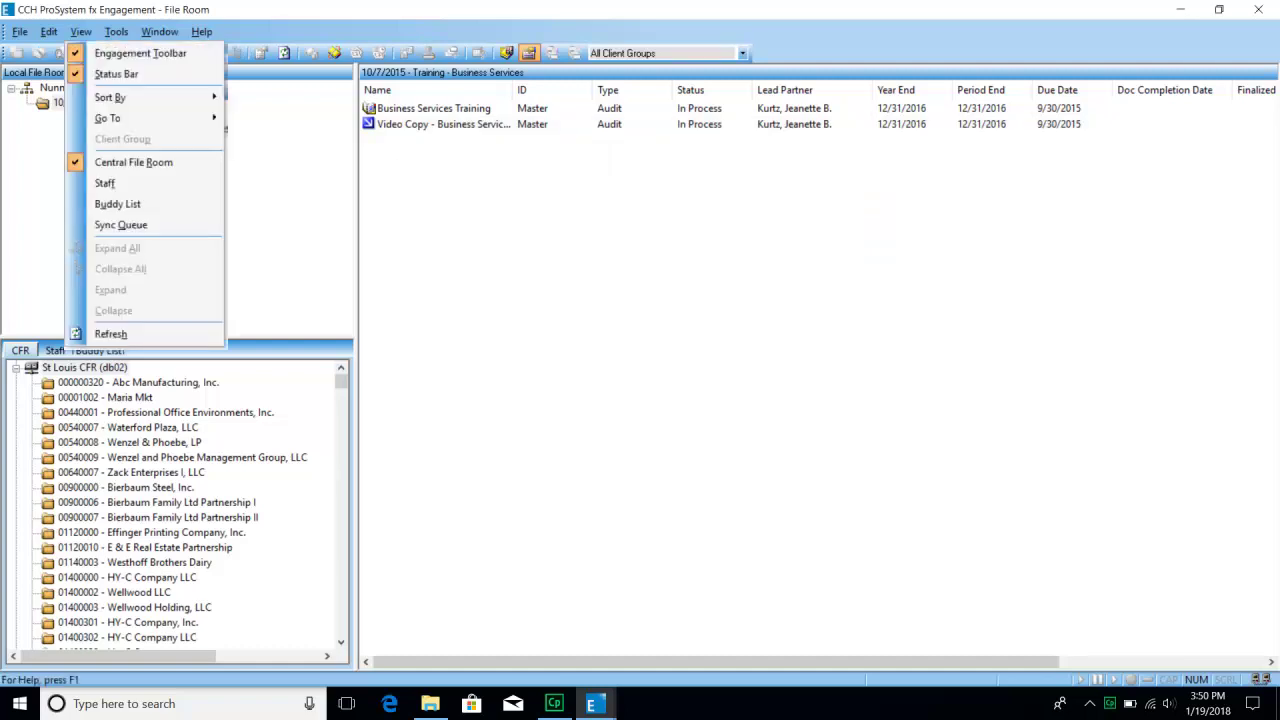
key("q")
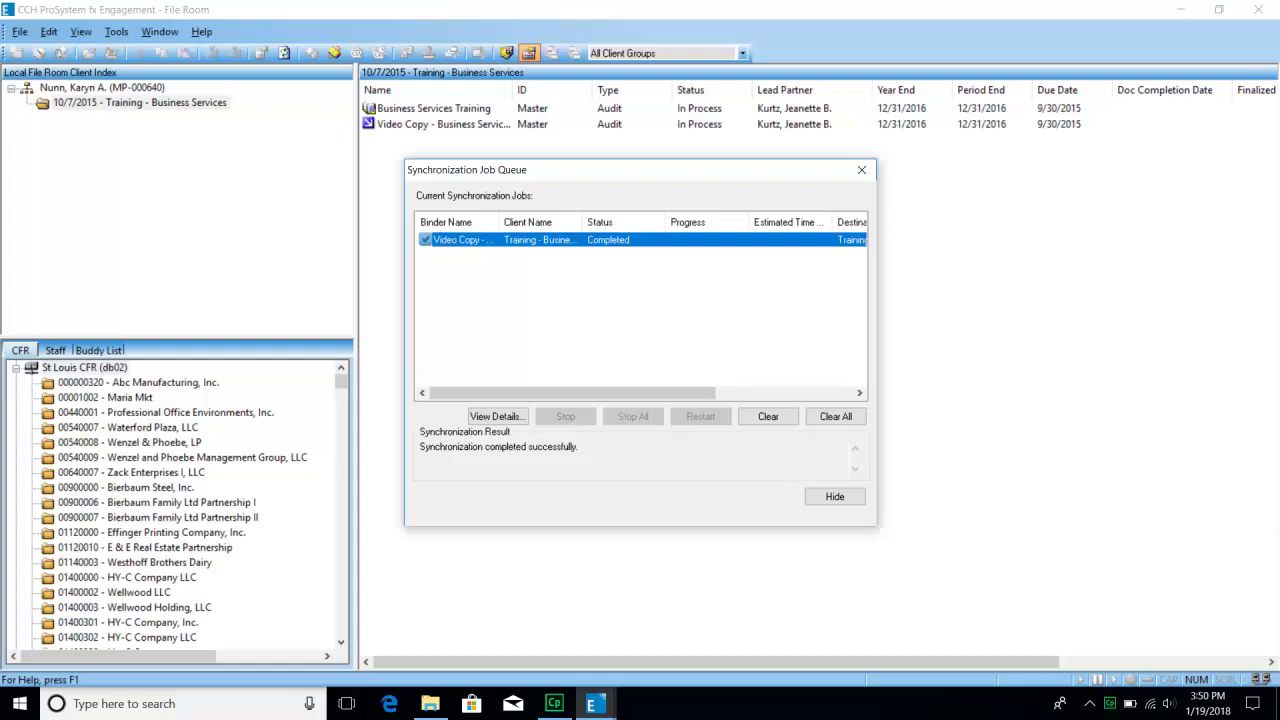
key("Escape")
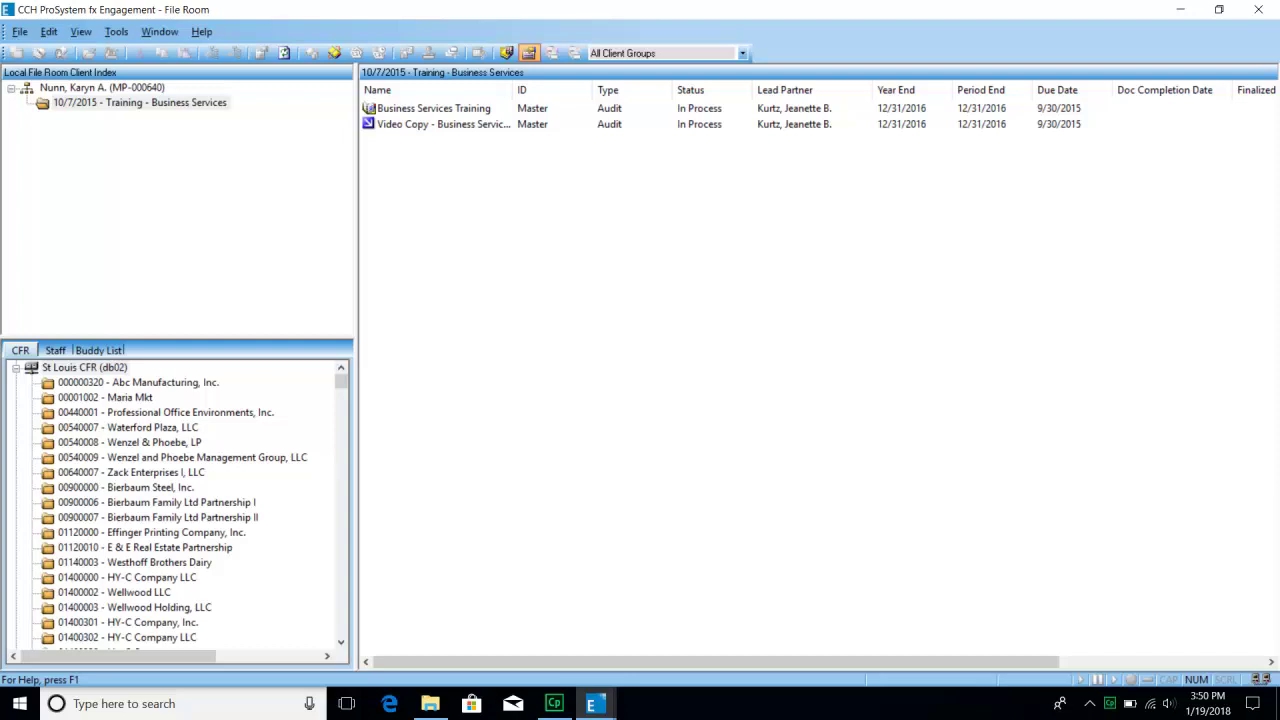
Review the general Engagement options, accept them as they are and switch to the Video Copy binder window.
key("alt+t")
key("o")
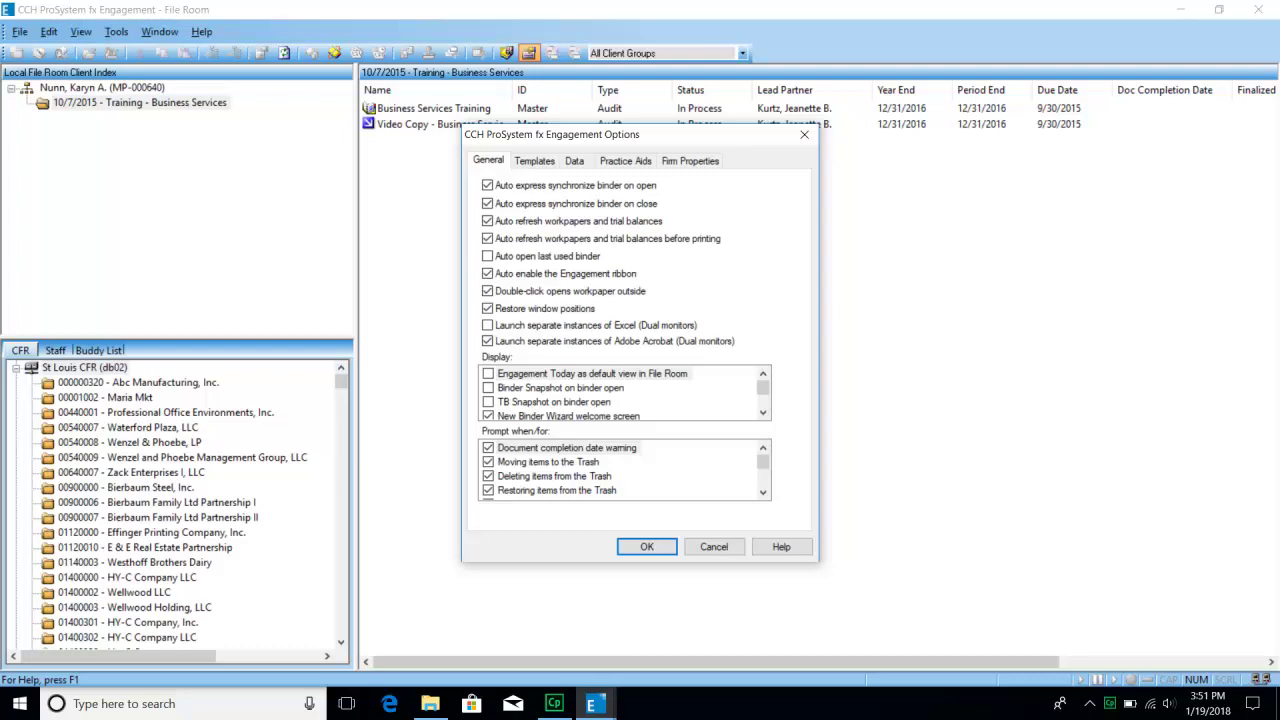
key("Return")
left_click(596, 703)
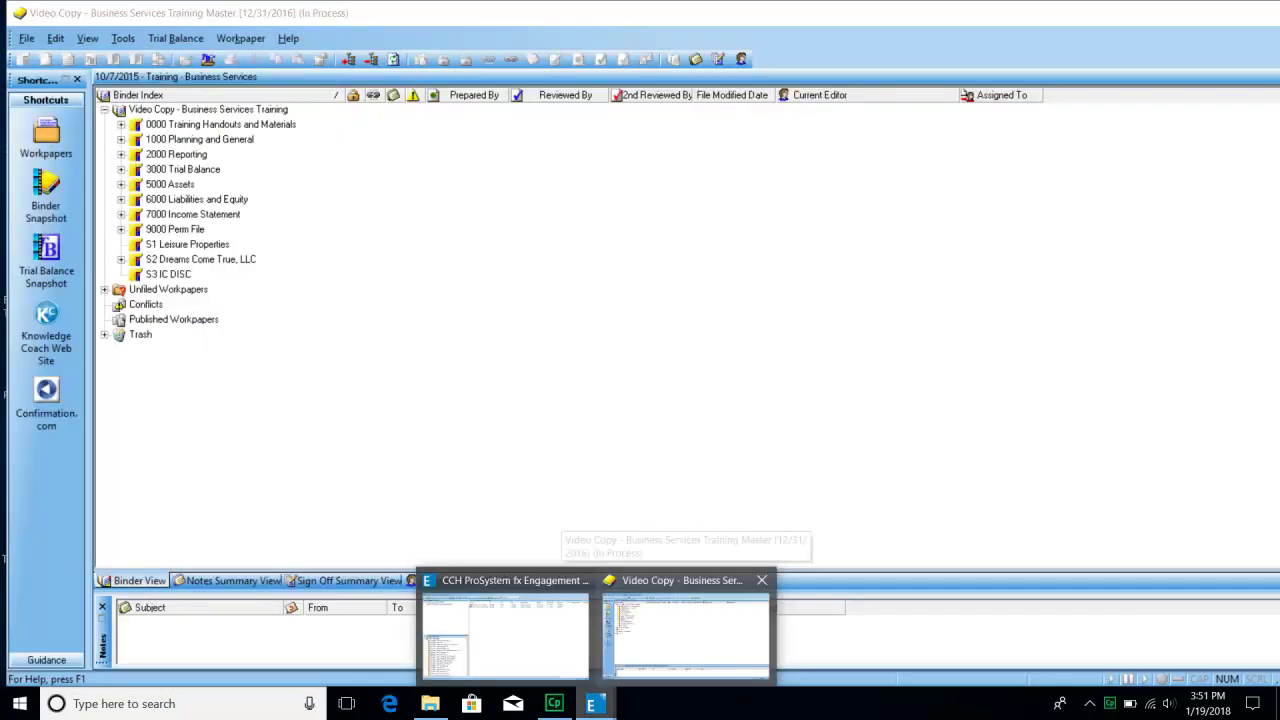
left_click(686, 634)
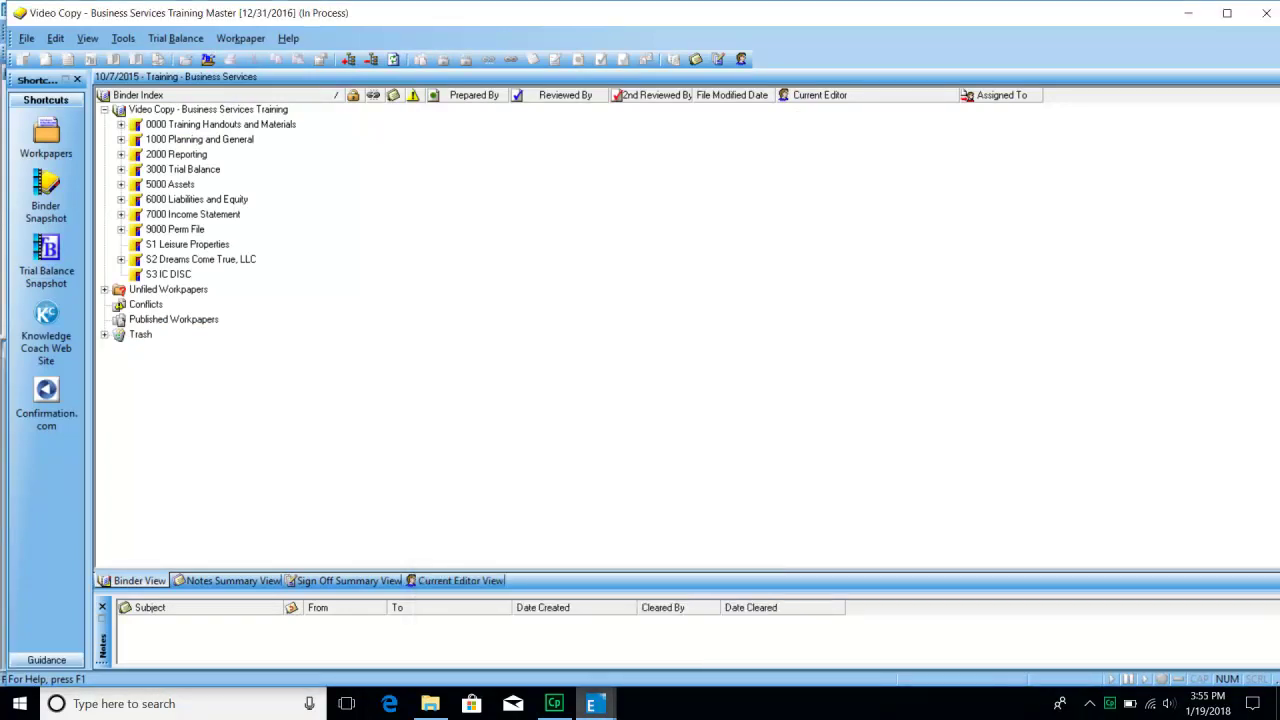
Return to the File Room and review the profile properties of the Training - Business Services client.
left_click(596, 703)
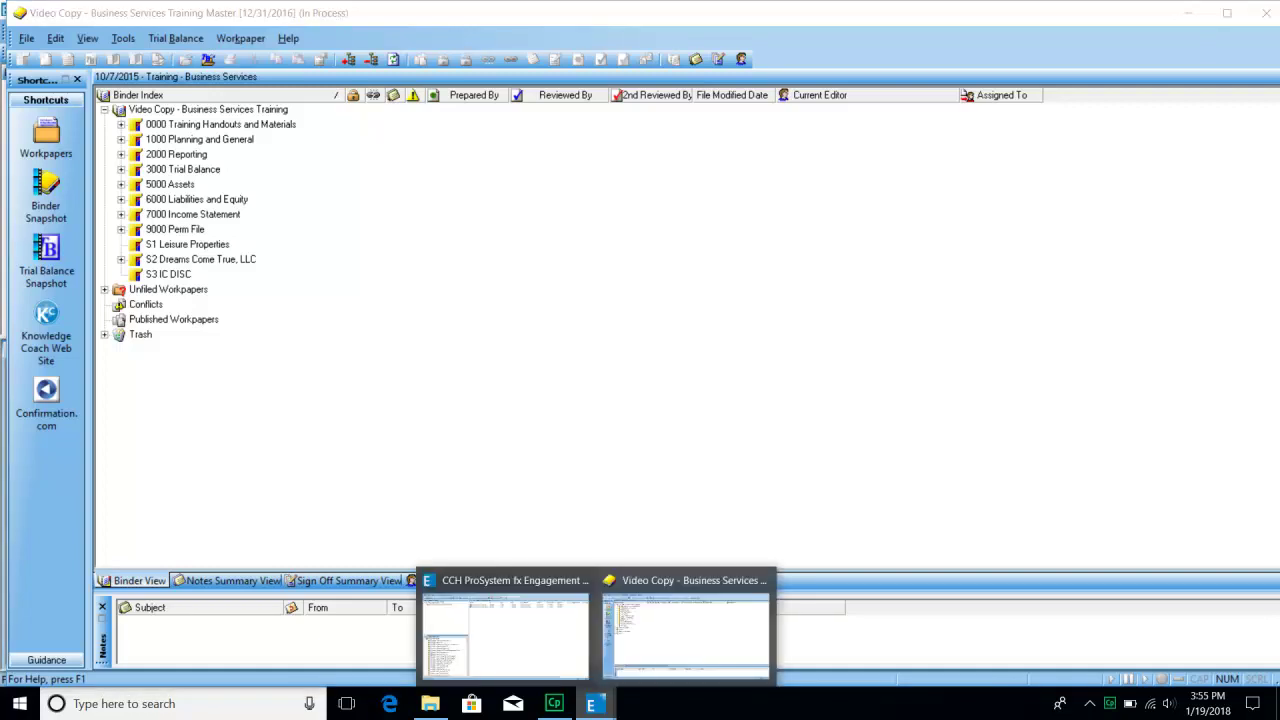
left_click(506, 634)
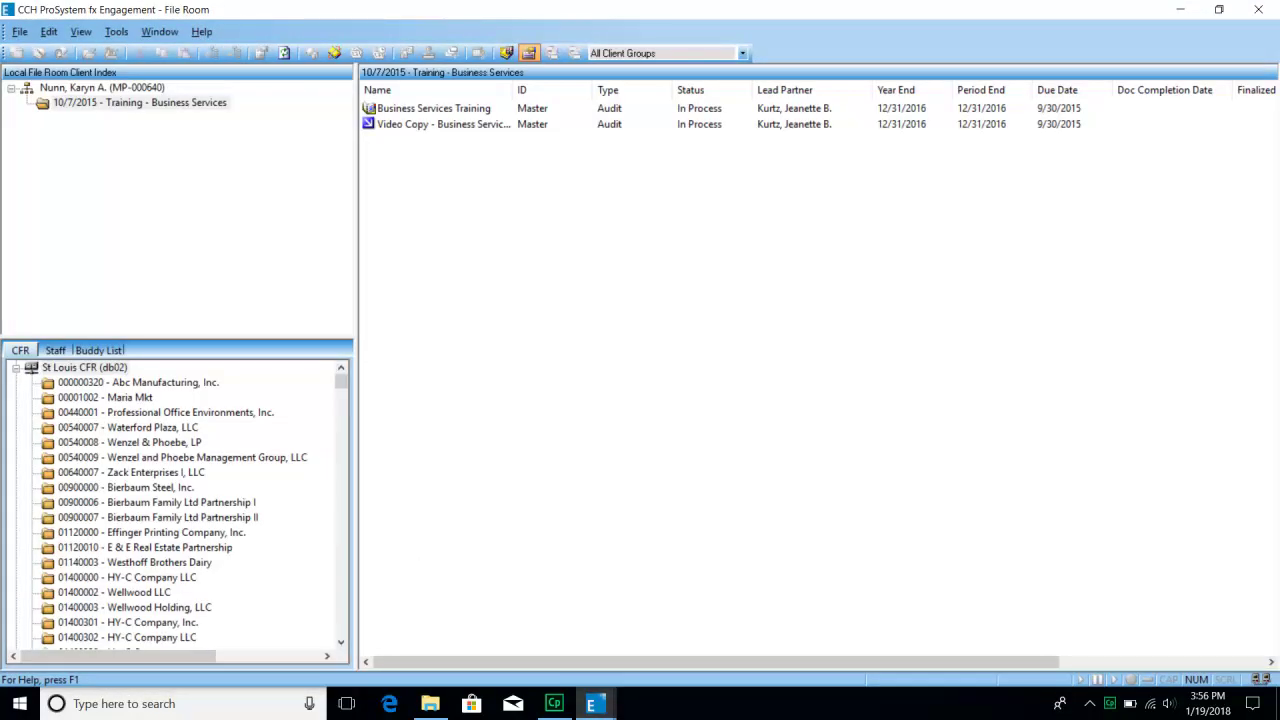
left_click(140, 103)
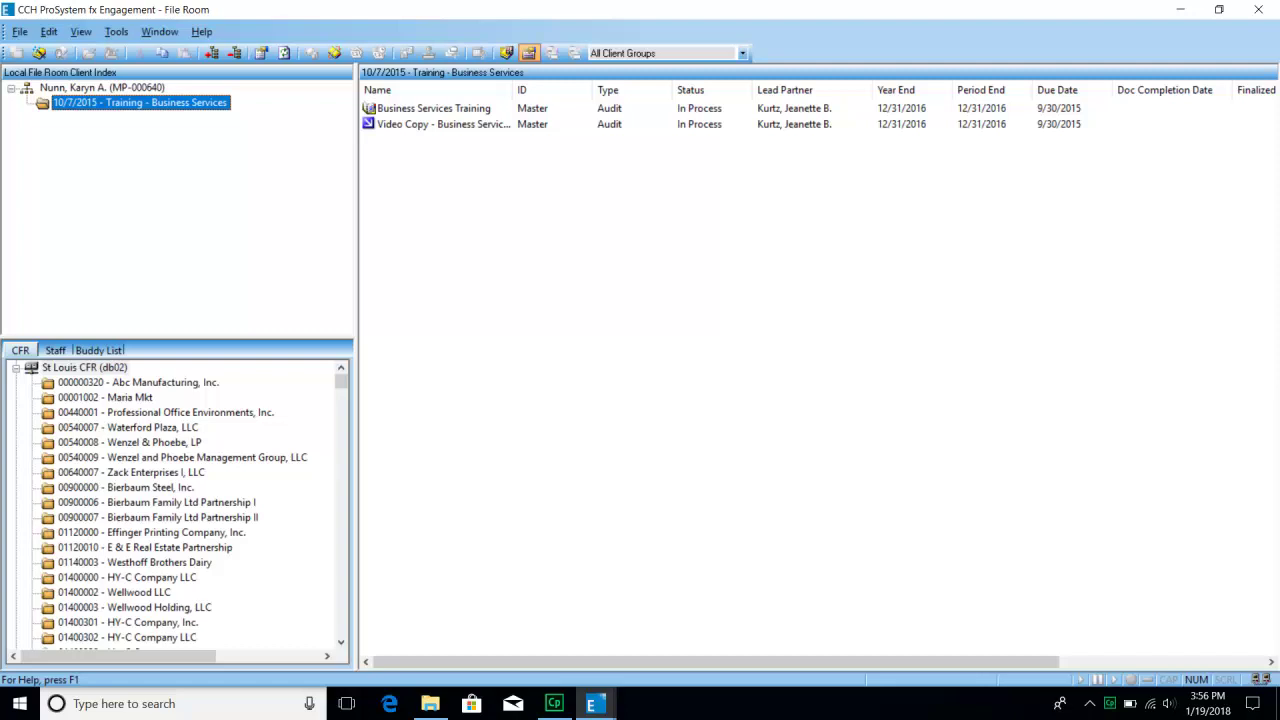
right_click(107, 103)
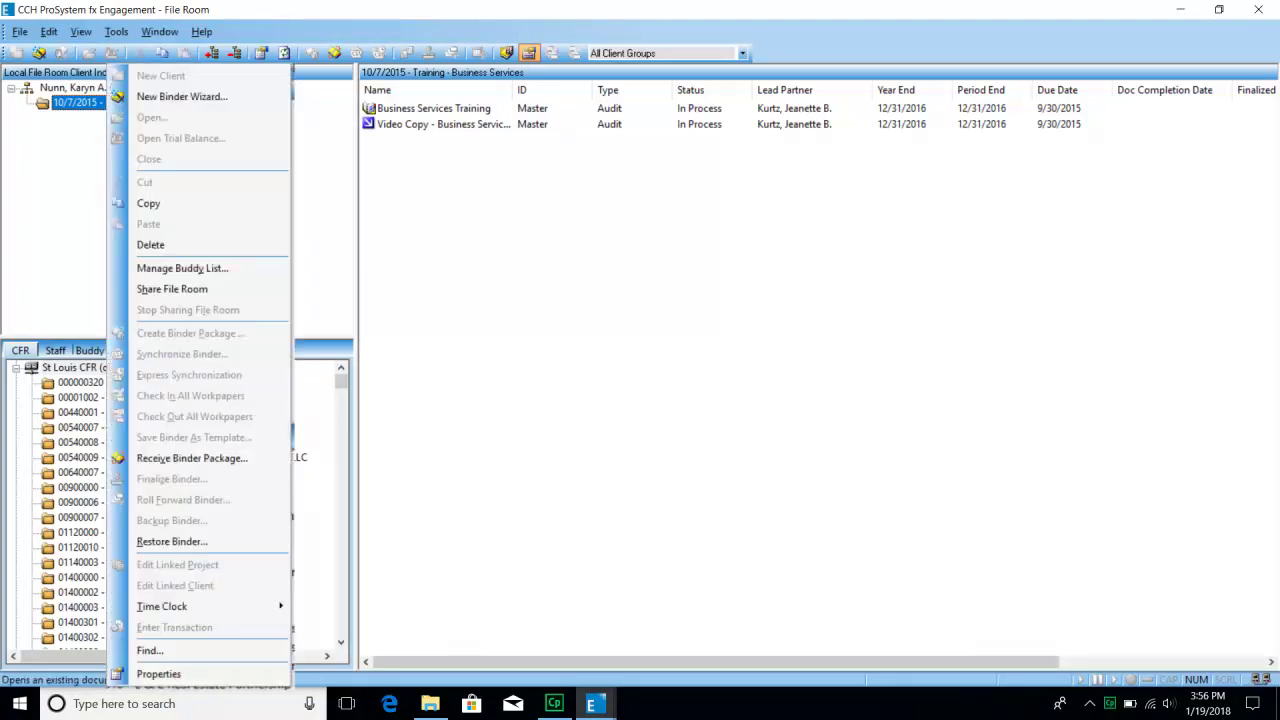
key("Up")
key("Return")
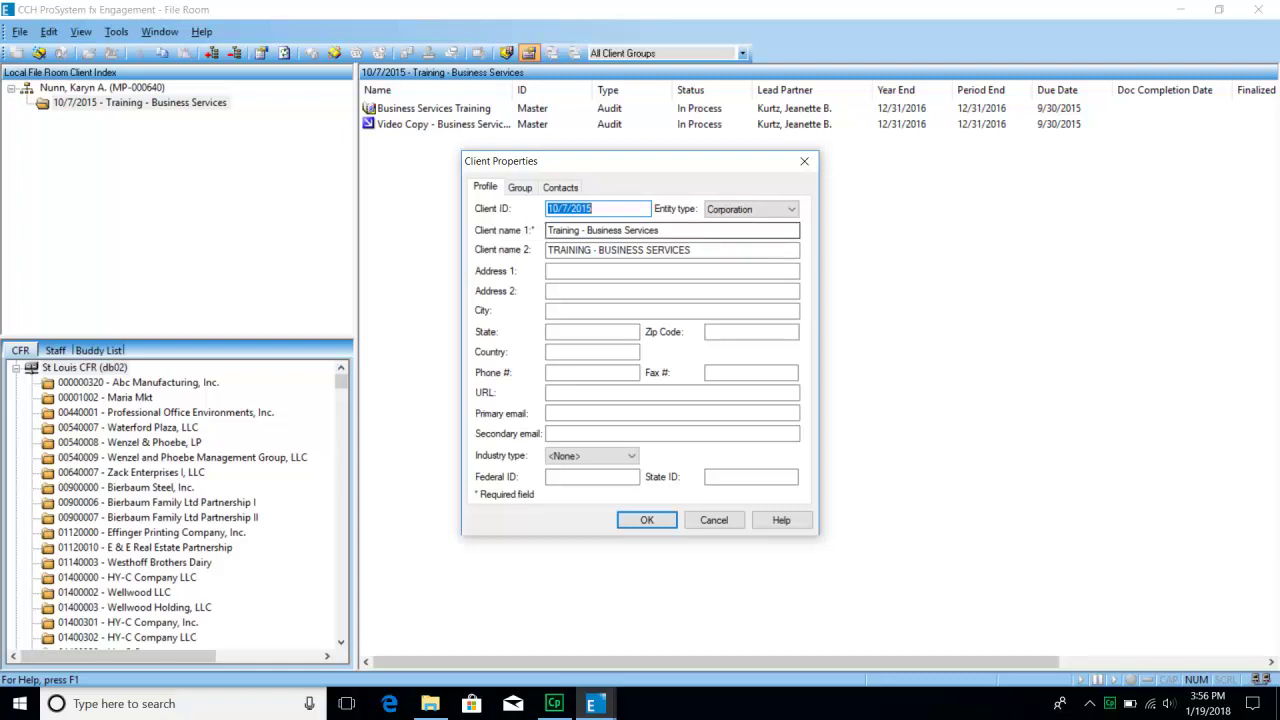
left_click(692, 250)
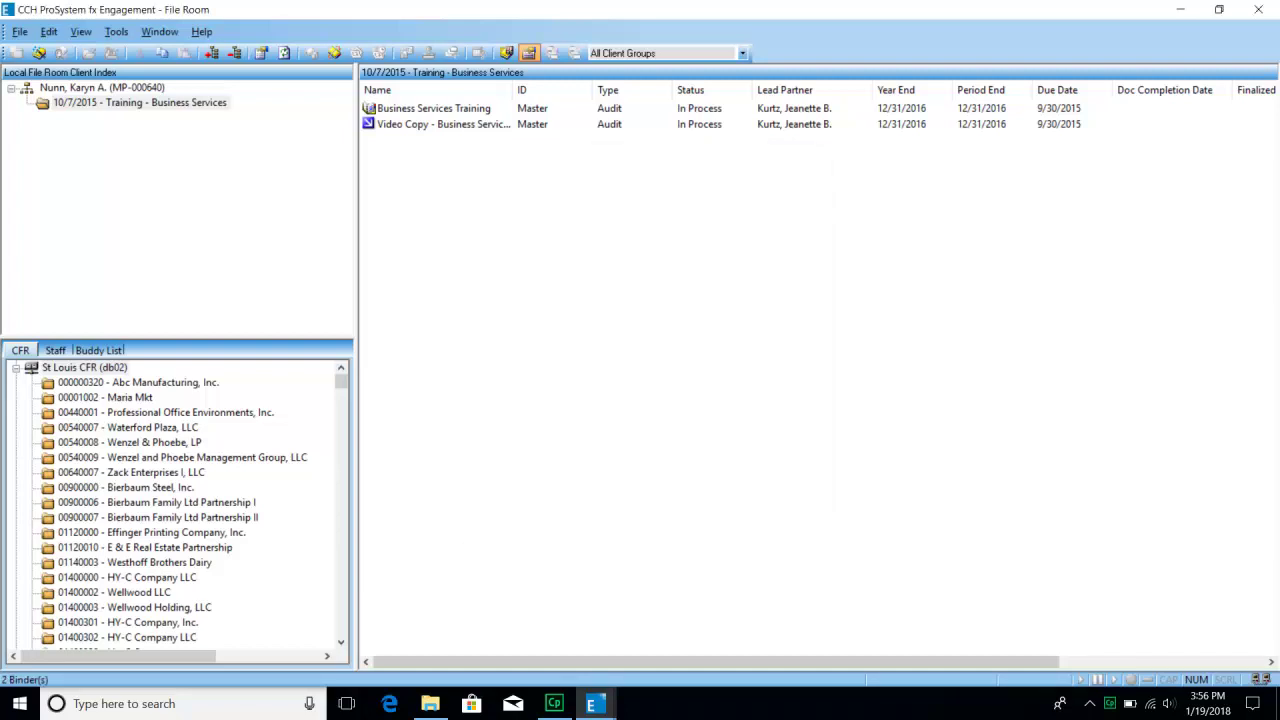
Return to the Video Copy binder and select the 2000 Reporting, 3000 Trial Balance and 5000 Assets tabs in turn.
left_click(591, 704)
left_click(685, 630)
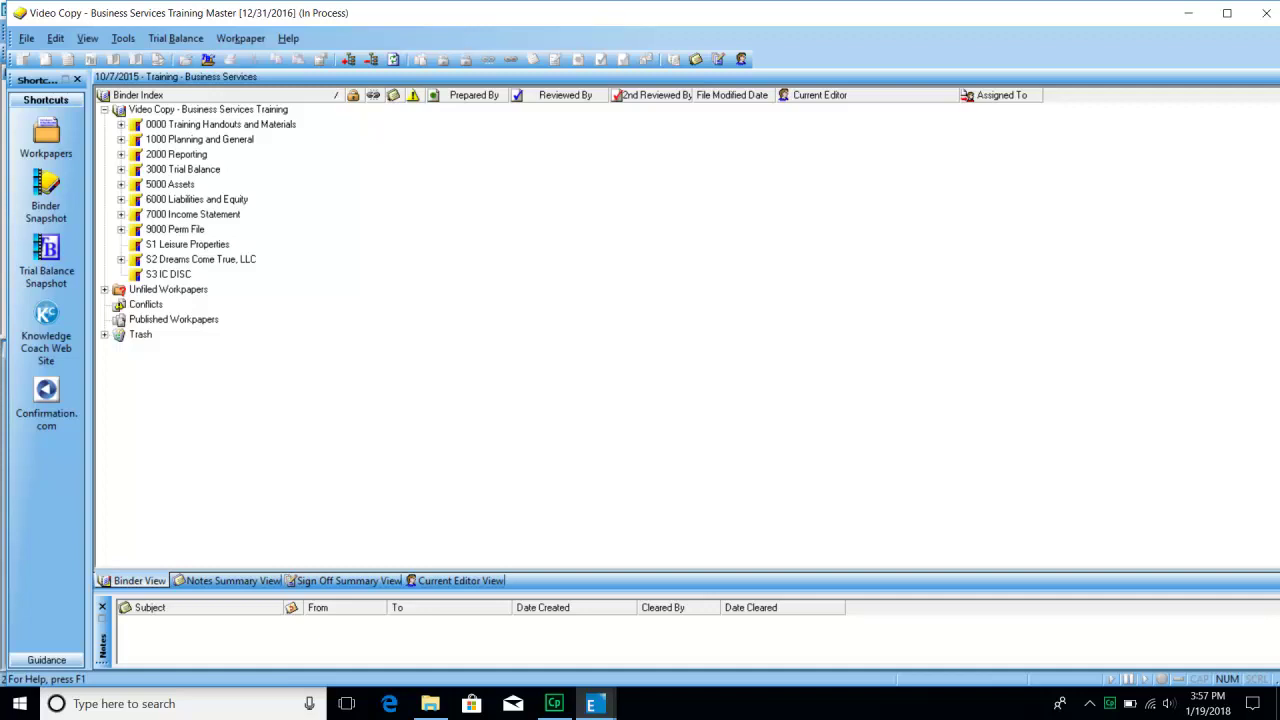
left_click(177, 154)
left_click(183, 169)
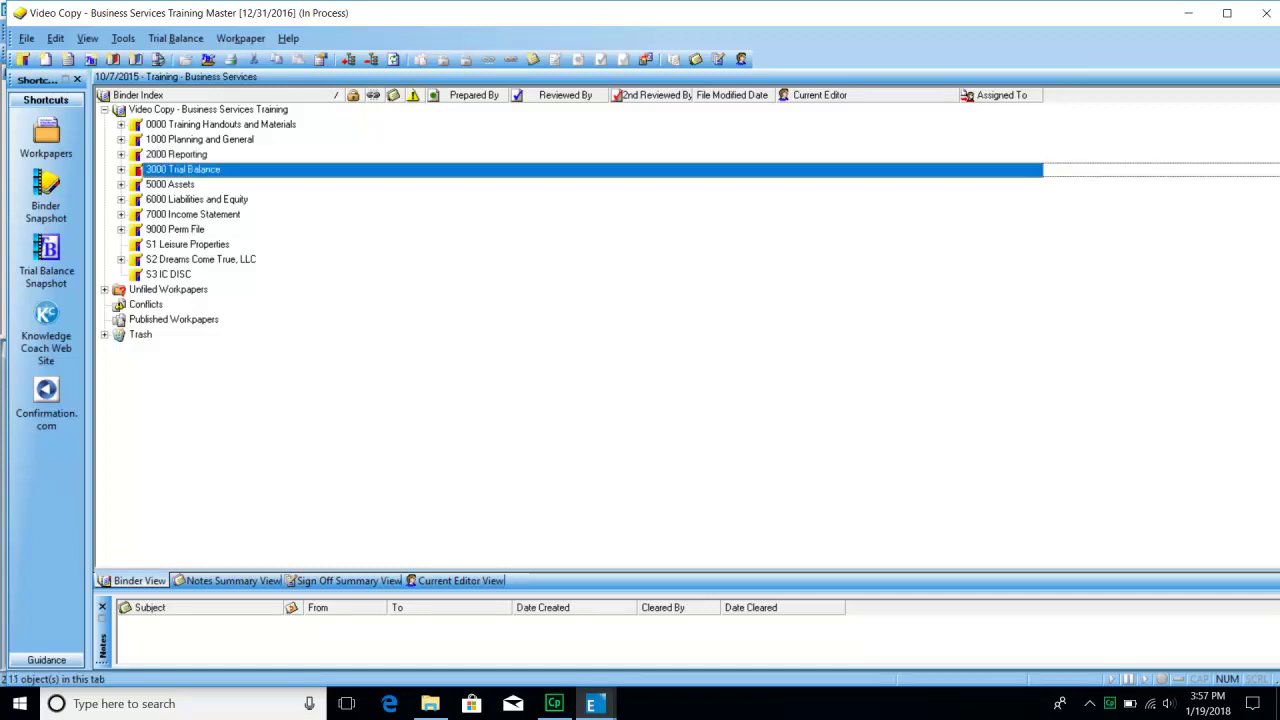
left_click(170, 184)
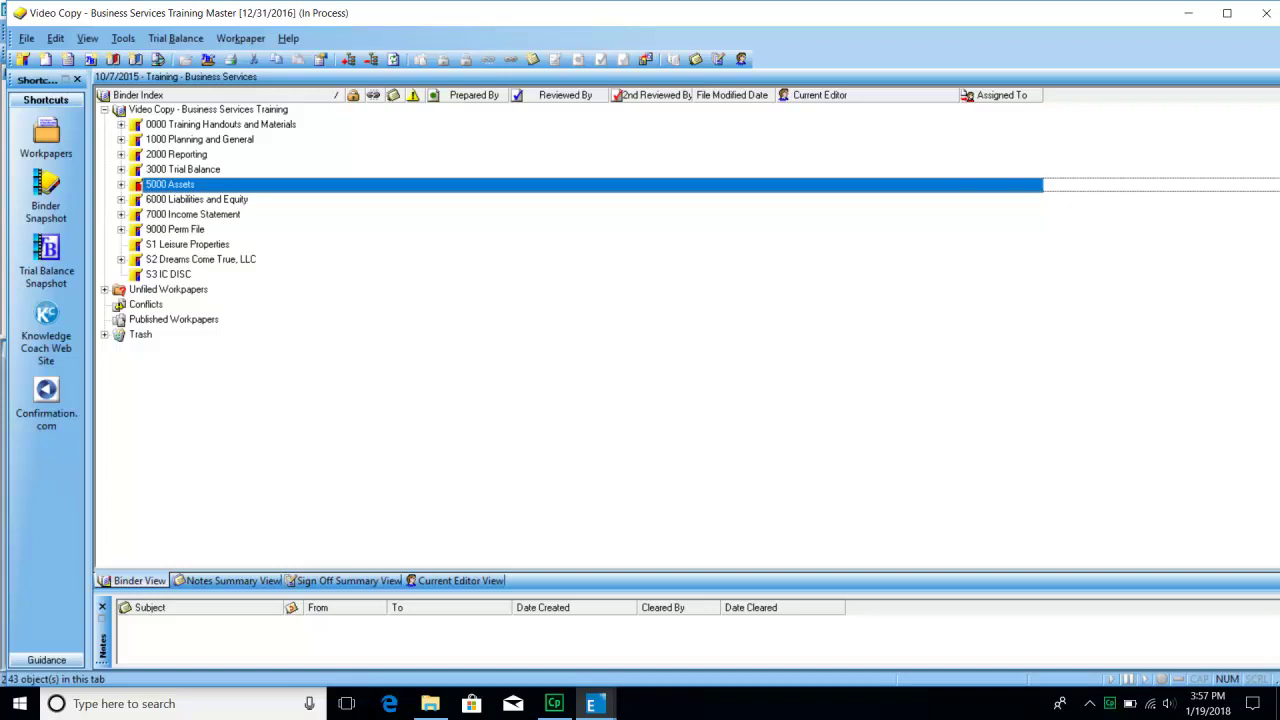
Expand 1000 Planning and General and the whole binder index, keeping 0000 Training Handouts and Materials collapsed.
left_click(121, 139)
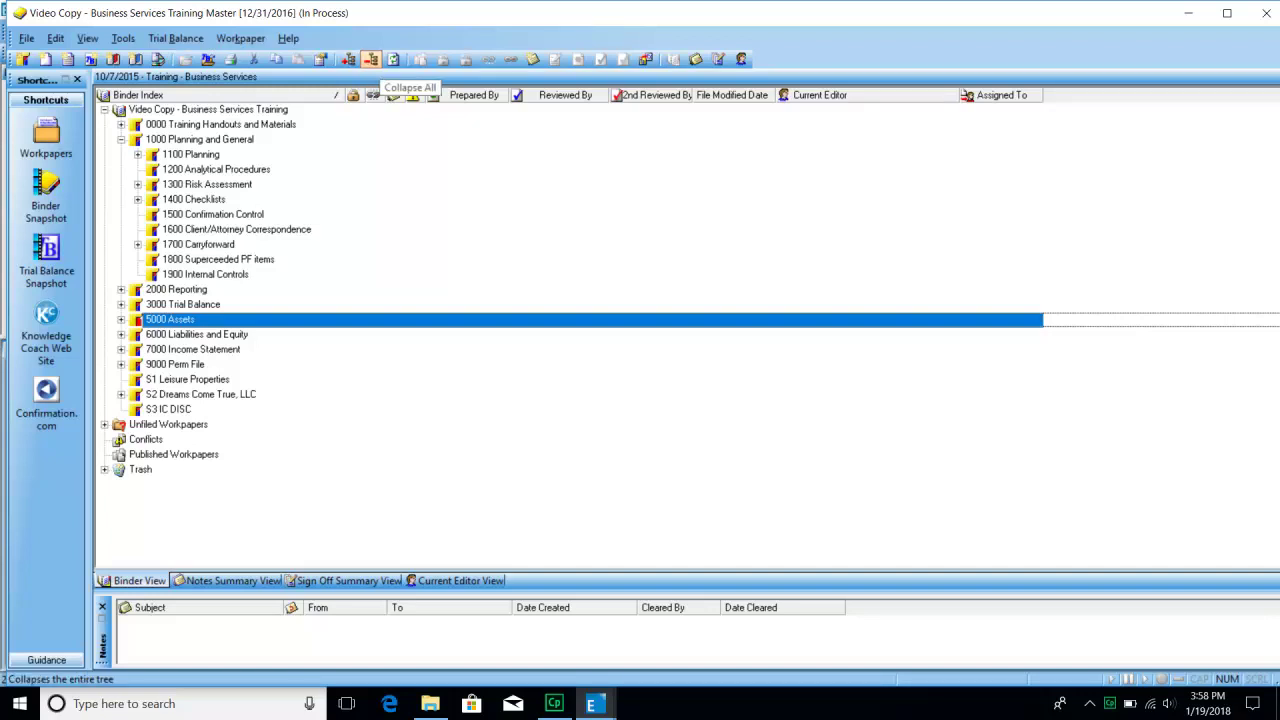
left_click(348, 60)
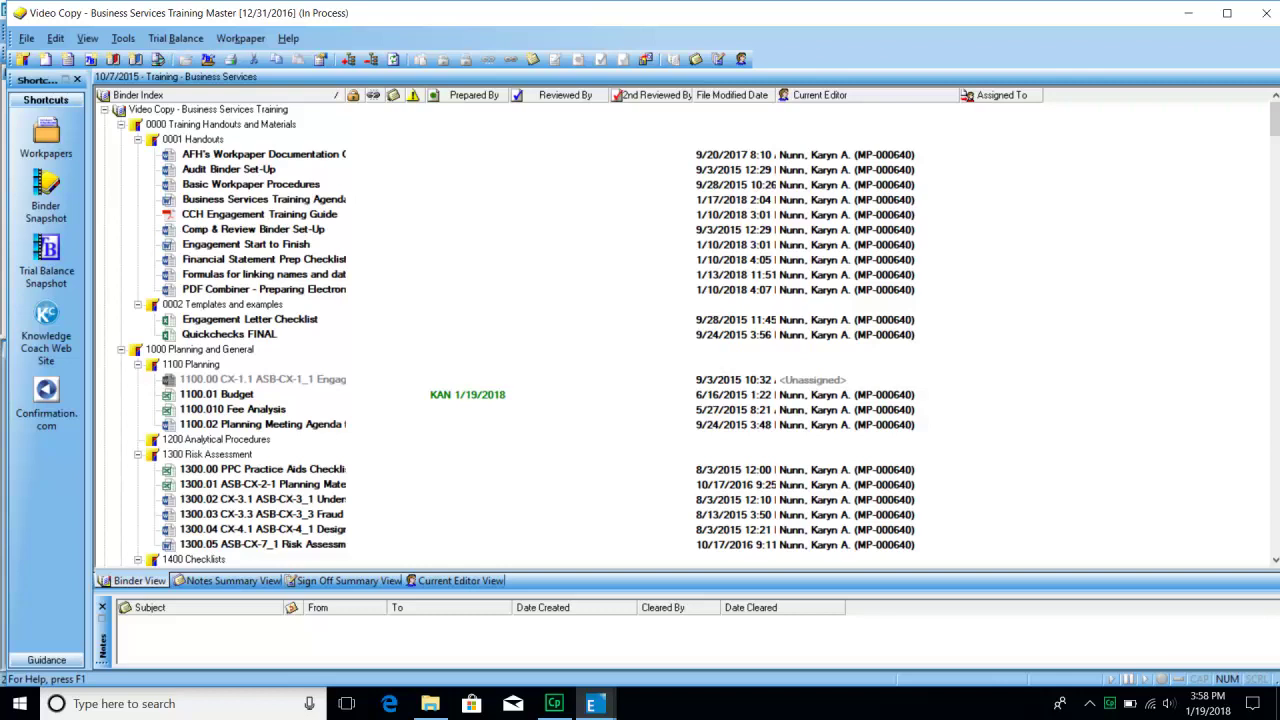
left_click(121, 125)
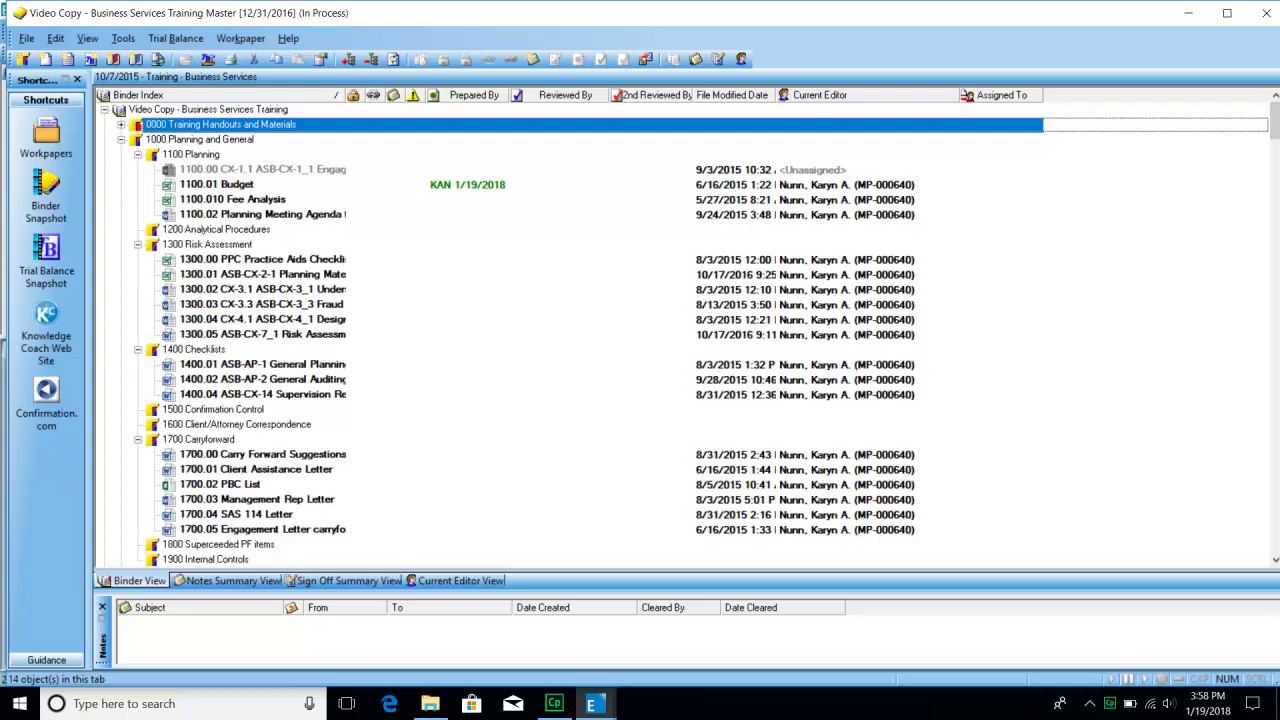
Sign off the 1100.01 Budget workpaper as preparer.
right_click(438, 185)
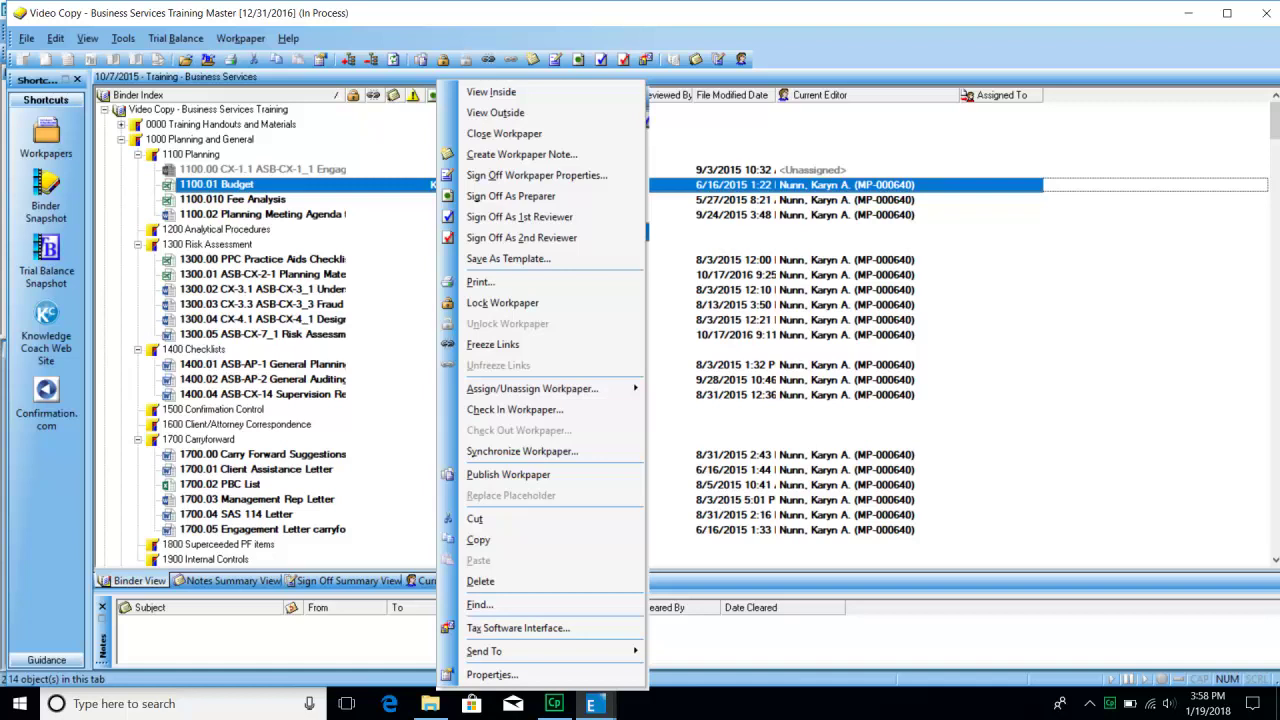
key("Escape")
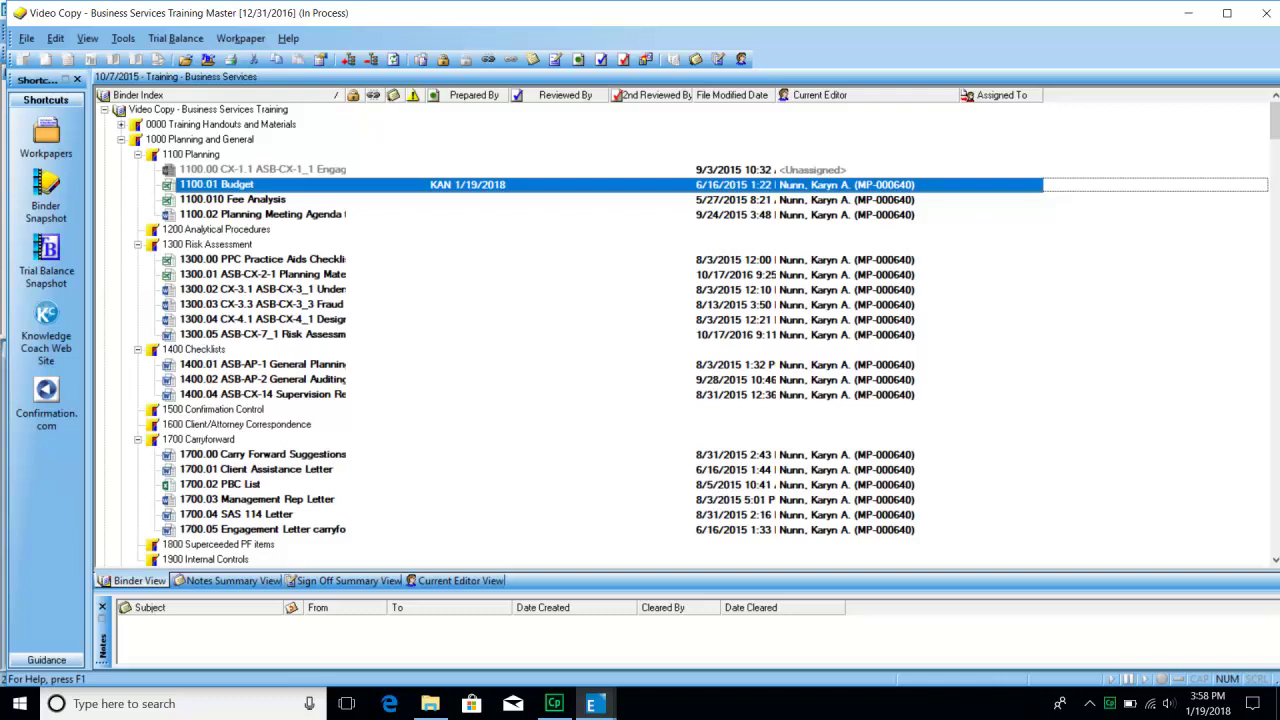
right_click(424, 184)
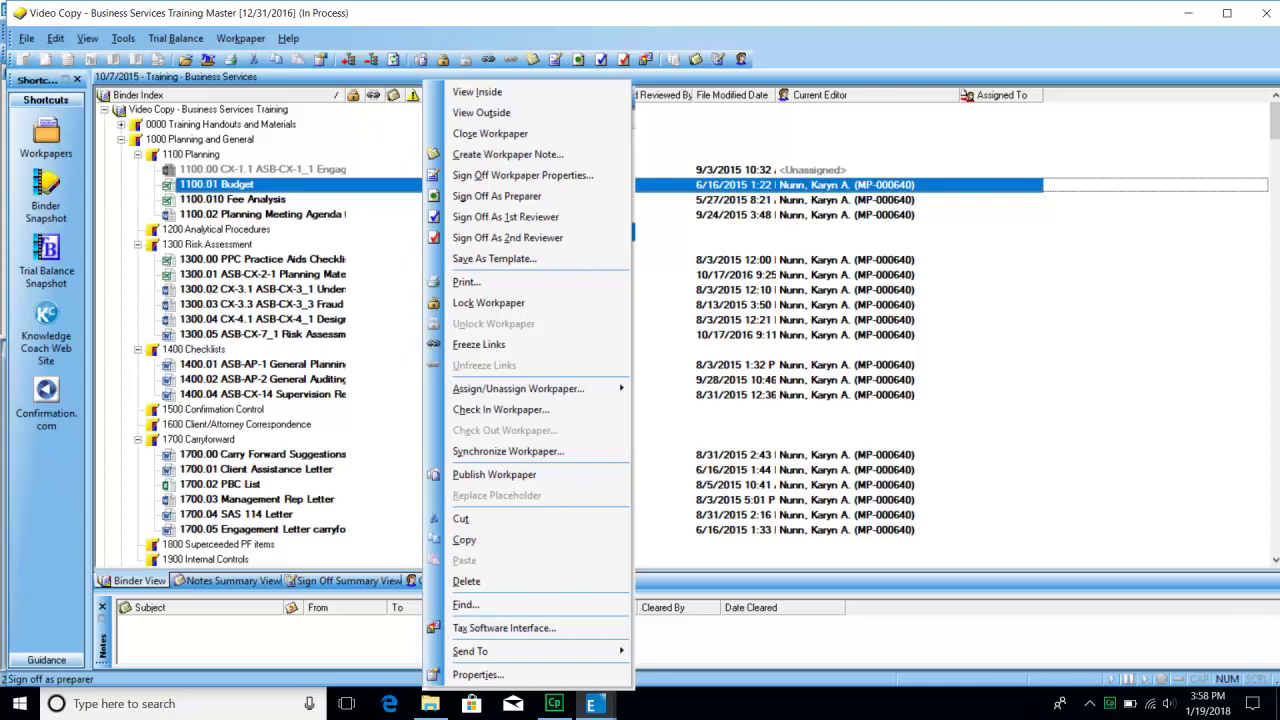
left_click(496, 196)
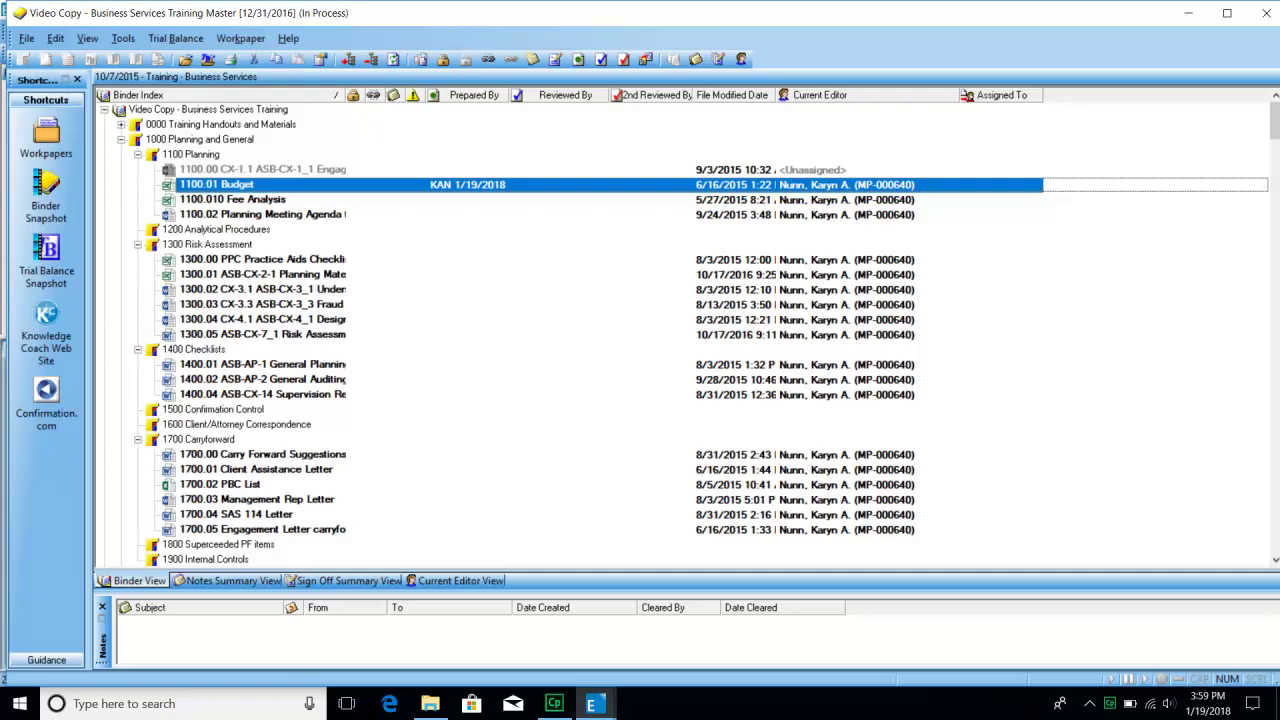
Select the 1100.00 CX-1.1 and 1100.01 Budget workpapers in turn to compare their current editors.
left_click(262, 170)
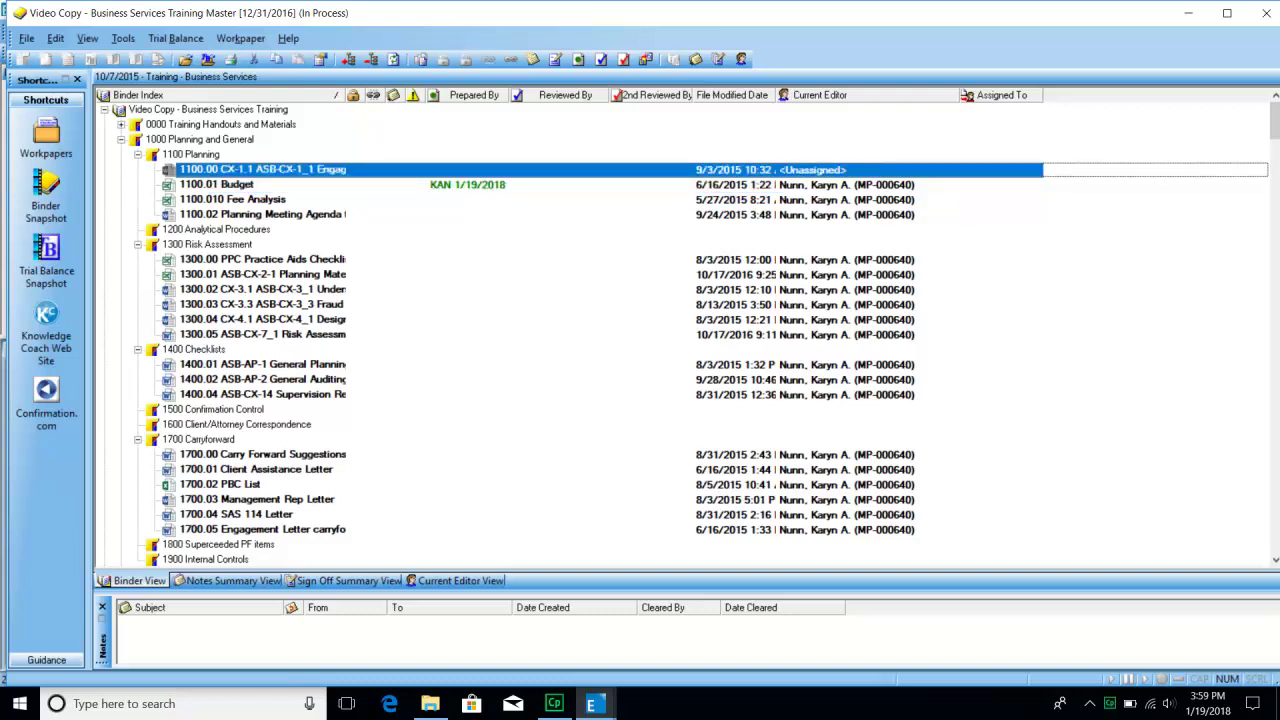
left_click(240, 185)
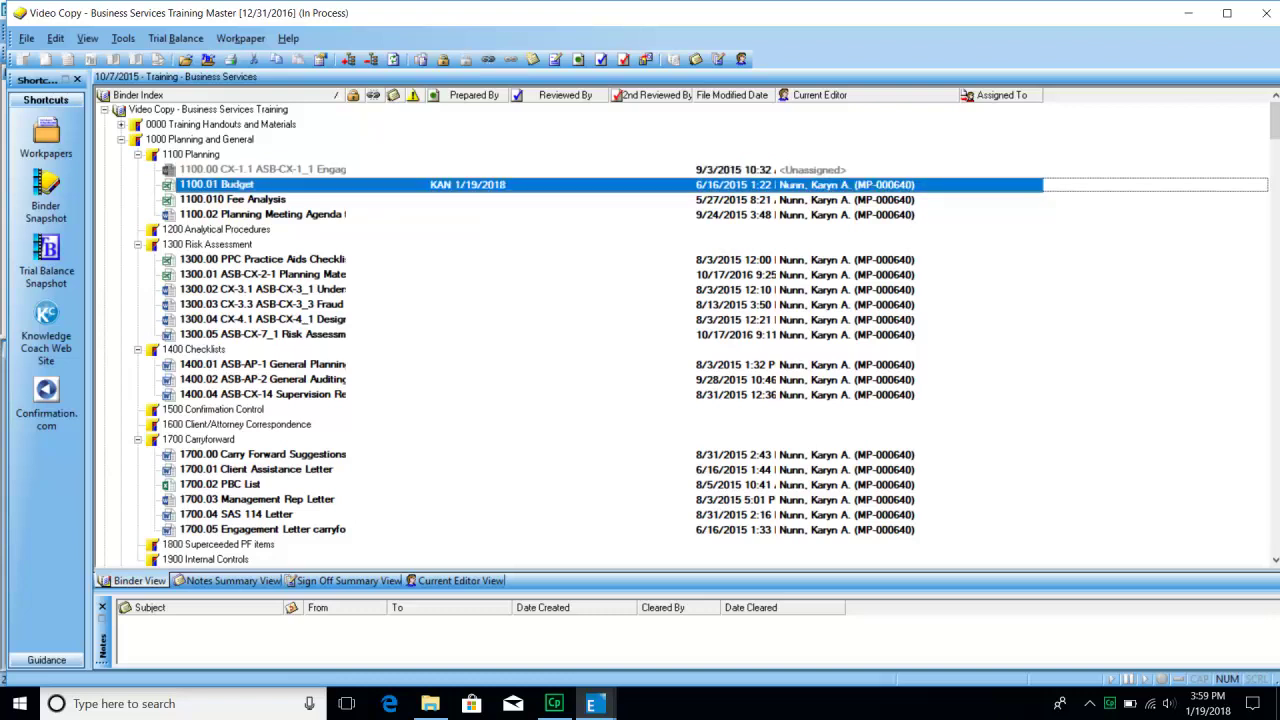
left_click(262, 170)
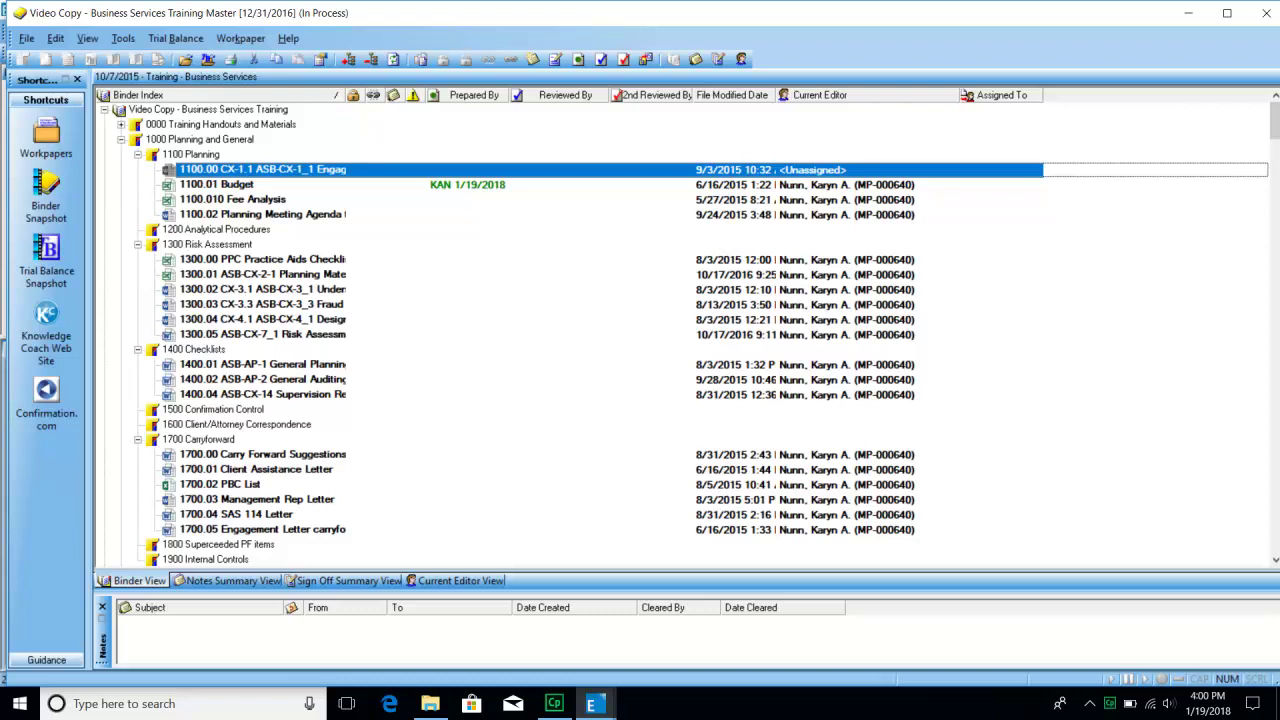
Create a team note on 1100.01 Budget with subject "review point" and text "need to tie out to the trial balance".
right_click(250, 188)
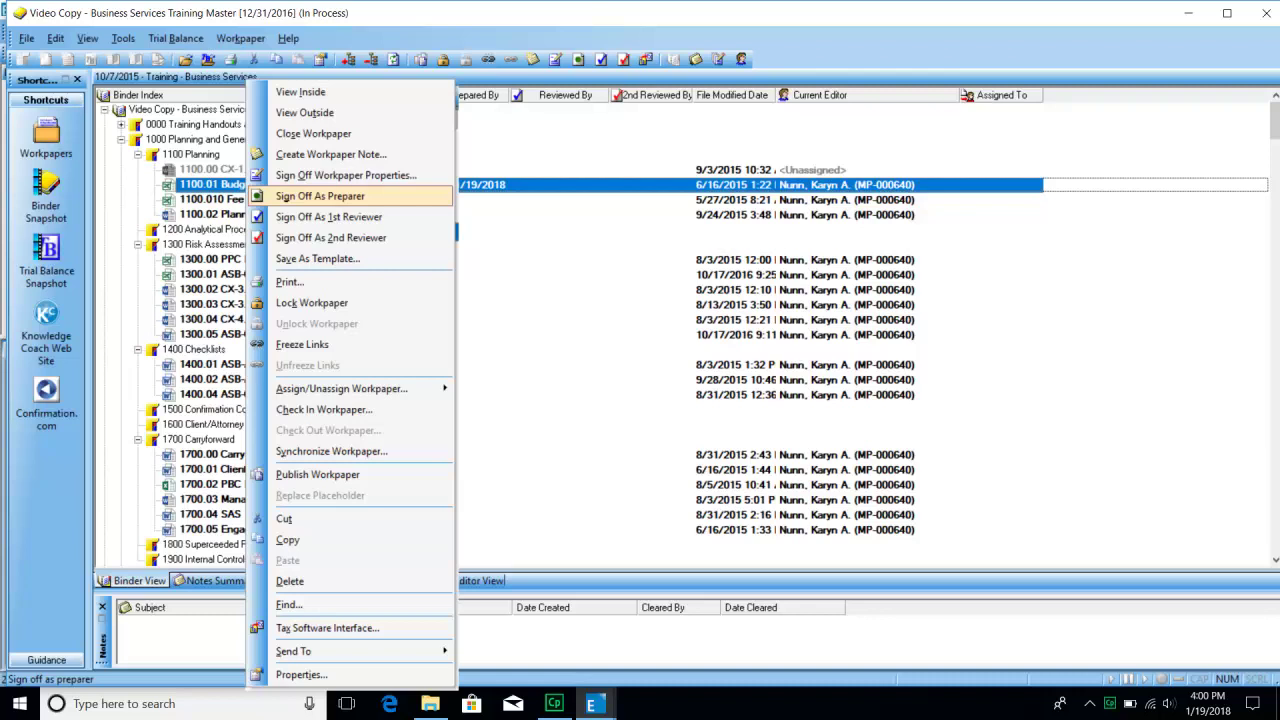
left_click(331, 155)
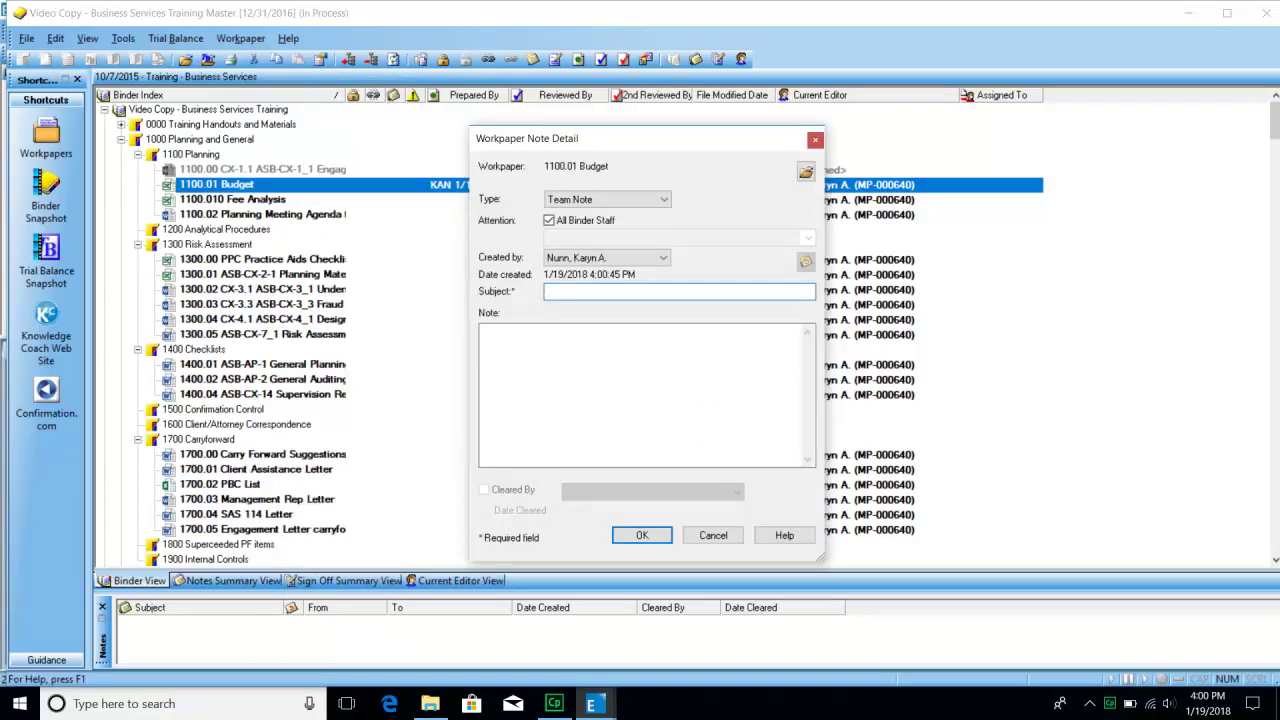
type("review point")
key("Tab")
type("Need to tie out to the trial balance")
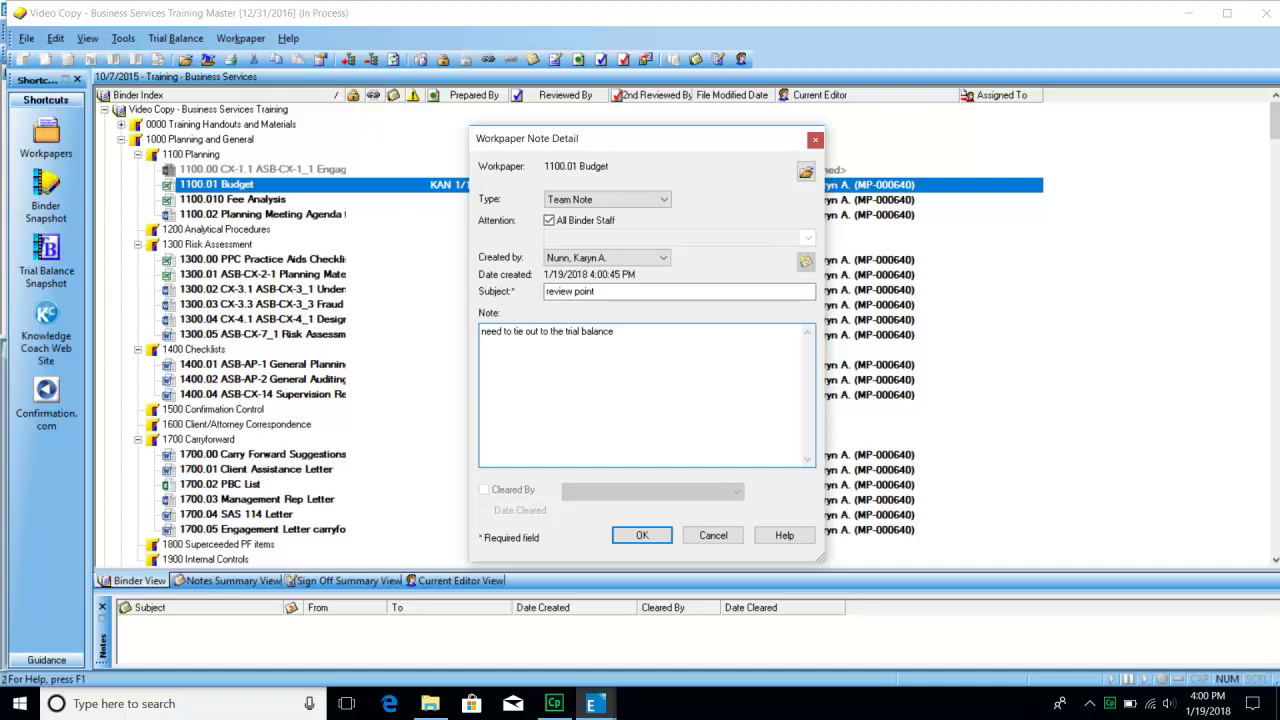
key("Return")
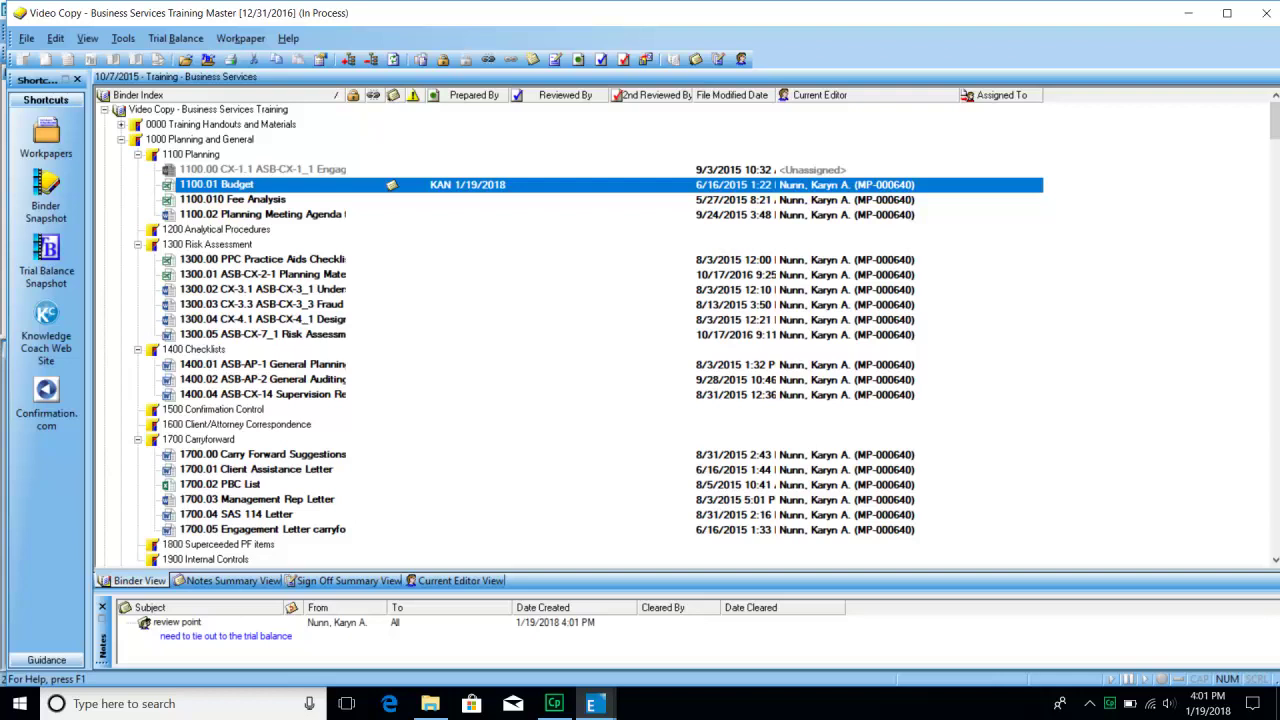
Clear the review point note on 1100.01 Budget under the current user's name.
right_click(205, 622)
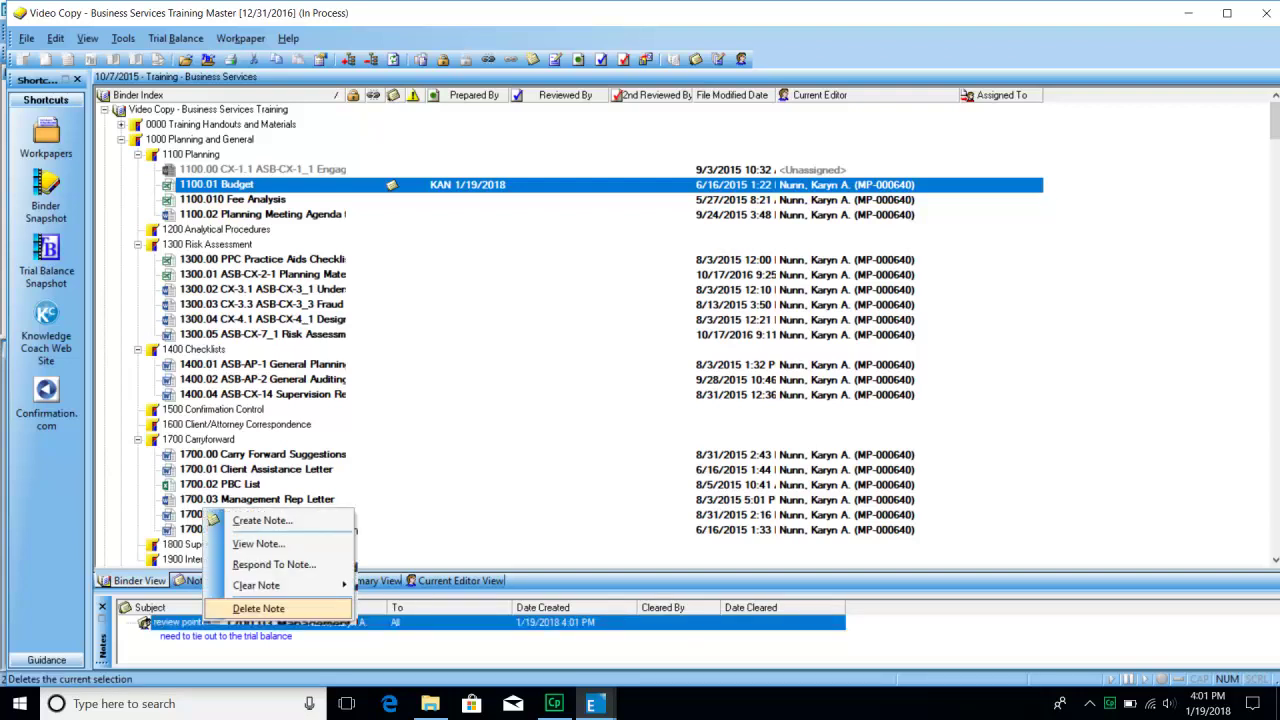
mouse_move(256, 585)
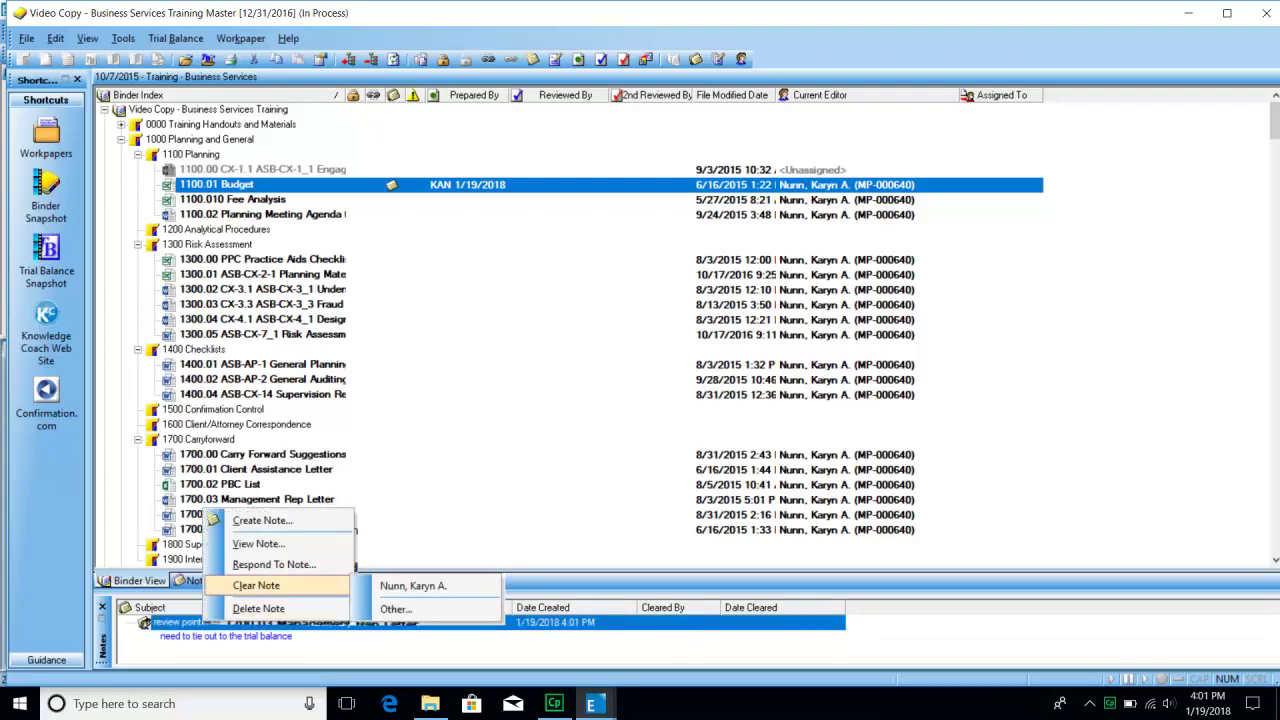
left_click(413, 586)
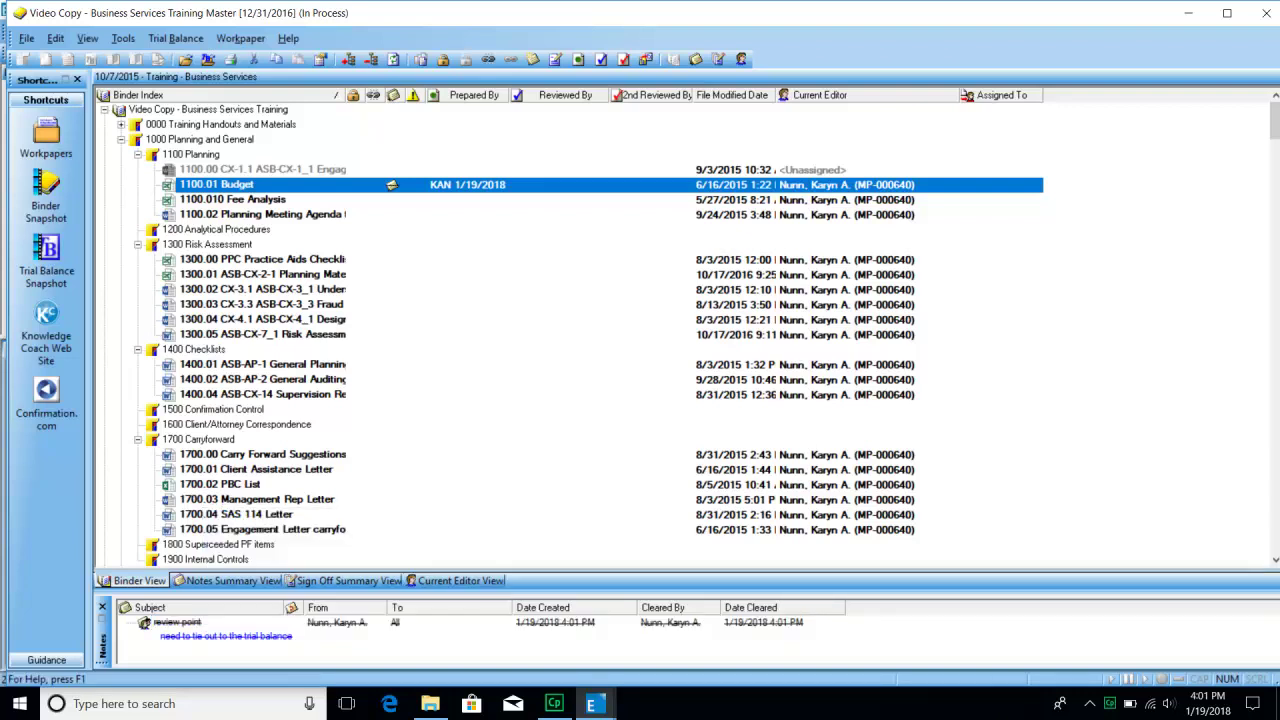
Enlarge the notes area, select 1700.03 Management Rep Letter and return to the notes of 1100.01 Budget.
left_click_drag(414, 592, 414, 525)
left_click(290, 425)
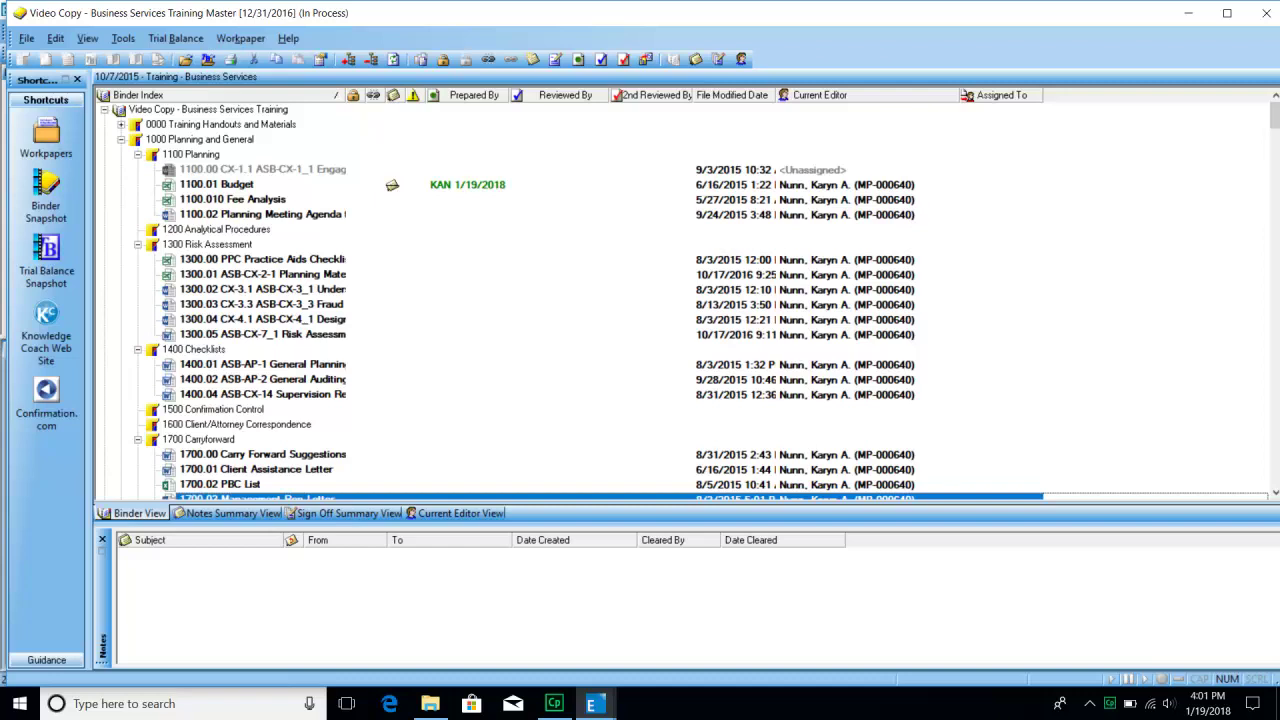
left_click(392, 185)
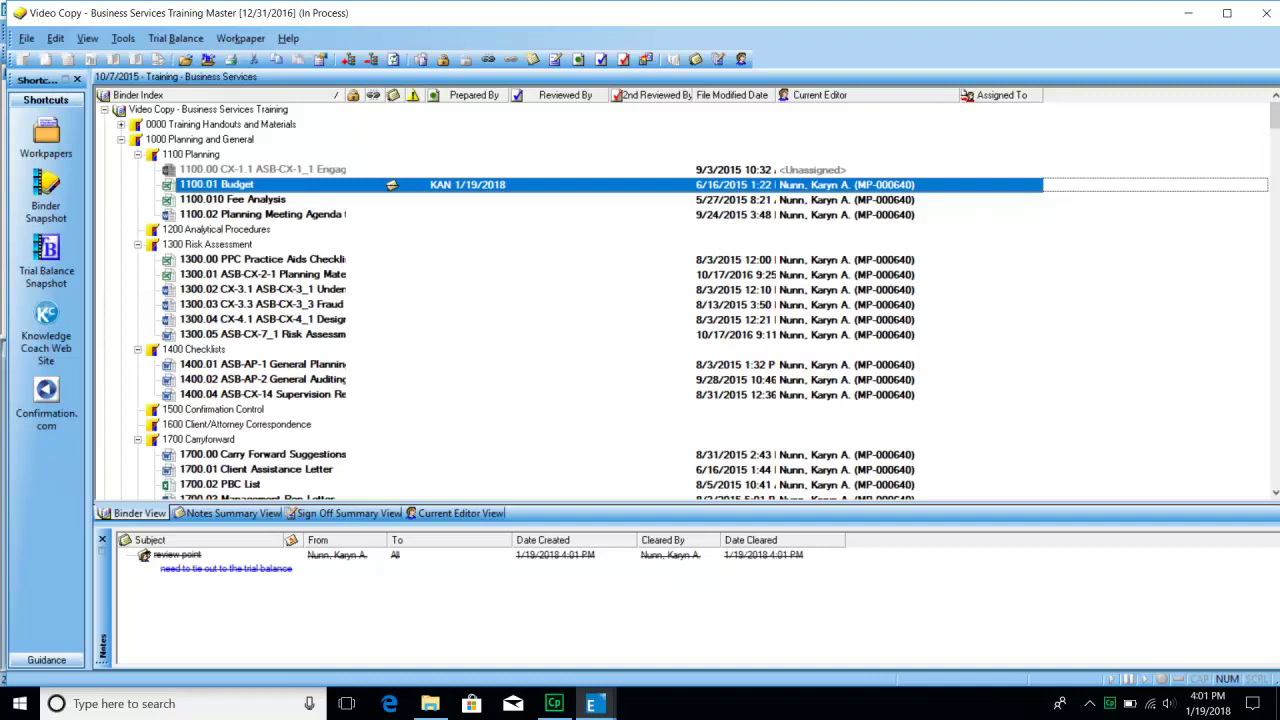
Delete the cleared review point note from the 1100.01 Budget workpaper and confirm the deletion.
right_click(196, 558)
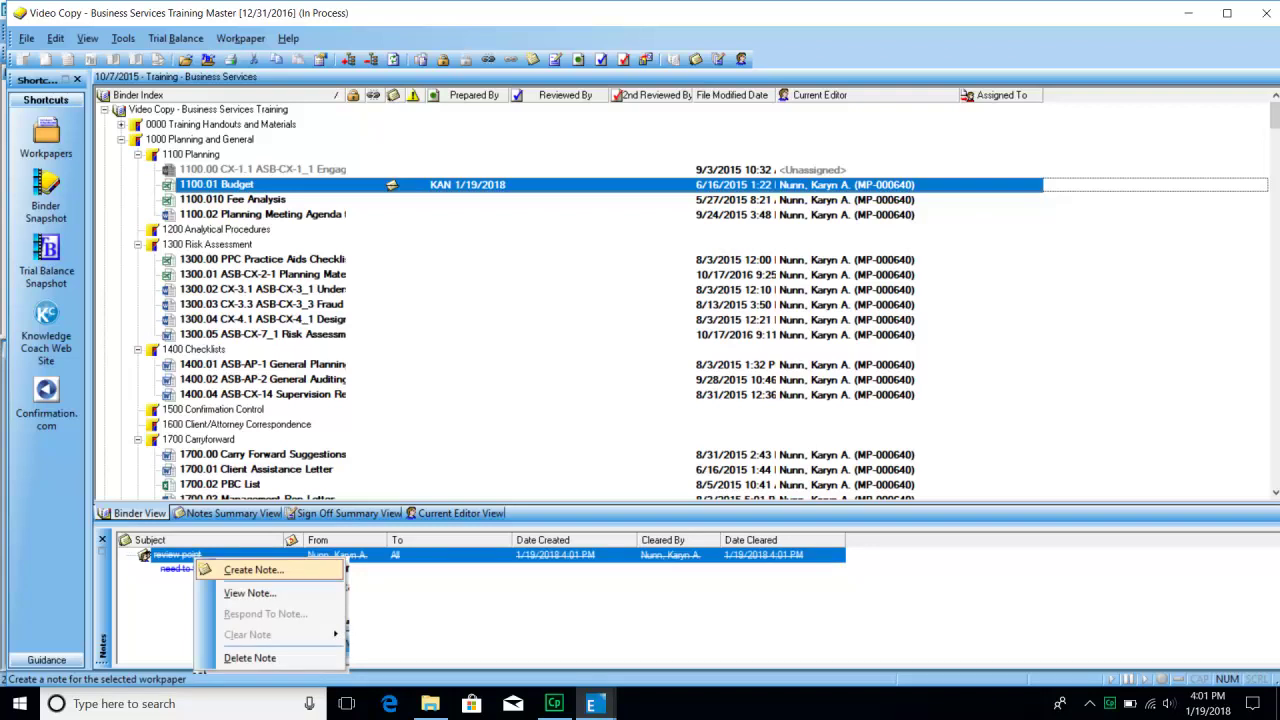
left_click(250, 658)
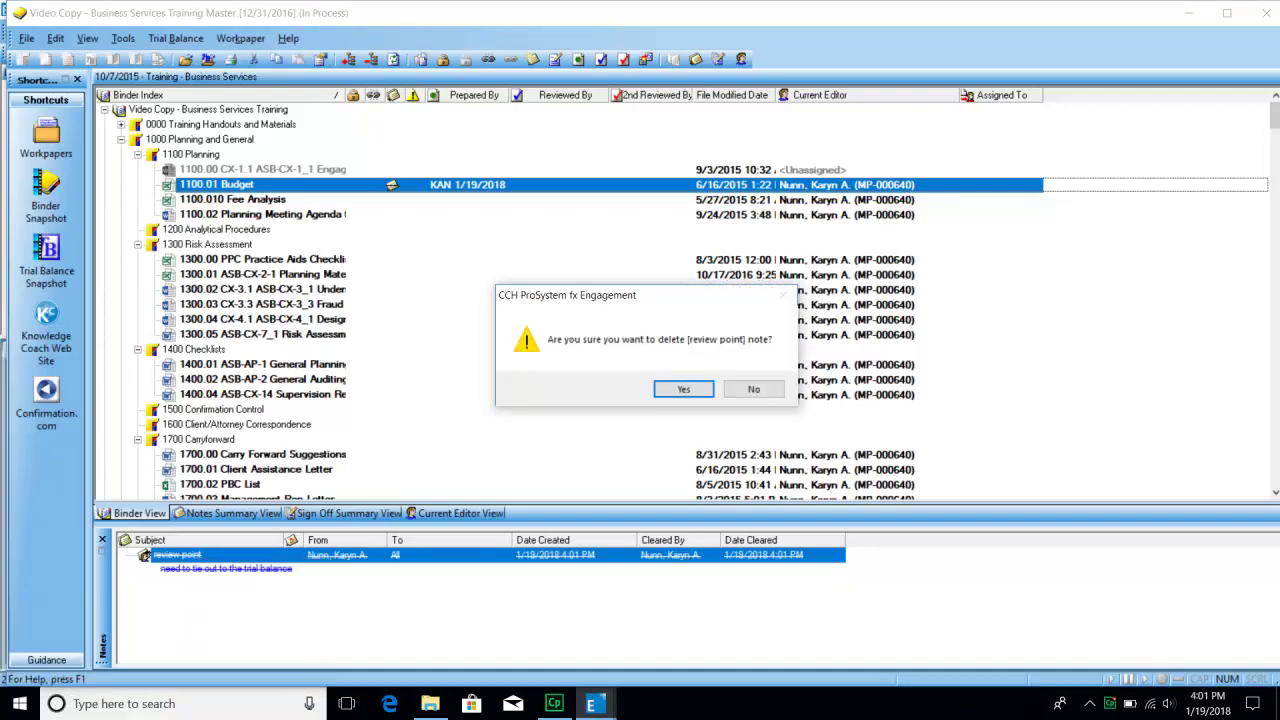
key("Return")
Sign off 1100.01 Budget as 1st reviewer without locking it or freezing its links, and stop that message from displaying again.
right_click(422, 192)
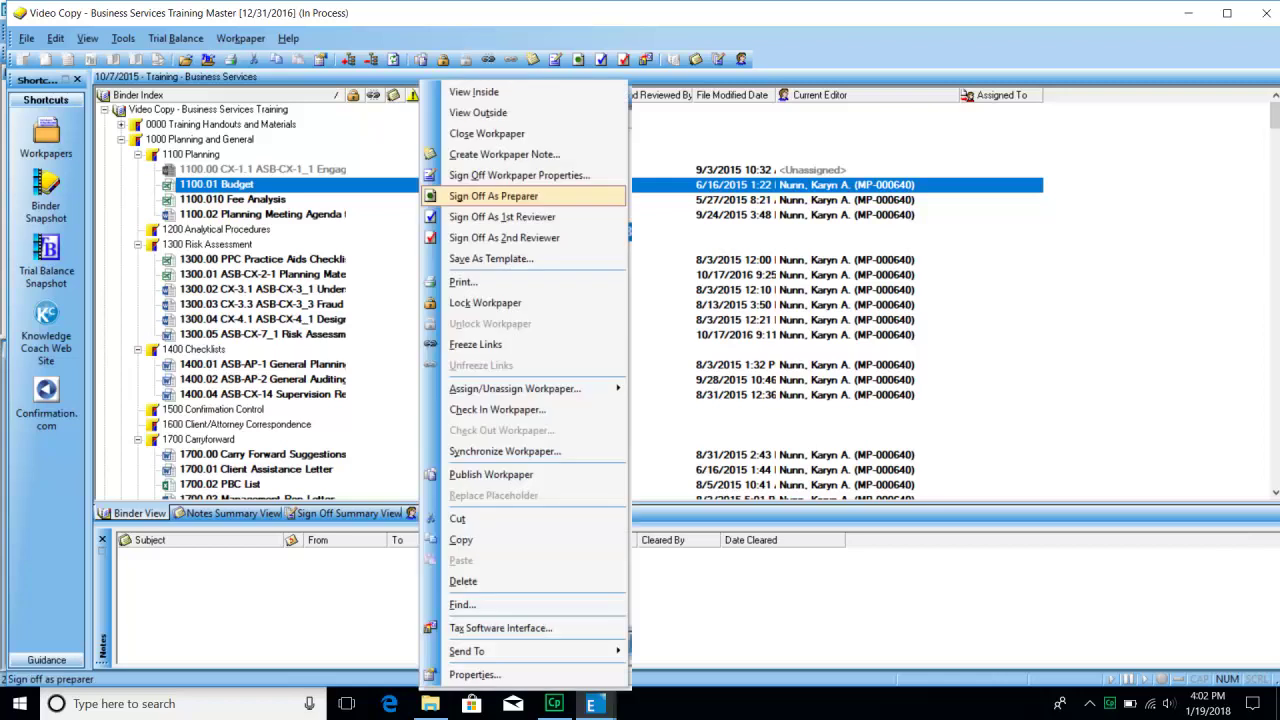
left_click(493, 196)
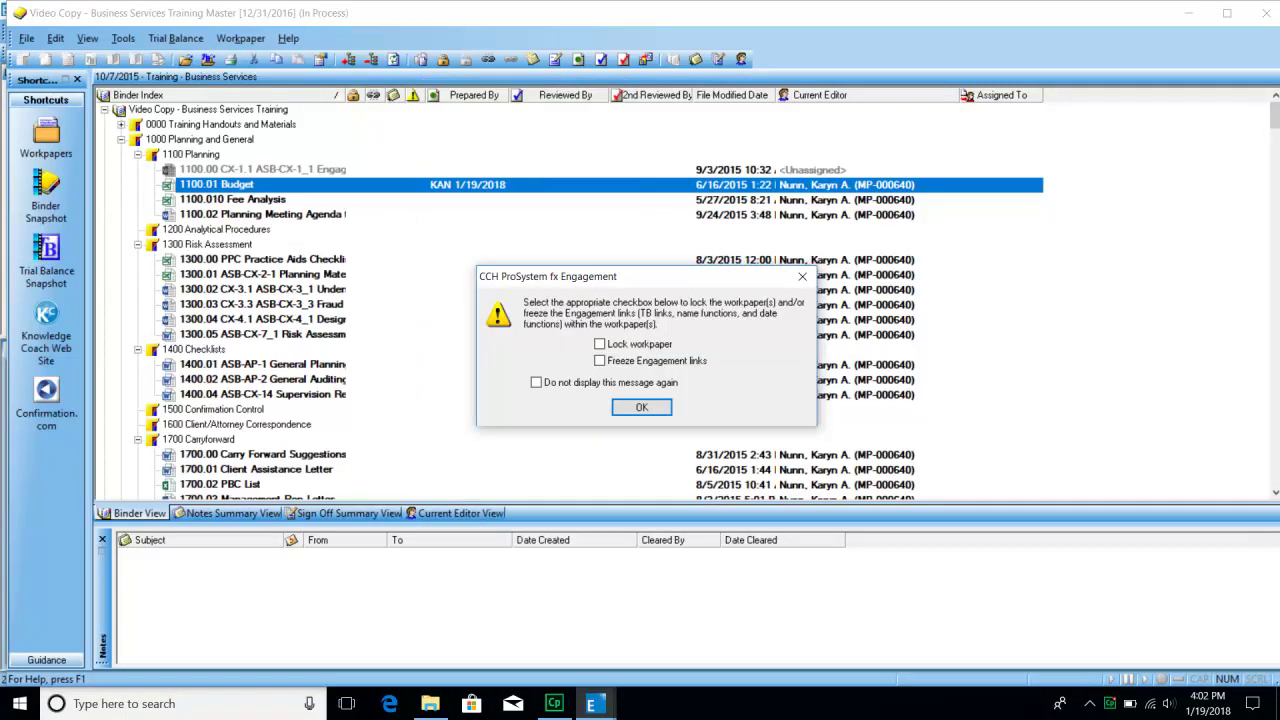
left_click(536, 382)
key("Return")
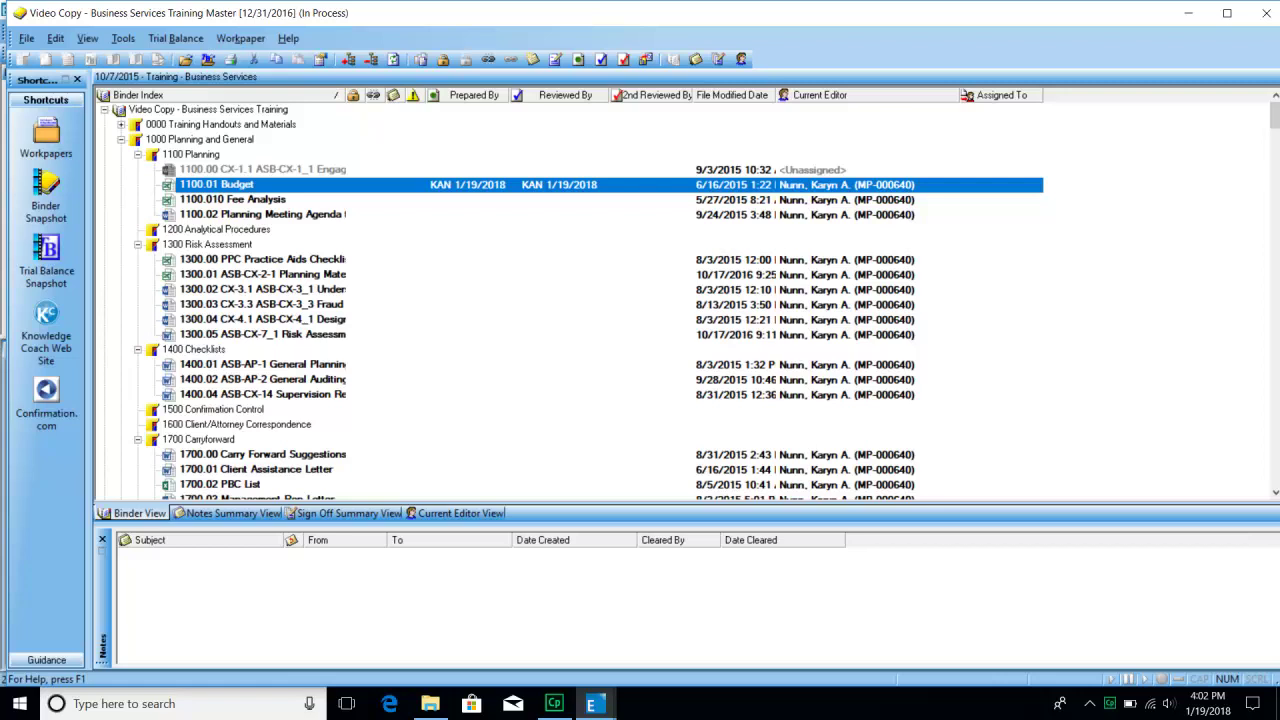
Remove the 1st reviewer and preparer sign-offs from 1100.01 Budget through its sign-off properties.
right_click(452, 190)
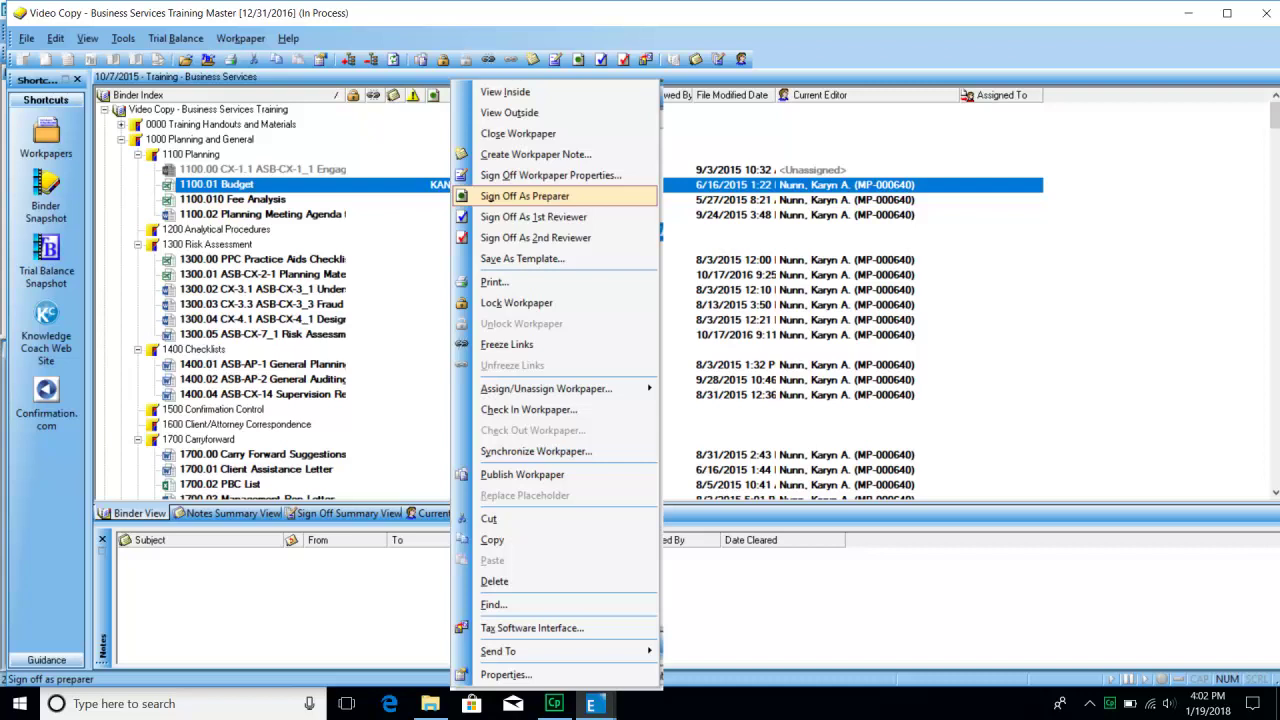
left_click(534, 176)
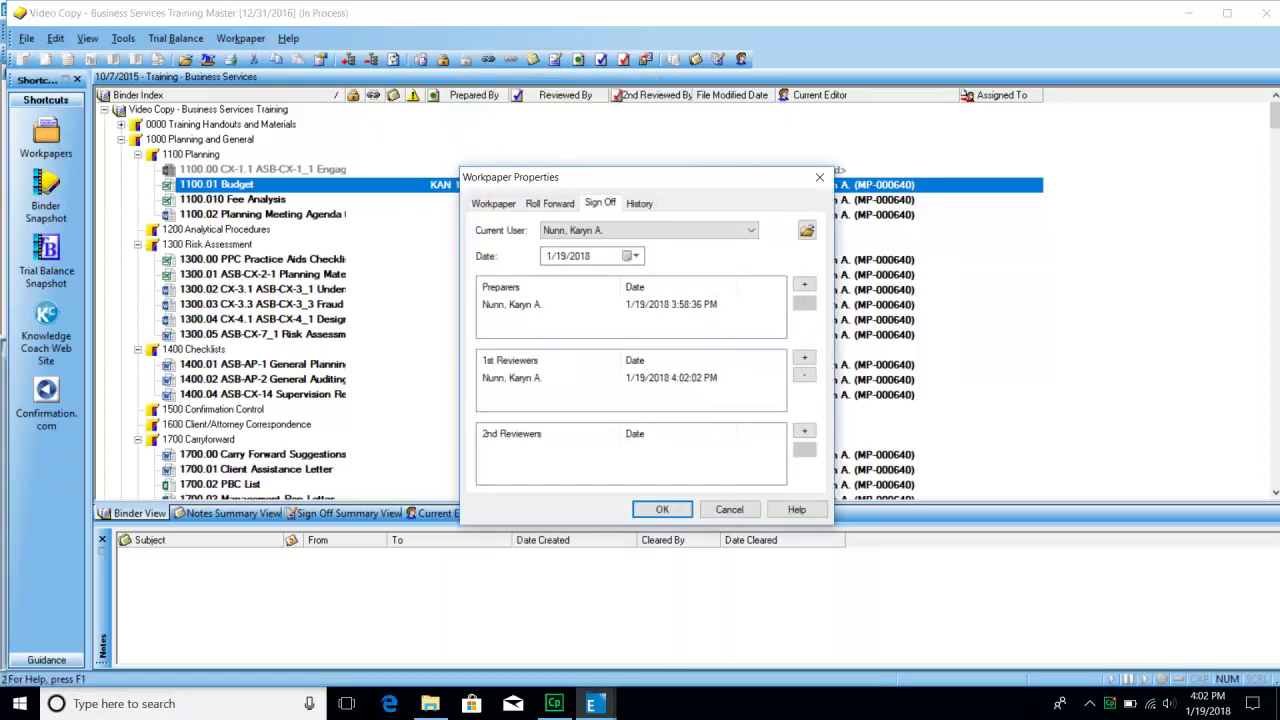
left_click(804, 375)
left_click(804, 303)
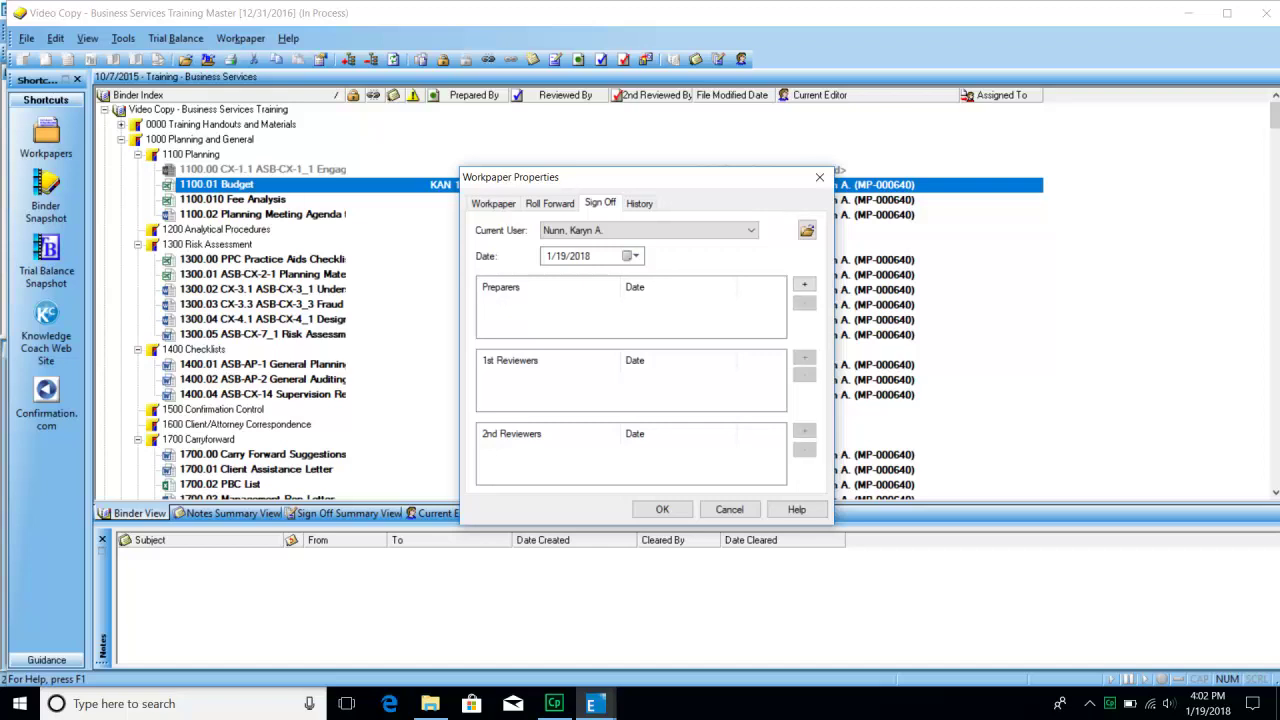
left_click(662, 510)
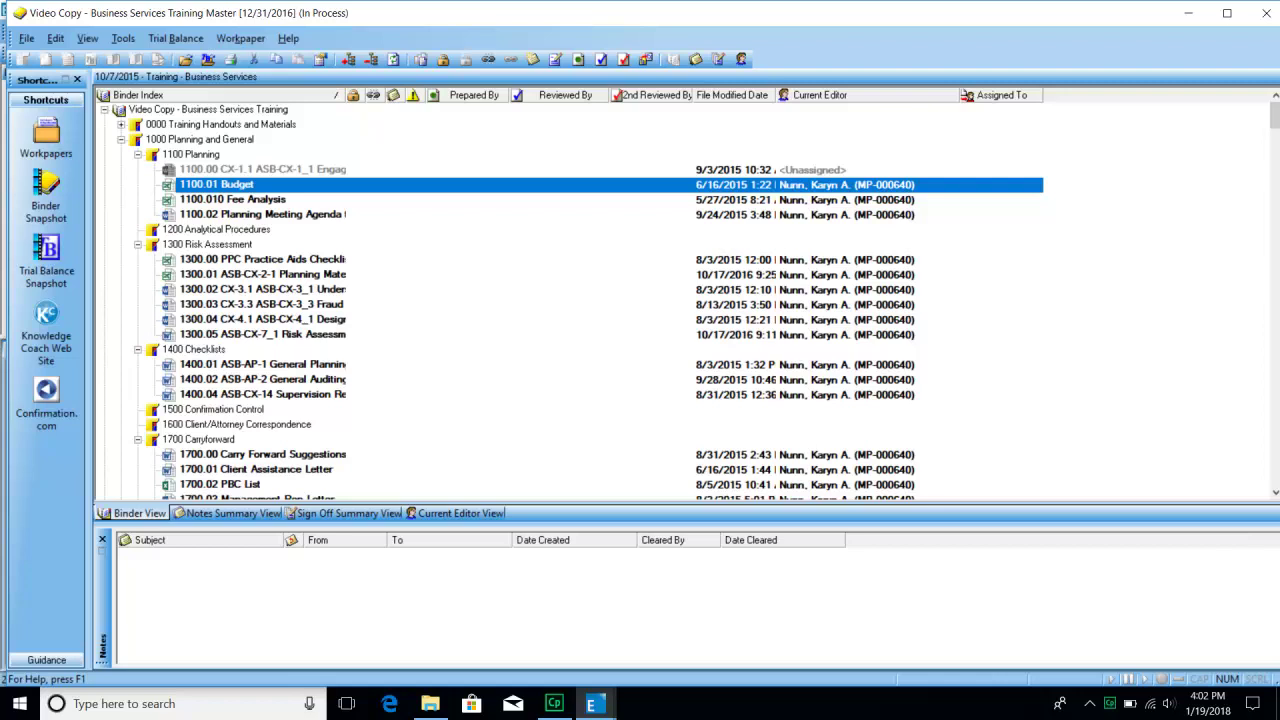
Add the current user as preparer of 1100.01 Budget through its sign-off properties, dated 1/19/2018.
right_click(257, 187)
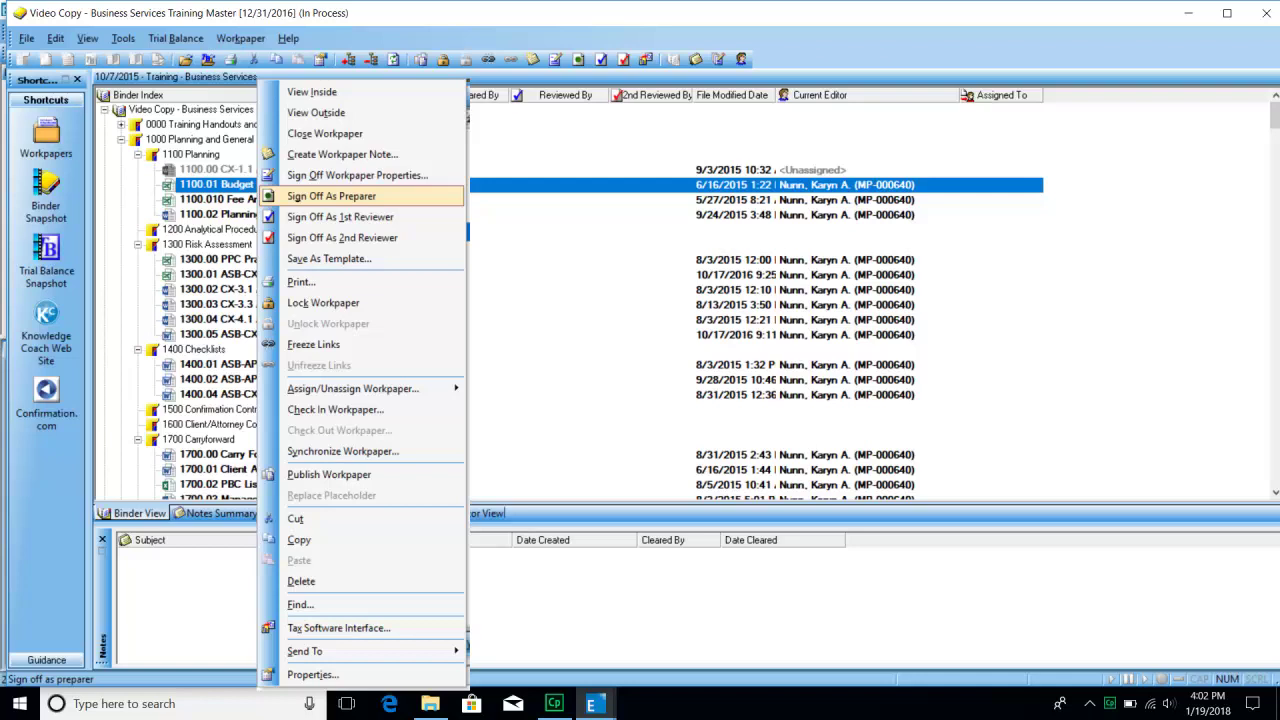
left_click(357, 176)
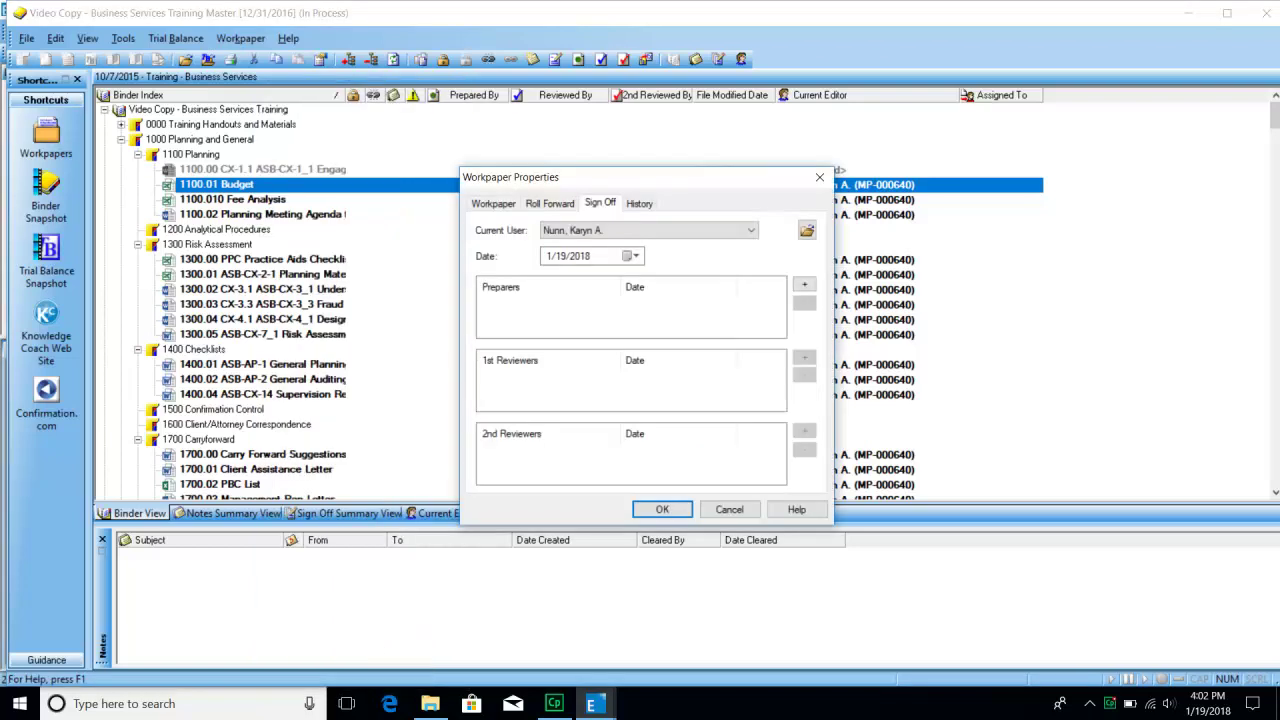
left_click(804, 285)
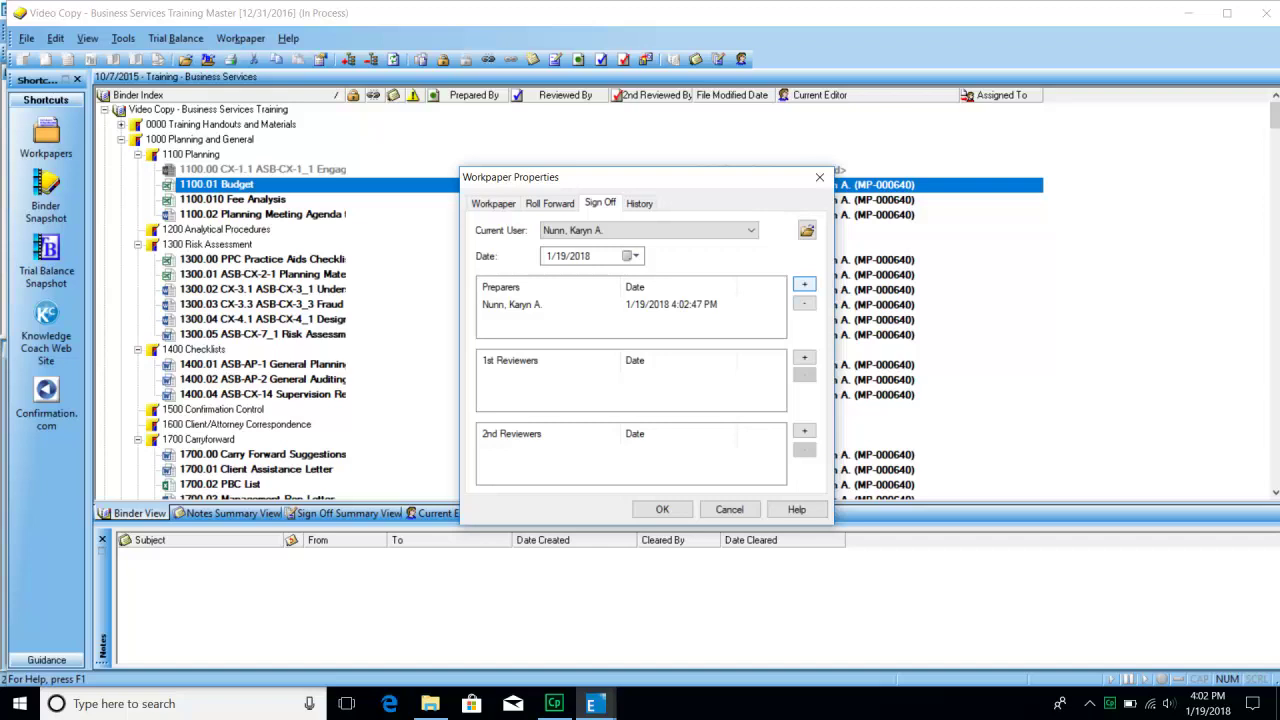
left_click(662, 510)
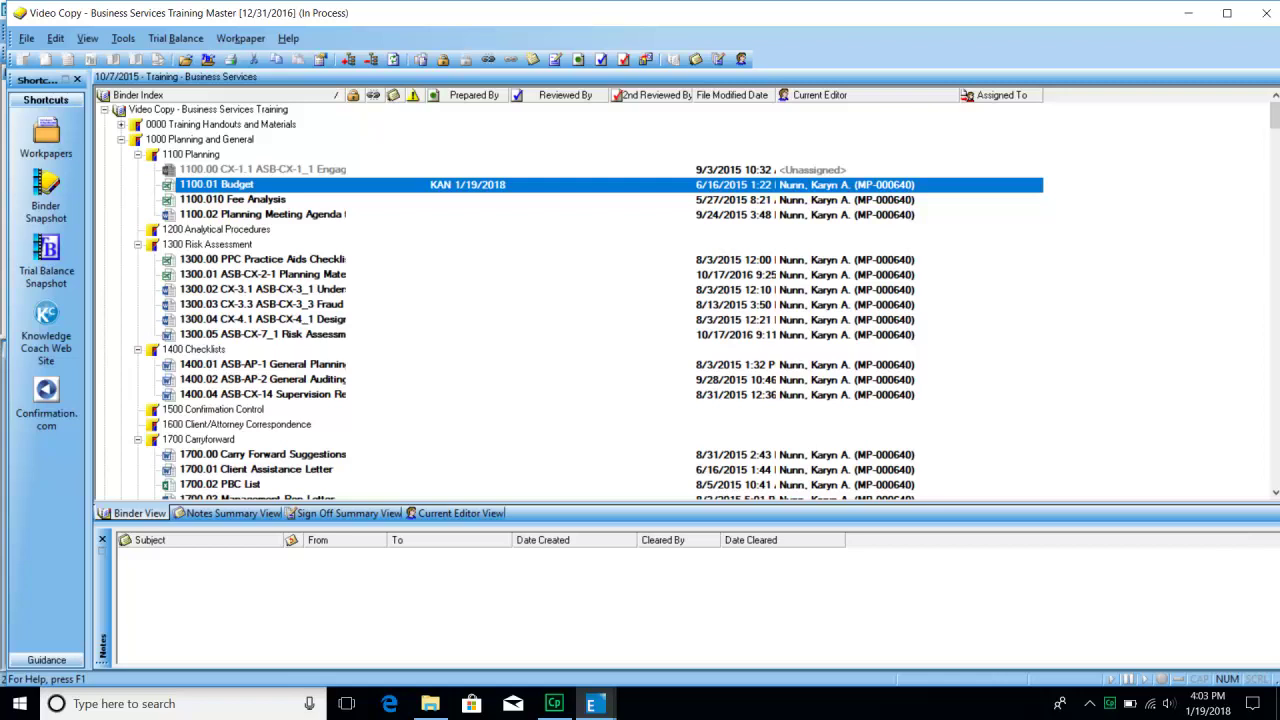
Create a team note for all binder staff on 1100.01 Budget with subject "review point" and text "need to tie out".
right_click(258, 186)
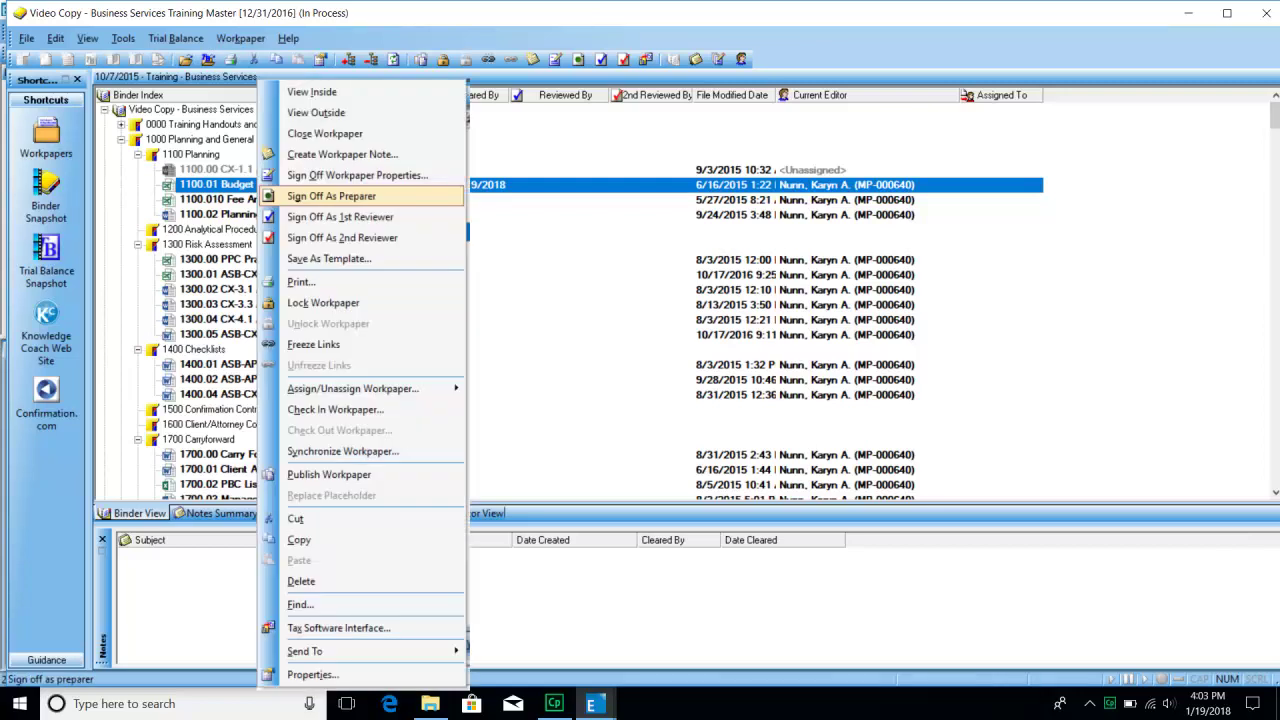
left_click(342, 154)
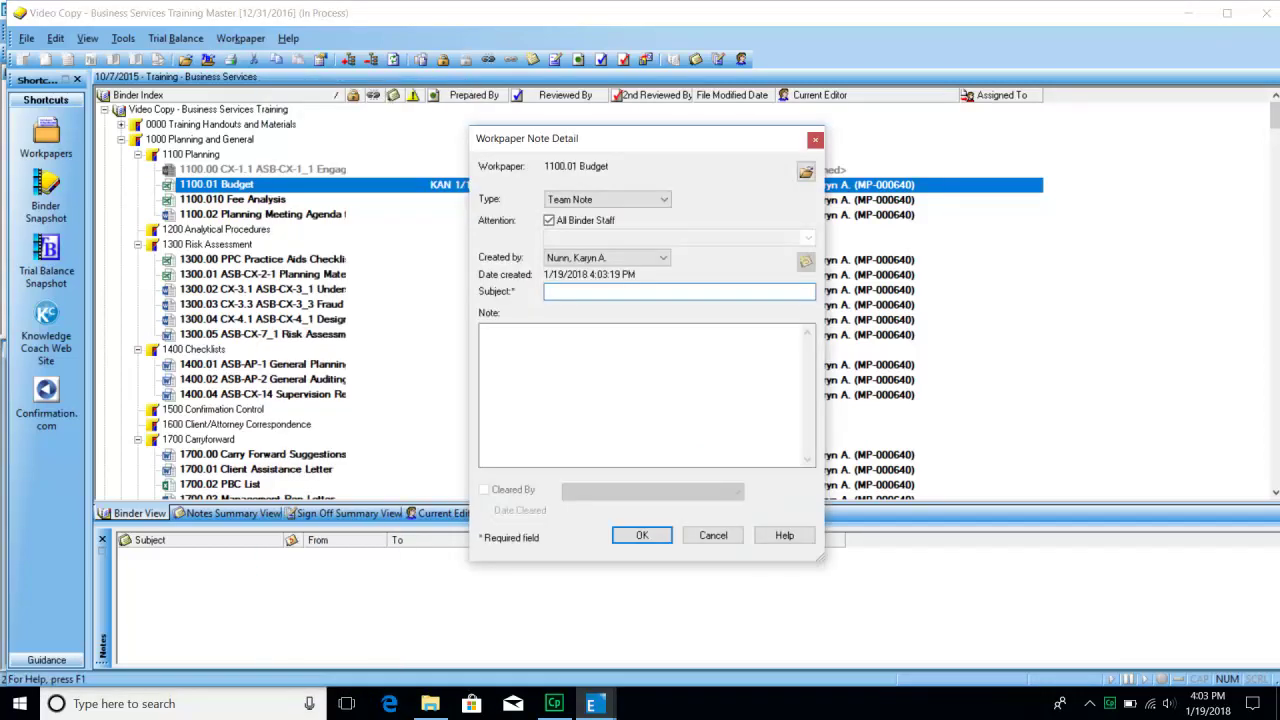
type("review point")
key("Tab")
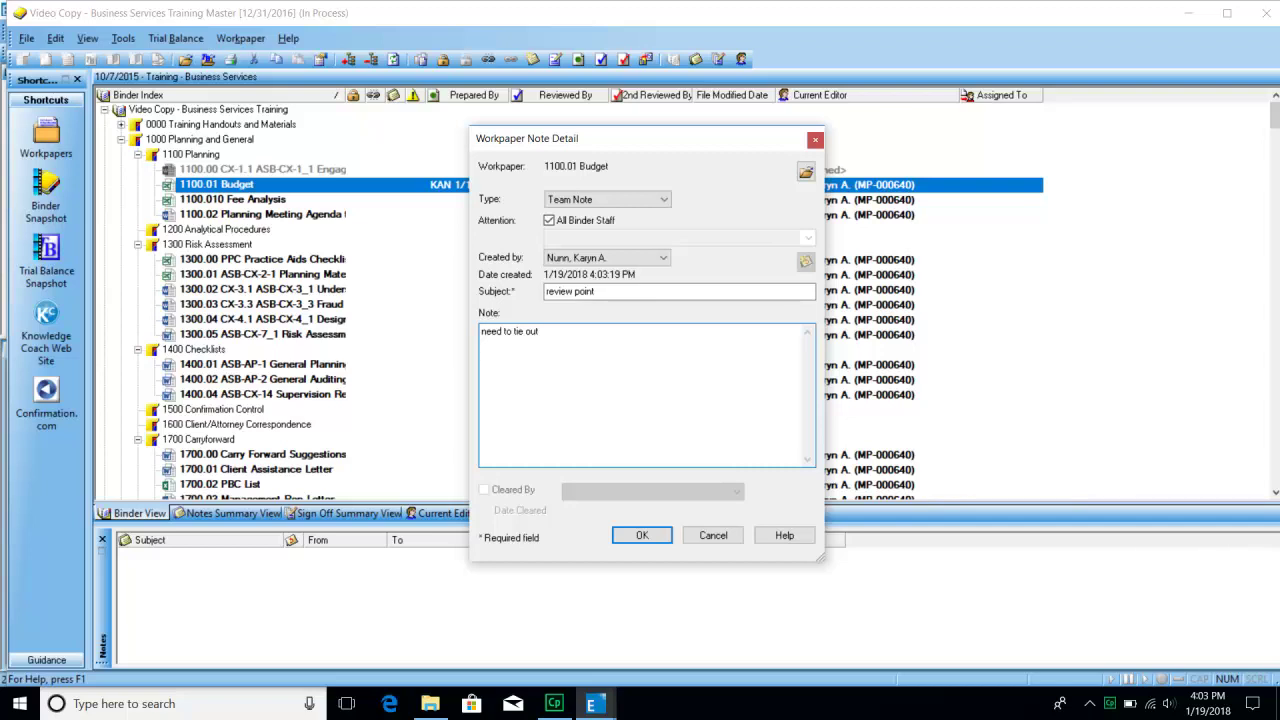
left_click(642, 535)
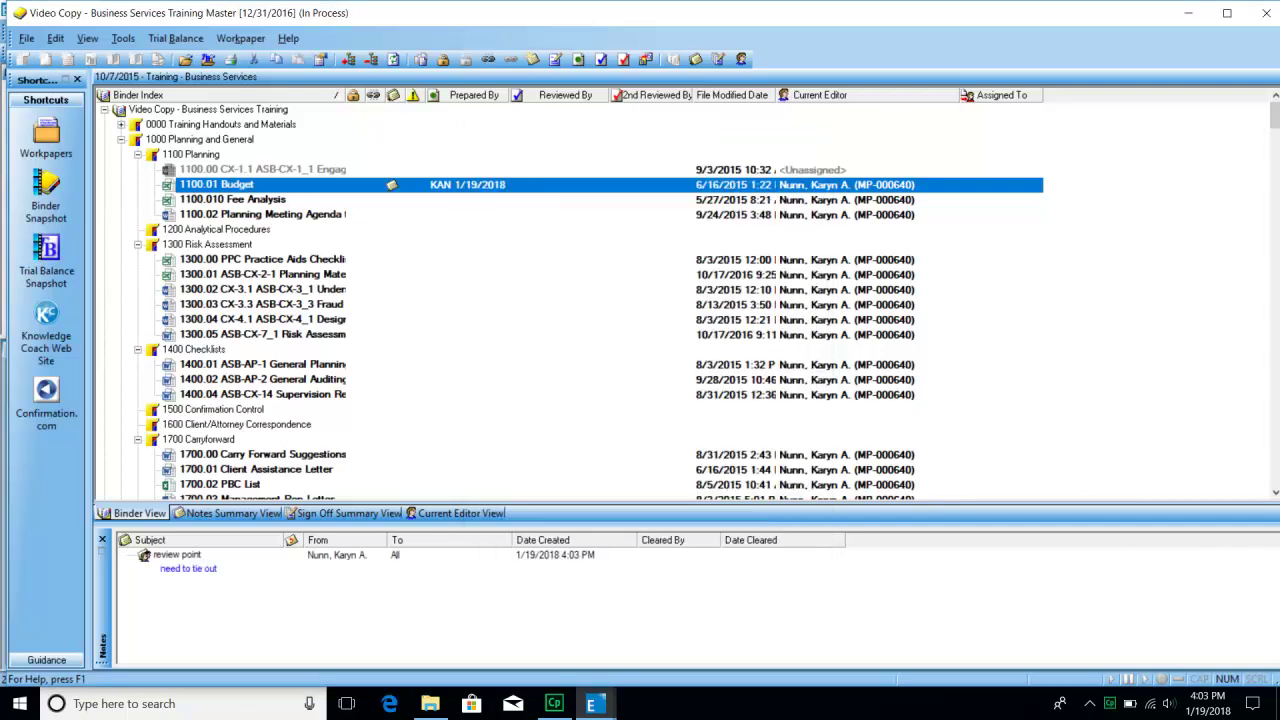
Respond to the review point note on 1100.01 Budget with a reply whose subject is "completed".
right_click(188, 560)
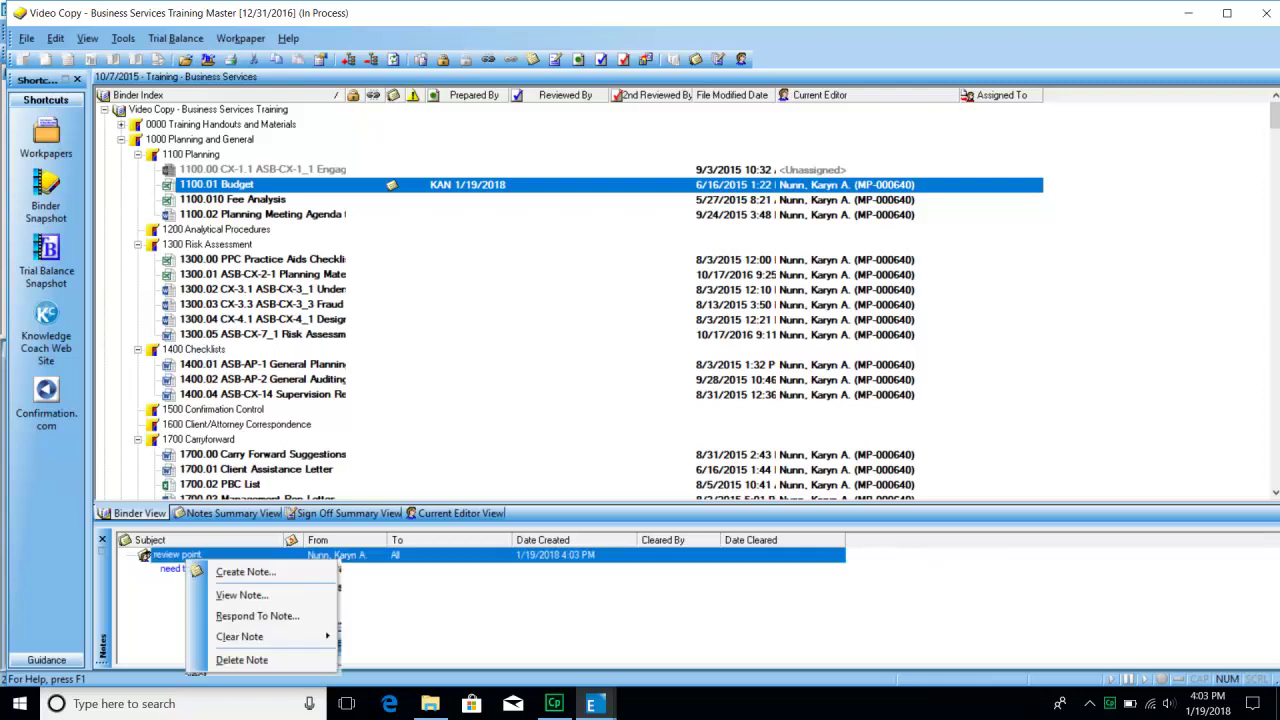
left_click(257, 616)
key("BackSpace")
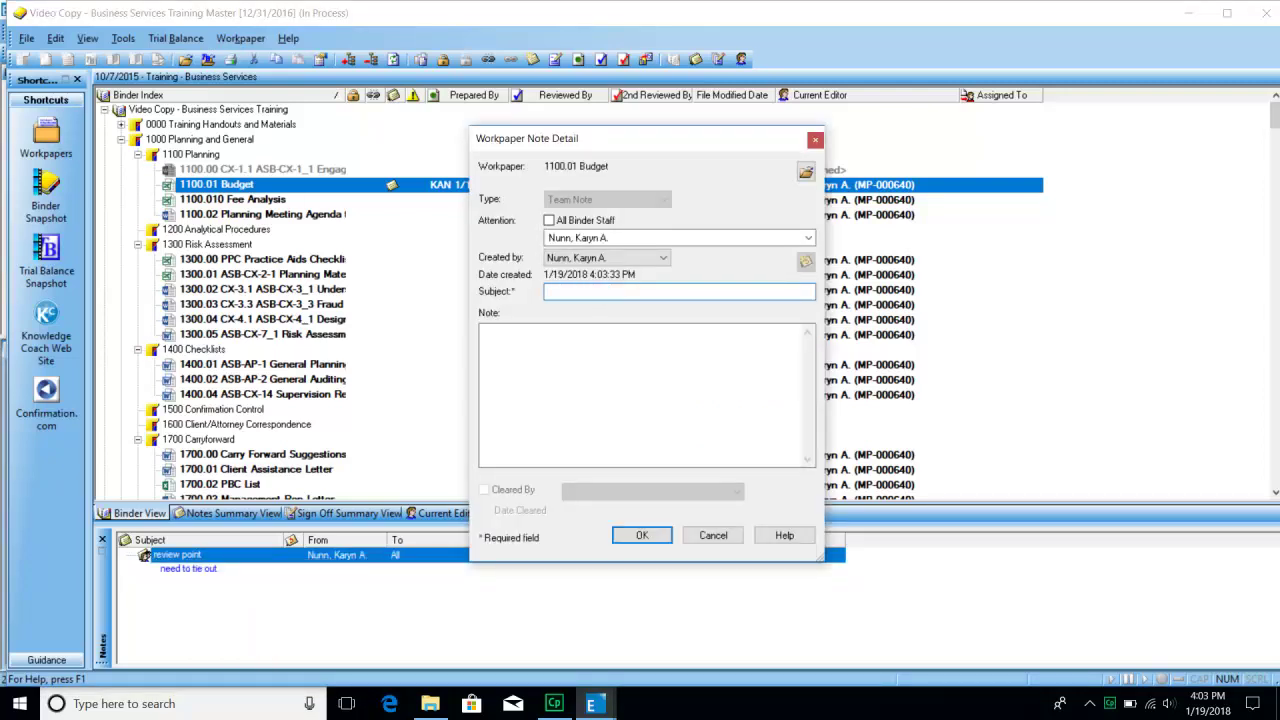
type("completed")
key("Return")
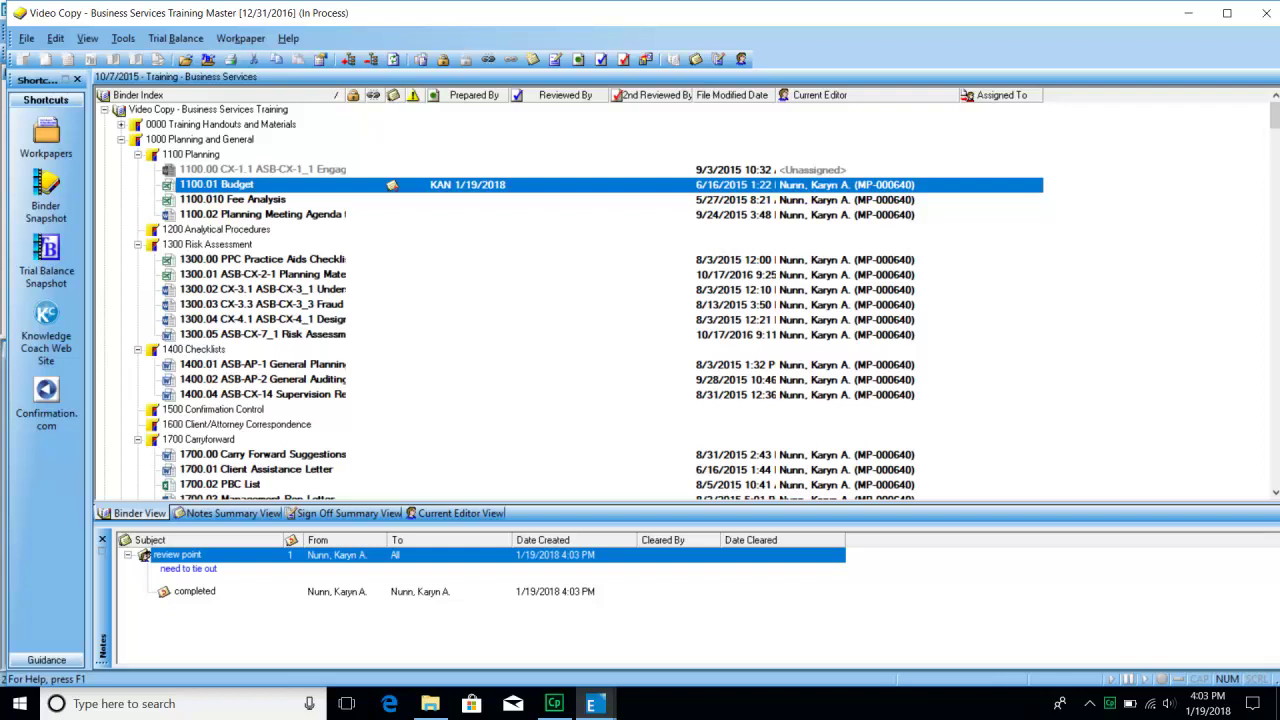
Delete the review point note together with its response from the 1100.01 Budget workpaper.
right_click(199, 557)
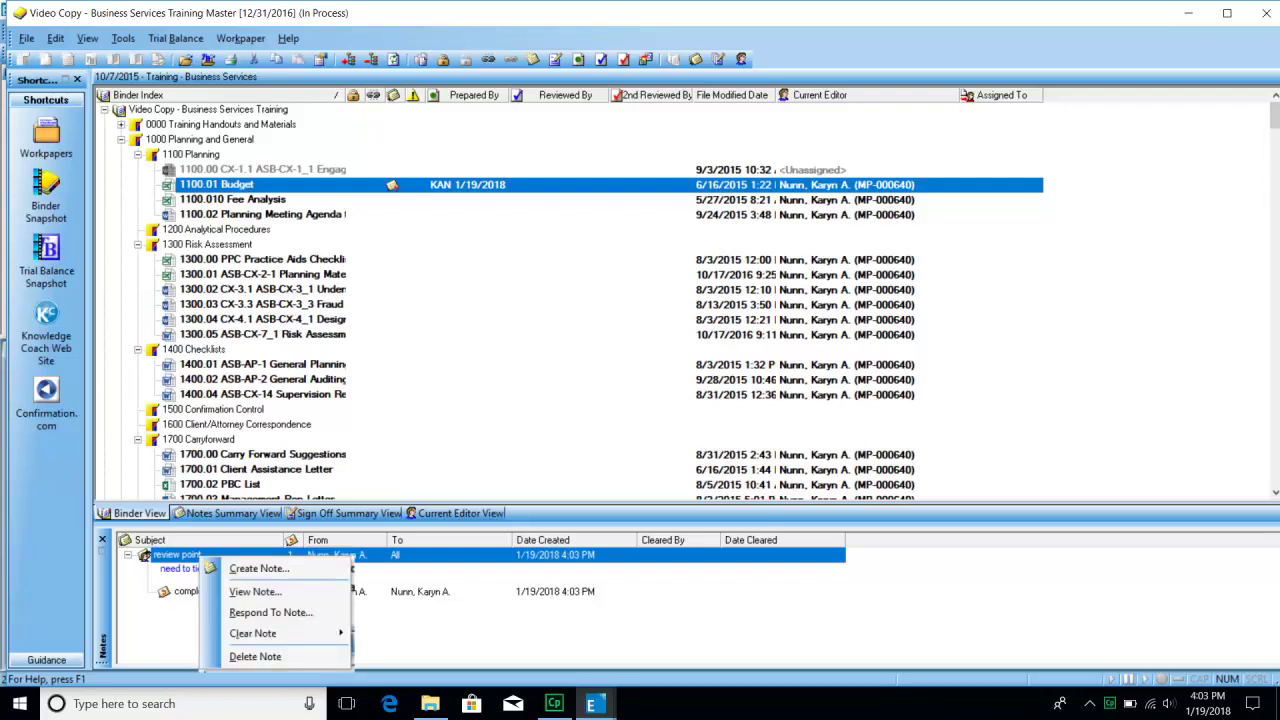
left_click(255, 657)
key("Return")
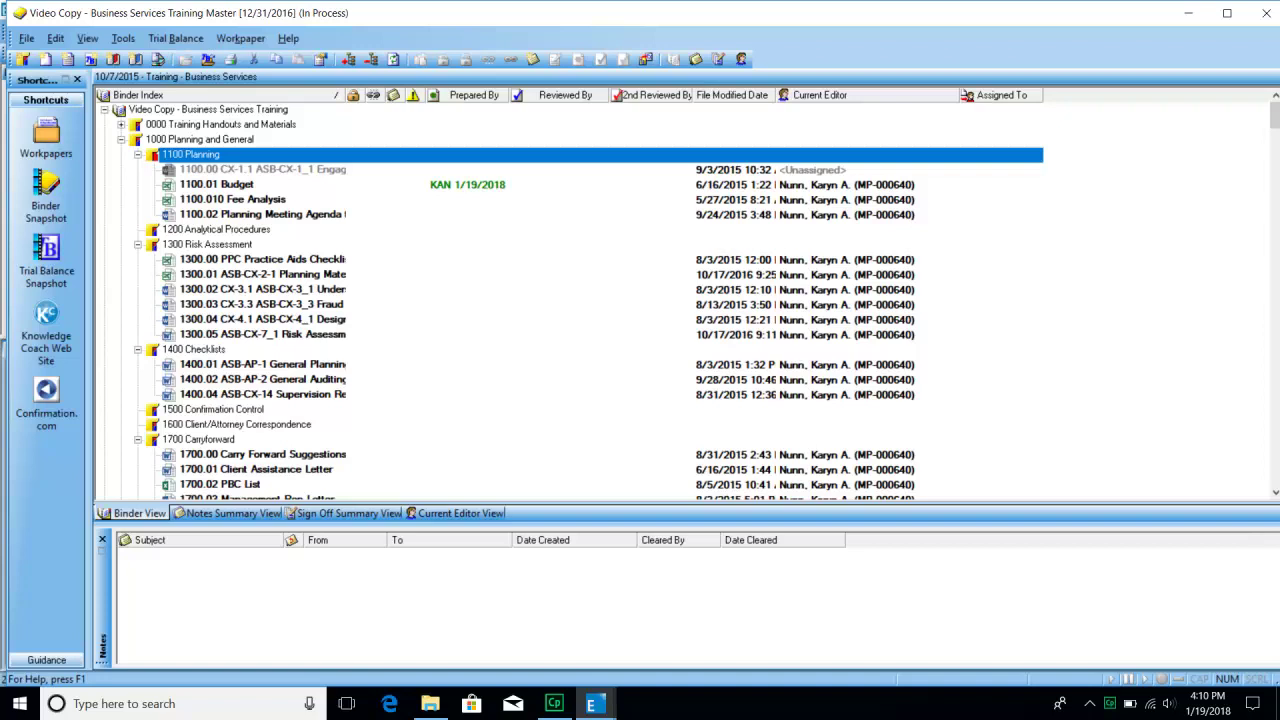
Collapse the 1000 Planning and General, 2000 Reporting and 3000 Trial Balance tabs in the binder index, keeping 5000 Assets expanded.
left_click(121, 140)
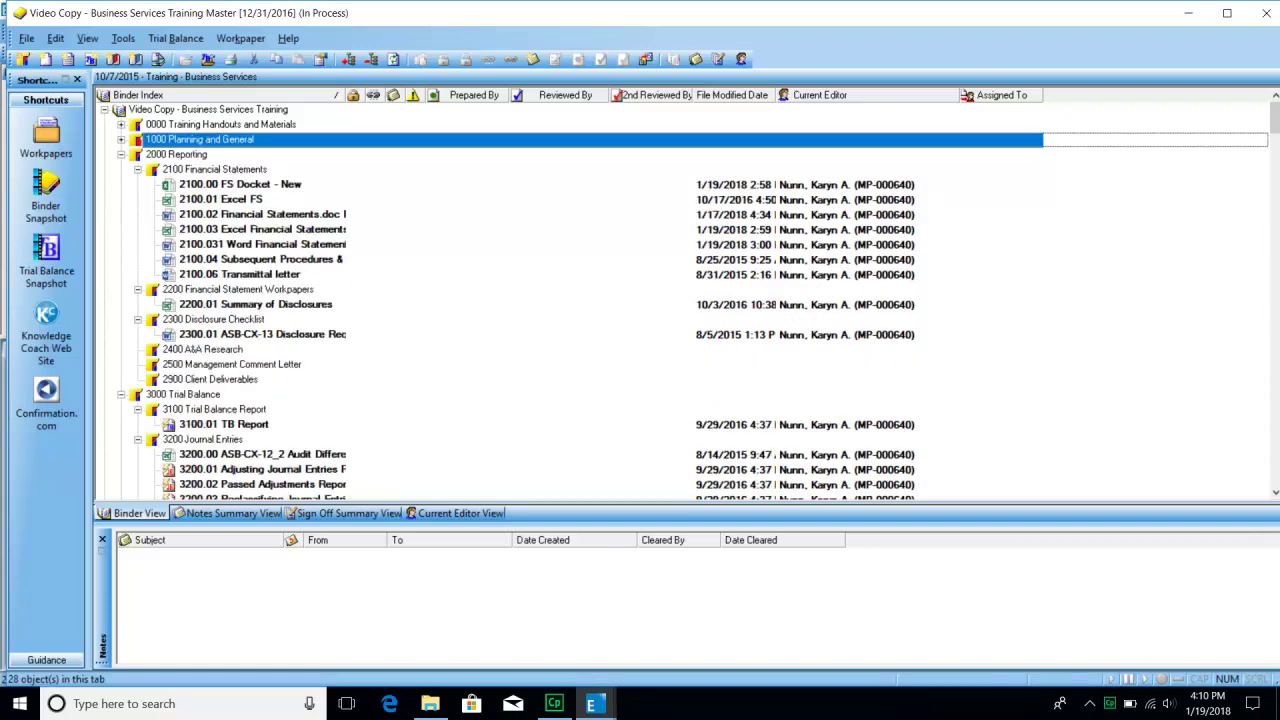
key("Down")
key("Left")
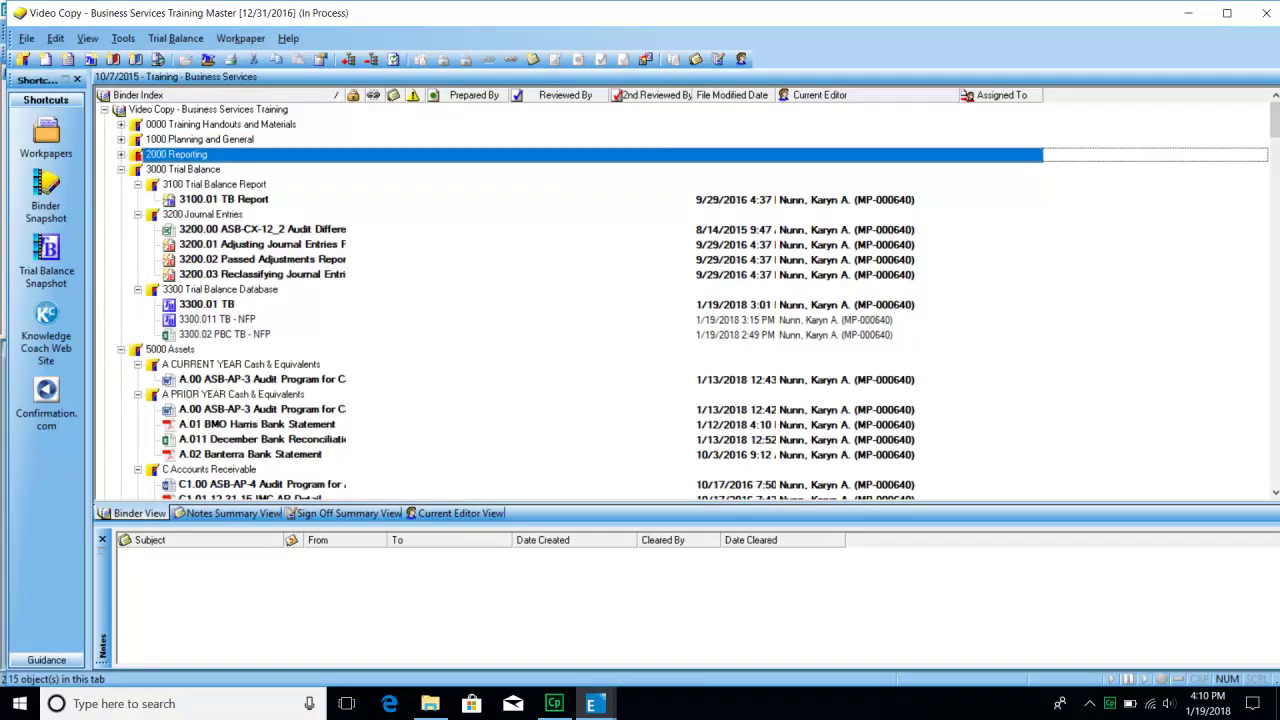
key("Down")
key("Left")
key("Down")
key("Left")
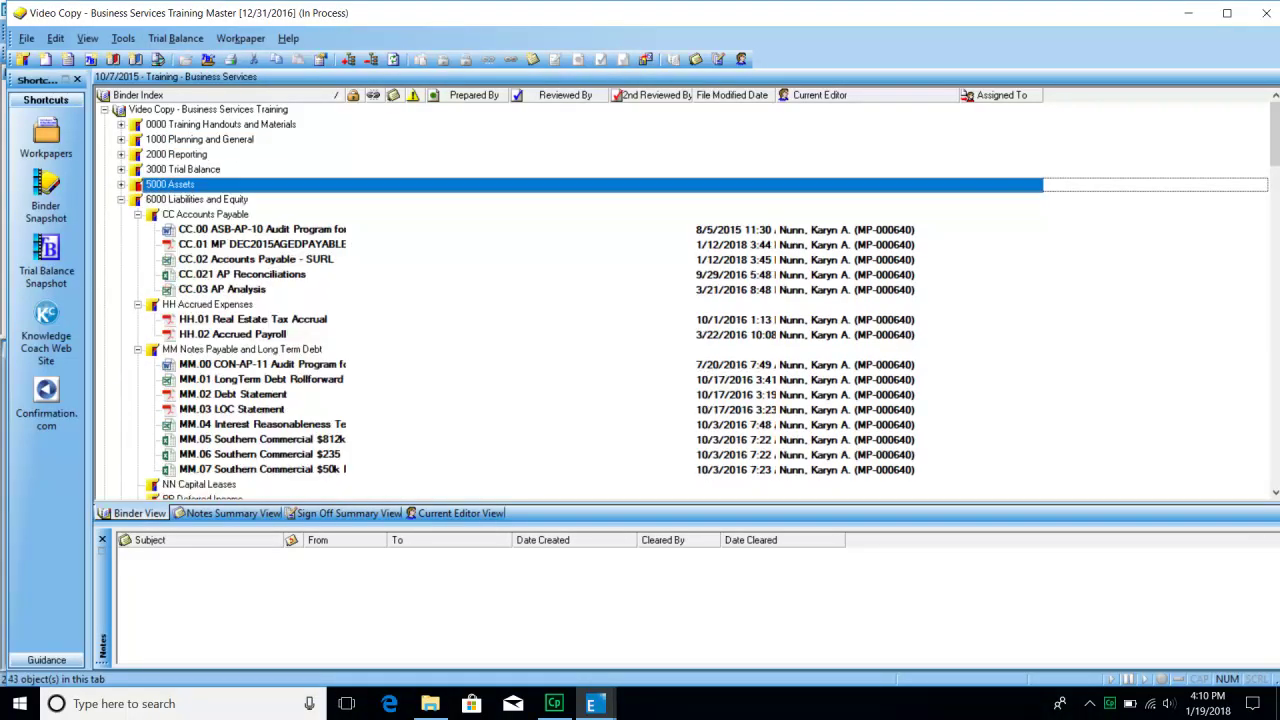
key("Right")
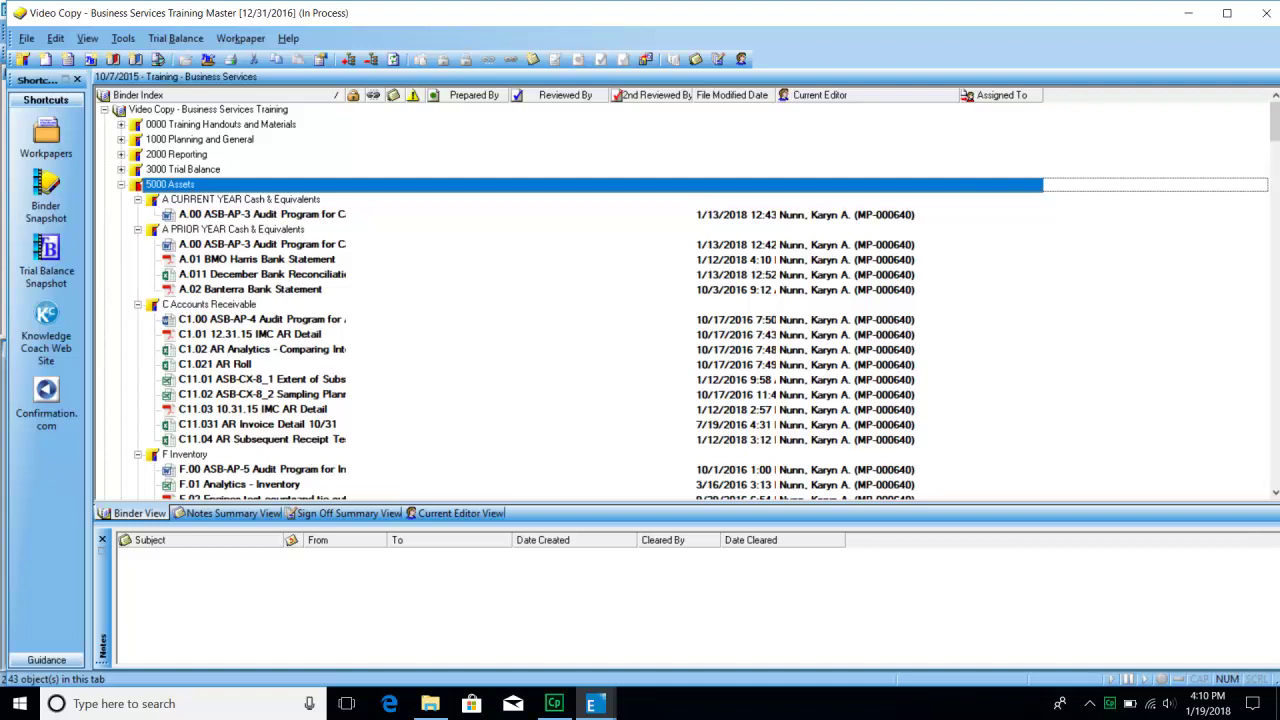
Insert the file "Bank reconciliation - PBC" as a new workpaper under A PRIOR YEAR Cash & Equivalents with index A.03.
right_click(216, 230)
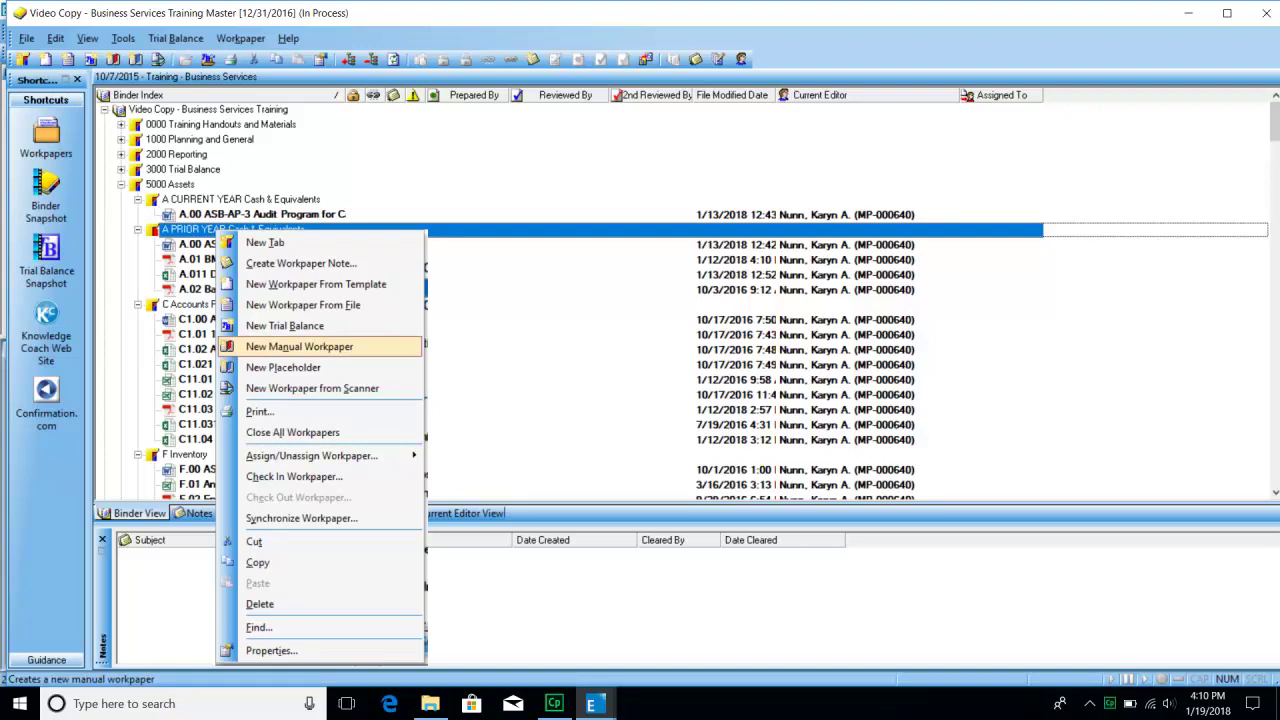
left_click(303, 305)
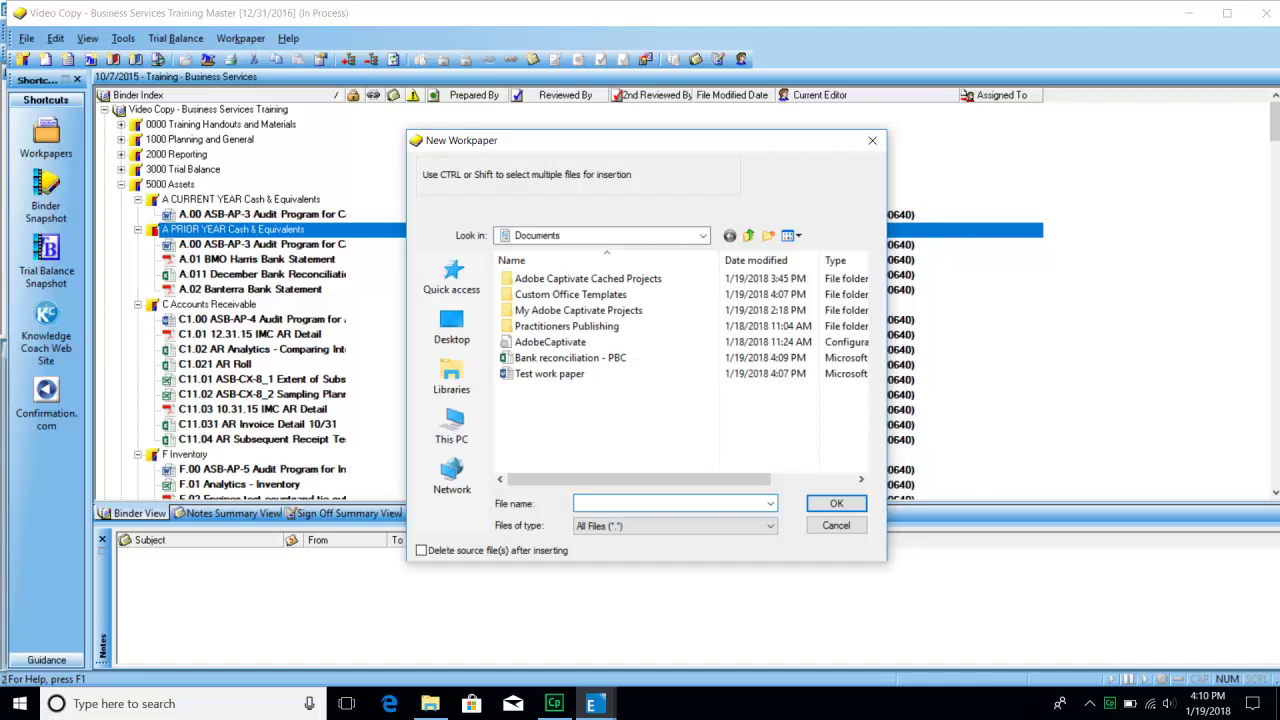
double_click(570, 358)
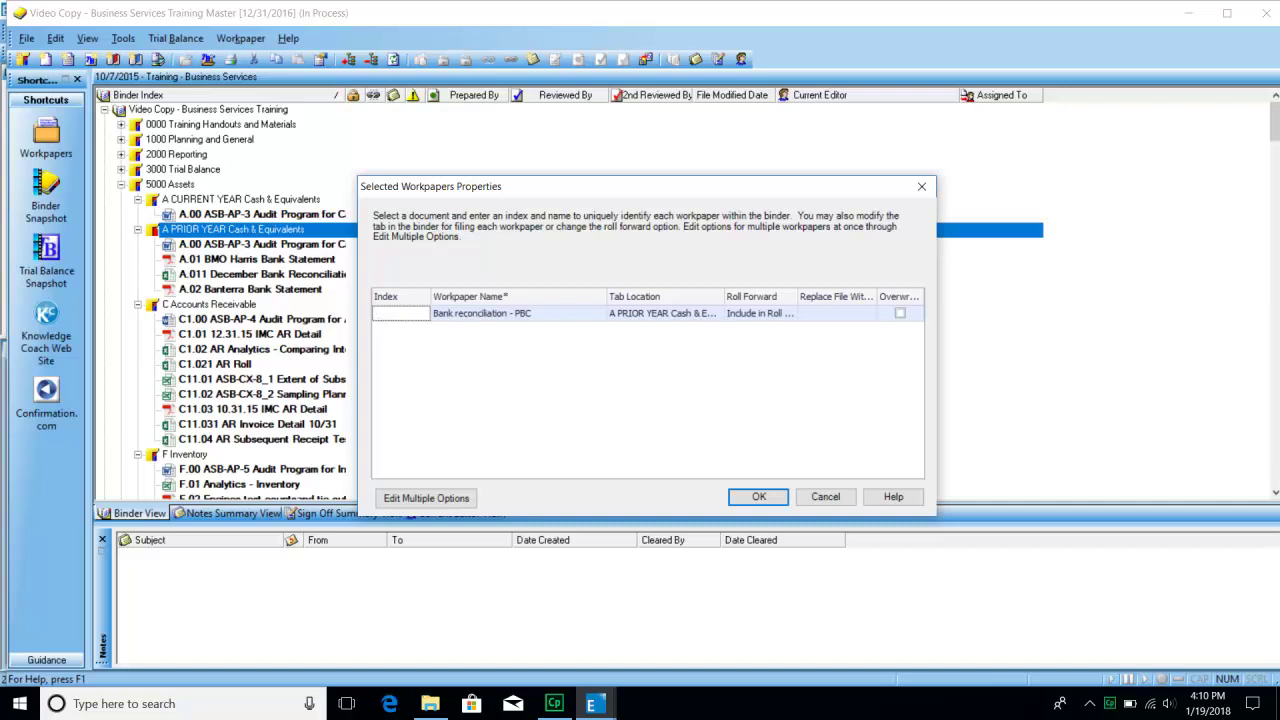
type("A.03")
left_click(759, 497)
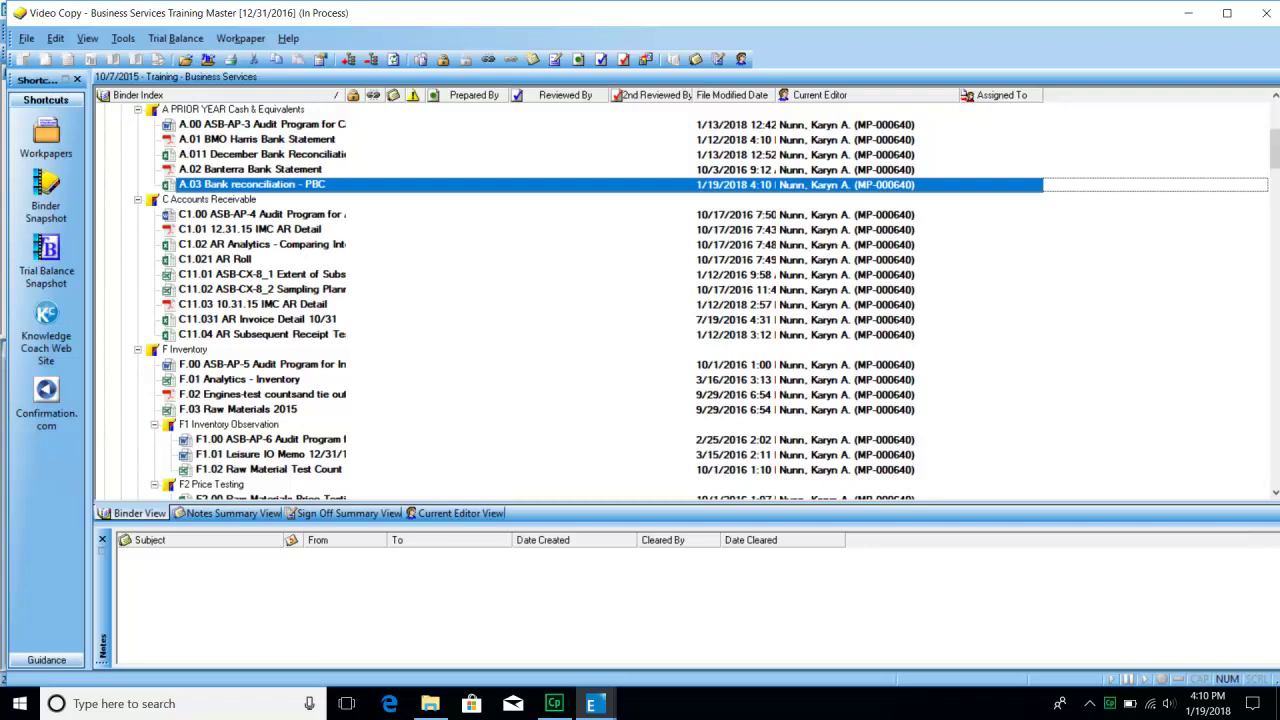
Add a workpaper from the Blank Word Document template under A PRIOR YEAR Cash & Equivalents, with index A.04 and name "Listing of banks for client".
scroll(222, 190, "up", 1)
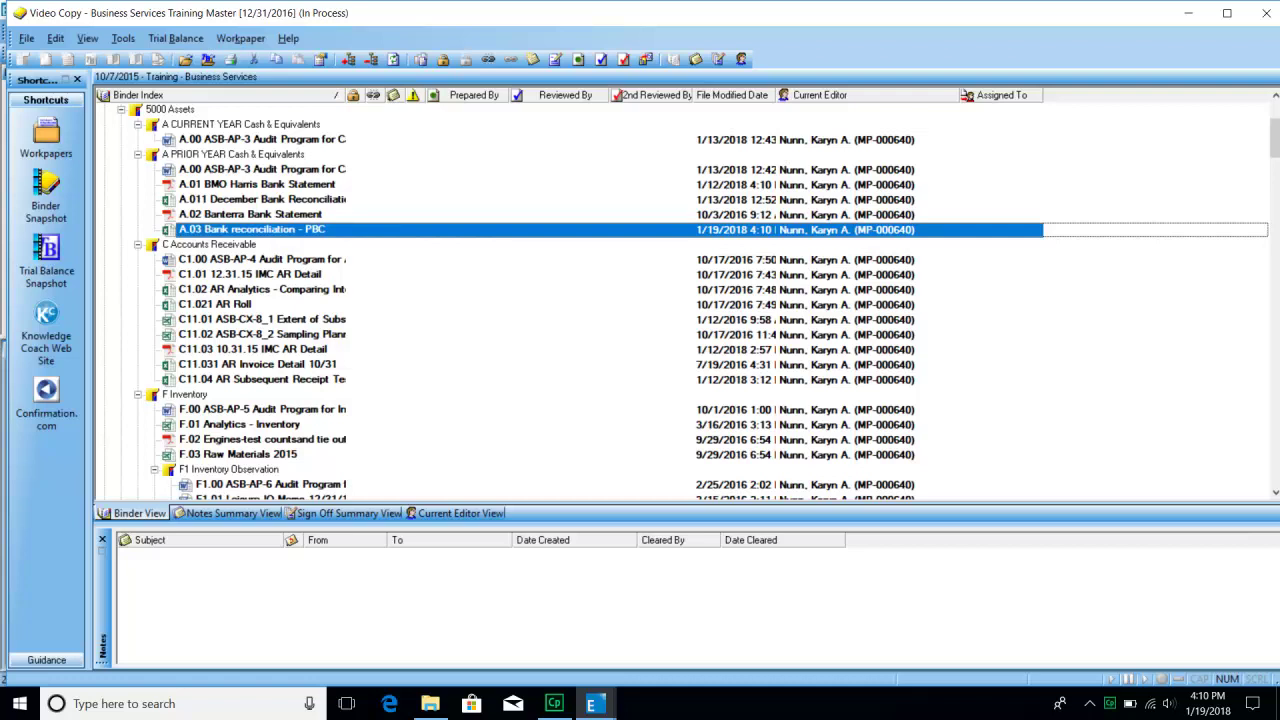
right_click(225, 155)
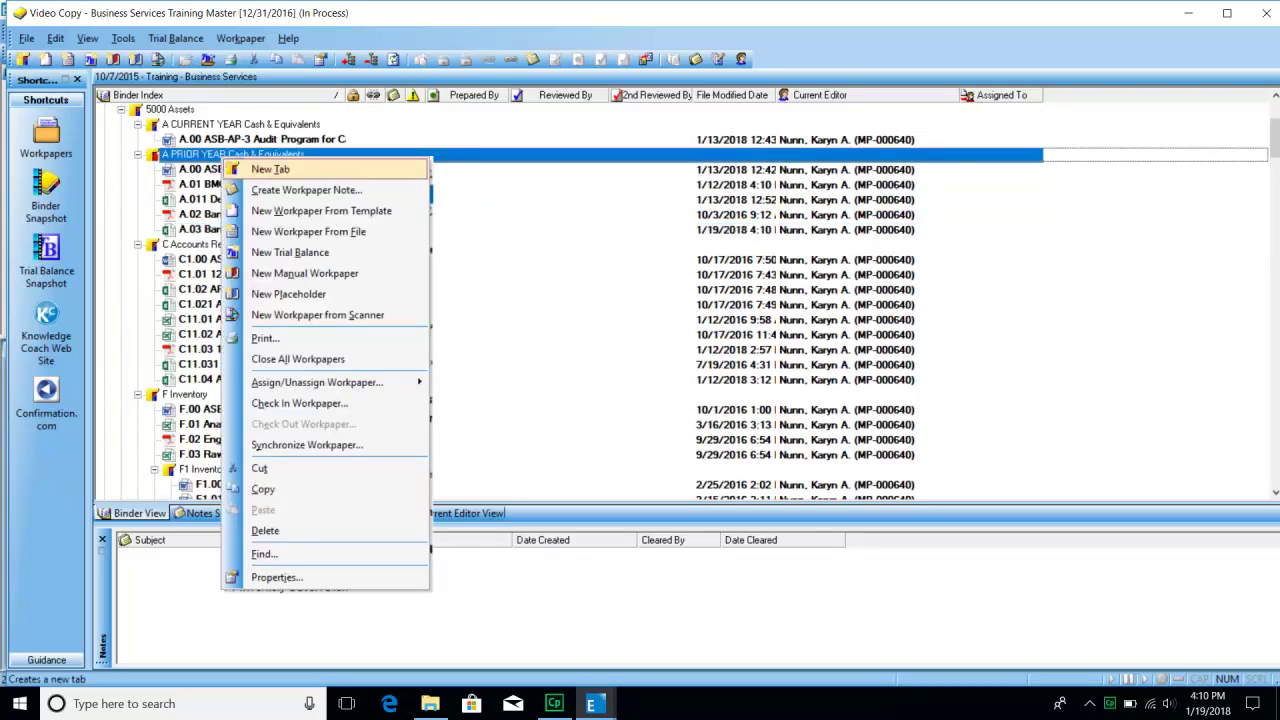
left_click(270, 169)
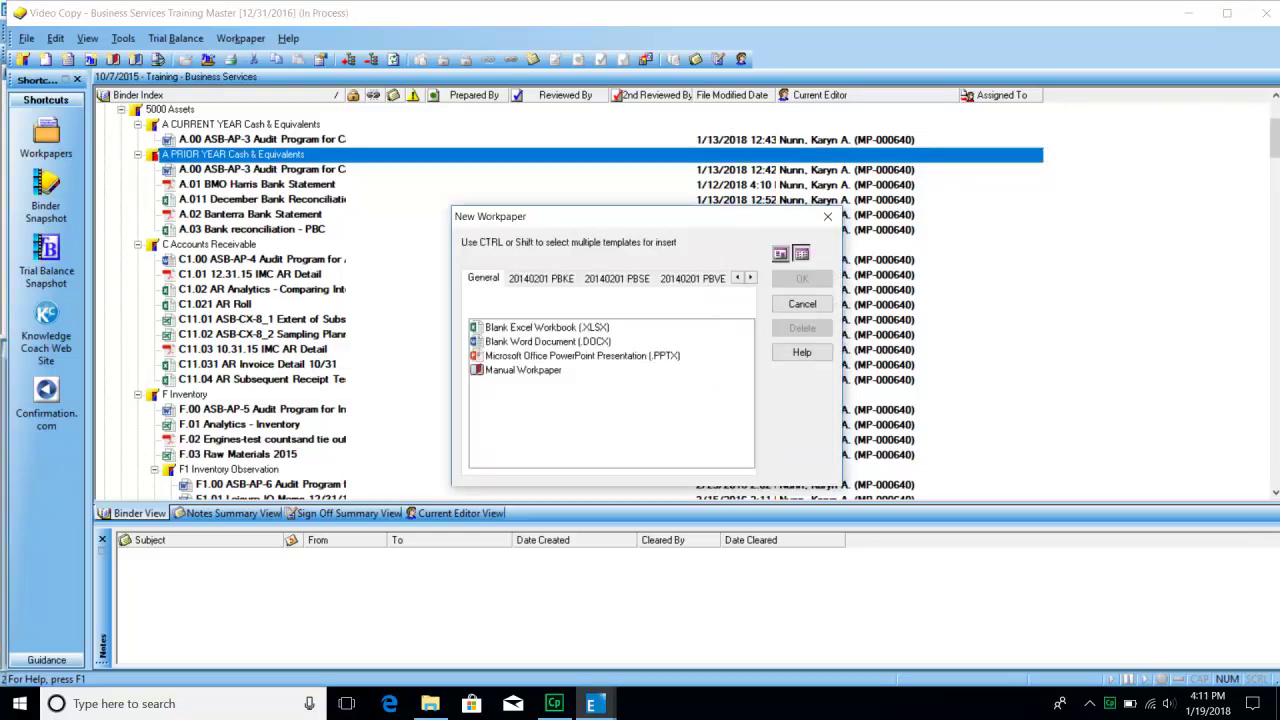
left_click(547, 342)
left_click(547, 328)
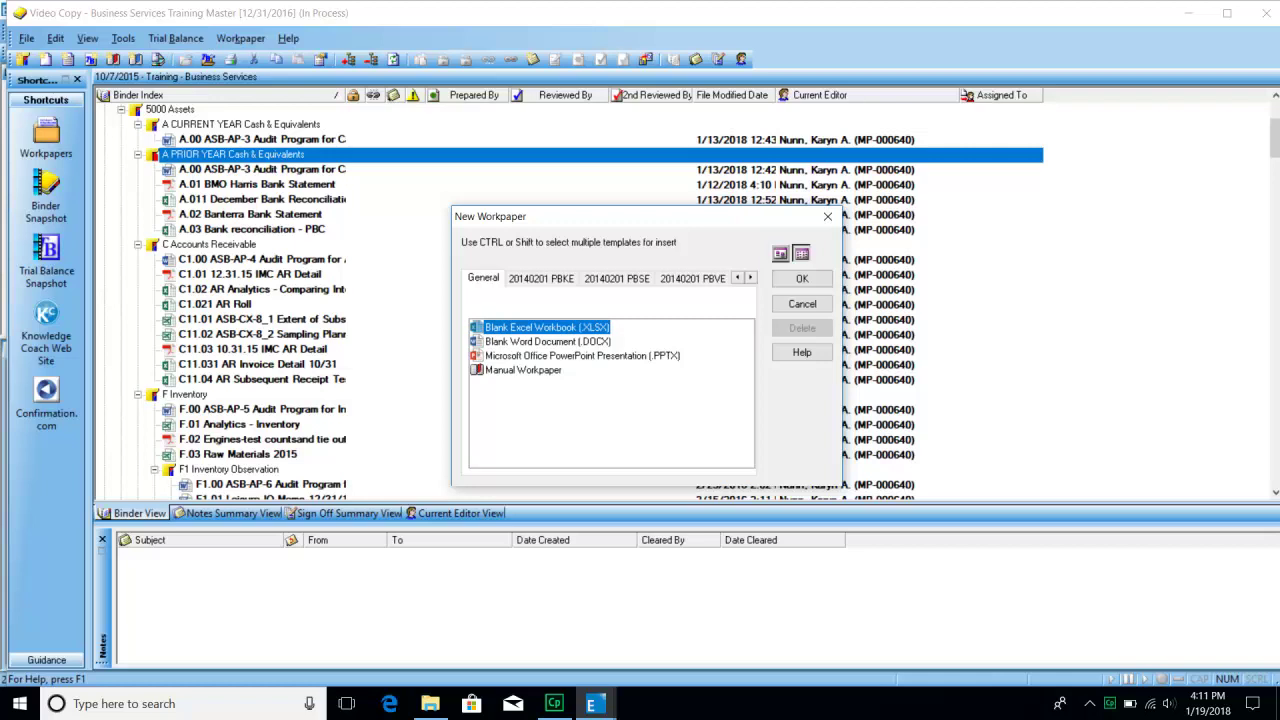
left_click(582, 356)
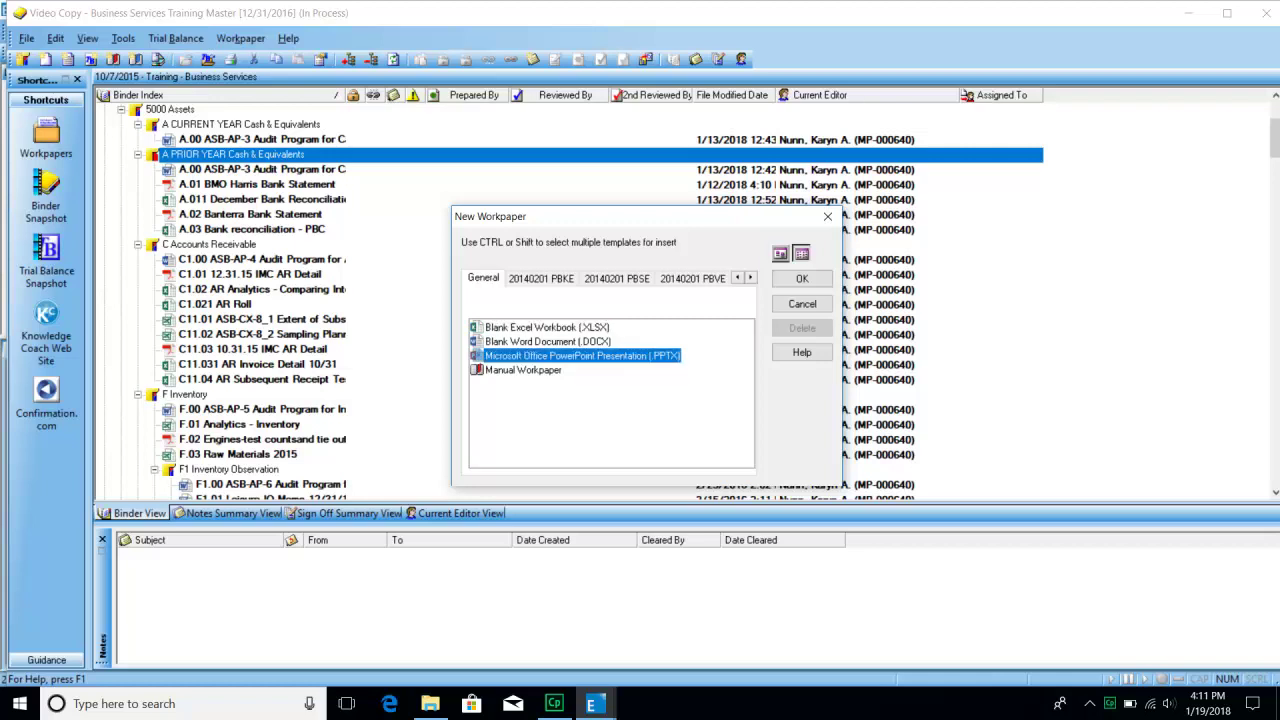
left_click(523, 370)
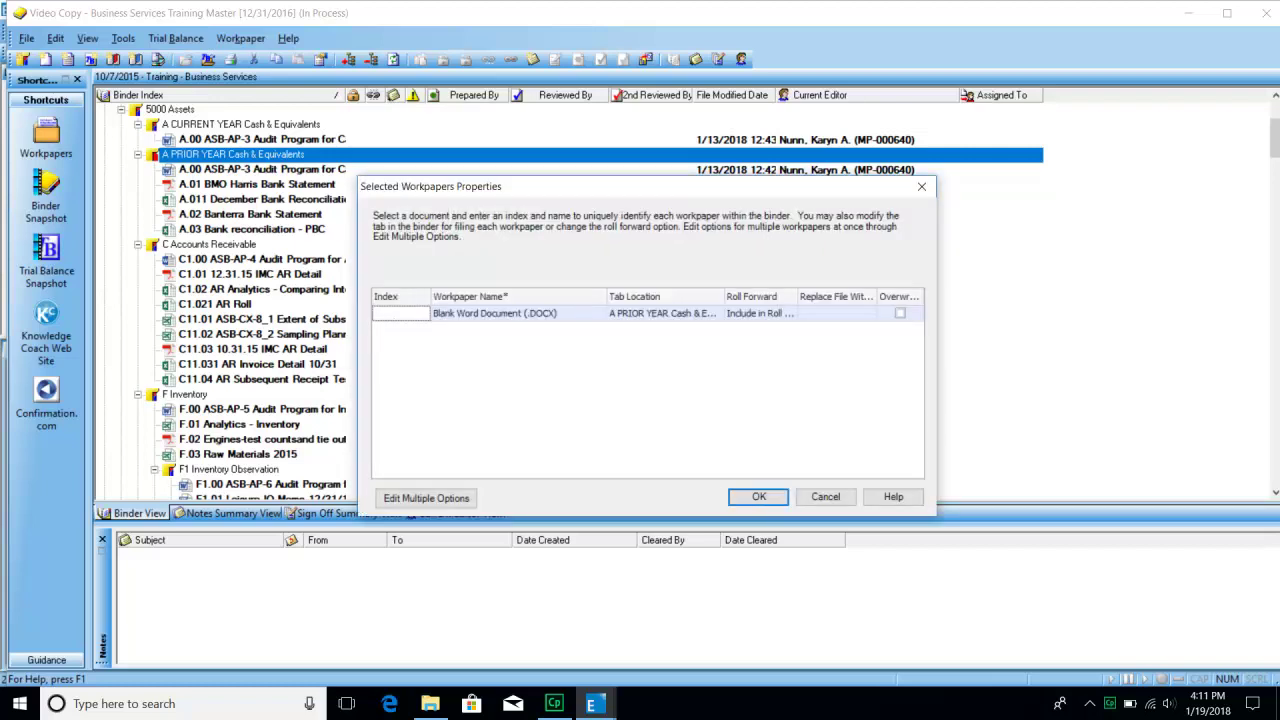
type("A.04")
key("Tab")
key("BackSpace")
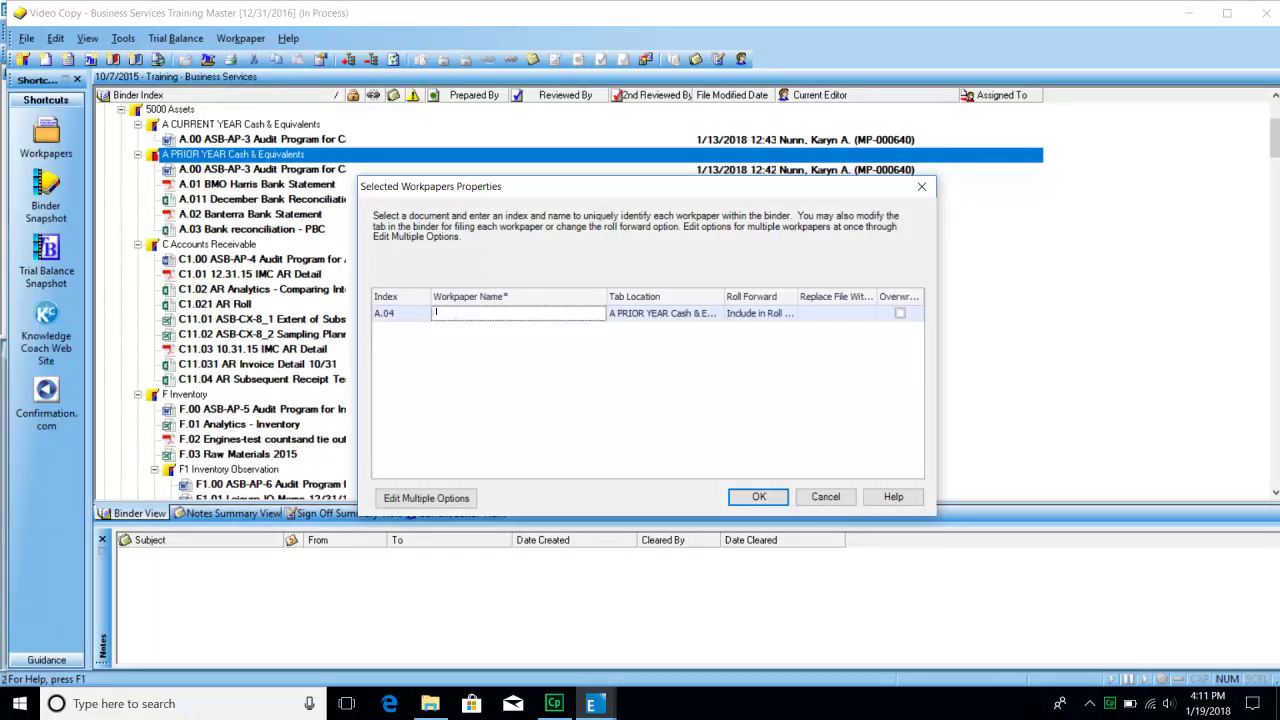
type("Listing of banks for client")
key("Return")
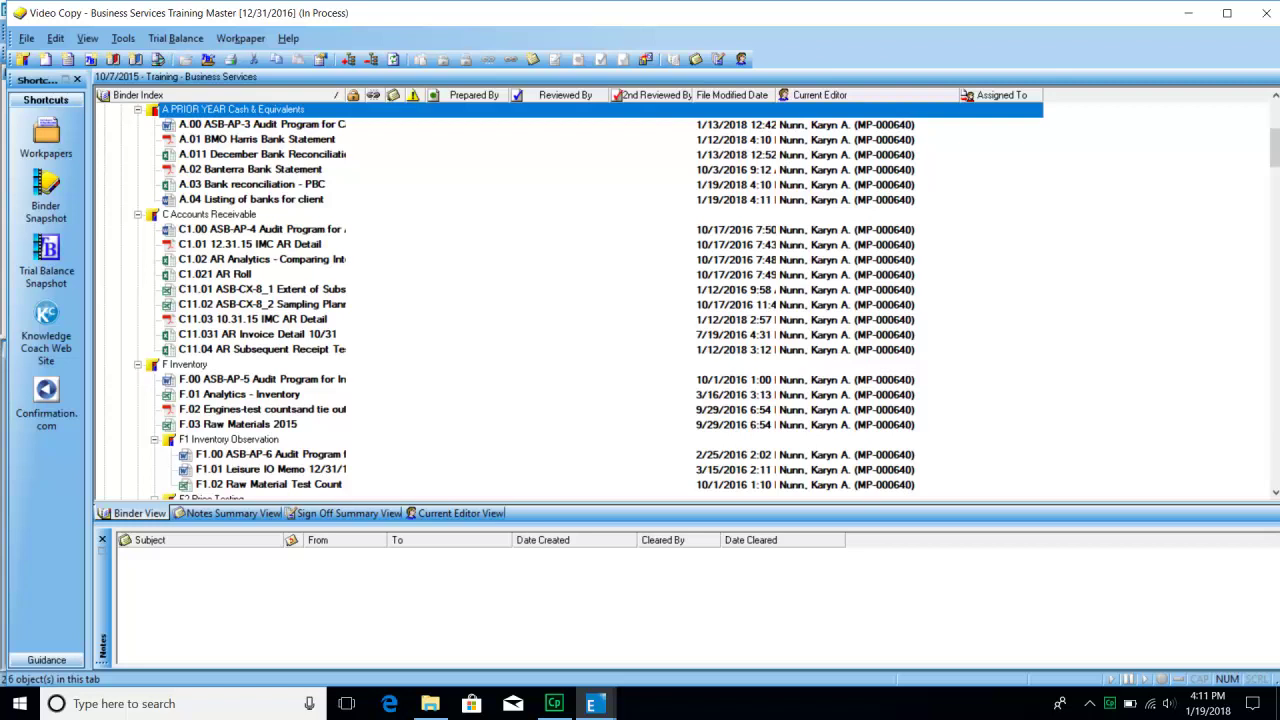
Open the A.04 Listing of banks for client workpaper in Word, and close it with its changes saved.
left_click(251, 200)
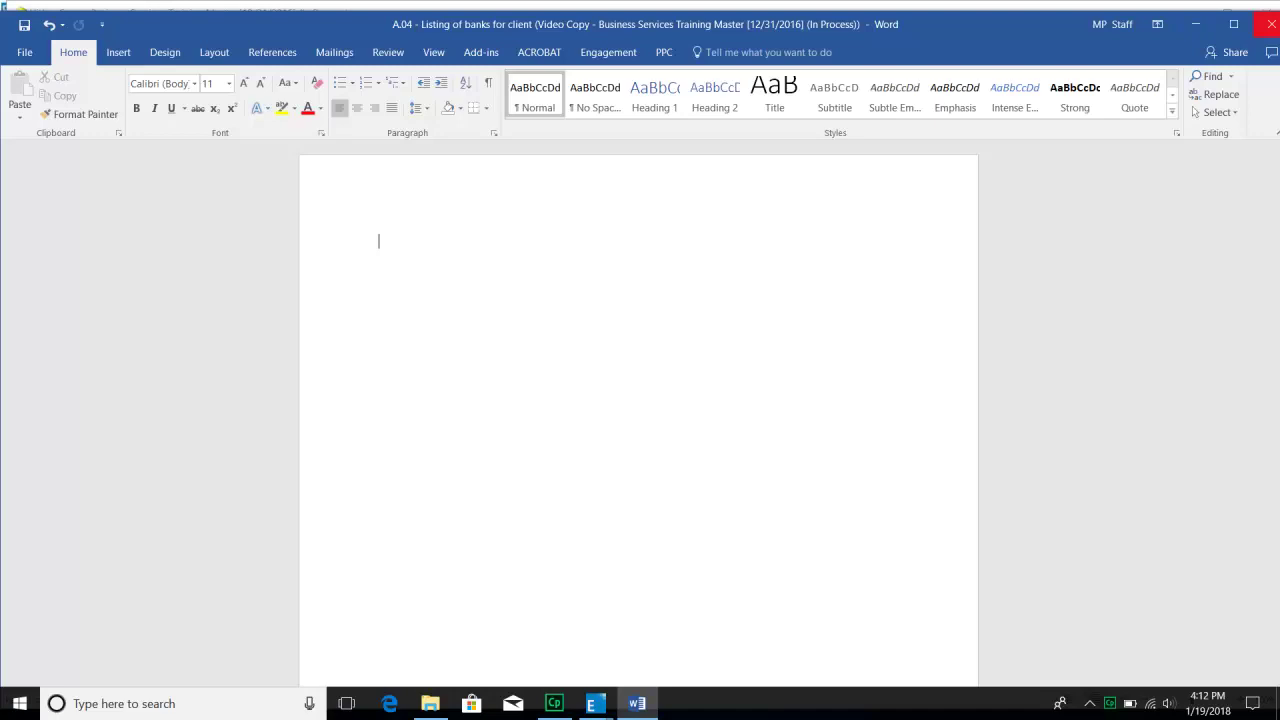
left_click(1271, 24)
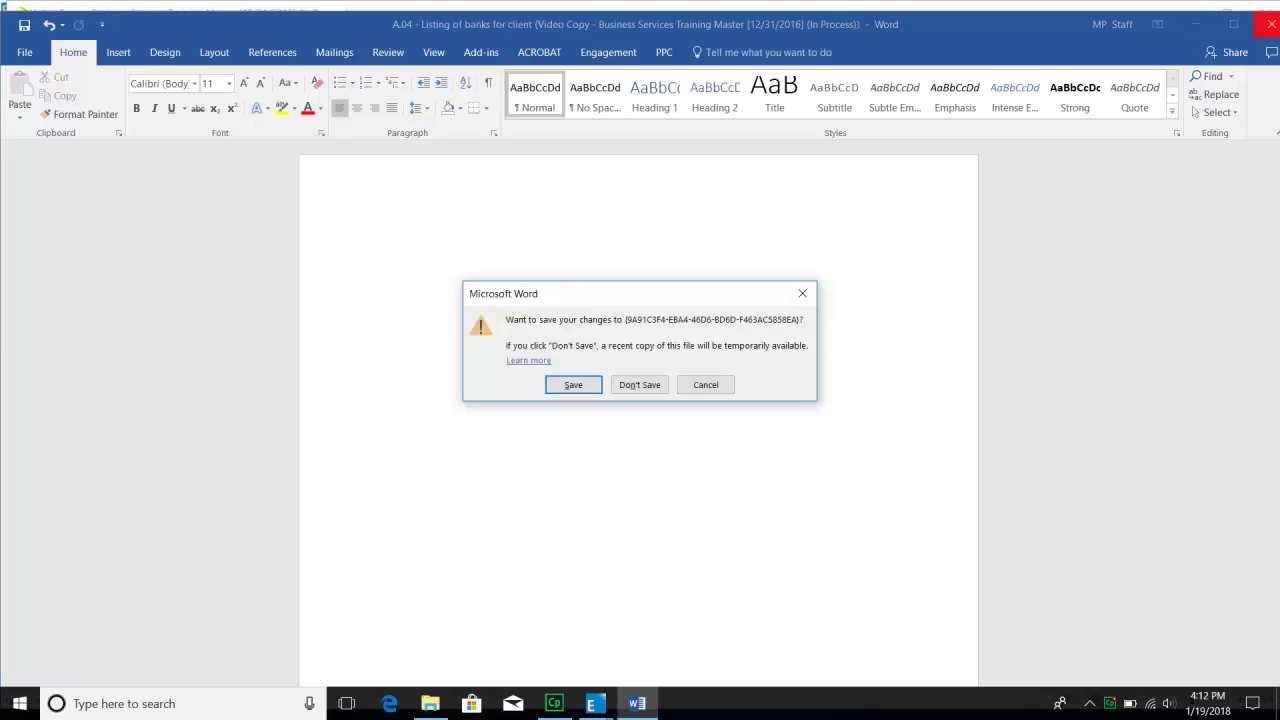
key("Return")
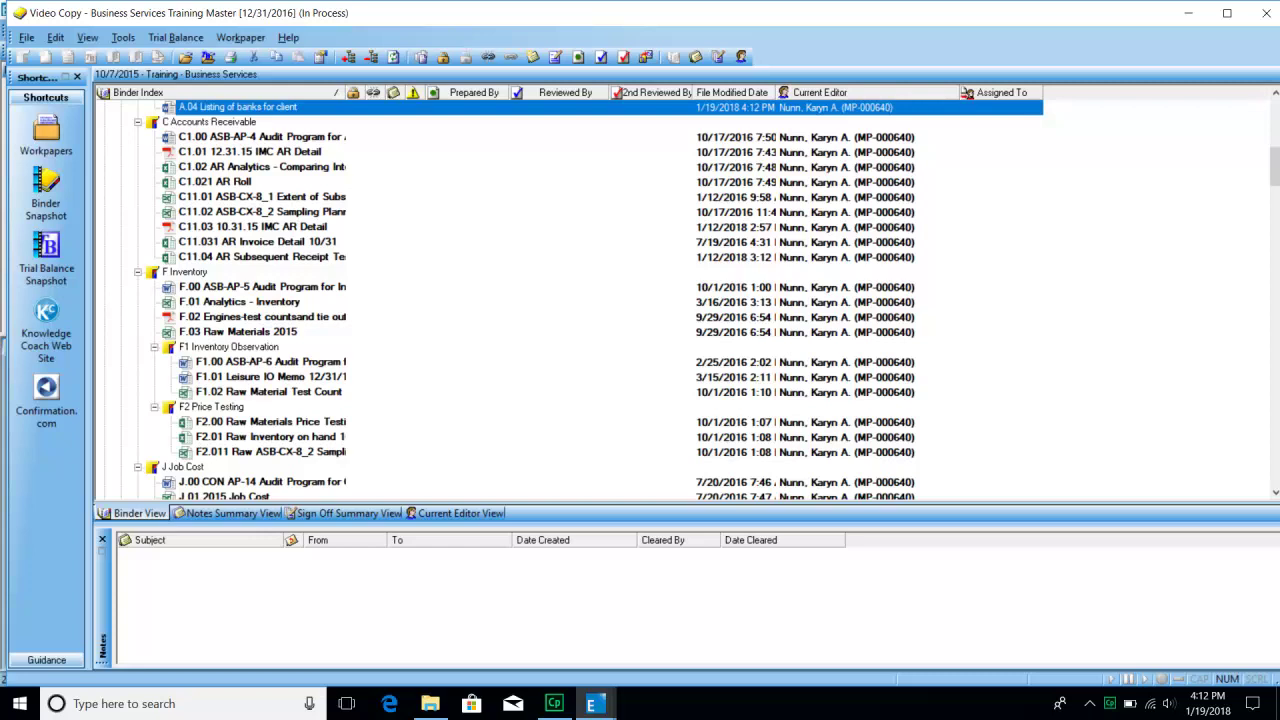
Expand the 1000 Planning and General tab and select the unassigned 1100.00 CX-1.1 workpaper as a reference.
left_click(196, 272)
scroll(220, 301, "up", 2)
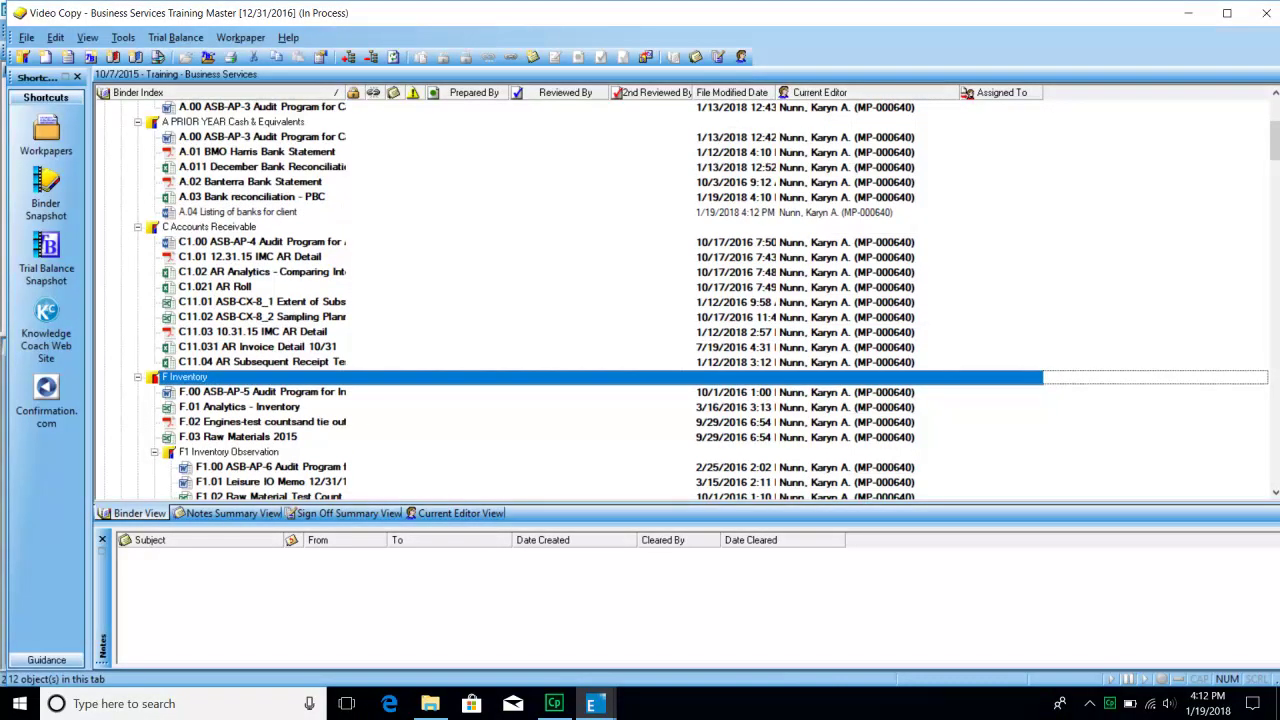
scroll(296, 320, "up", 2)
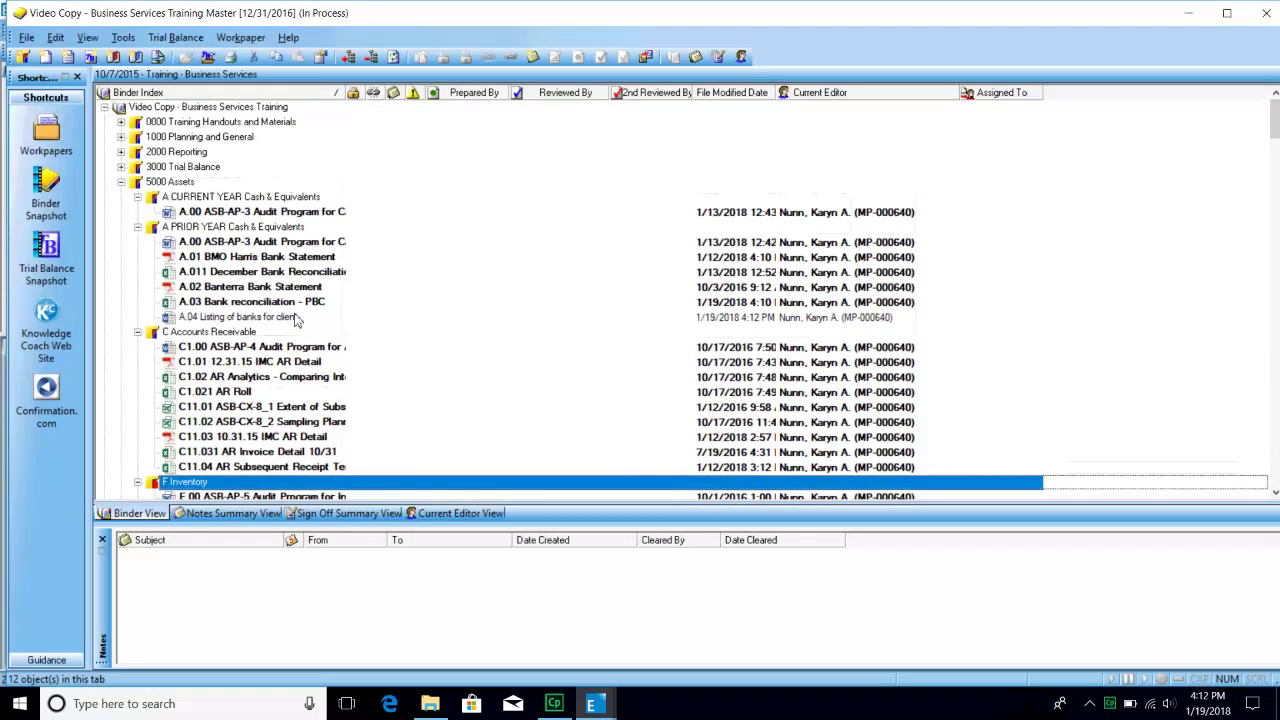
double_click(190, 137)
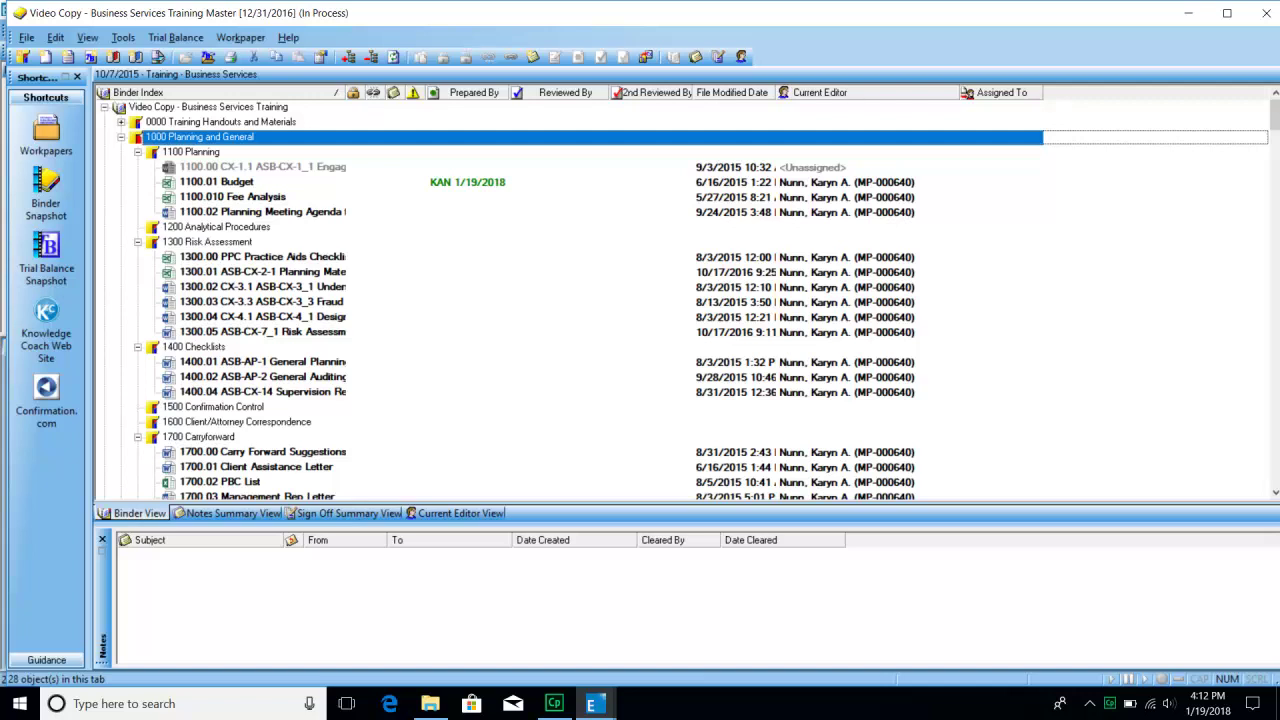
left_click(262, 167)
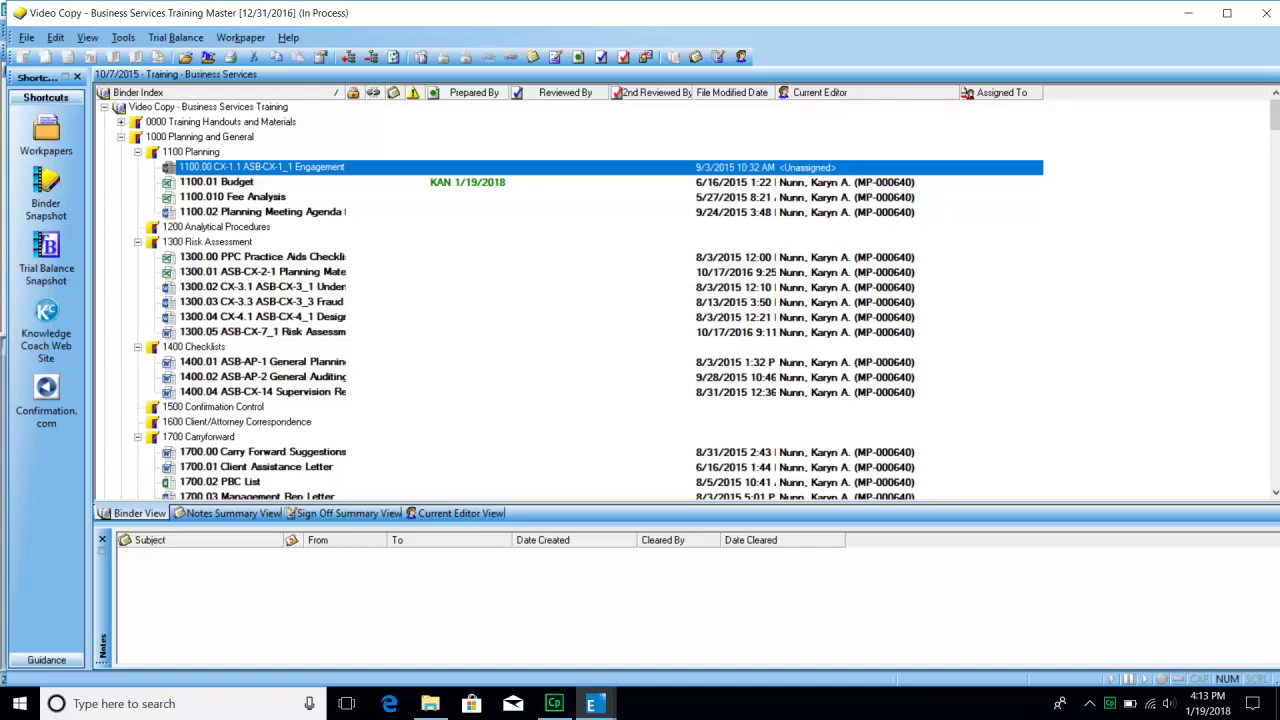
Add a placeholder under 1600 Client/Attorney Correspondence with index 1600.01 and name "Signed engagement letter".
left_click(239, 423)
scroll(236, 418, "down", 3)
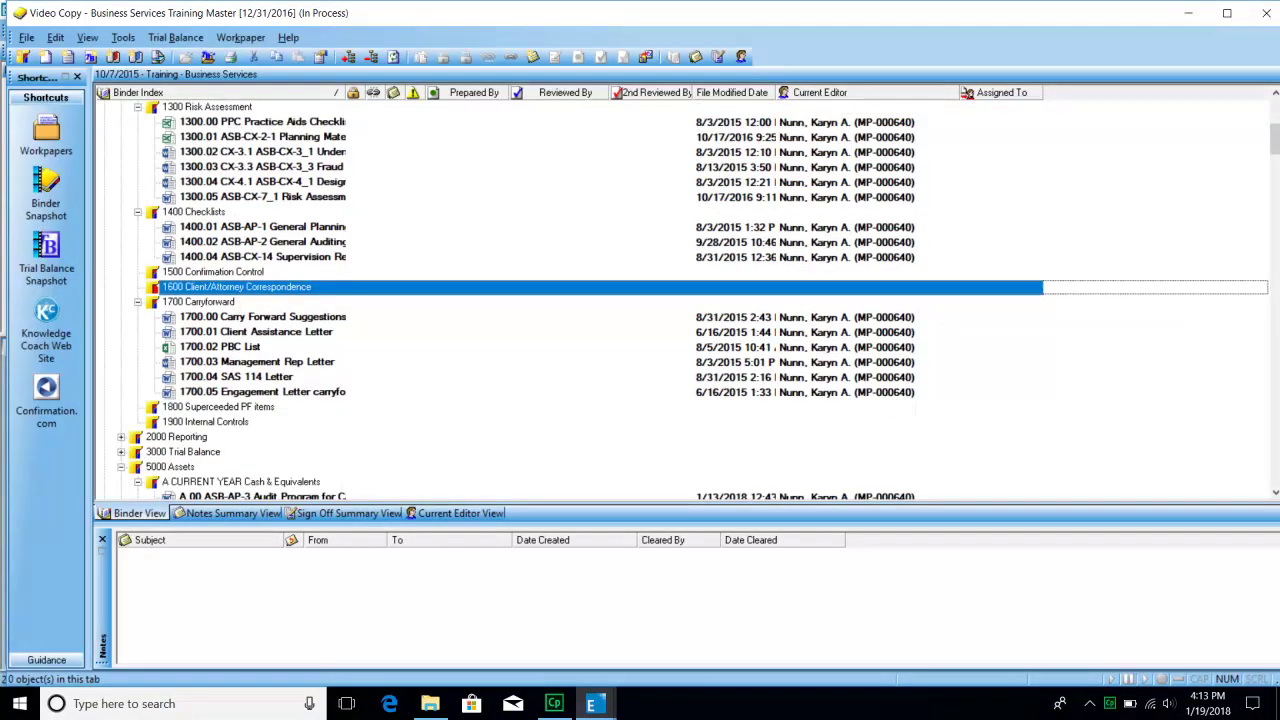
right_click(236, 287)
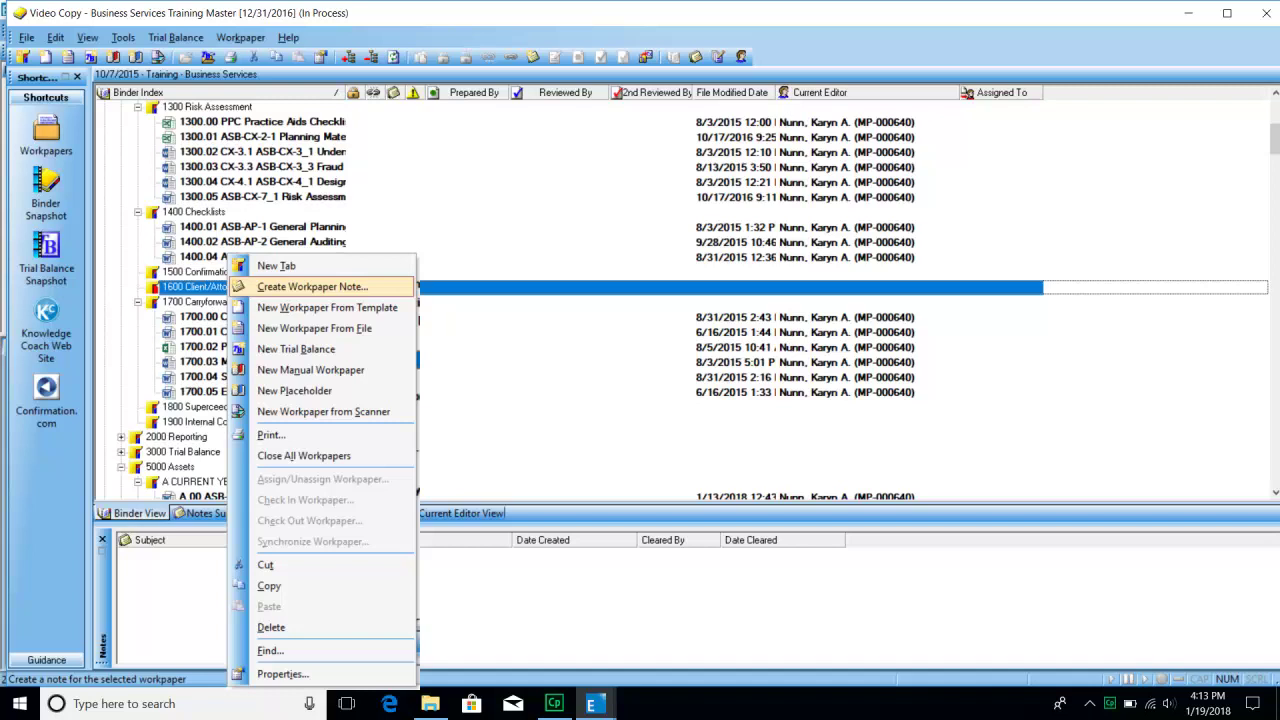
left_click(294, 390)
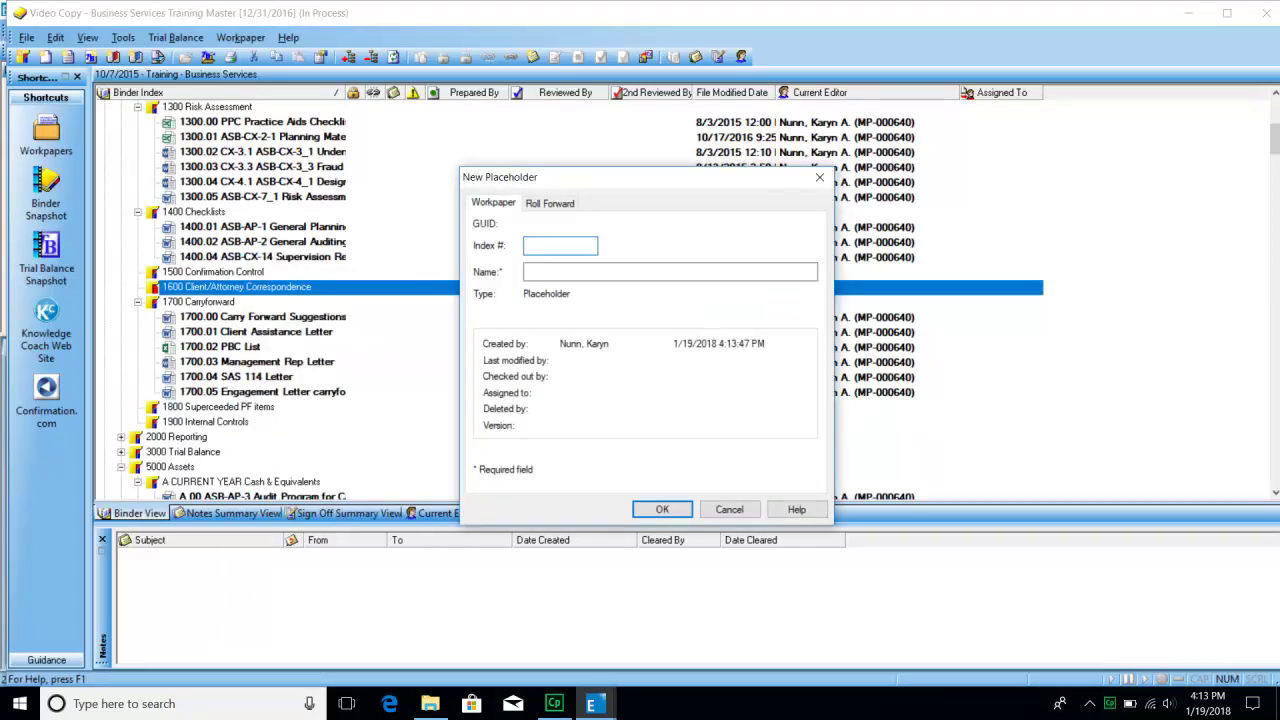
type("1600.01")
key("Tab")
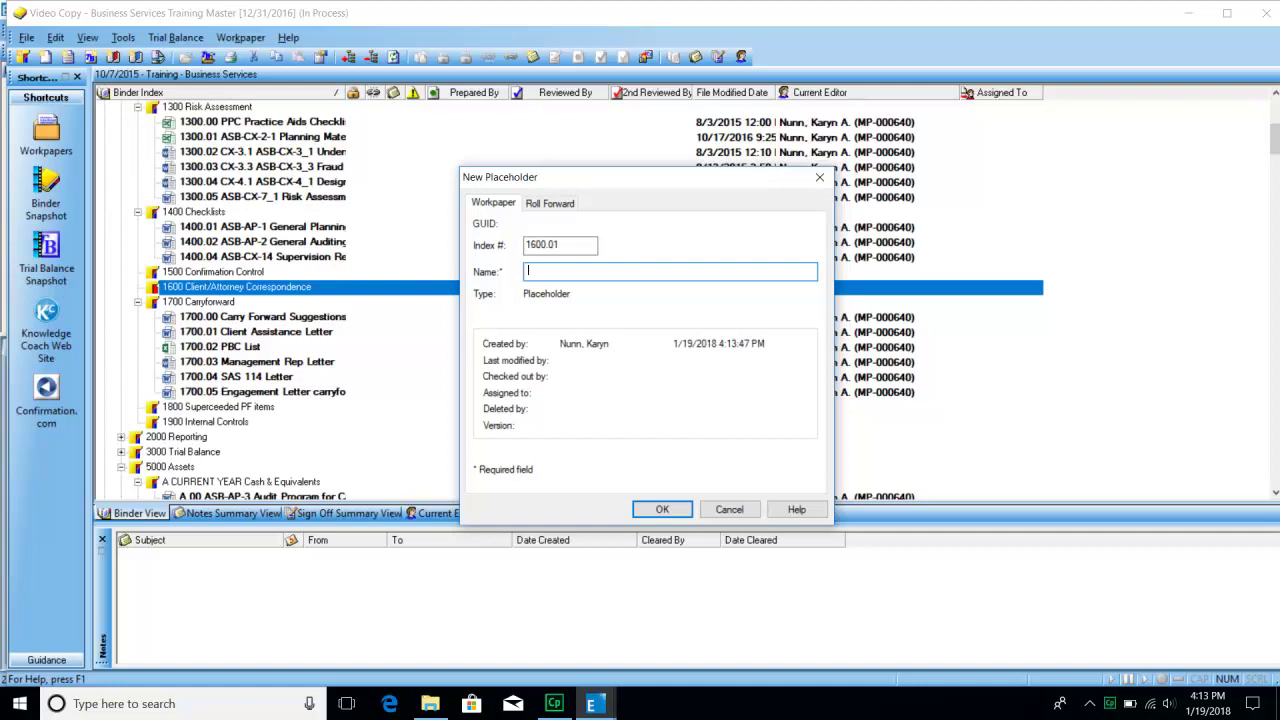
type("Signed engagement letter")
left_click(662, 509)
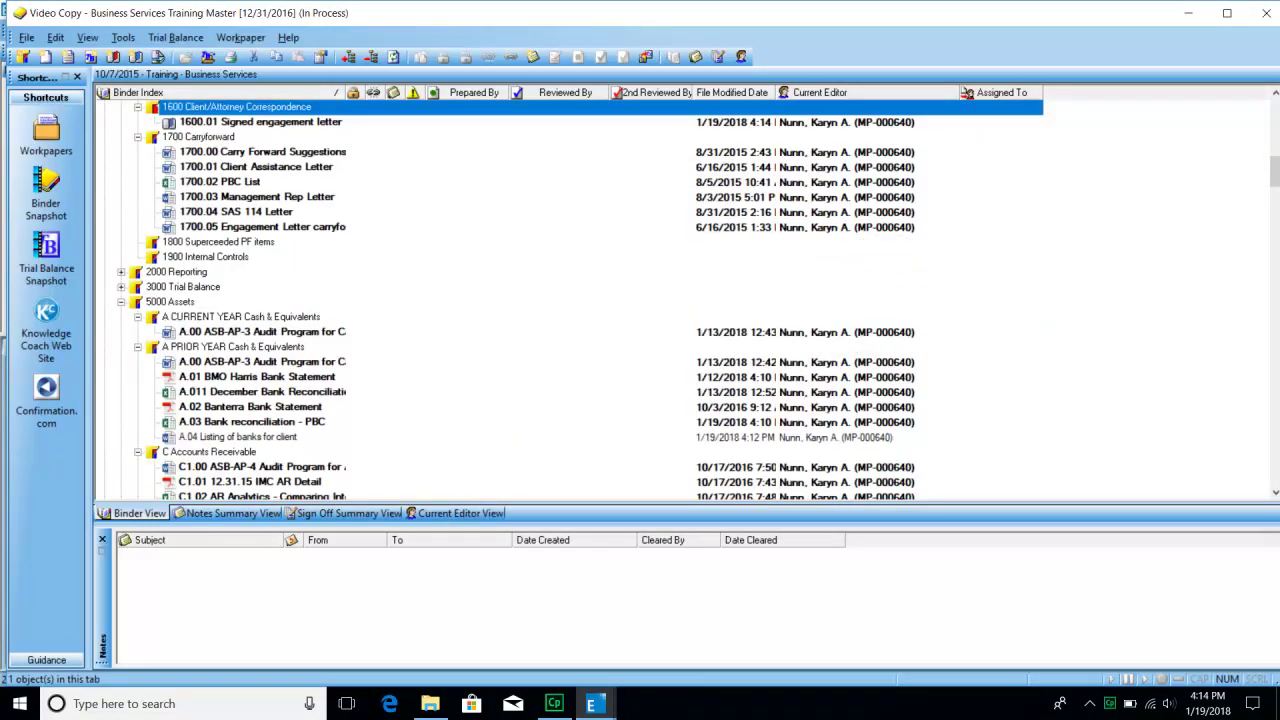
Open the Replace Placeholder options for 1600.01 Signed engagement letter, browse for a replacement file, and cancel without replacing it.
left_click(208, 137)
scroll(225, 165, "up", 2)
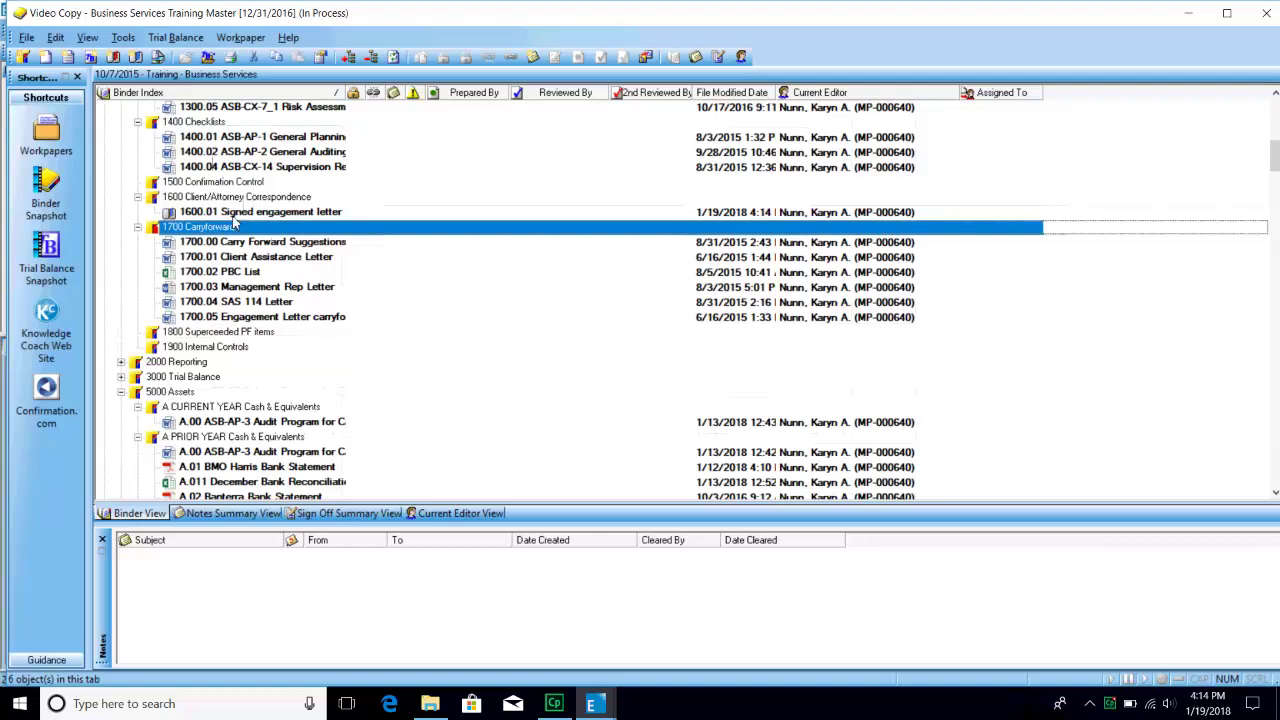
left_click(260, 212)
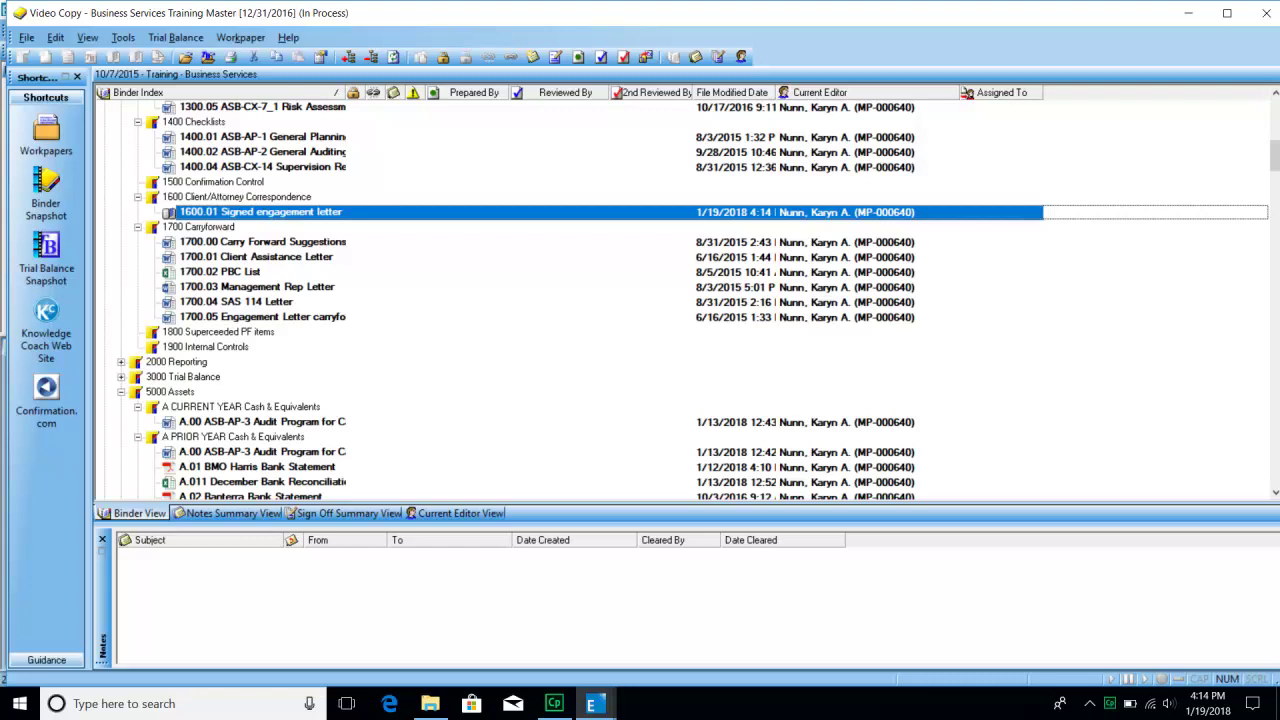
left_click(199, 227)
left_click(260, 212)
right_click(202, 212)
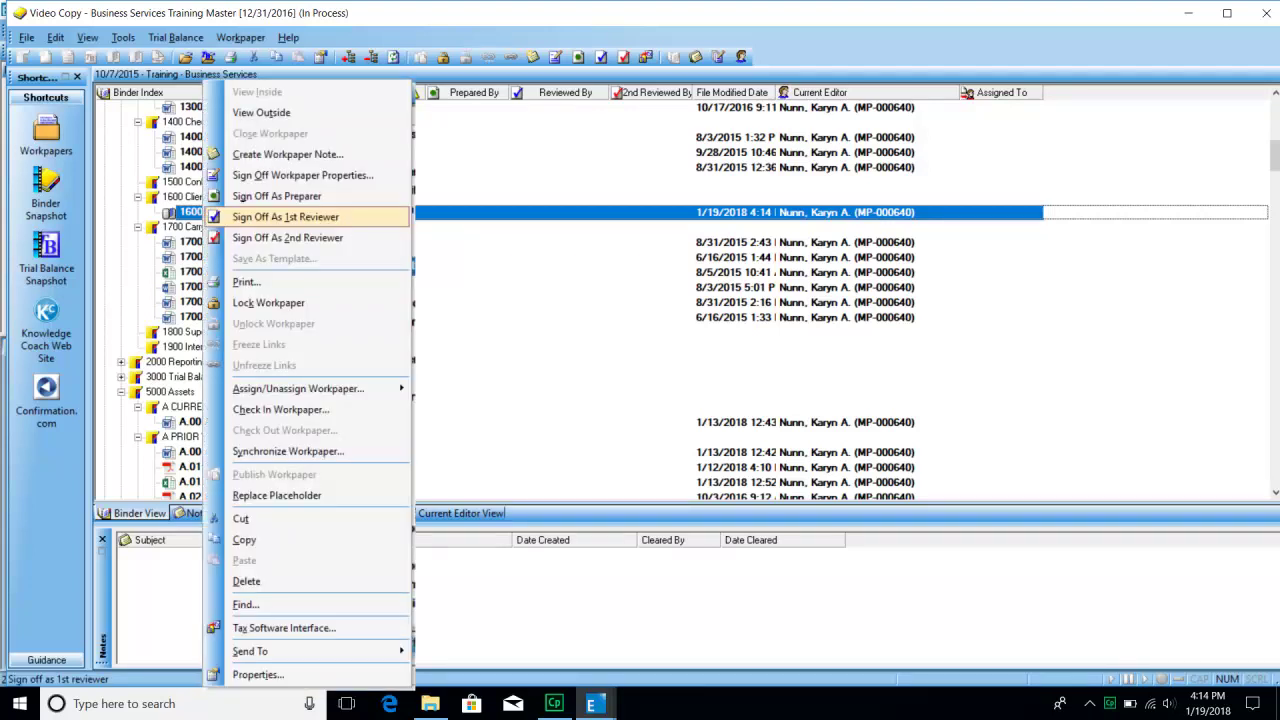
left_click(277, 496)
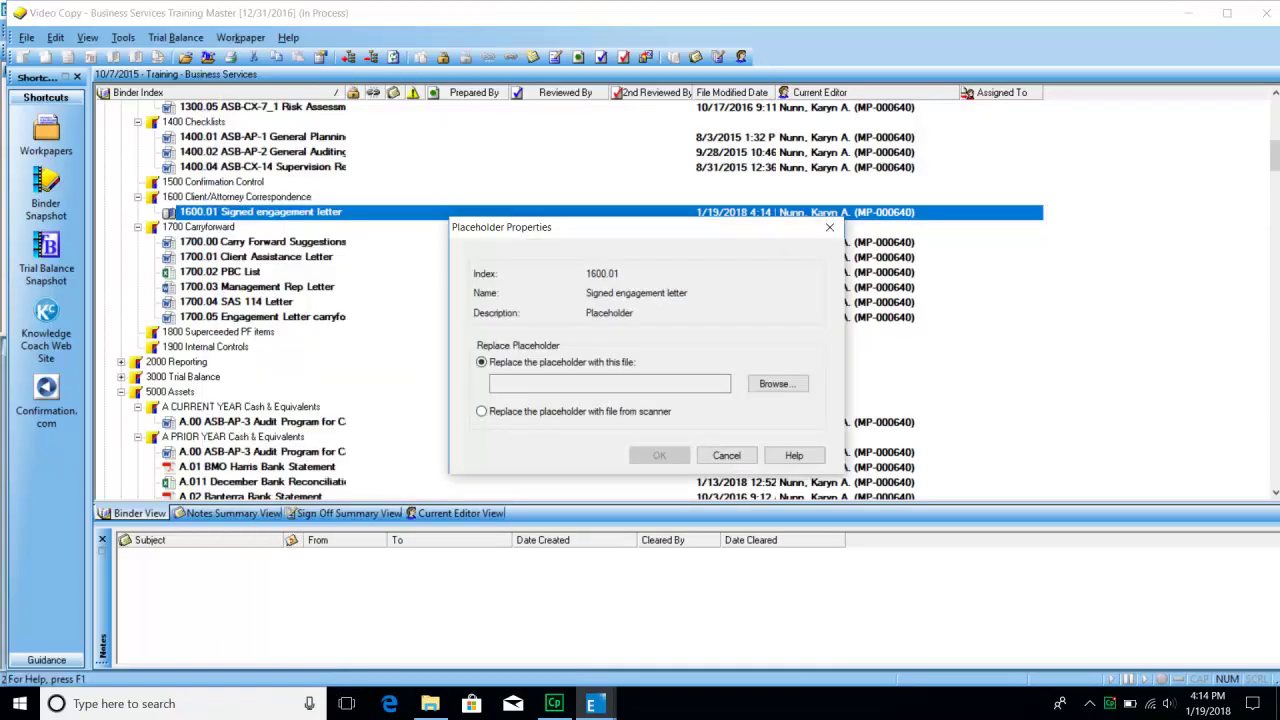
left_click(777, 384)
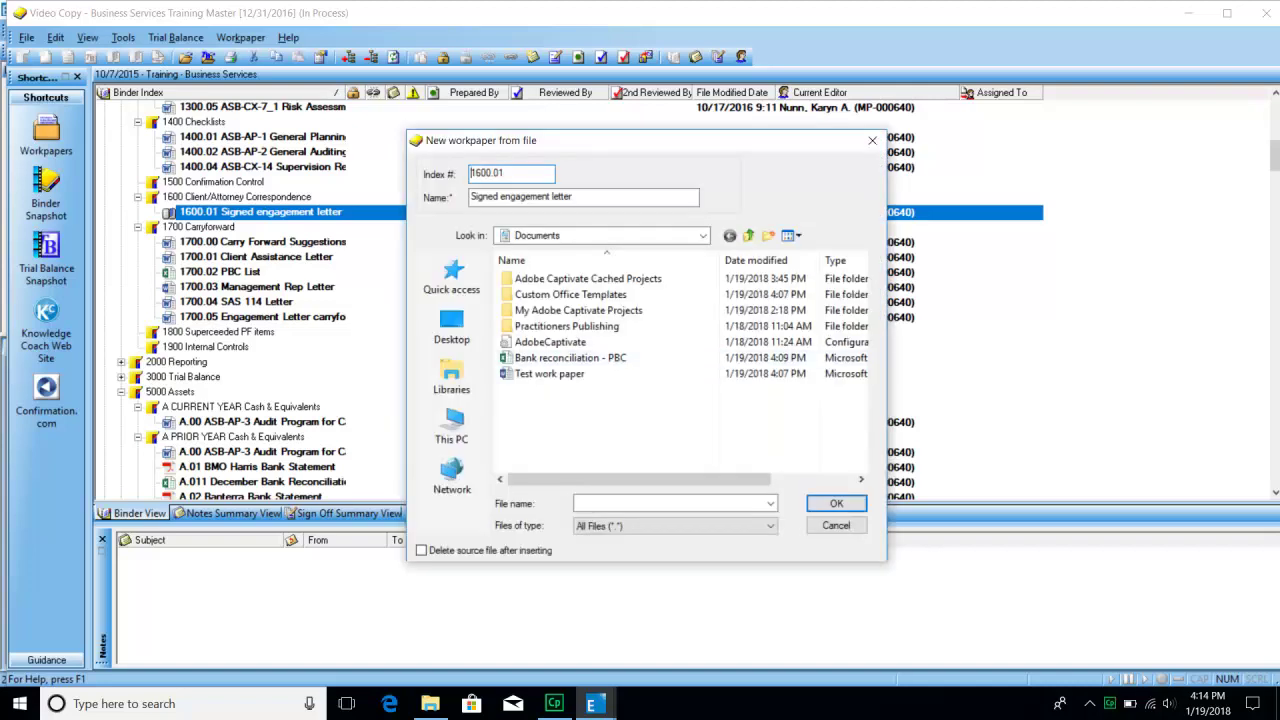
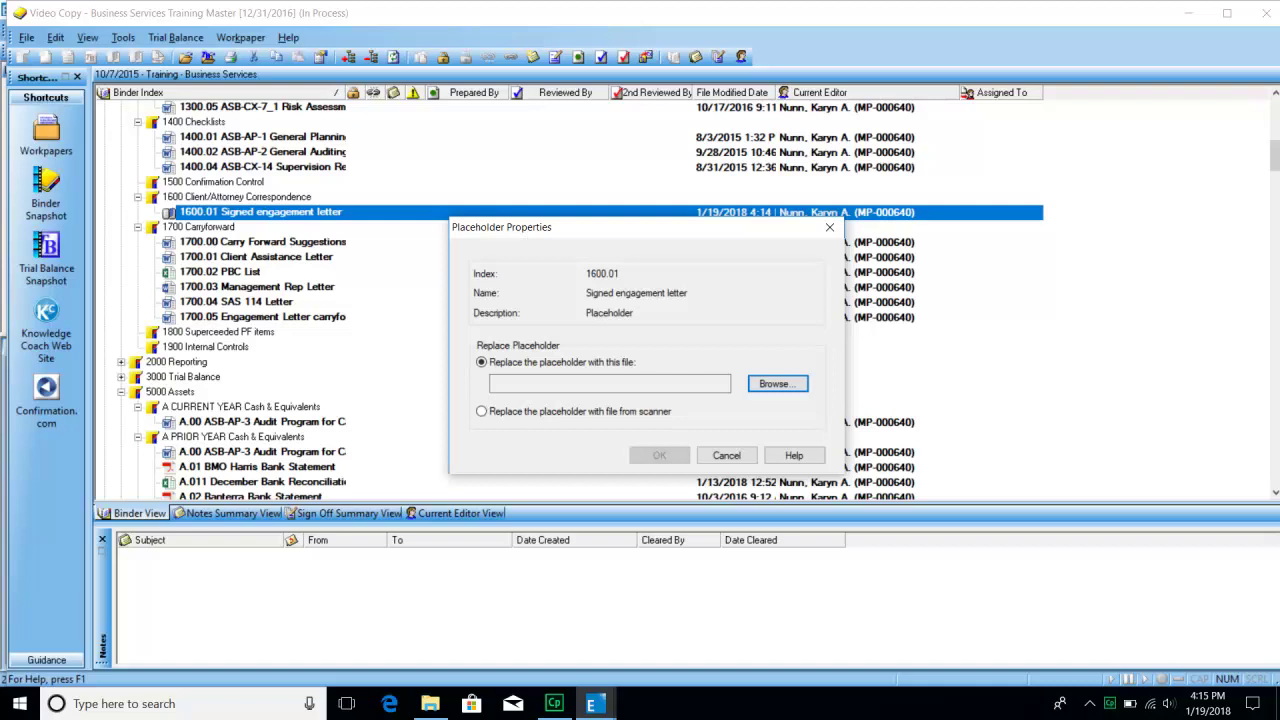
key("Escape")
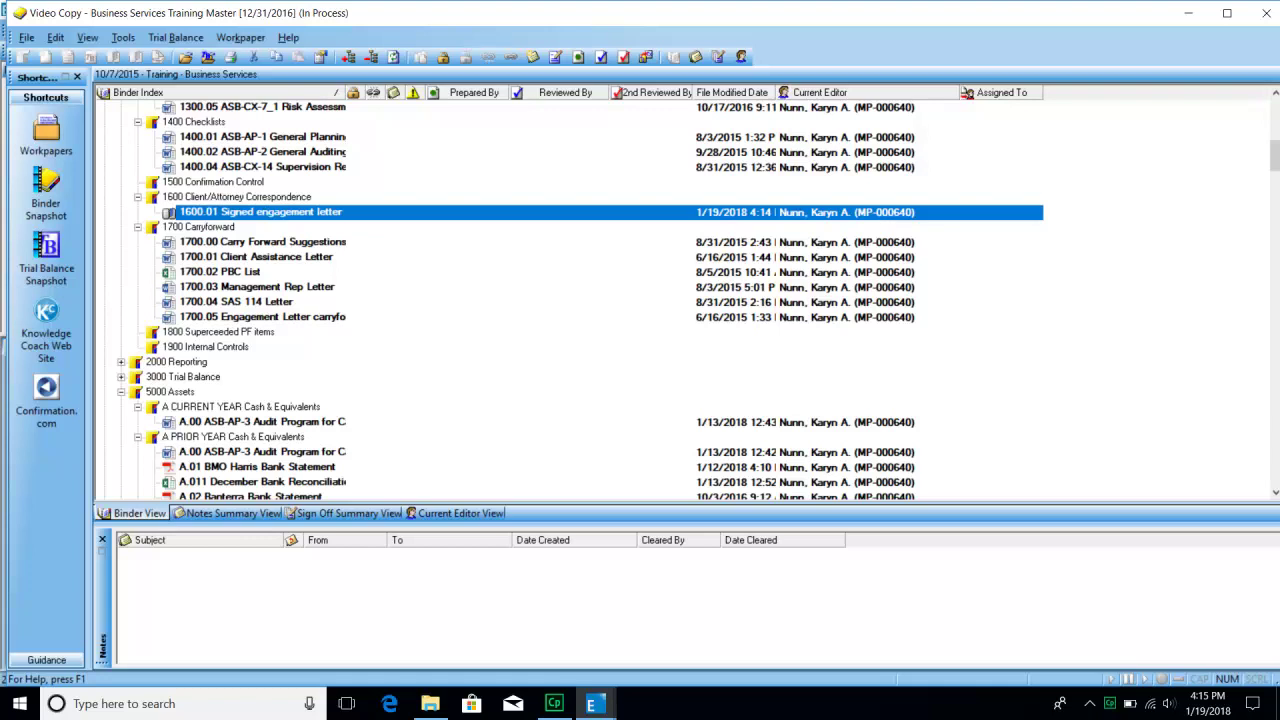
left_click(199, 227)
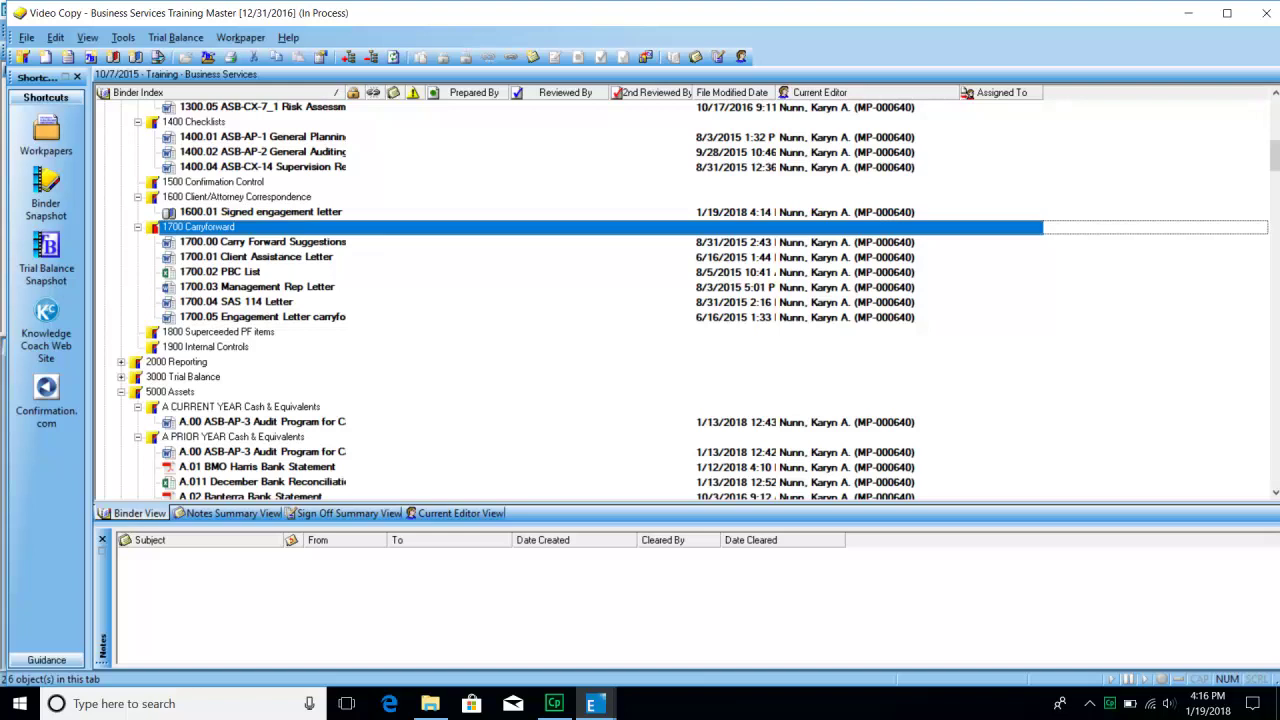
scroll(300, 237, "up", 5)
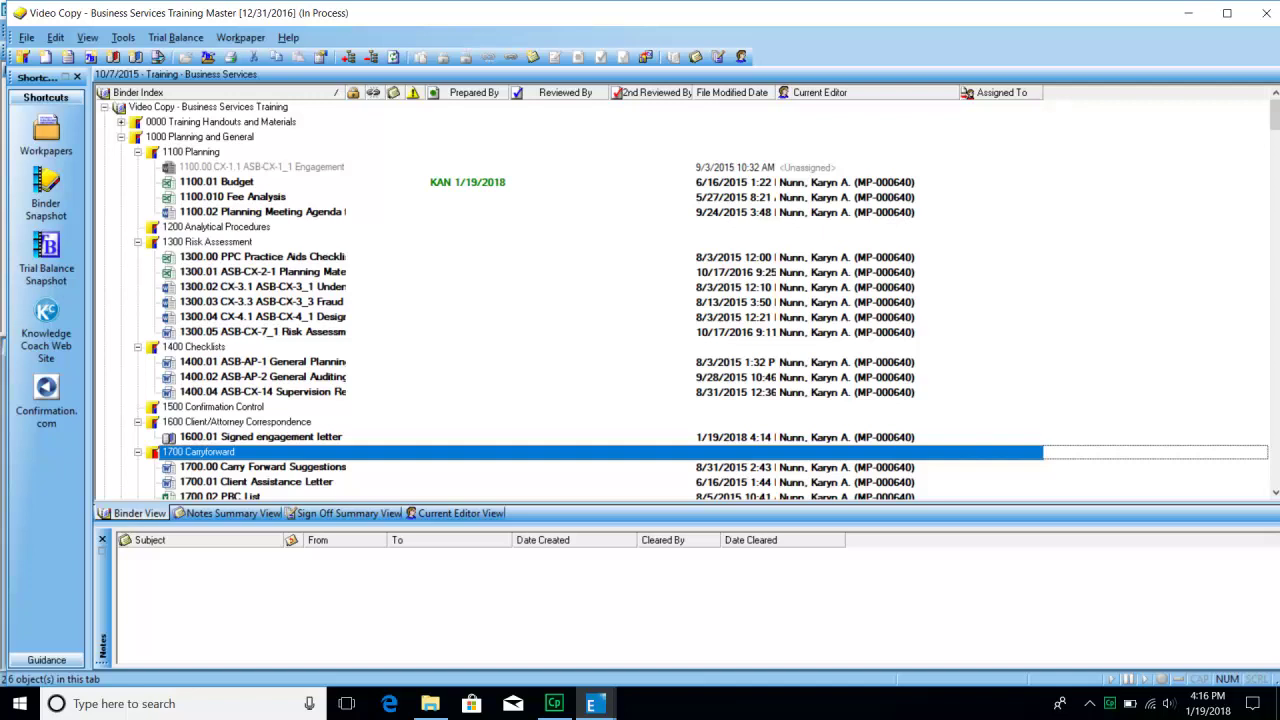
left_click(217, 182)
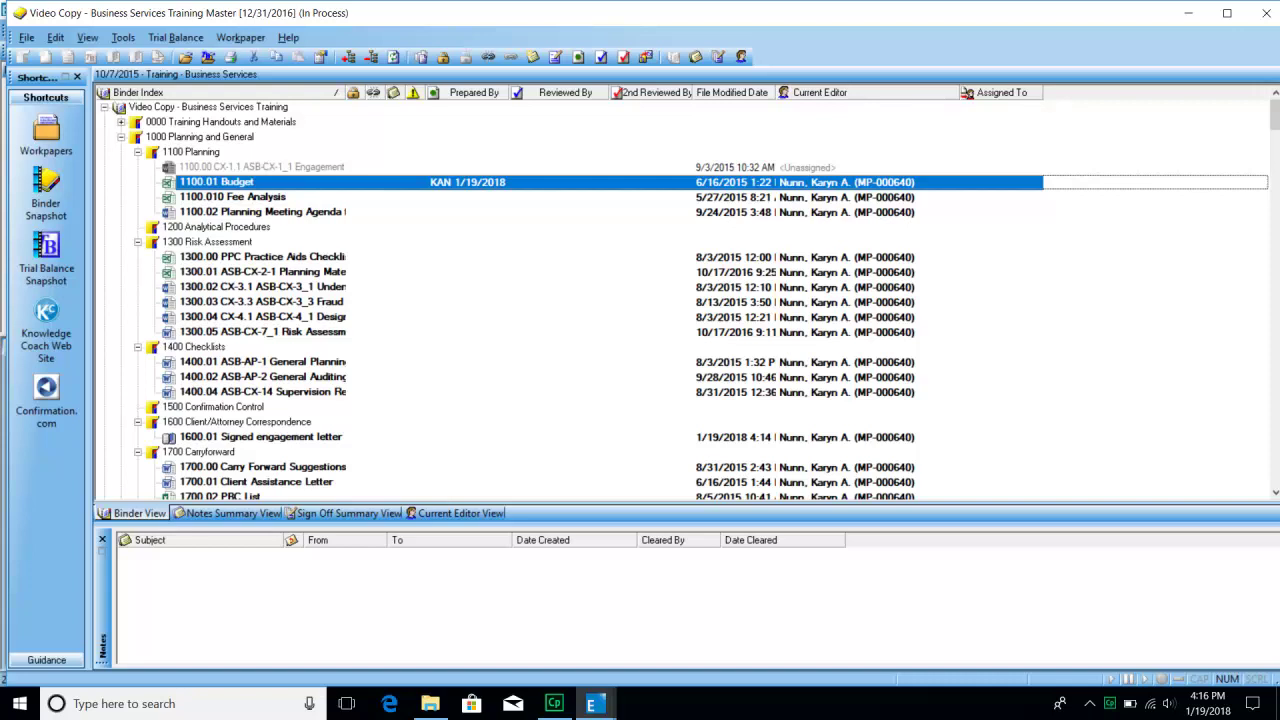
right_click(230, 182)
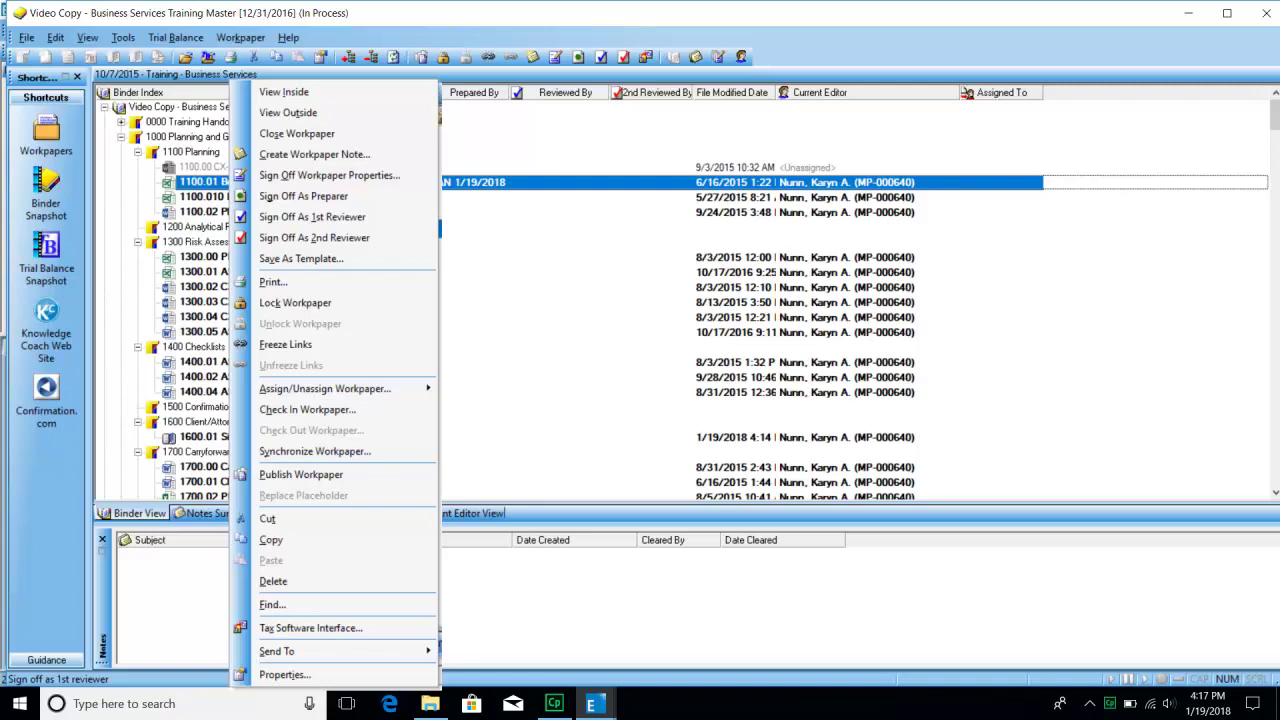
key("Escape")
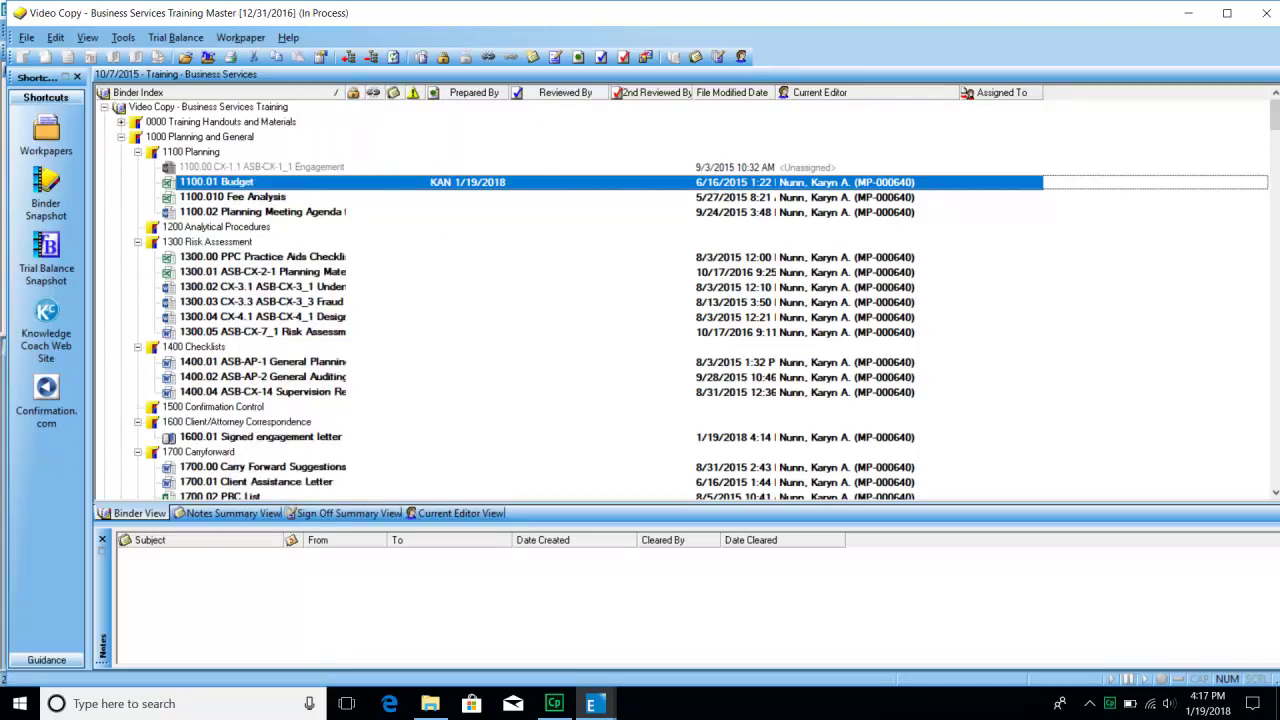
Check in all the workpapers under 1100 Planning for which current editor rights are held.
left_click(191, 152)
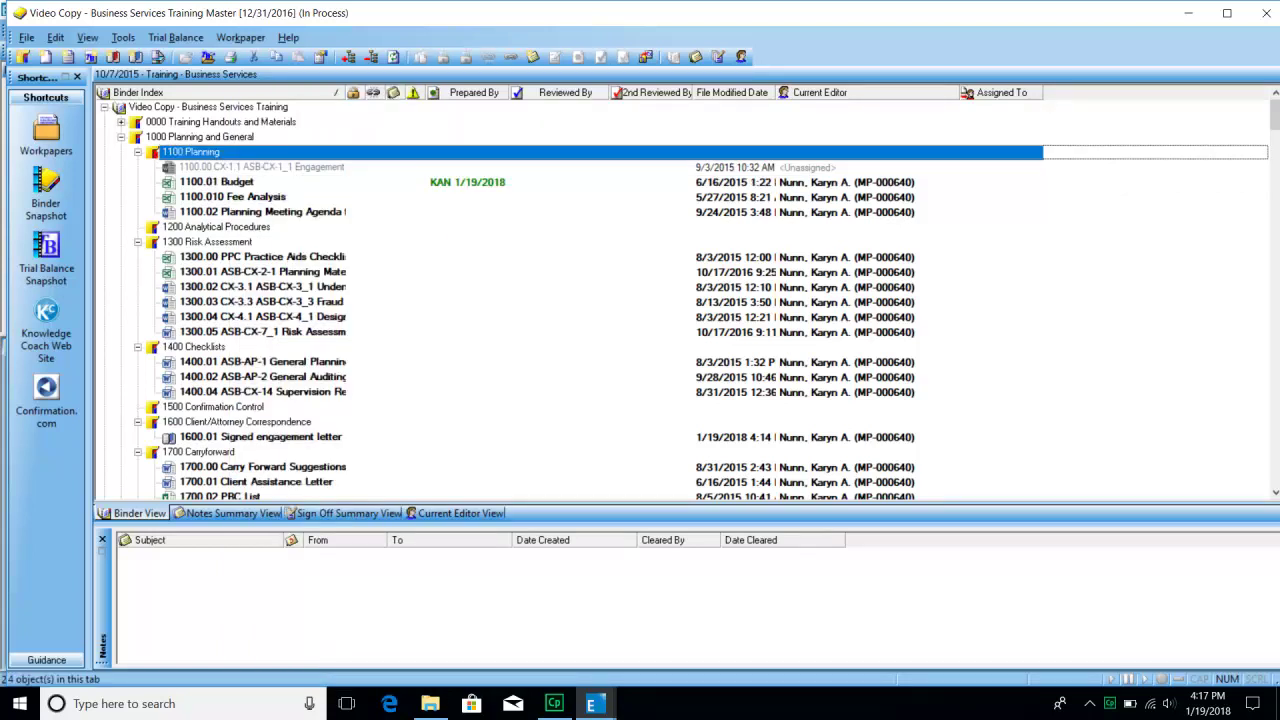
key("shift+F10")
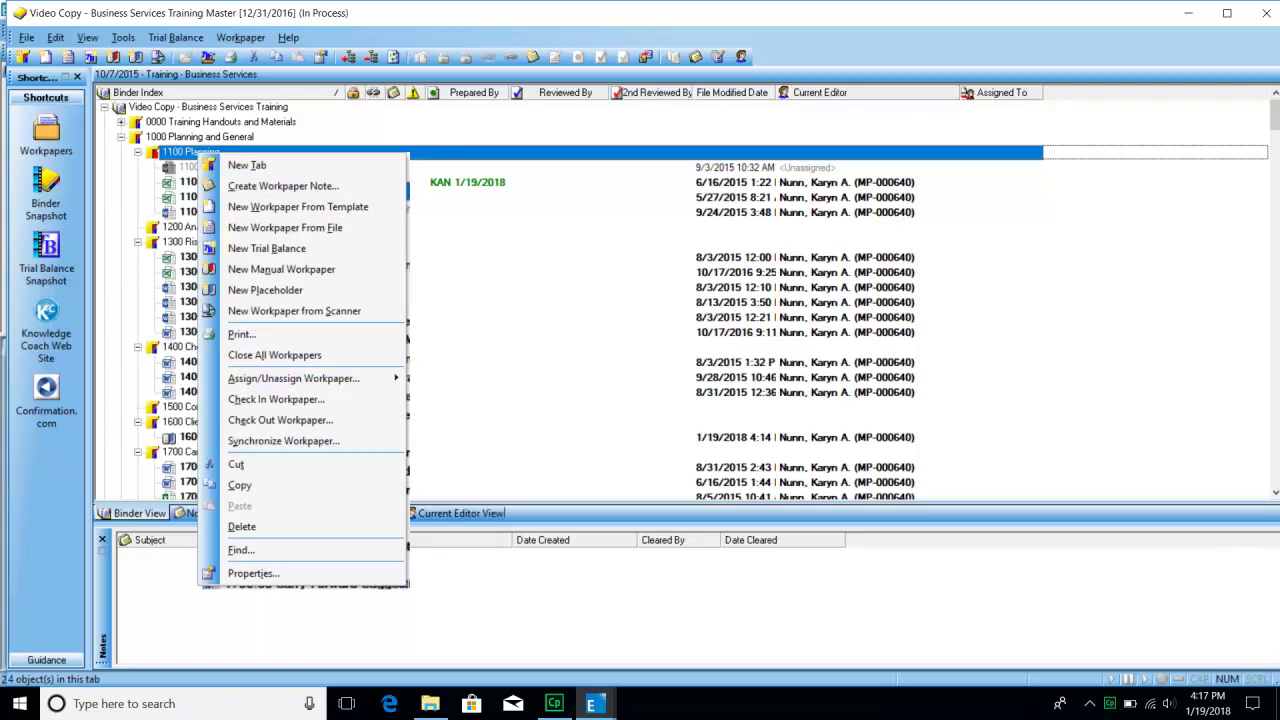
left_click(276, 399)
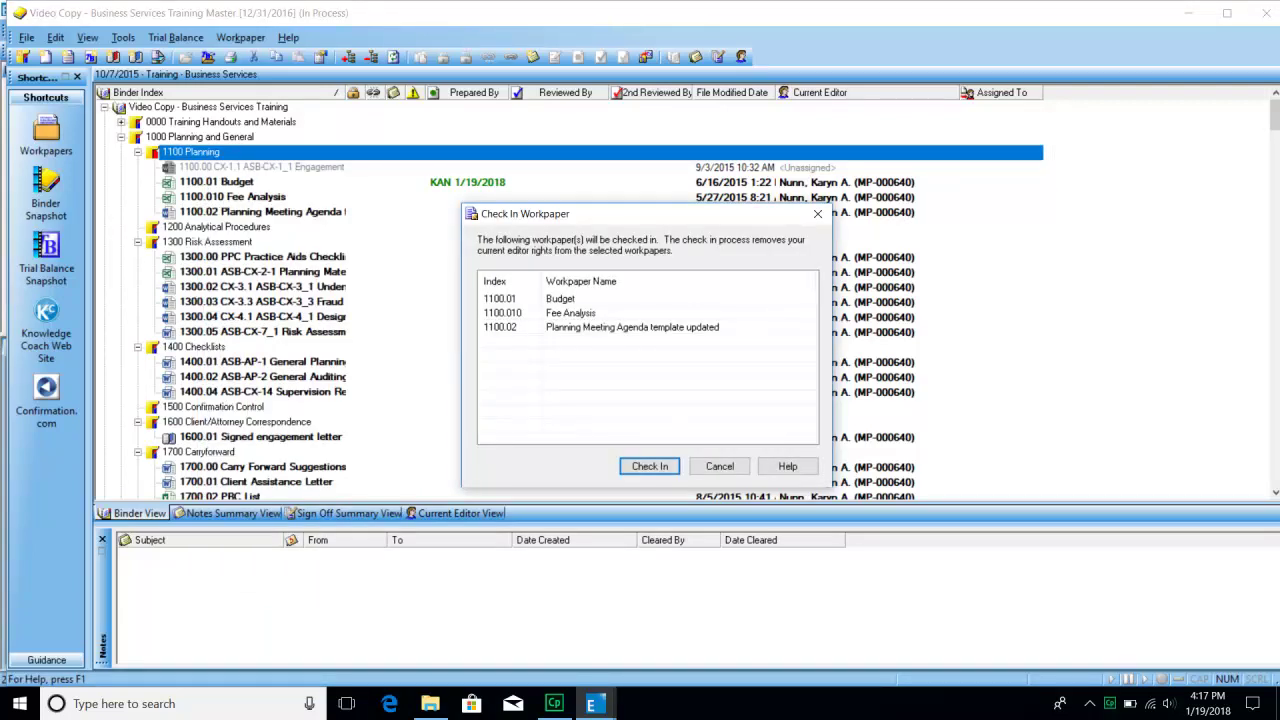
key("Return")
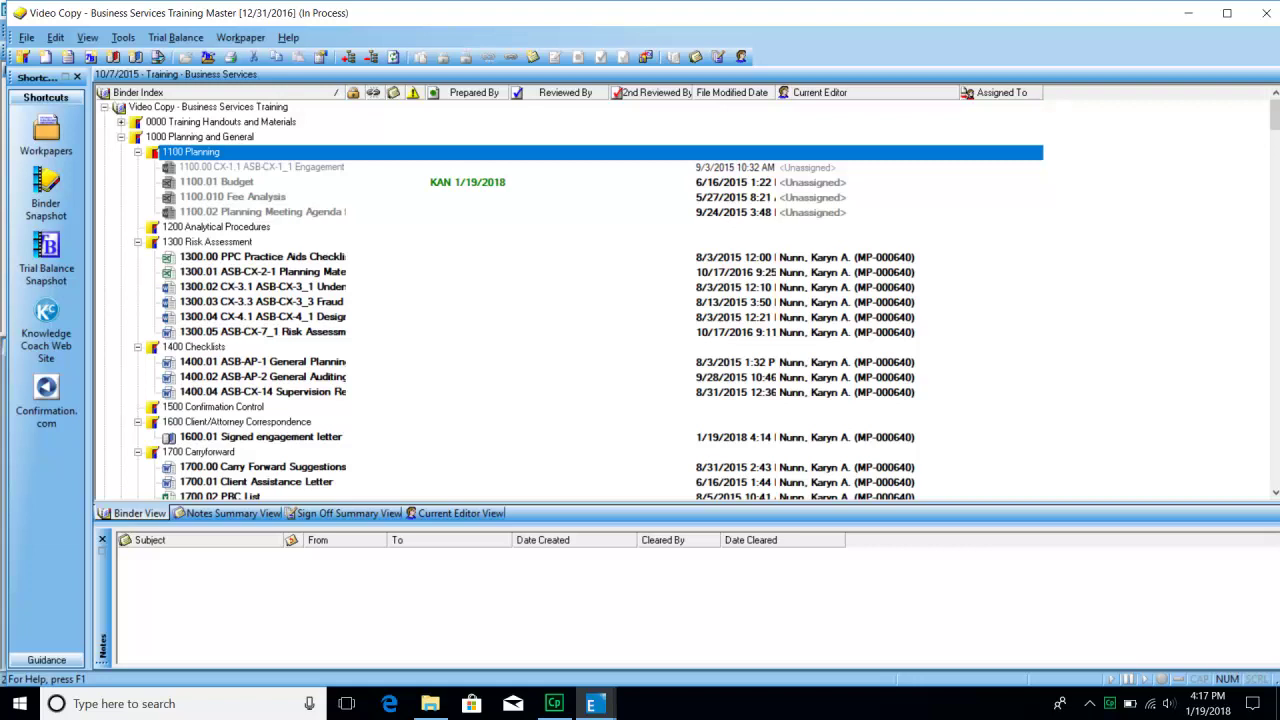
Synchronize only the 1100.01 Budget workpaper with the Training CFR central file room.
left_click(217, 182)
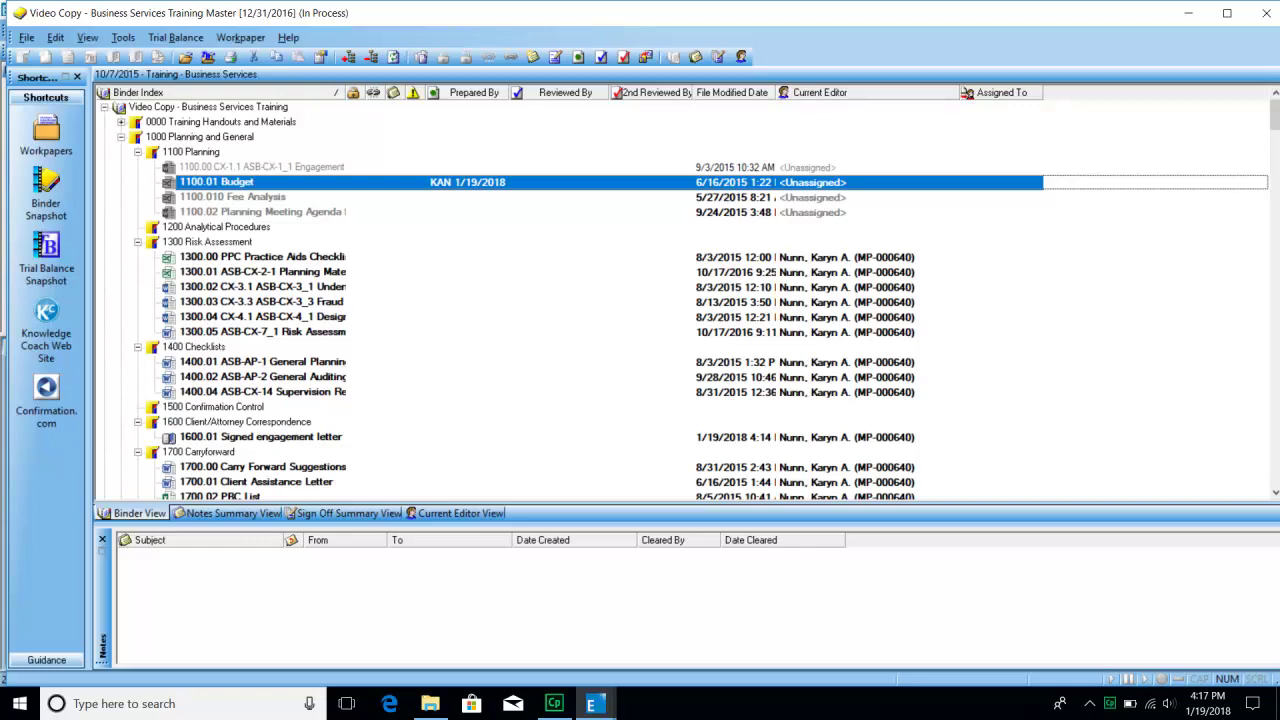
right_click(235, 183)
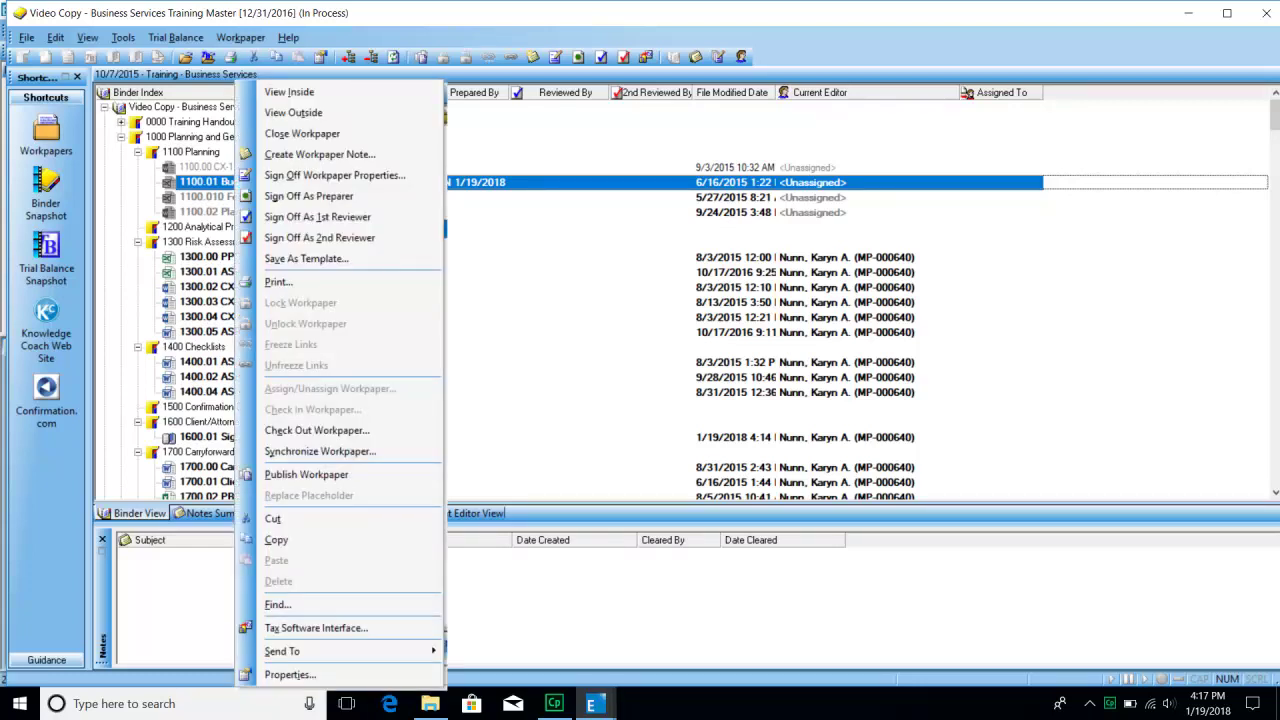
left_click(320, 452)
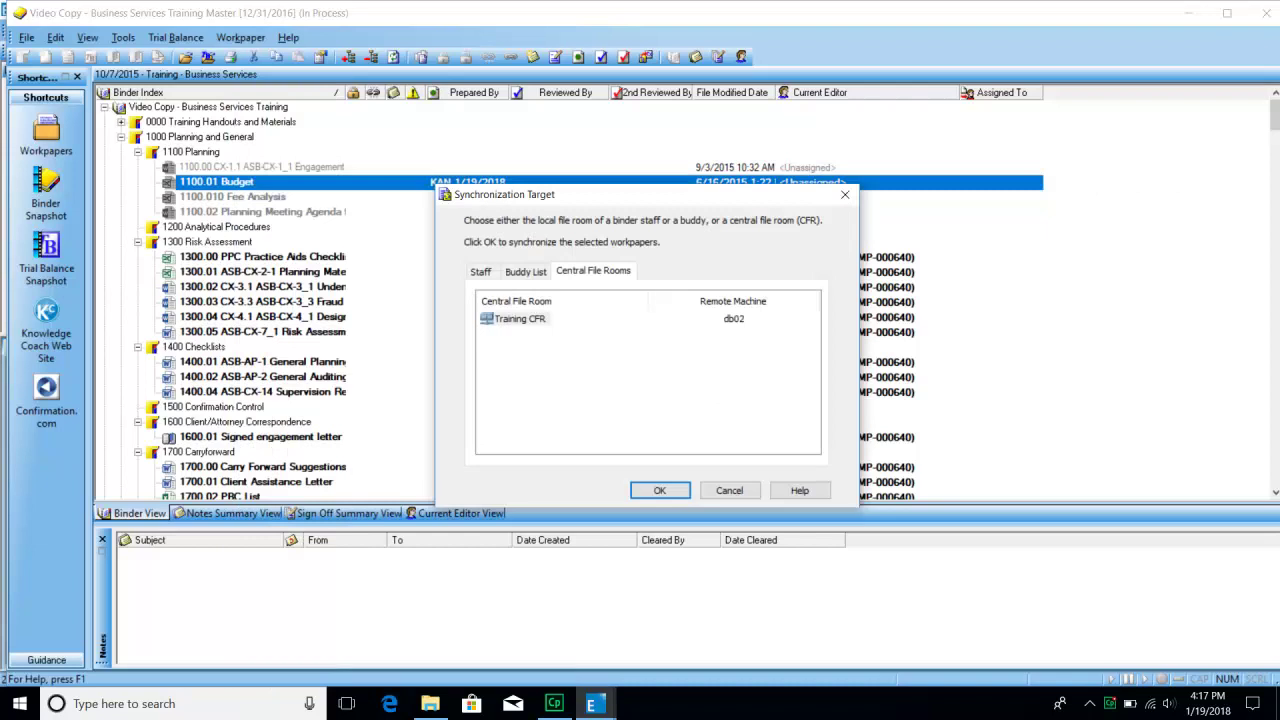
key("Return")
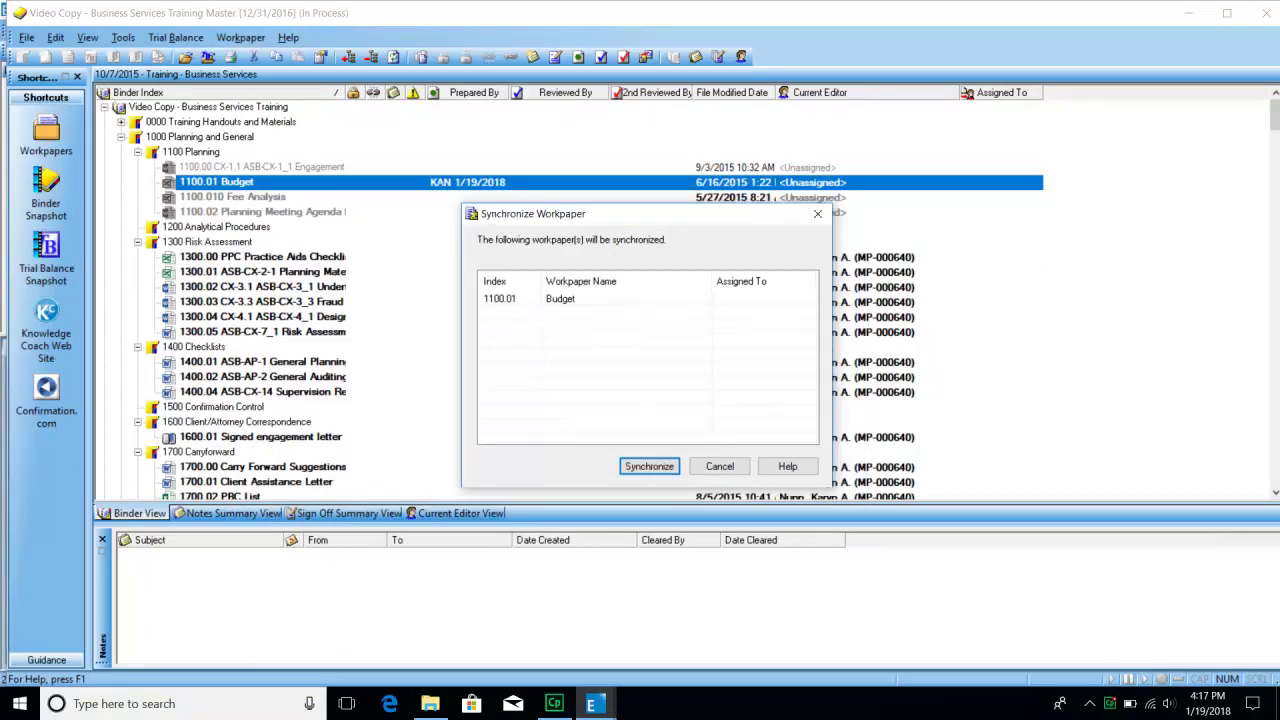
key("Return")
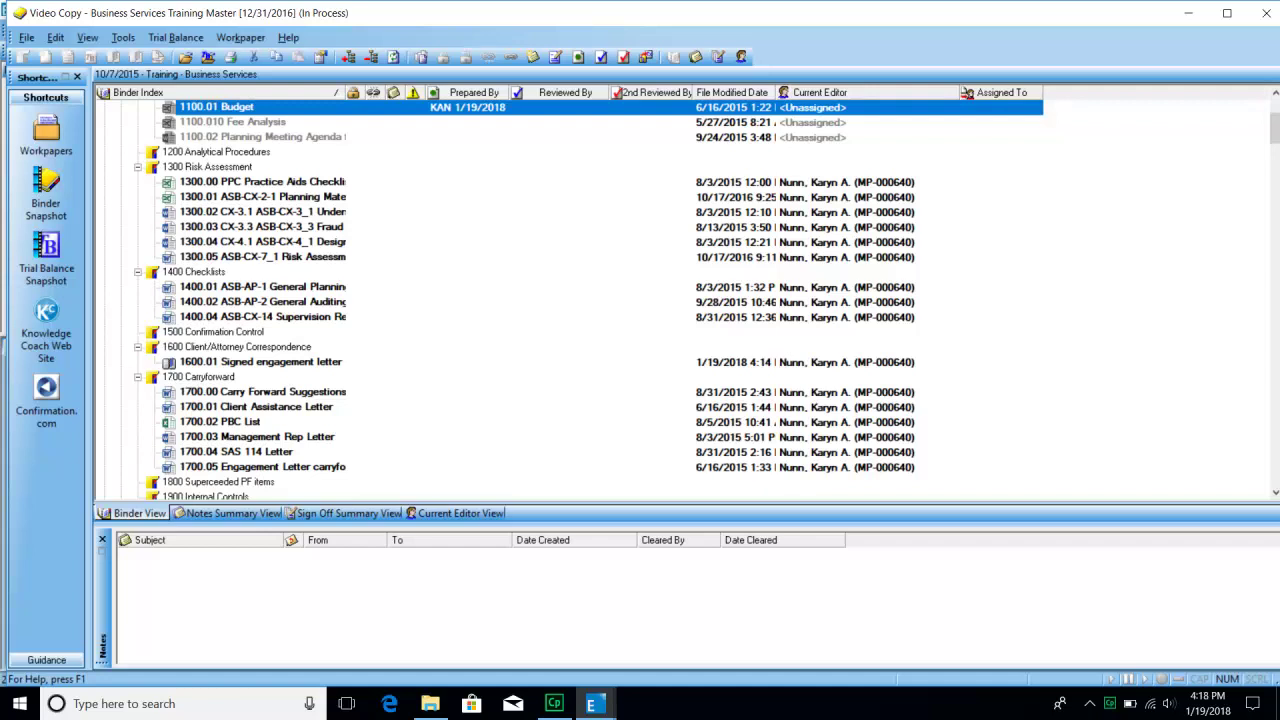
Switch to the File Room window and start the Synchronize Binder Wizard for the Business Services Training binder.
left_click(596, 704)
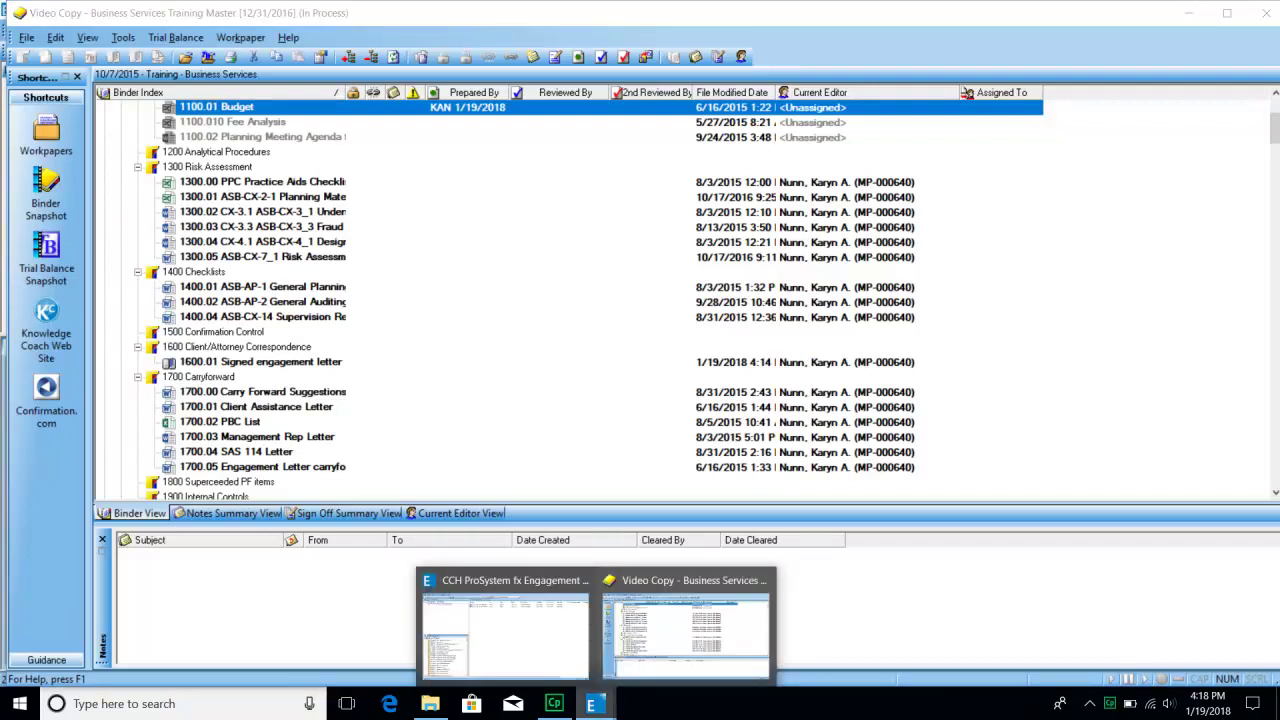
left_click(505, 635)
key("Escape")
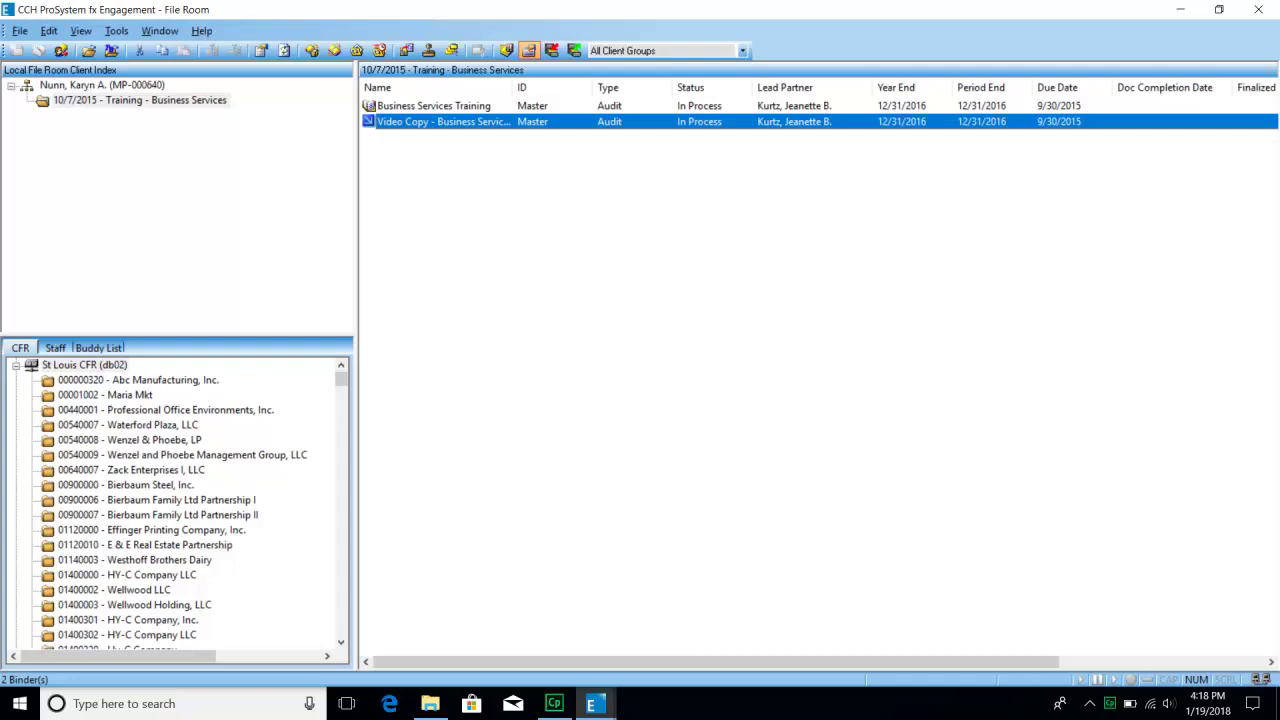
left_click(140, 100)
left_click(443, 122)
left_click(434, 106)
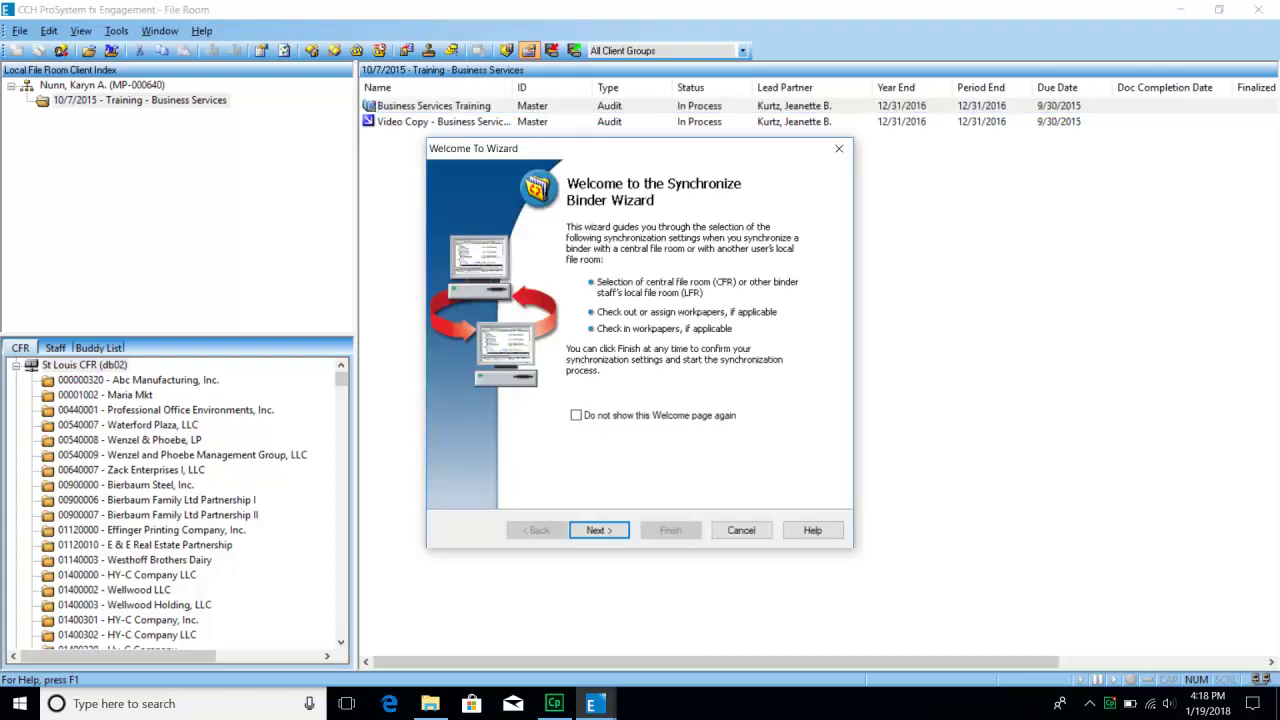
Choose the Training CFR as the synchronization target and keep the option to synchronize the entire binder.
key("Return")
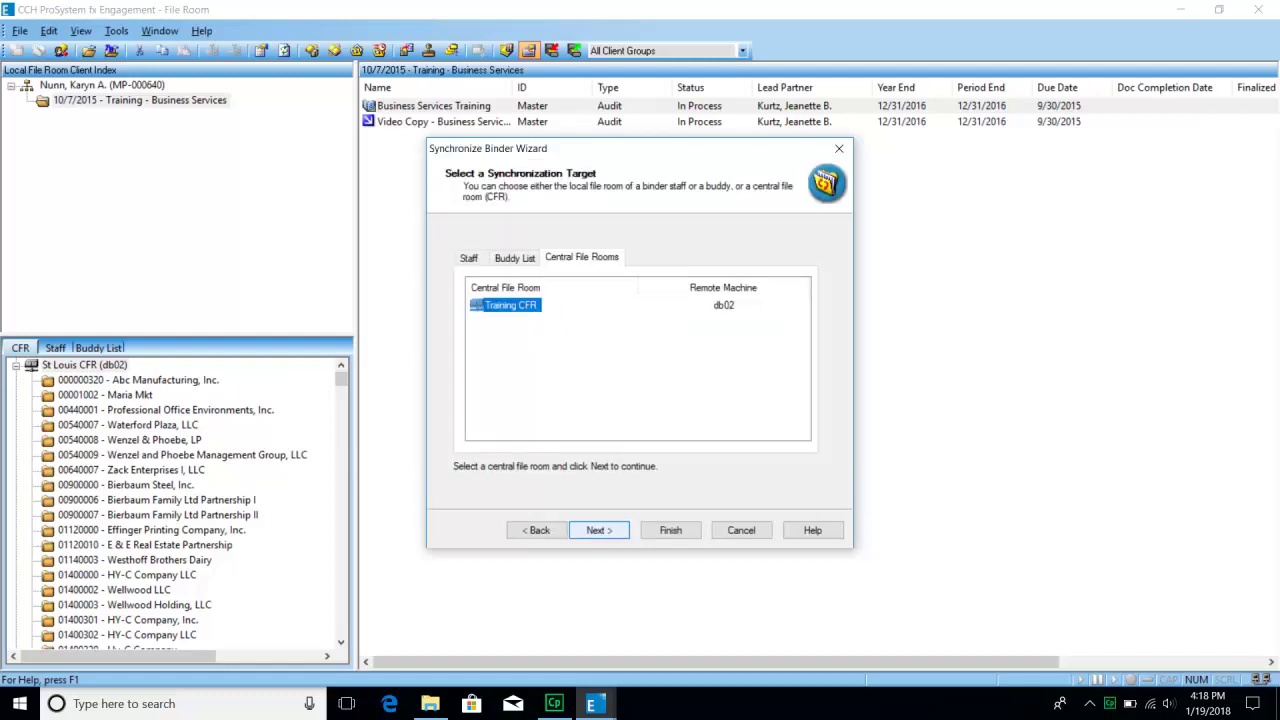
key("Return")
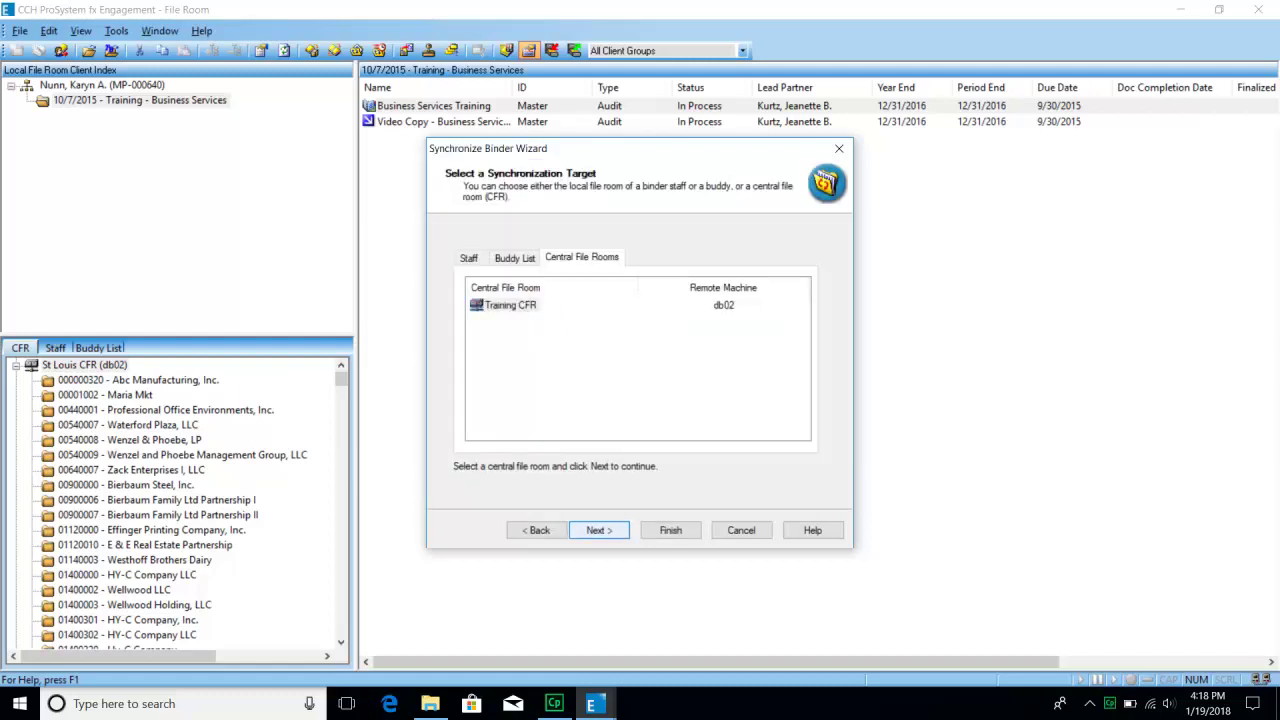
key("Return")
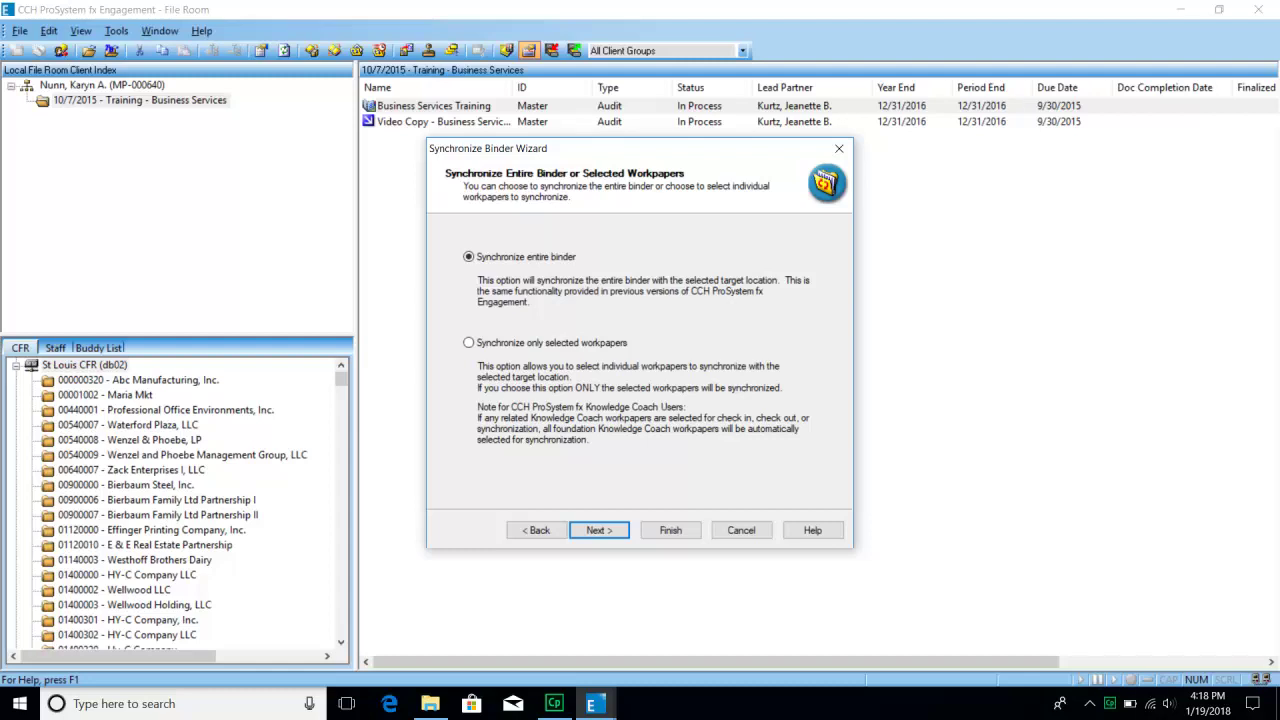
key("Return")
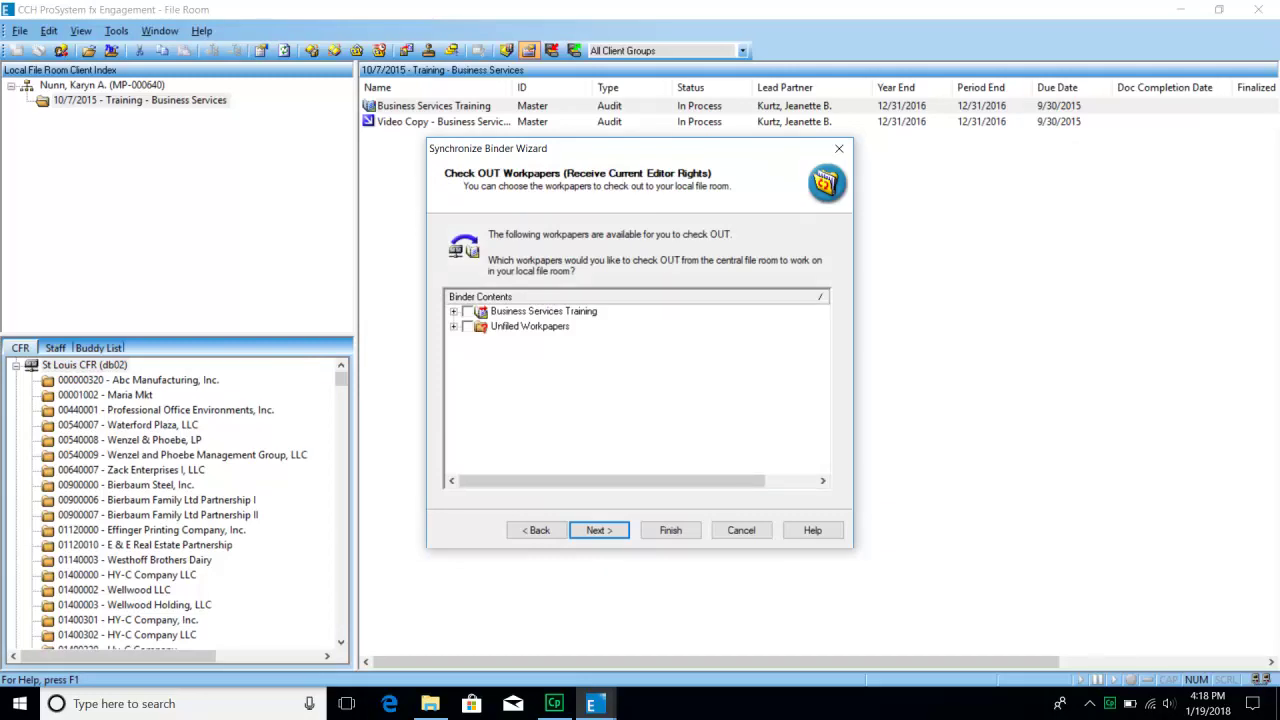
Expand the Business Services Training check-out list, select and clear the whole binder, and continue to the synchronization summary.
left_click(454, 311)
left_click(468, 311)
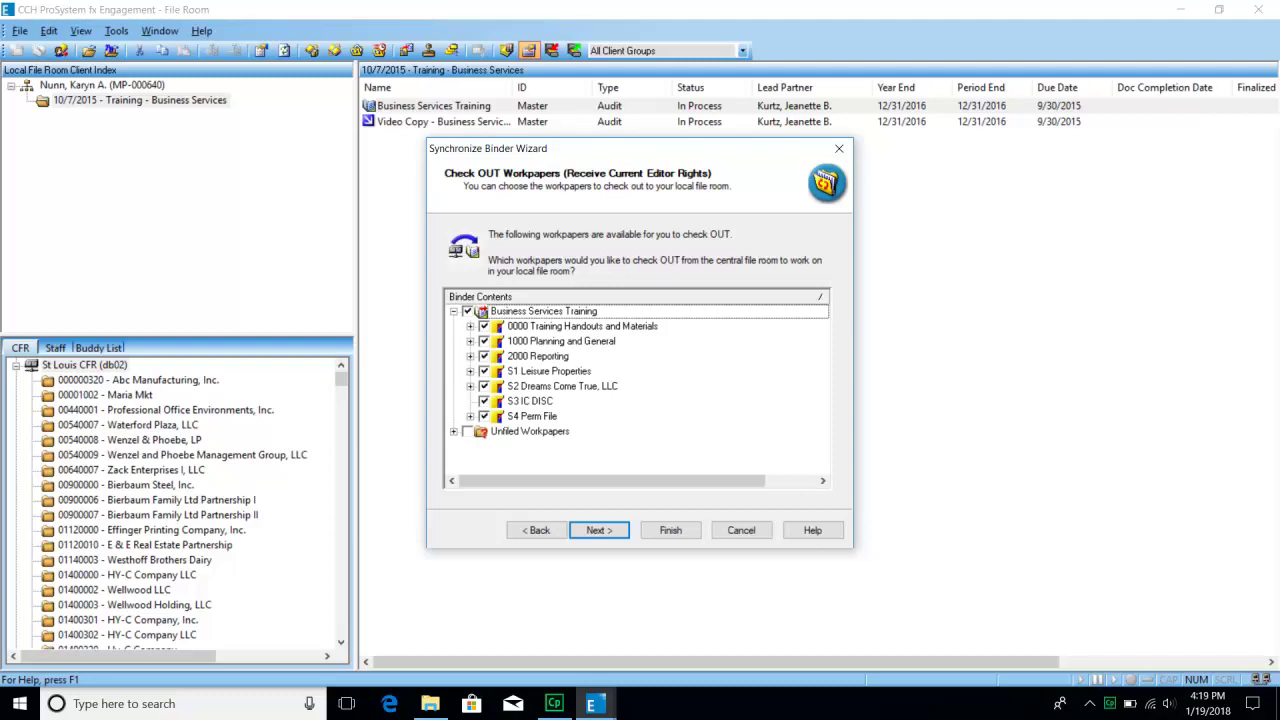
left_click(468, 311)
left_click(599, 530)
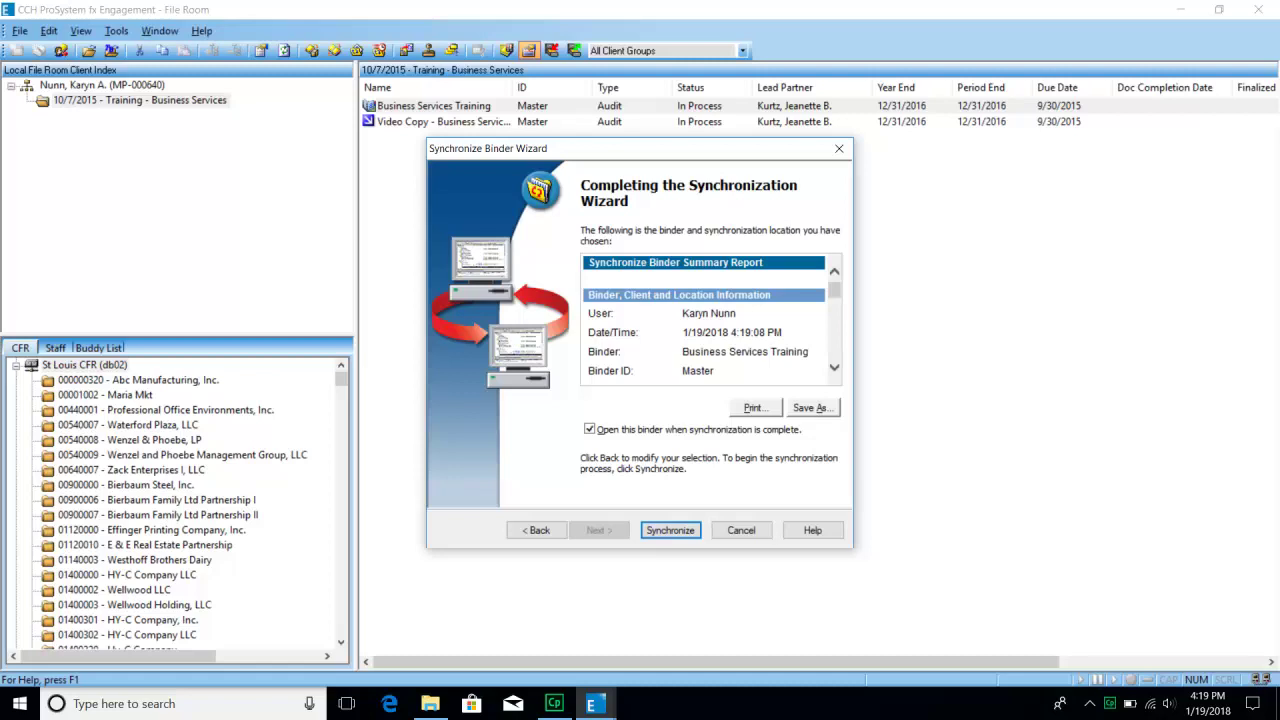
Leave the Synchronize Binder Wizard, run an Express Synchronization on the Business Services Training binder, and dismiss the job queue.
key("Return")
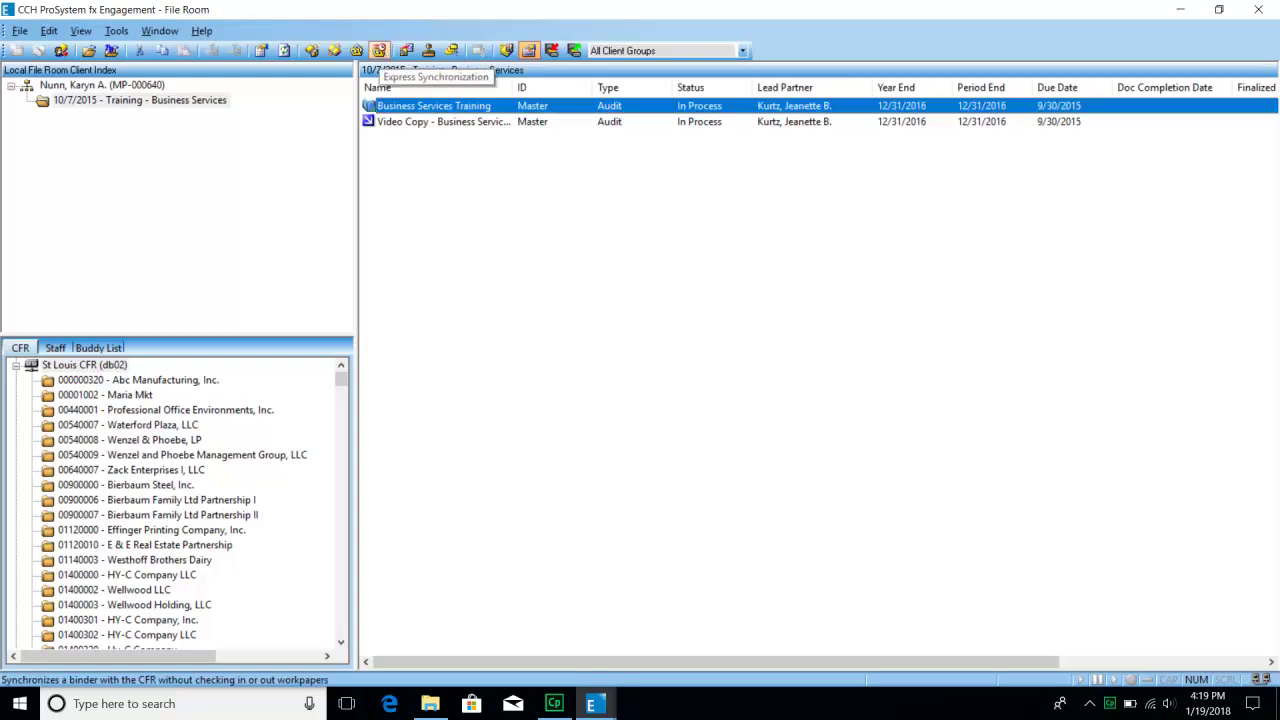
left_click(379, 50)
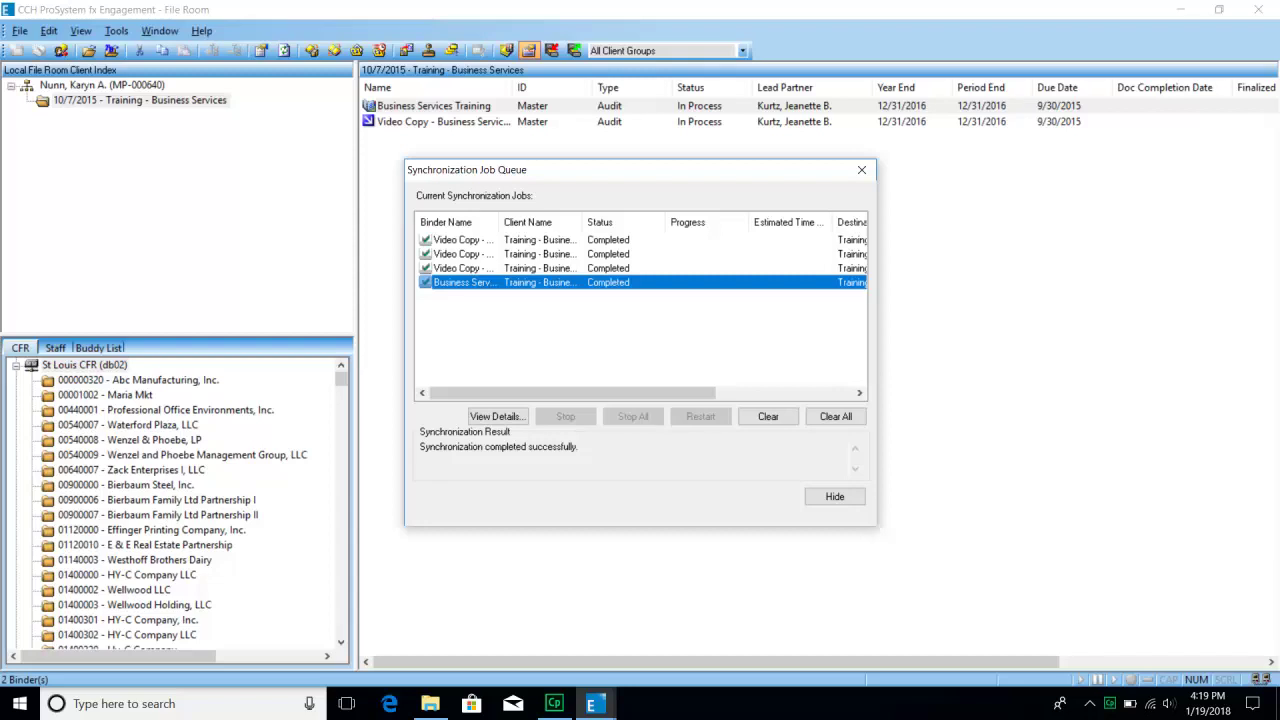
key("Escape")
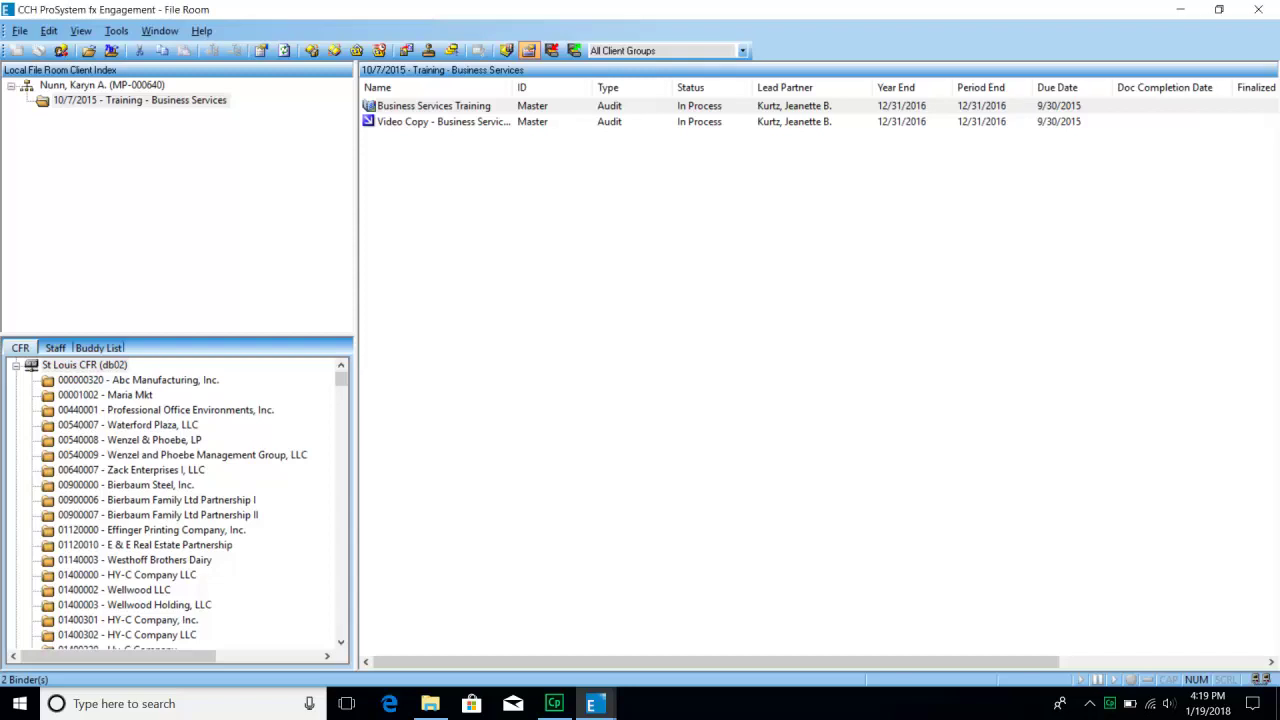
Examine the commands available for the Business Services Training binder and compare its entry with the Video Copy binder.
left_click(433, 106)
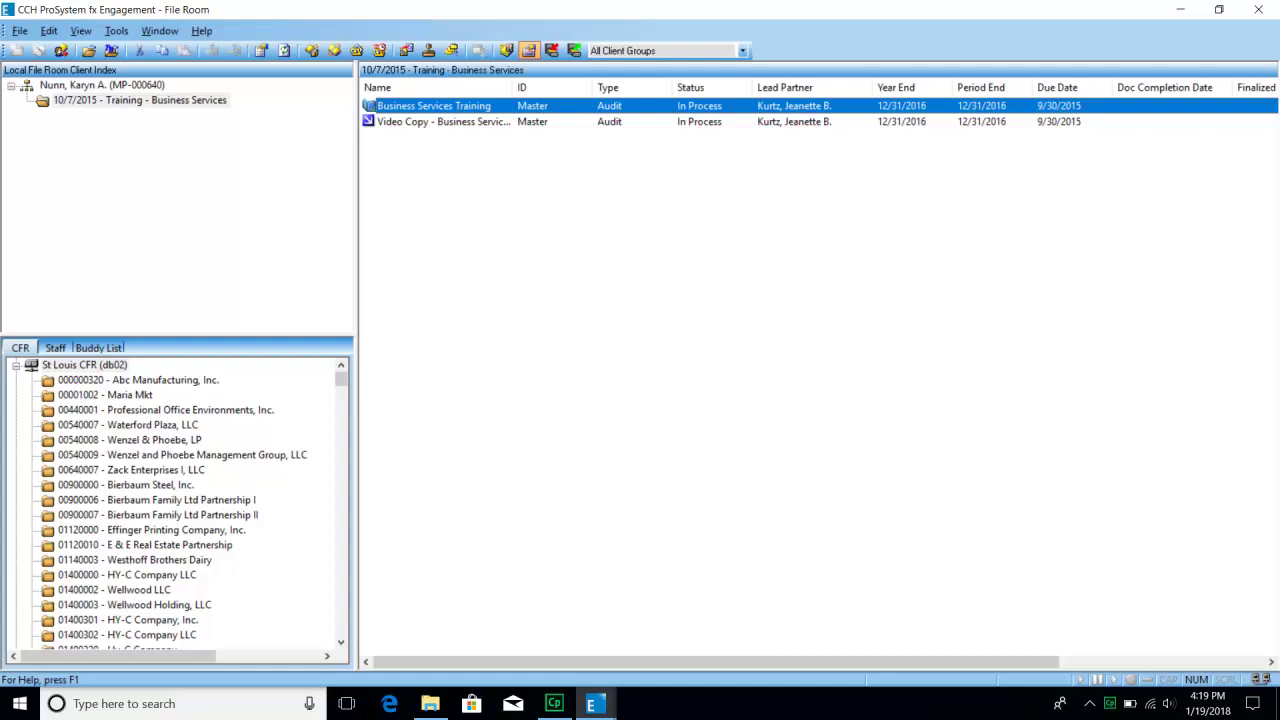
right_click(409, 106)
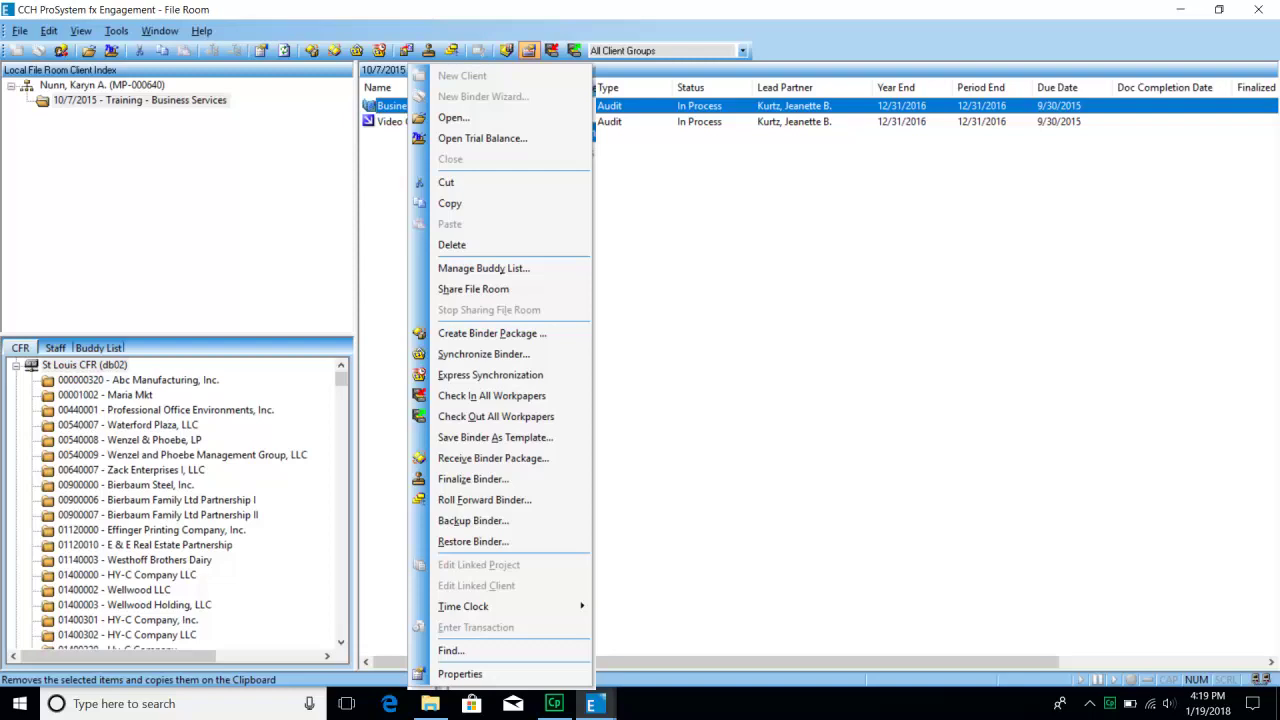
key("Escape")
left_click(443, 122)
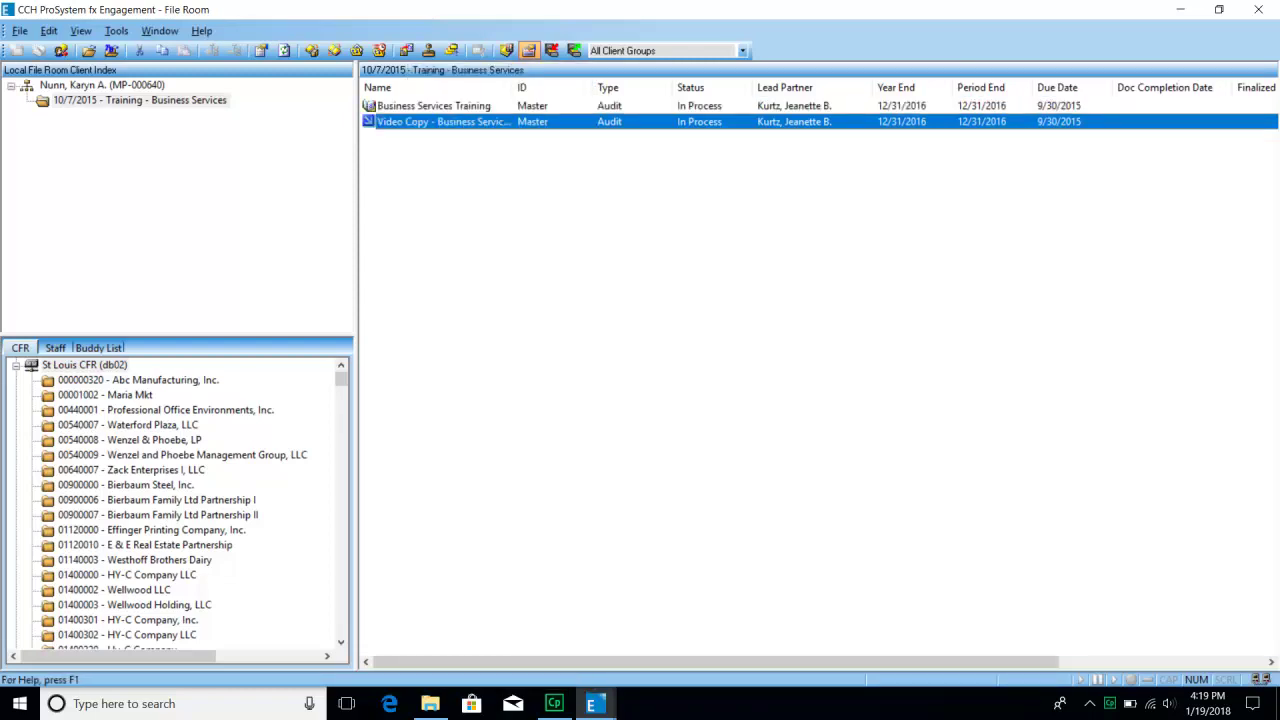
left_click(434, 106)
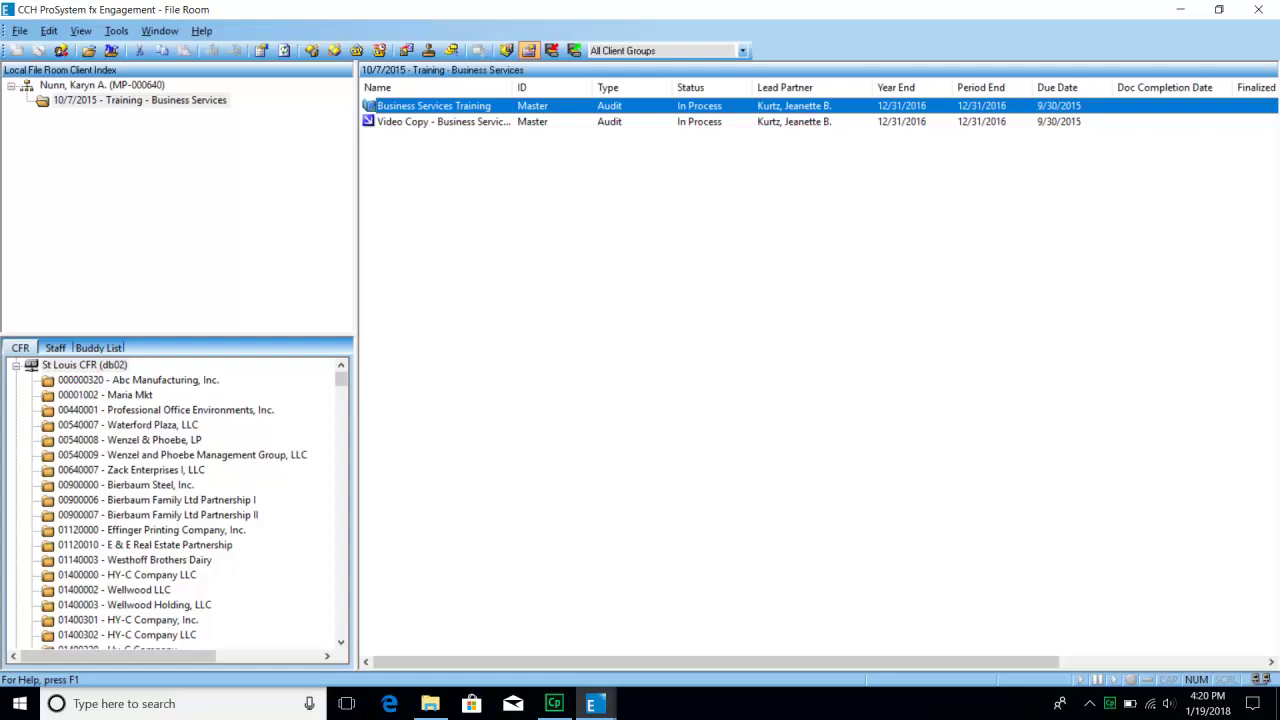
Open the Engagement Today view, list the binders with checked out workpapers, and return to the Client Index.
left_click(443, 122)
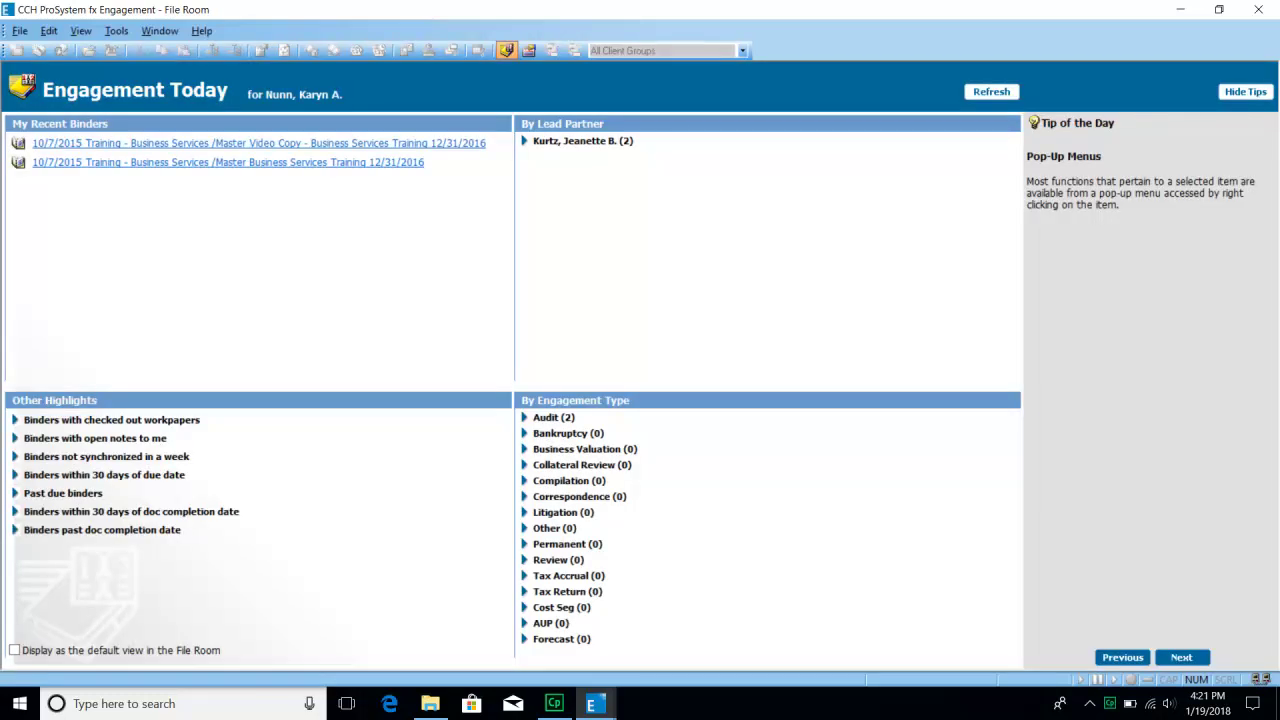
left_click(15, 420)
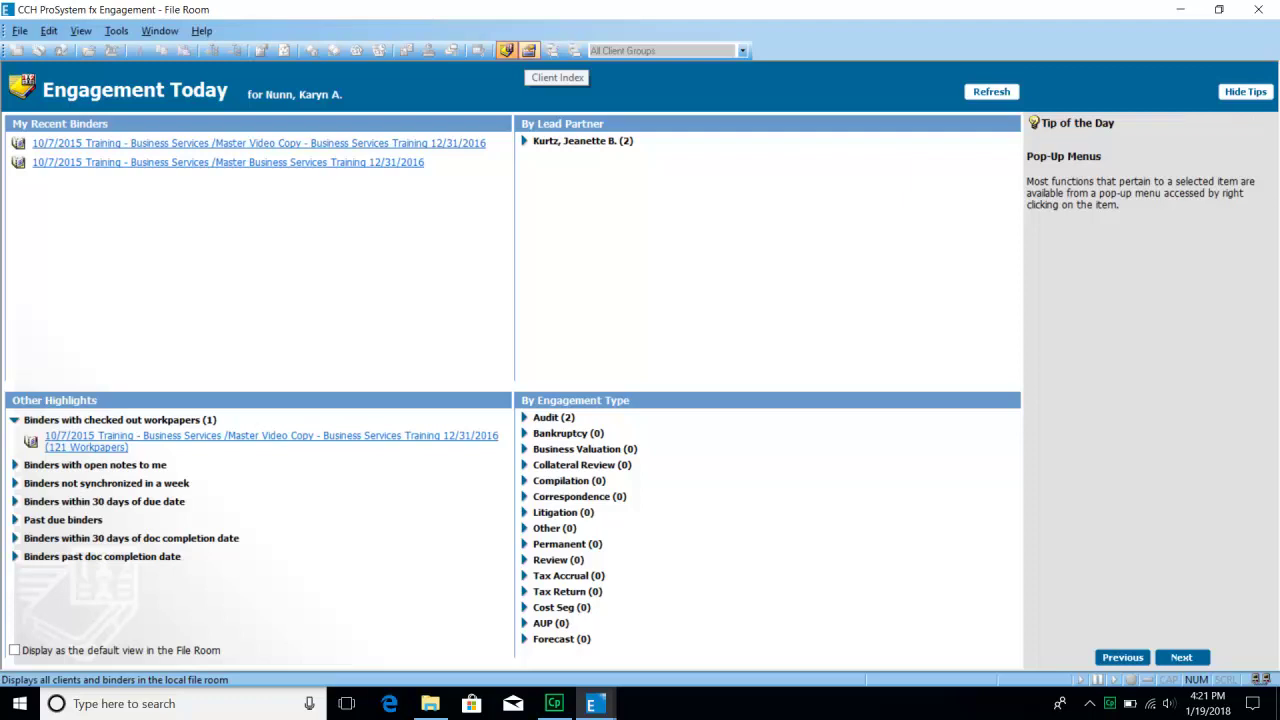
left_click(529, 50)
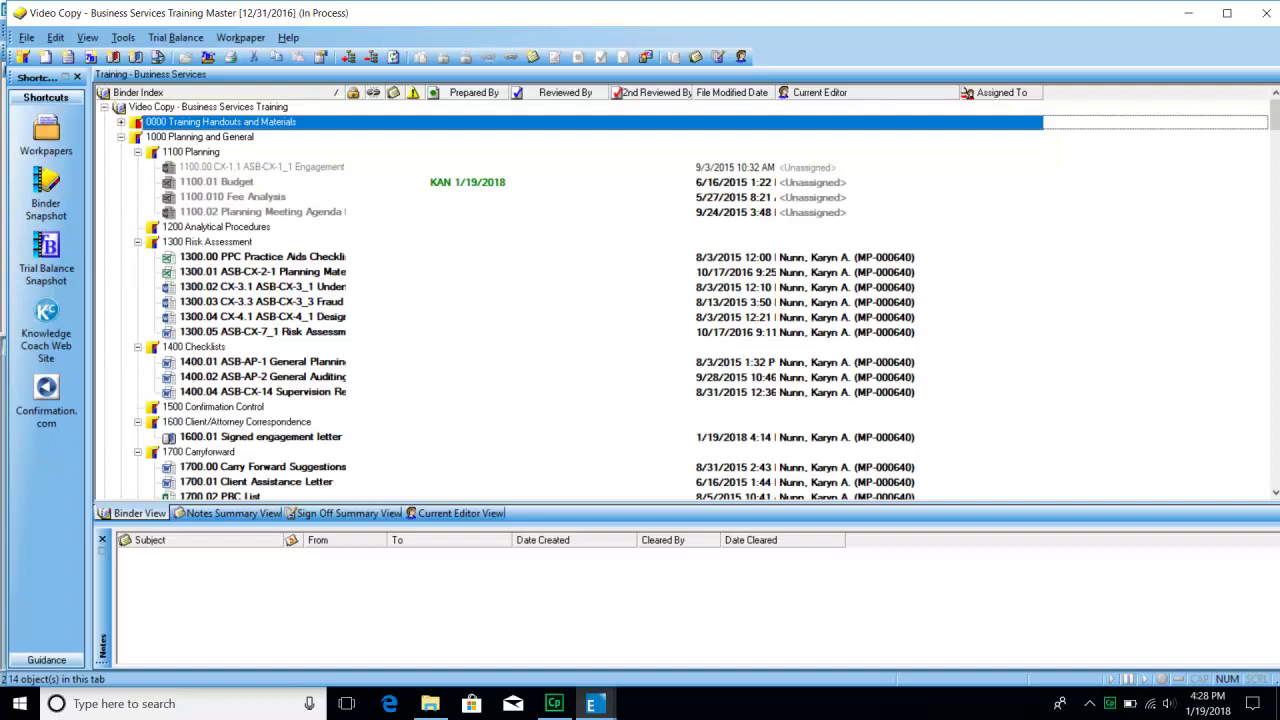
Read the Audit Binder Set-Up handout from 0000 Training Handouts and Materials, minimize it, and collapse that section of the binder.
key("Right")
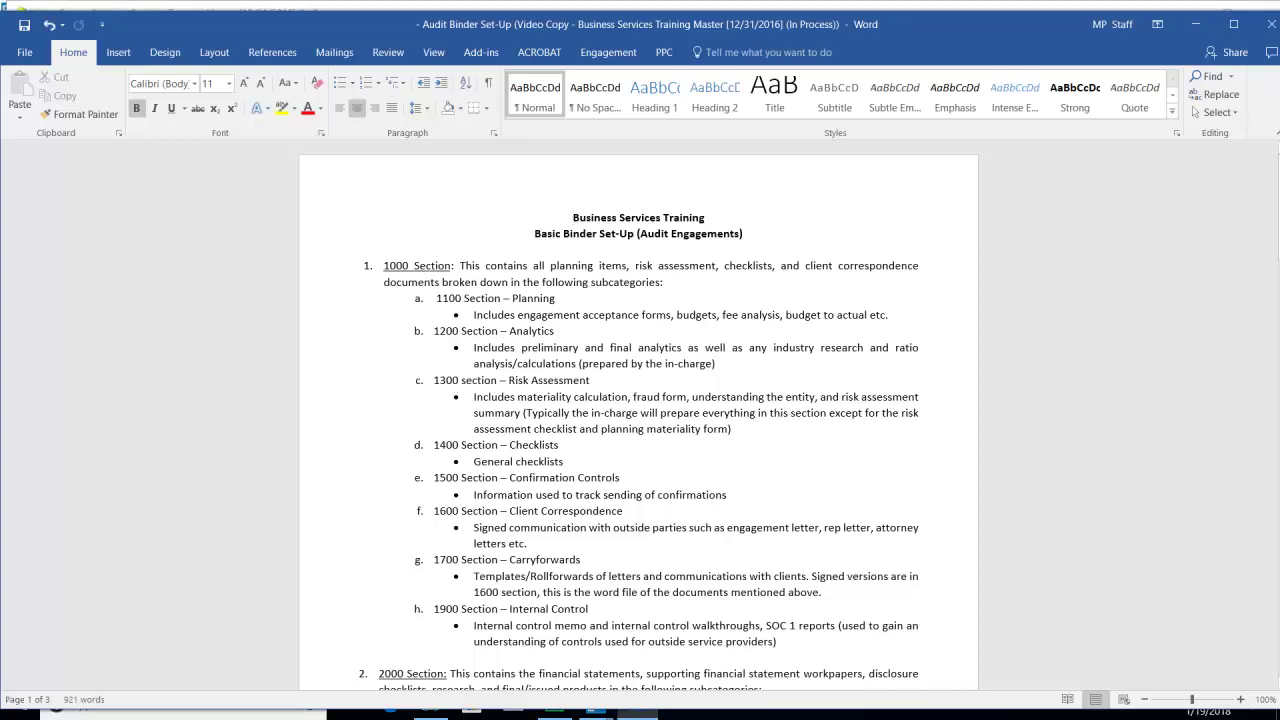
left_click(462, 266)
scroll(465, 266, "down", 9)
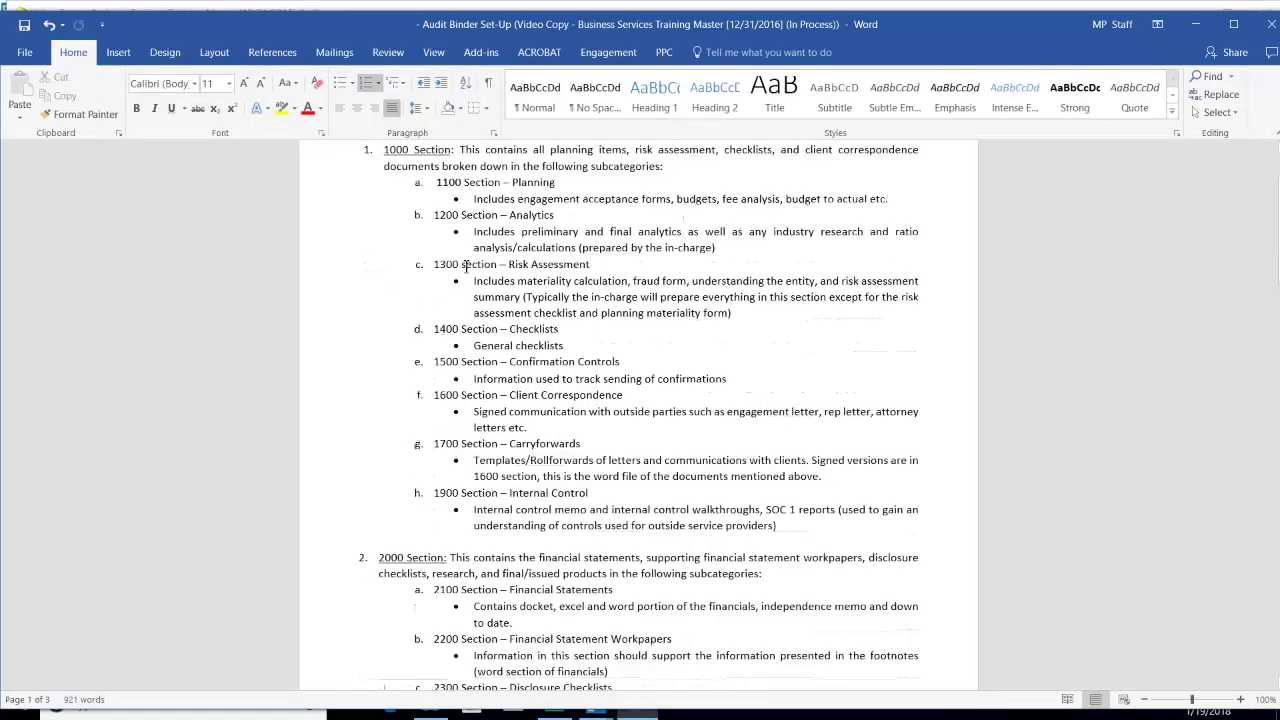
scroll(466, 265, "down", 9)
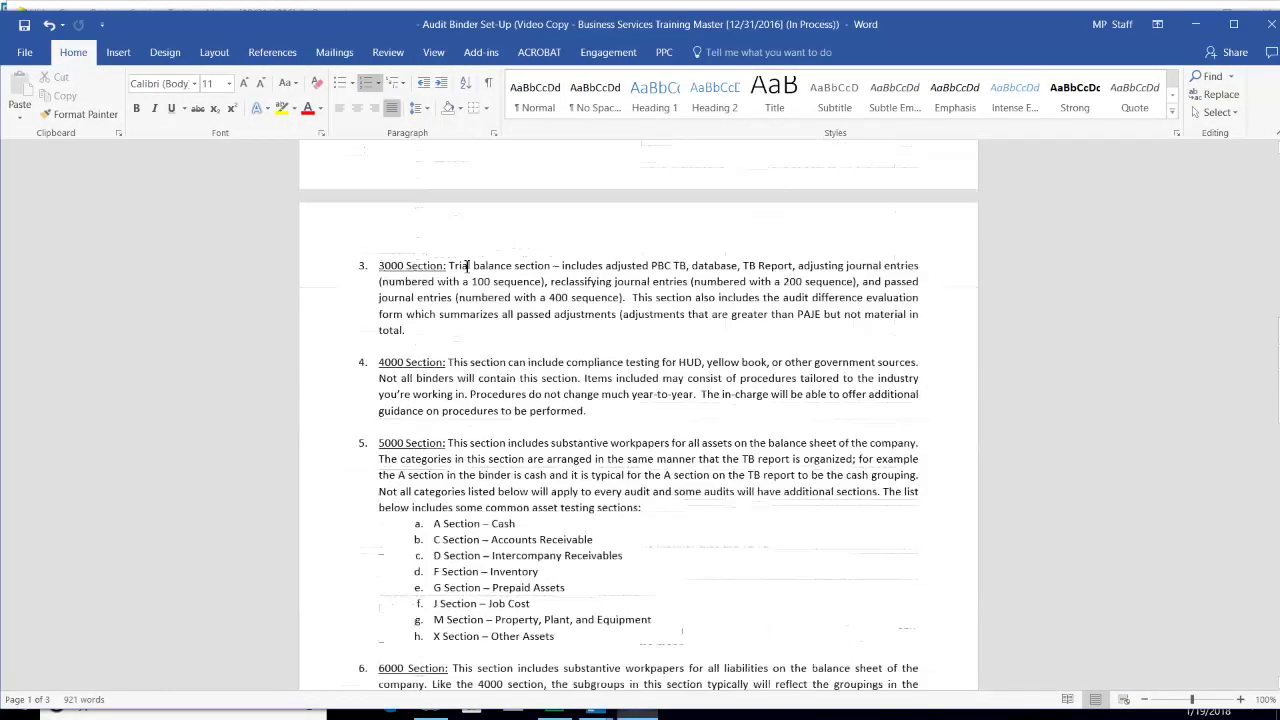
left_click(1195, 24)
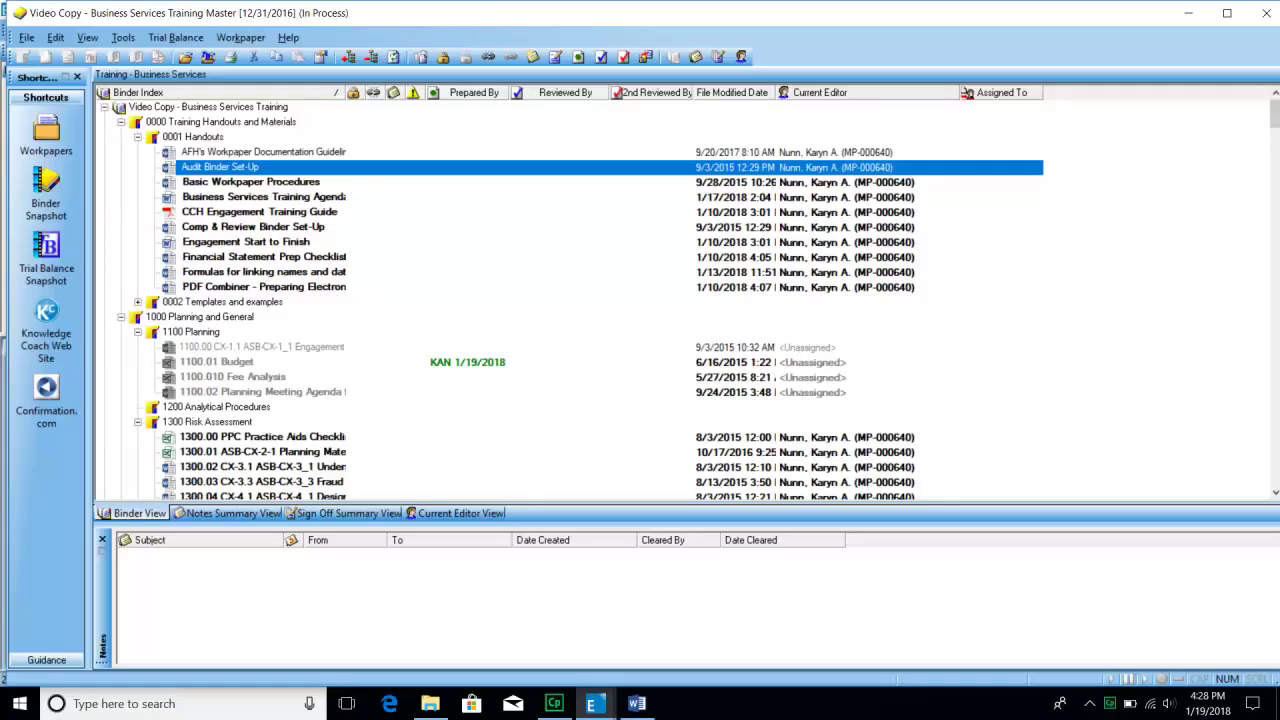
left_click(121, 122)
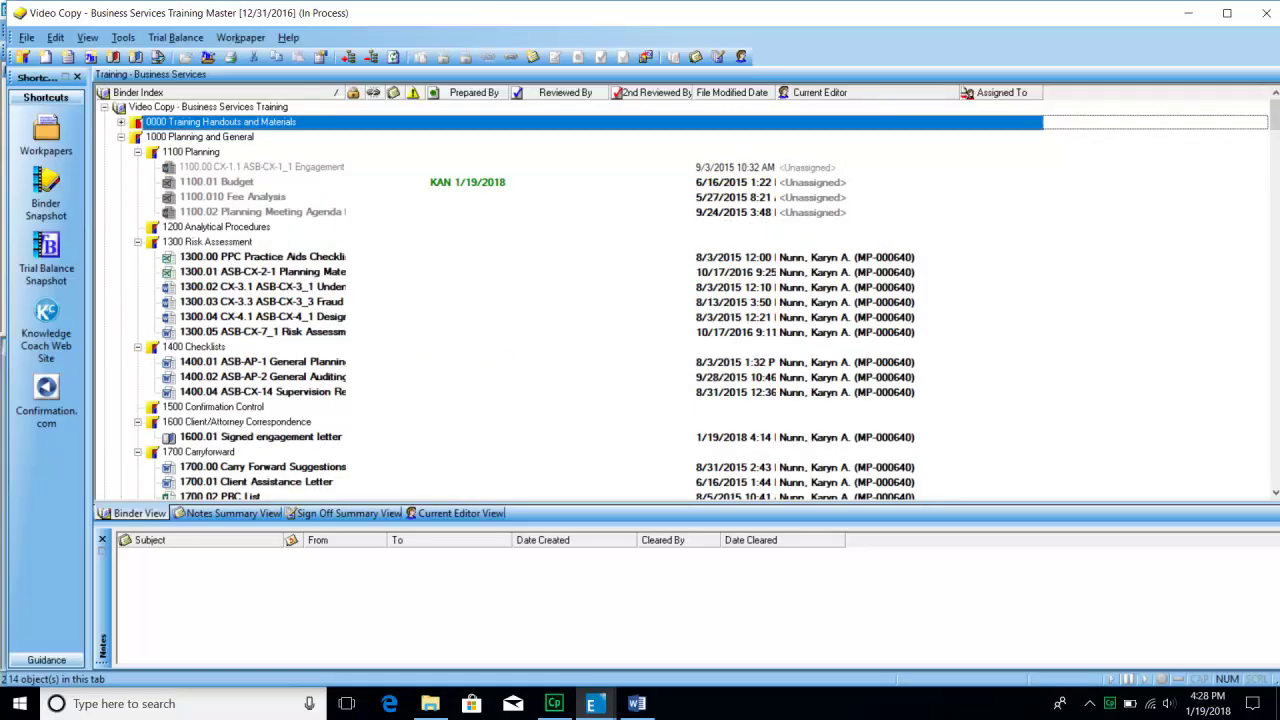
Review the 1100 Planning, 1200 Analytical Procedures and 1300 Risk Assessment sections under 1000 Planning and General.
left_click(200, 137)
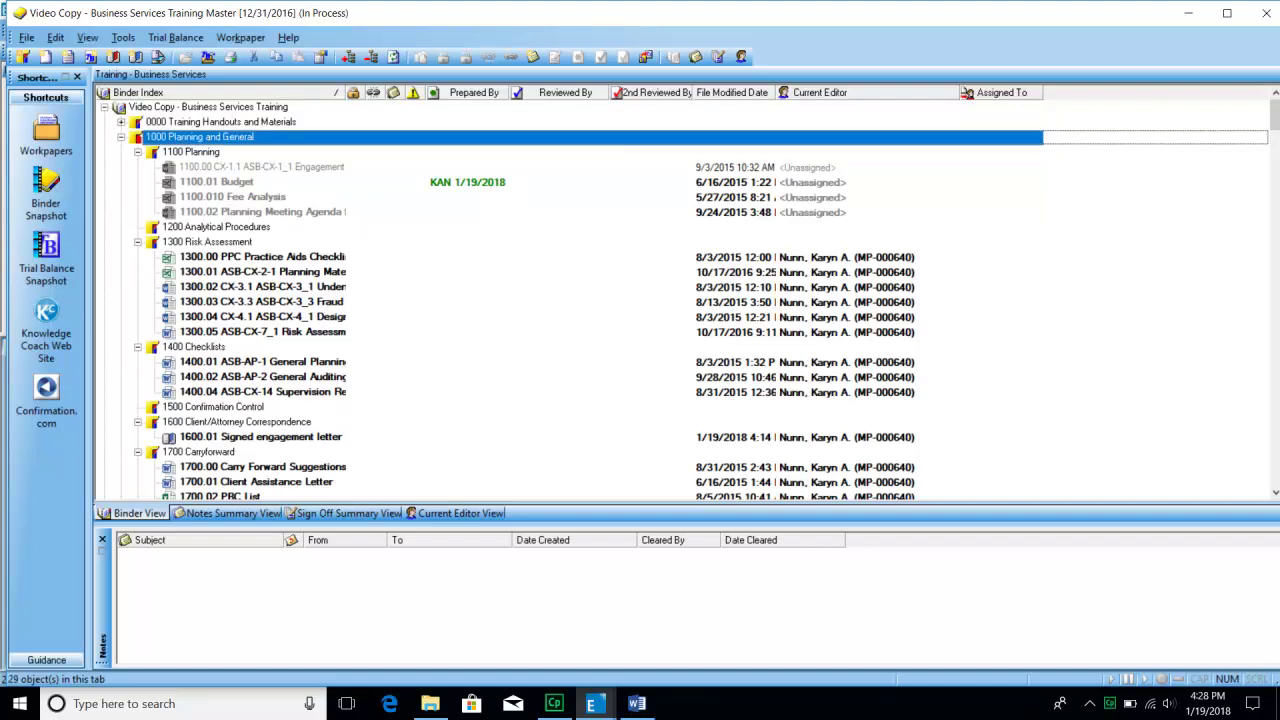
left_click(190, 152)
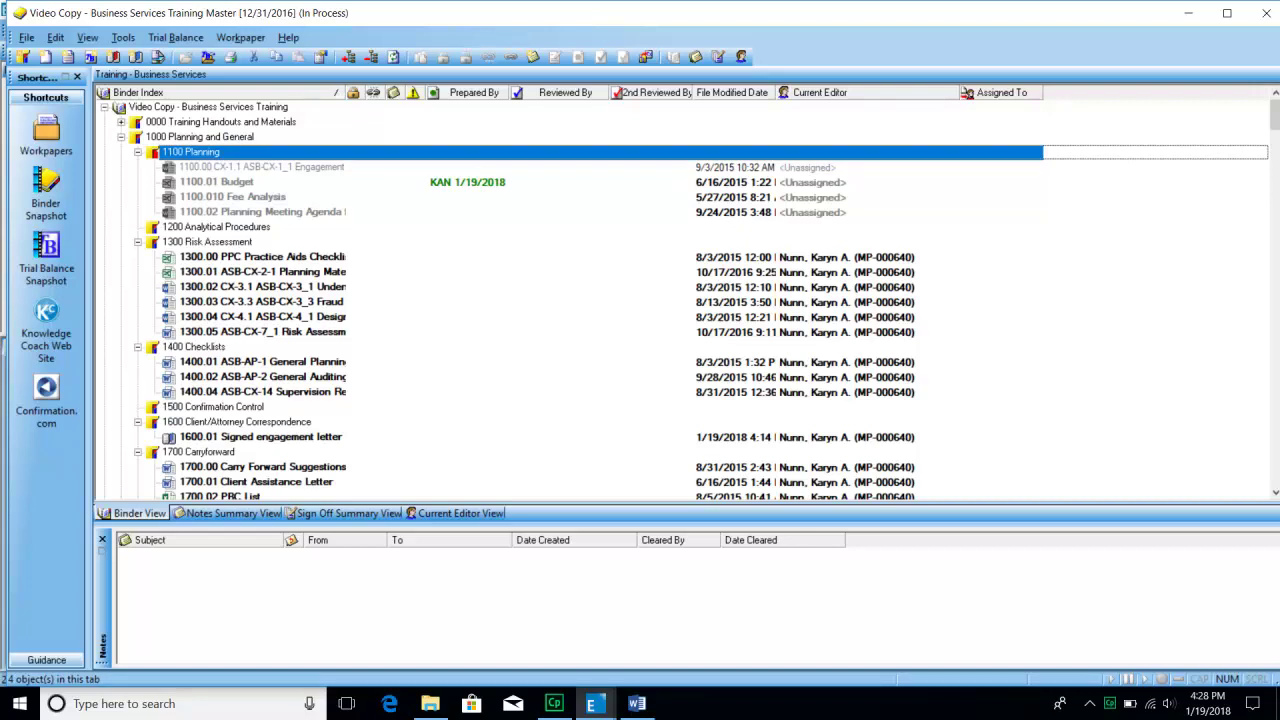
left_click(262, 167)
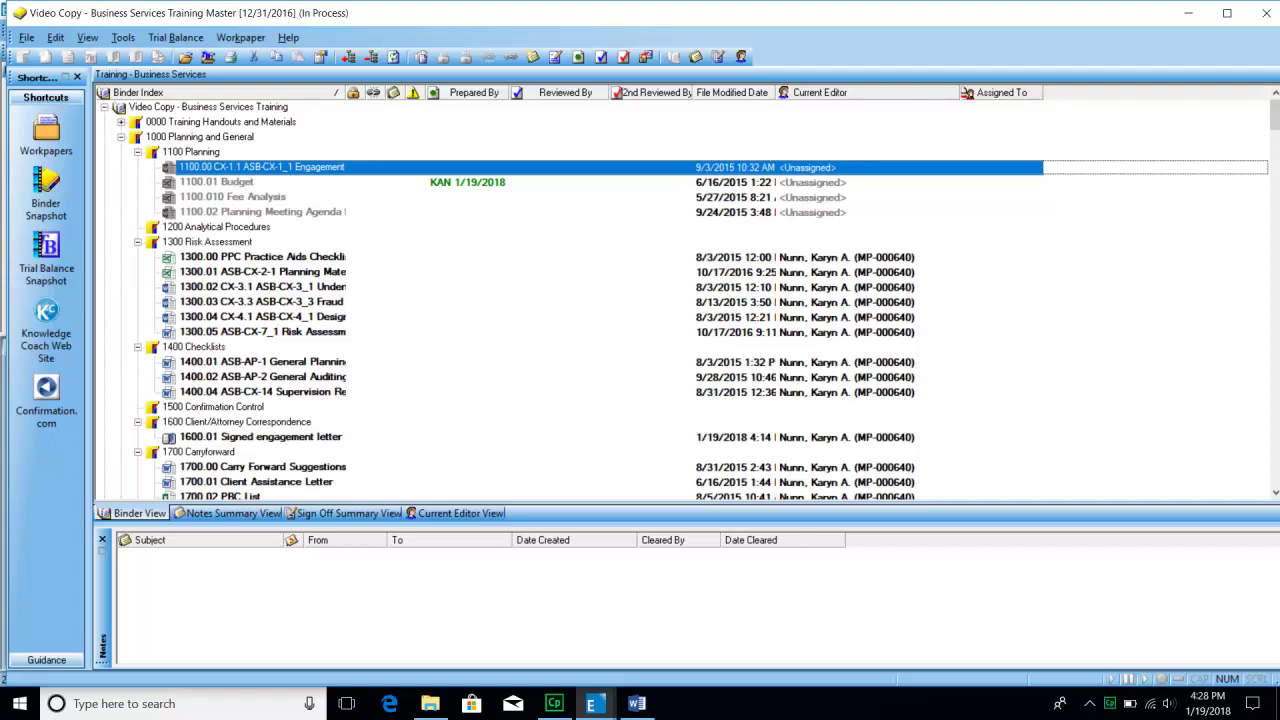
left_click(216, 227)
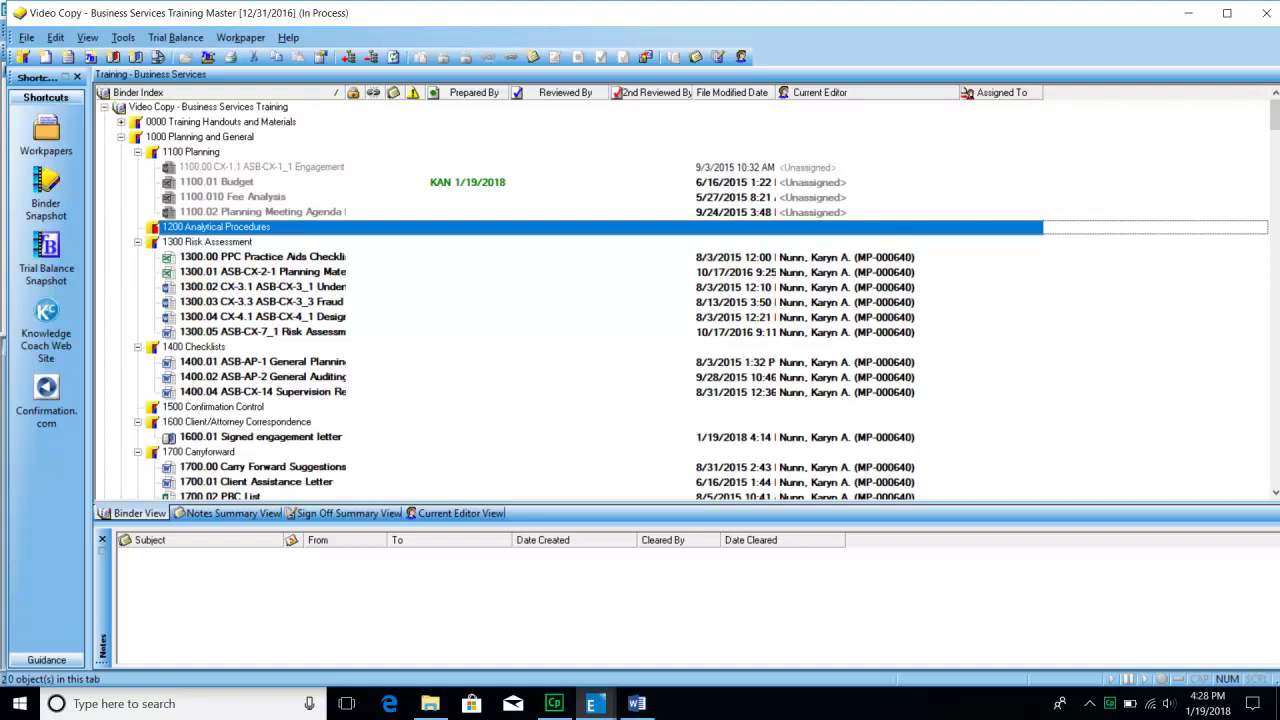
left_click(208, 242)
Review the 1400 Checklists section, including workpaper 1400.04, and the 1500 Confirmation Control section.
scroll(680, 300, "down", 3)
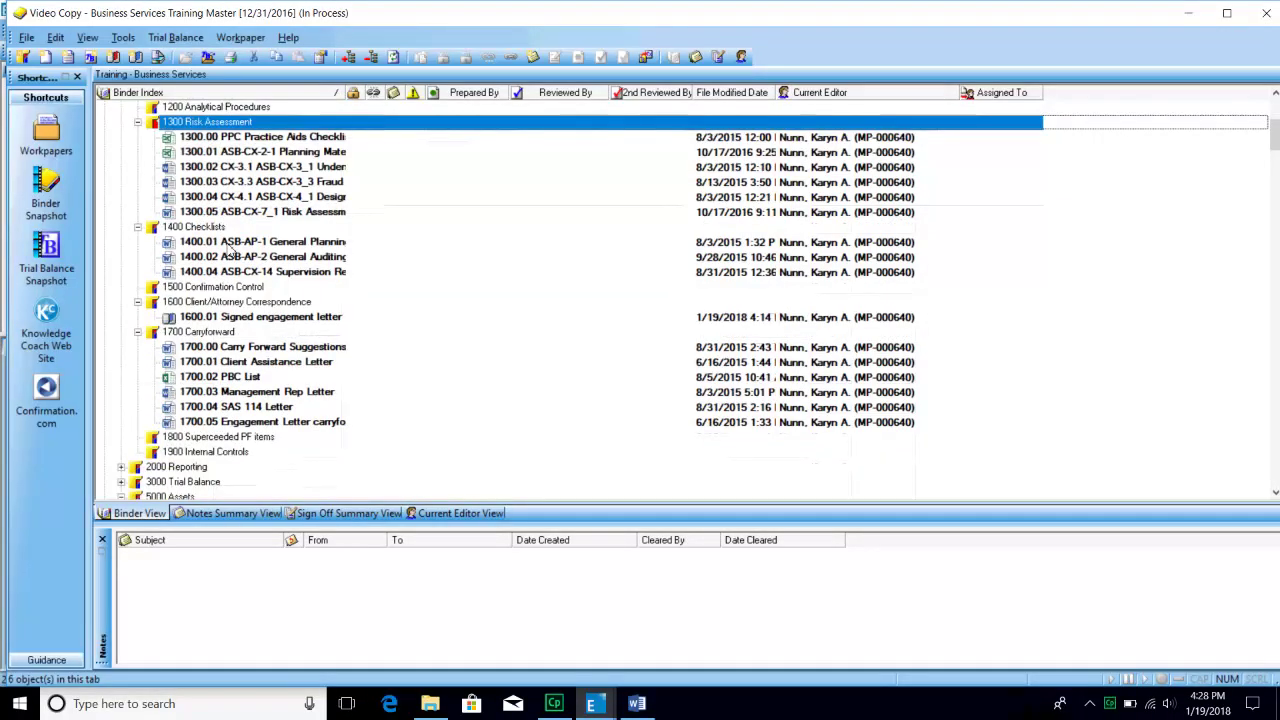
left_click(194, 227)
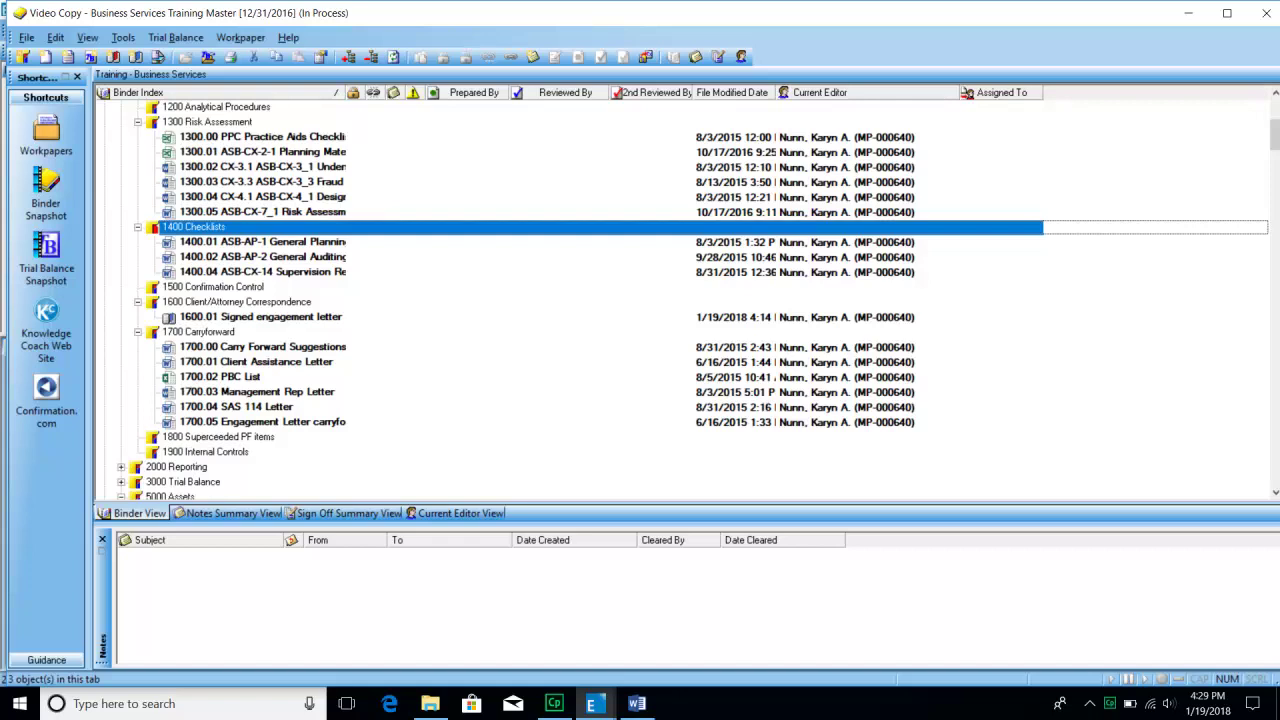
left_click(262, 272)
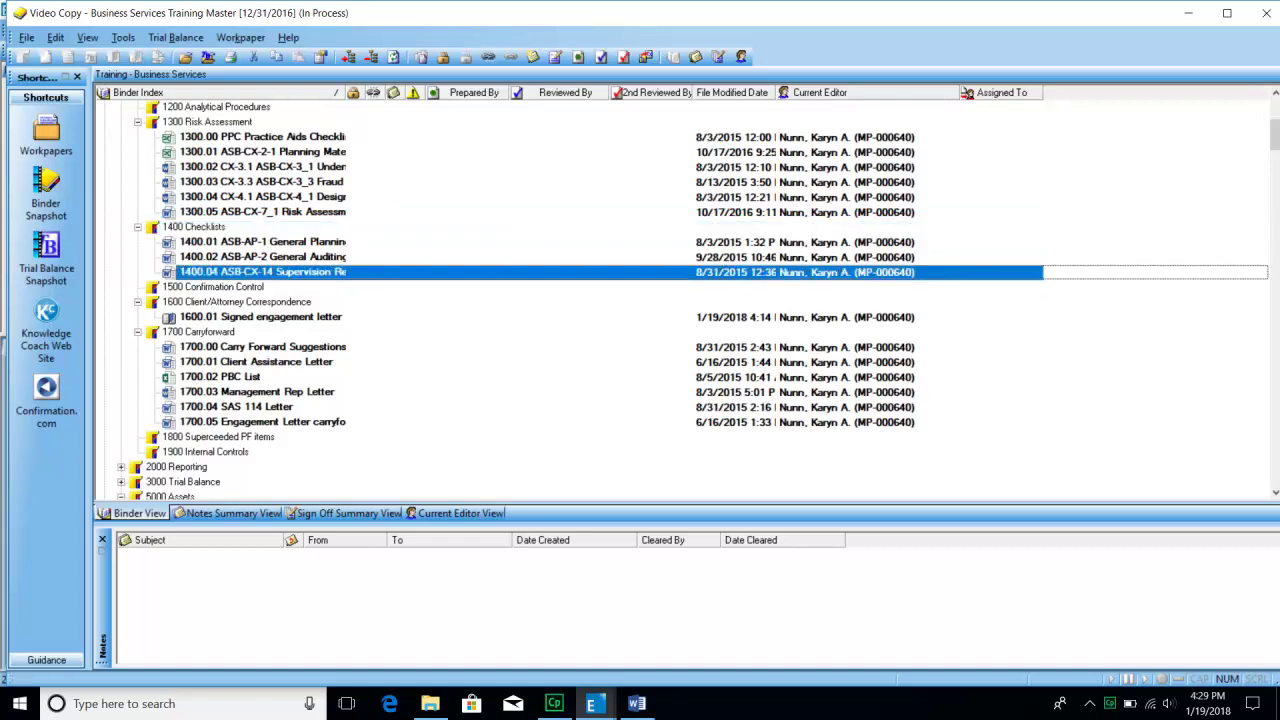
left_click(213, 287)
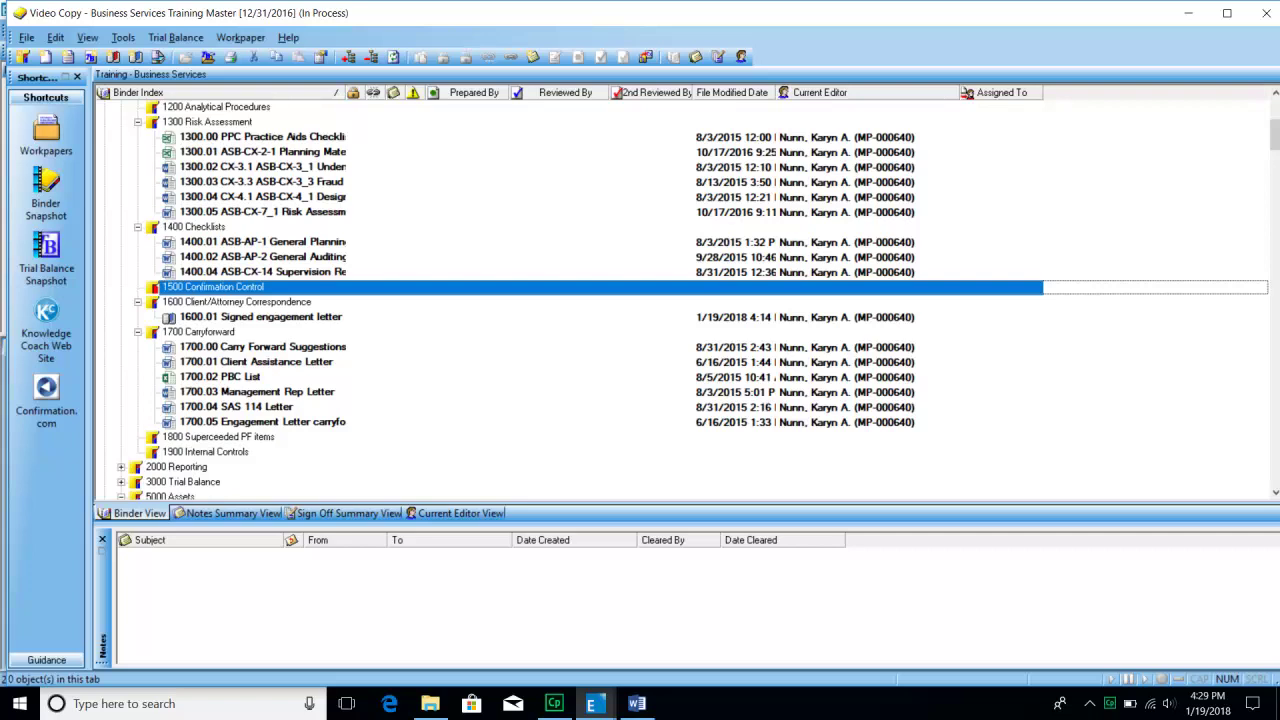
Review the 1600 Client/Attorney Correspondence, 1700 Carryforward and 1900 Internal Controls sections, including the signed engagement letter and SAS 114 Letter.
scroll(300, 290, "down", 2)
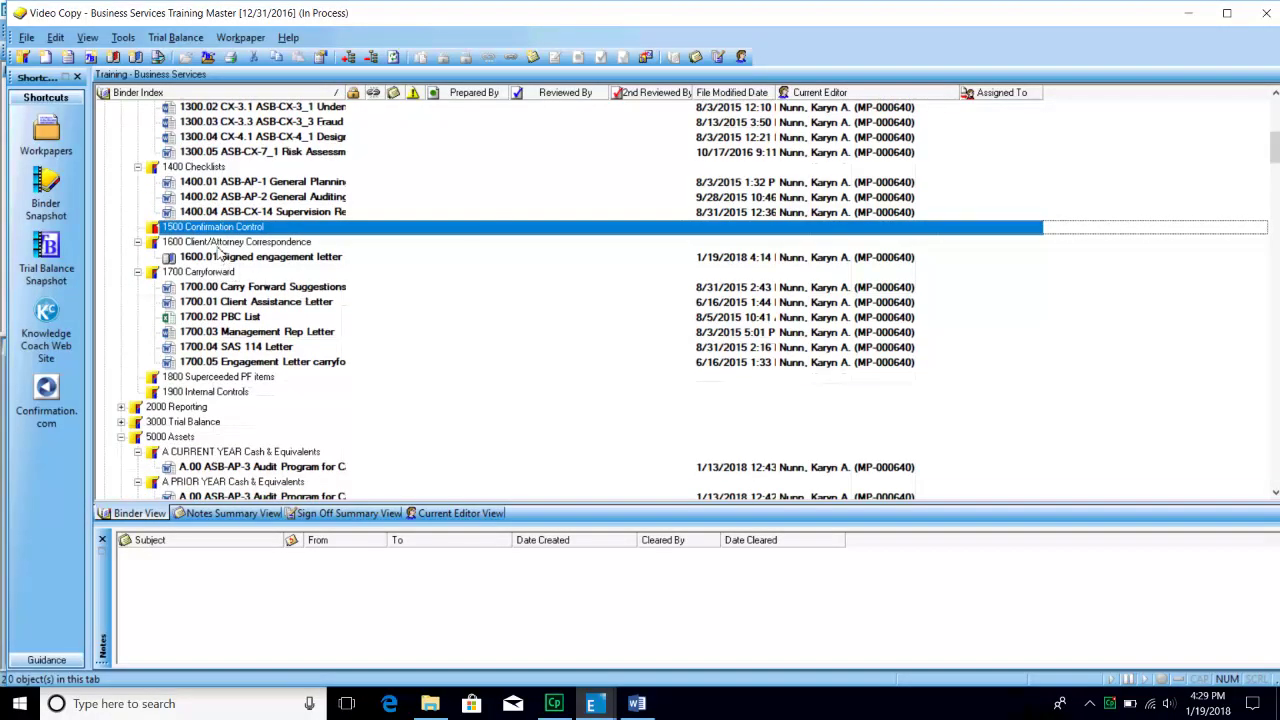
left_click(220, 243)
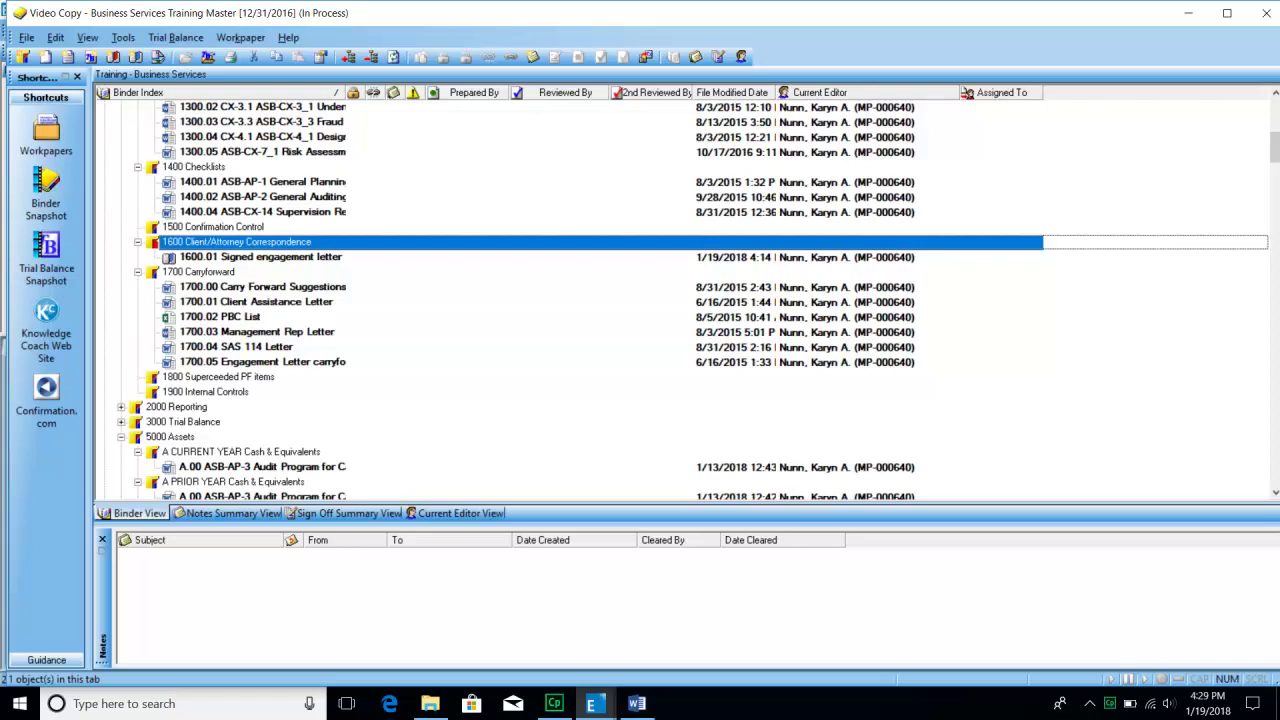
left_click(200, 272)
scroll(220, 285, "down", 2)
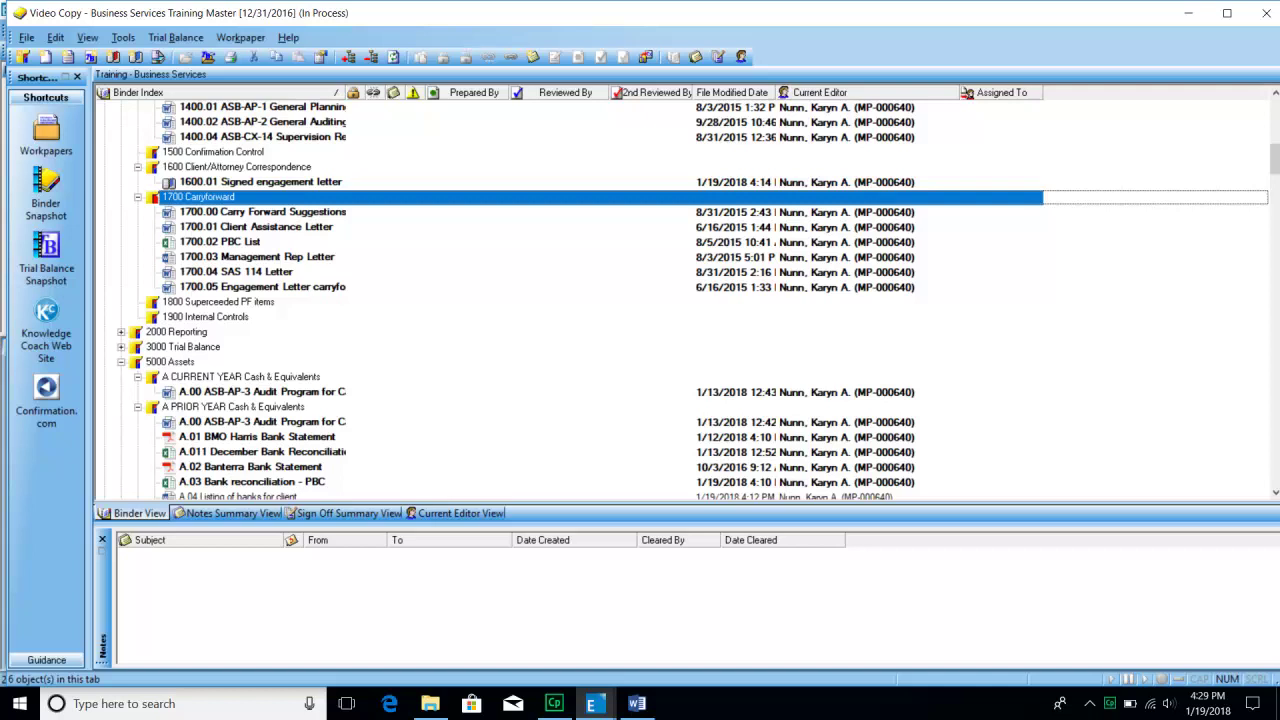
left_click(262, 212)
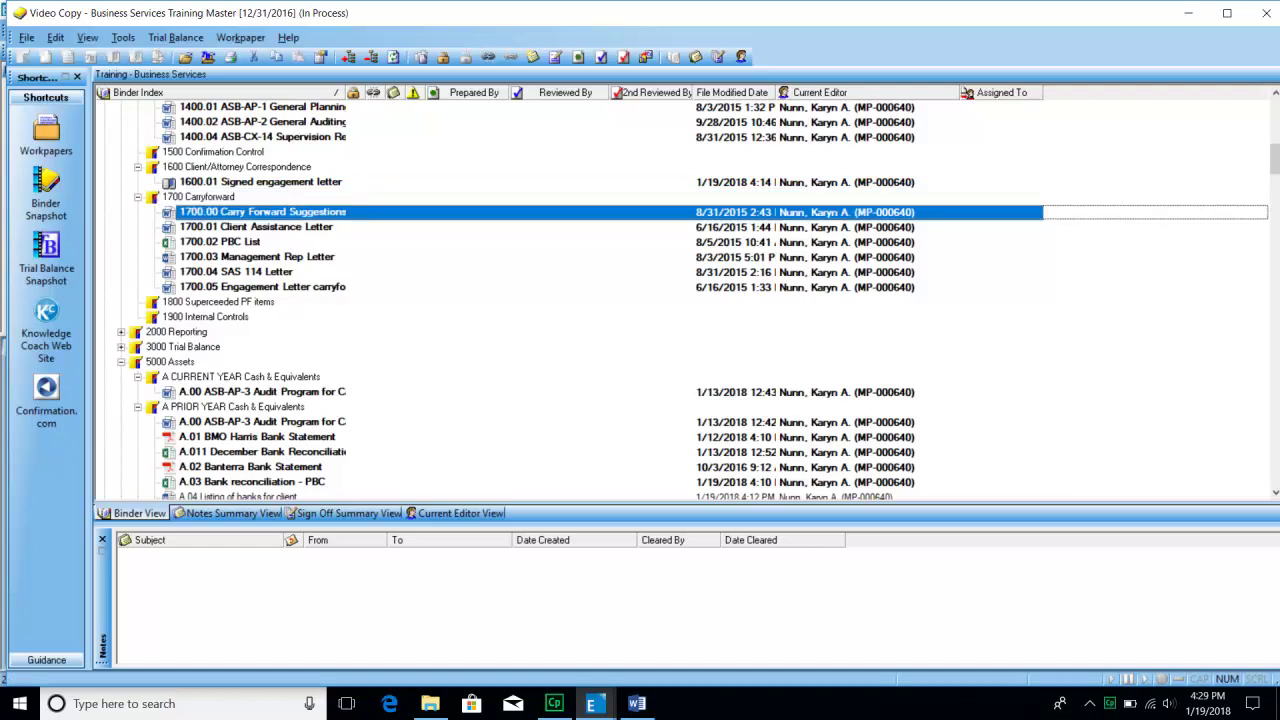
left_click(237, 272)
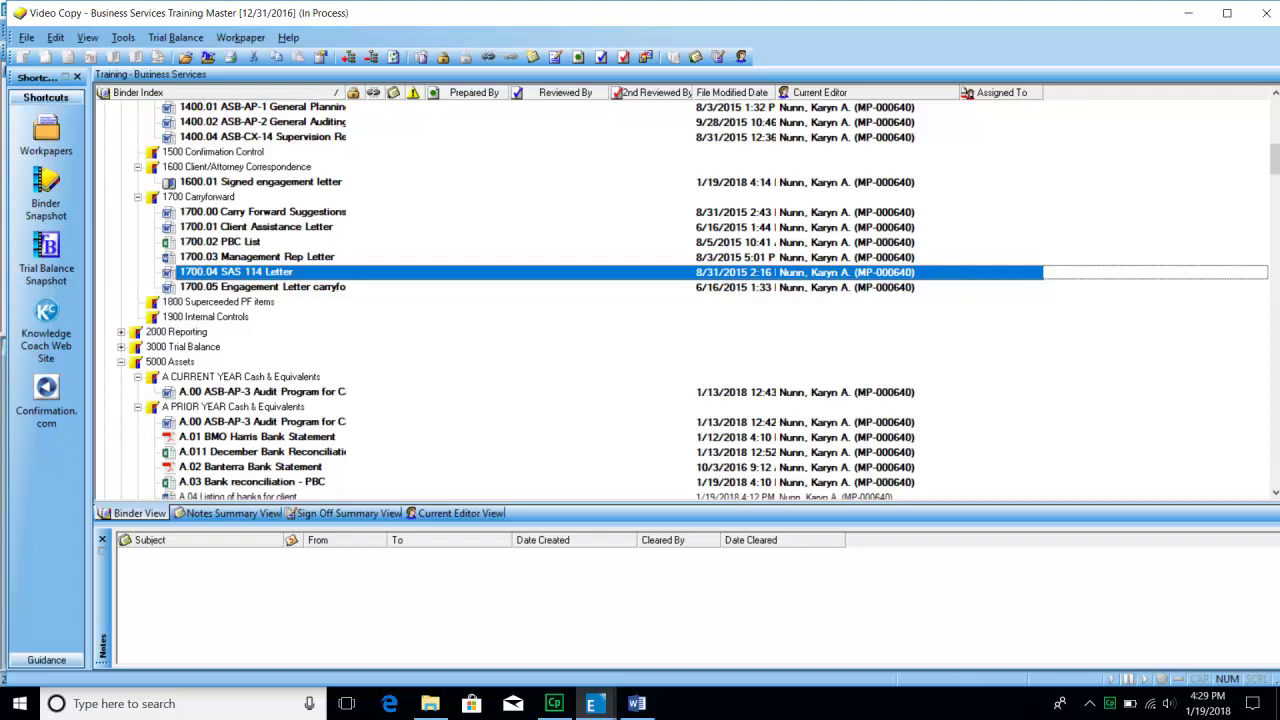
left_click(205, 317)
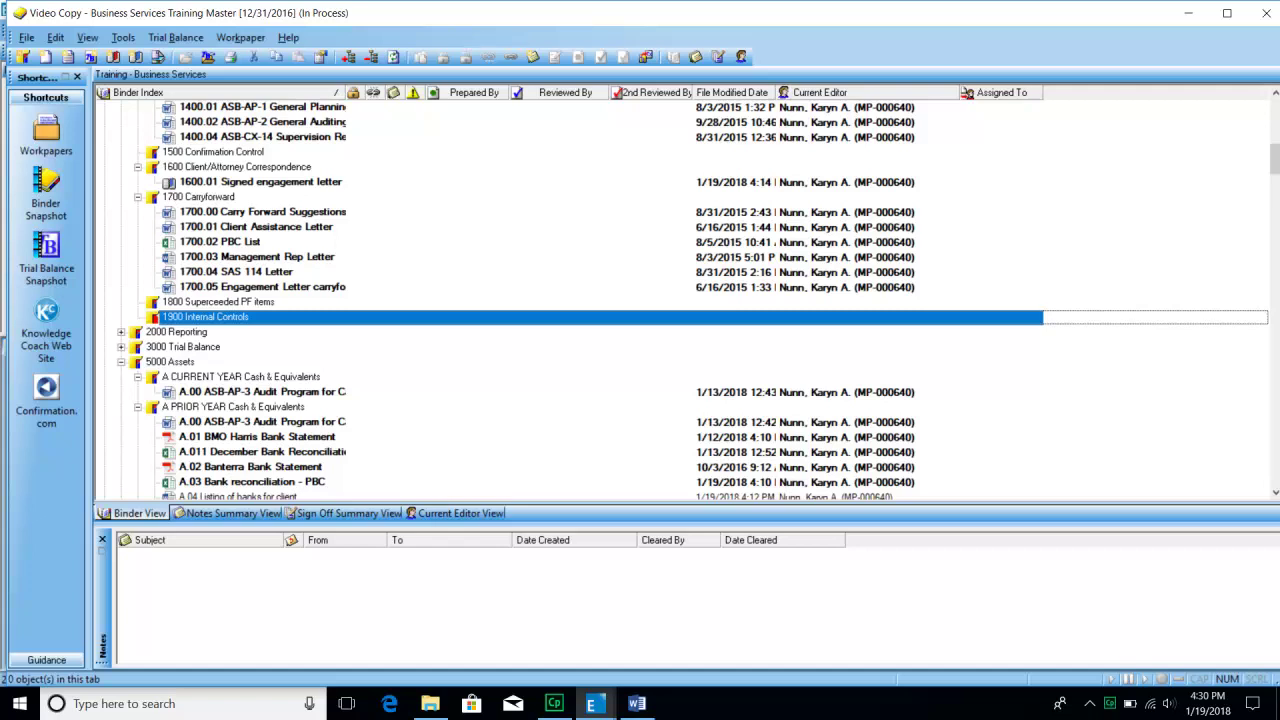
left_click(230, 184)
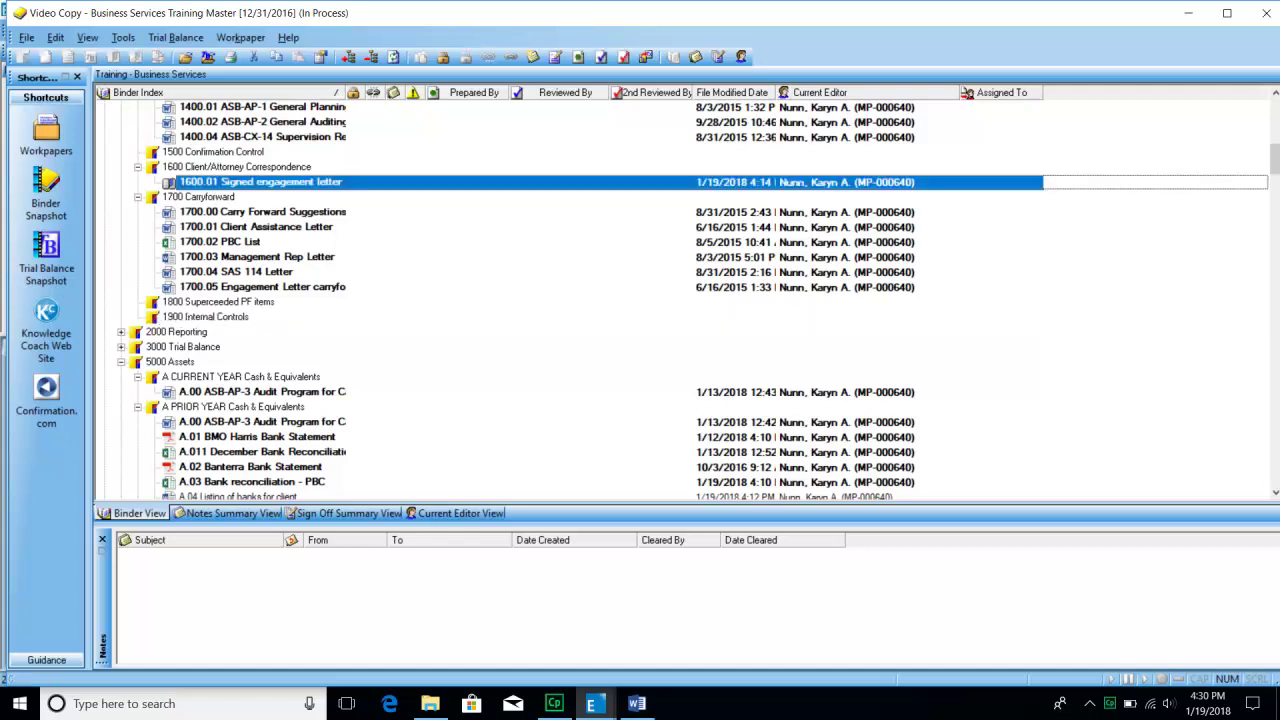
Collapse 1000 Planning and General, and expand 2000 Reporting down to the 2100 Financial Statements workpapers.
scroll(230, 192, "up", 6)
double_click(185, 140)
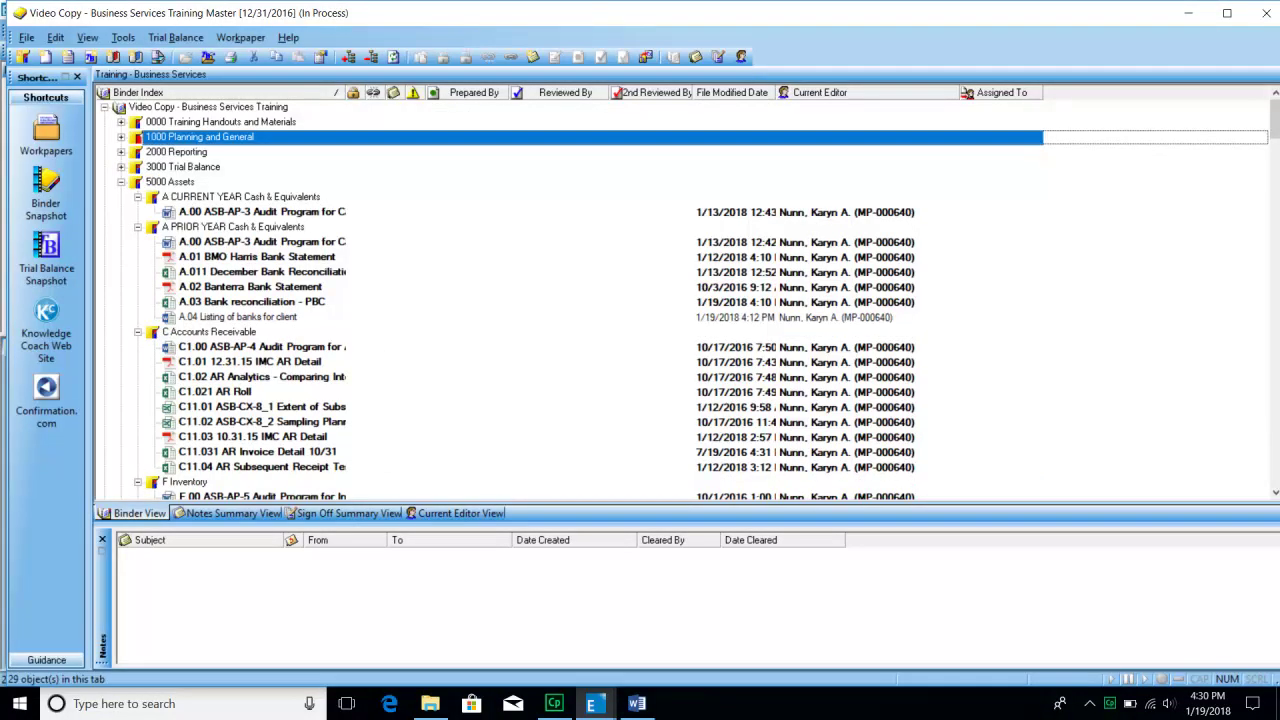
left_click(121, 152)
left_click(121, 151)
left_click(121, 151)
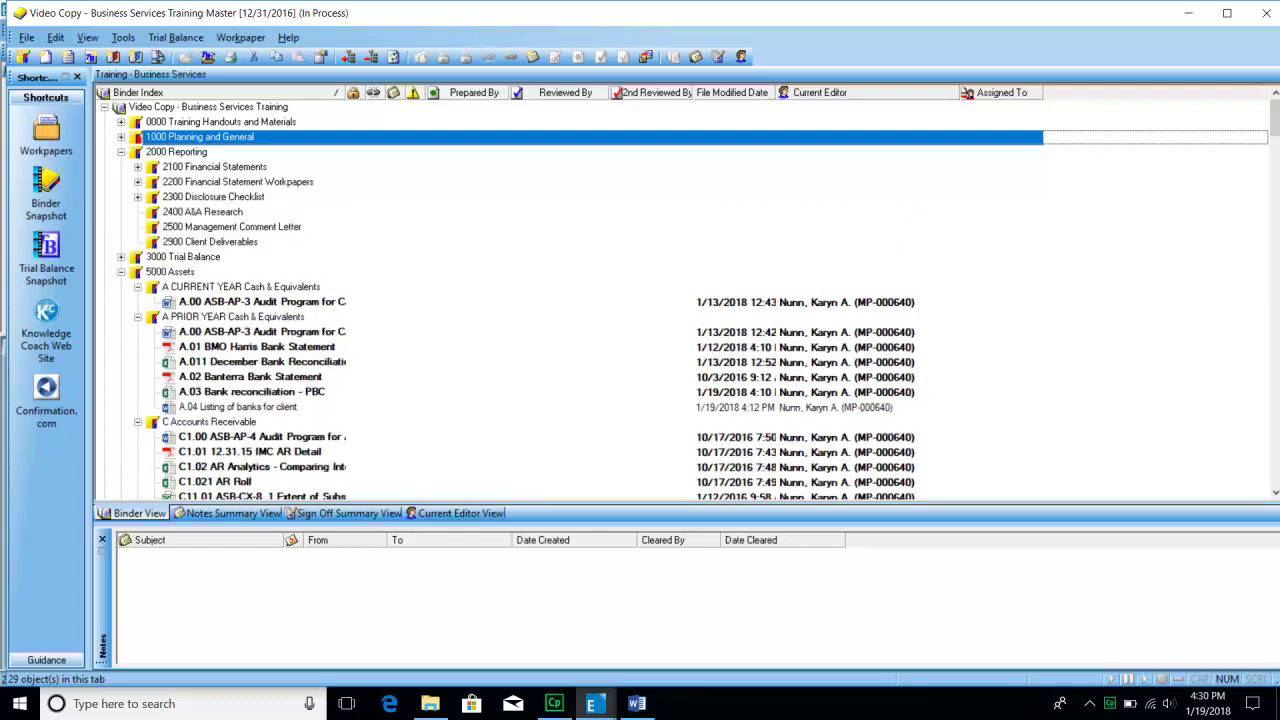
double_click(214, 167)
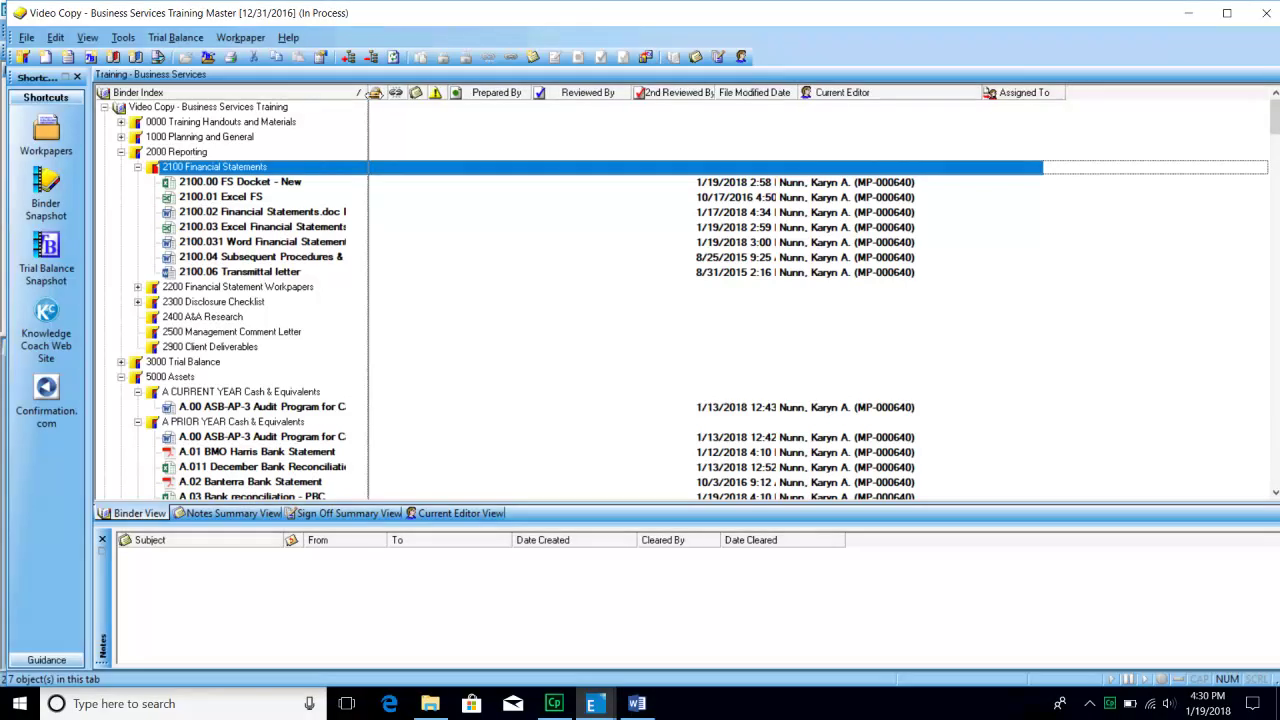
Widen the Binder Index column to show full workpaper names, and select the 2100.03 Excel and 2100.031 Word NFP financial statements in turn.
left_click_drag(345, 92, 516, 92)
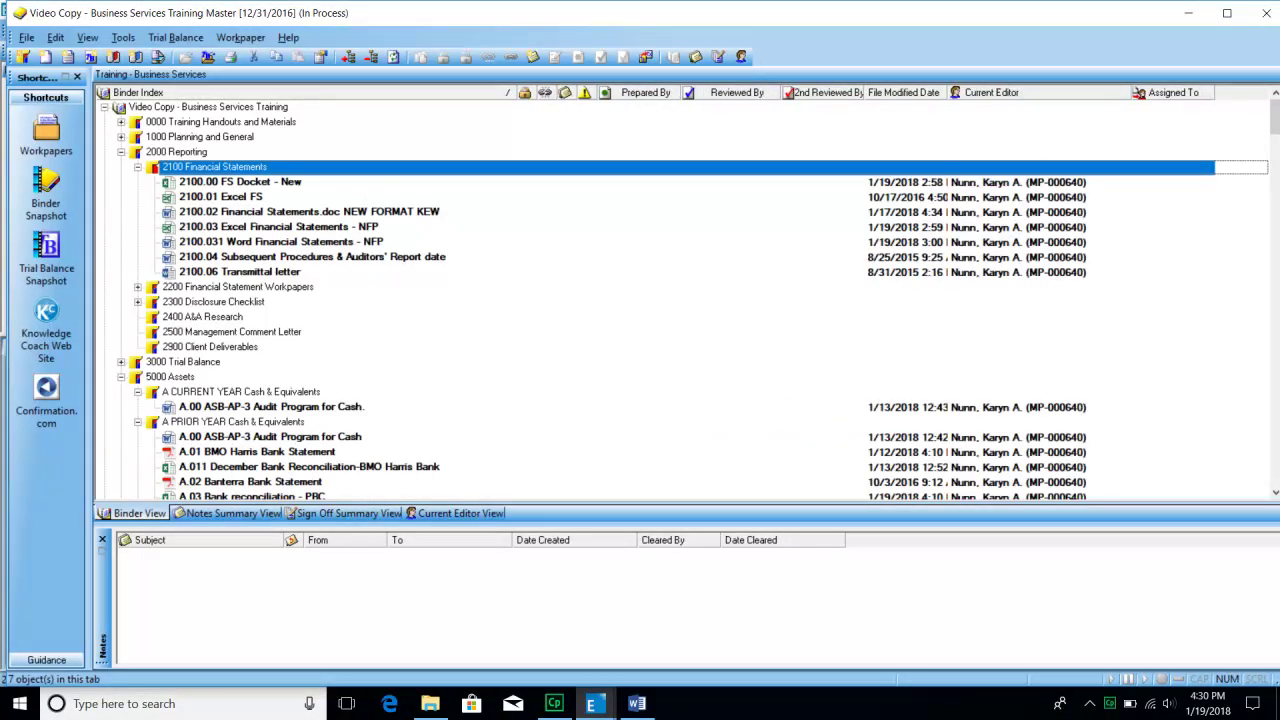
left_click(278, 227)
left_click(281, 242)
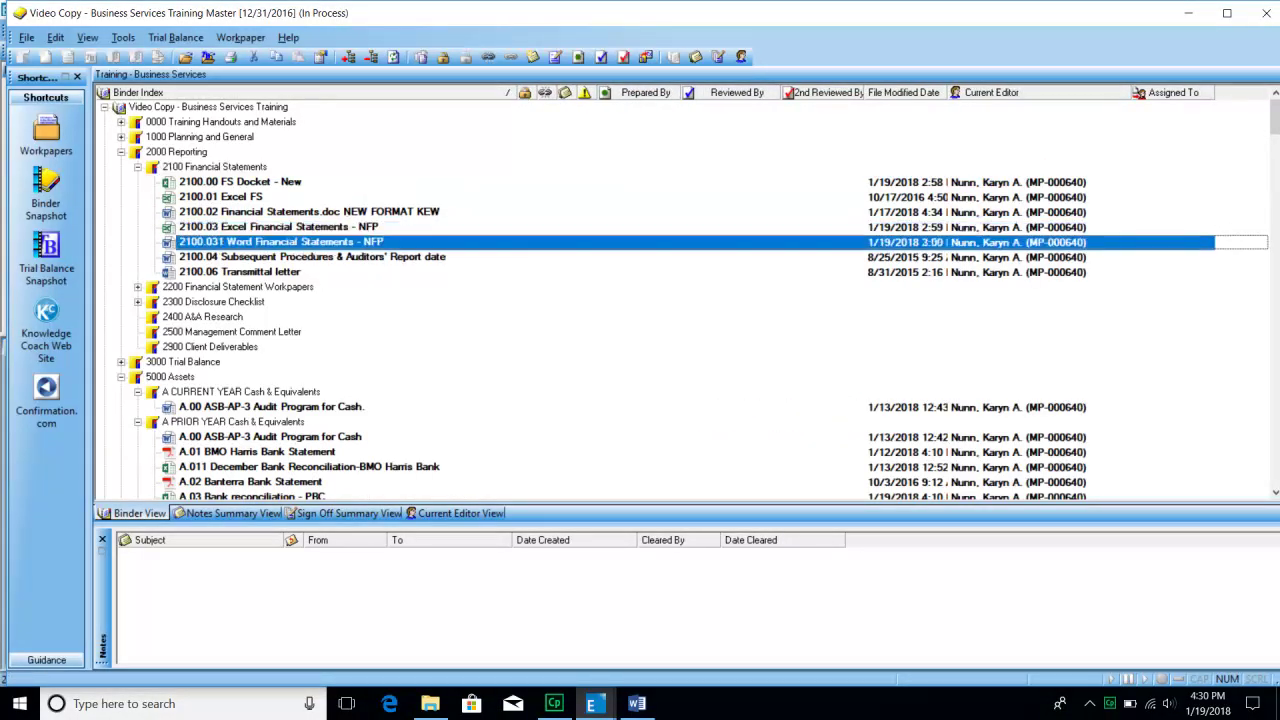
Select the 2100.03 Excel NFP statements, 2100.01 Excel FS and 2100.02 Financial Statements.doc NEW FORMAT KEW workpapers in turn.
left_click(279, 227)
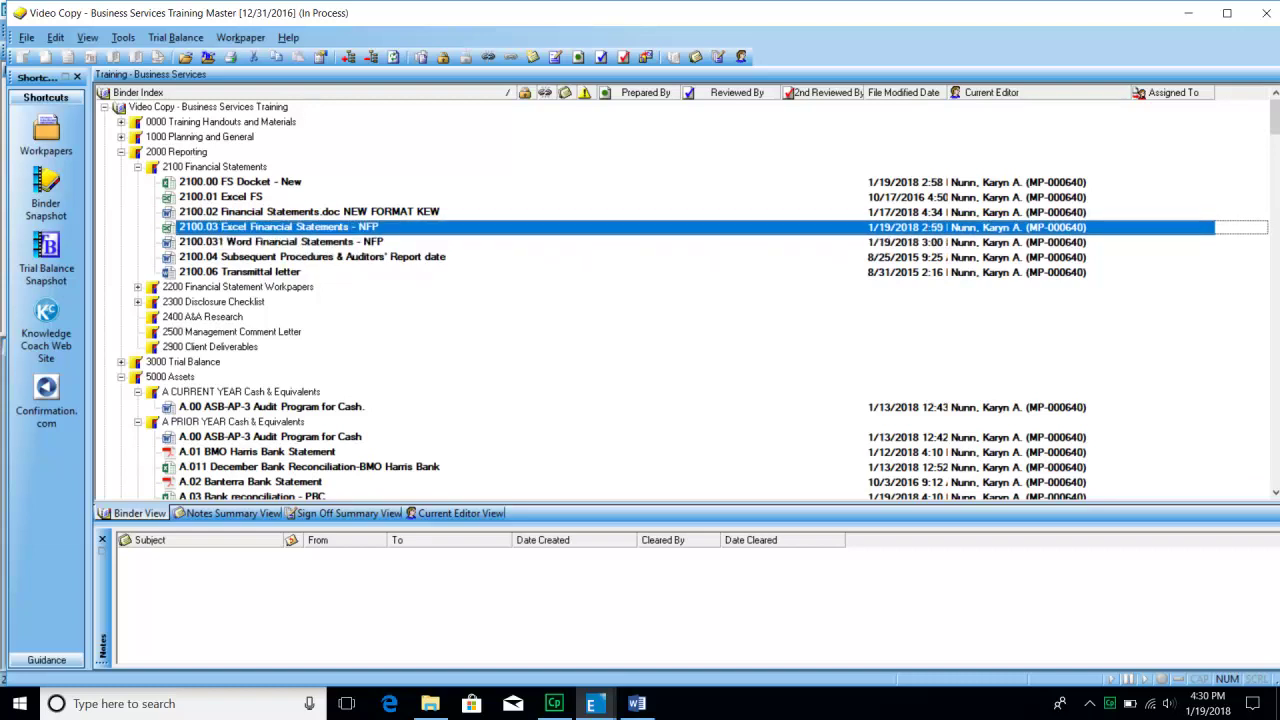
left_click(246, 197)
left_click(308, 212)
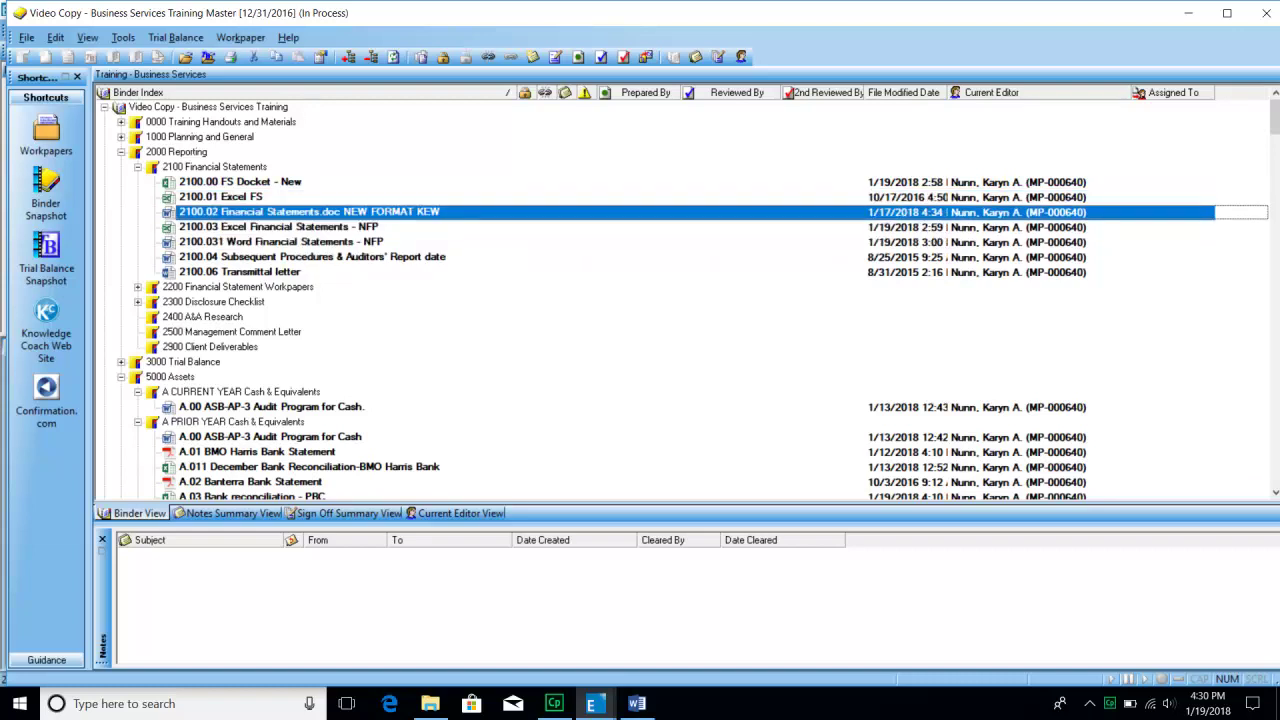
Open the 2100.00 FS Docket - New workpaper with its links updated, and go through the client name, binder ID, period end date and client number fields.
left_click(240, 182)
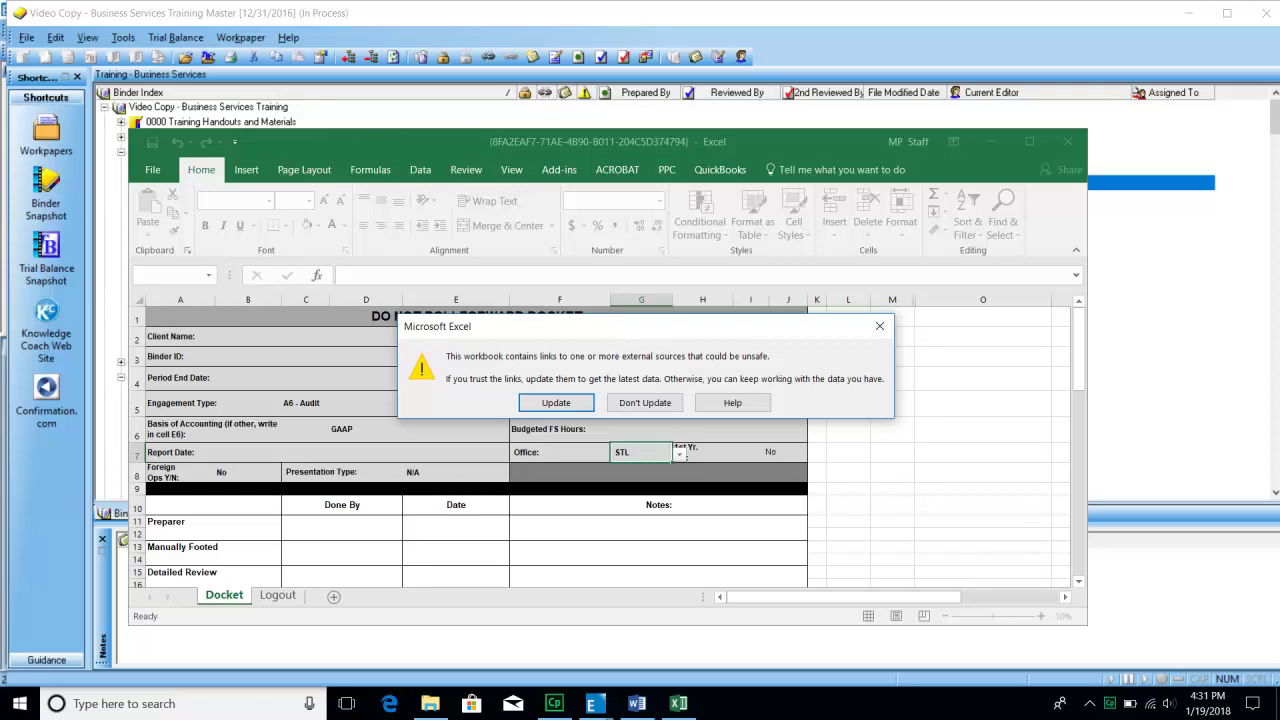
key("Return")
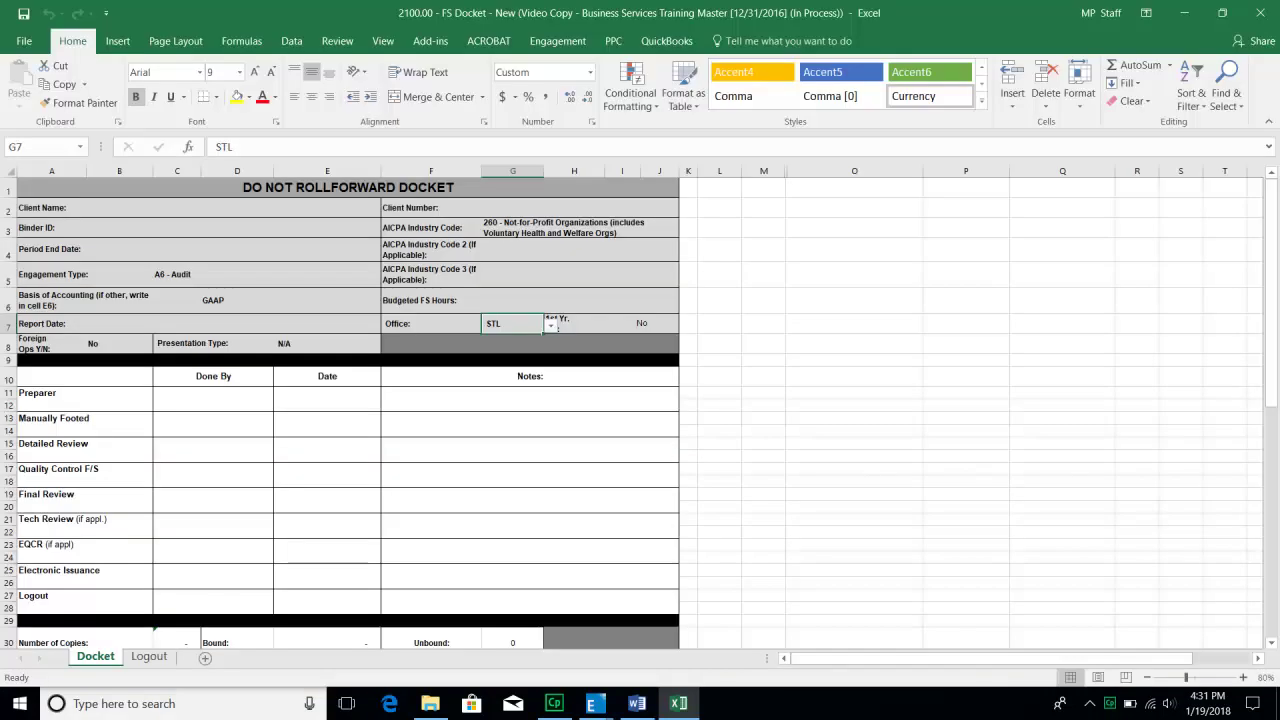
left_click(233, 208)
left_click(233, 228)
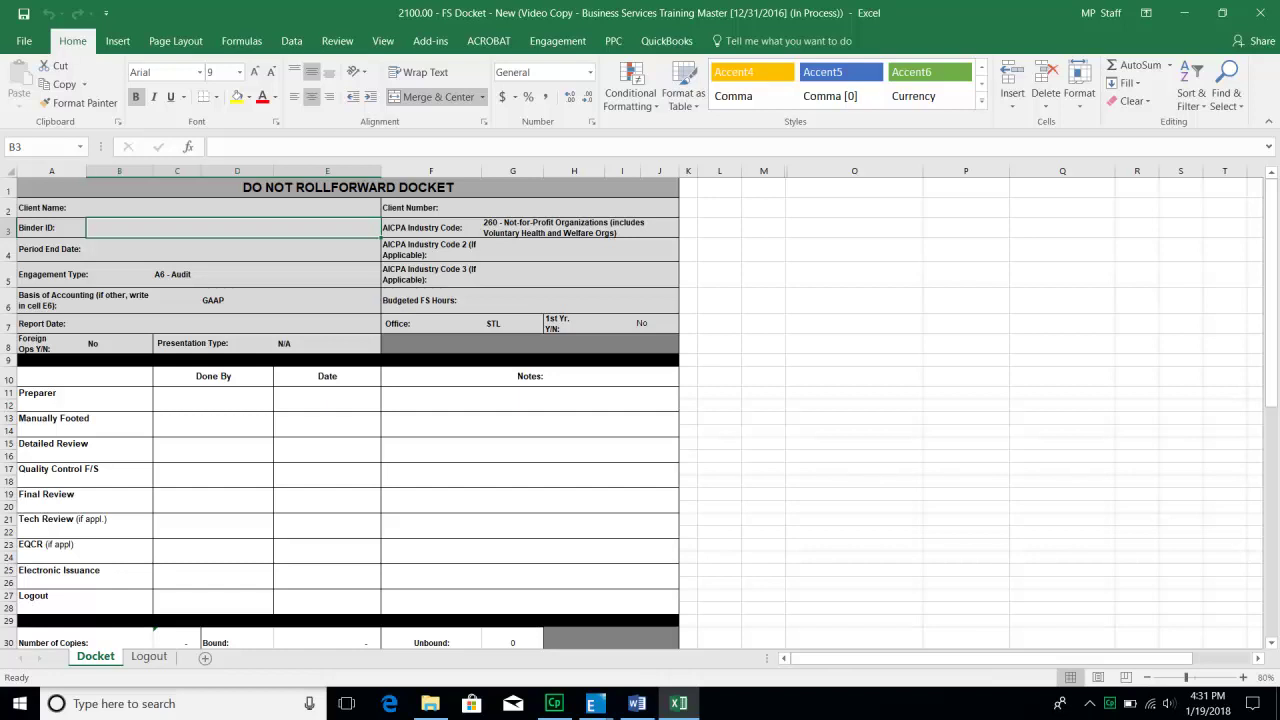
left_click(267, 250)
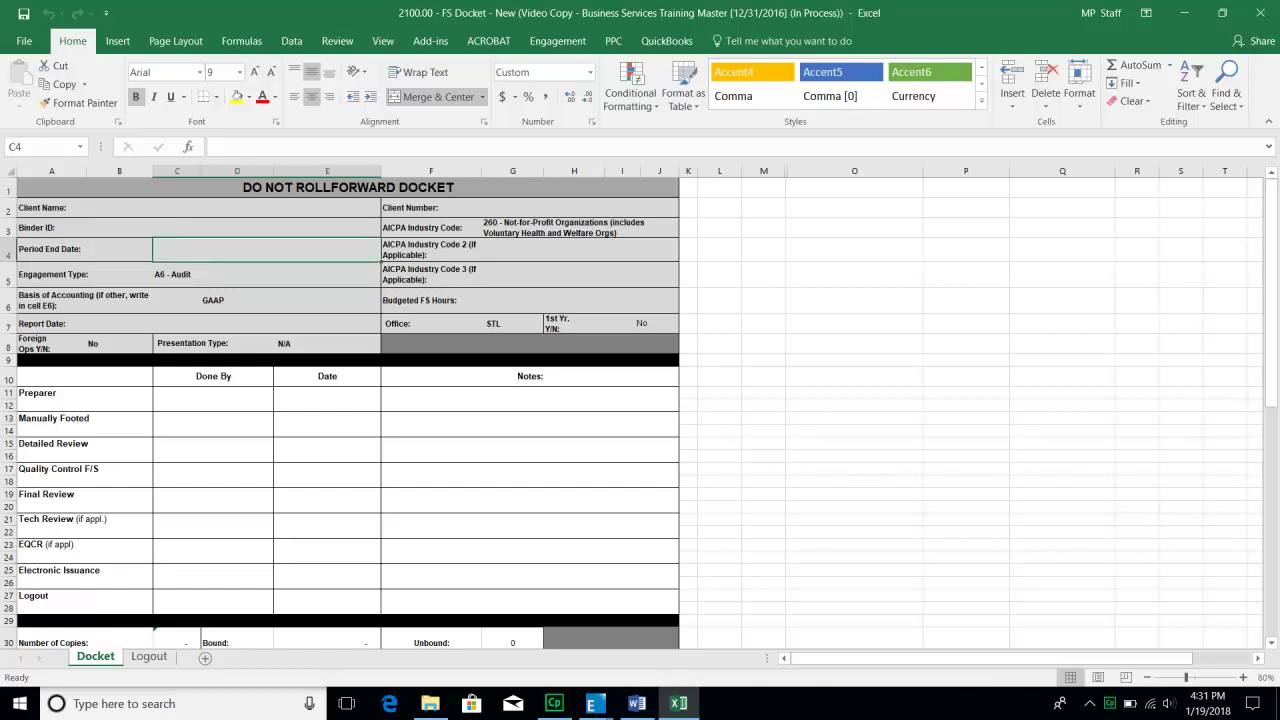
left_click(580, 208)
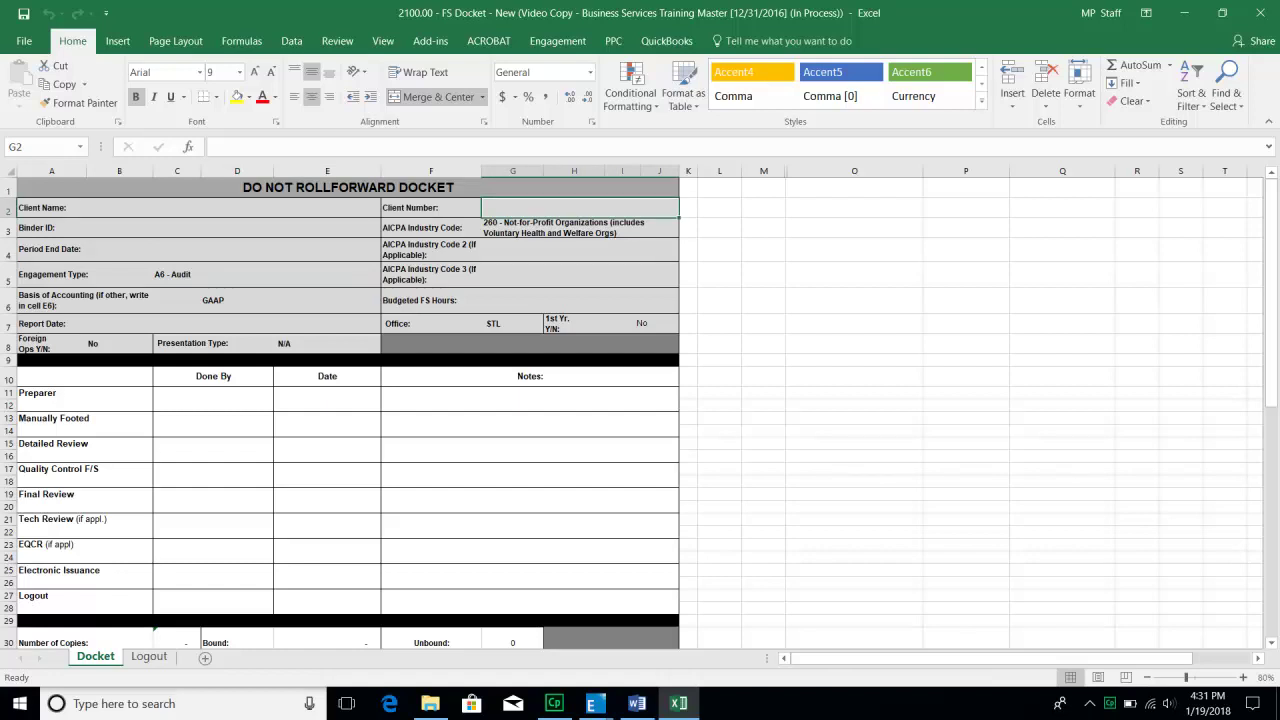
Check the docket's AICPA Industry Code choices and pick 260 - Not-for-Profit Organizations.
left_click(580, 228)
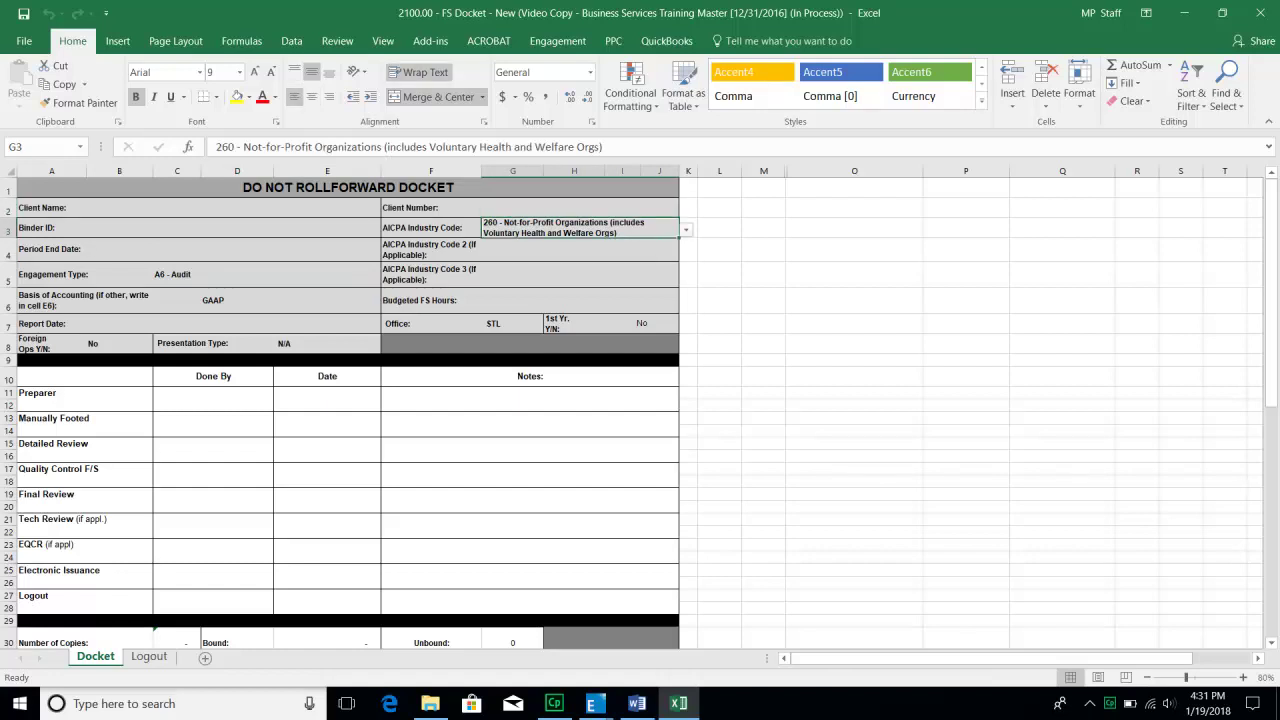
left_click(686, 230)
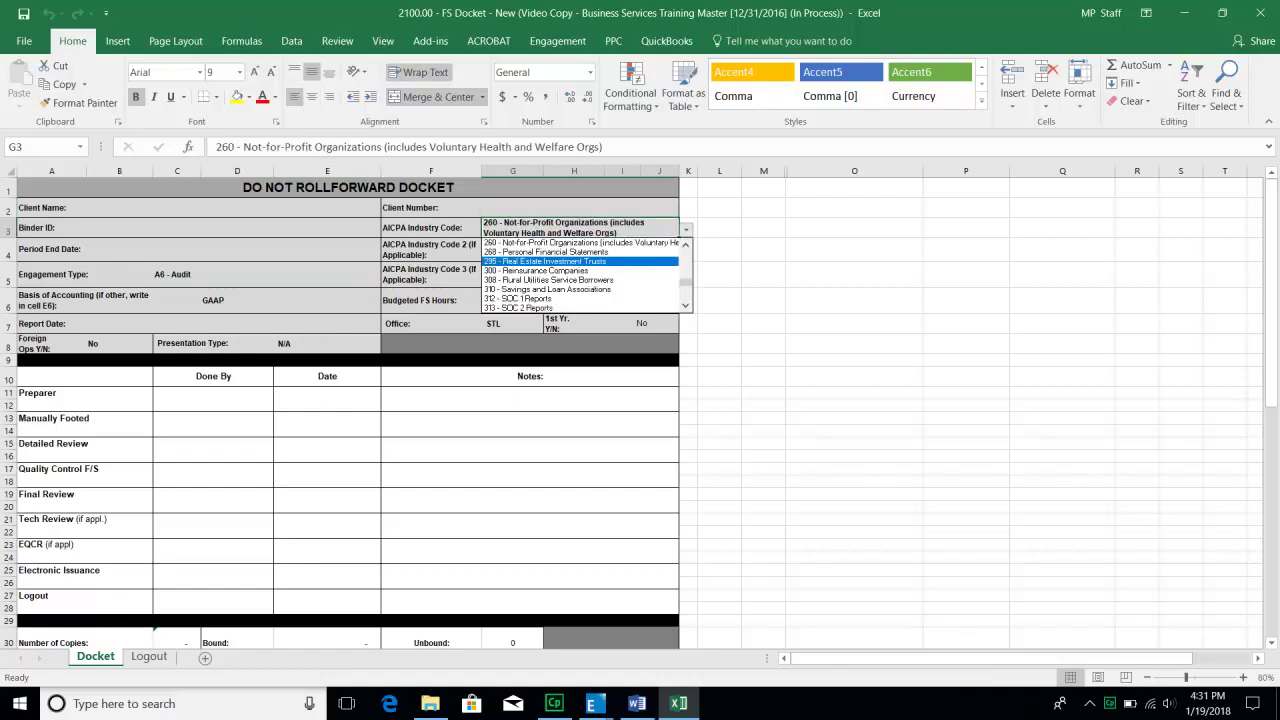
key("Up")
key("Up")
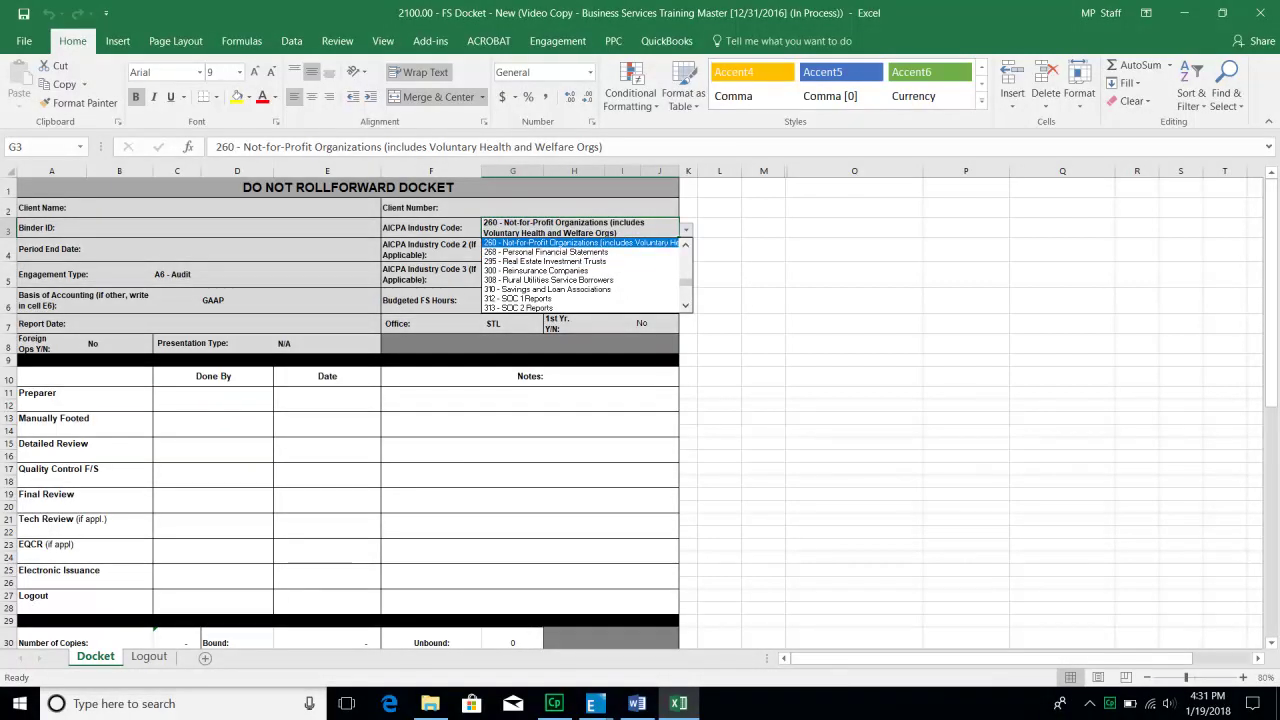
key("Return")
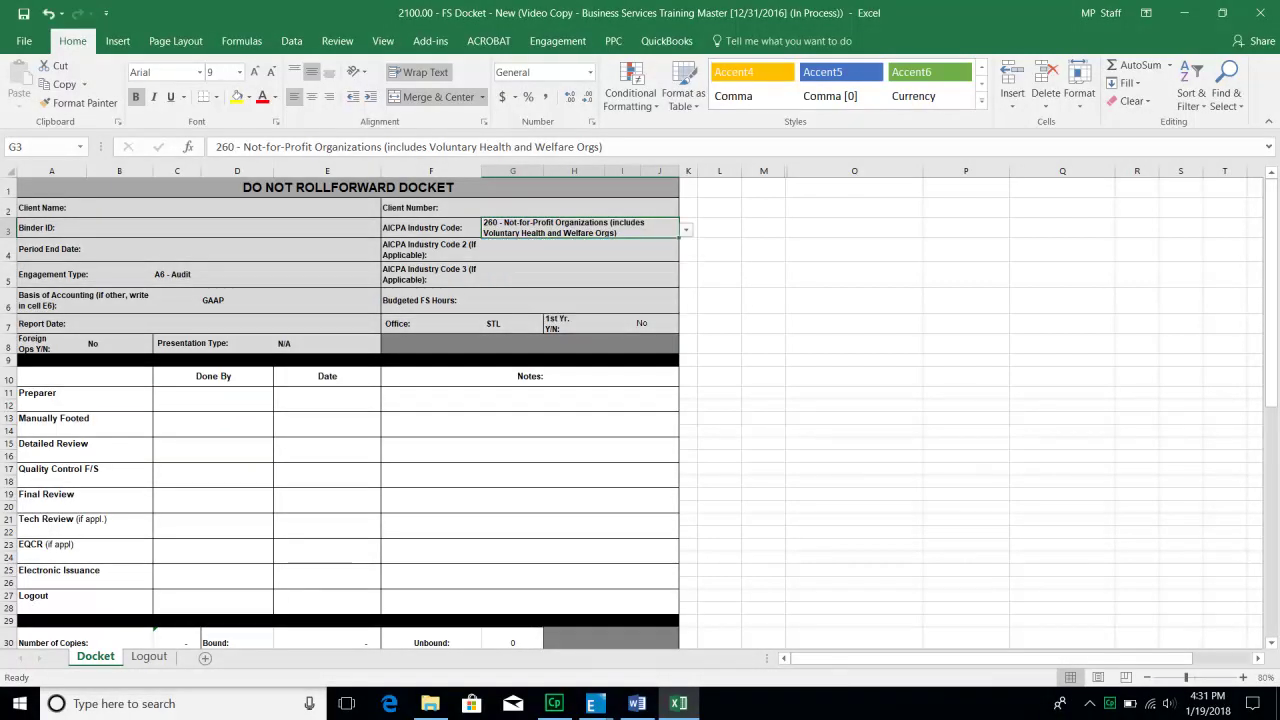
Examine the available choices for the docket's Engagement Type and Basis of Accounting.
left_click(266, 275)
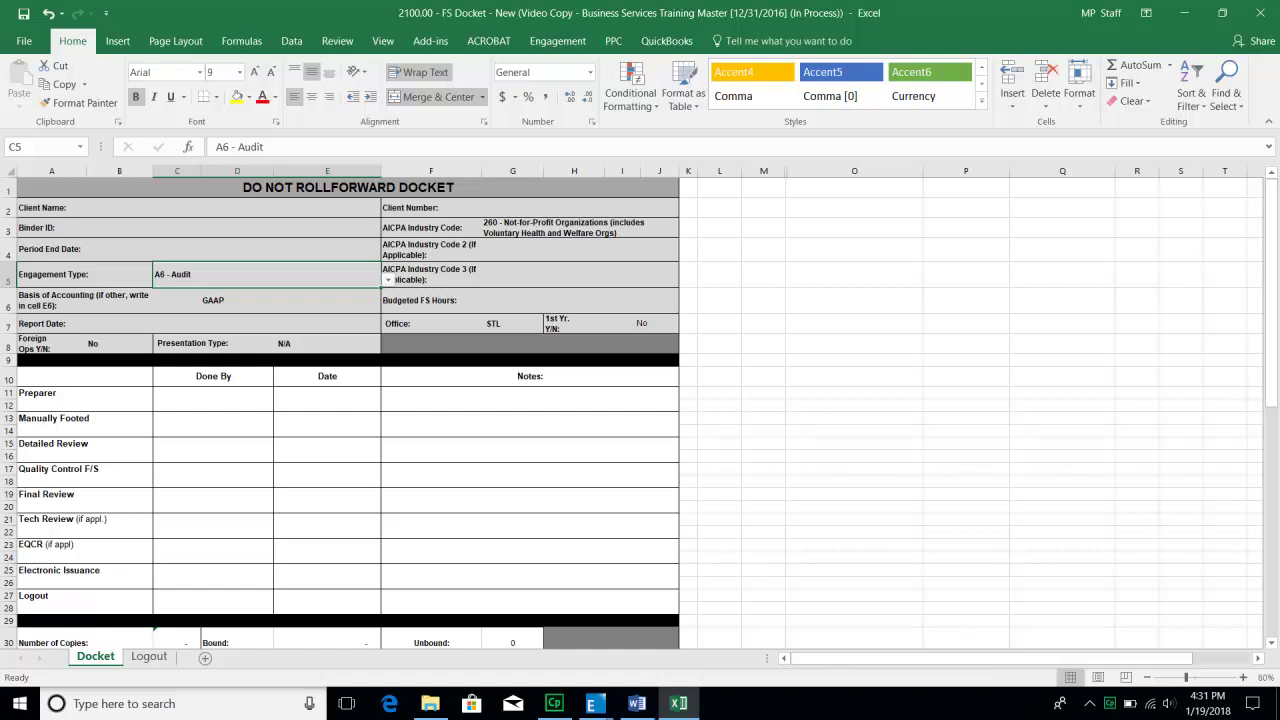
key("alt+Down")
key("Escape")
left_click(213, 301)
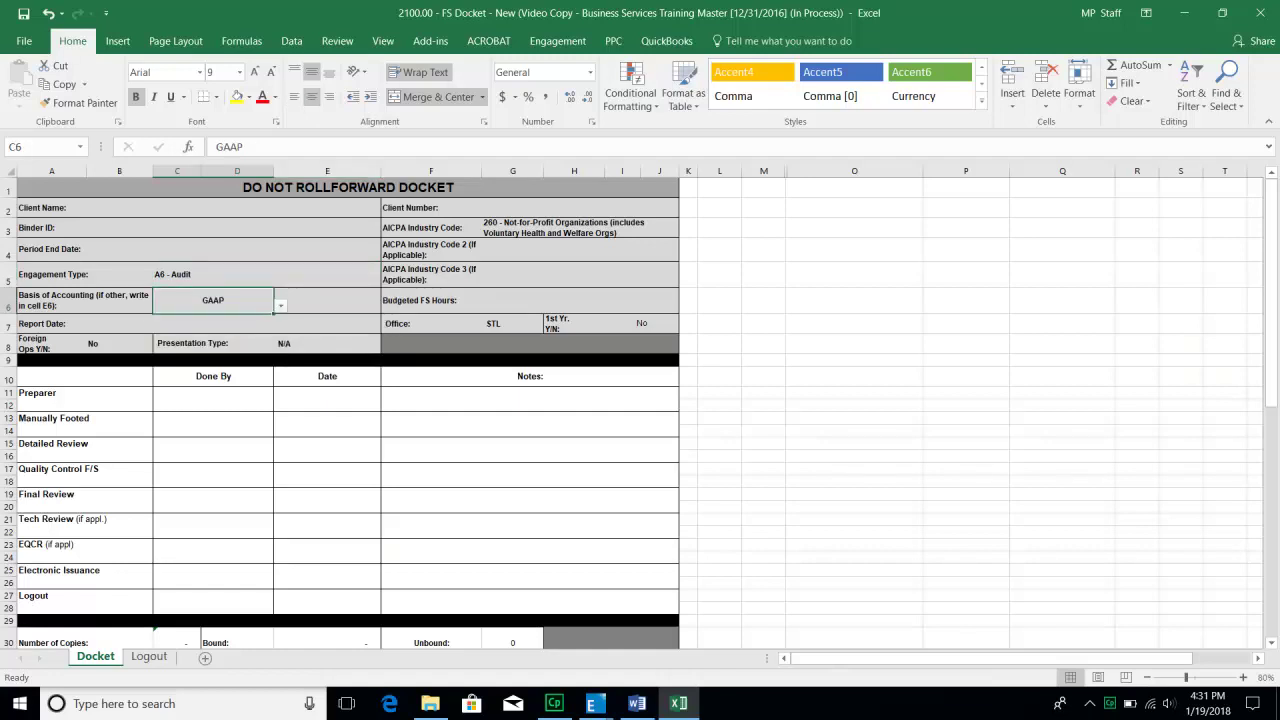
key("alt+Down")
key("Escape")
key("Tab")
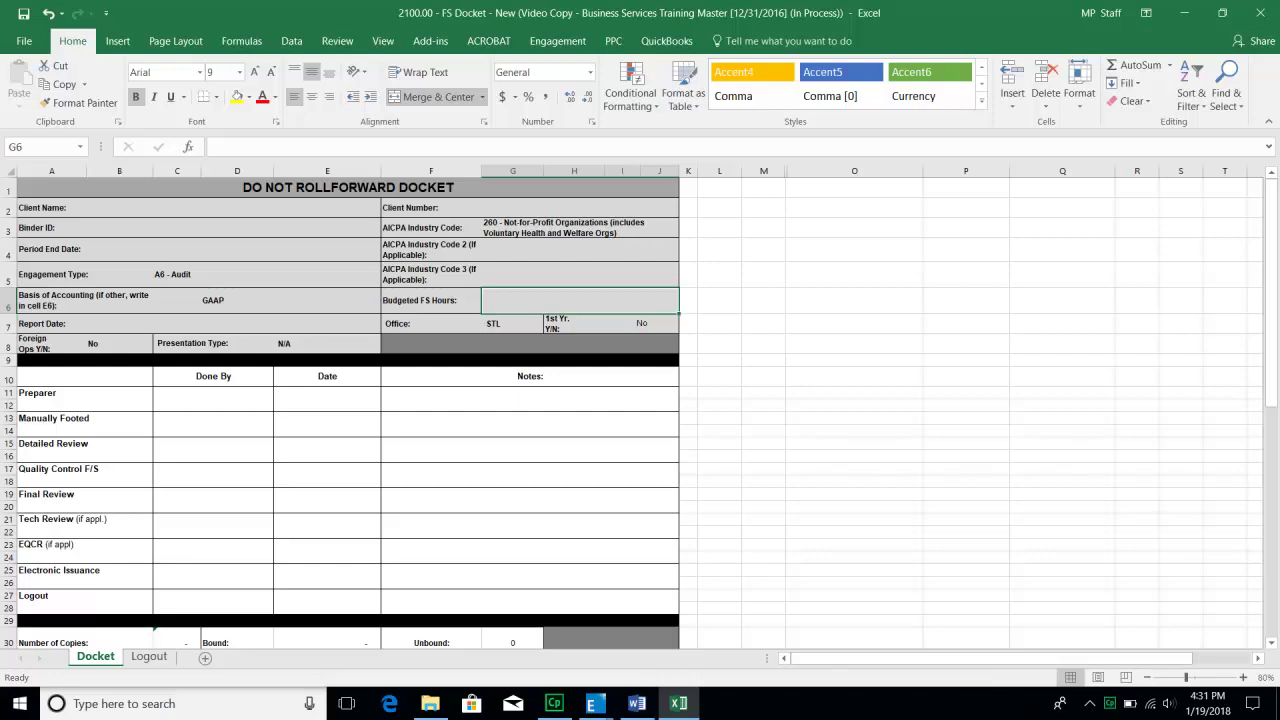
Go through the docket's Report Date, Office and 1st Yr. fields, checking which offices can be chosen.
key("Tab")
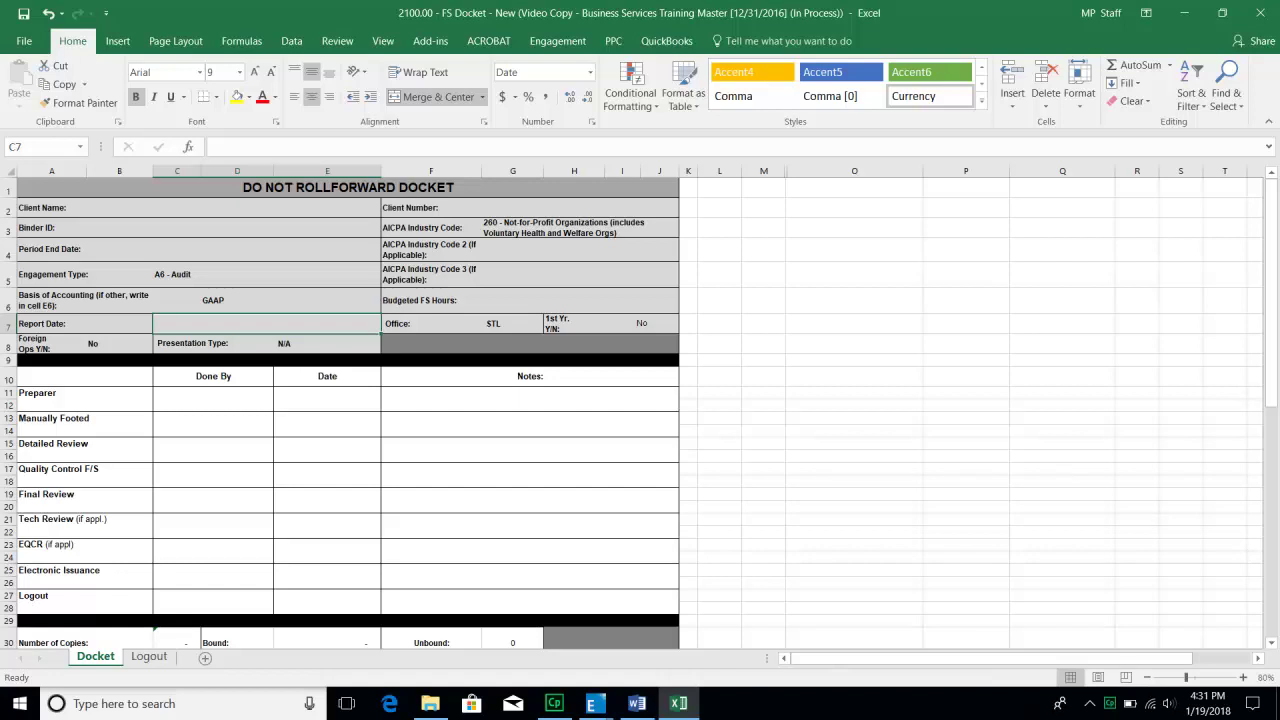
left_click(512, 324)
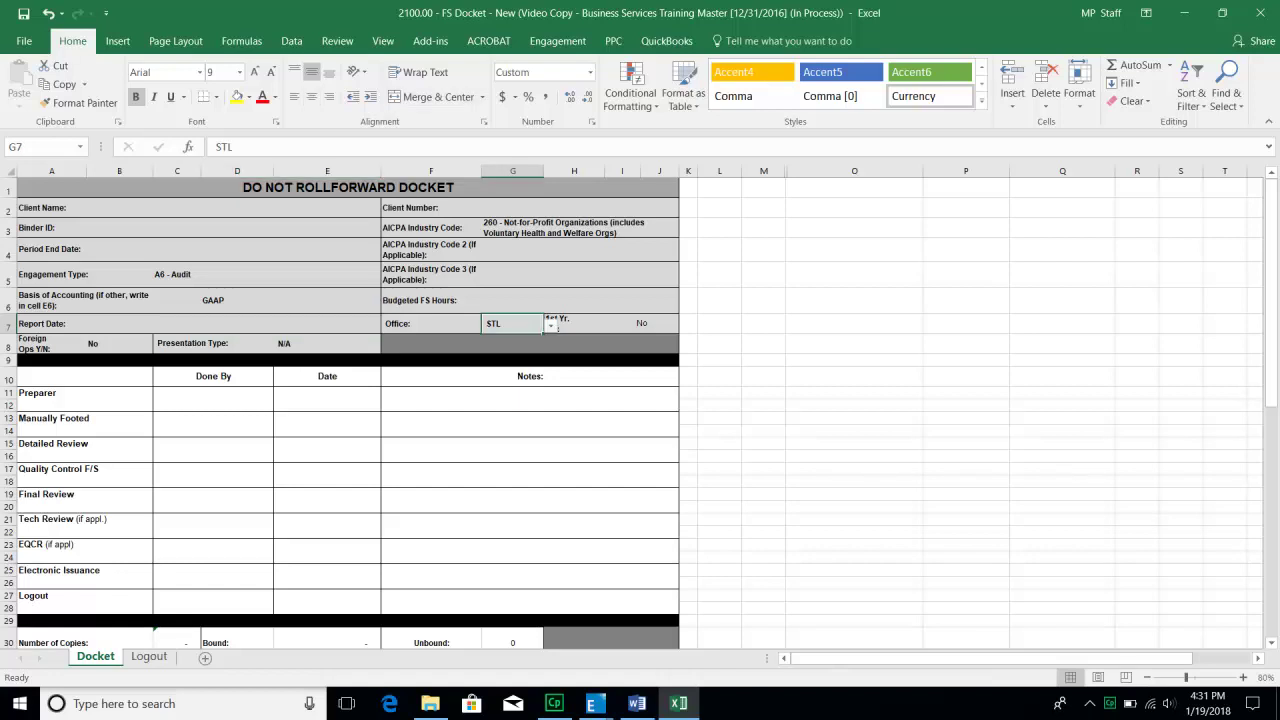
left_click(550, 326)
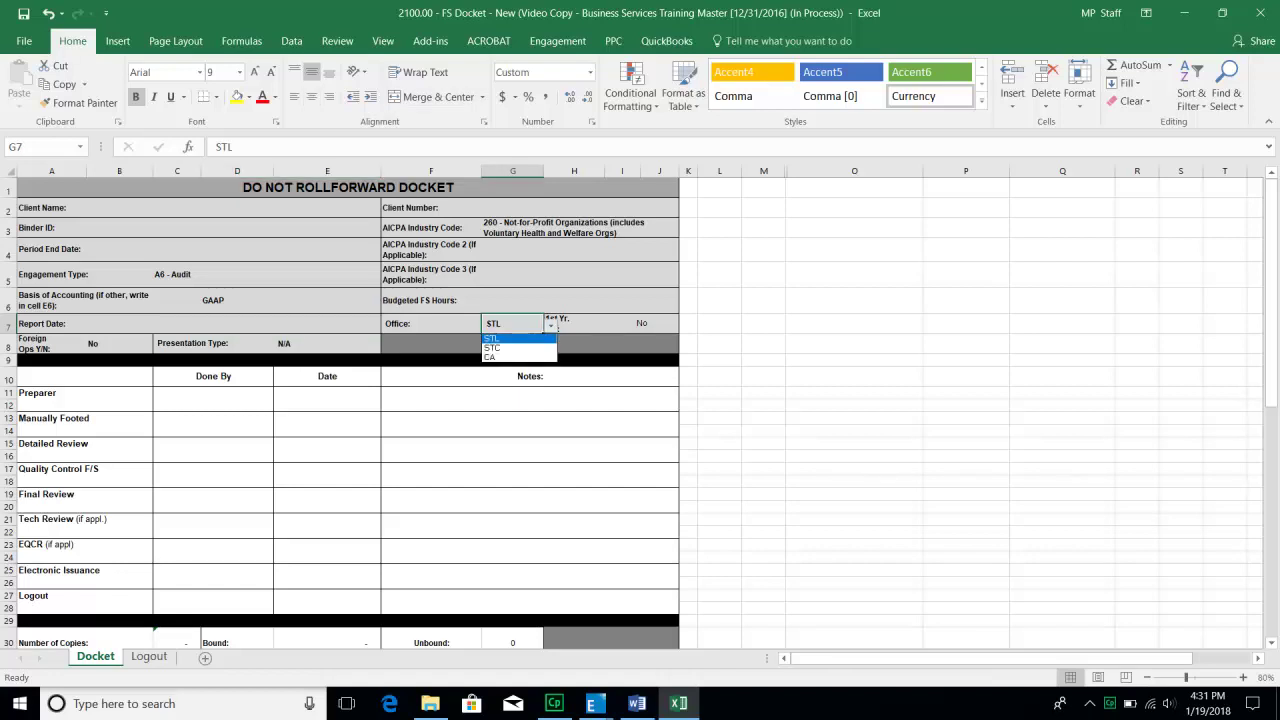
left_click(550, 326)
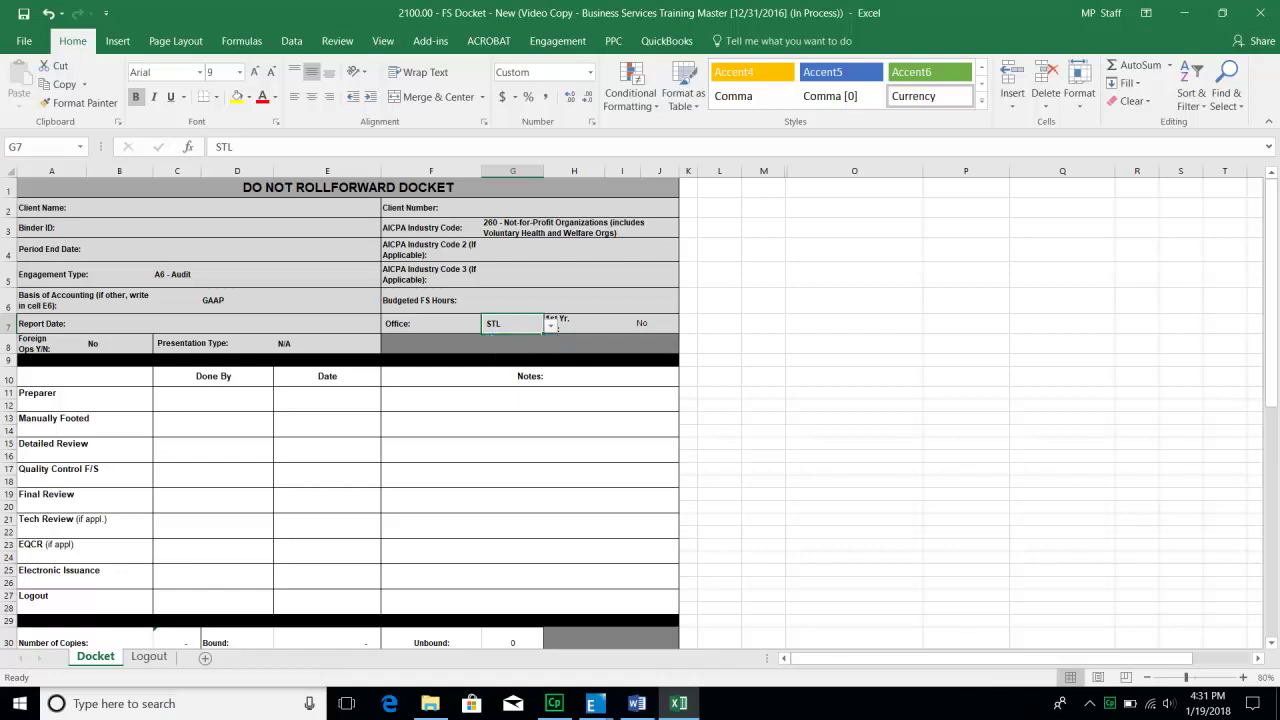
left_click(641, 324)
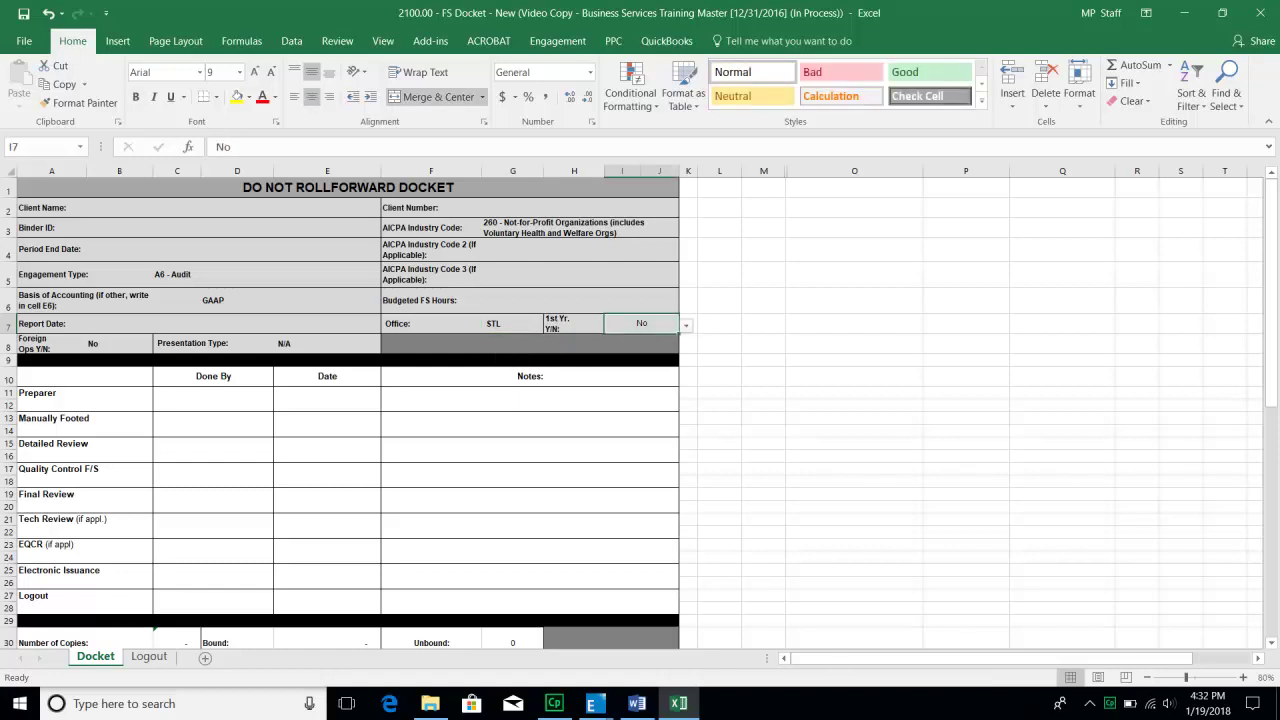
Check the docket's Foreign Ops and Presentation Type choices, picking No and N/A.
key("Tab")
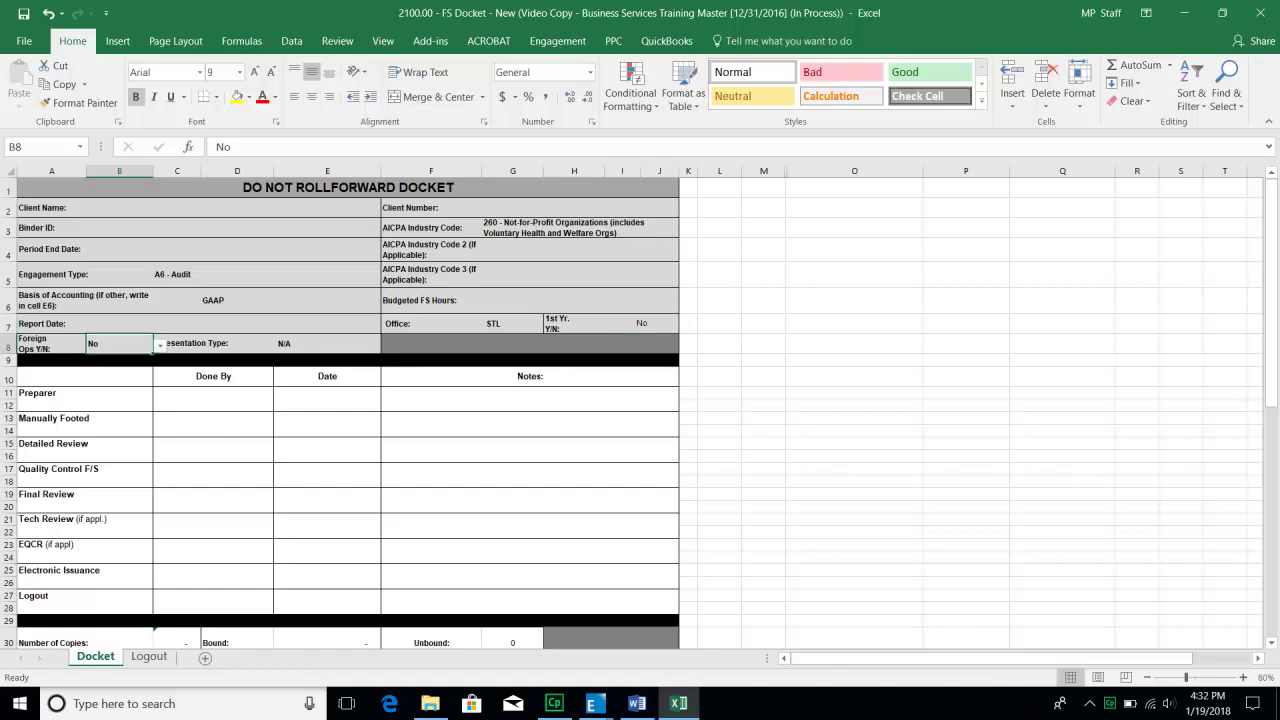
key("alt+Down")
key("Return")
key("Tab")
key("alt+Down")
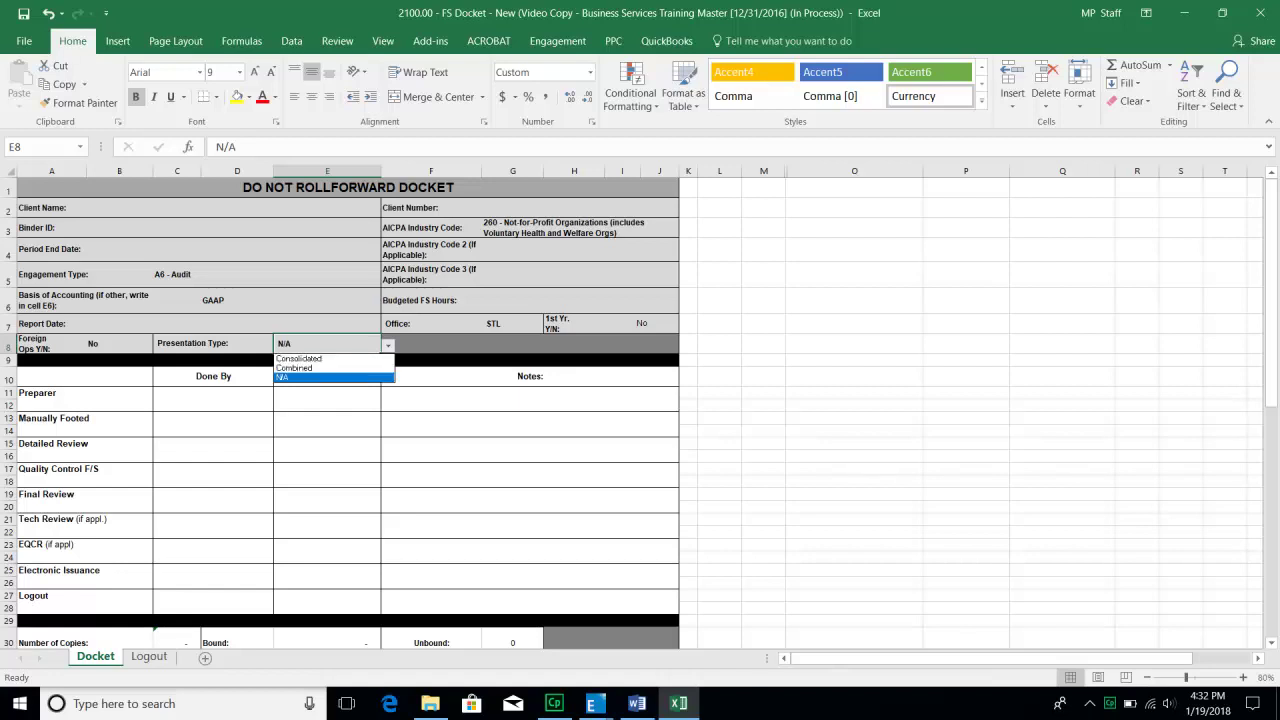
key("Return")
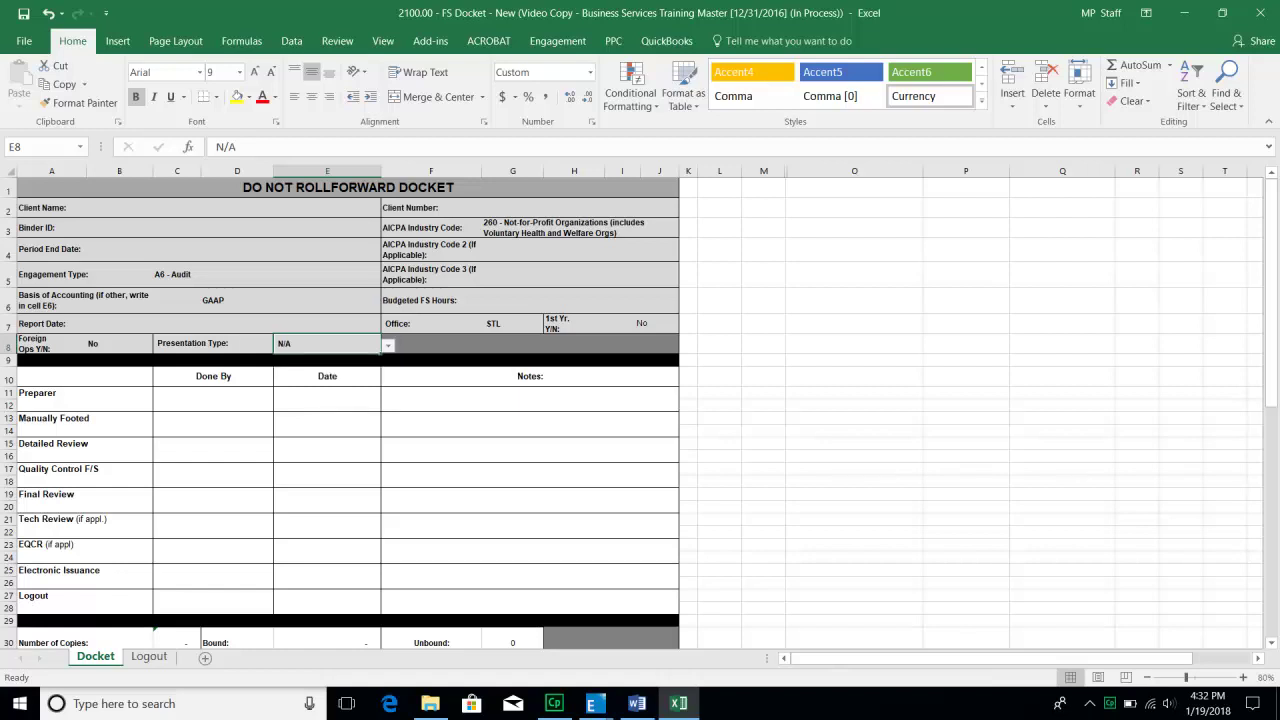
Review the docket's Preparer and Manually Footed sign-off rows down to the delivery instructions, and close the workbook without saving.
left_click(213, 399)
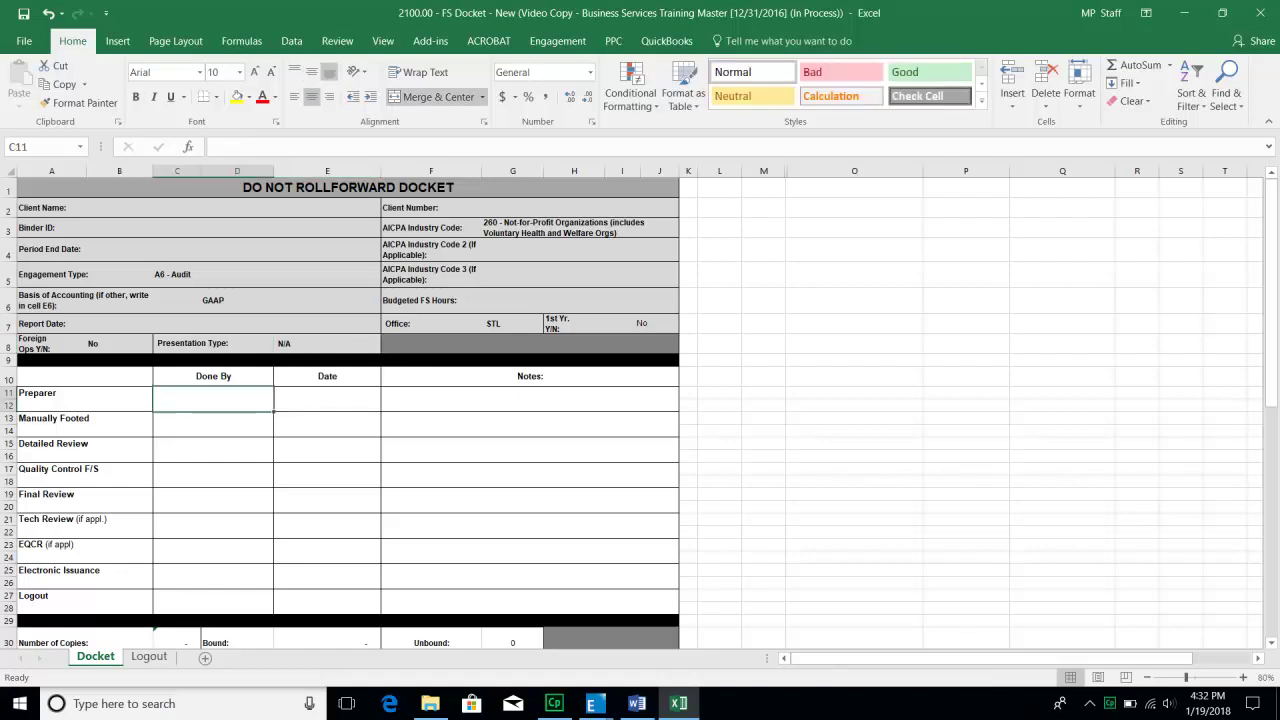
left_click(327, 399)
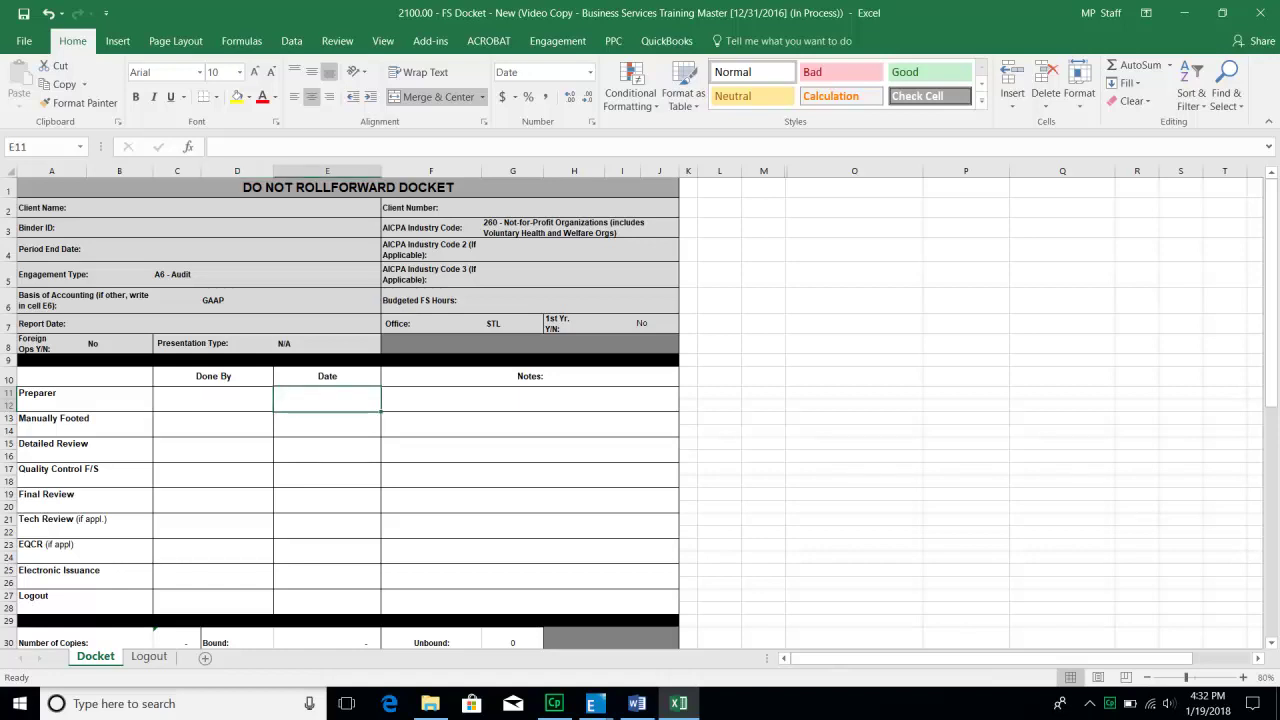
left_click(213, 424)
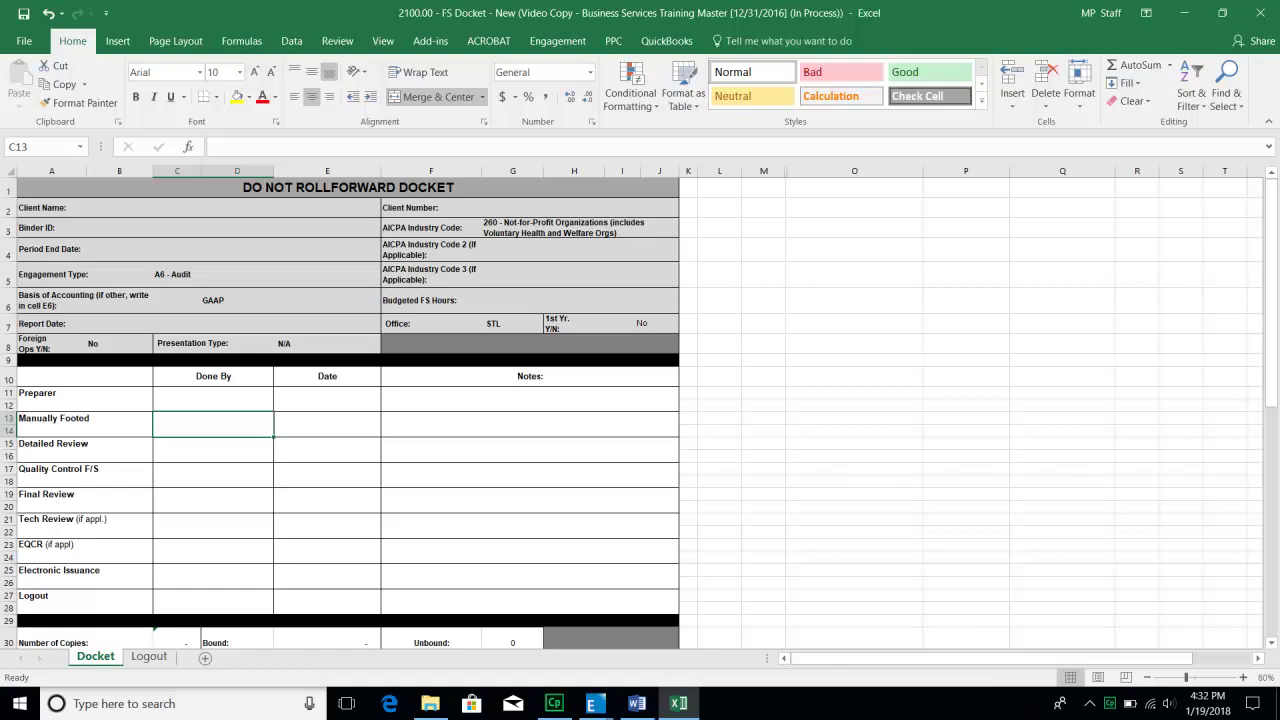
scroll(229, 423, "down", 1)
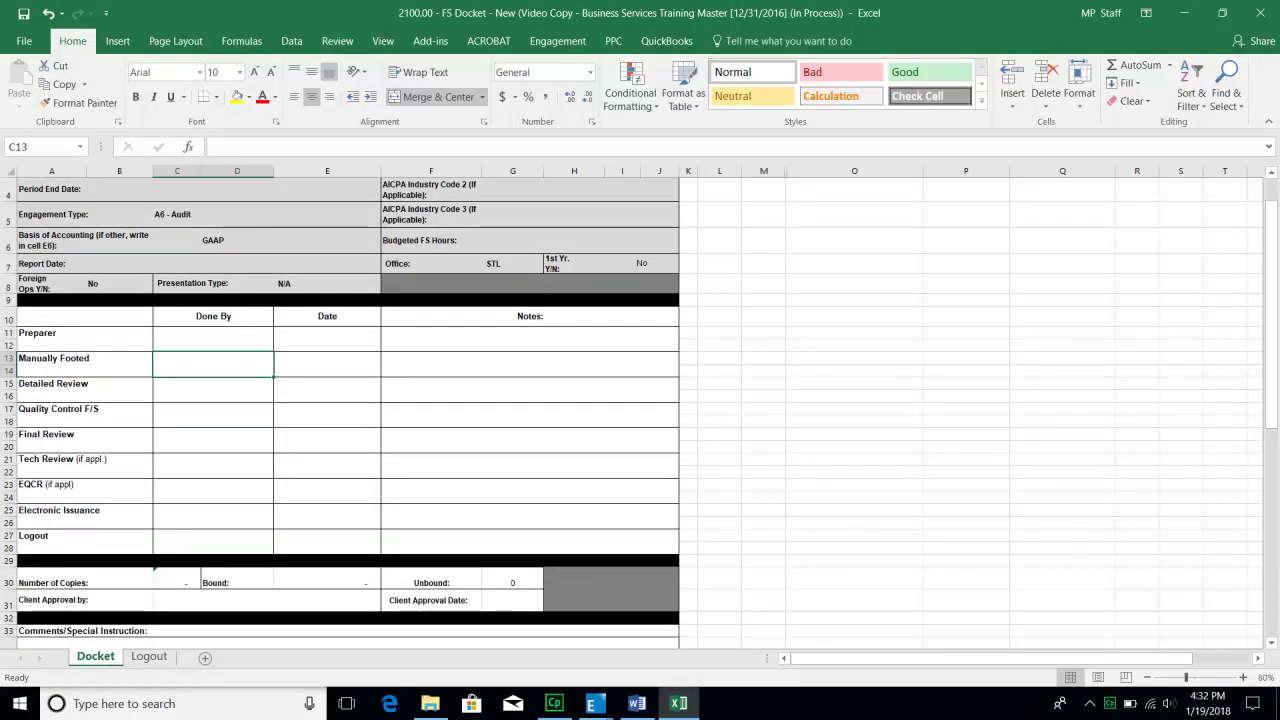
scroll(229, 420, "down", 3)
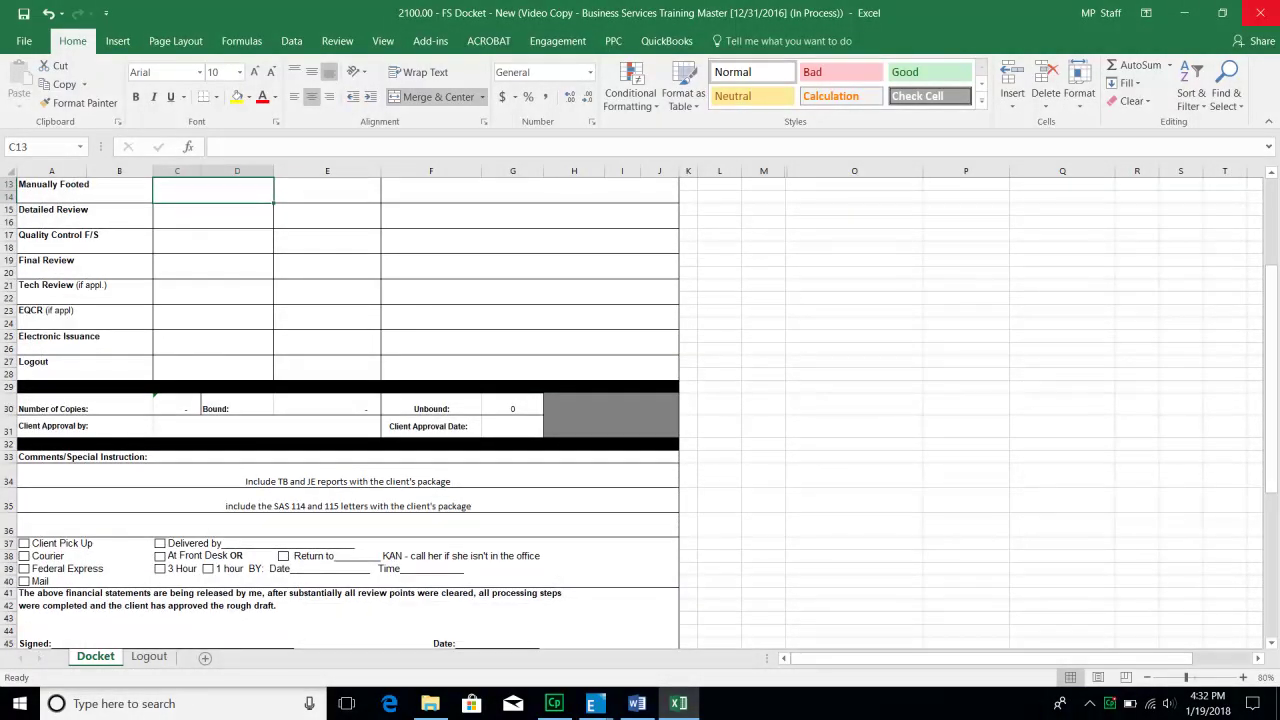
left_click(1260, 13)
key("n")
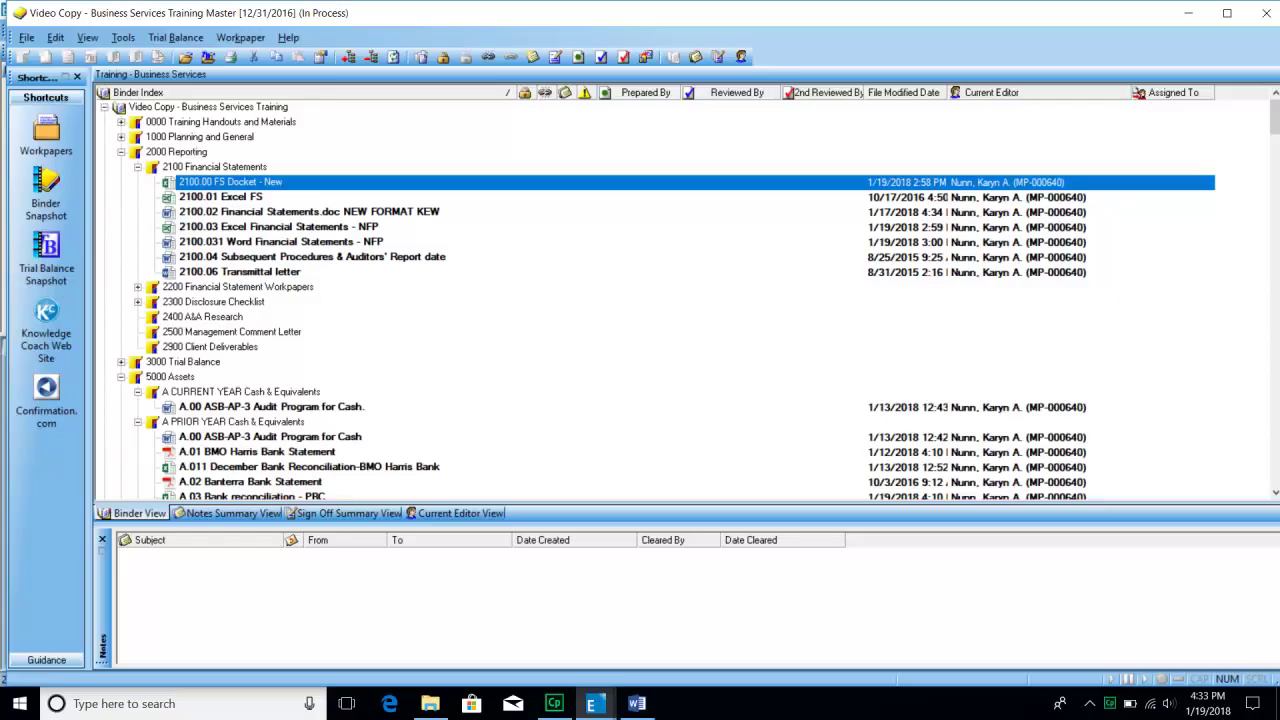
Expand 2200 Financial Statement Workpapers and 2300 Disclosure Checklist, selecting workpaper 2200.01 Summary of Disclosures along the way.
left_click(138, 287)
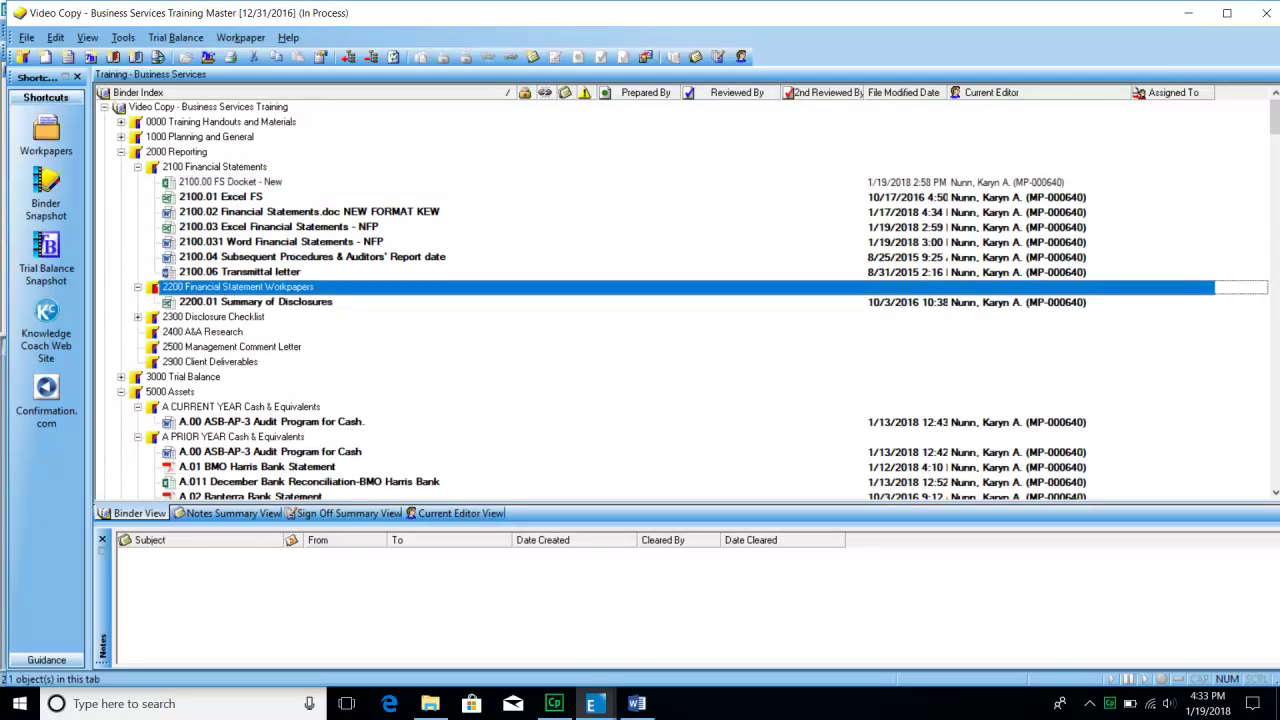
left_click(255, 302)
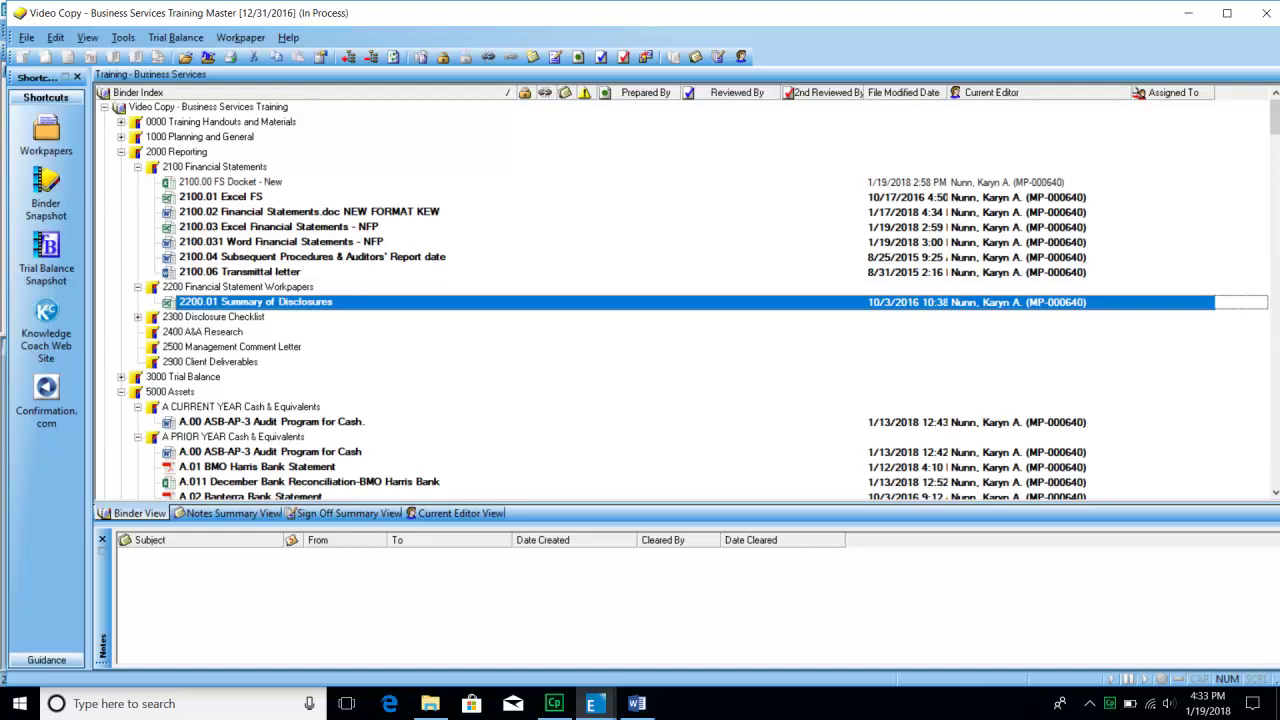
left_click(138, 317)
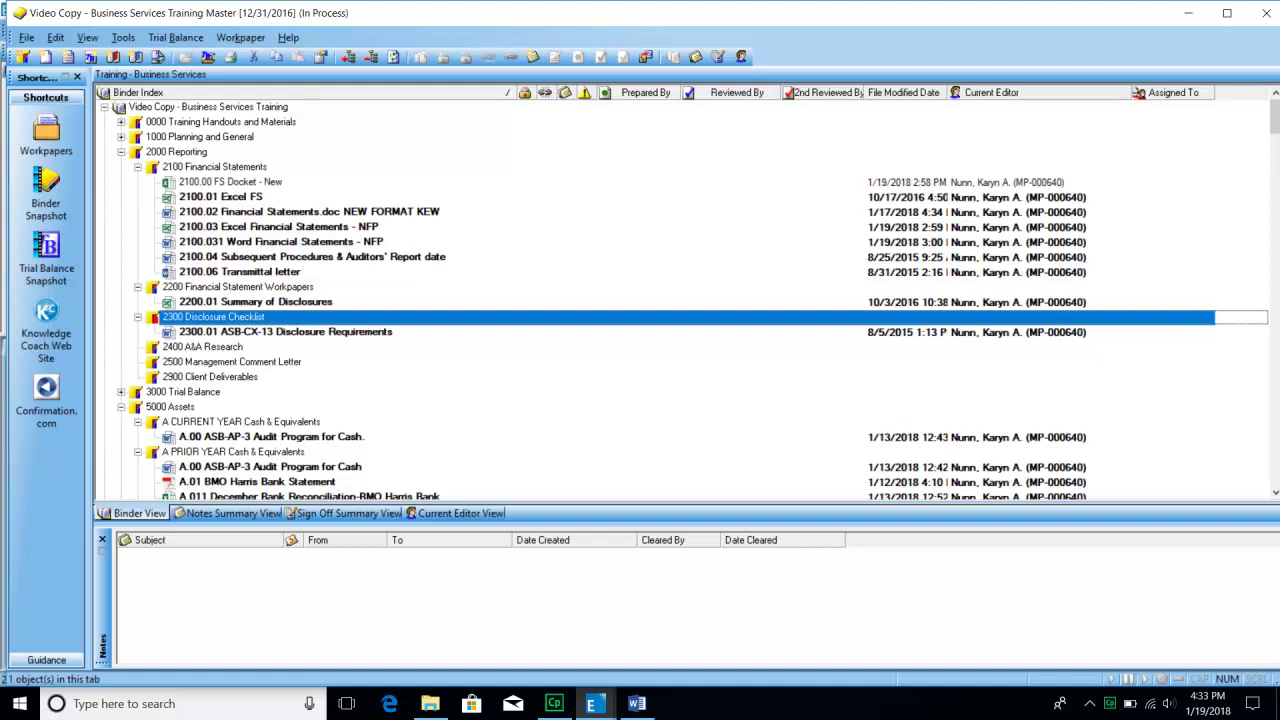
Go through the 2400 A&A Research, 2500 Management Comment Letter and 2900 Client Deliverables sections in turn.
left_click(214, 347)
scroll(214, 347, "down", 2)
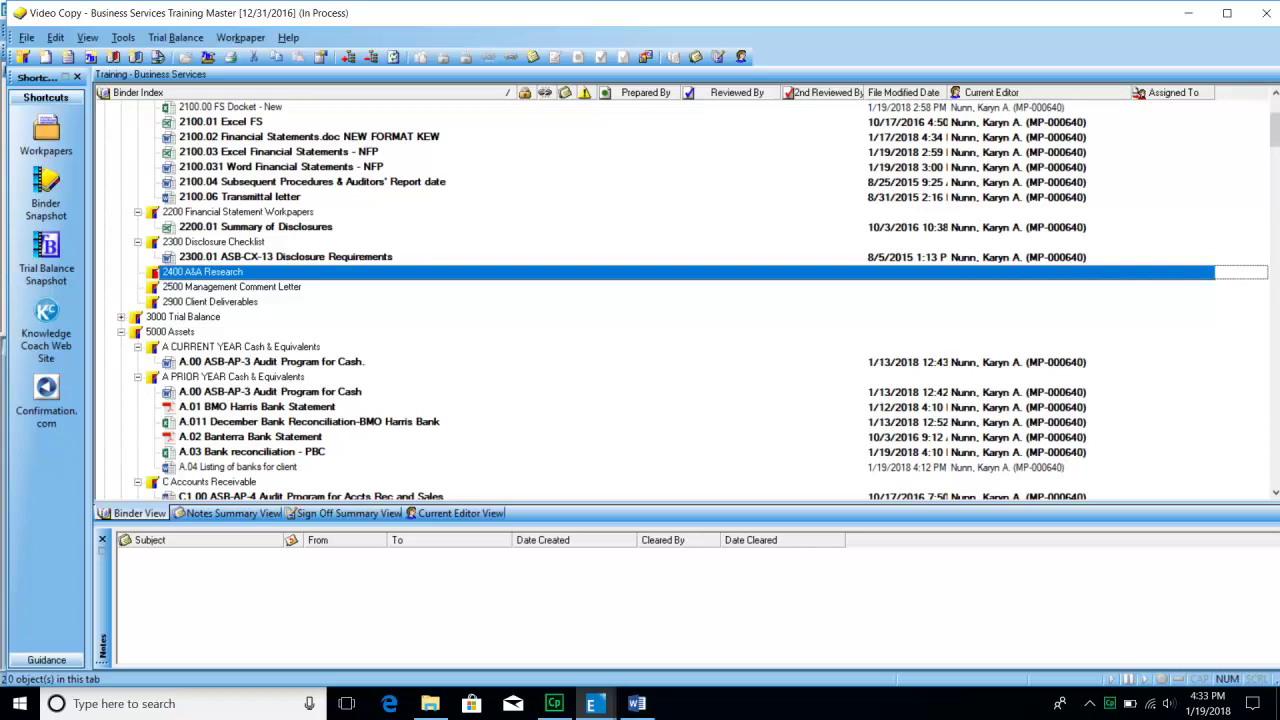
left_click(232, 287)
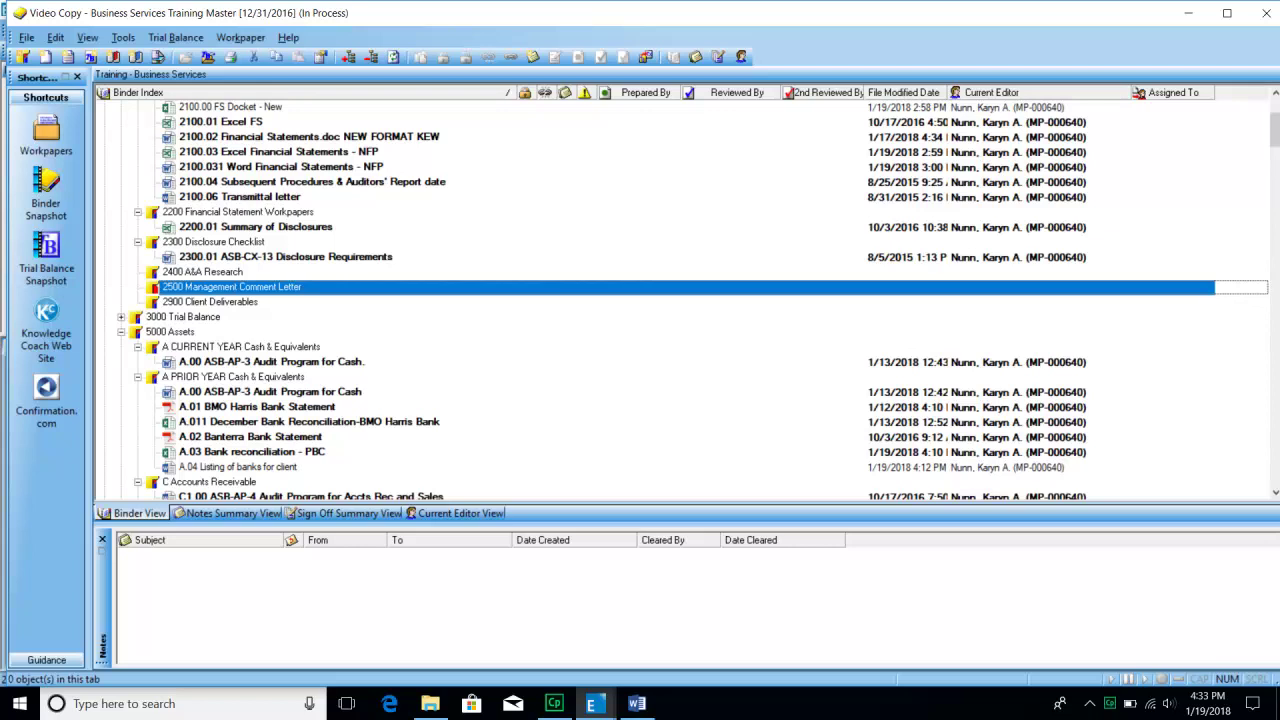
left_click(210, 302)
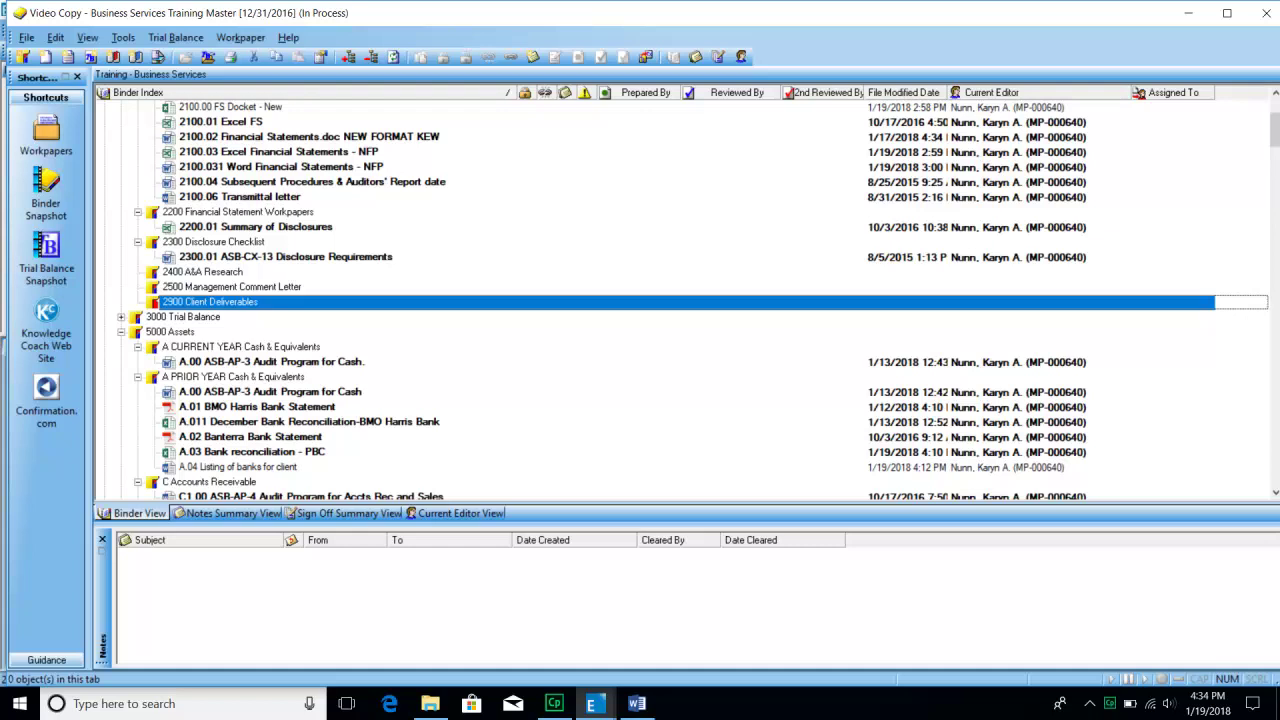
scroll(685, 300, "up", 2)
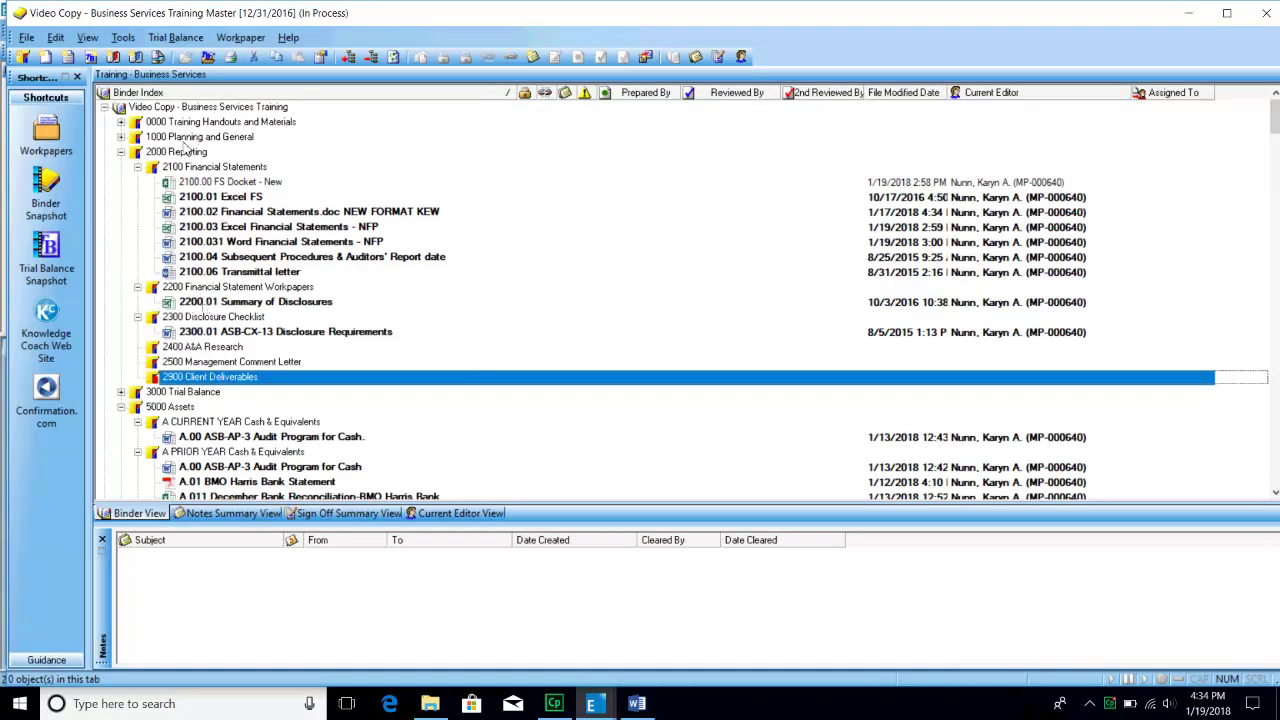
Collapse the 2000 Reporting section and expand 3000 Trial Balance.
left_click(121, 152)
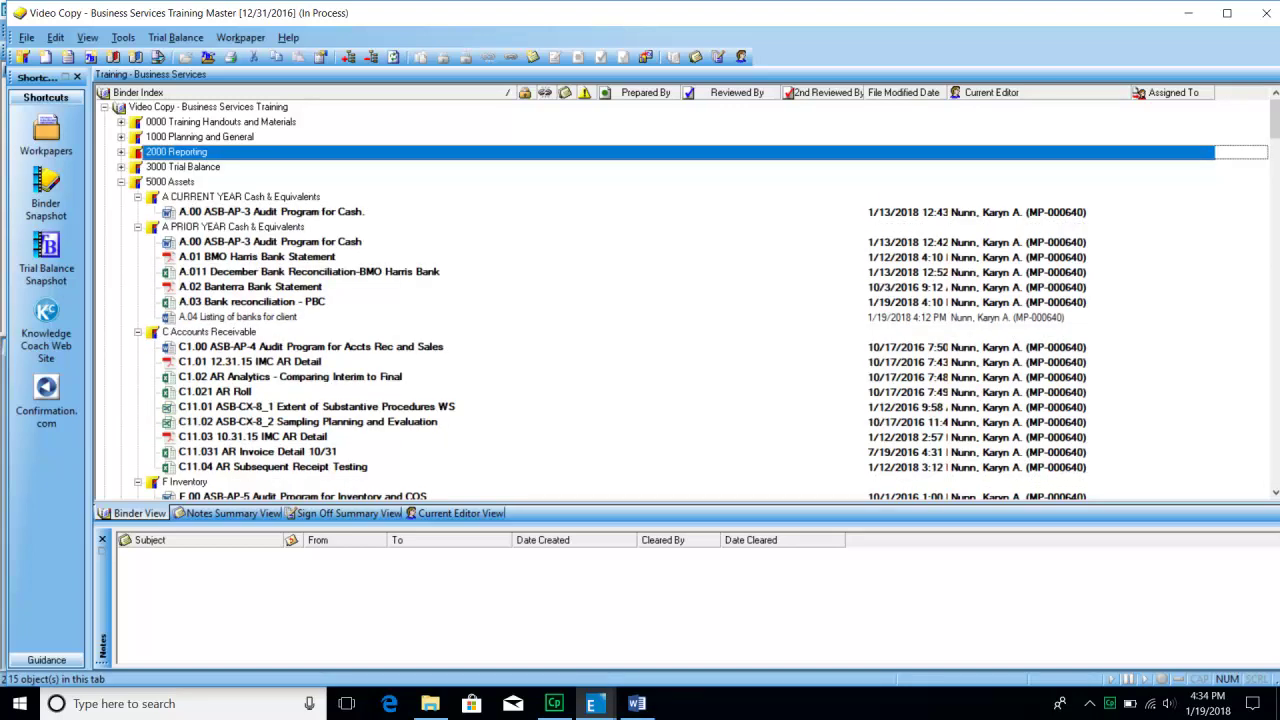
key("Down")
key("Right")
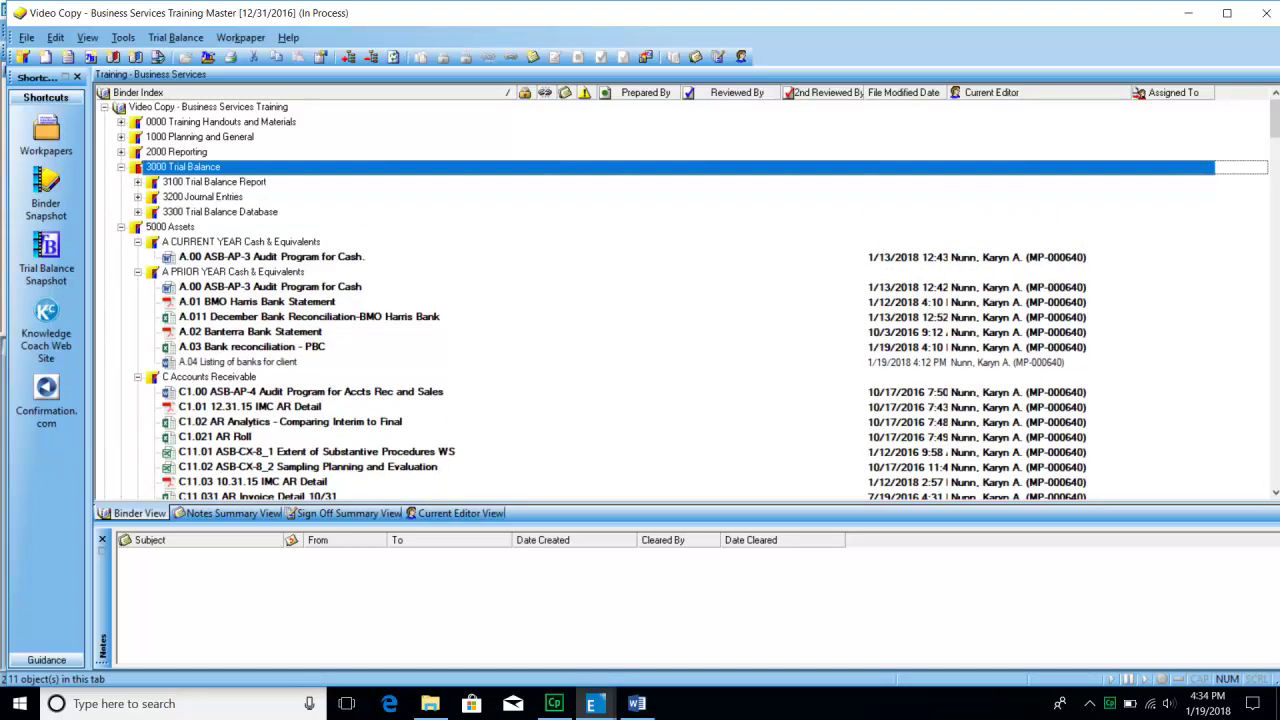
Expand 3300 Trial Balance Database and go between its trial balances 3300.01 TB and 3300.011 TB - NFP.
key("Down")
key("Down")
key("Down")
key("Right")
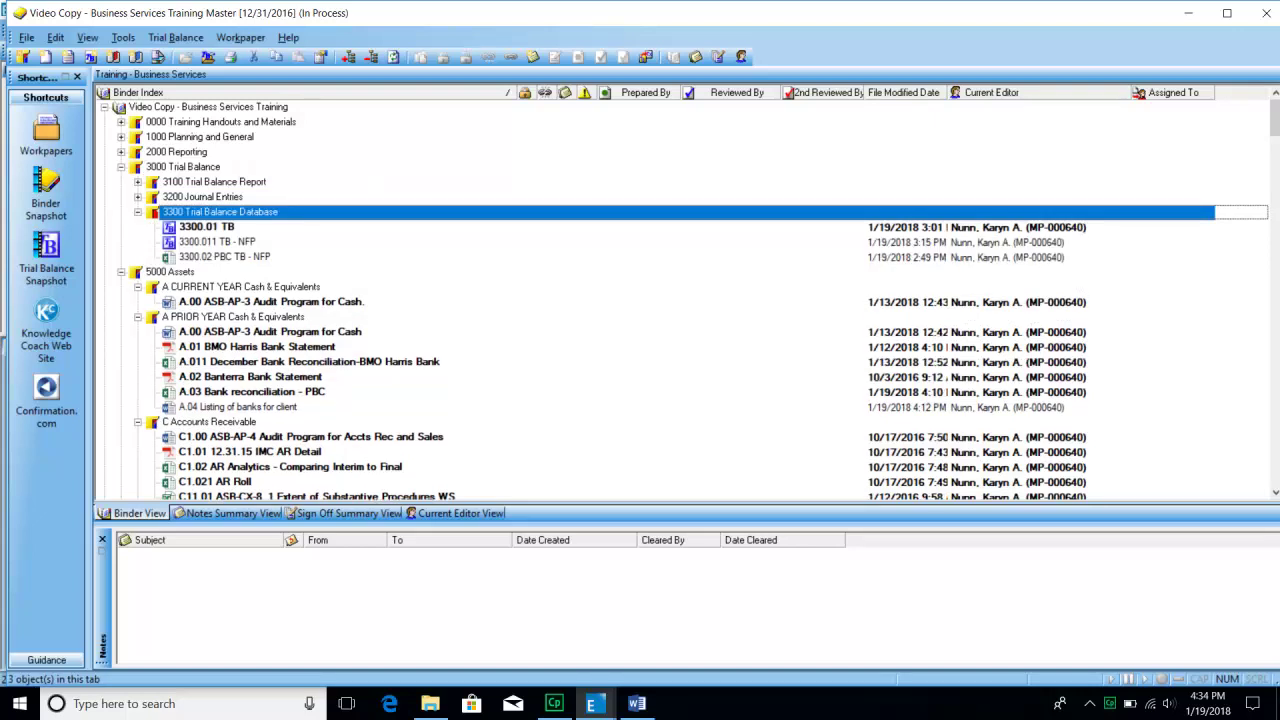
key("Down")
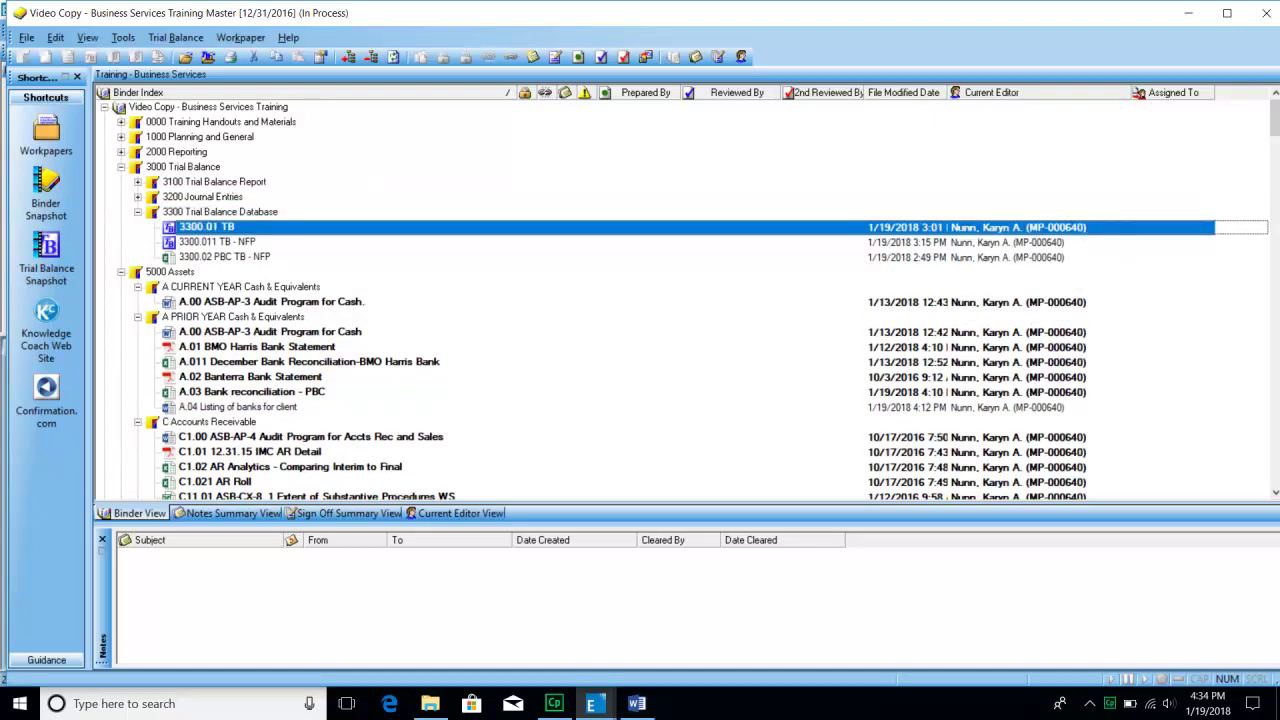
key("Down")
key("Up")
key("Down")
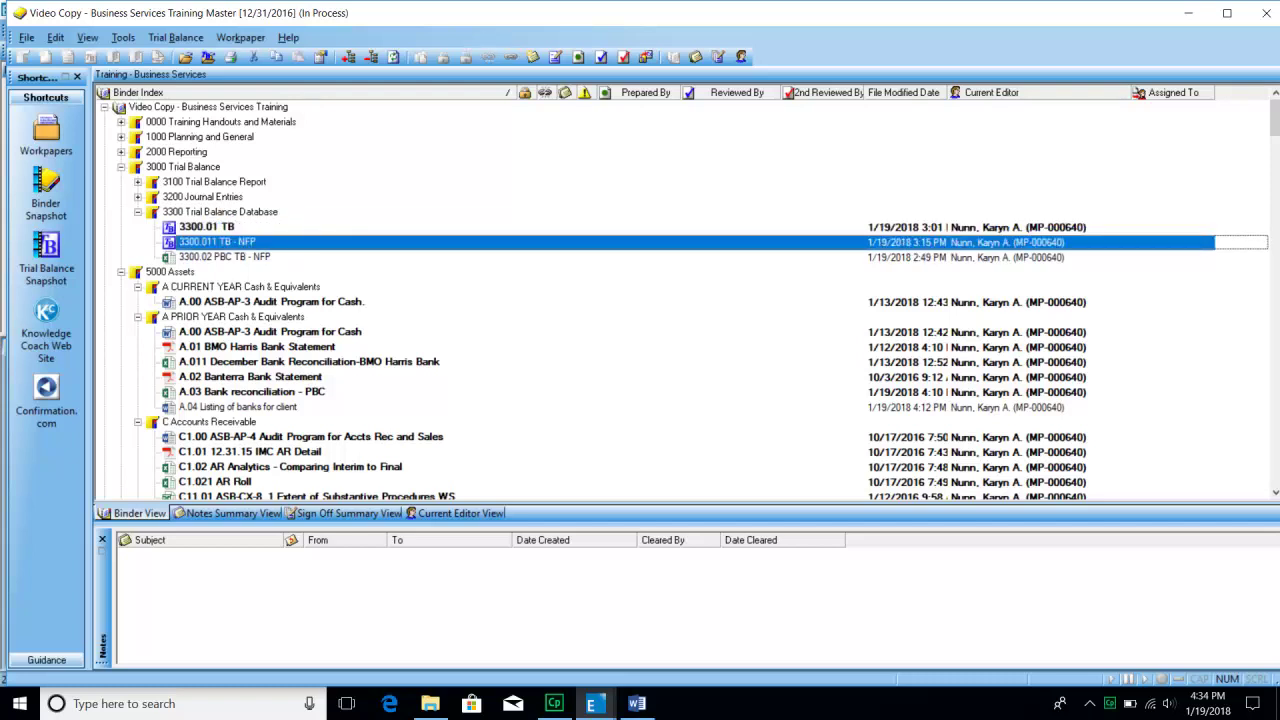
Expand 3100 Trial Balance Report and 3200 Journal Entries, selecting workpaper 3100.01 TB Report along the way.
left_click(138, 182)
key("Down")
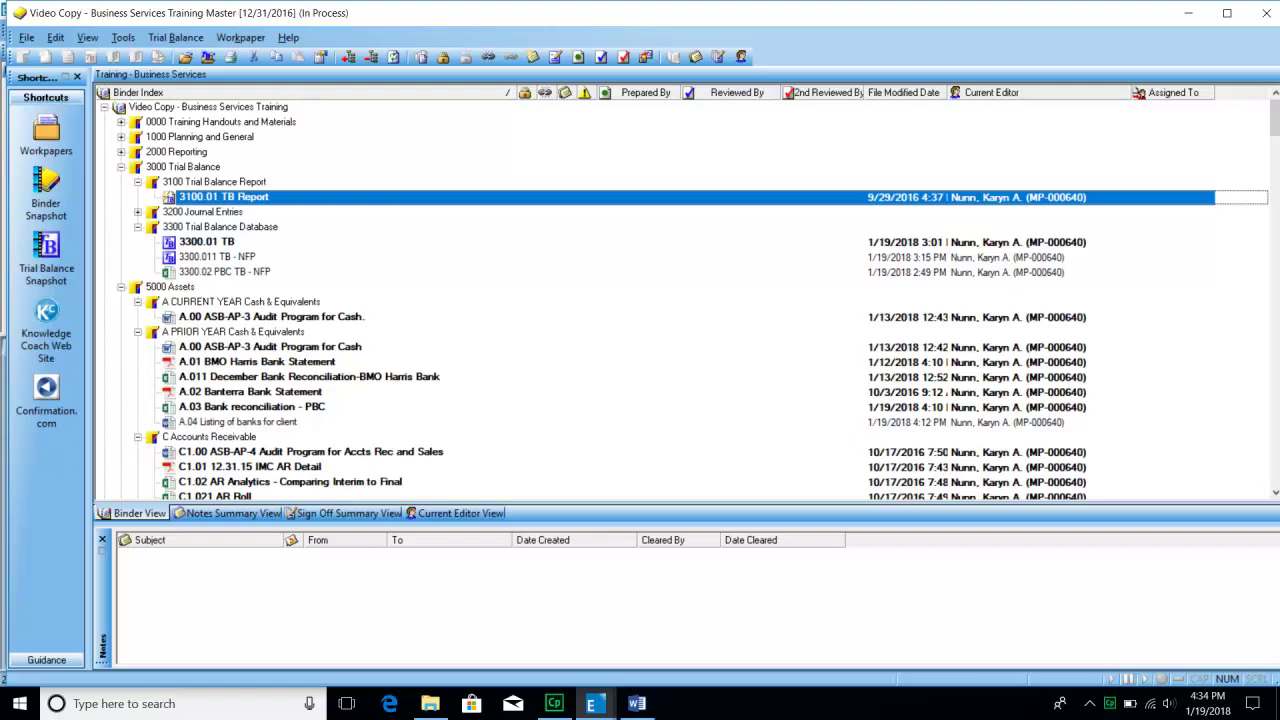
left_click(138, 212)
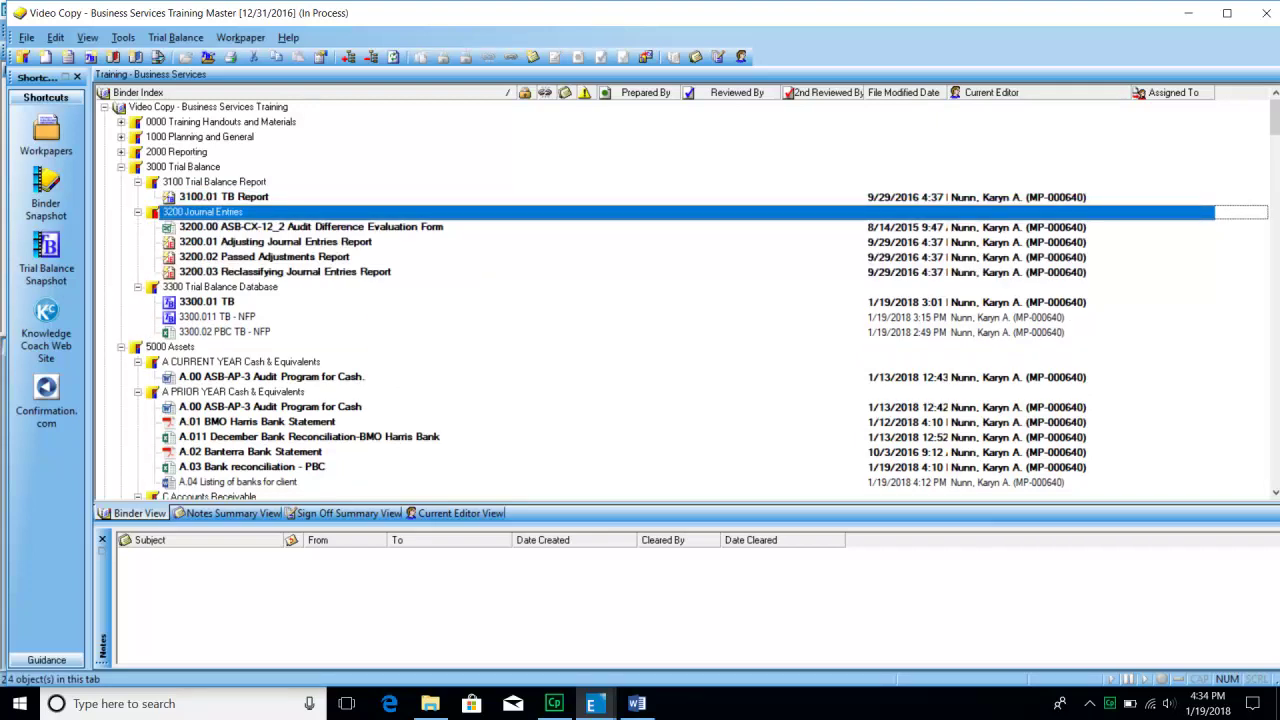
Go through the Adjusting, Passed Adjustments and Reclassifying reports under 3200 Journal Entries, finishing on 3200.02 Passed Adjustments Report.
left_click(275, 242)
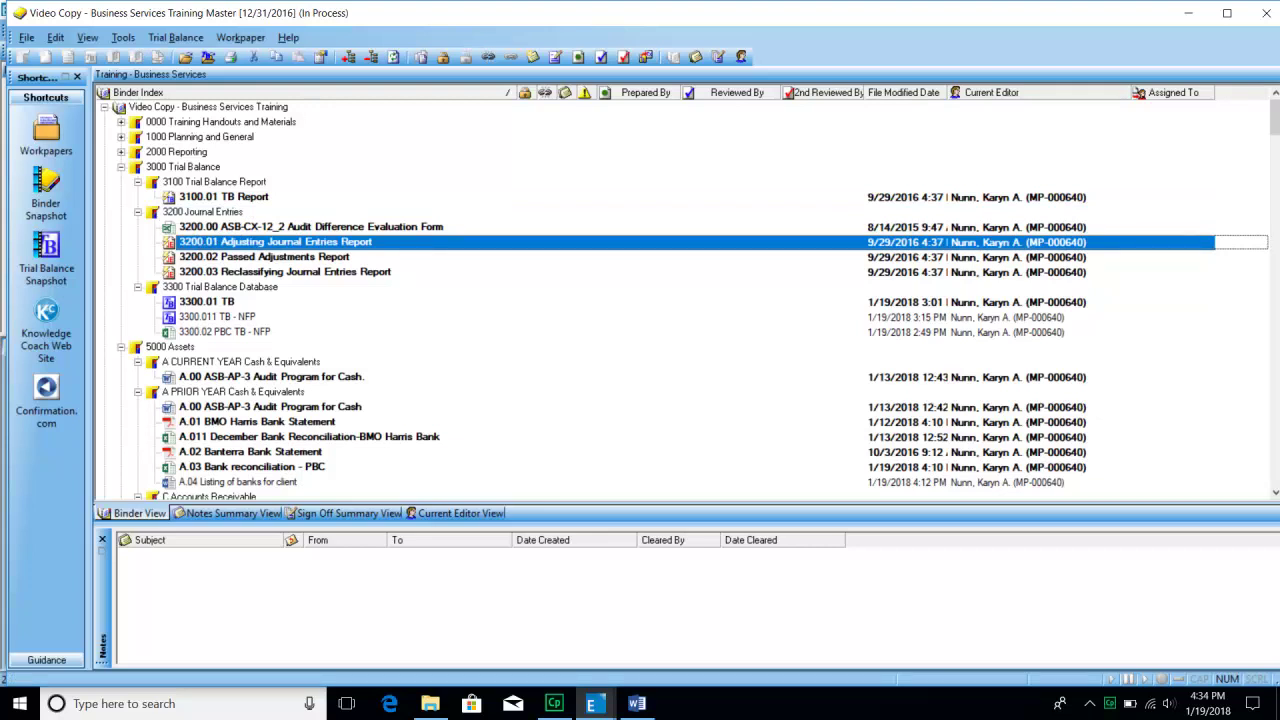
left_click(264, 257)
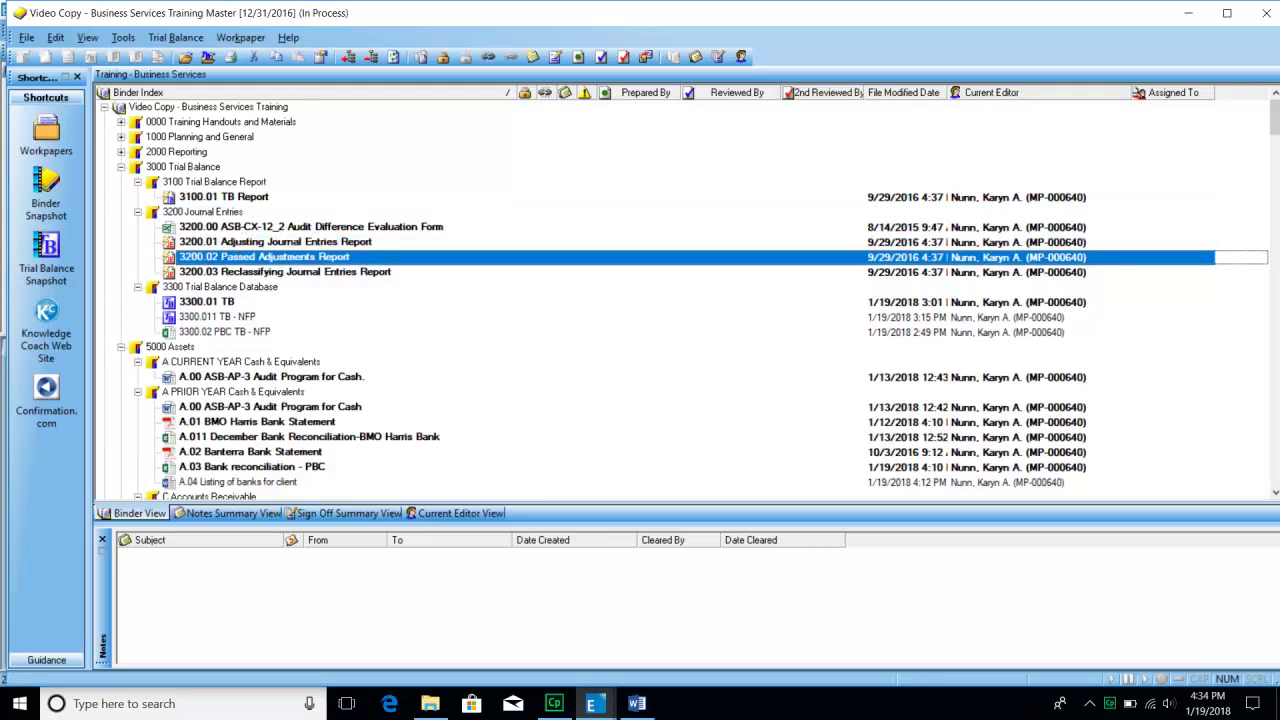
left_click(285, 272)
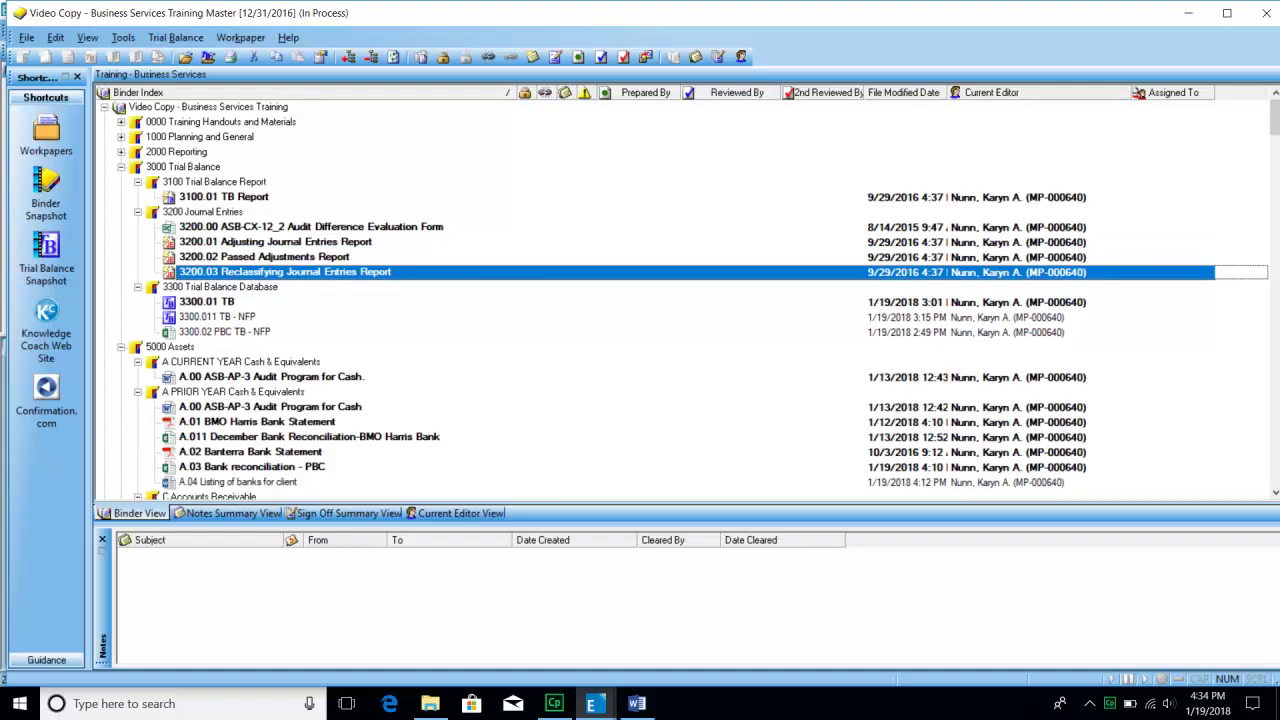
left_click(275, 242)
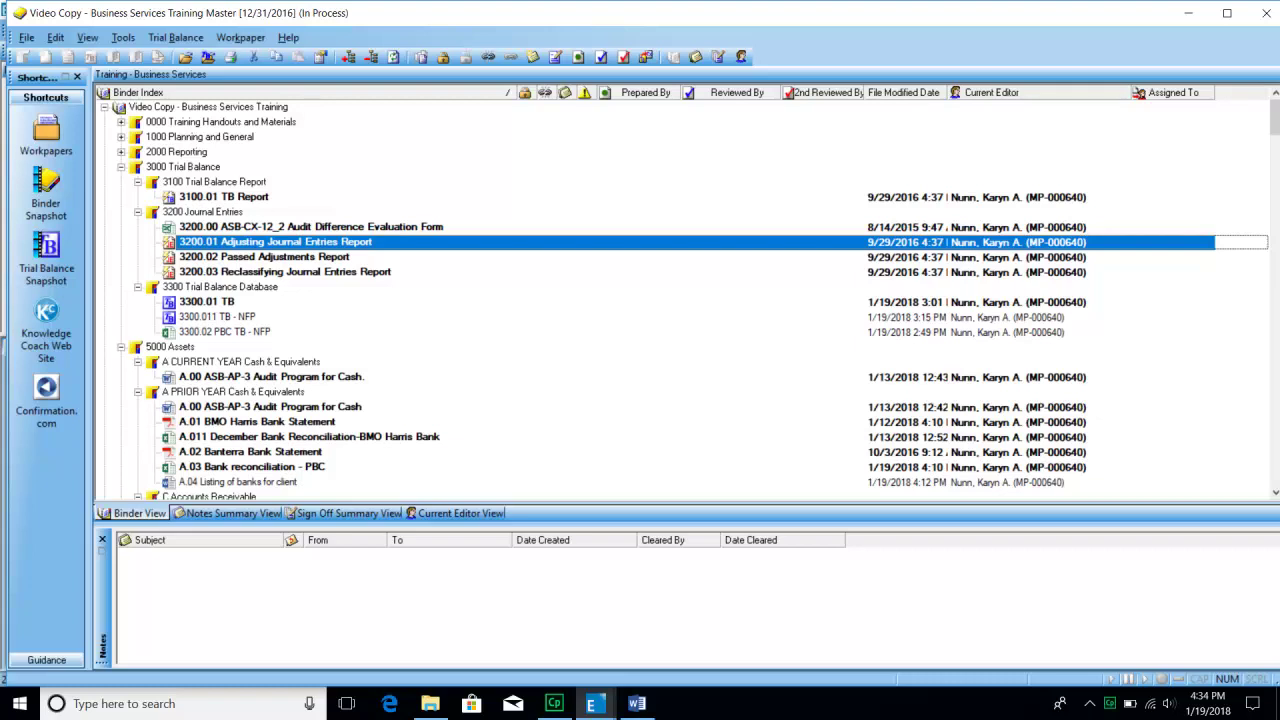
left_click(285, 272)
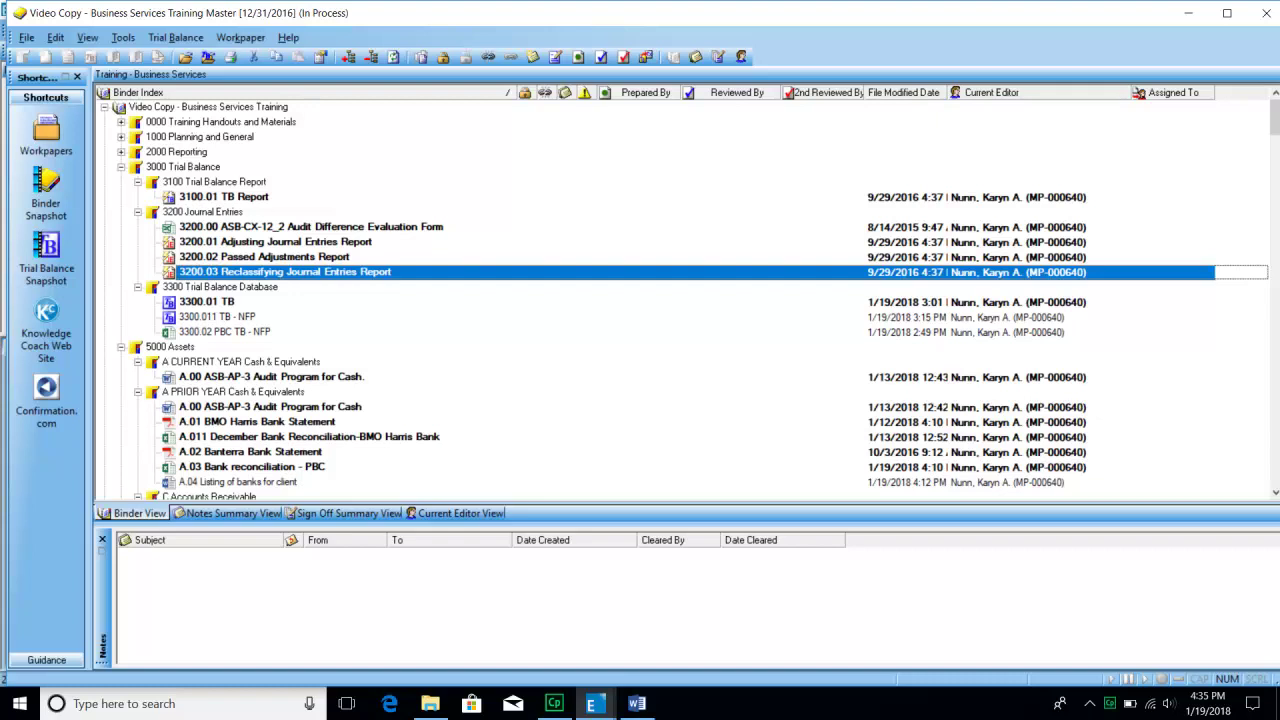
left_click(264, 257)
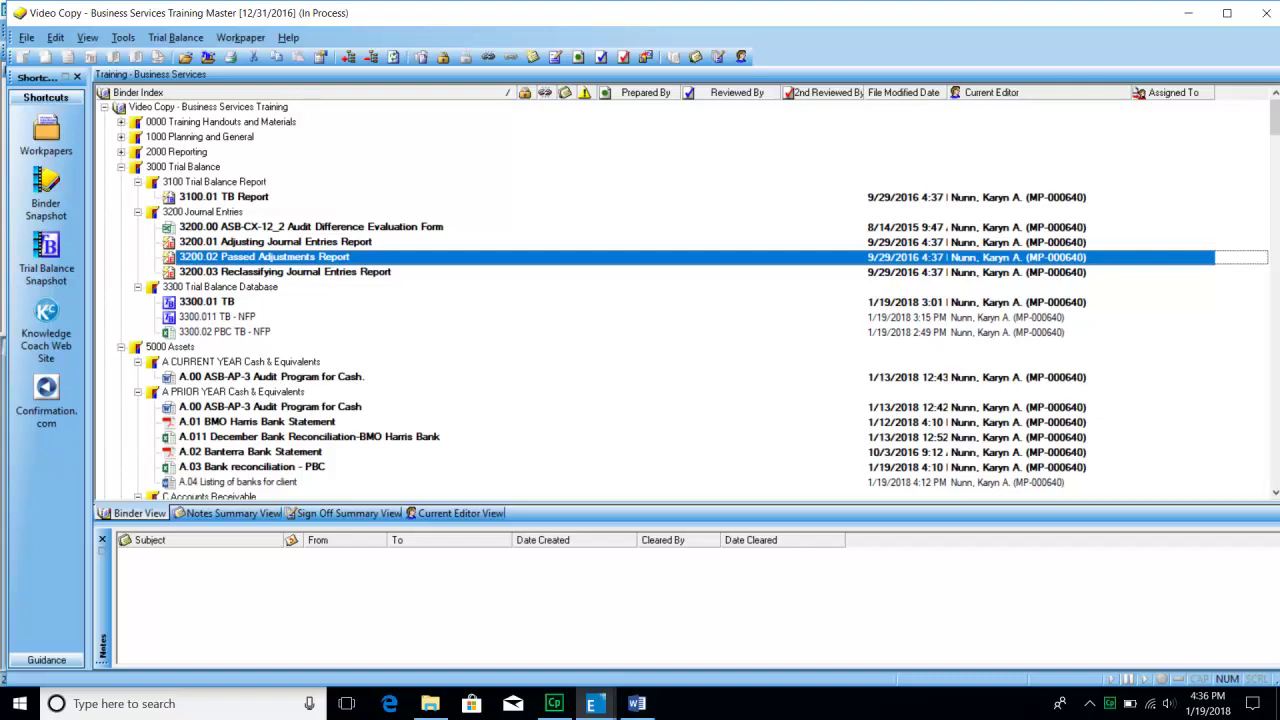
Go through 5000 Assets and its A PRIOR YEAR Cash & Equivalents, C Accounts Receivable and F Inventory sections.
left_click(169, 346)
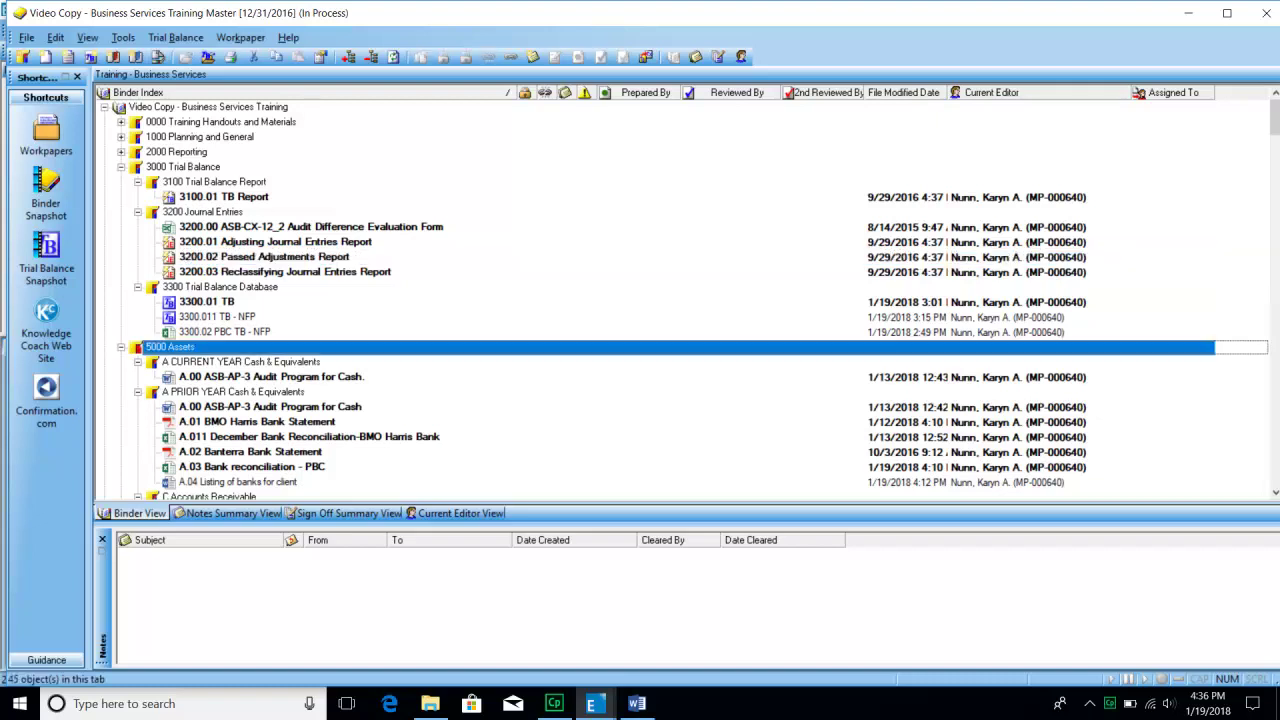
scroll(192, 355, "down", 3)
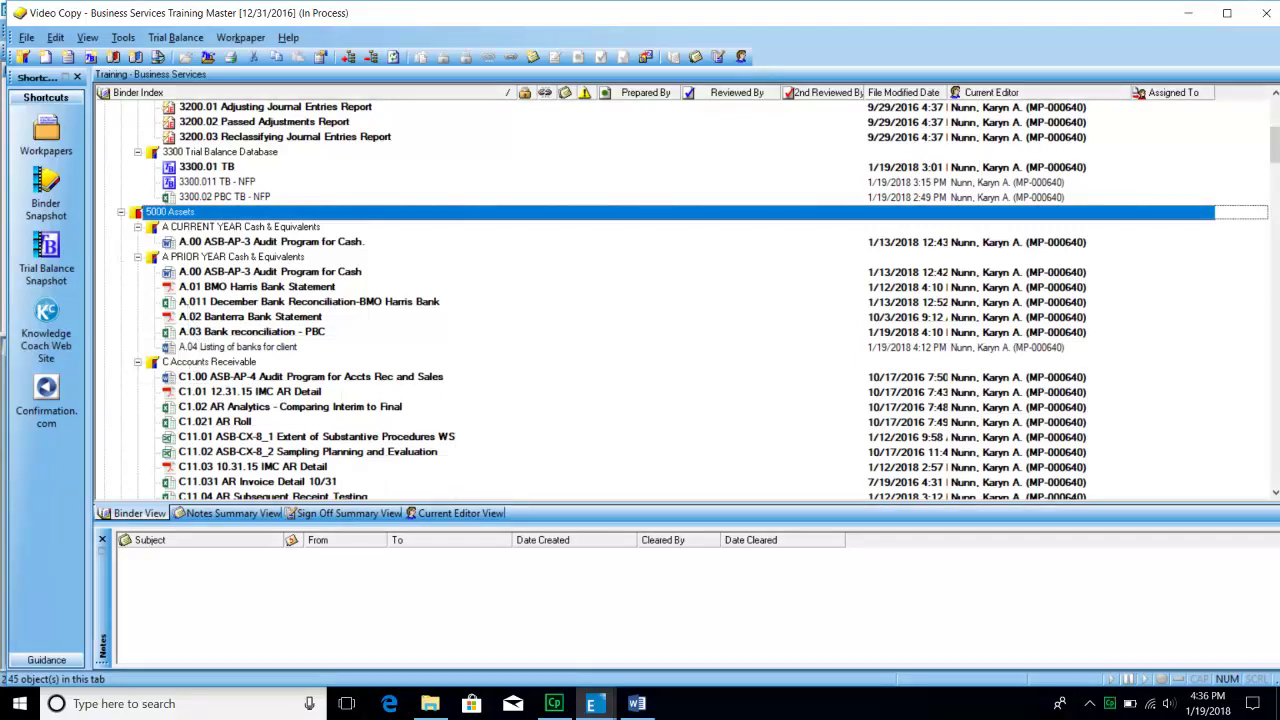
left_click(233, 257)
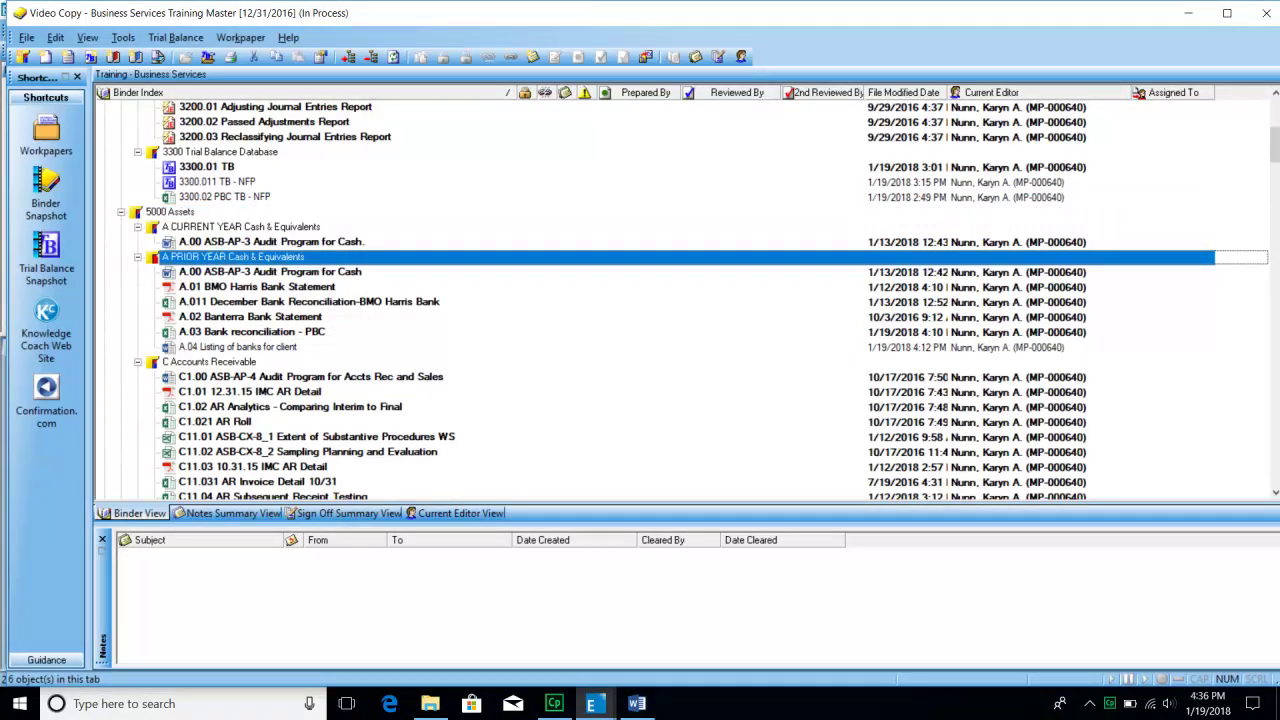
left_click(200, 361)
scroll(192, 370, "down", 3)
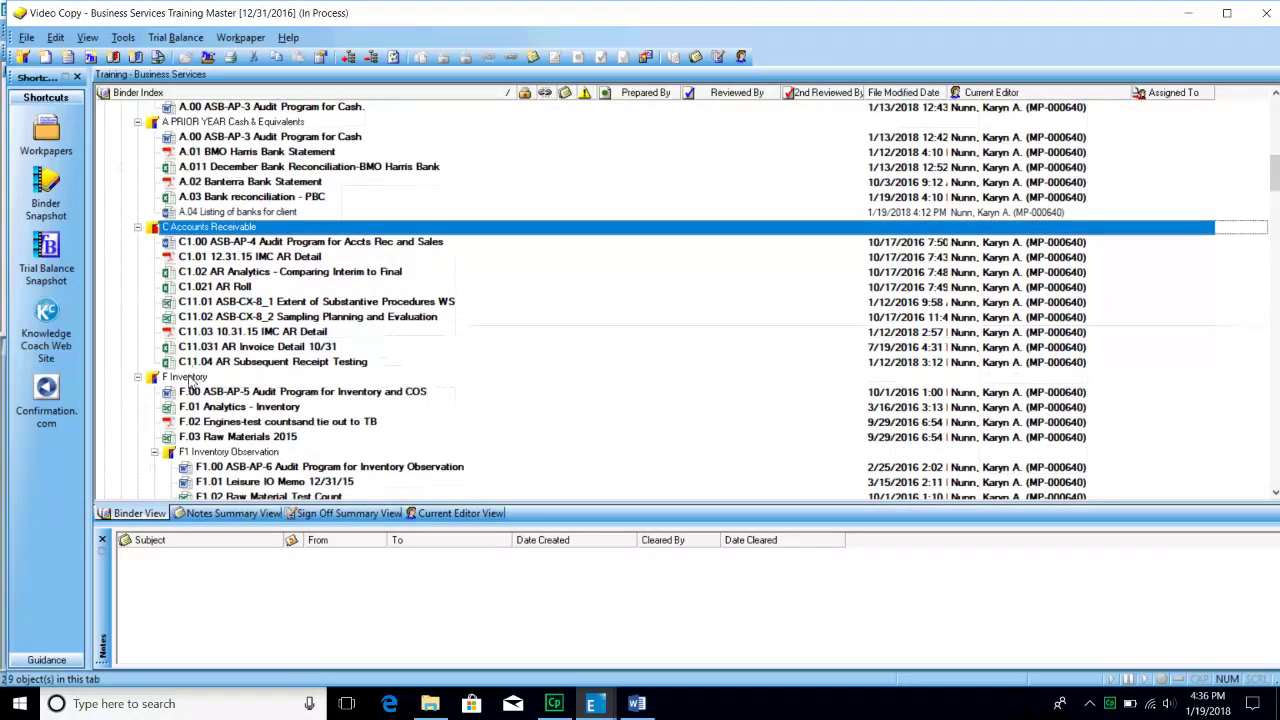
left_click(188, 377)
scroll(190, 380, "up", 2)
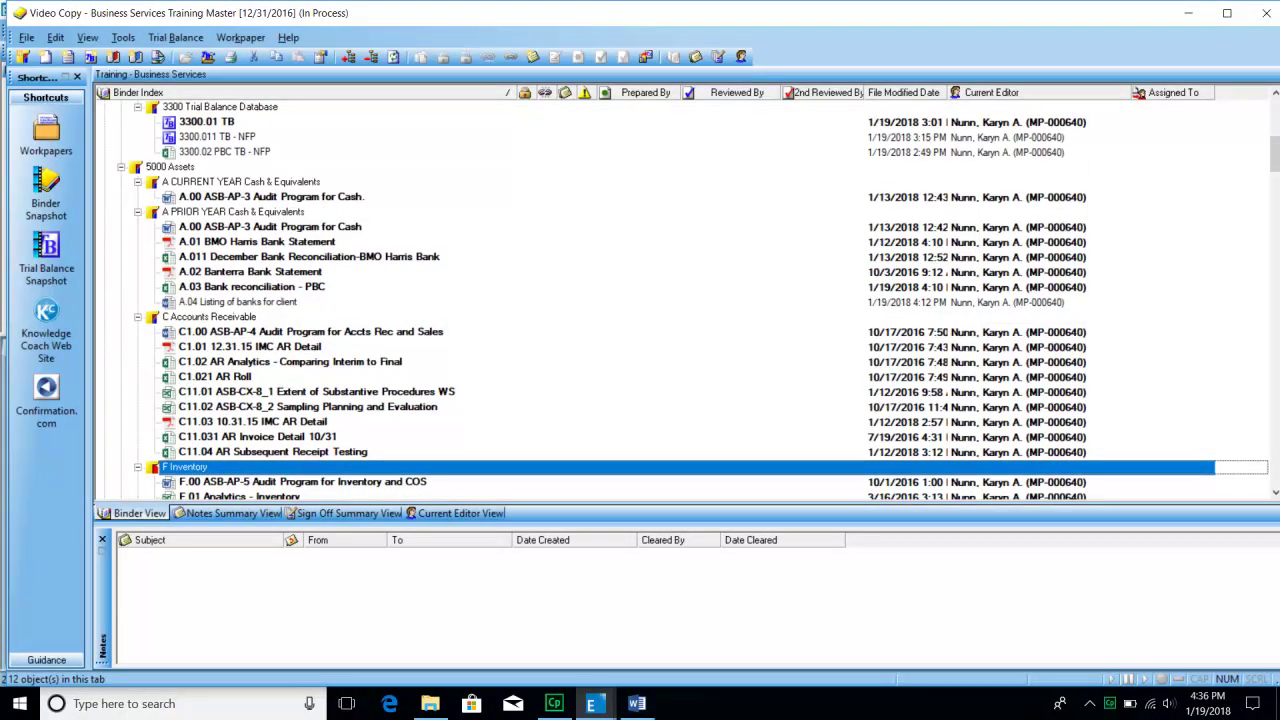
Return to A PRIOR YEAR Cash & Equivalents and C Accounts Receivable, and look over the workpapers from there through F Inventory.
left_click(232, 212)
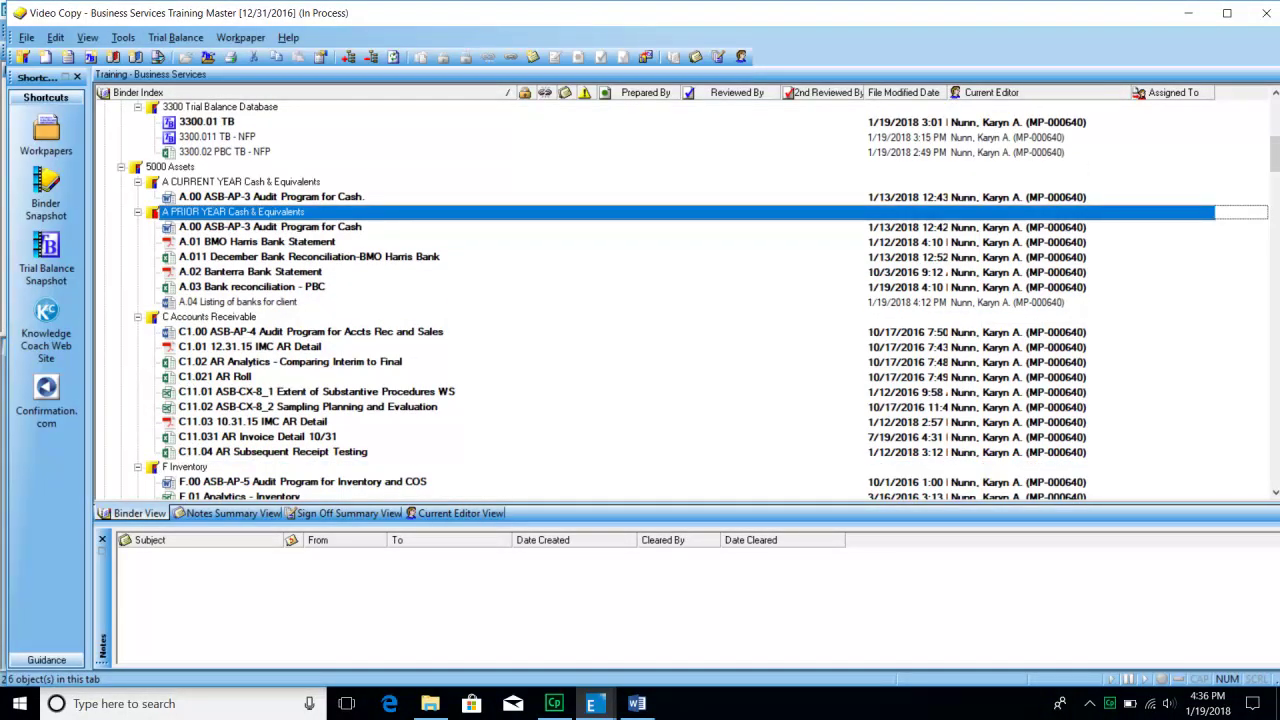
left_click(209, 317)
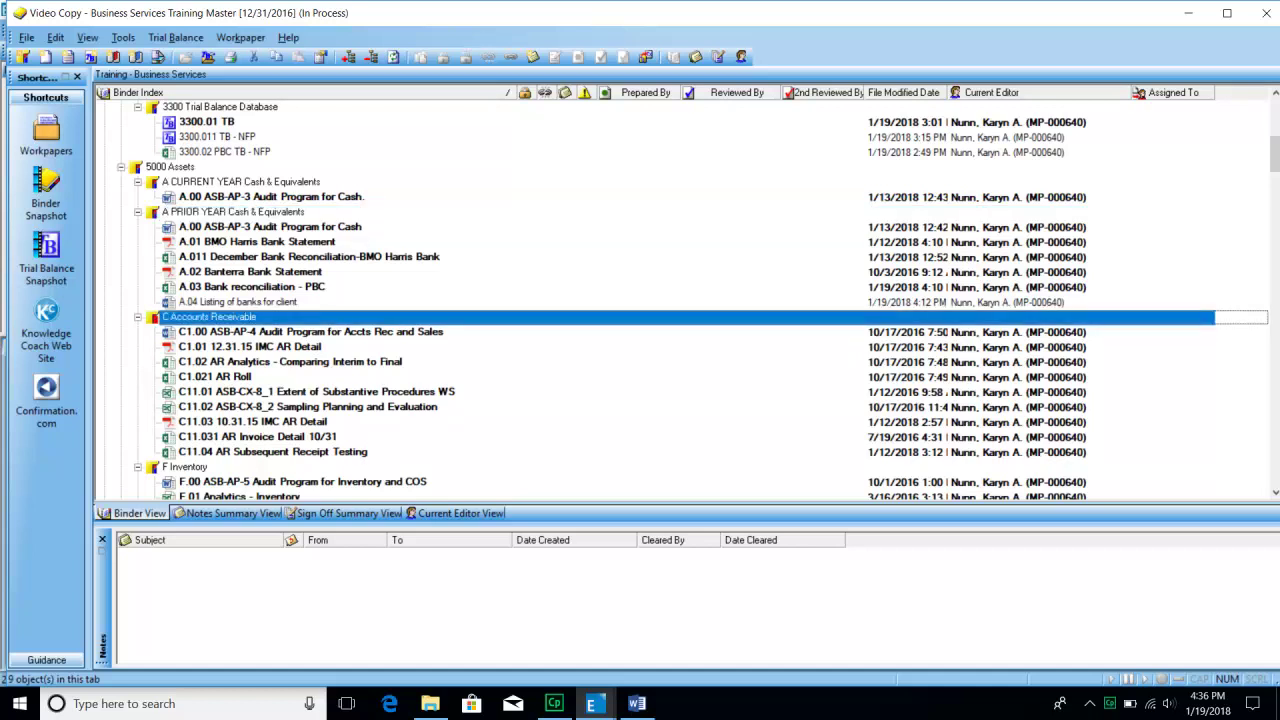
scroll(188, 322, "down", 1)
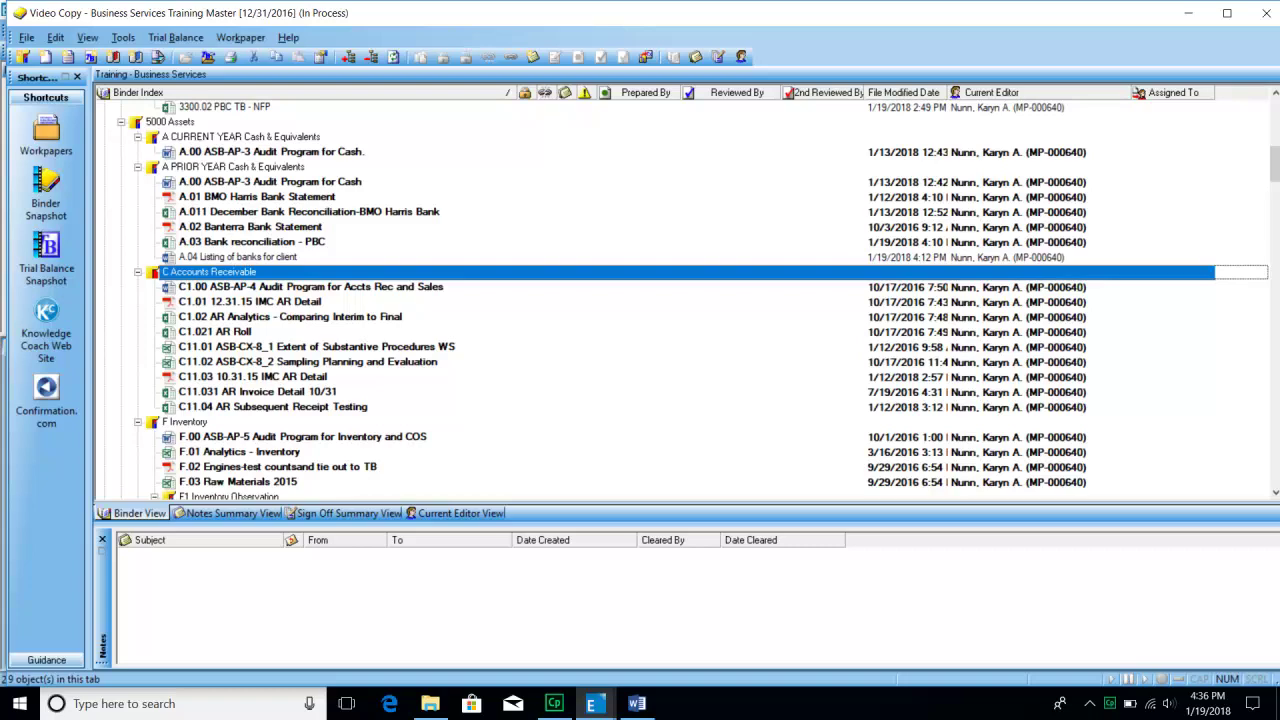
scroll(190, 410, "down", 5)
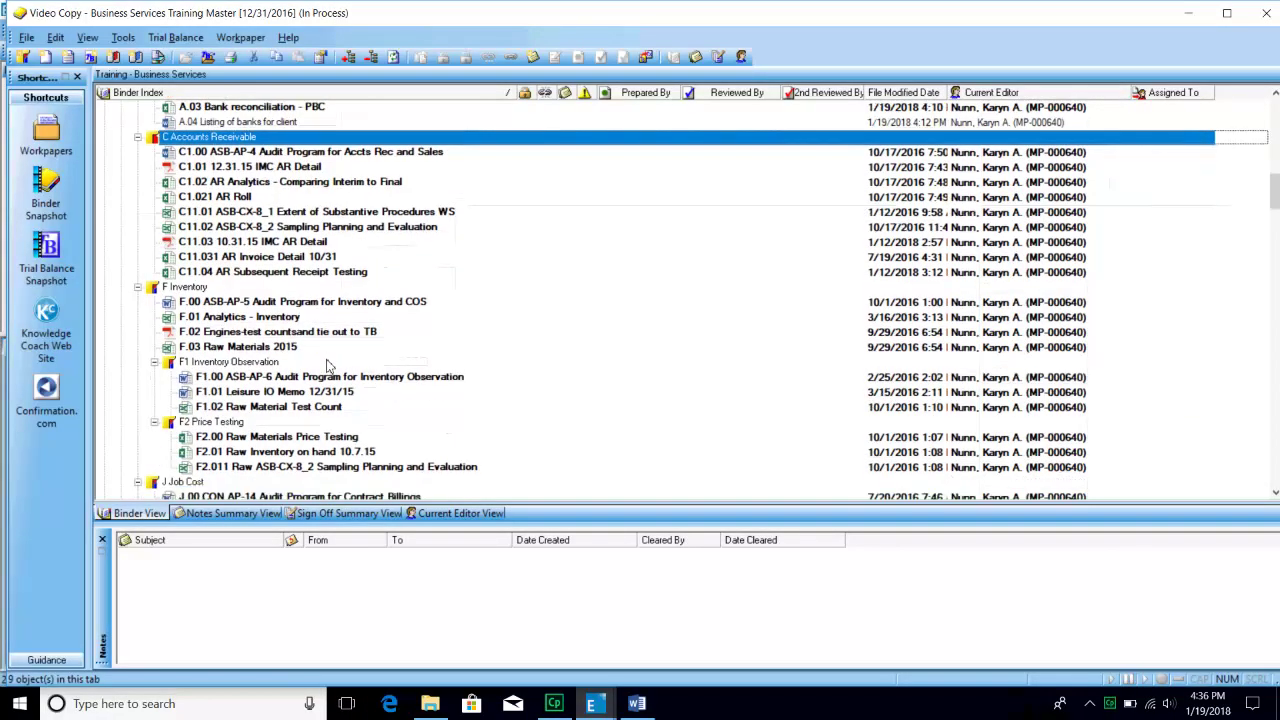
Select the J Job Cost, M Property & Equipment, L Other Current Assets and X Other Assets sections in turn.
left_click(185, 407)
scroll(190, 410, "down", 4)
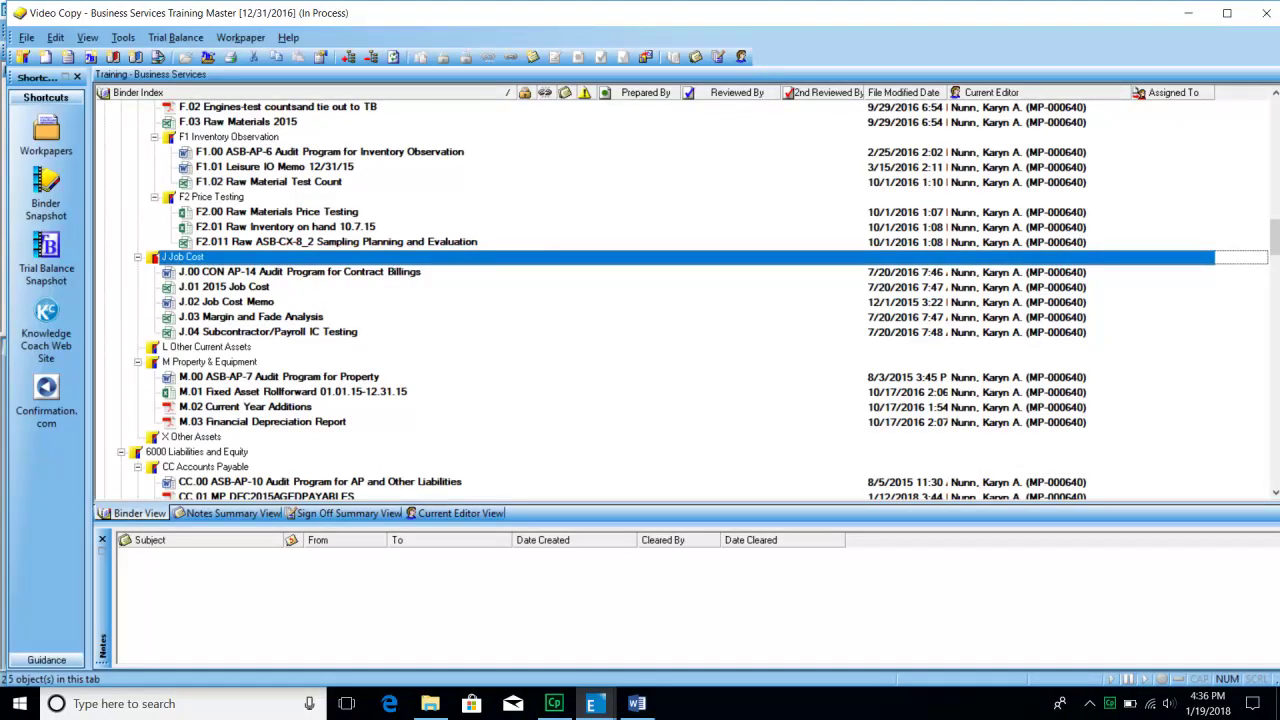
left_click(210, 362)
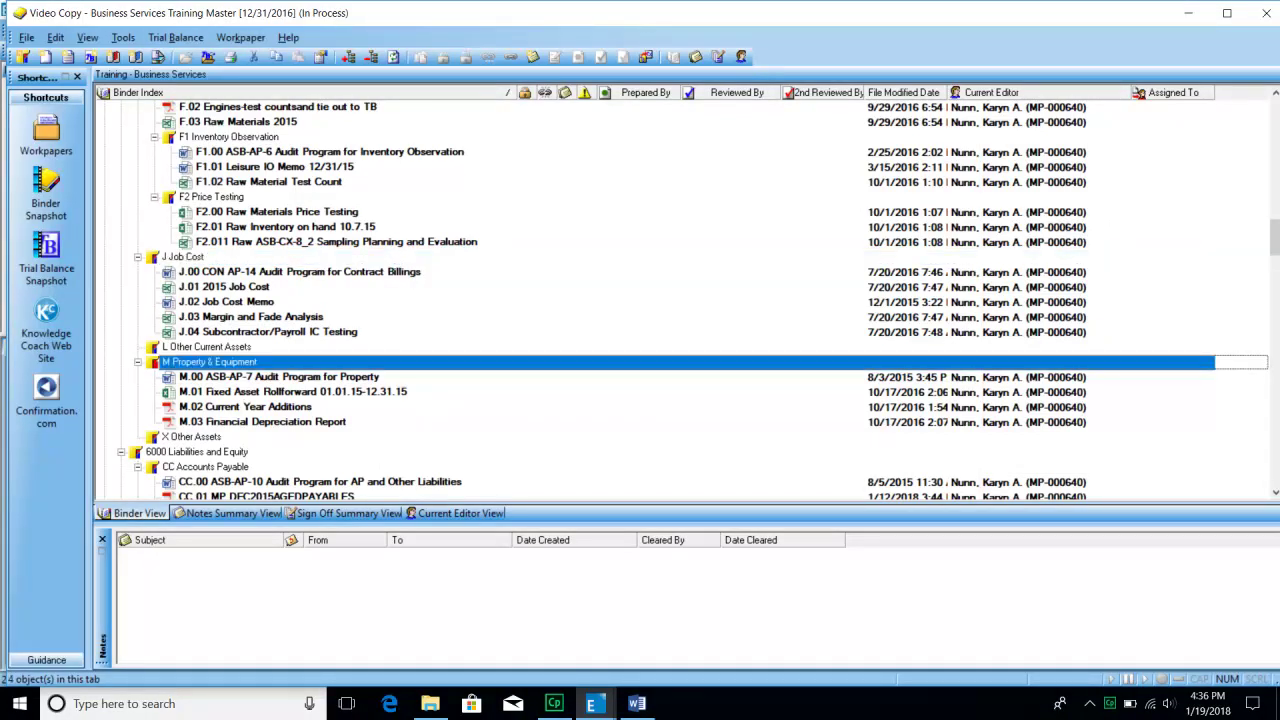
left_click(207, 347)
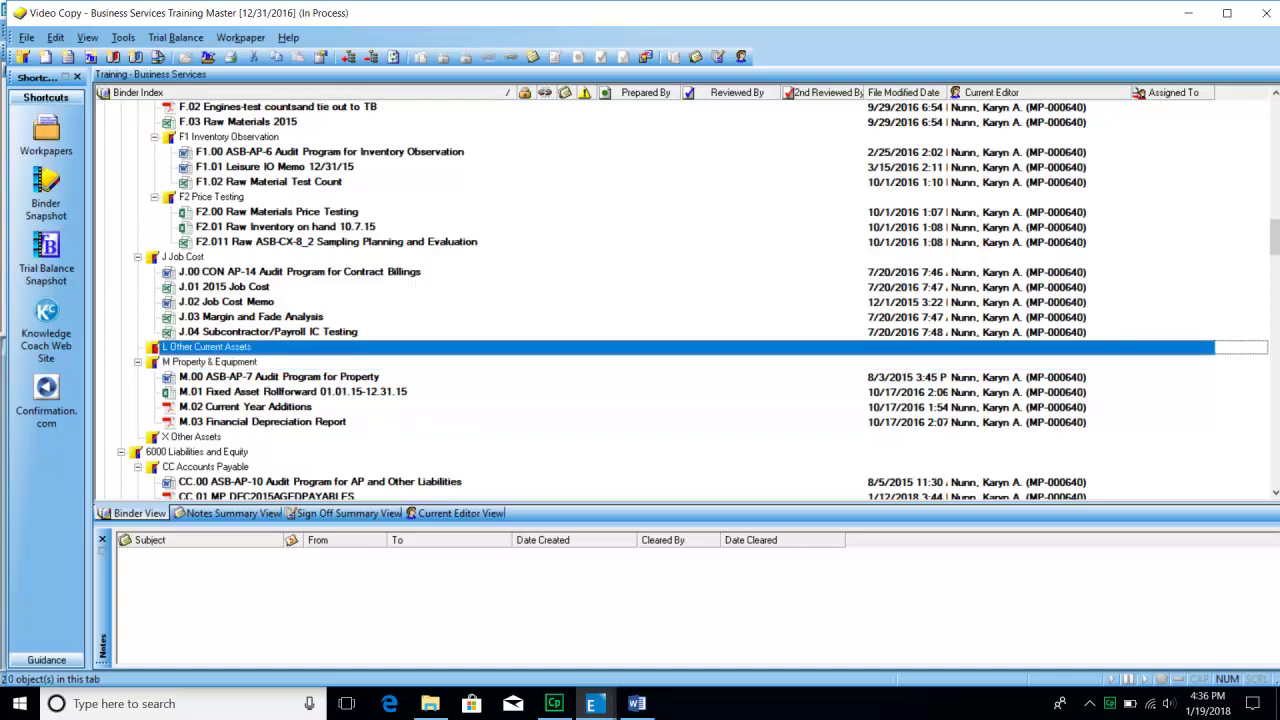
scroll(205, 393, "down", 2)
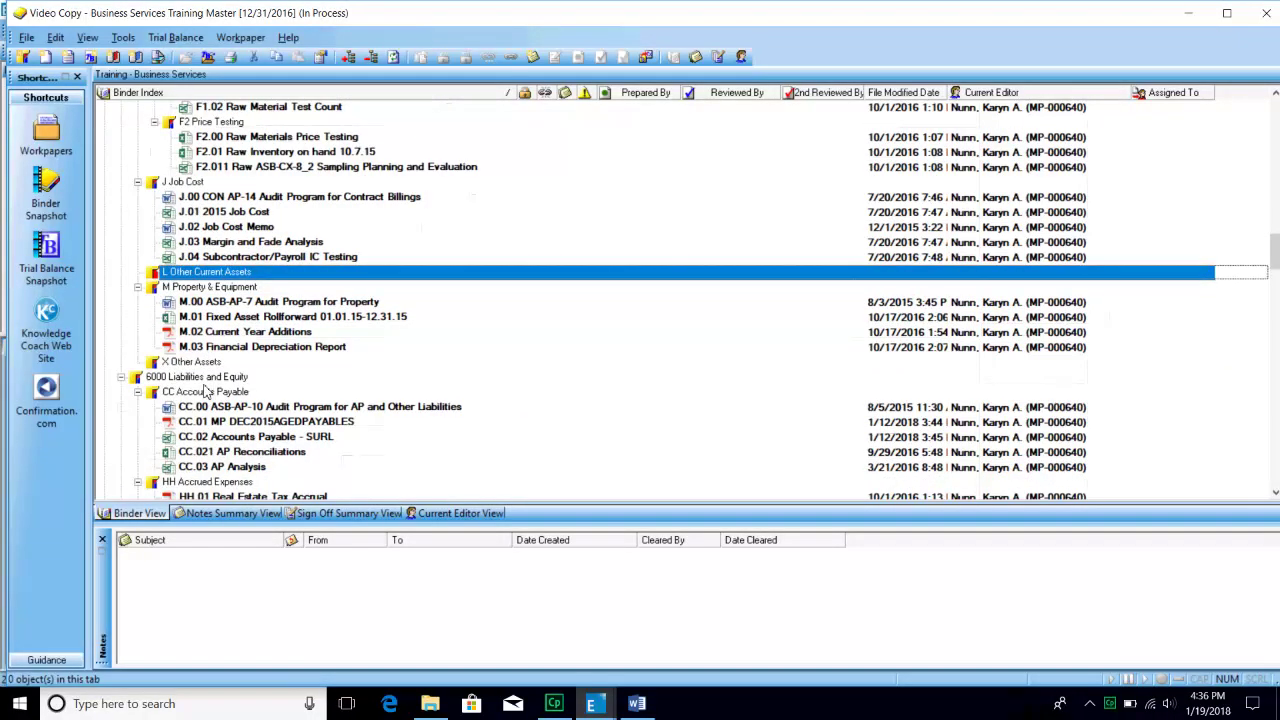
left_click(197, 362)
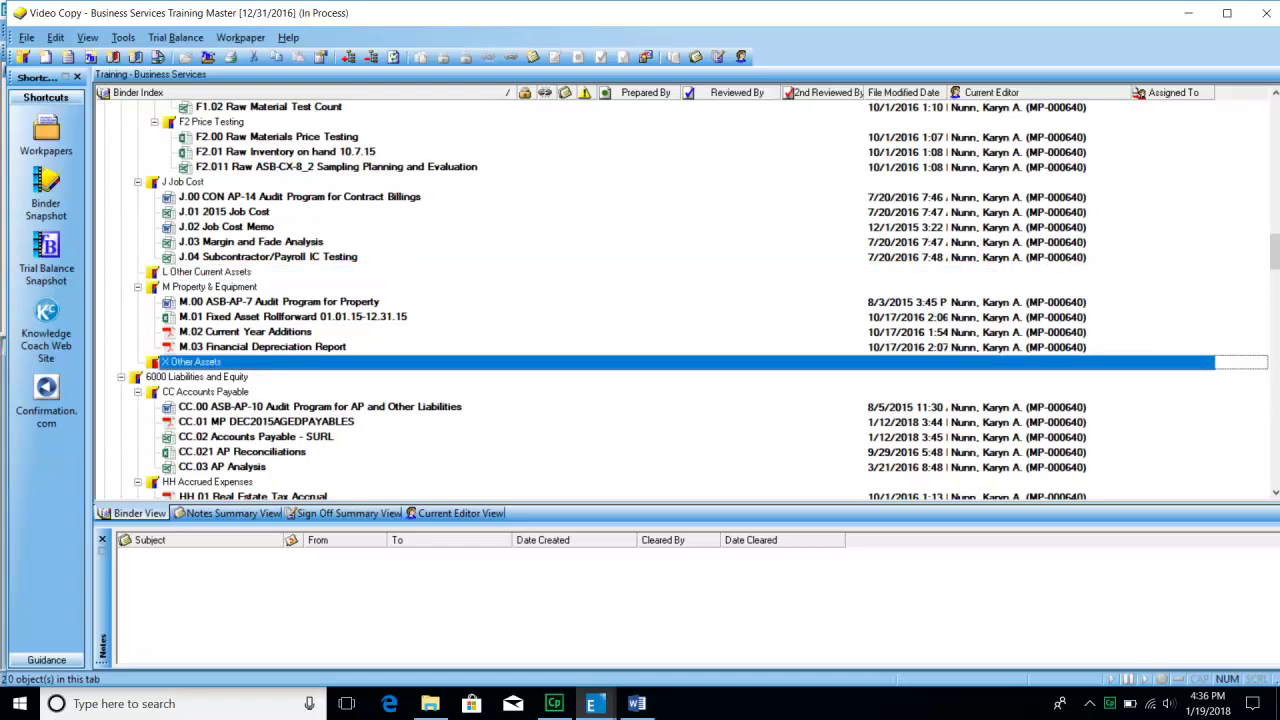
Look back over how the workpapers are organized within the lettered sections of 5000 Assets.
scroll(208, 338, "up", 10)
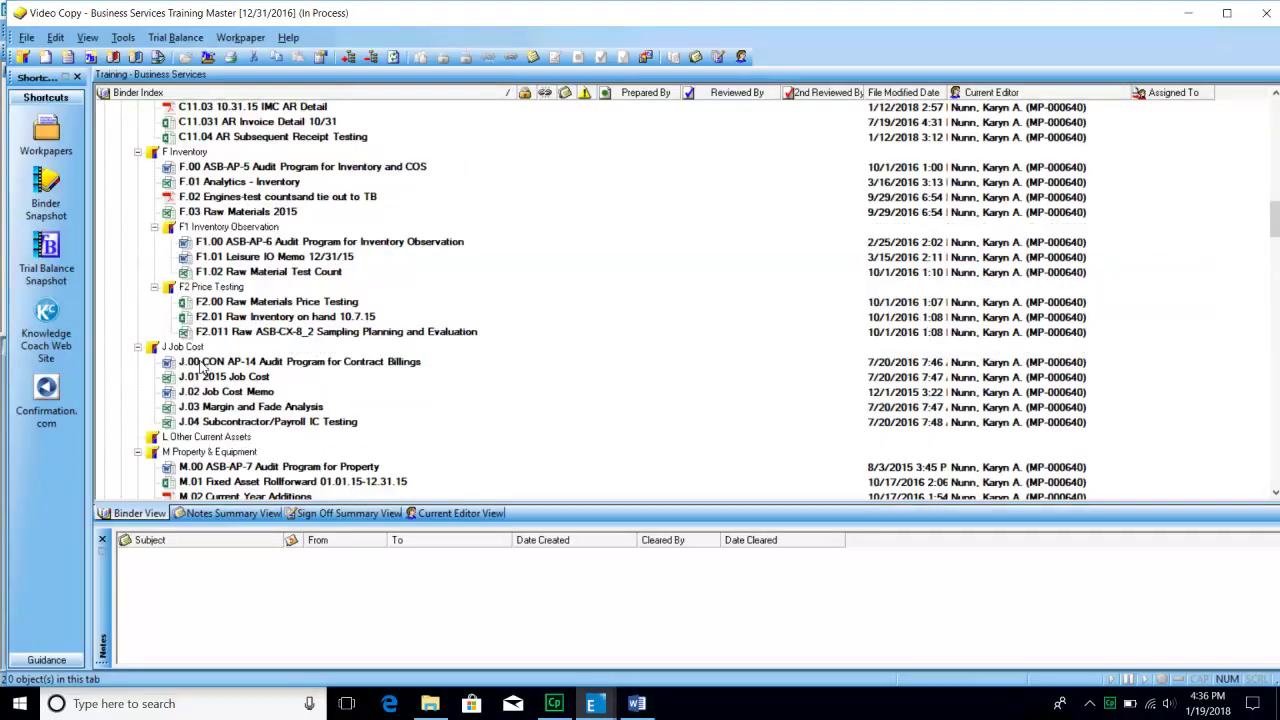
scroll(208, 338, "up", 1)
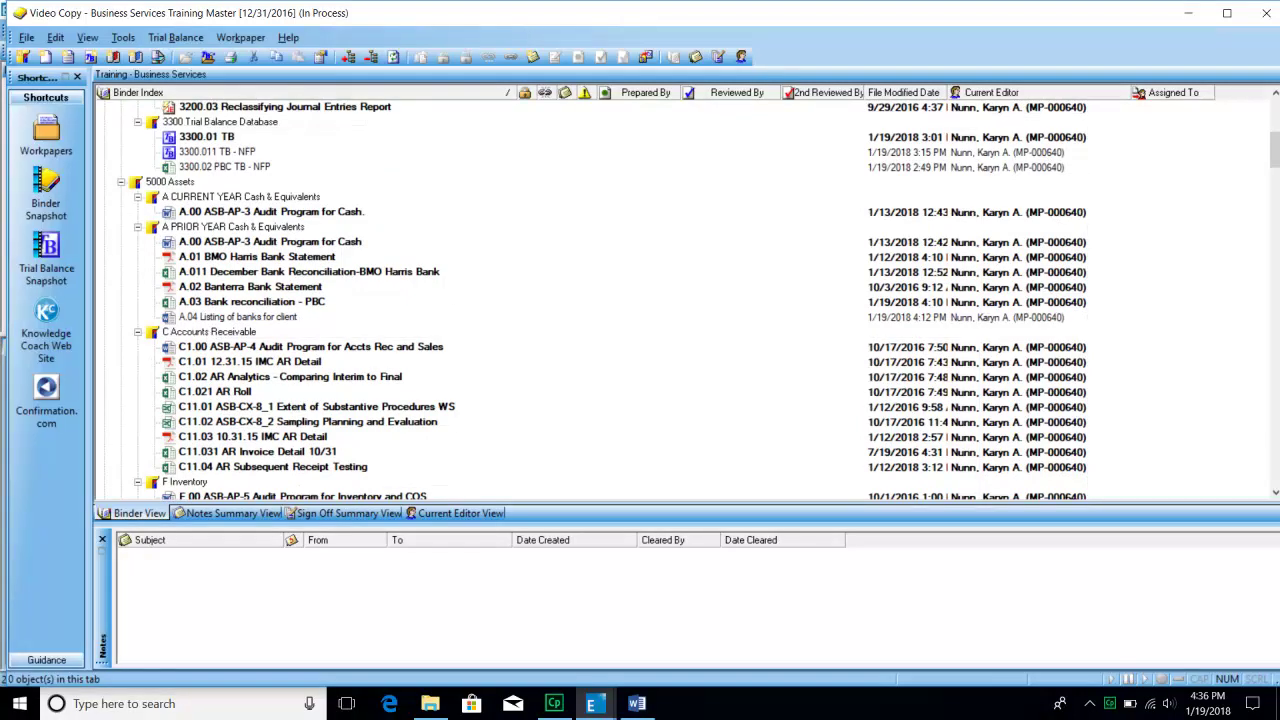
scroll(196, 344, "down", 2)
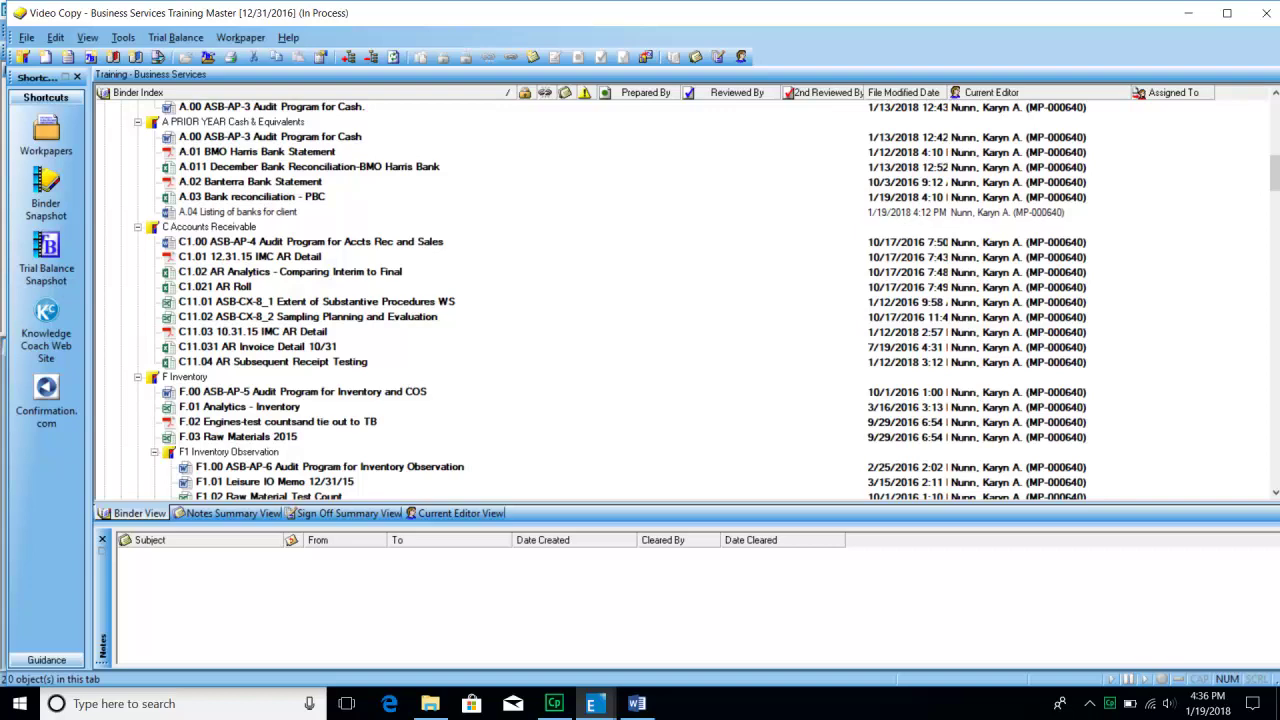
scroll(213, 398, "down", 3)
scroll(212, 398, "down", 1)
scroll(211, 398, "up", 3)
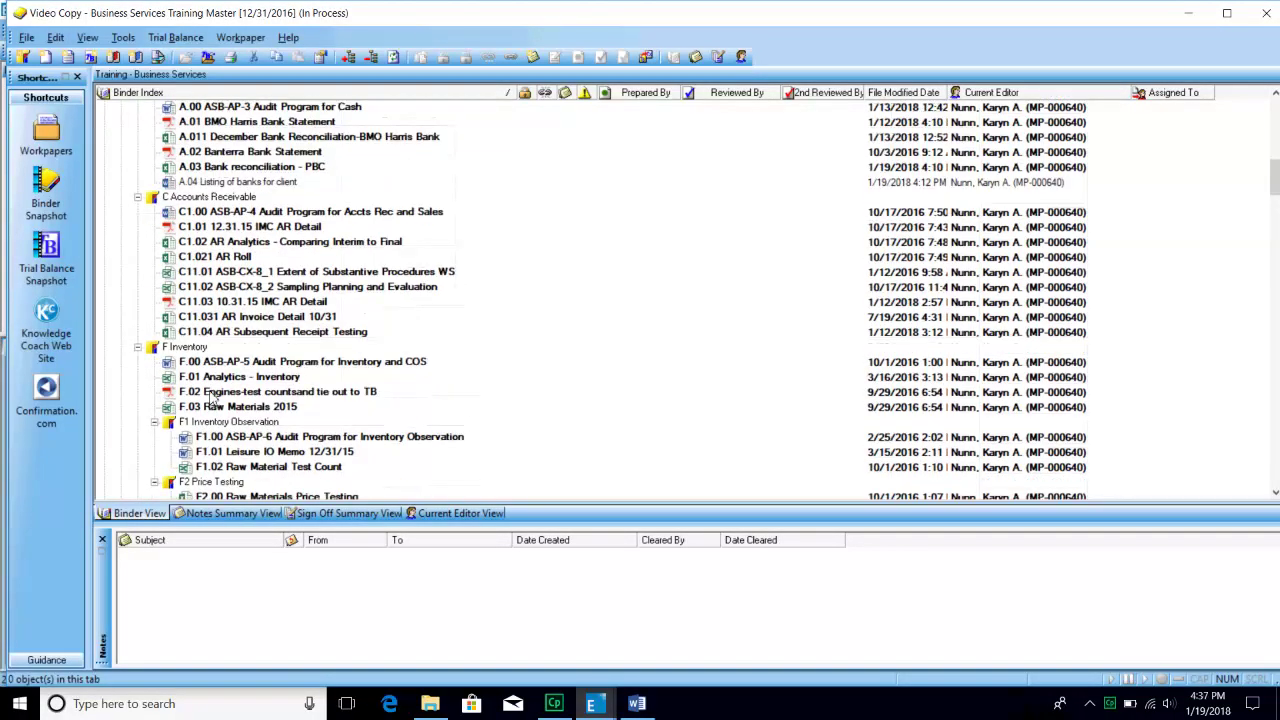
Collapse the current-year and prior-year Cash & Equivalents sections and C Accounts Receivable under 5000 Assets.
scroll(212, 398, "up", 4)
left_click(186, 244)
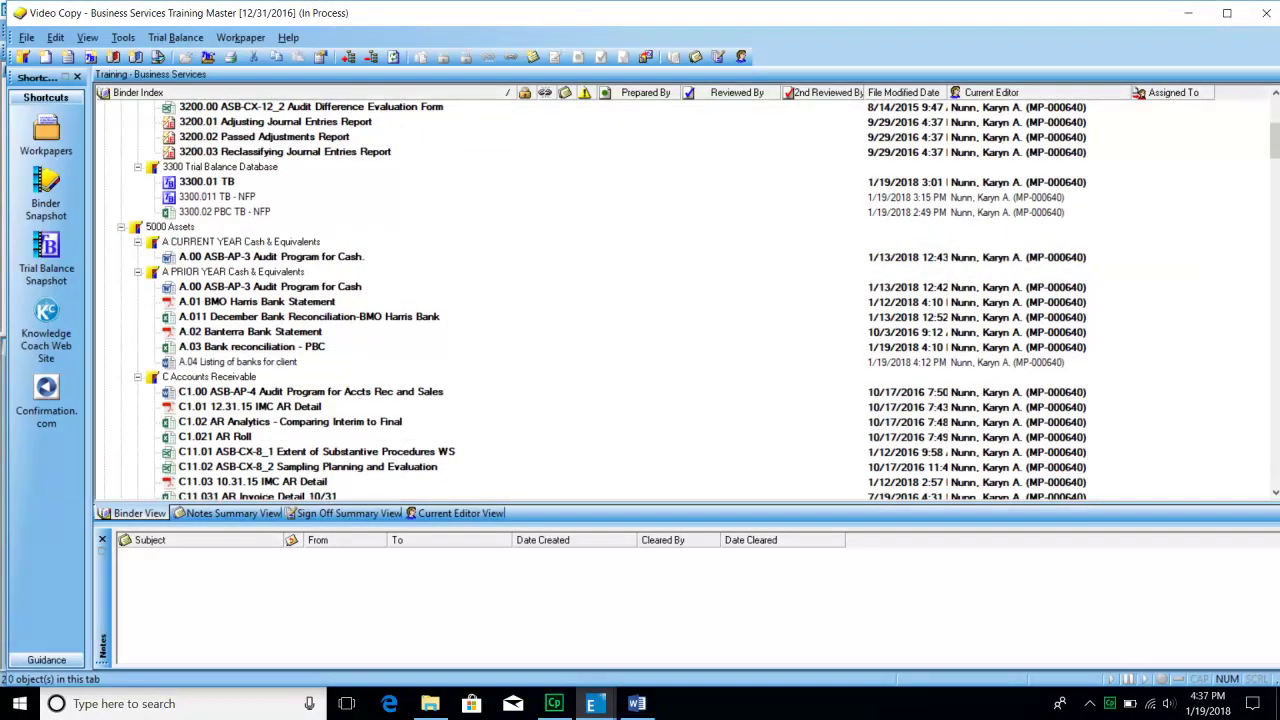
double_click(186, 243)
double_click(186, 257)
double_click(186, 272)
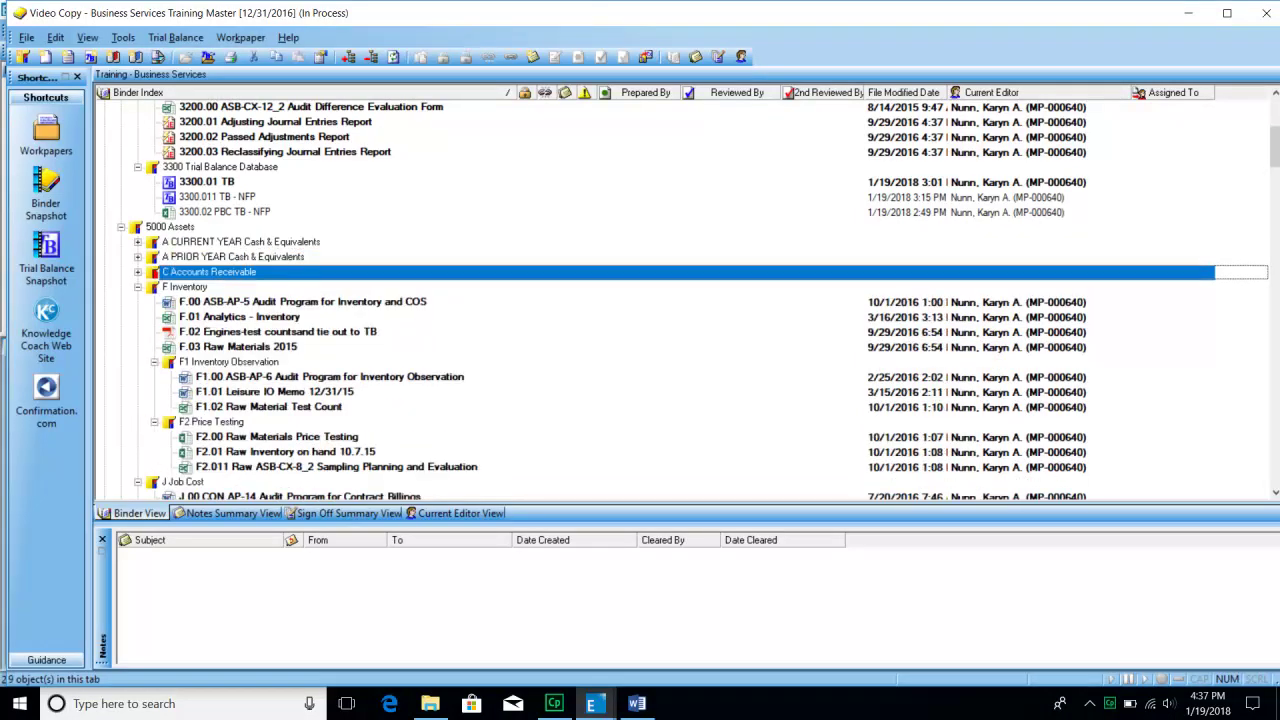
Collapse the F Inventory, J Job Cost and M Property & Equipment sections under 5000 Assets.
key("Down")
key("Left")
key("Down")
key("Left")
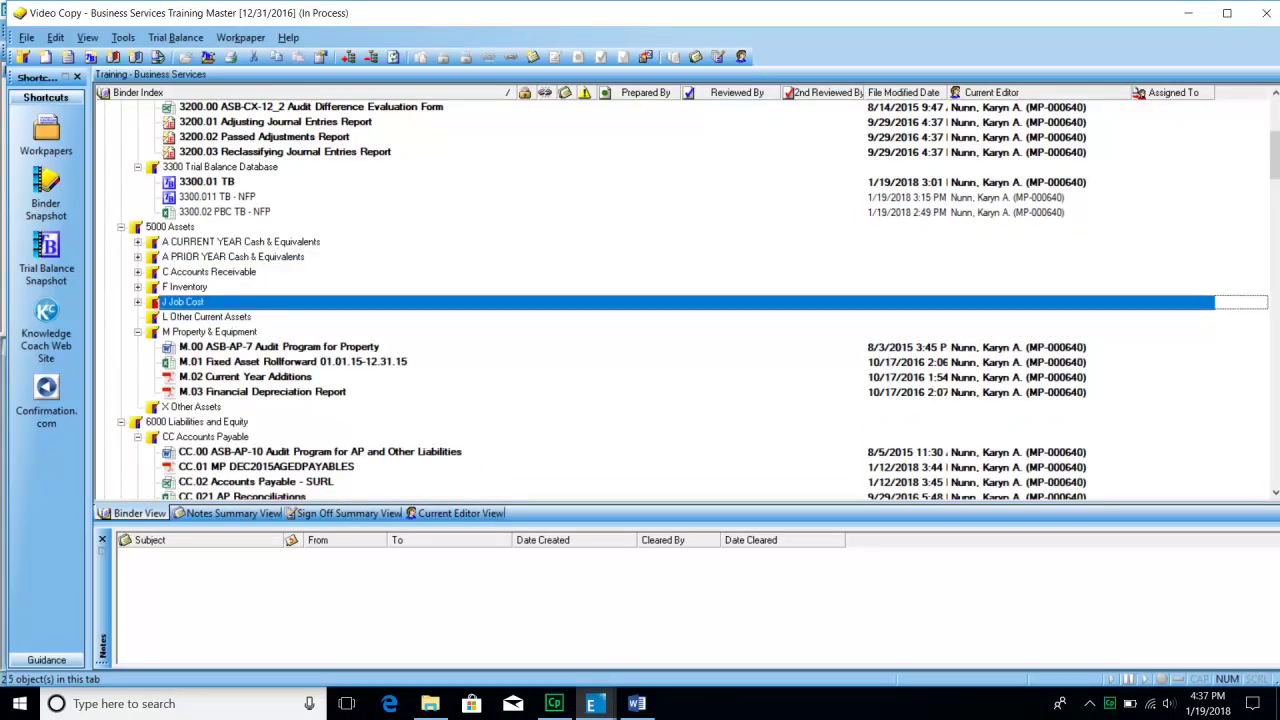
key("Down")
key("Left")
key("Down")
key("Left")
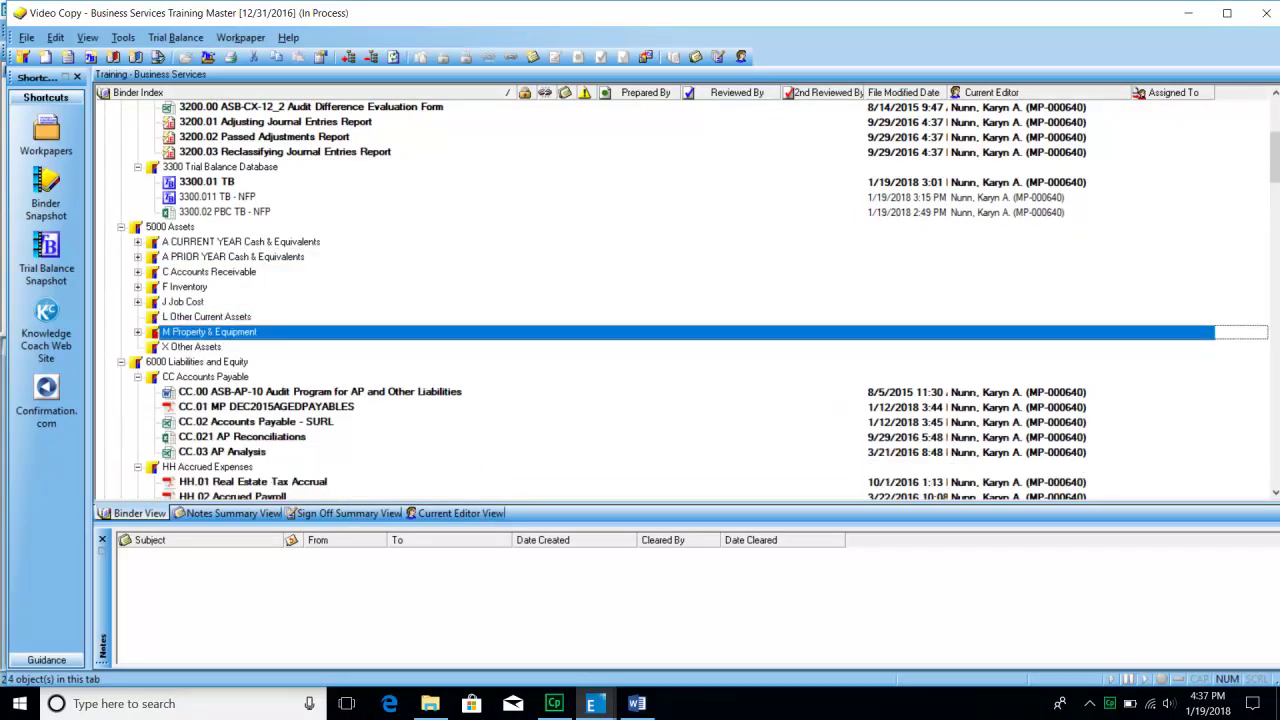
Add a tab with index G named Prepaids under 5000 Assets and collapse the 5000 Assets section.
right_click(177, 228)
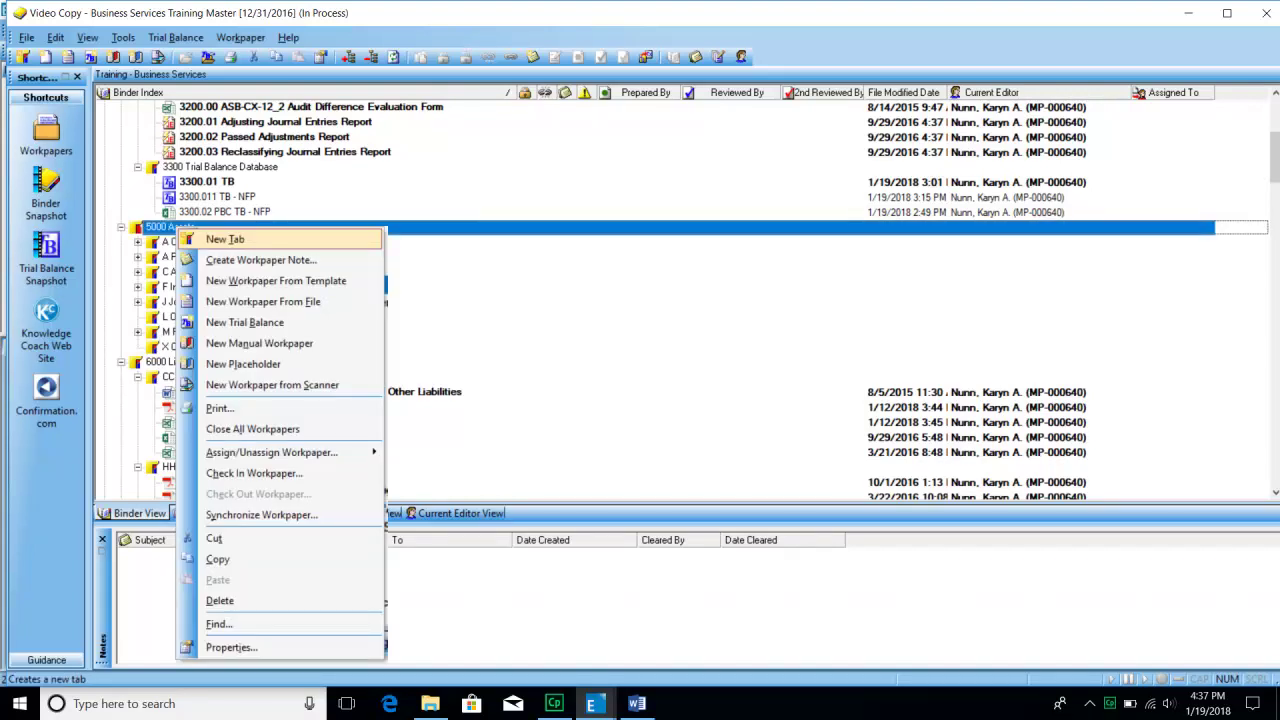
key("Return")
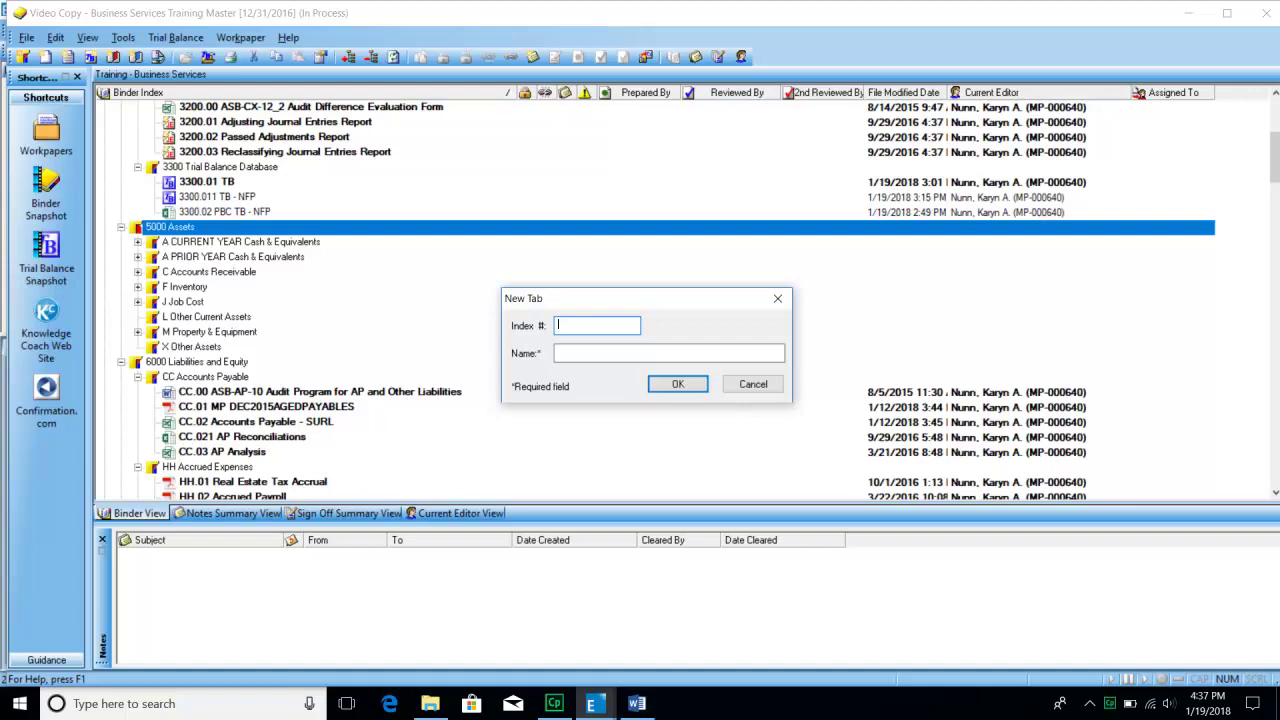
type("G")
key("Tab")
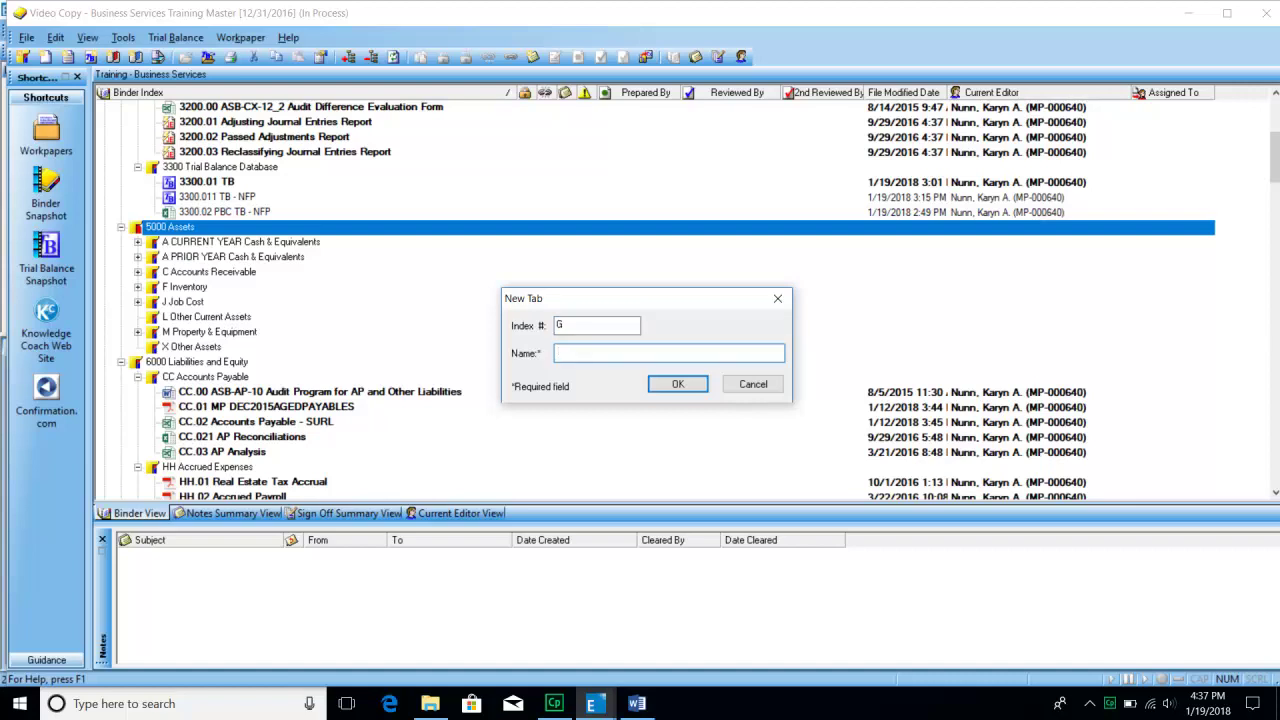
type("Prepaids")
key("Return")
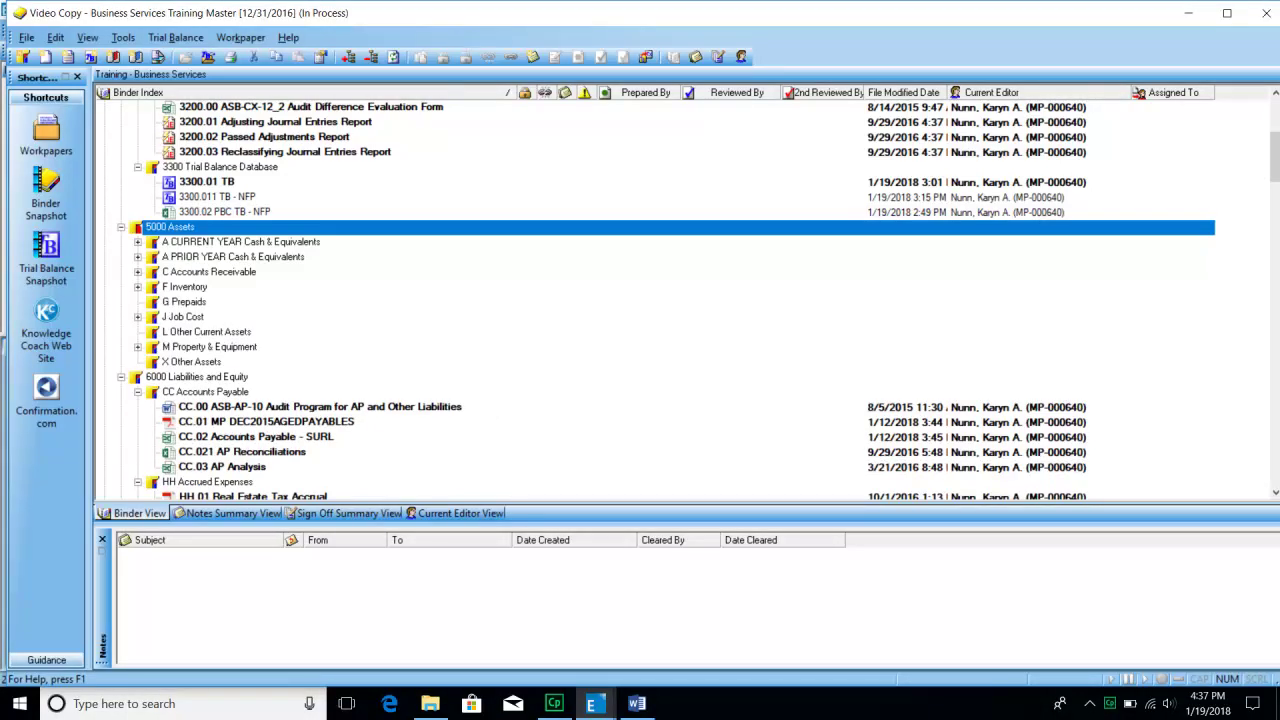
key("Left")
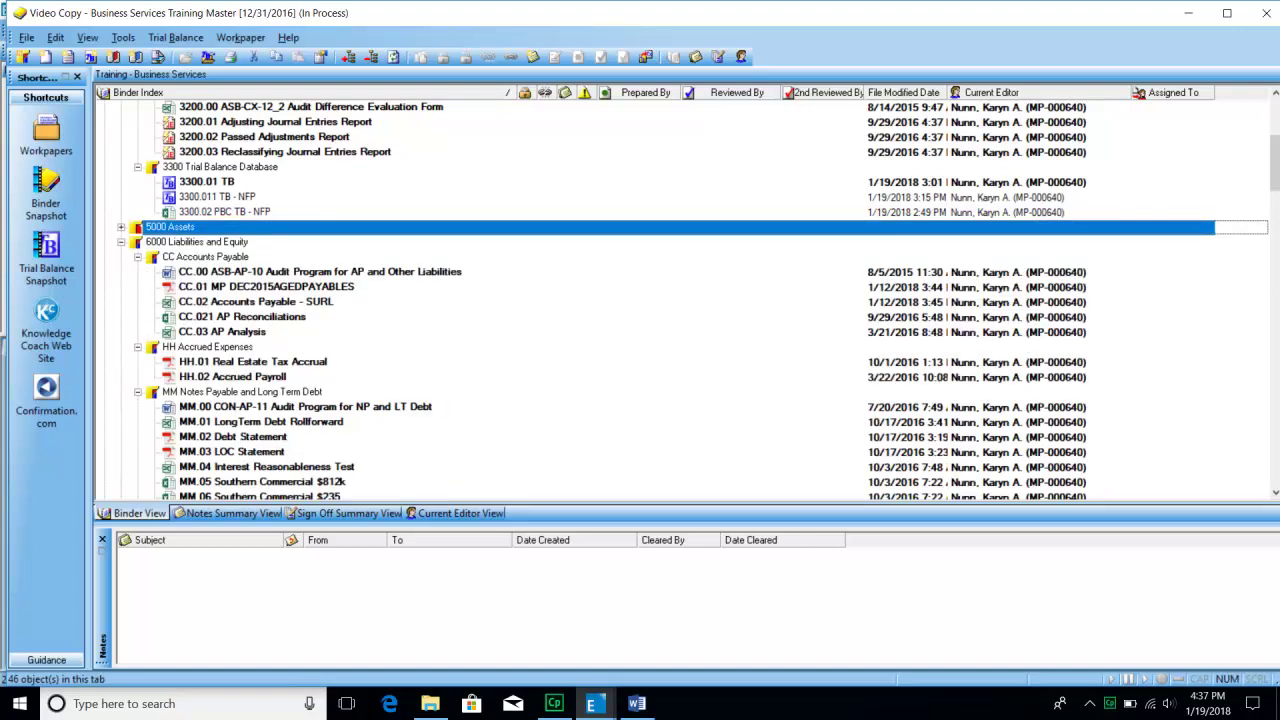
Select the CC Accounts Payable, HH Accrued Expenses and MM Notes Payable and Long Term Debt sections in turn.
left_click(205, 257)
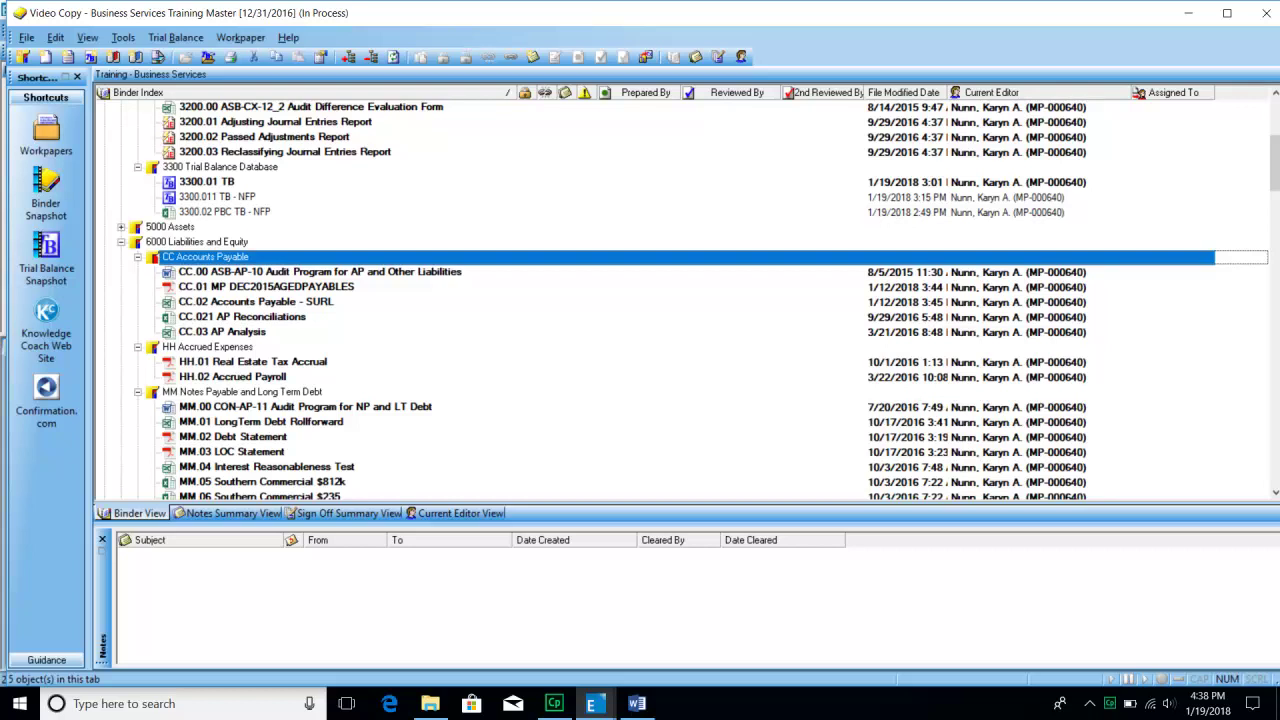
scroll(172, 262, "down", 1)
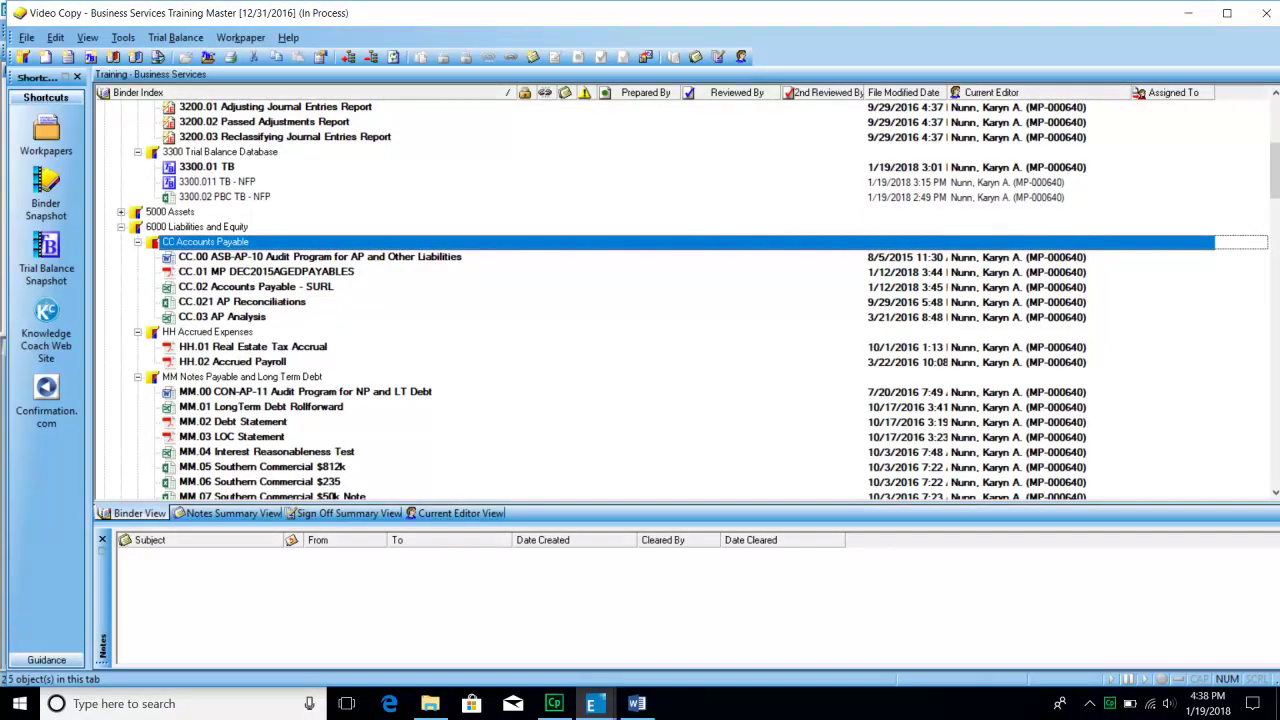
left_click(208, 332)
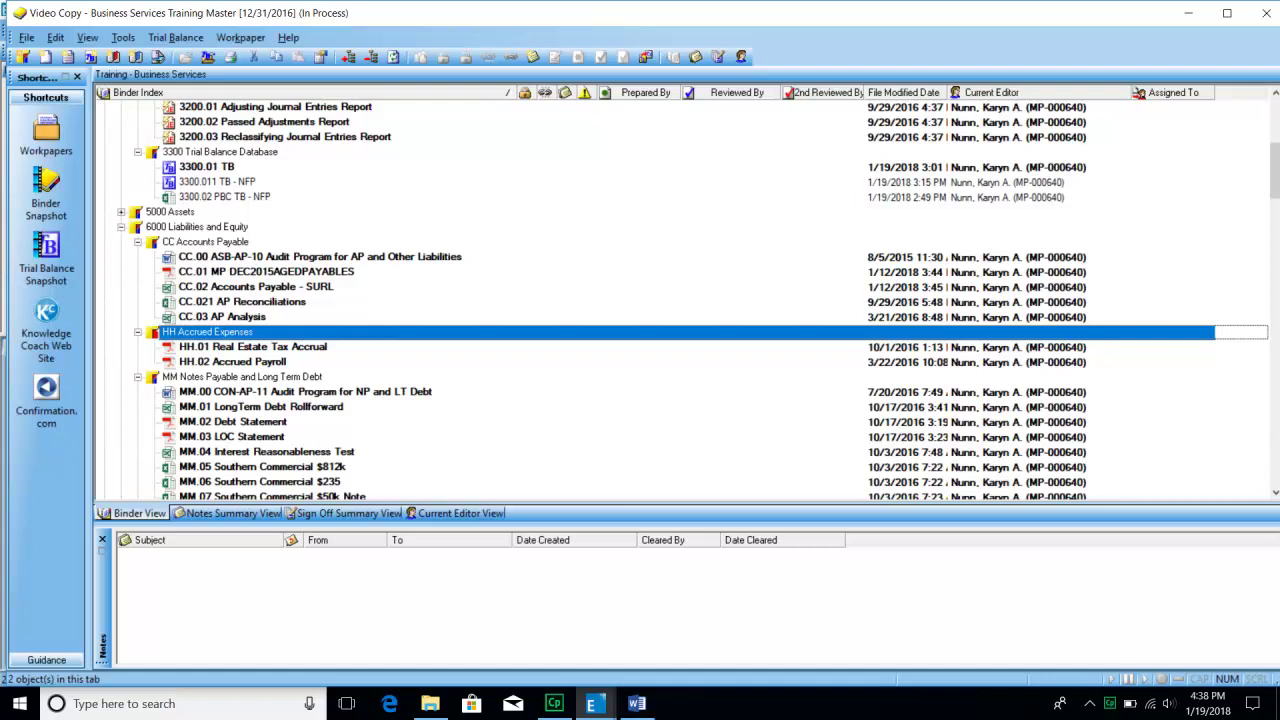
left_click(229, 376)
scroll(229, 378, "down", 3)
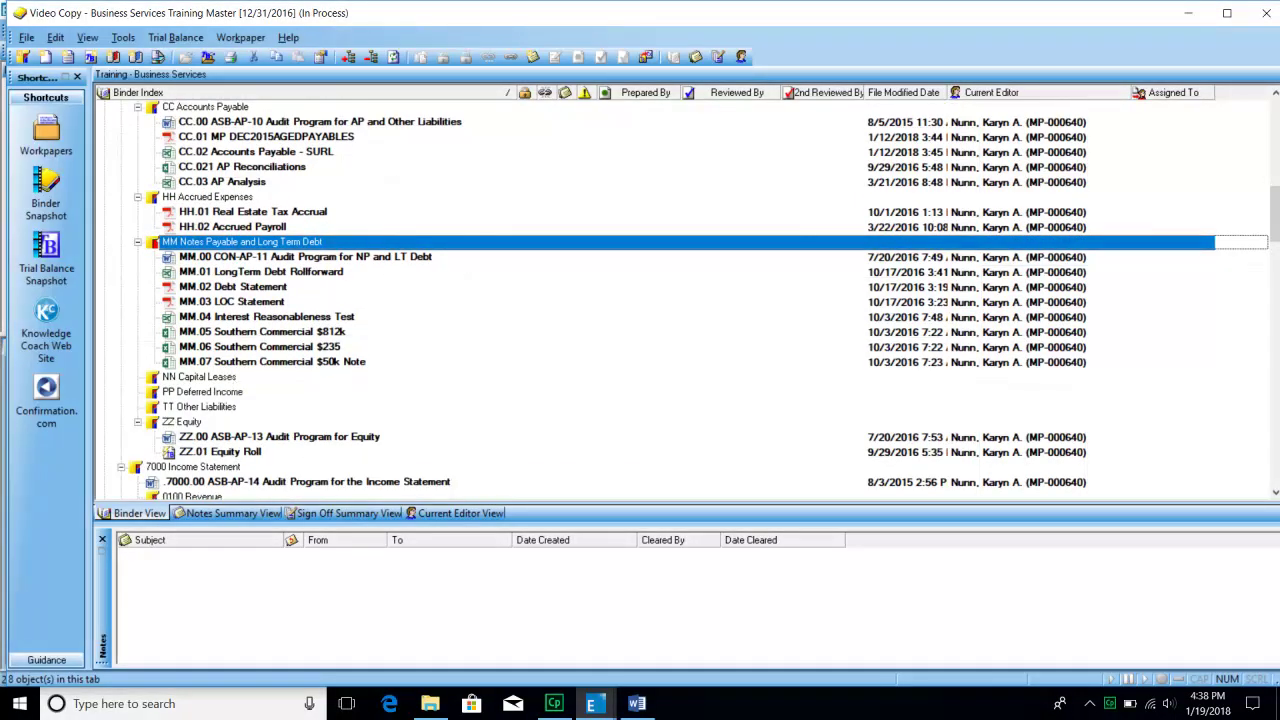
Select NN Capital Leases, PP Deferred Income, TT Other Liabilities and ZZ Equity in turn, and collapse 6000 Liabilities and Equity.
left_click(205, 377)
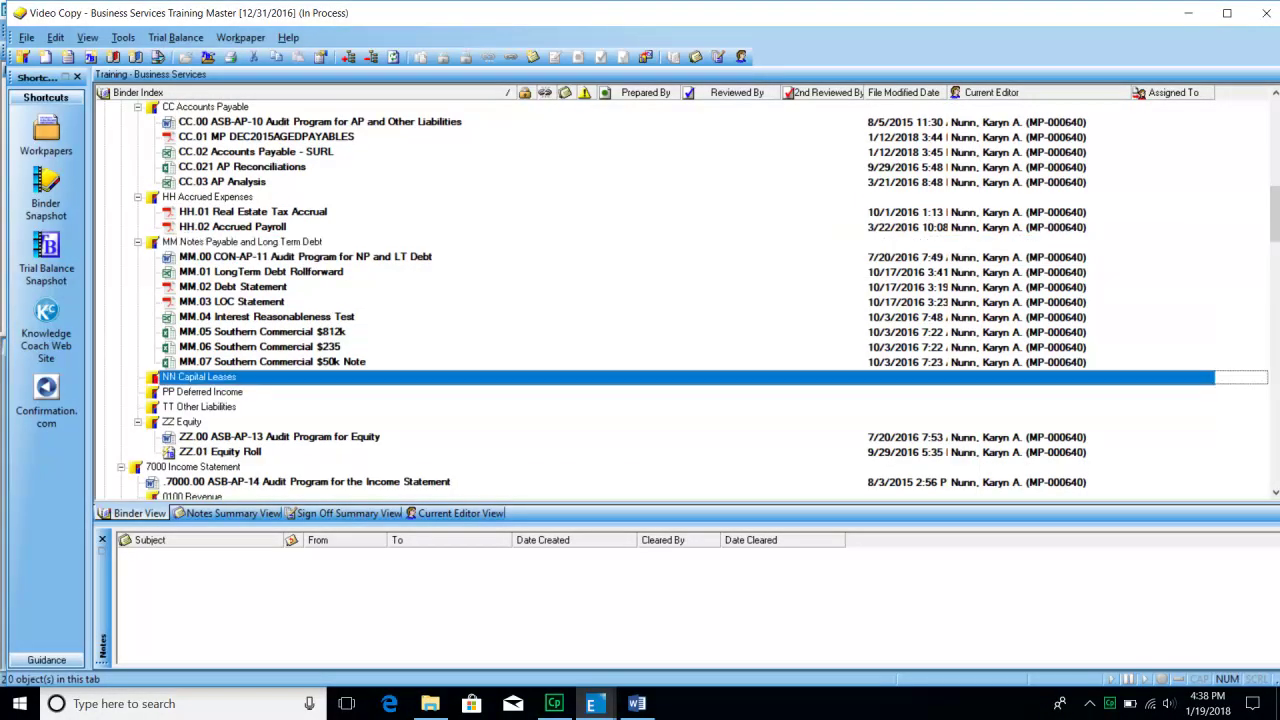
left_click(203, 392)
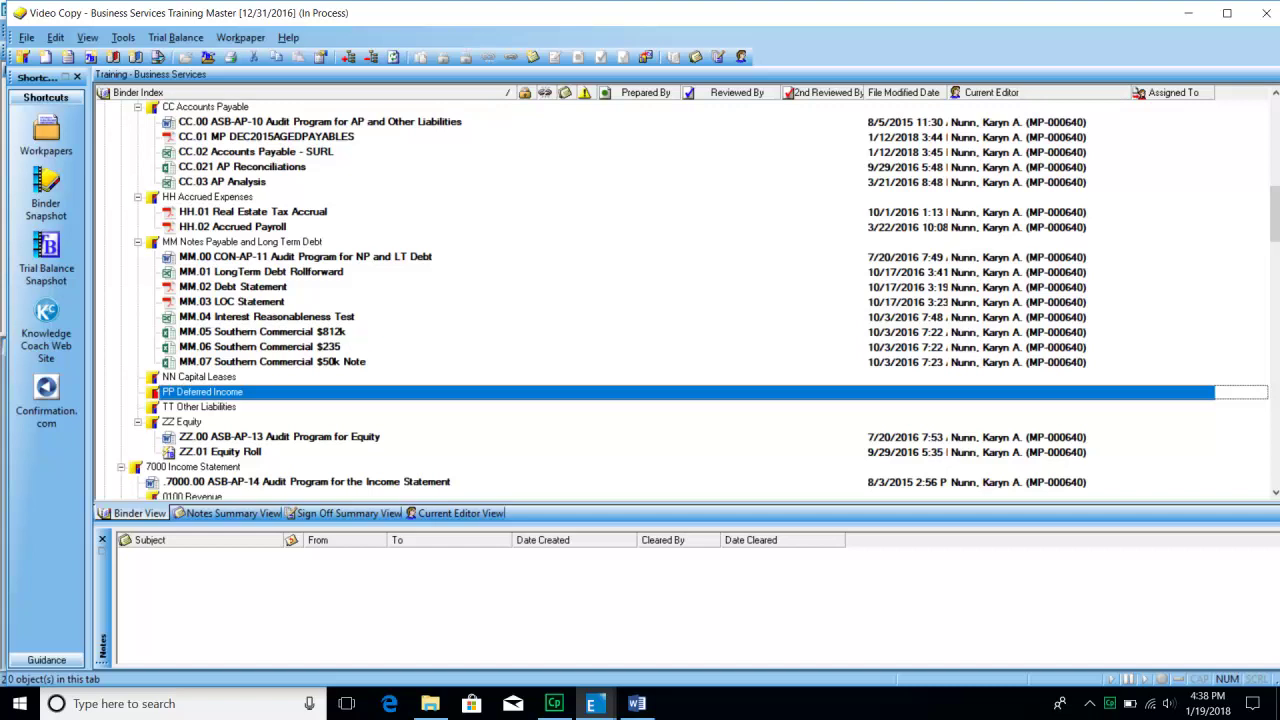
left_click(212, 406)
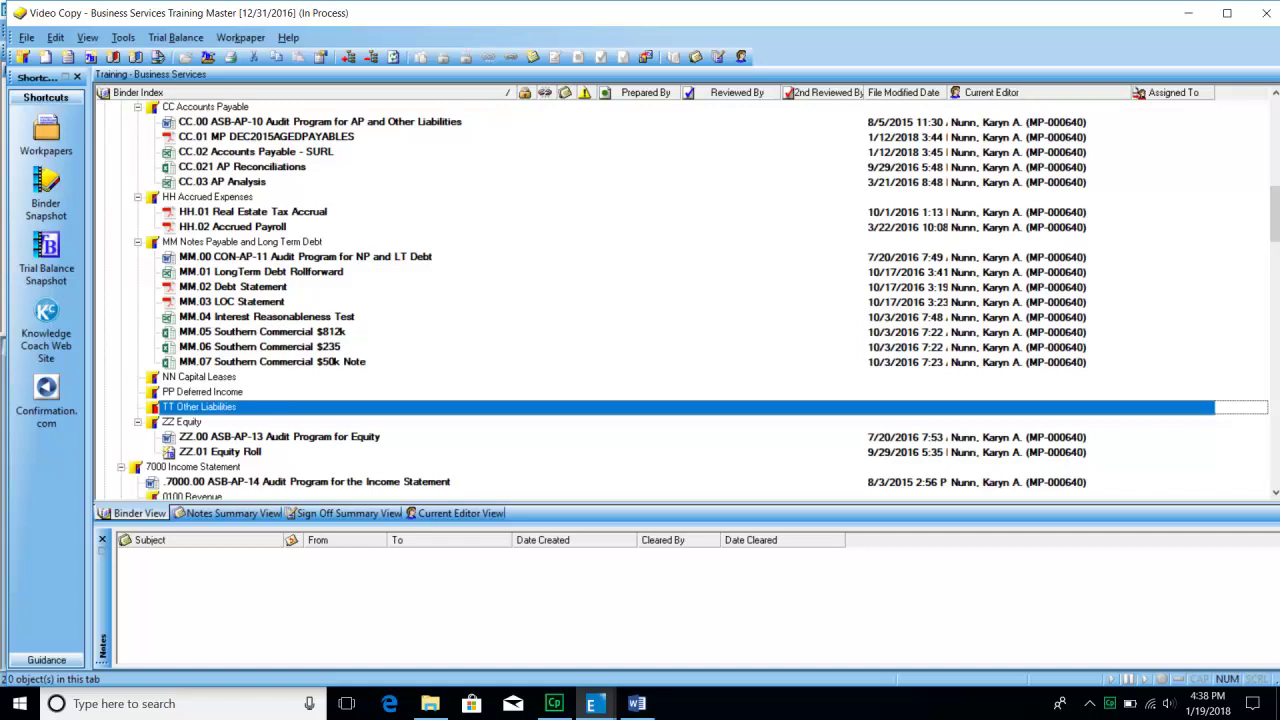
left_click(190, 422)
scroll(182, 421, "down", 1)
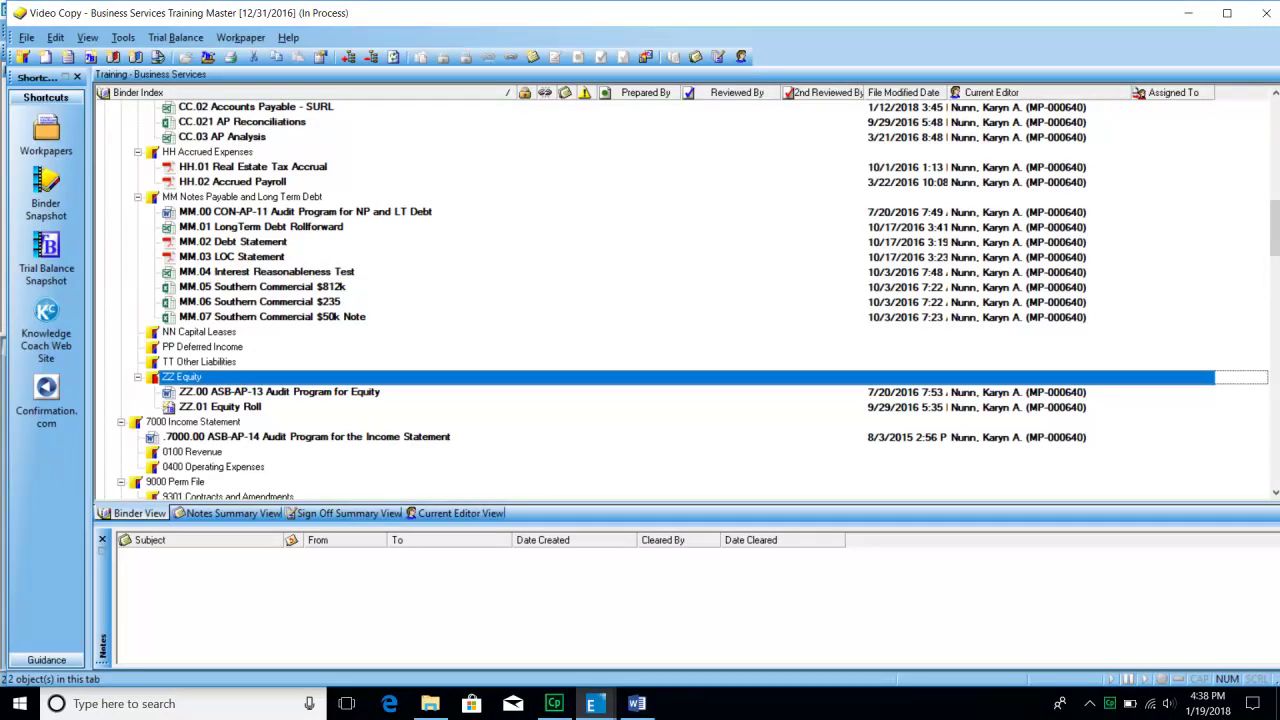
scroll(640, 300, "up", 3)
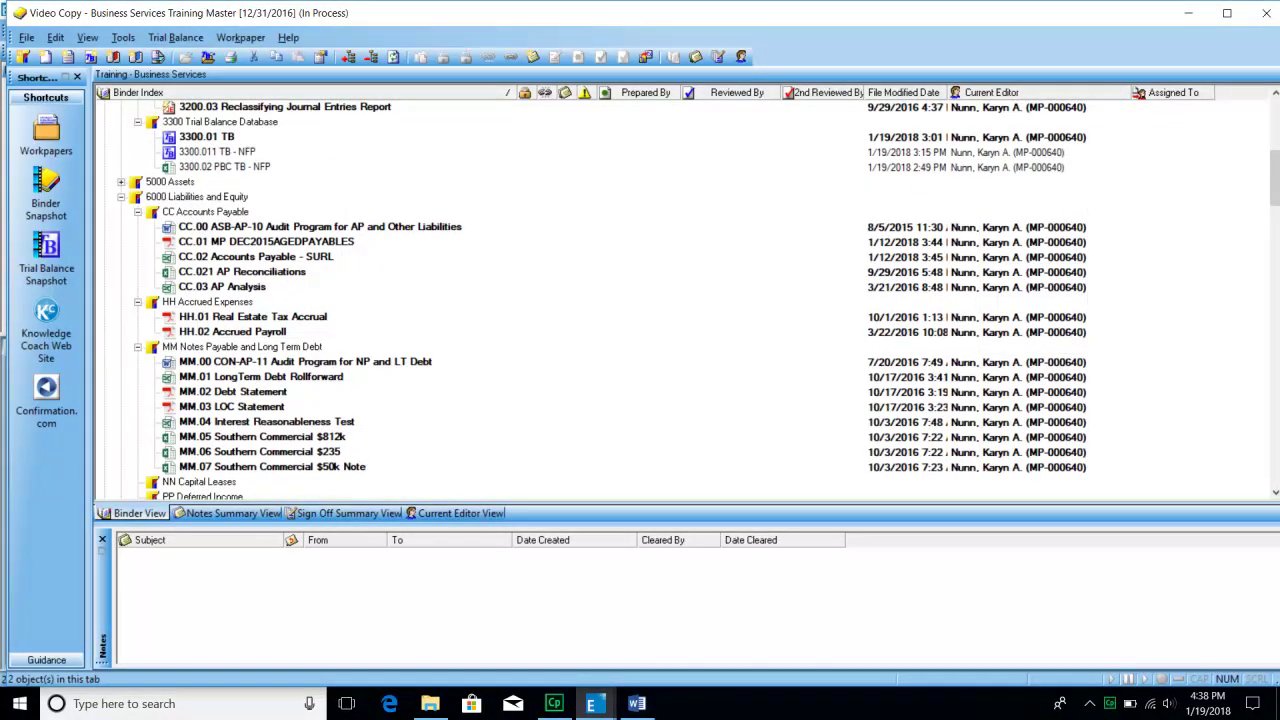
left_click(121, 197)
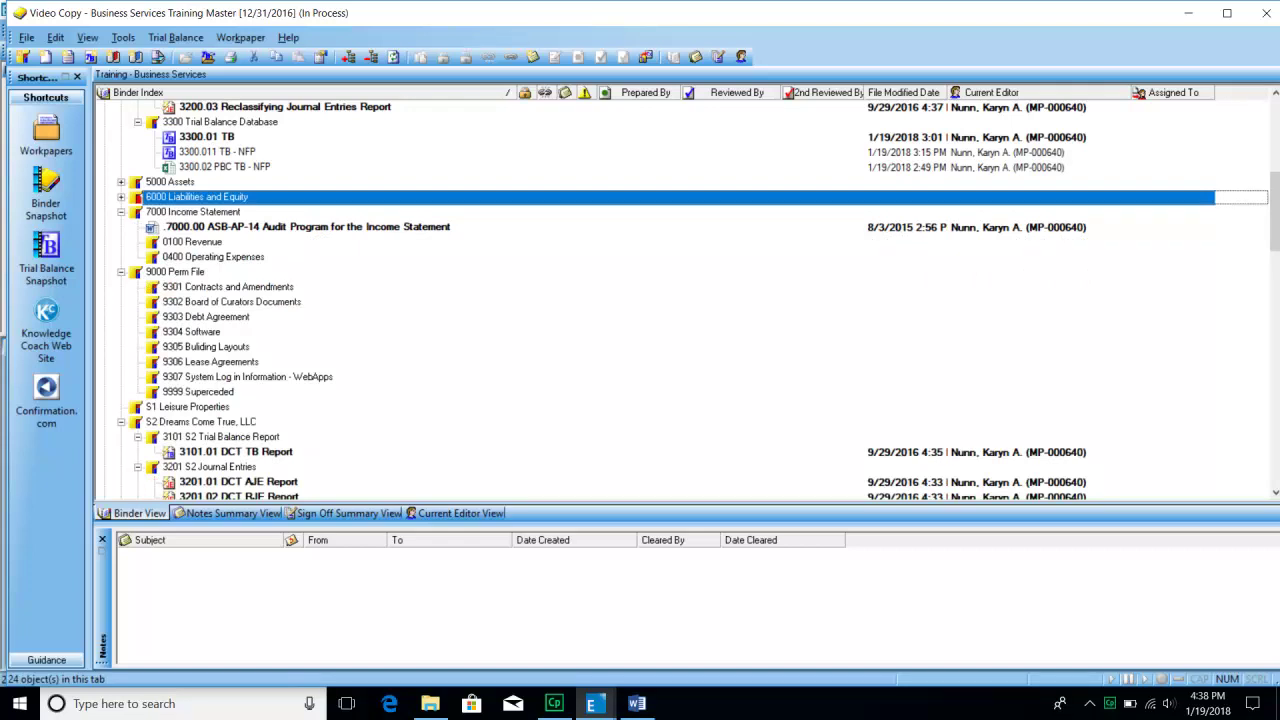
Select 7000 Income Statement, its 0100 Revenue and 0400 Operating Expenses tabs, and the 8000 Tax tab in turn.
left_click(193, 212)
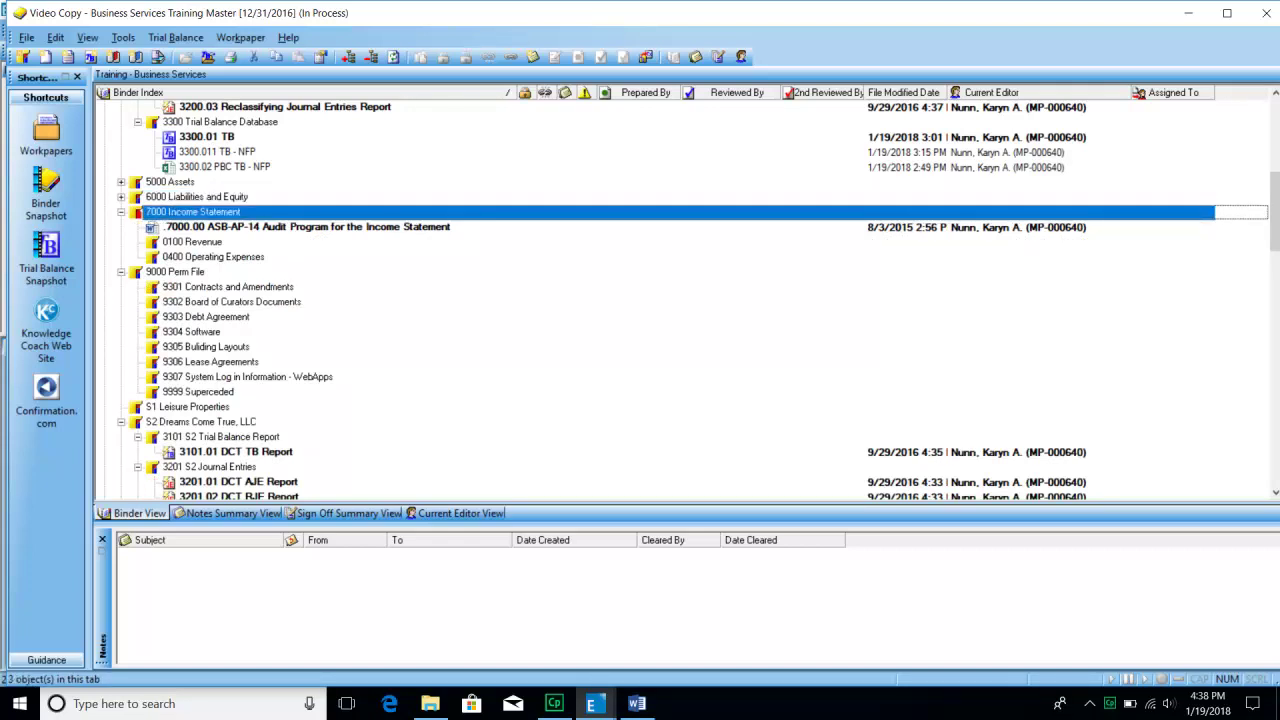
left_click(193, 242)
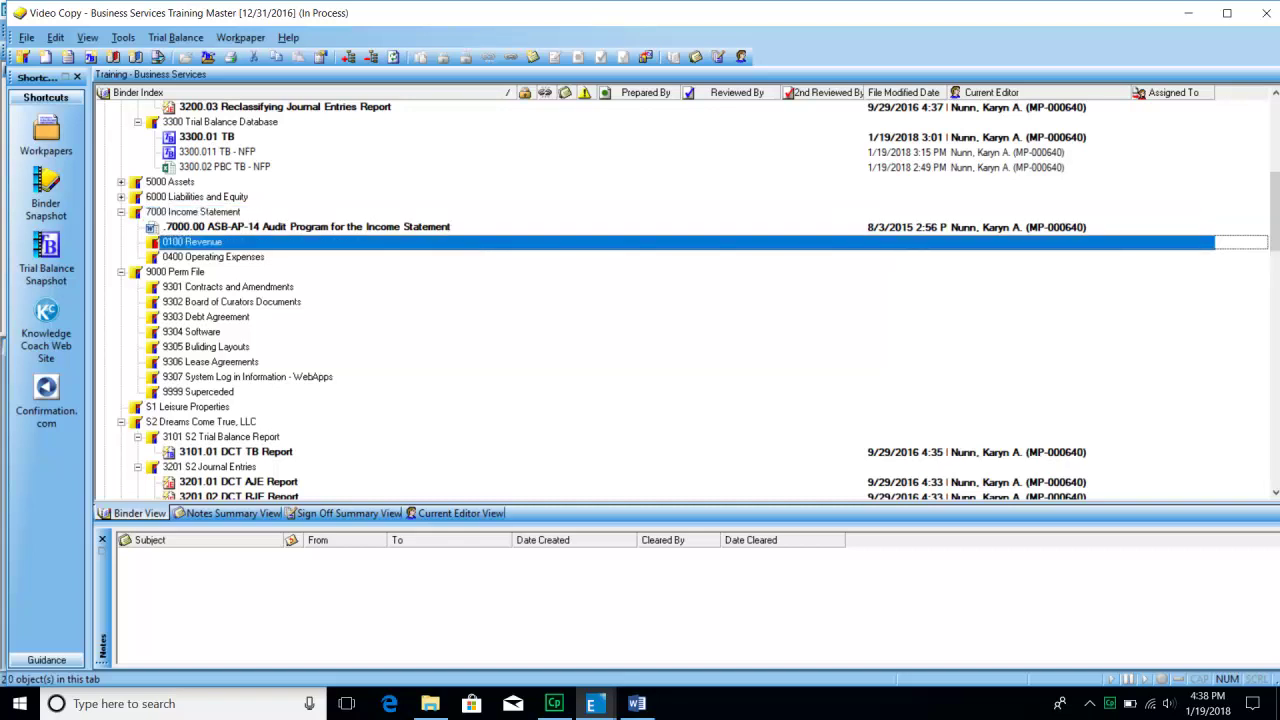
left_click(213, 257)
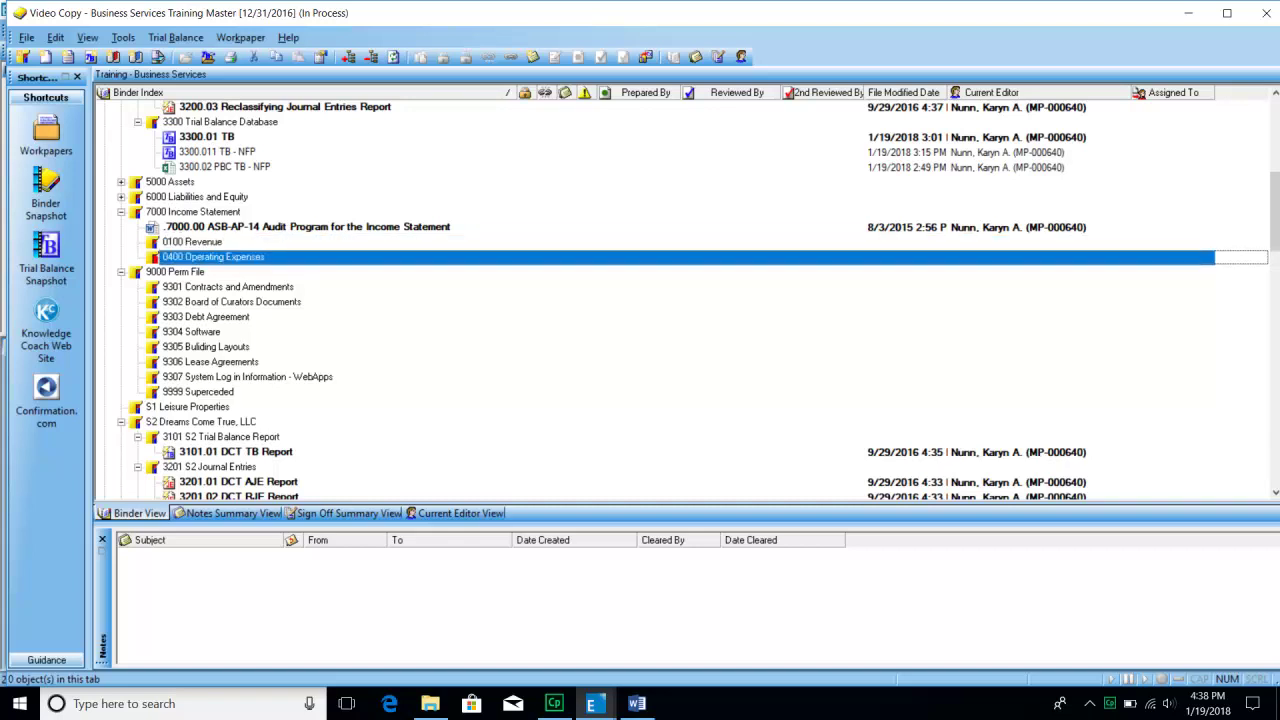
left_click(193, 242)
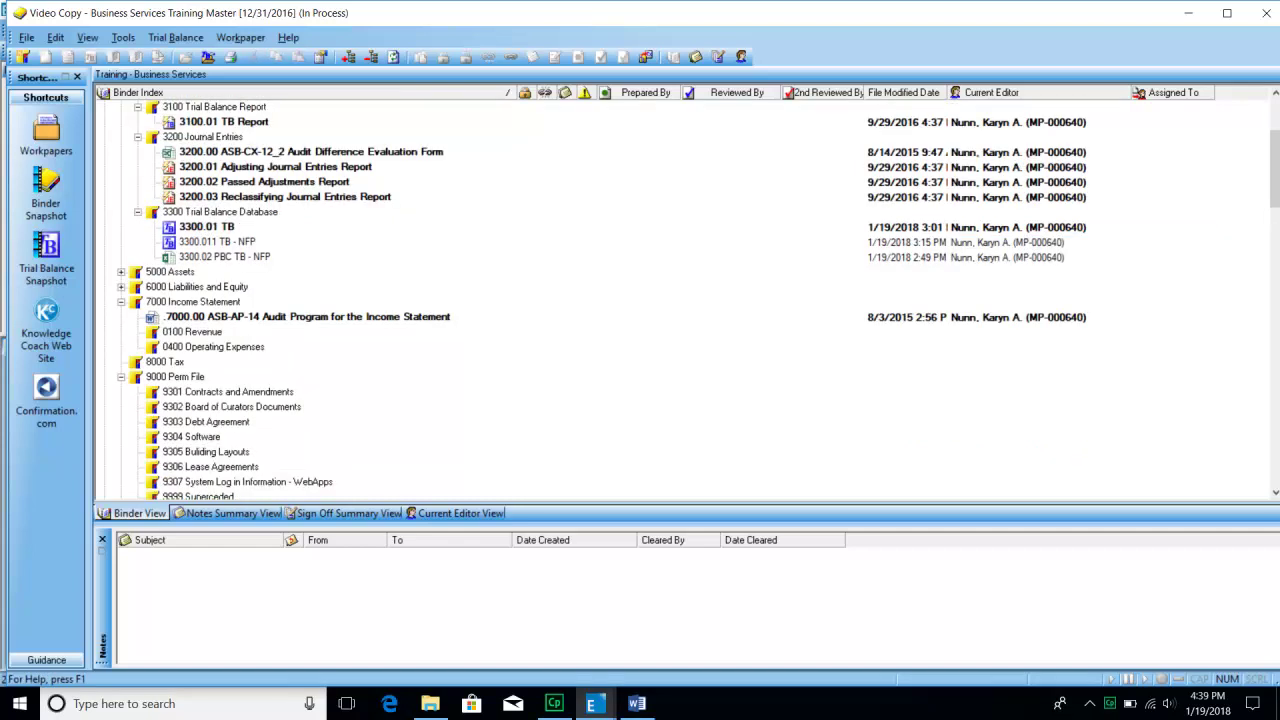
left_click(165, 362)
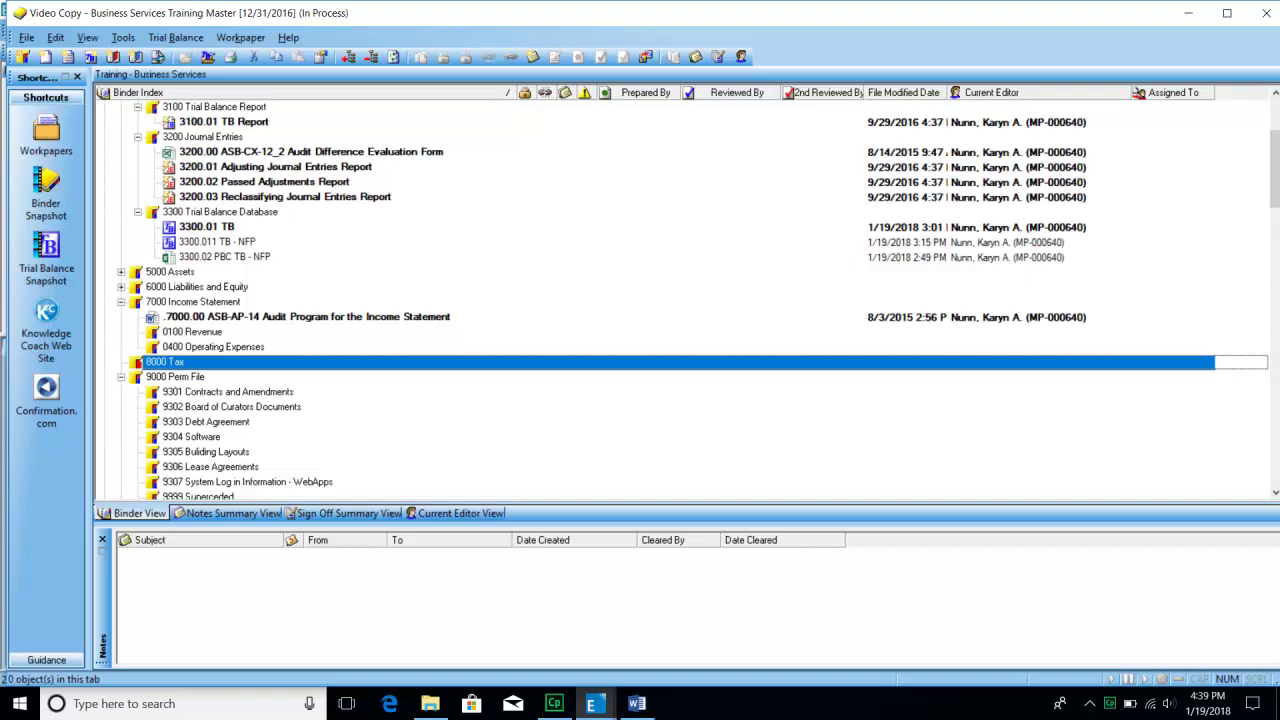
Step through the tabs of 9000 Perm File down to 9999 Superceded and collapse the section.
scroll(182, 354, "down", 2)
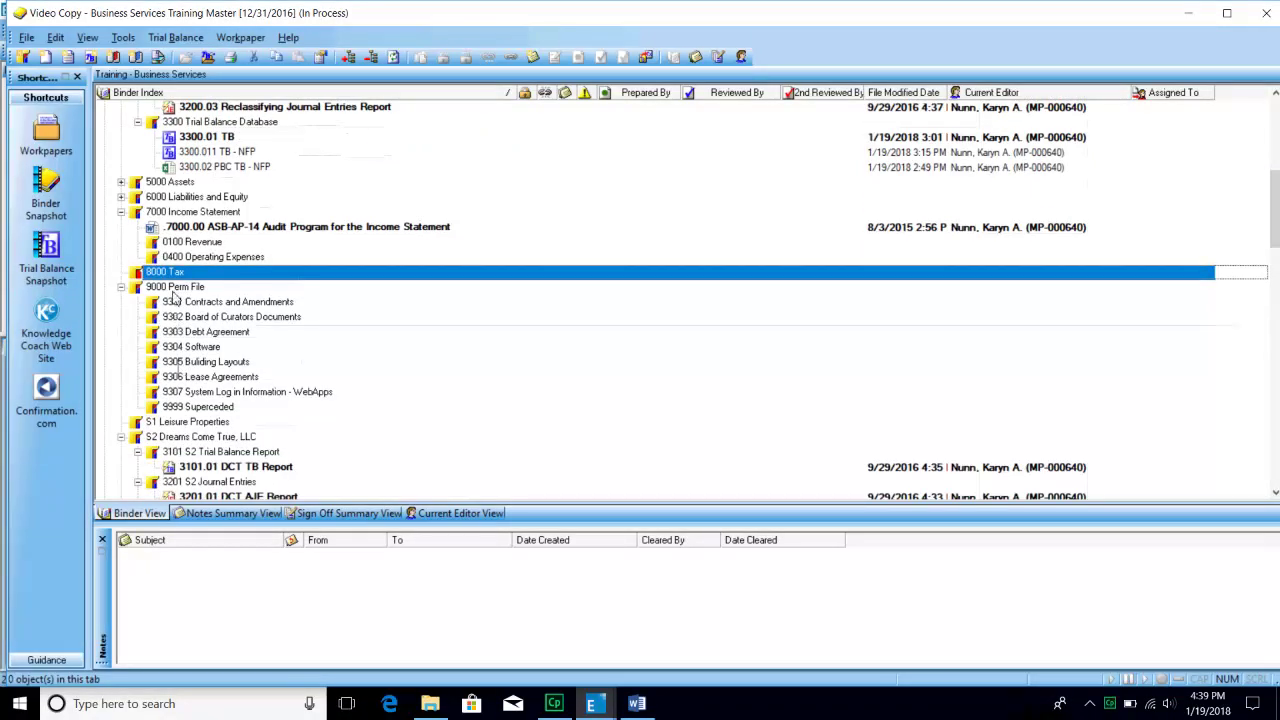
left_click(174, 287)
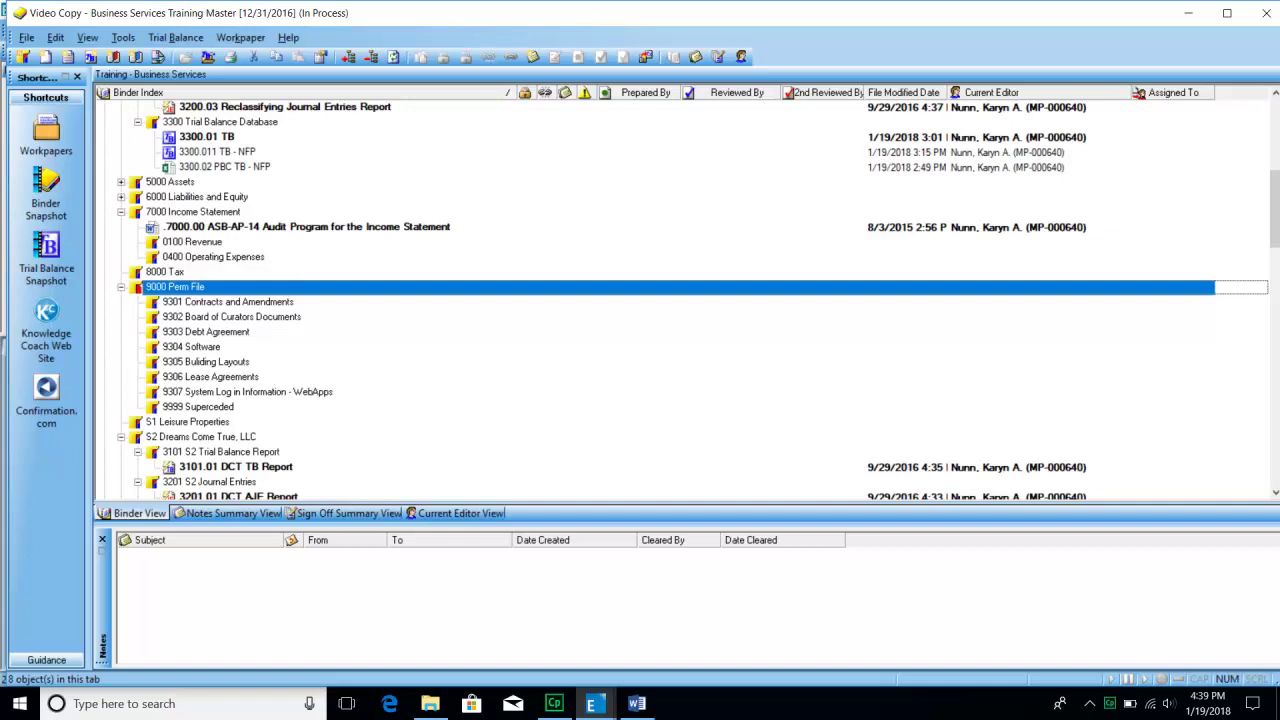
key("Down")
key("Down")
key("Down")
key("Down")
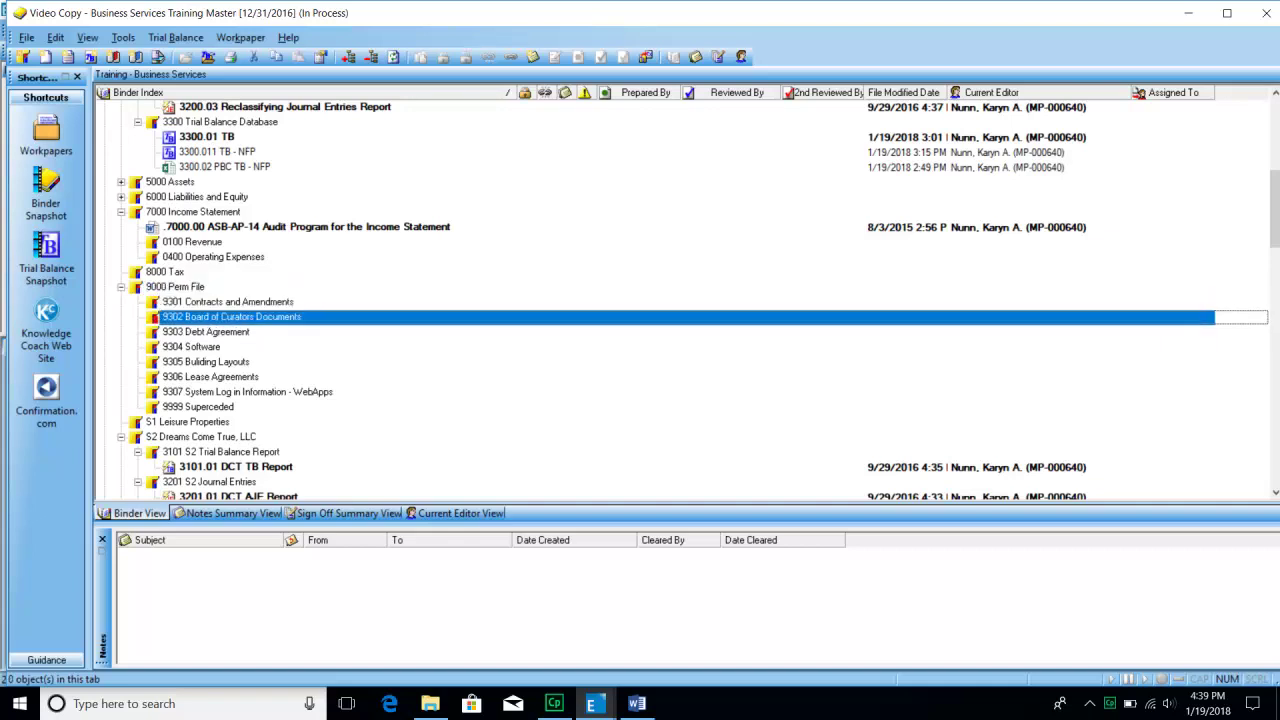
key("Down")
key("Down")
key("Down")
key("Down")
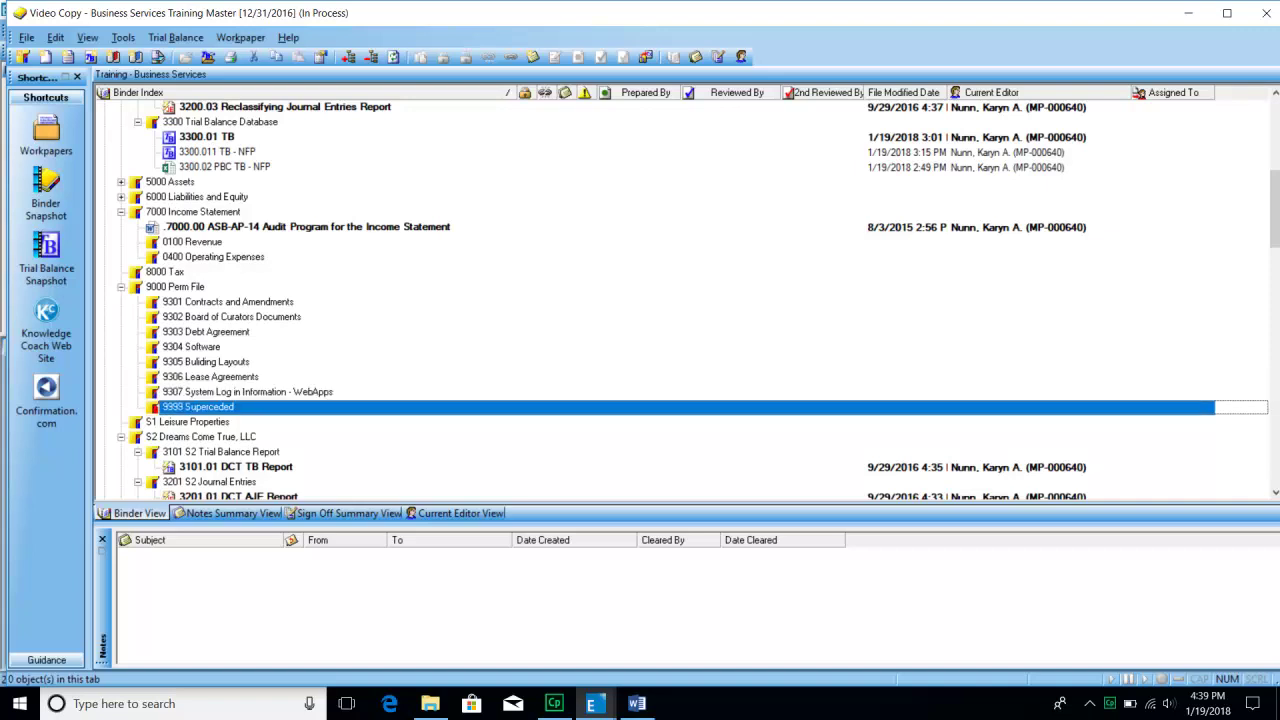
key("Left")
key("Left")
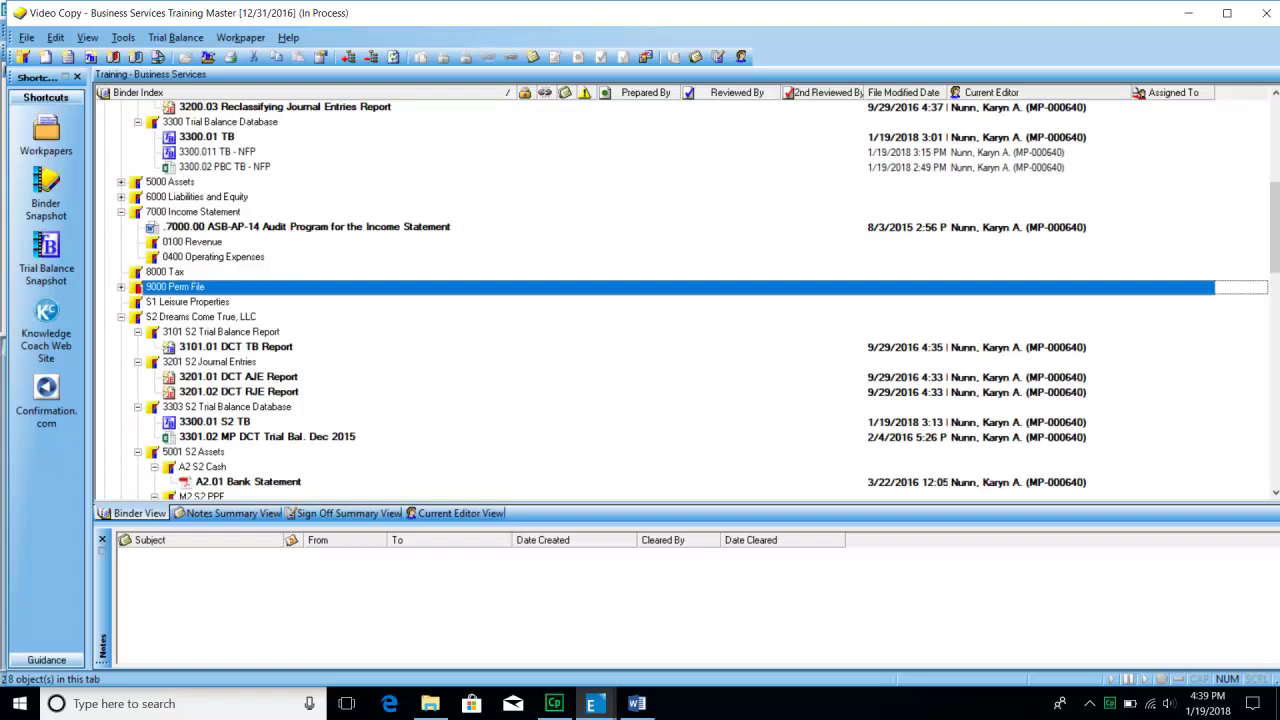
Select S1 Leisure Properties and collapse the S2 Dreams Come True, LLC section and Unfiled Workpapers.
left_click(162, 303)
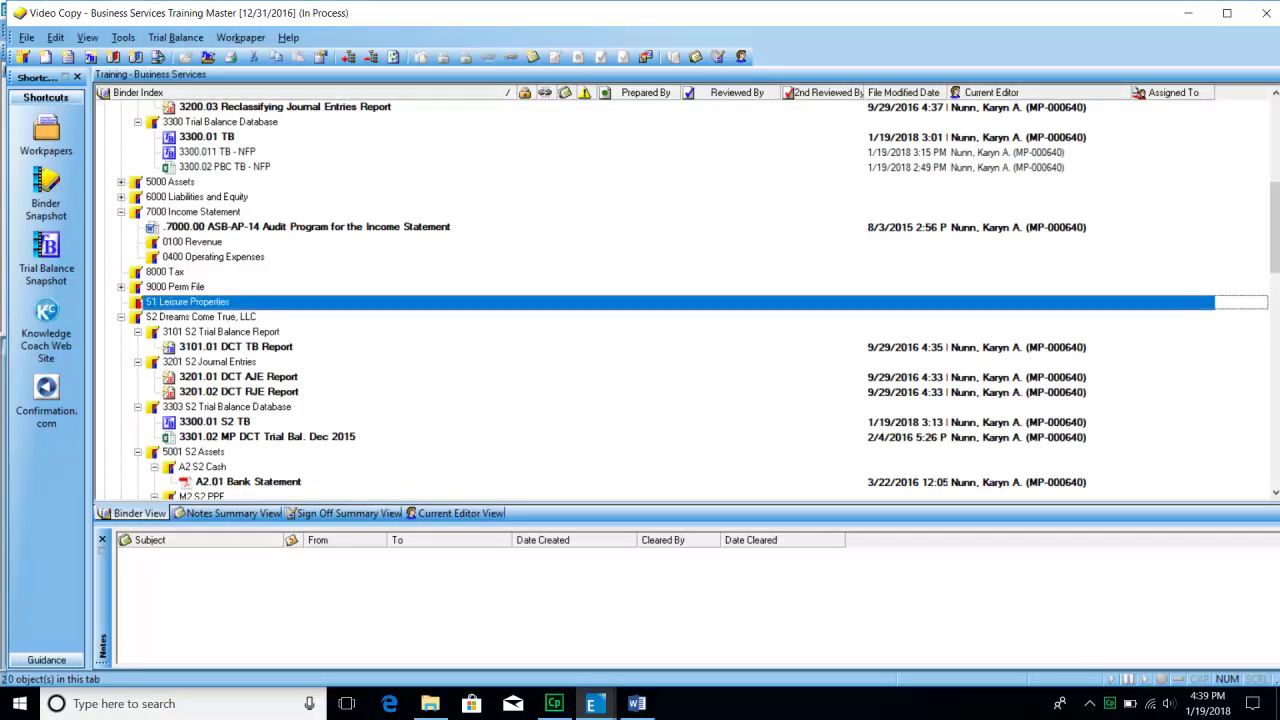
left_click(200, 317)
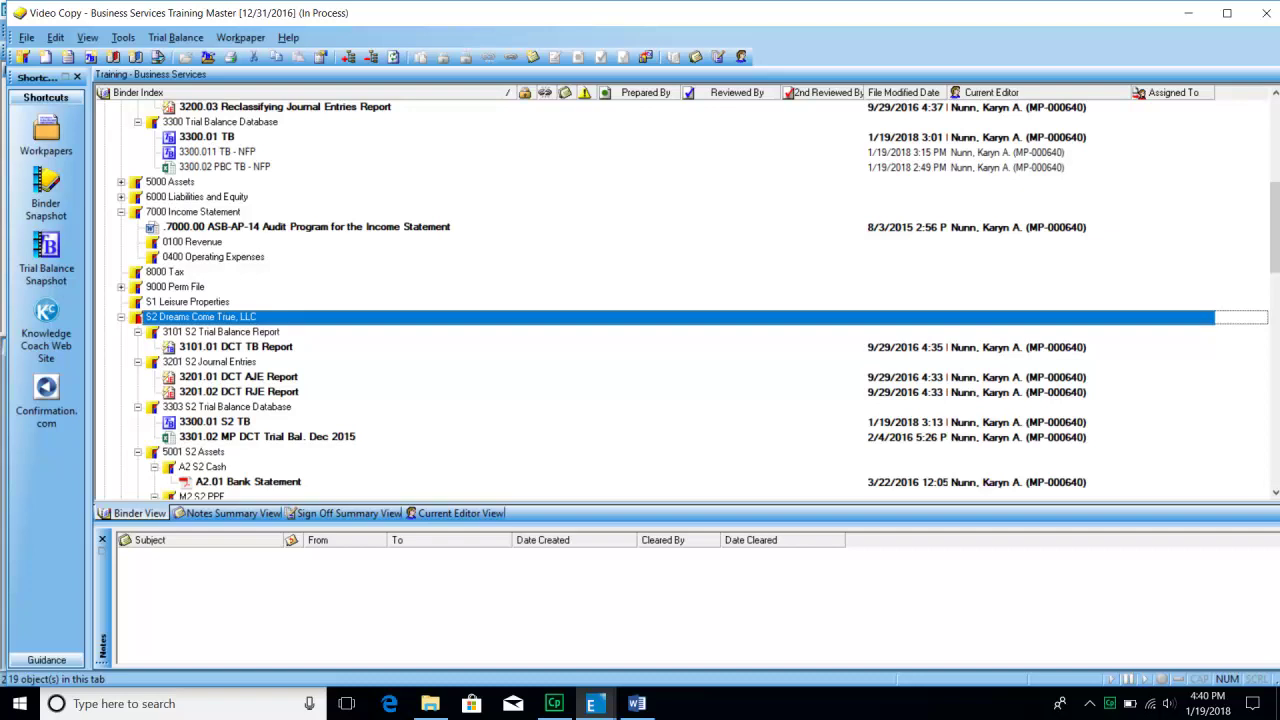
key("Left")
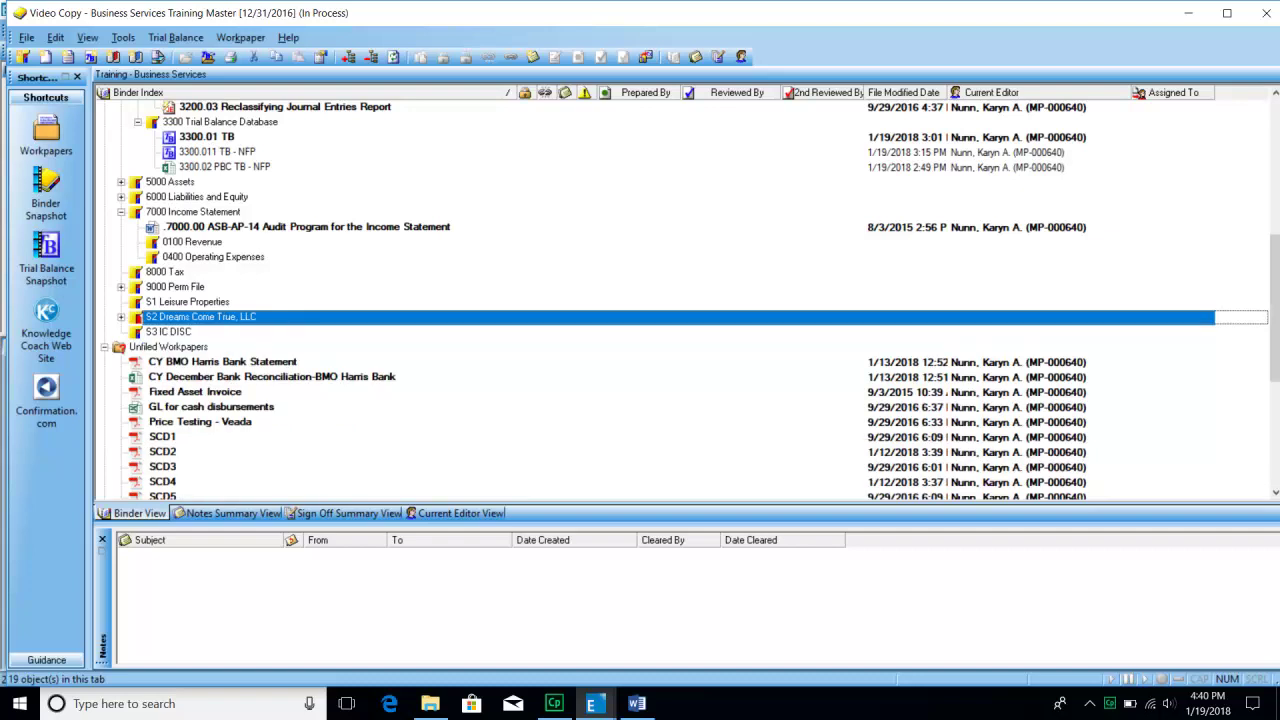
key("Down")
key("Down")
key("Left")
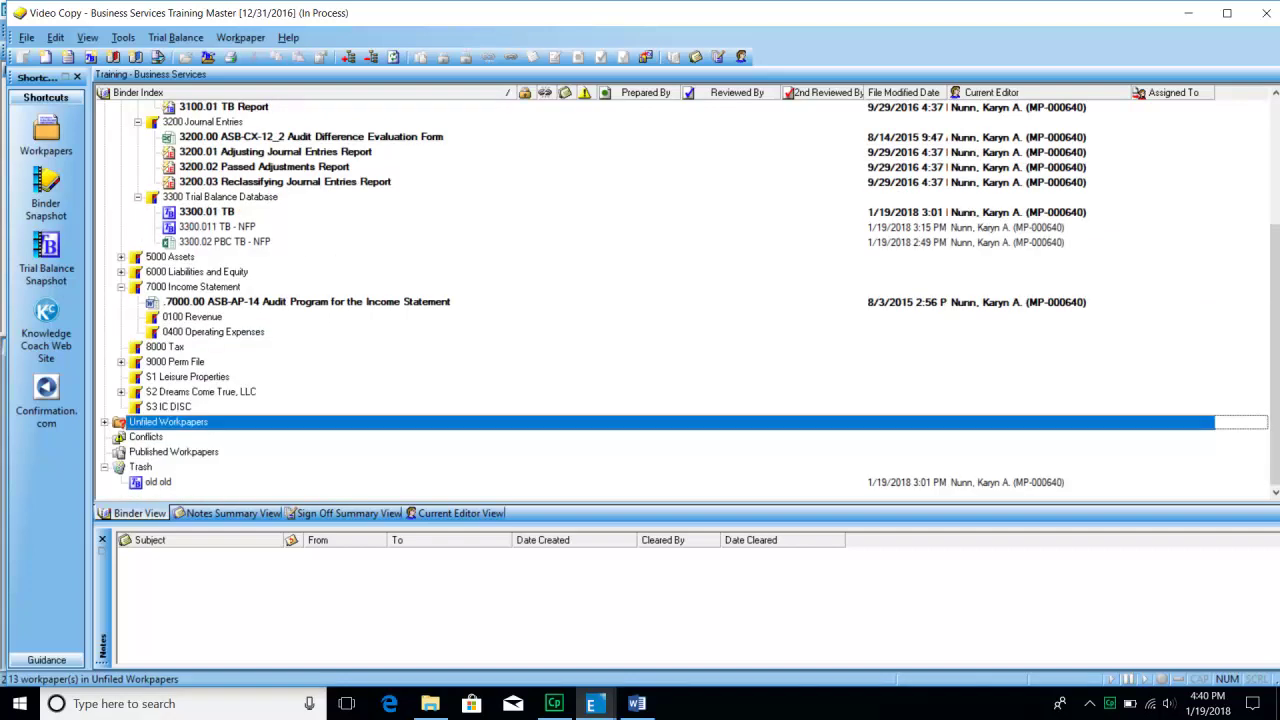
Open the 3300.02 PBC TB - NFP workpaper from 3300 Trial Balance Database in Excel.
scroll(655, 300, "up", 2)
left_click(197, 362)
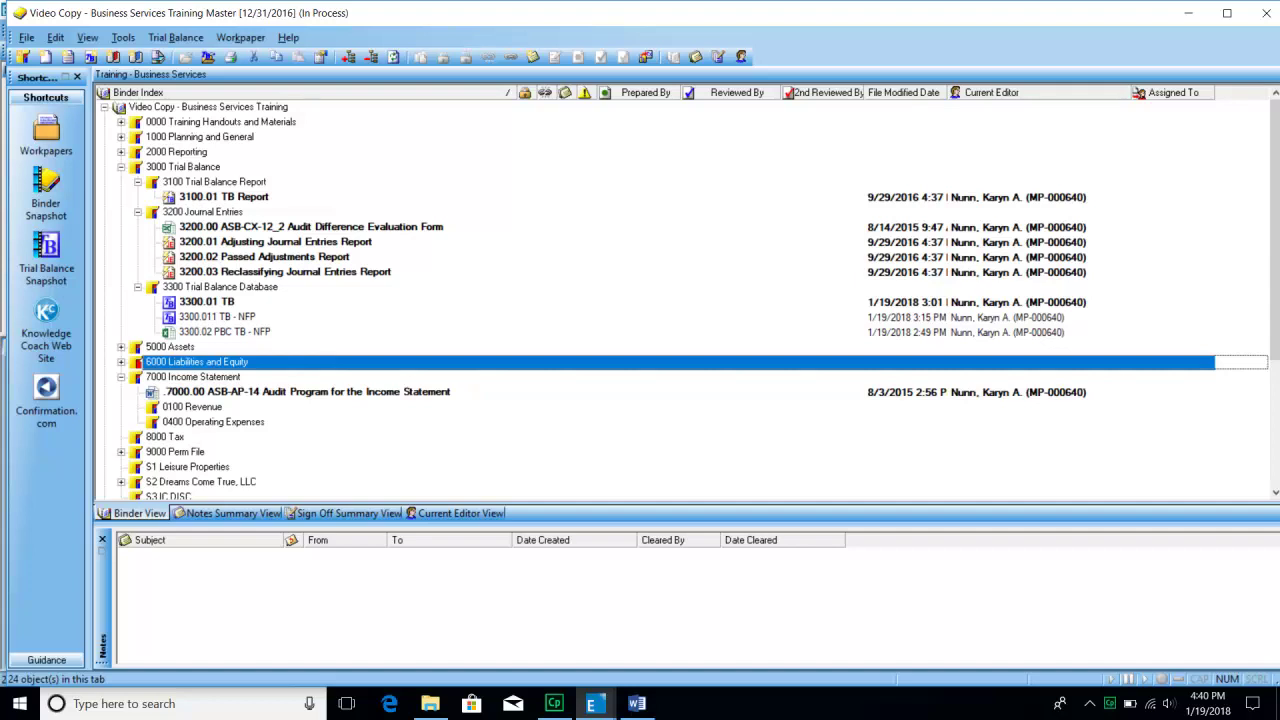
double_click(225, 333)
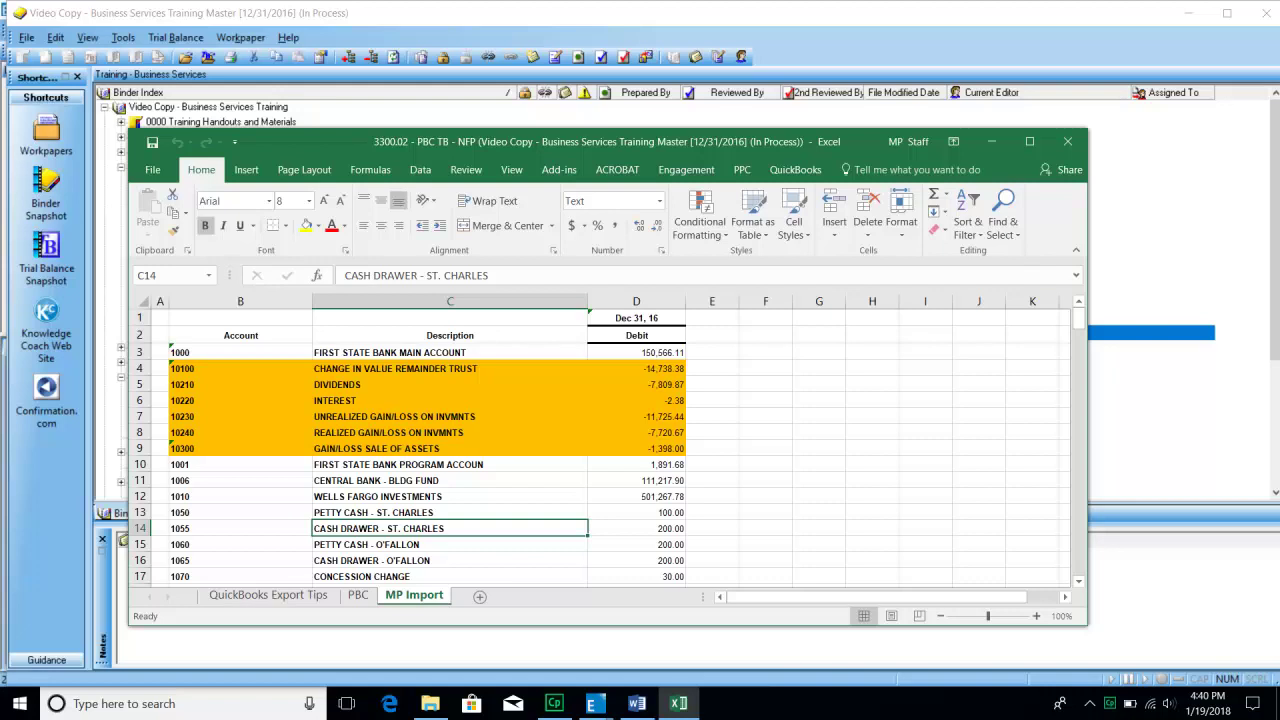
Switch to the binder, look at creating a new workpaper from file under 3300 Trial Balance Database, and return to the Excel workbook.
key("alt+Tab")
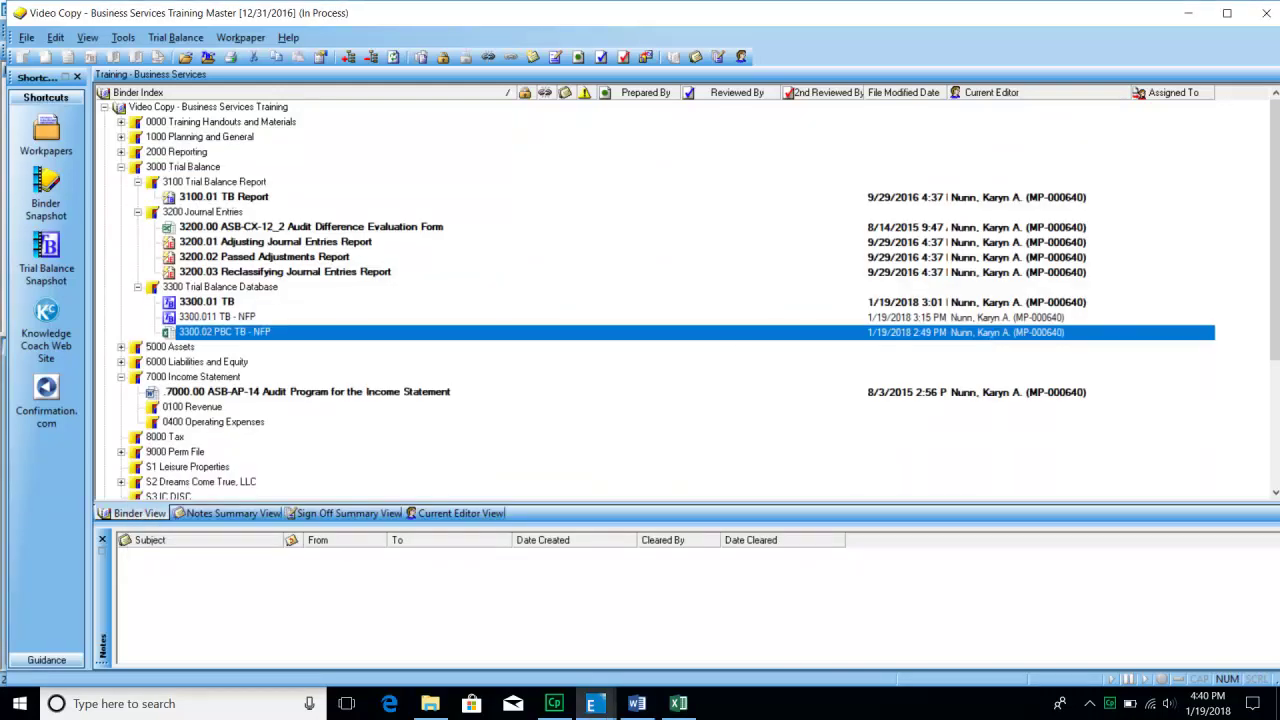
right_click(252, 287)
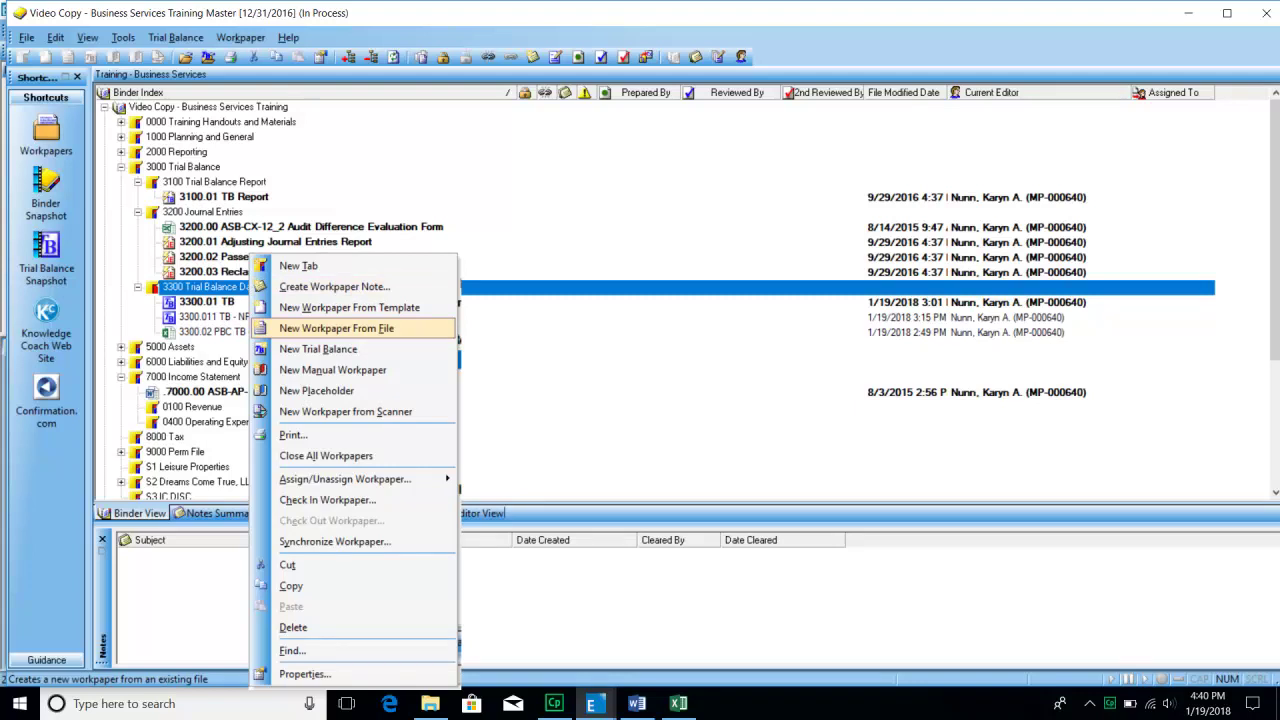
left_click(337, 328)
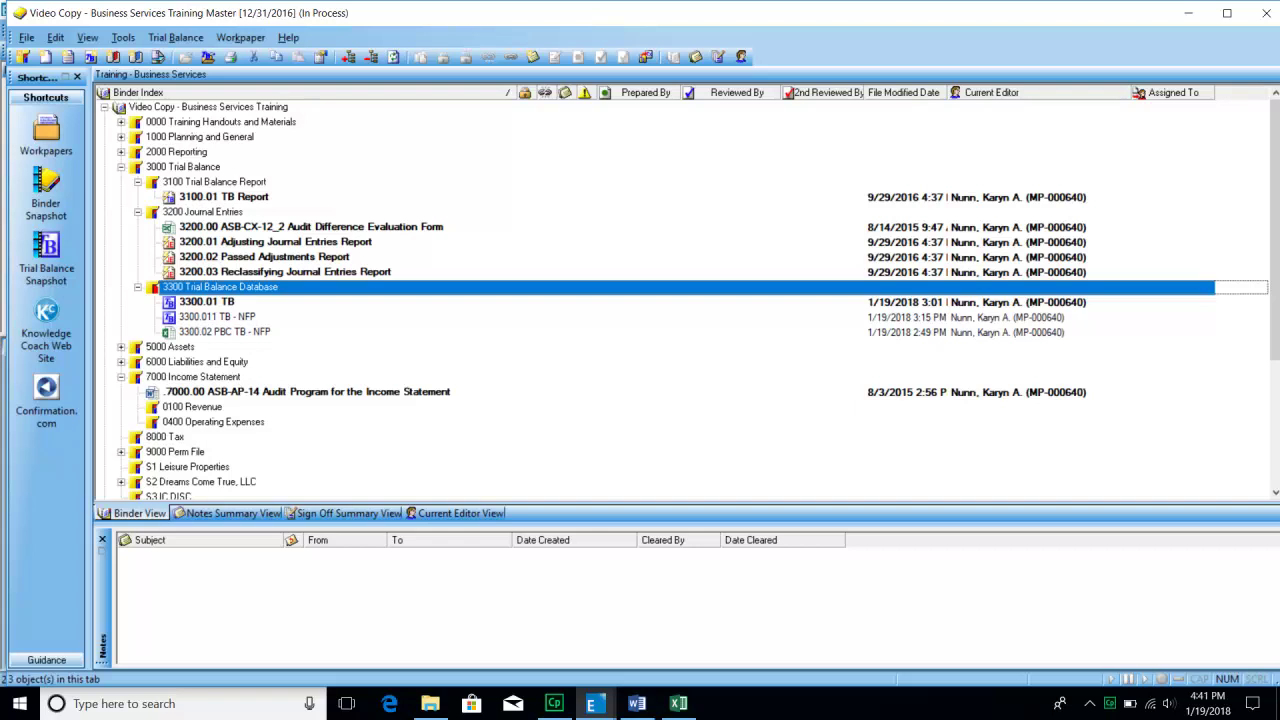
key("alt+Tab")
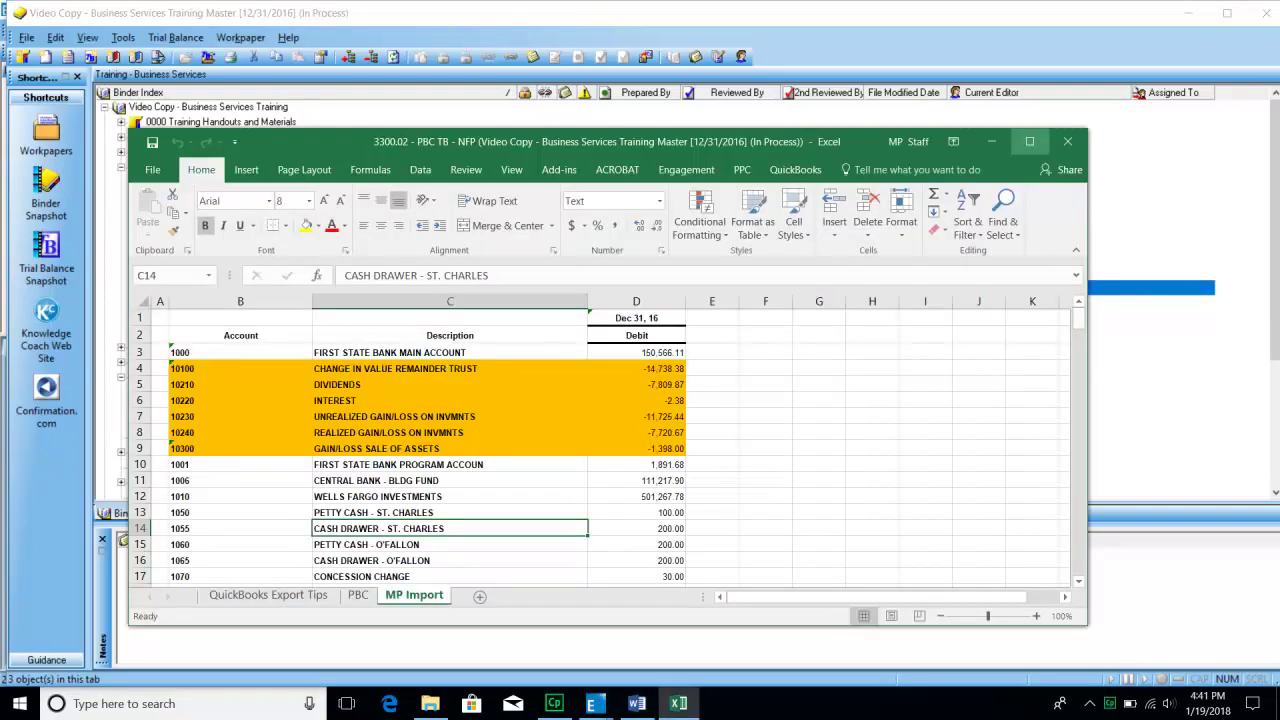
Maximize the trial balance workbook and compare its PBC sheet with the MP Import sheet.
left_click(1030, 142)
left_click(637, 288)
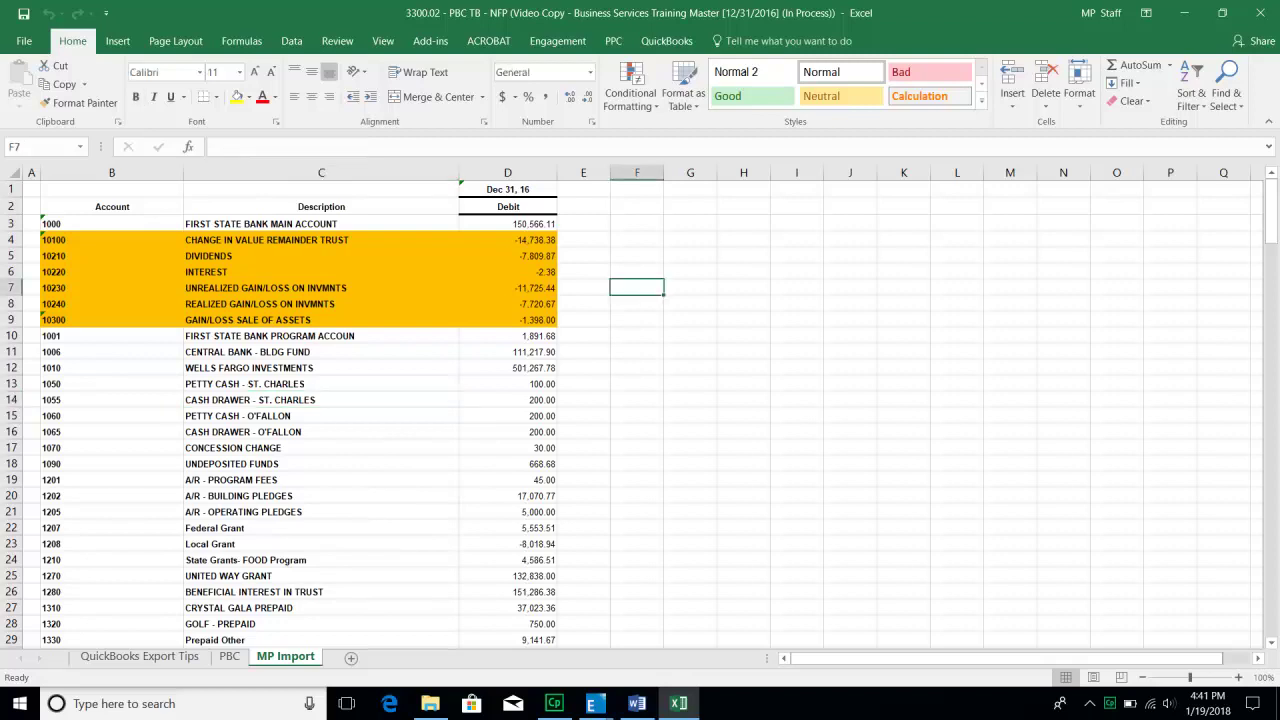
key("ctrl+Page_Up")
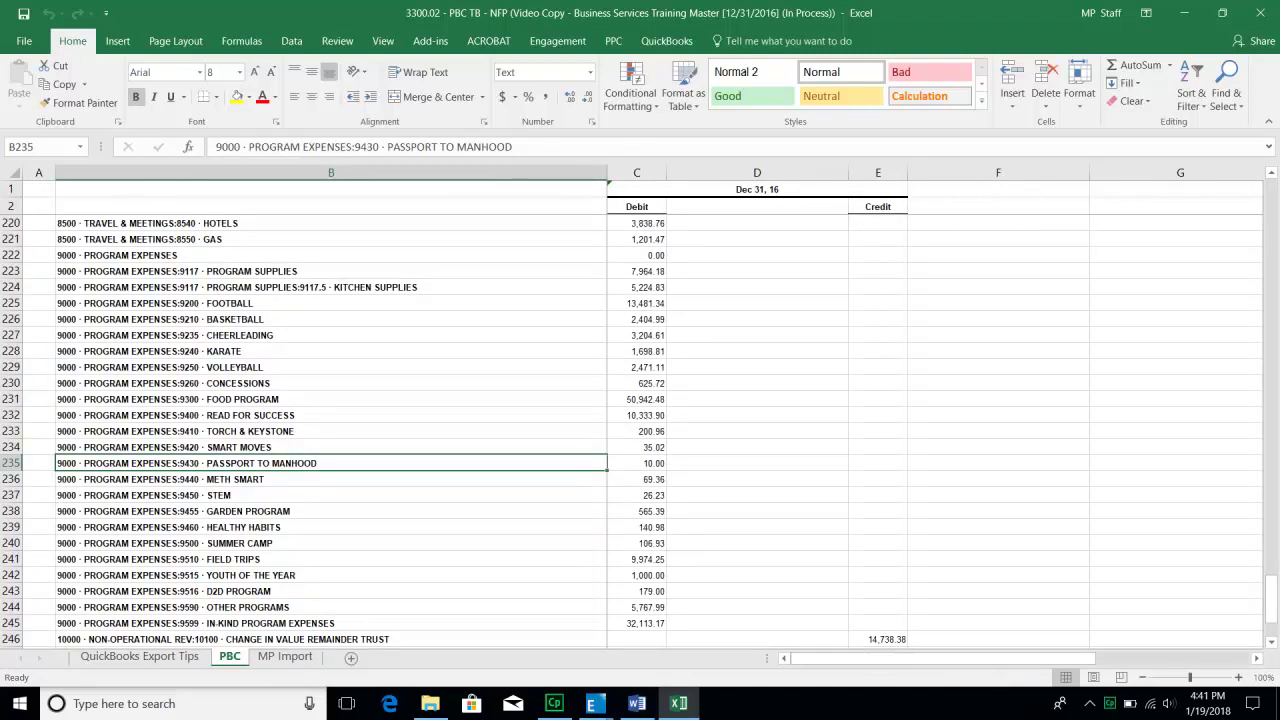
left_click(331, 383)
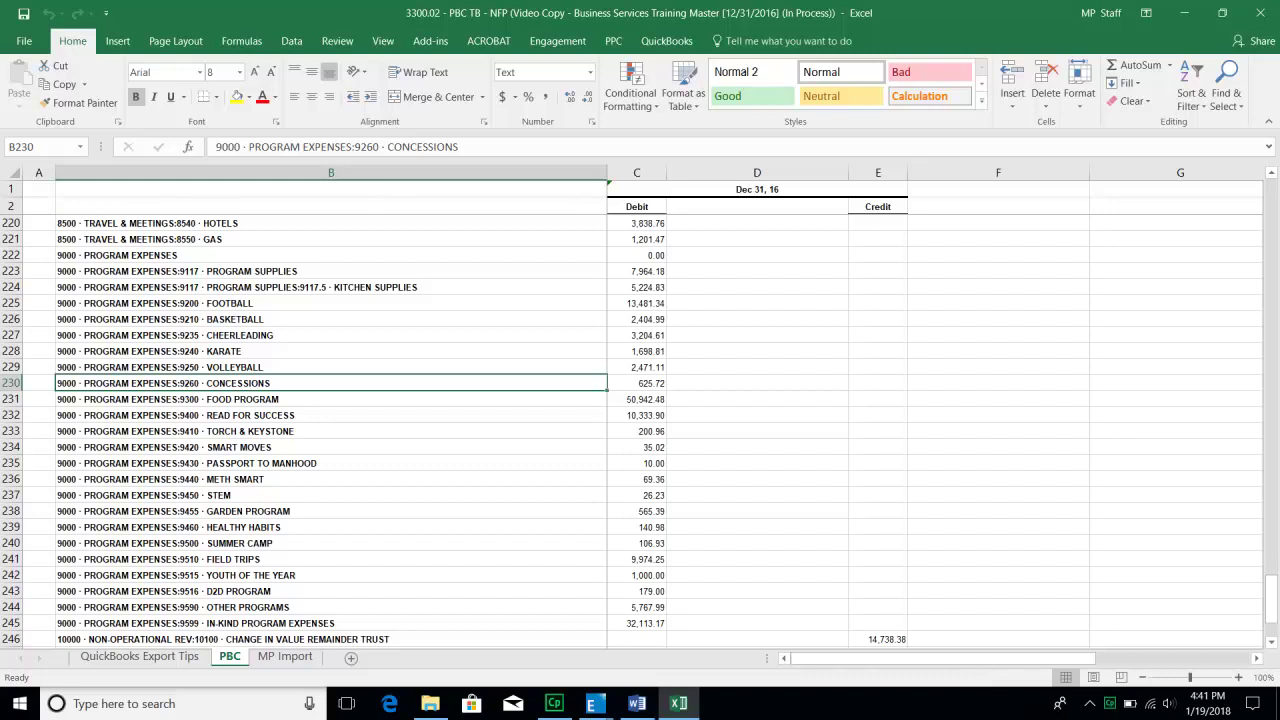
key("ctrl+Page_Down")
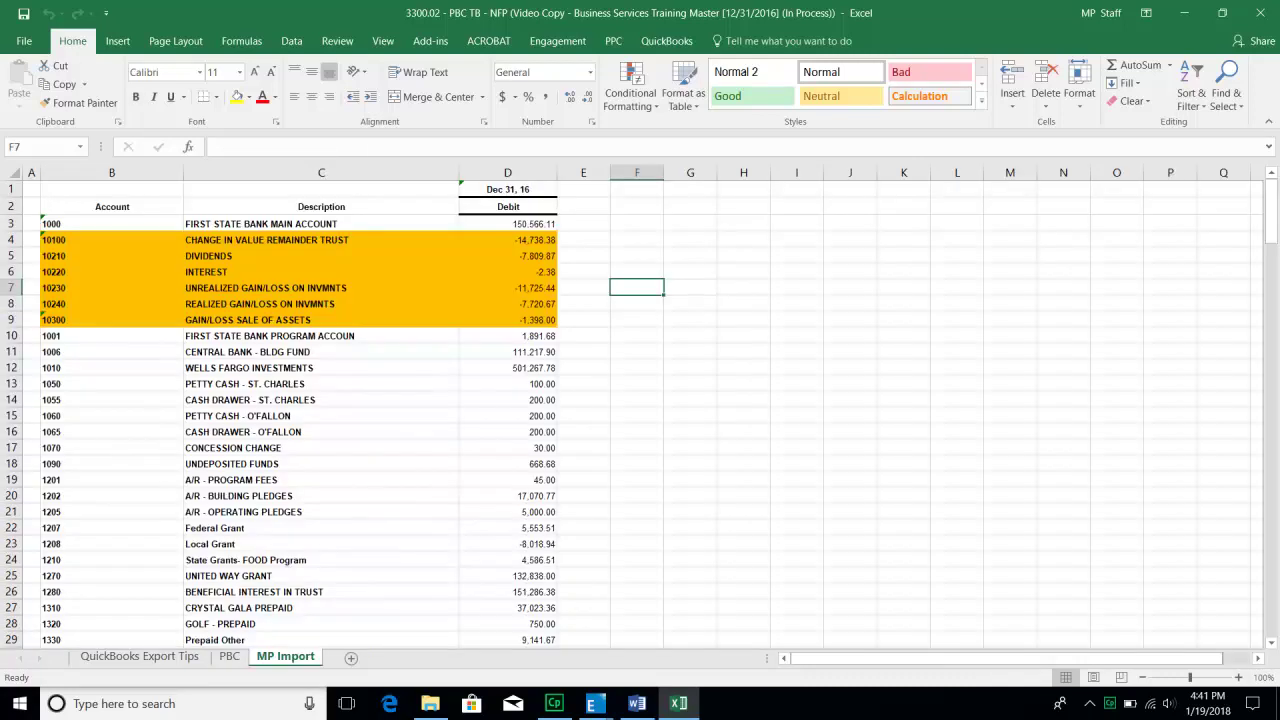
key("ctrl+Page_Up")
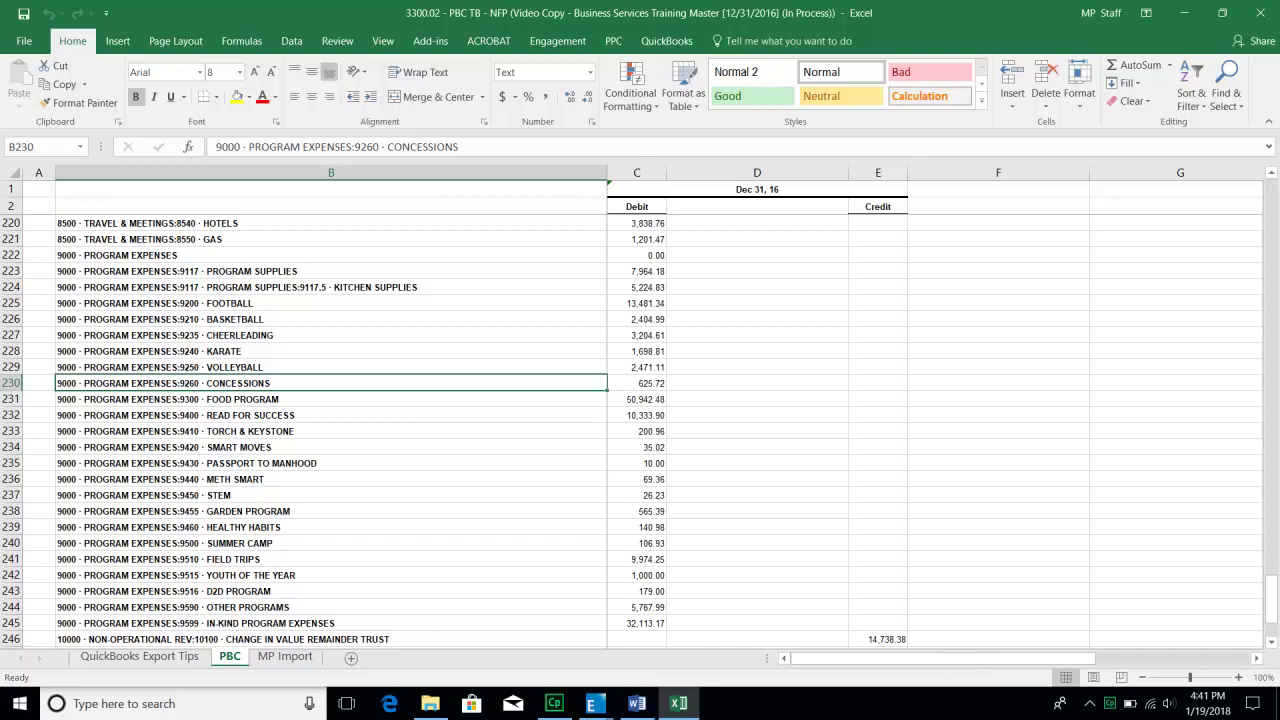
key("ctrl+Page_Down")
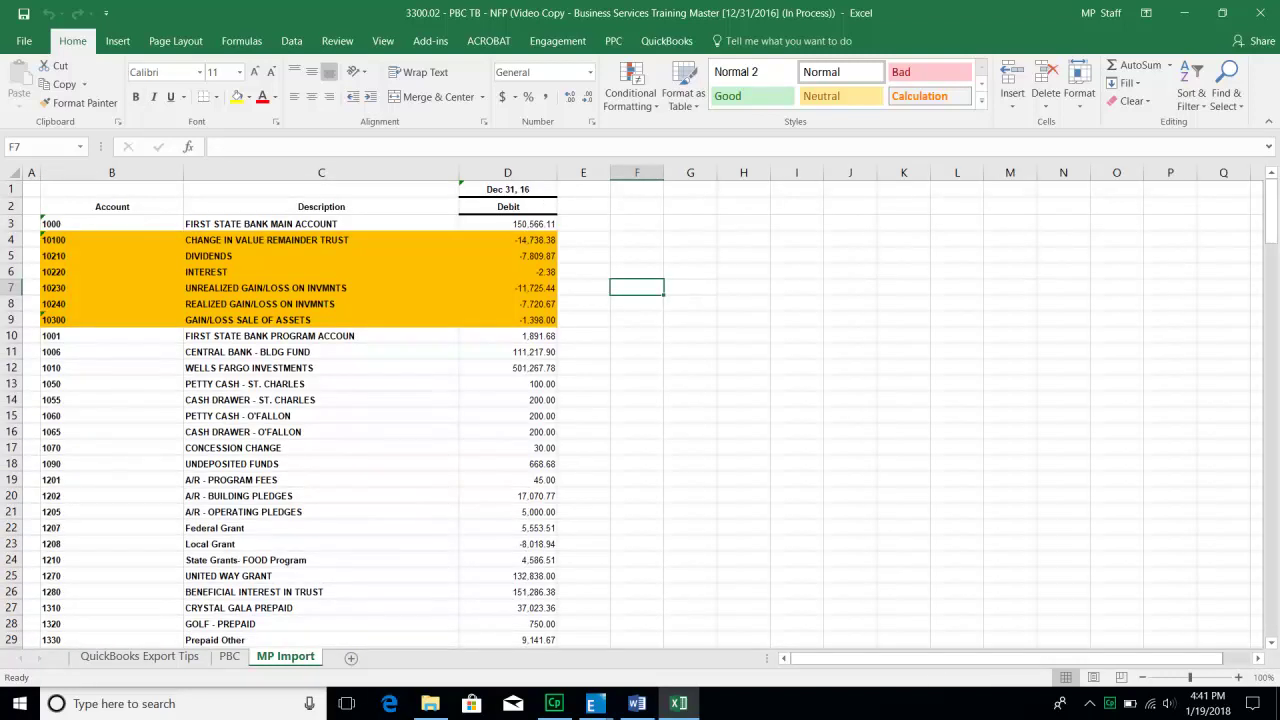
Examine the Account, Description and Debit columns of MP Import, from the first row to the highlighted GAIN/LOSS SALE OF ASSETS amount.
left_click(112, 224)
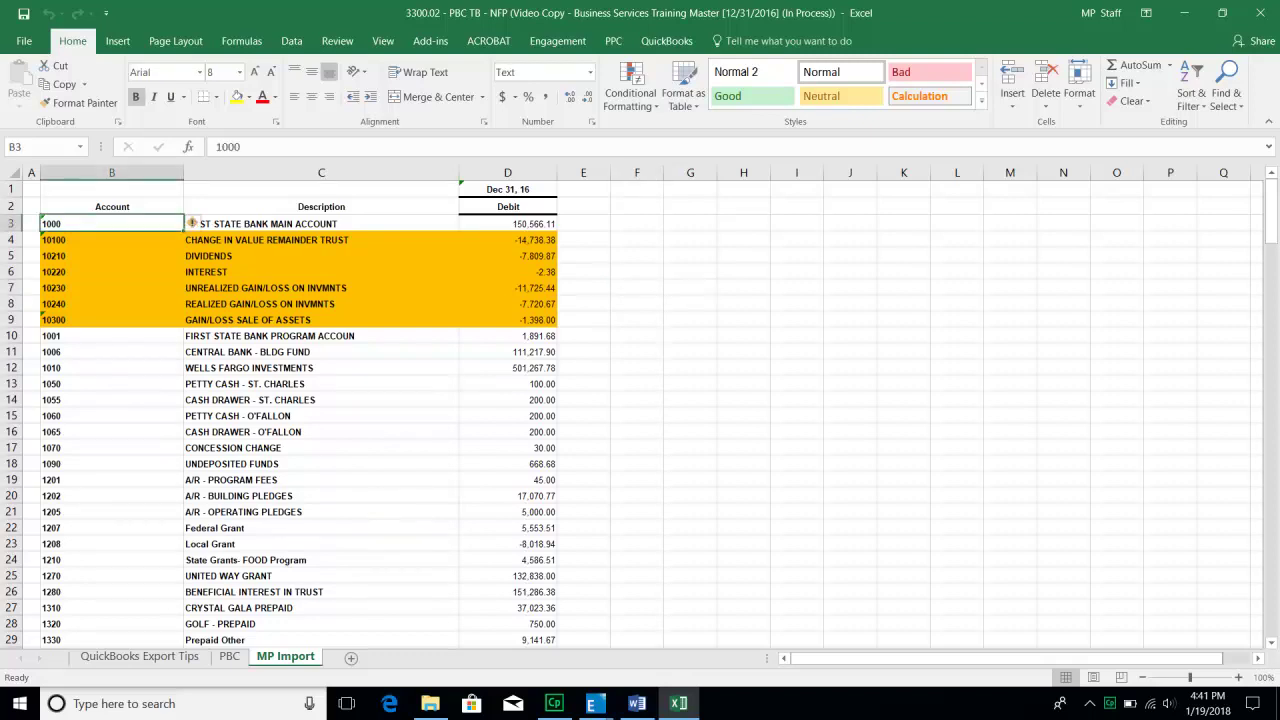
left_click(321, 224)
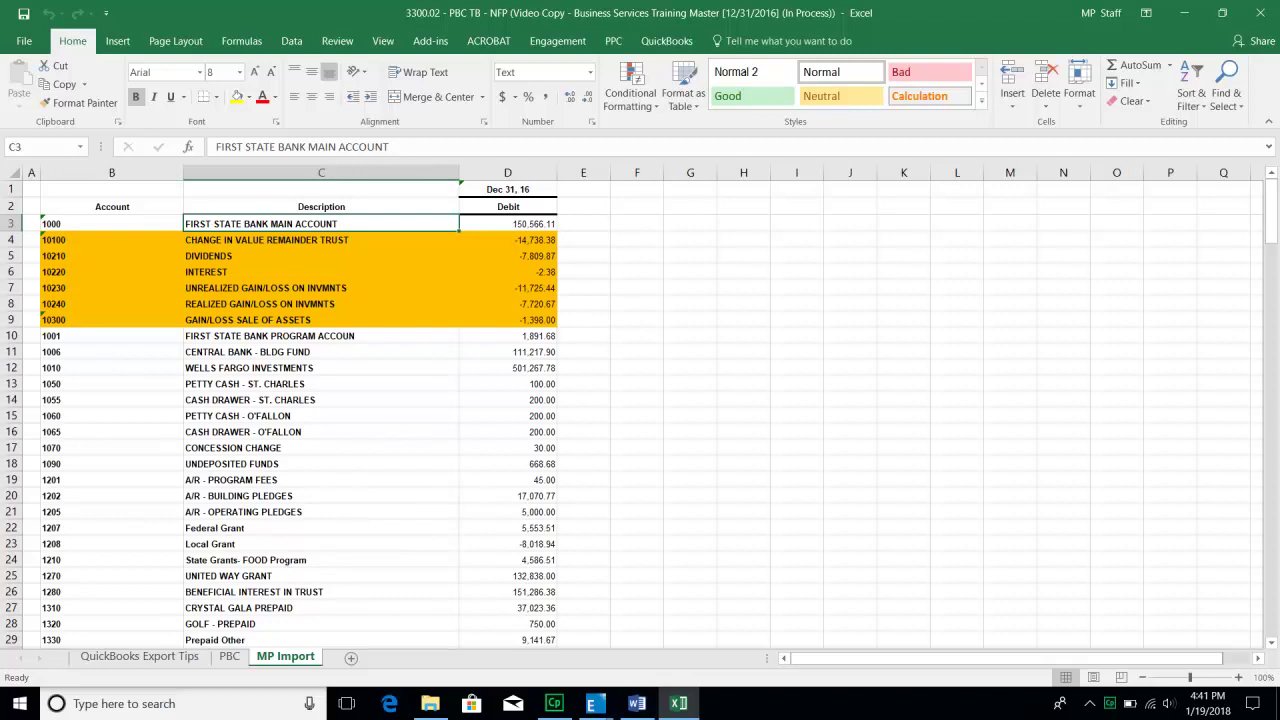
left_click(508, 224)
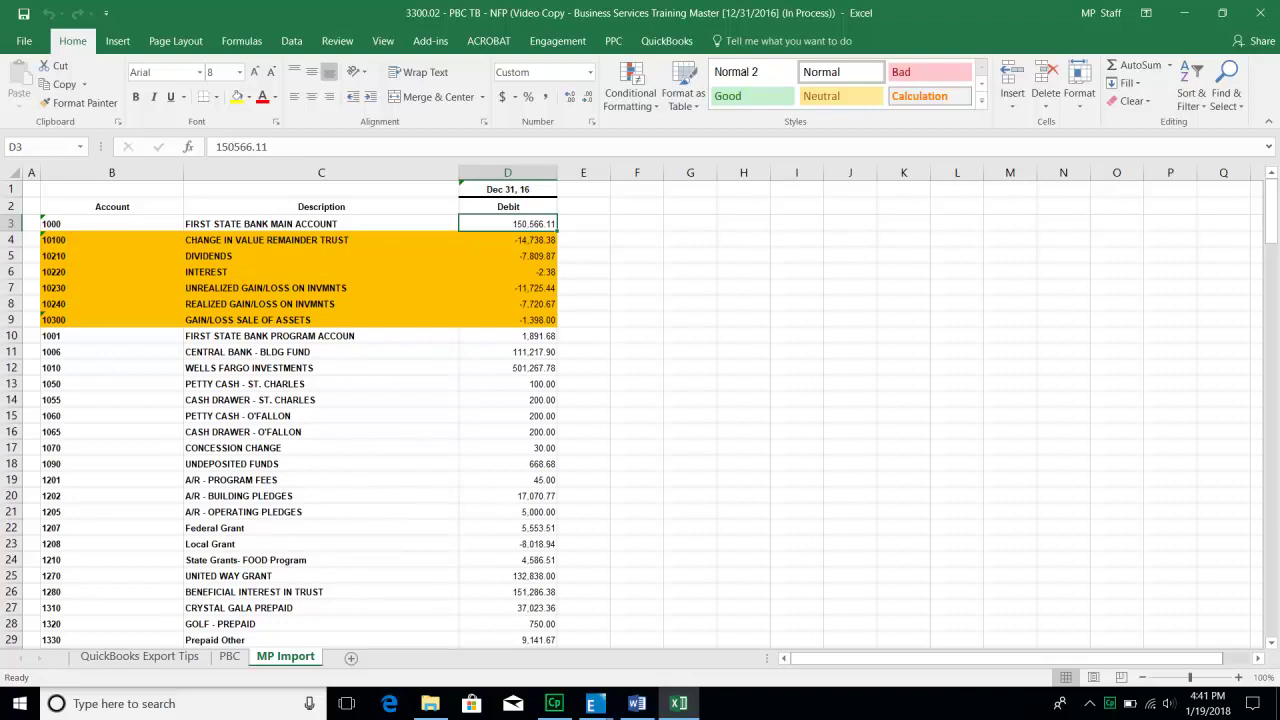
left_click(508, 320)
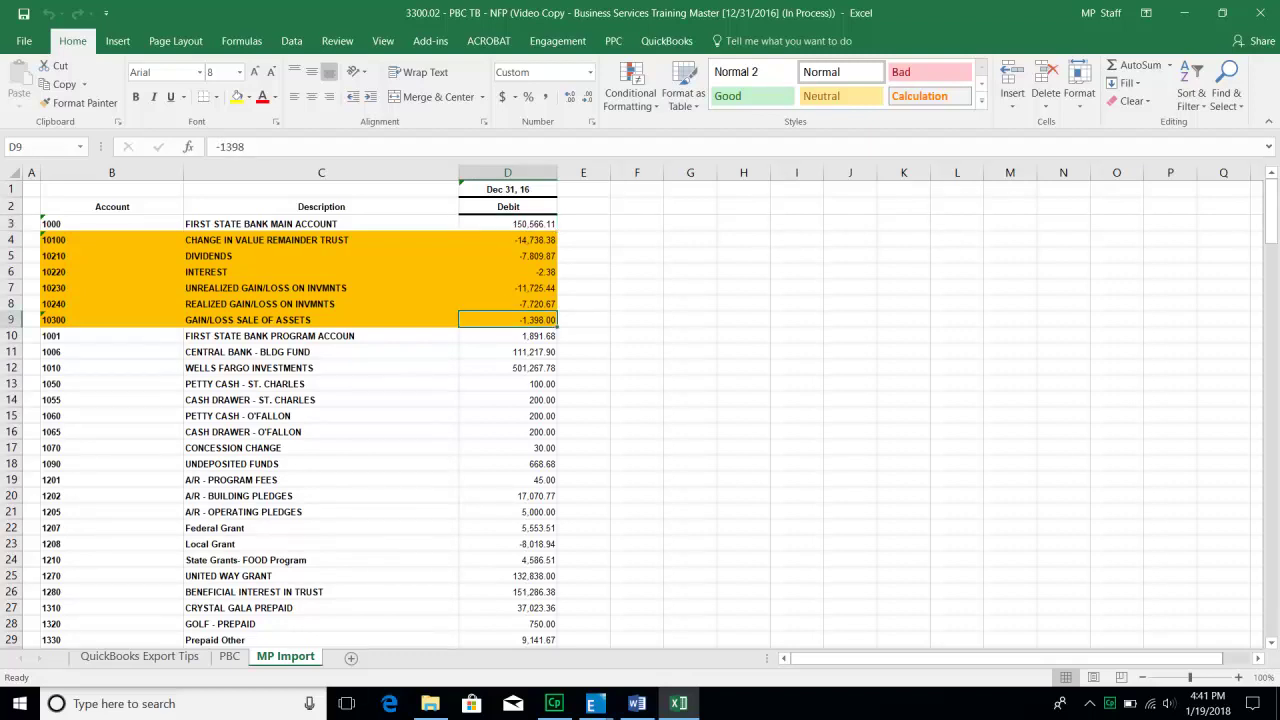
Review the combined account names and separate debit and credit columns on the PBC sheet, up to the BUILDING LOAN INTEREST row.
key("ctrl+Page_Up")
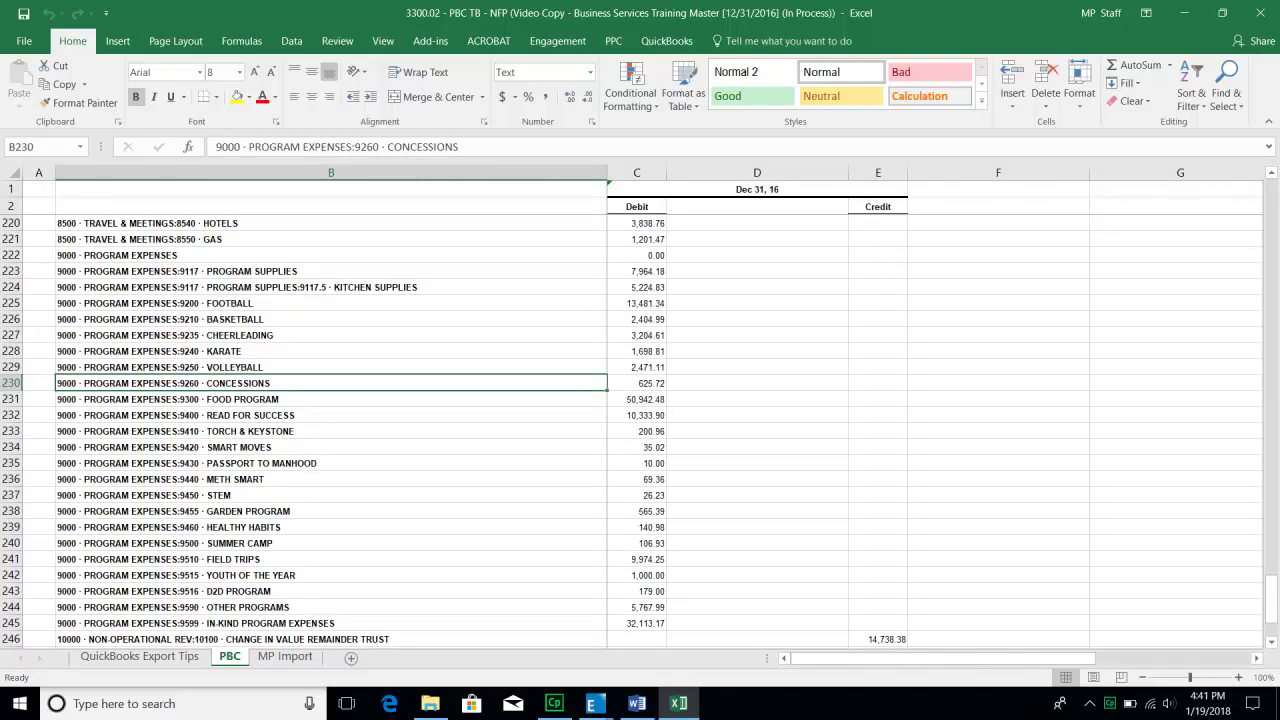
left_click(637, 287)
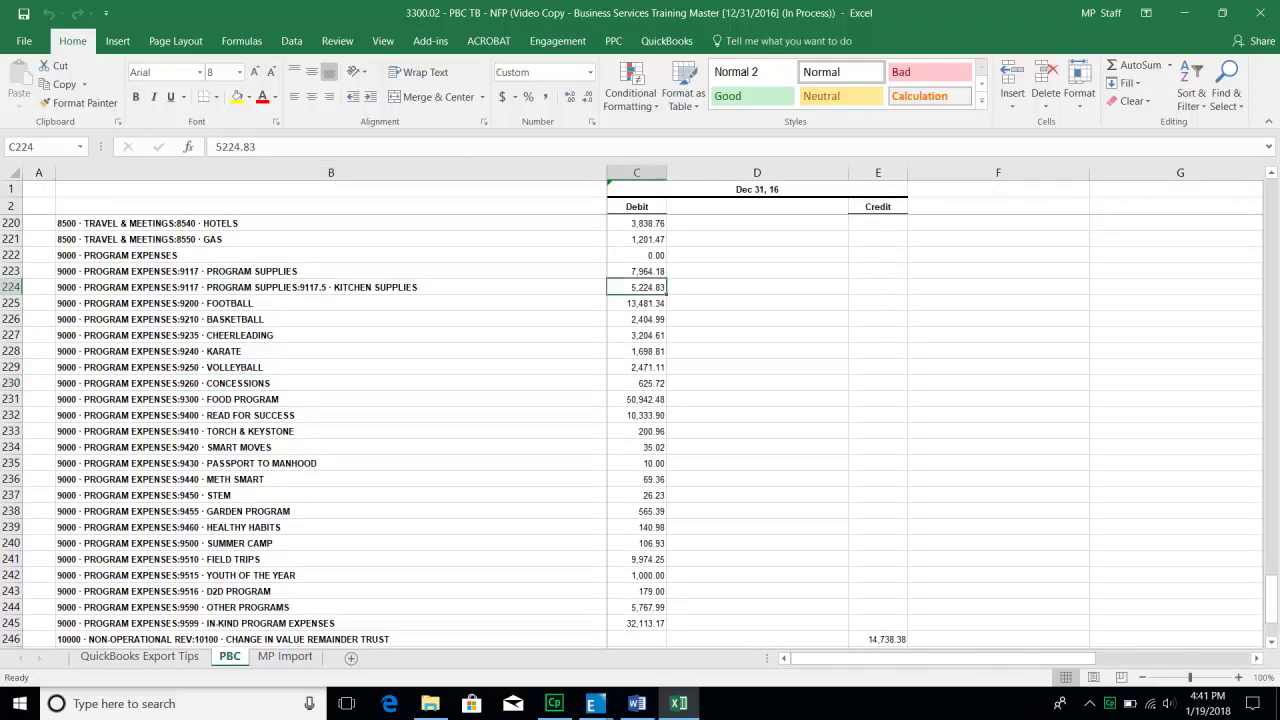
scroll(872, 391, "down", 5)
scroll(872, 391, "up", 6)
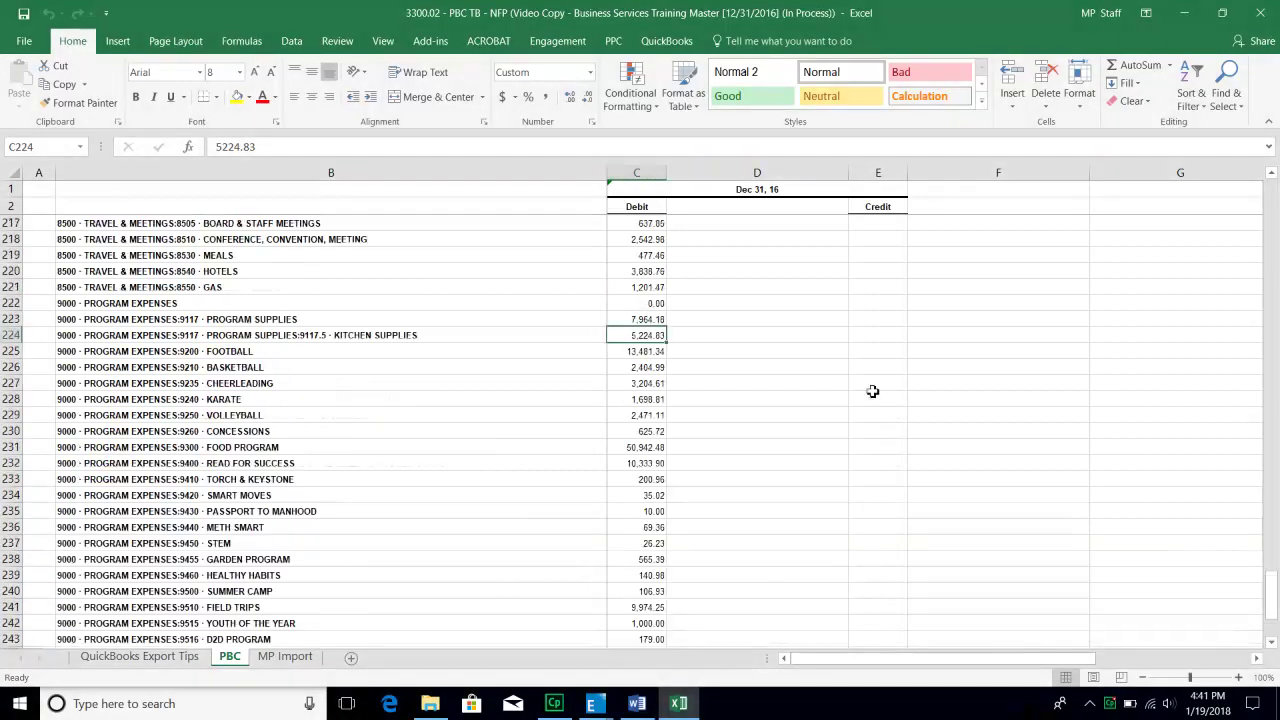
scroll(872, 391, "up", 10)
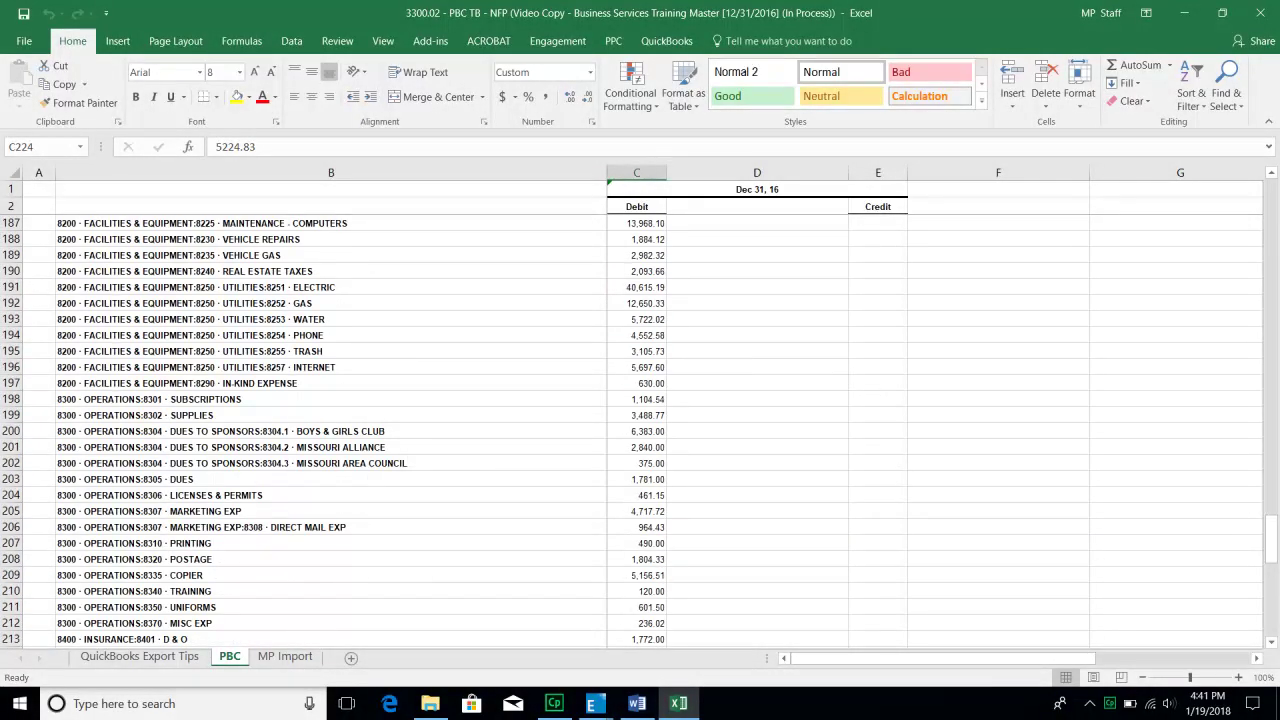
scroll(367, 363, "up", 3)
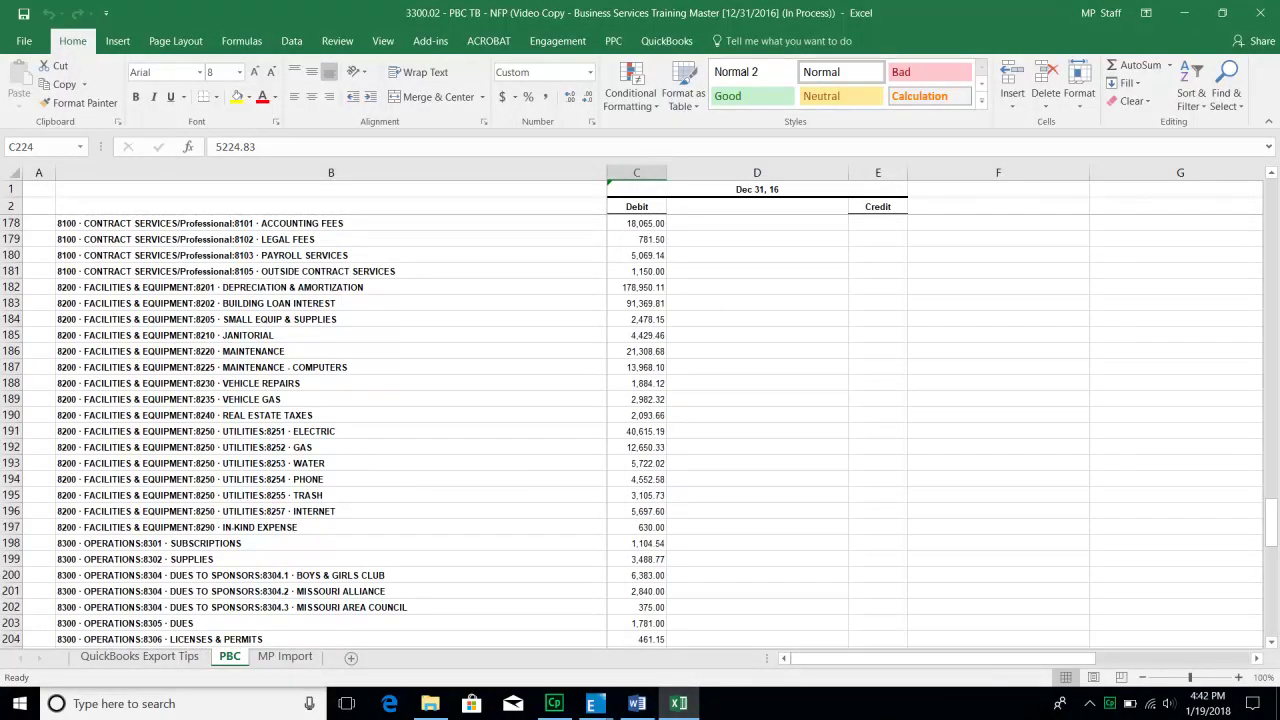
left_click(331, 303)
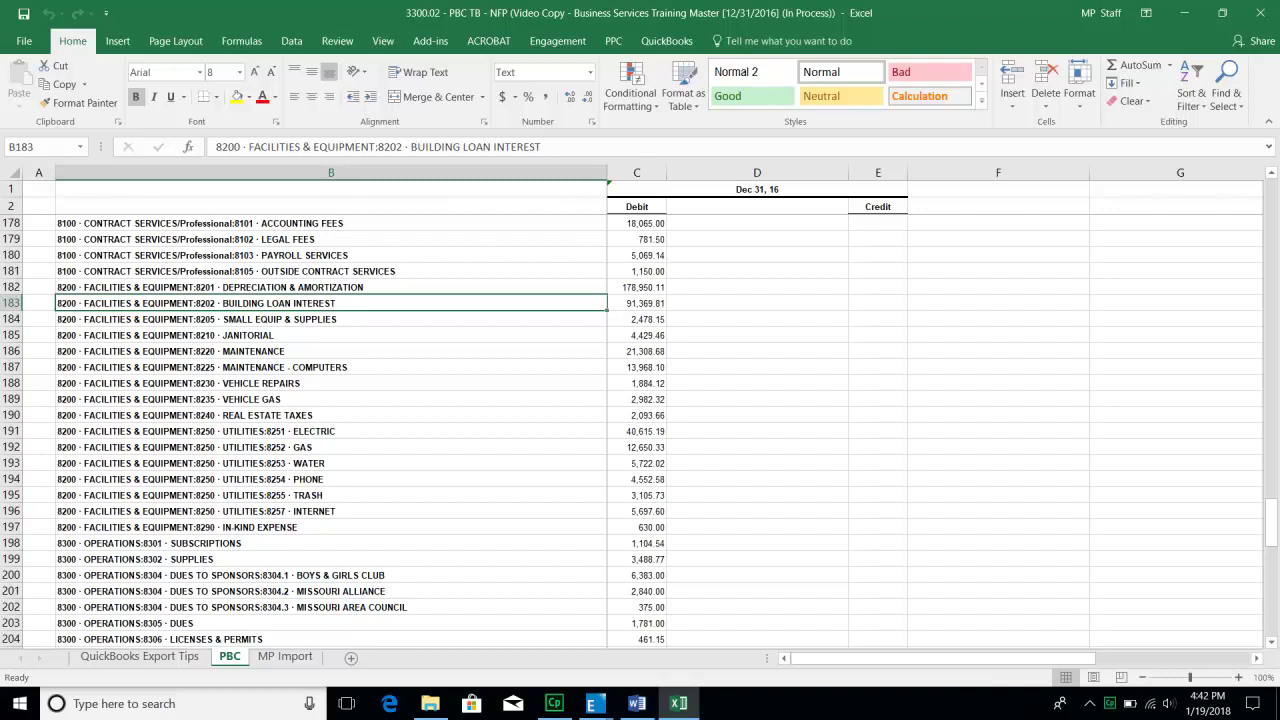
Return to MP Import and inspect the account number, description and amount of the highlighted investment gain/loss rows.
key("ctrl+Page_Down")
left_click(112, 288)
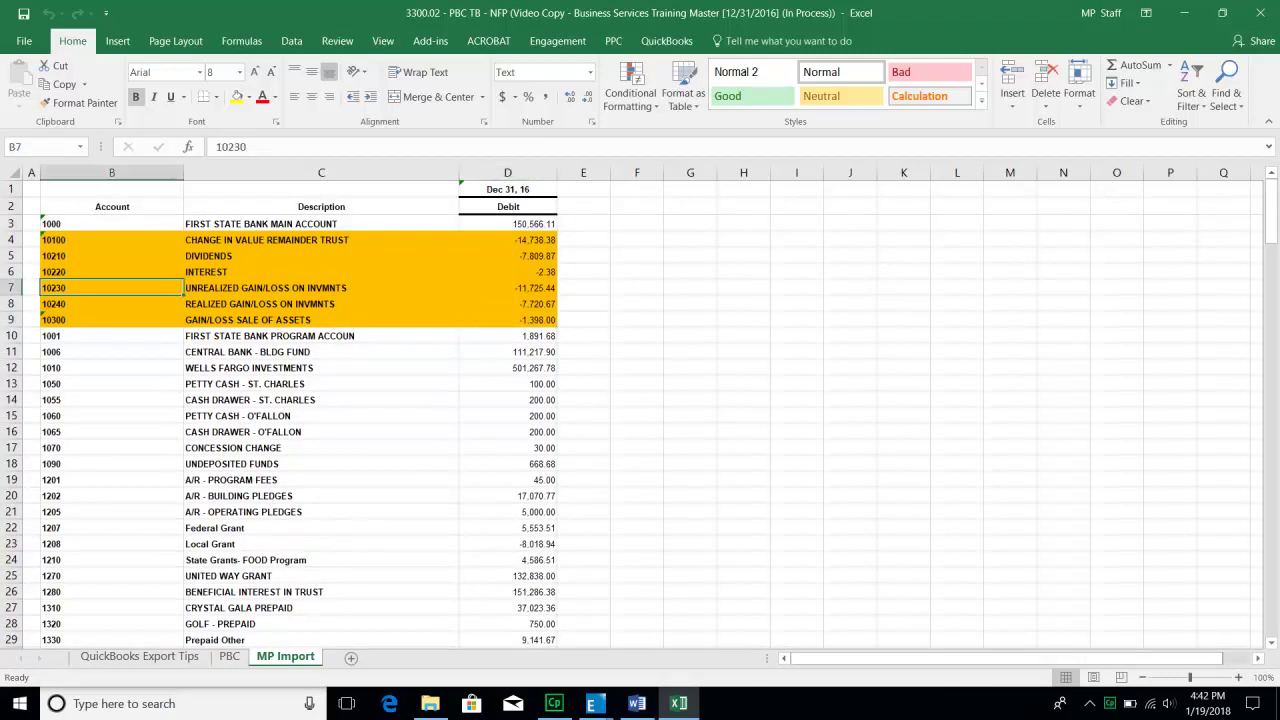
left_click(321, 304)
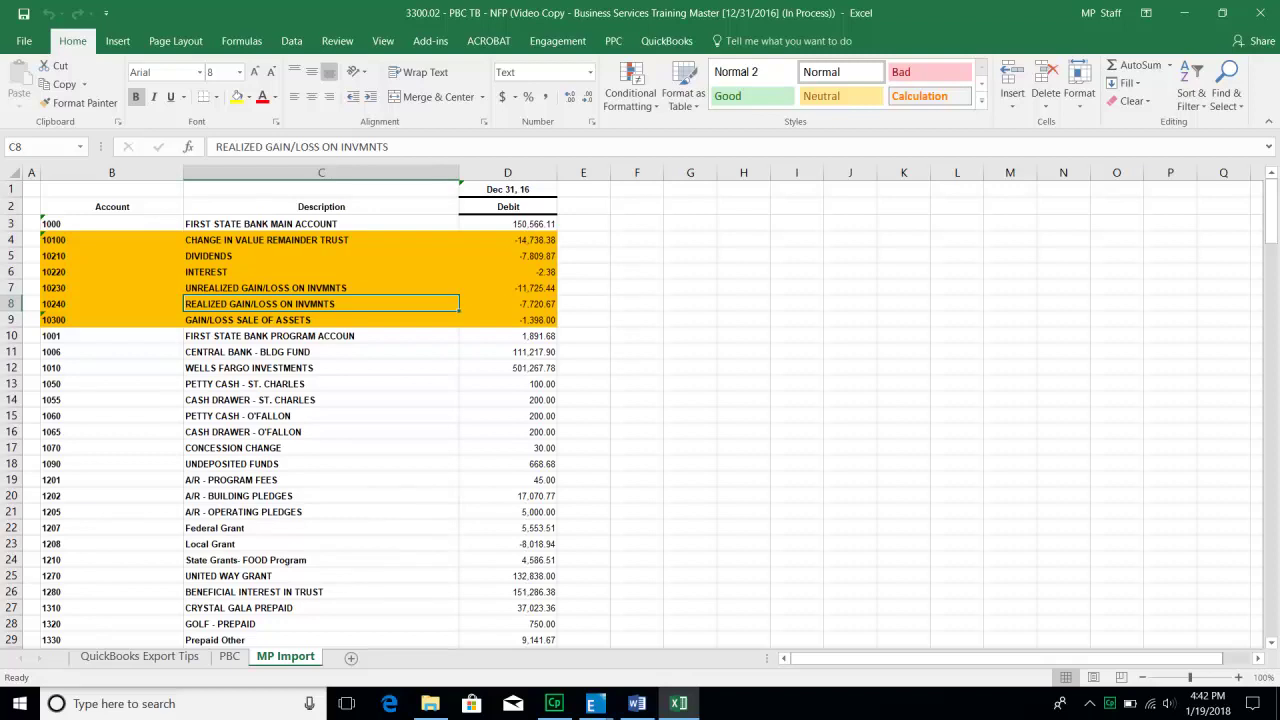
left_click(508, 304)
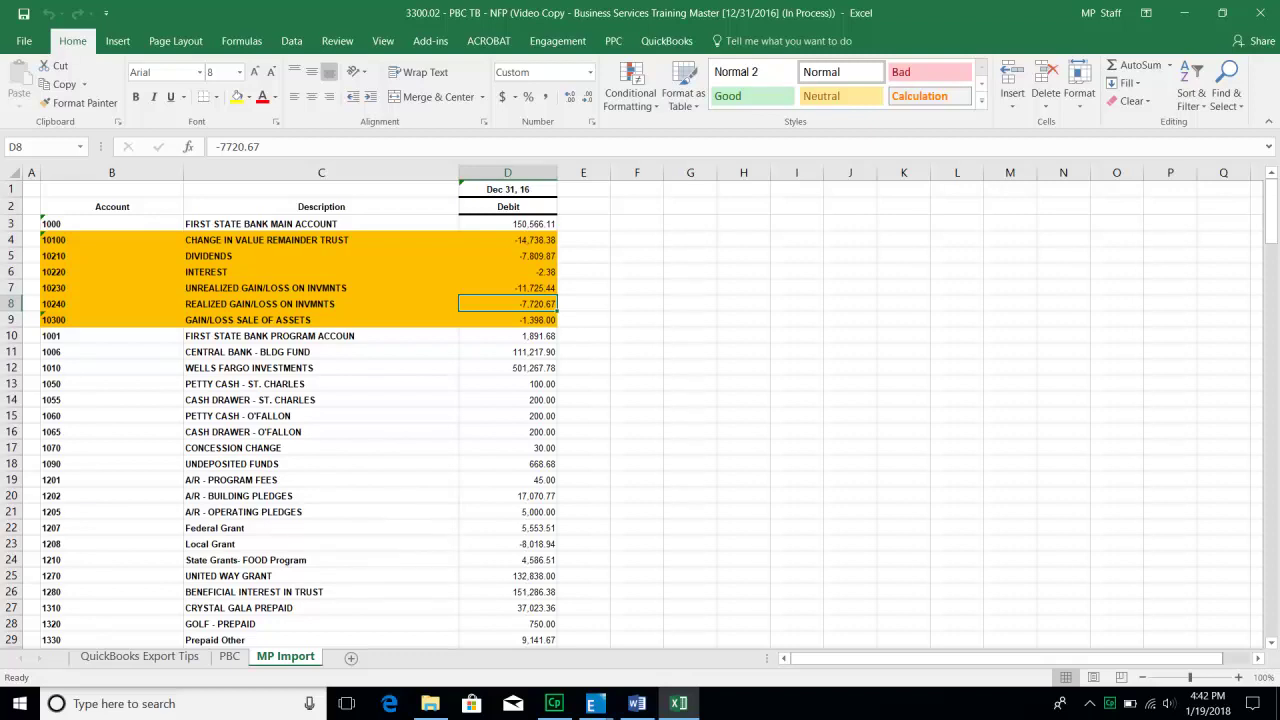
Check the sum formula in the TOTAL cell D199 at the end of the MP Import accounts.
scroll(517, 342, "down", 20)
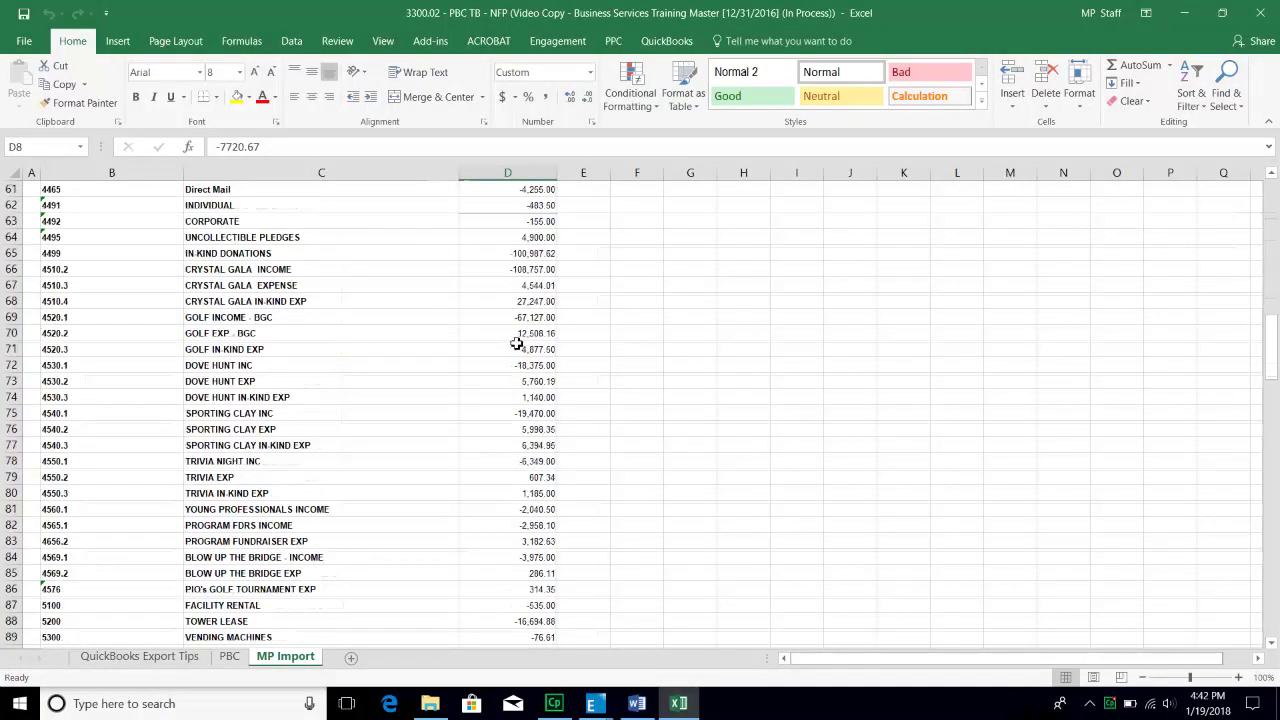
scroll(517, 342, "down", 20)
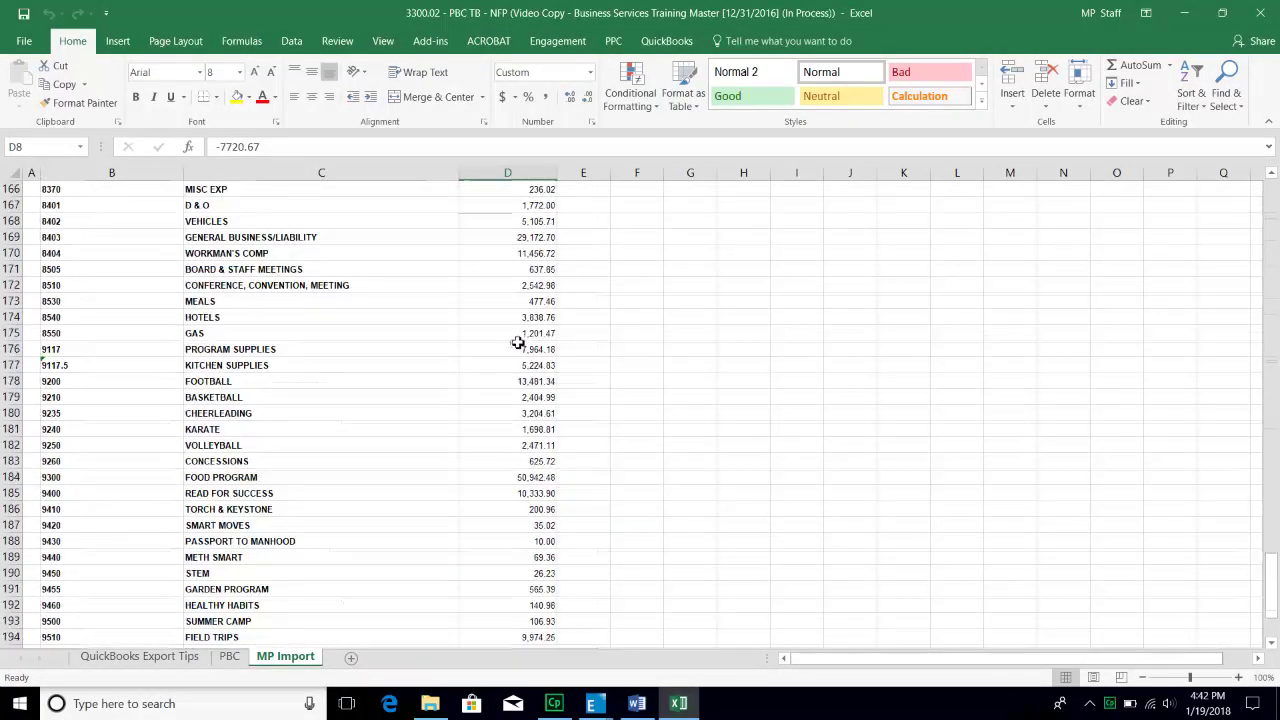
left_click(508, 379)
key("alt+equal")
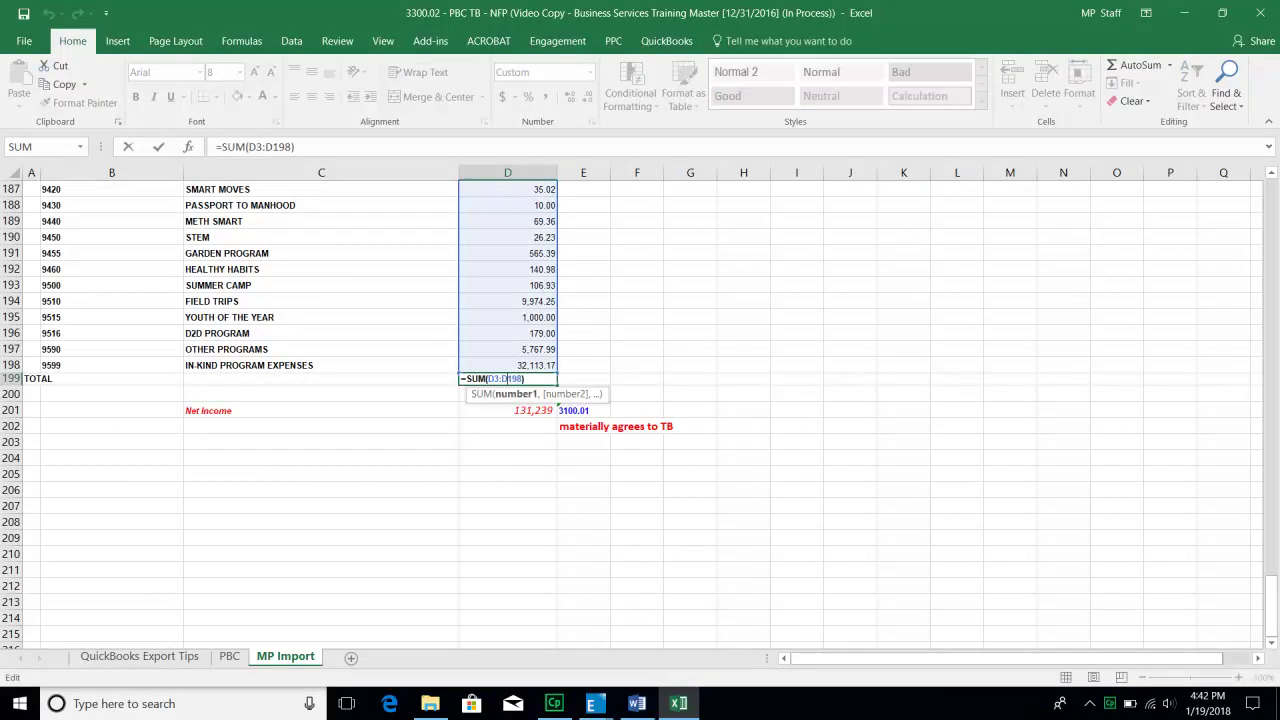
key("Return")
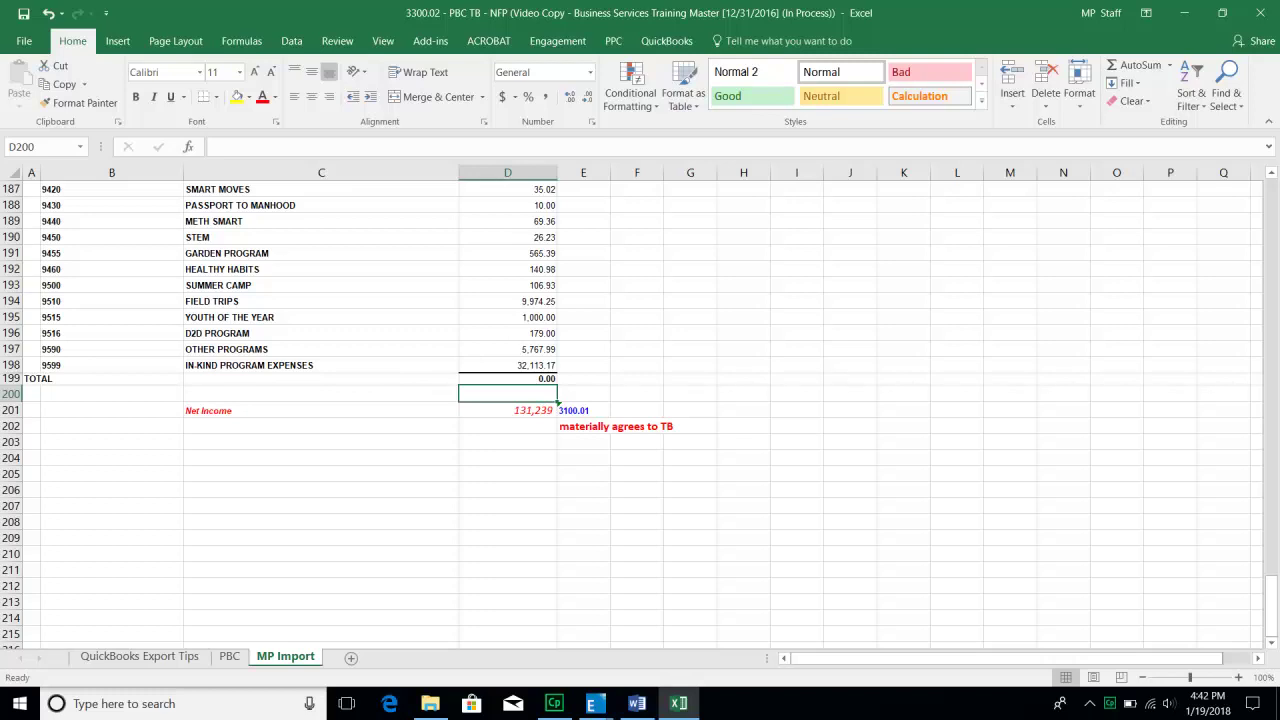
Open the Net Income formula in D201 and trace its ranges D45:D198 and D4:D9 through the account rows, then close it.
double_click(503, 410)
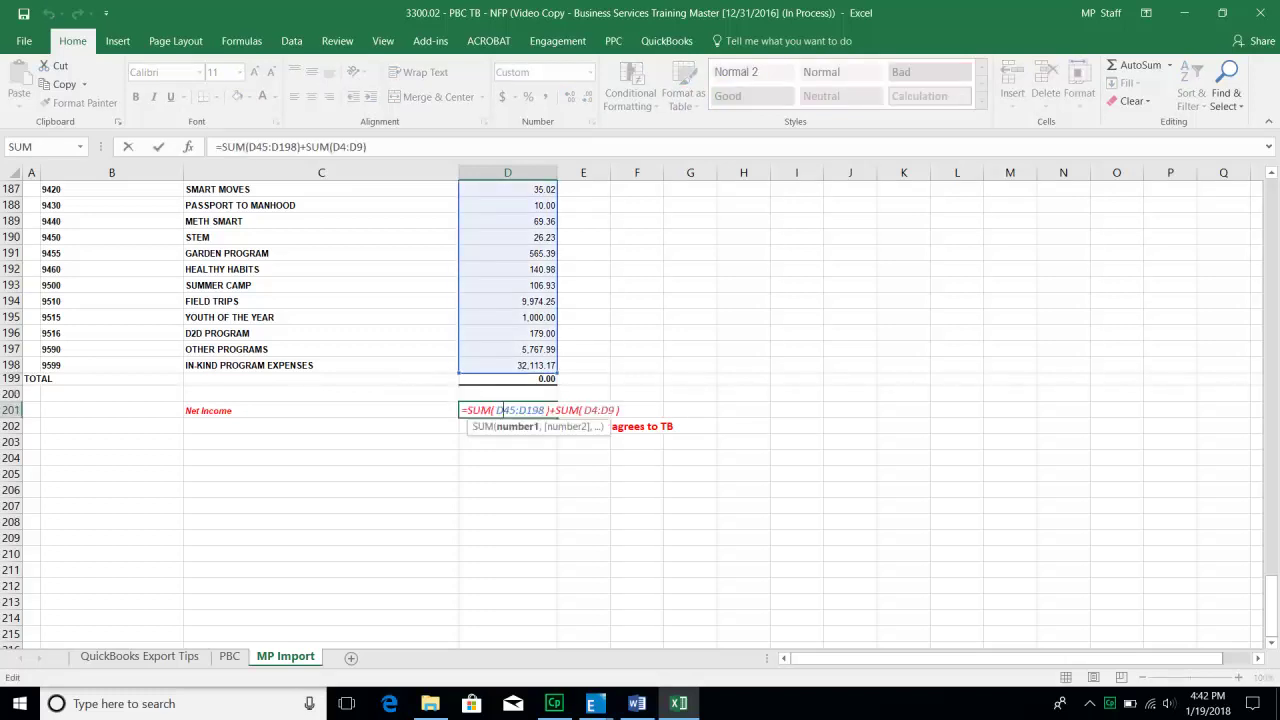
scroll(430, 329, "up", 17)
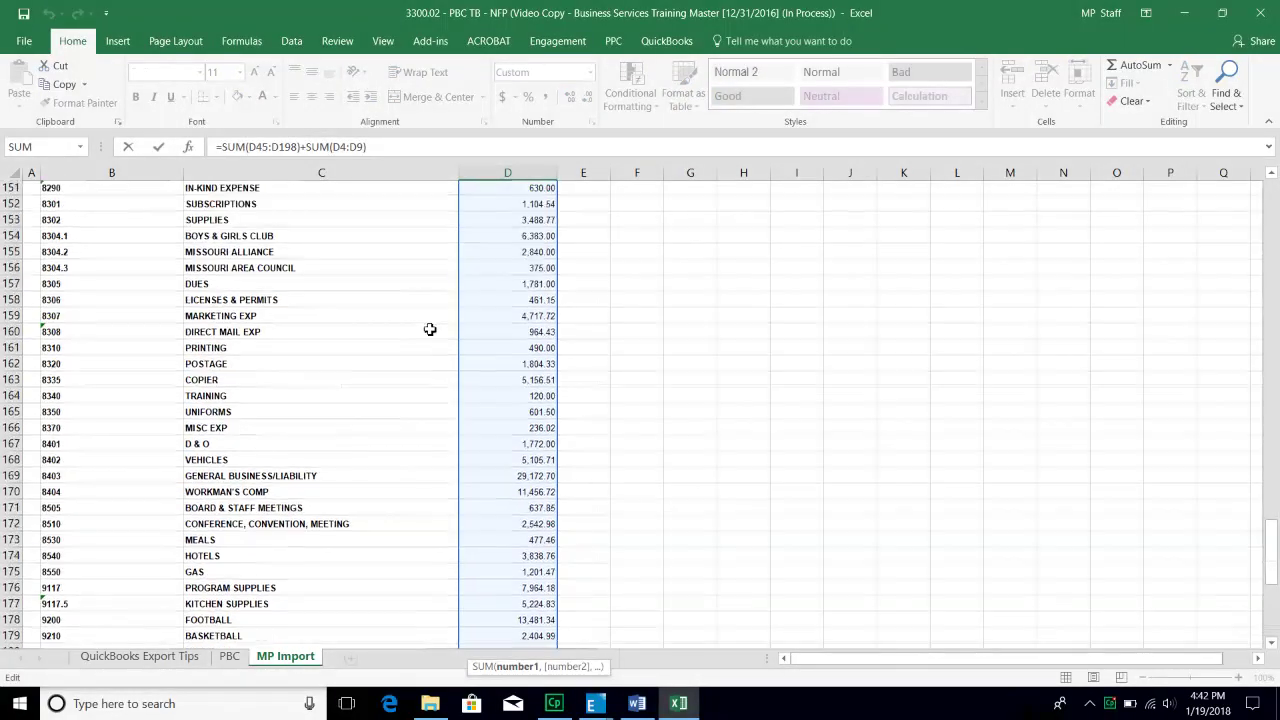
scroll(430, 329, "up", 11)
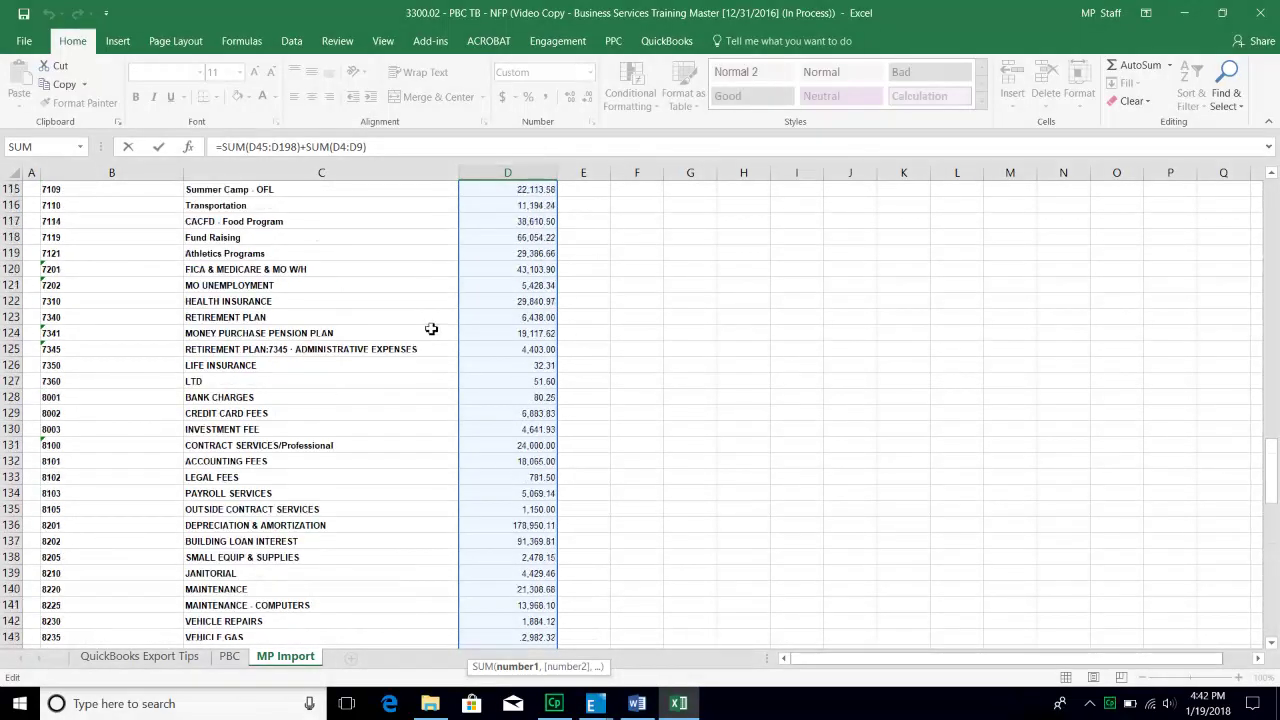
scroll(431, 329, "up", 19)
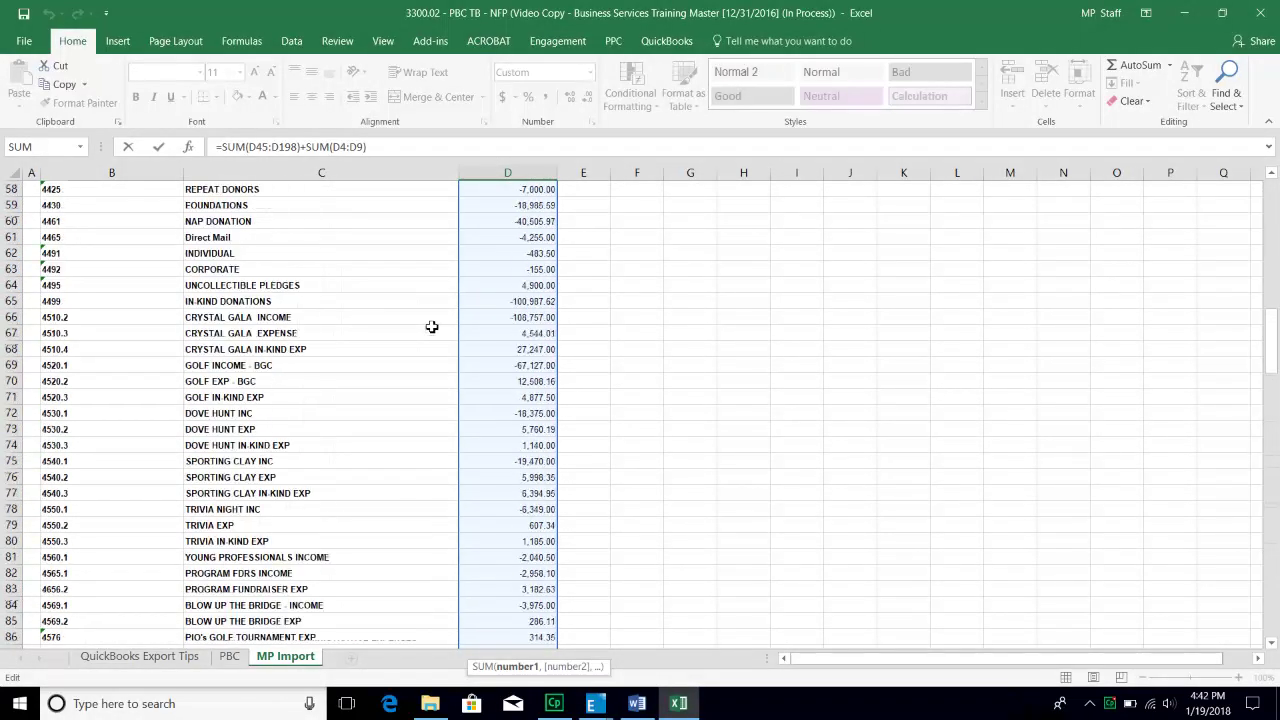
scroll(431, 327, "up", 5)
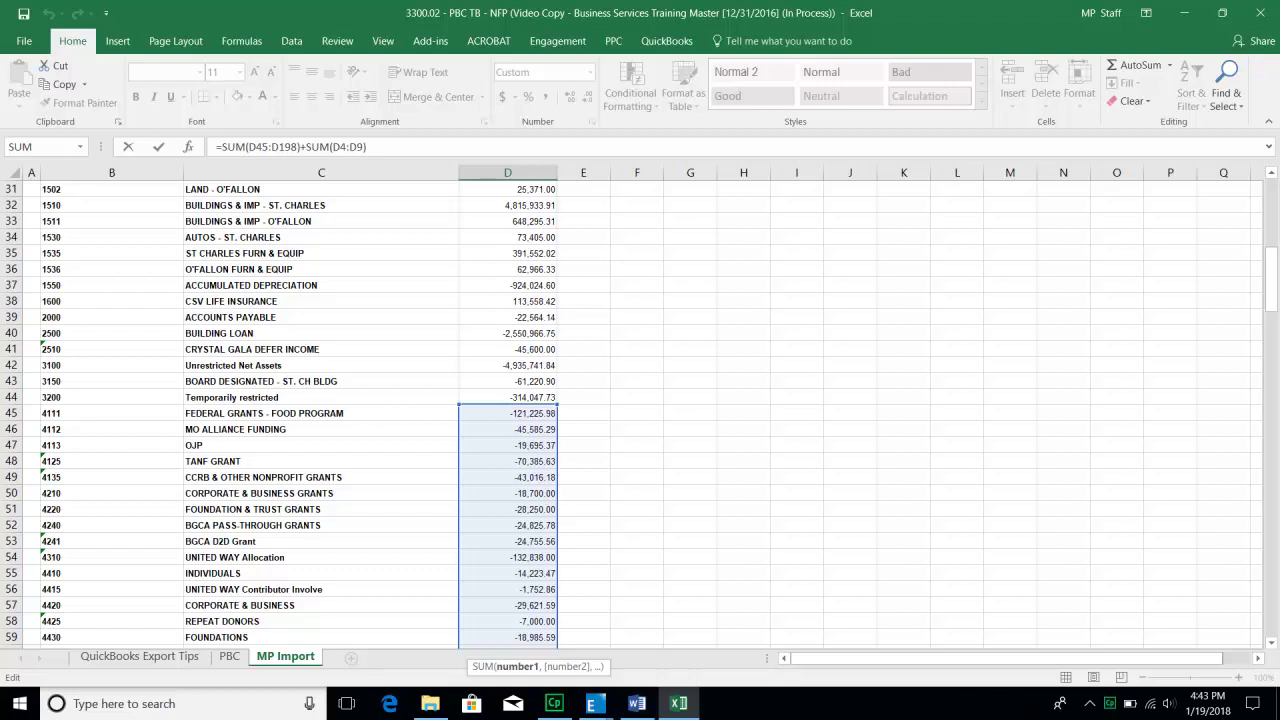
scroll(126, 390, "up", 10)
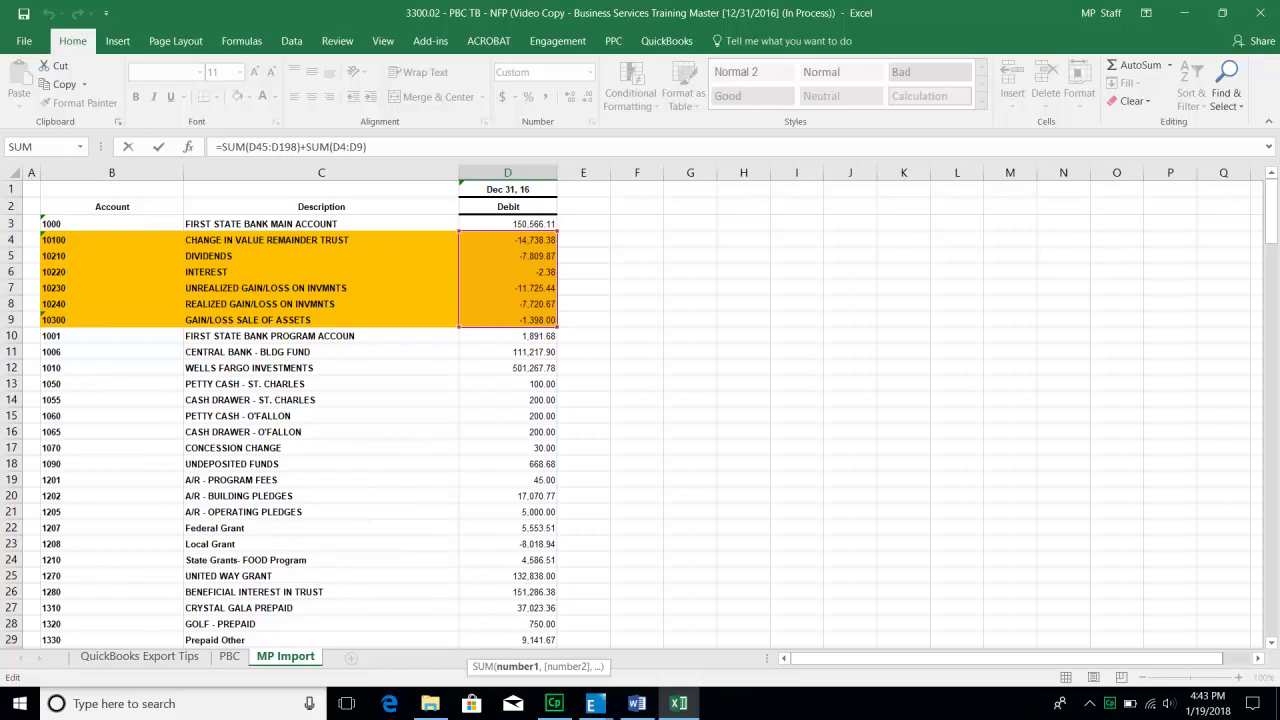
scroll(515, 365, "down", 20)
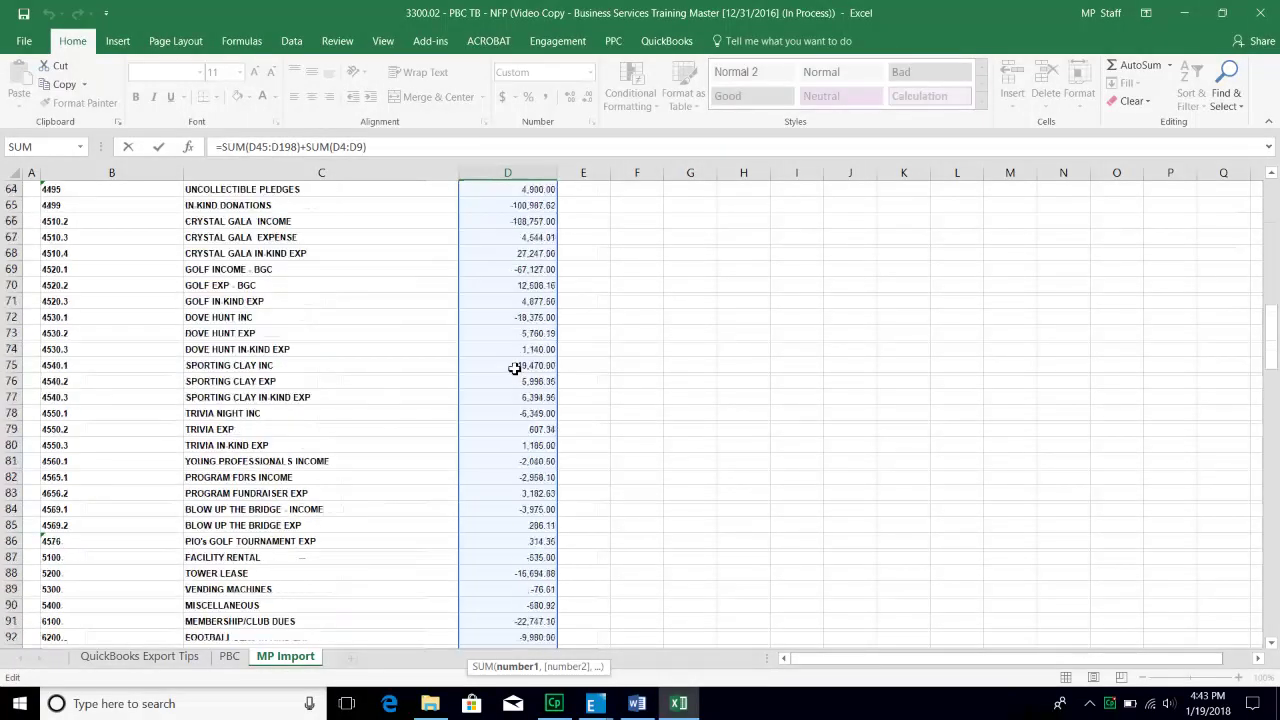
scroll(515, 365, "down", 20)
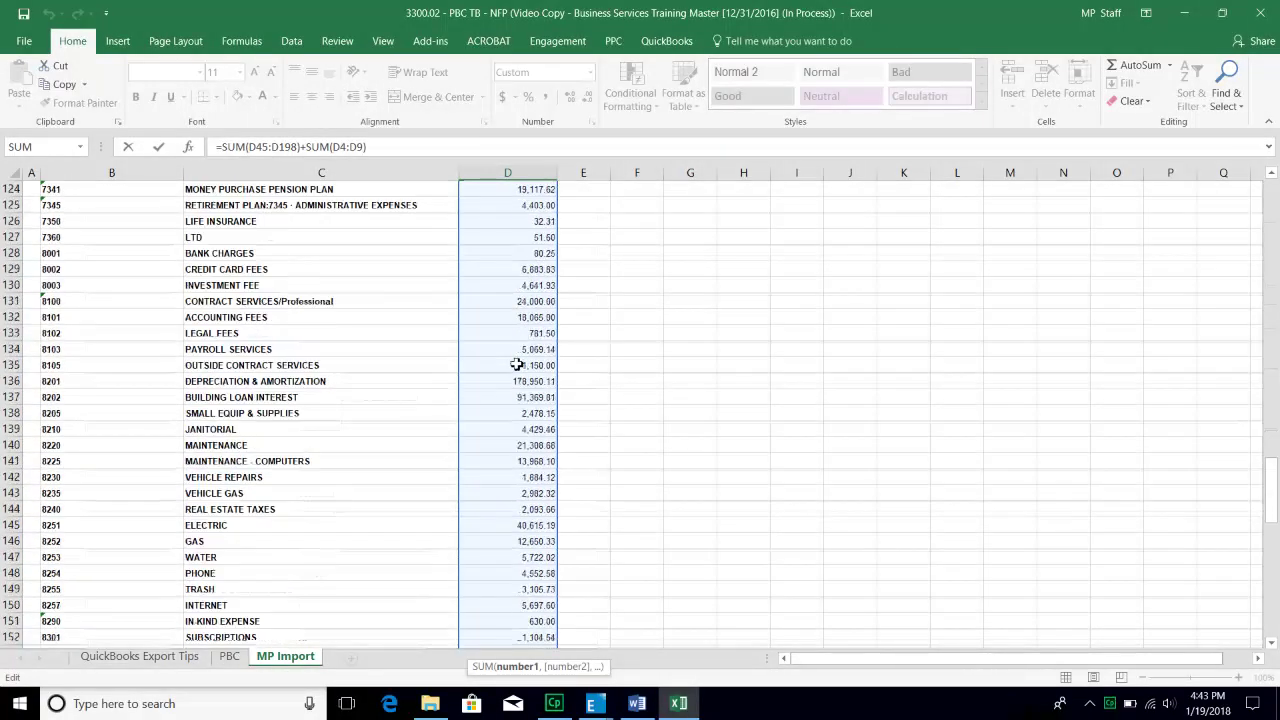
scroll(516, 361, "down", 7)
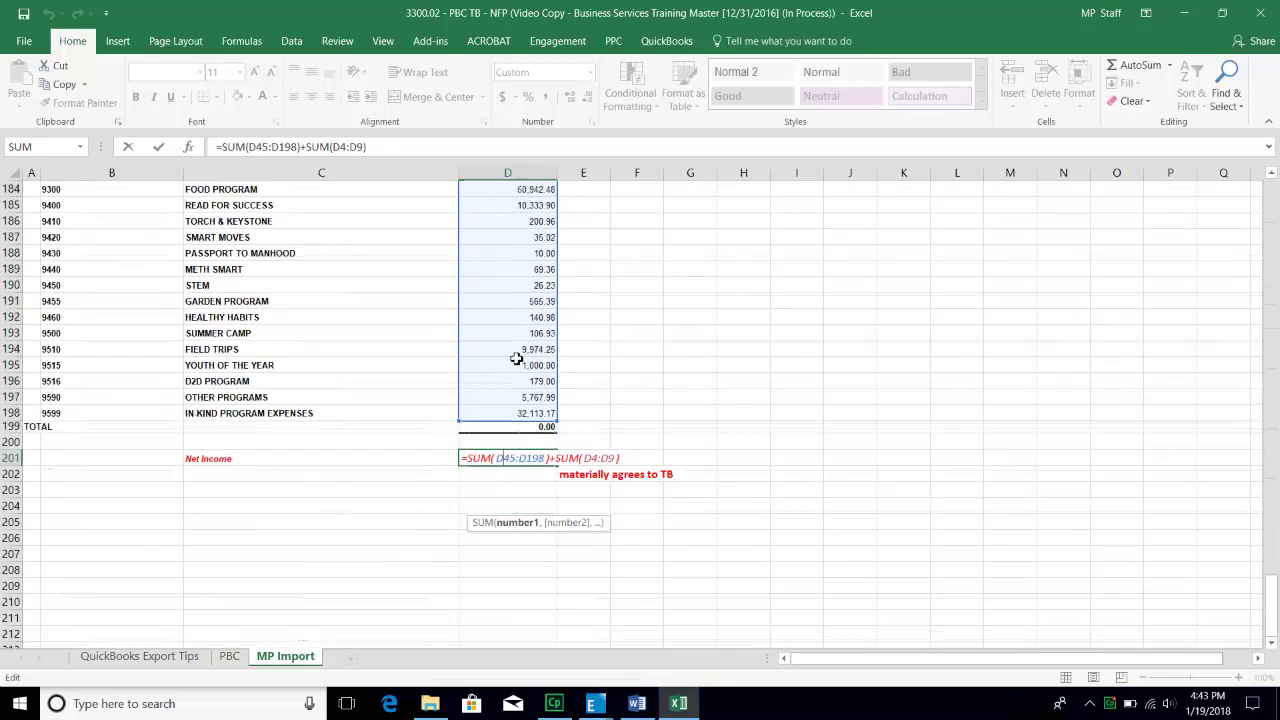
key("Return")
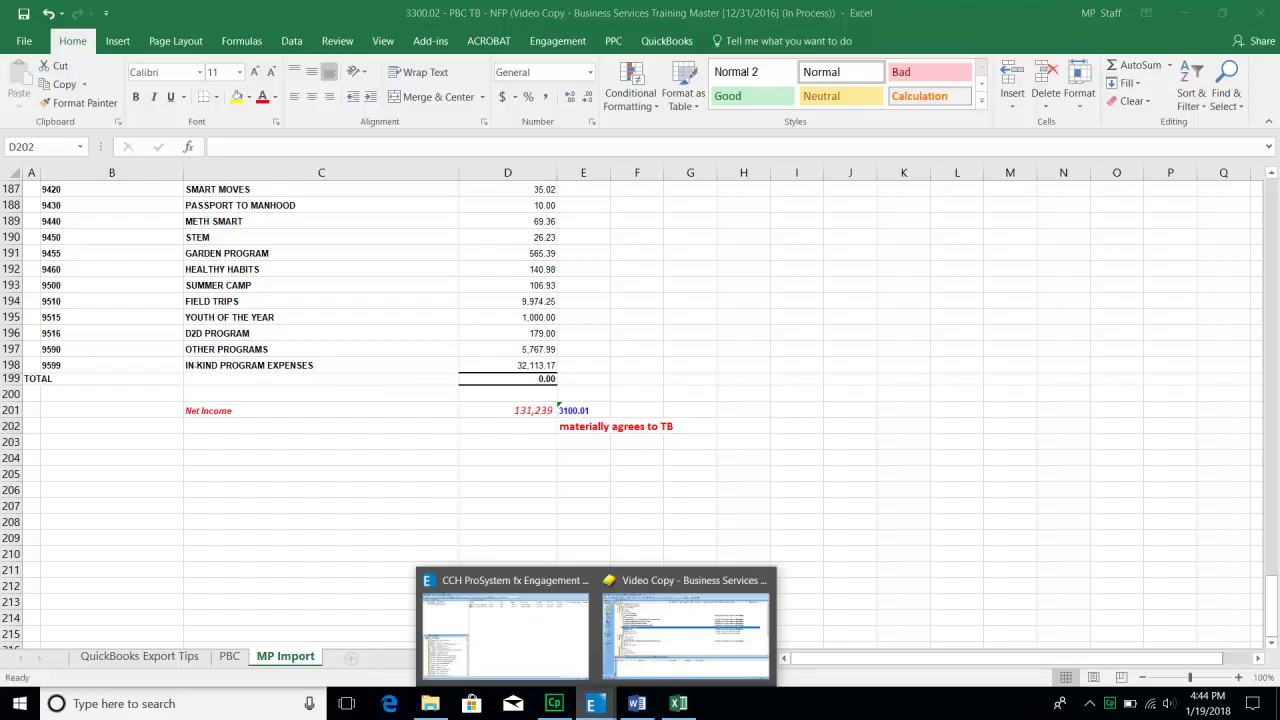
Switch to the Business Services Training Master binder and select the 3300.011 TB - NFP workpaper.
left_click(685, 625)
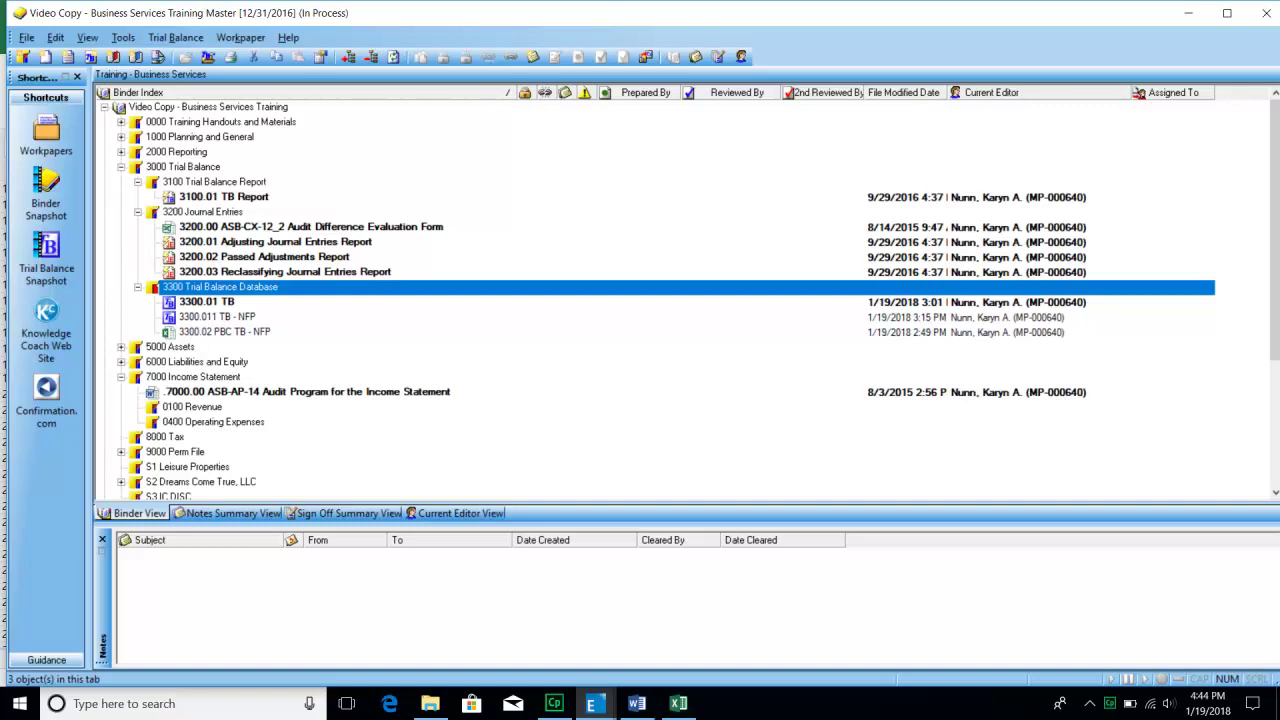
left_click(217, 317)
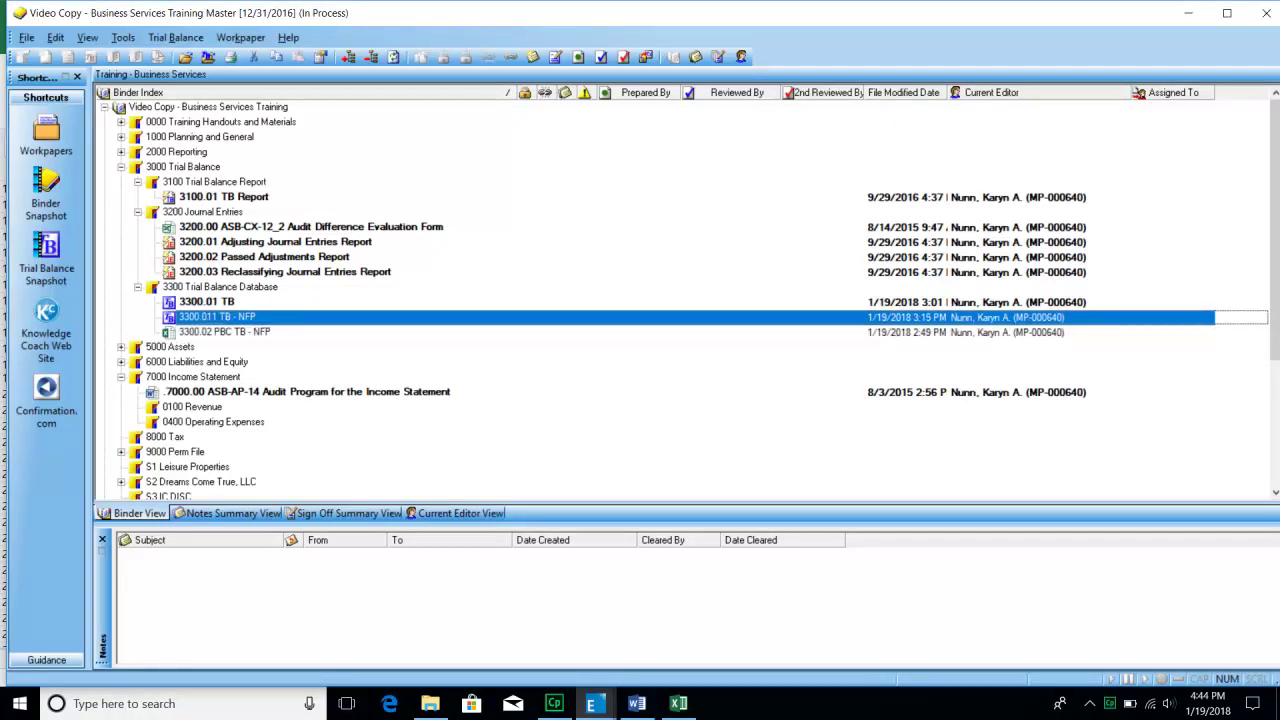
Switch from the binder to the 3300.02 PBC TB - NFP workbook and copy MP Import cells B3:D198, covering account, description and debit.
left_click(207, 302)
left_click(217, 317)
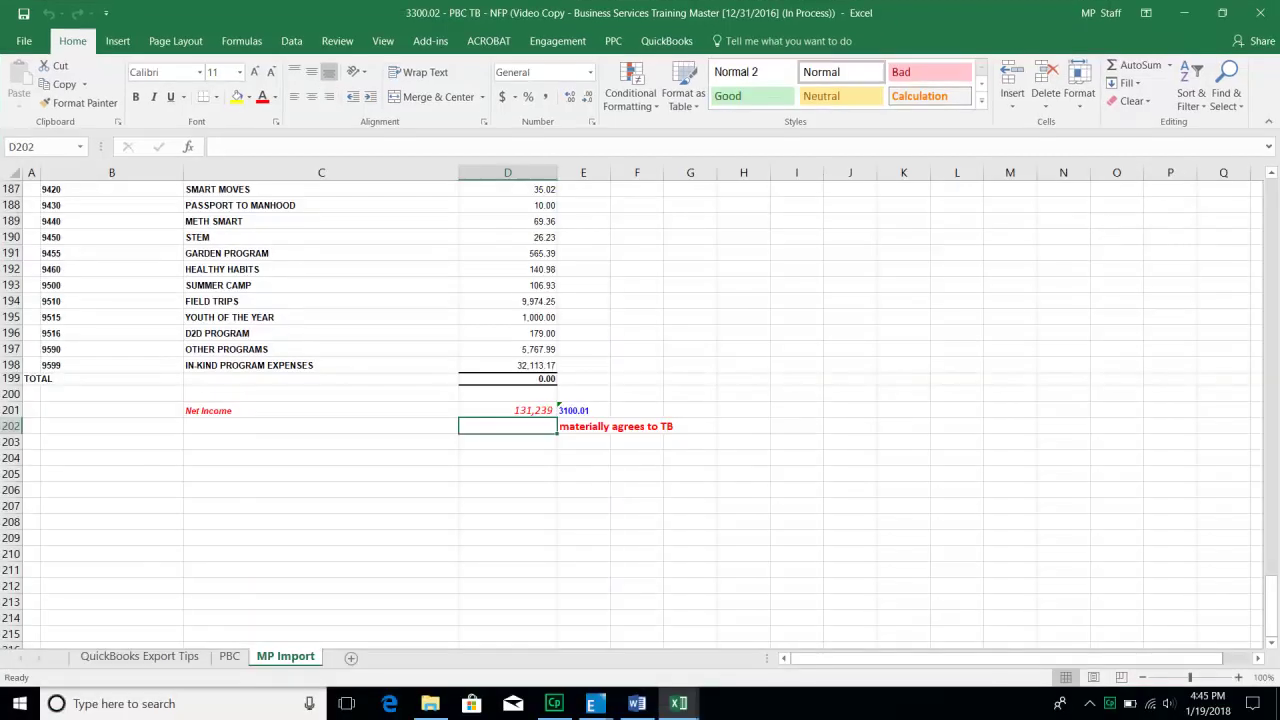
left_click_drag(151, 365, 483, 189)
key("ctrl+shift+Up")
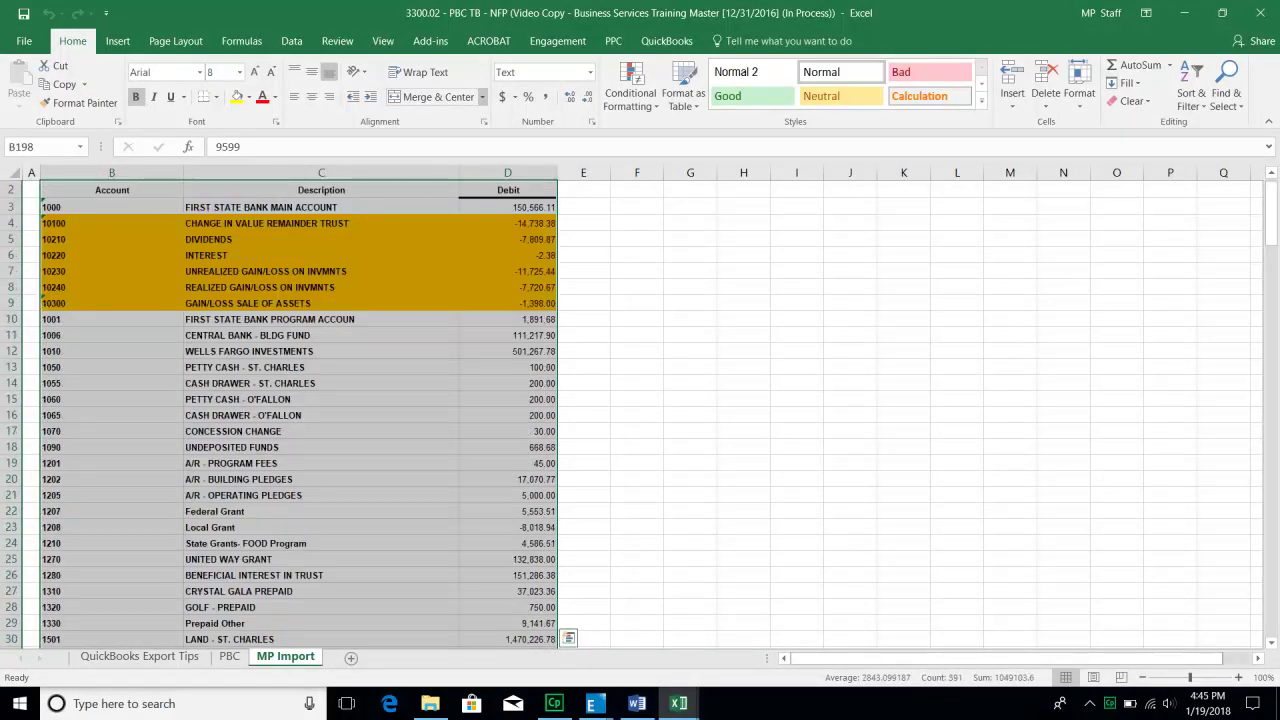
key("shift+Down")
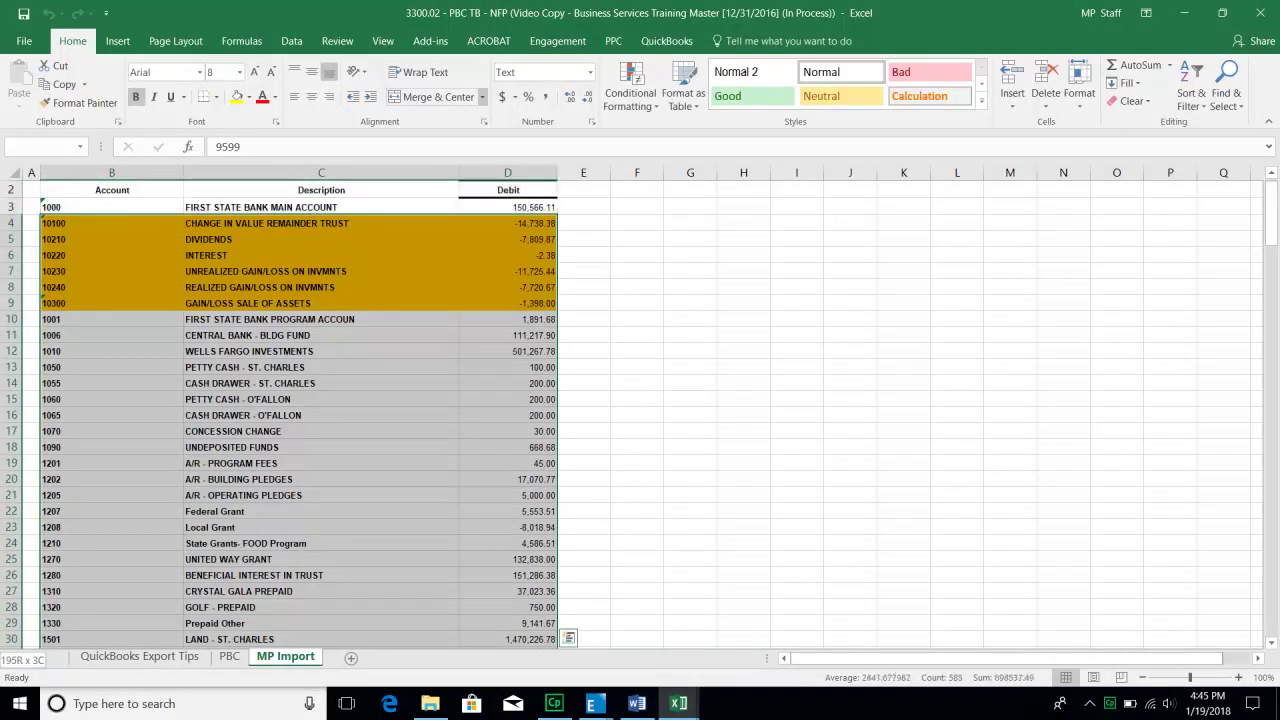
right_click(356, 235)
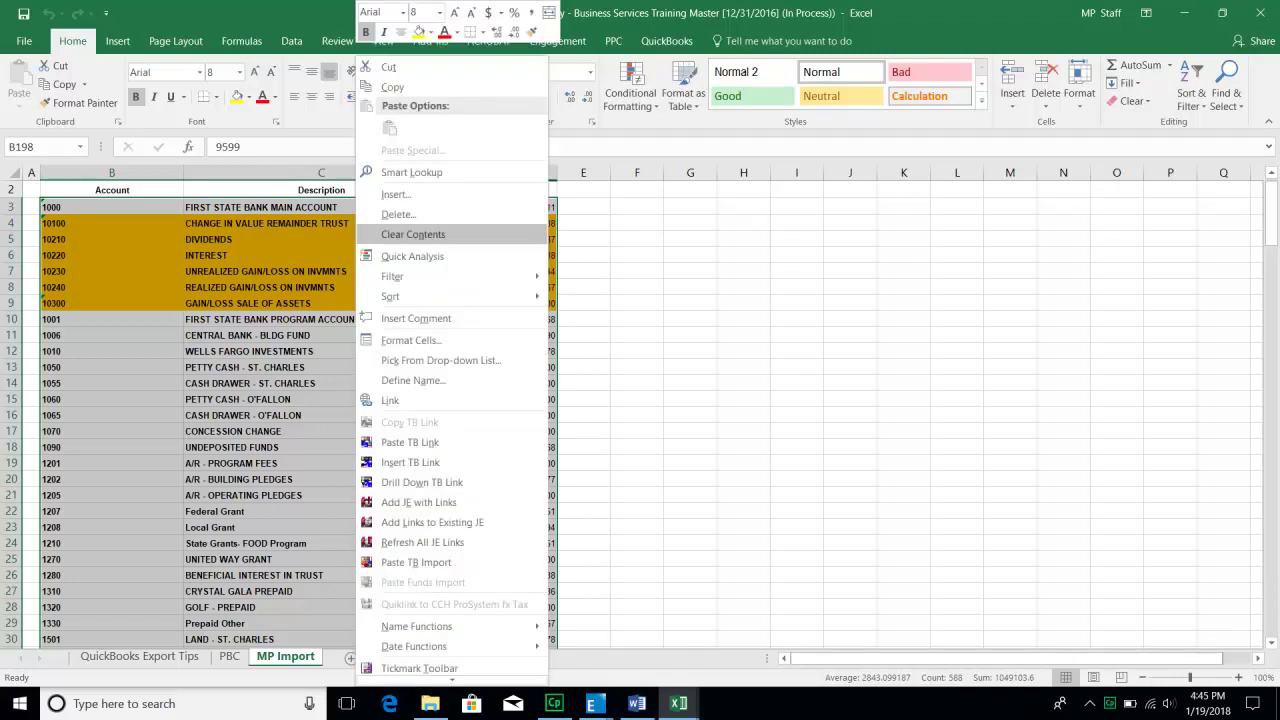
left_click(392, 87)
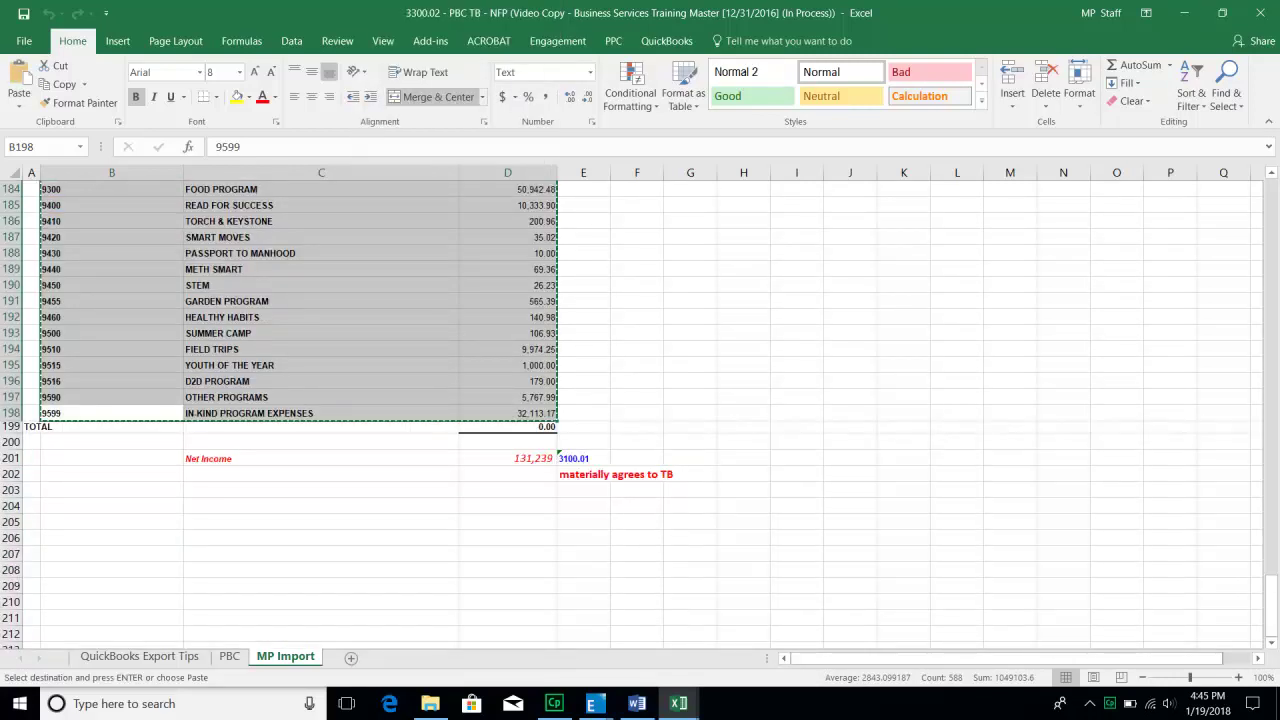
In the 3300.011 TB - NFP workbook, start Paste TB Import and map the amount column to the current Unadjusted Balance.
left_click(678, 703)
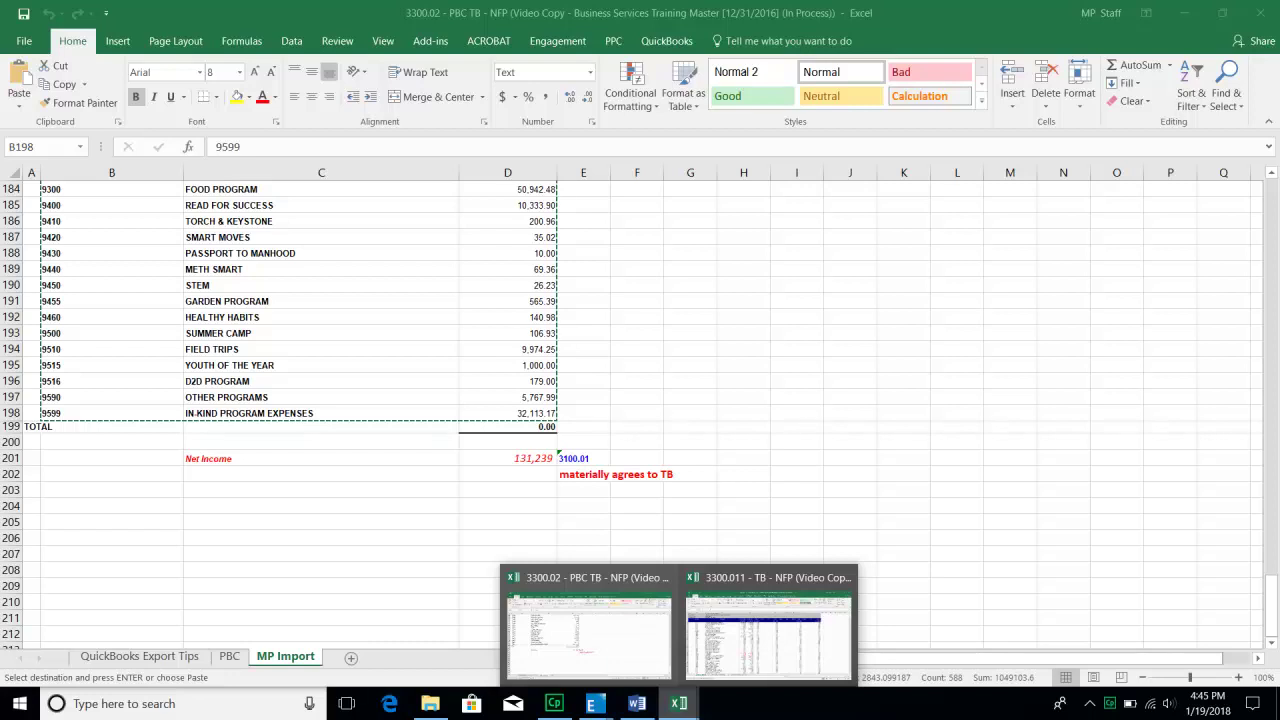
left_click(768, 625)
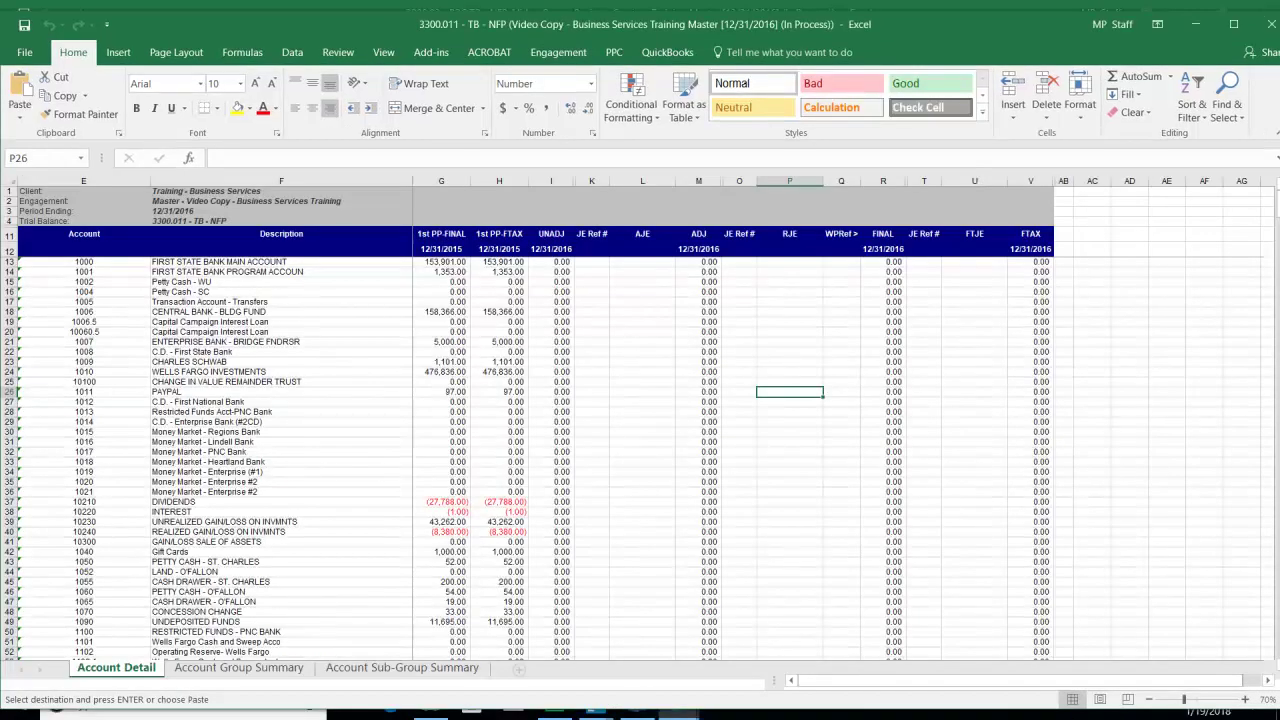
right_click(553, 311)
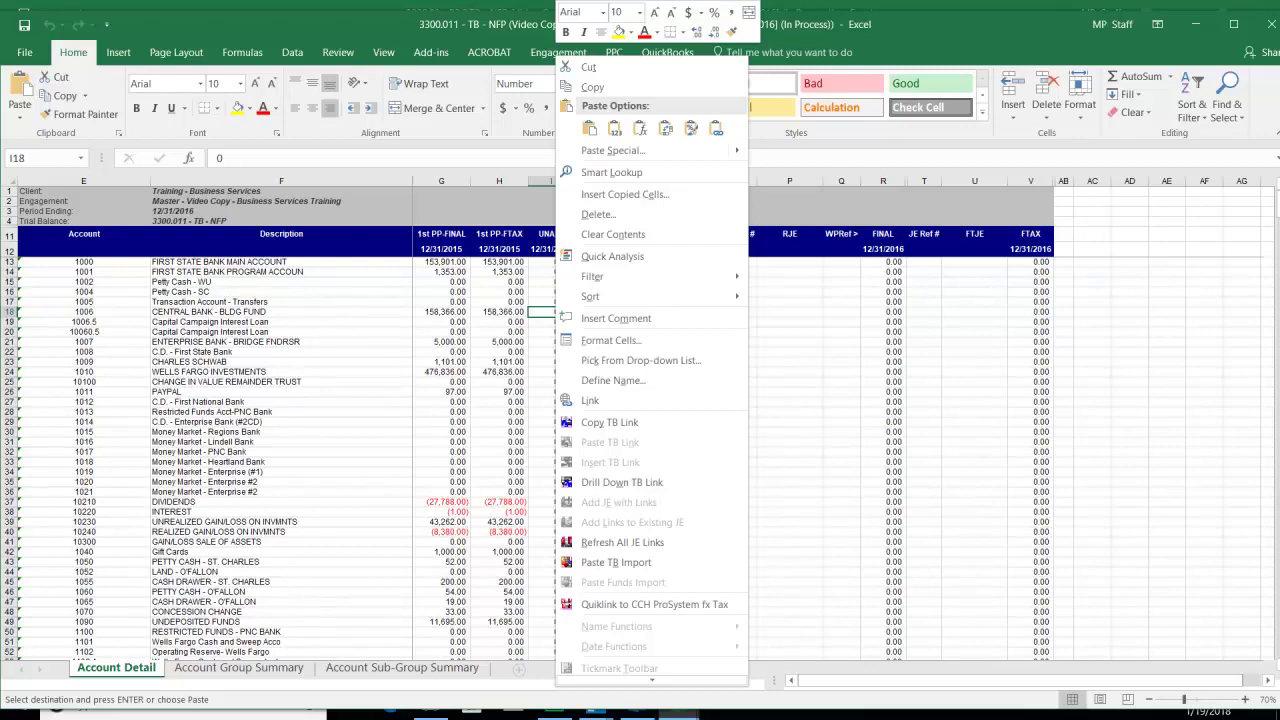
left_click(616, 563)
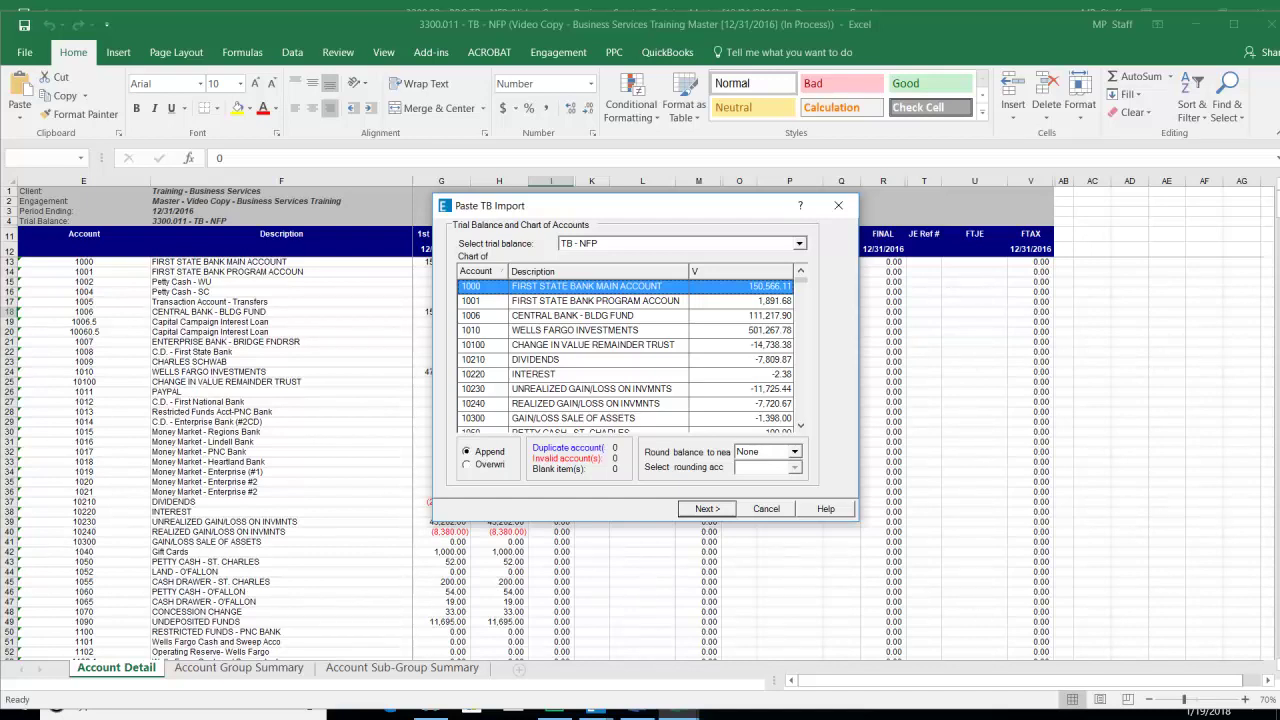
right_click(748, 273)
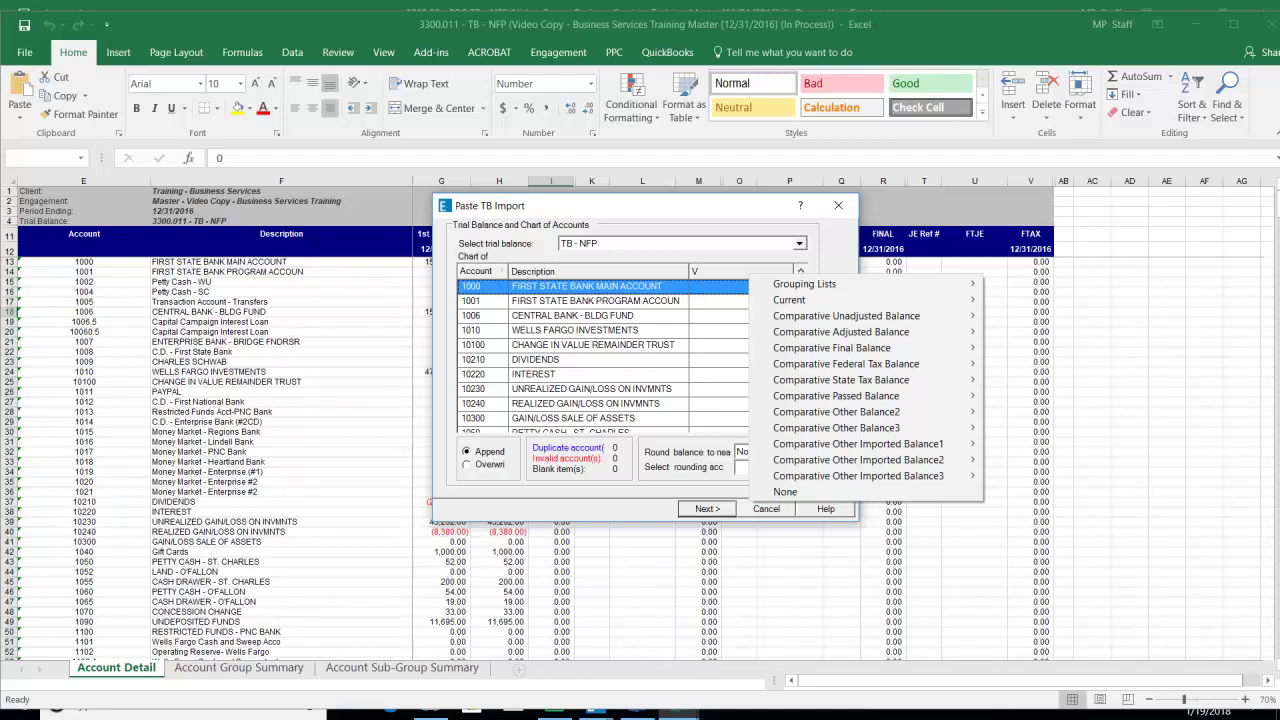
mouse_move(790, 300)
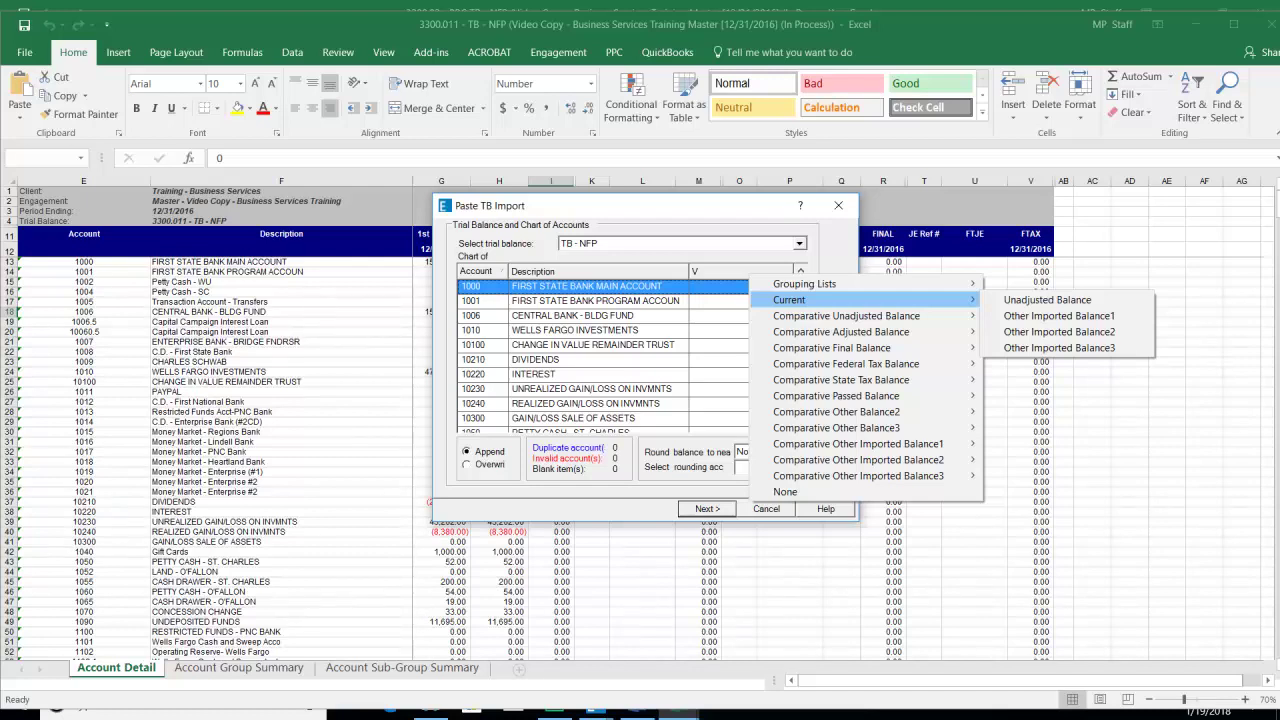
left_click(1047, 300)
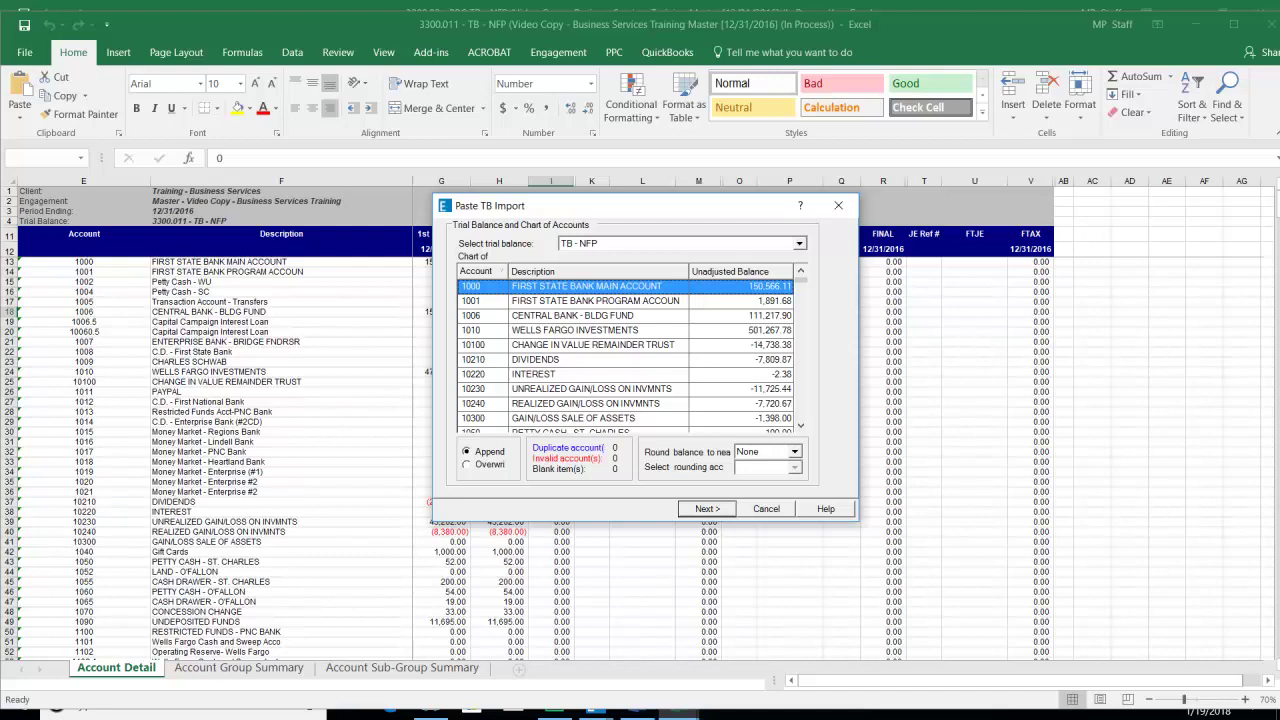
Set the import to round balances to the nearest $1.
left_click(795, 452)
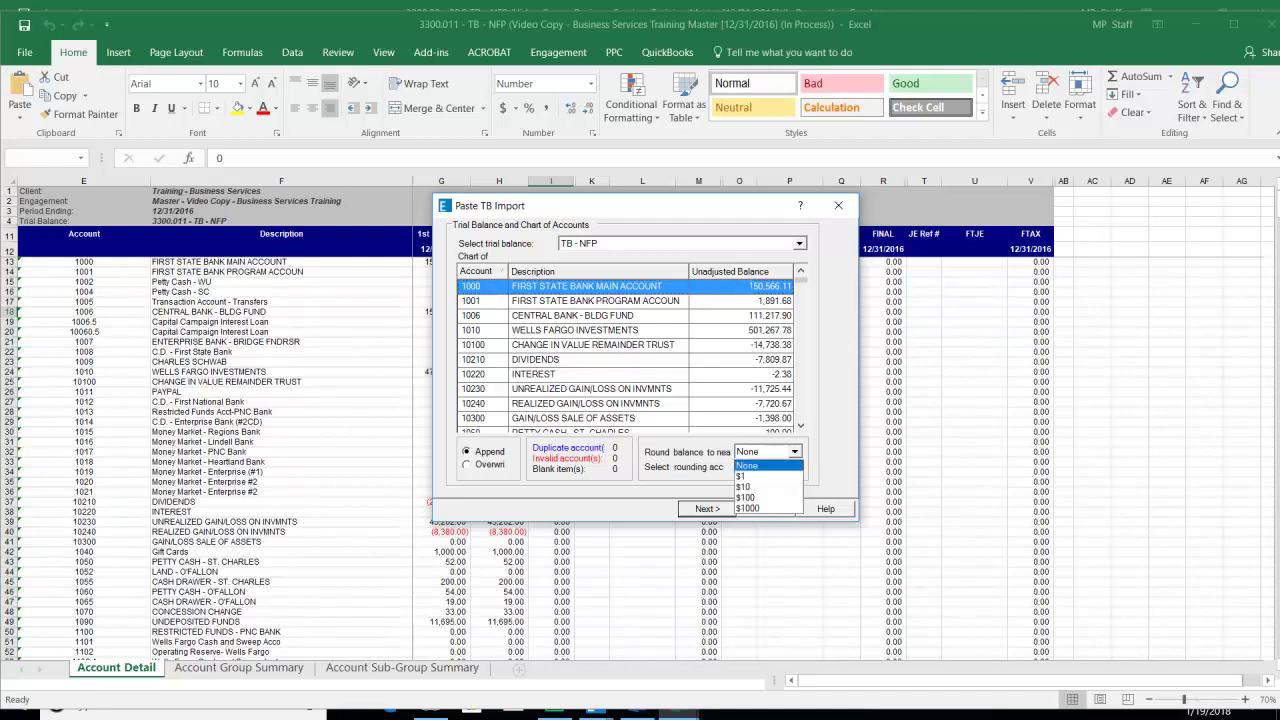
key("Down")
key("Return")
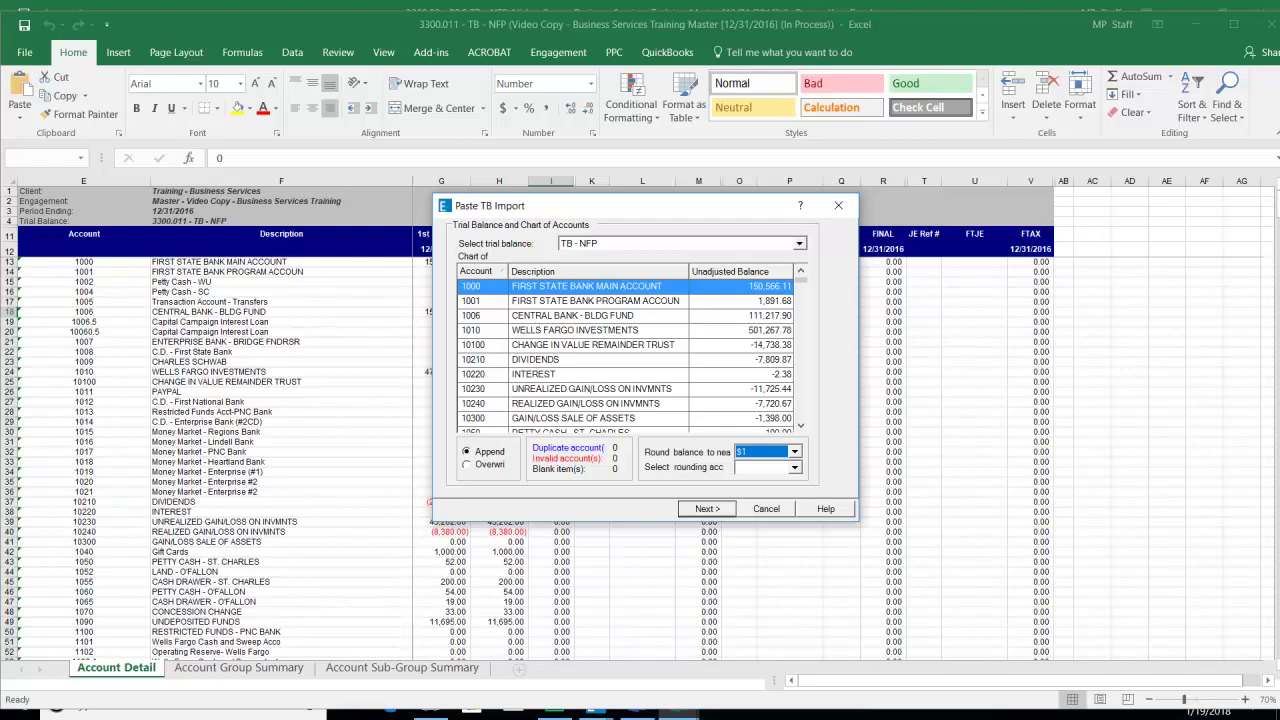
Look through the rounding account choices and assign a new rounding account numbered 9999 with the description Rounding.
left_click(795, 468)
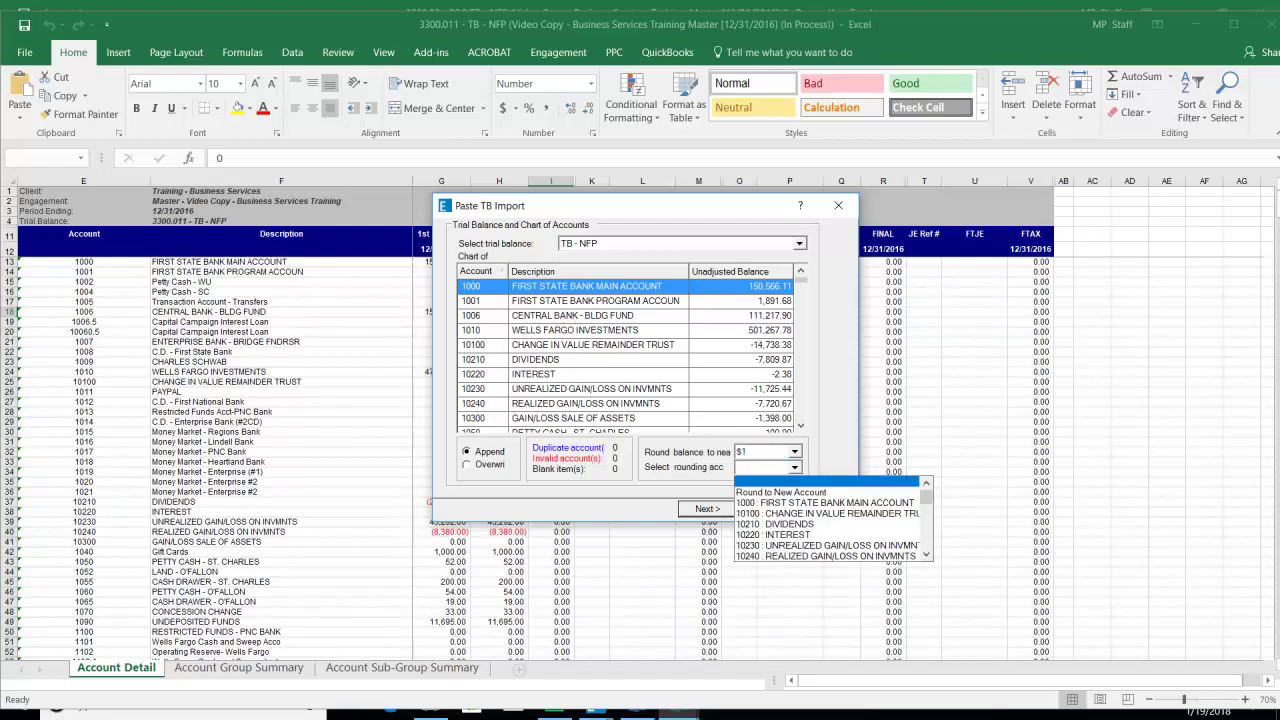
left_click_drag(926, 497, 926, 550)
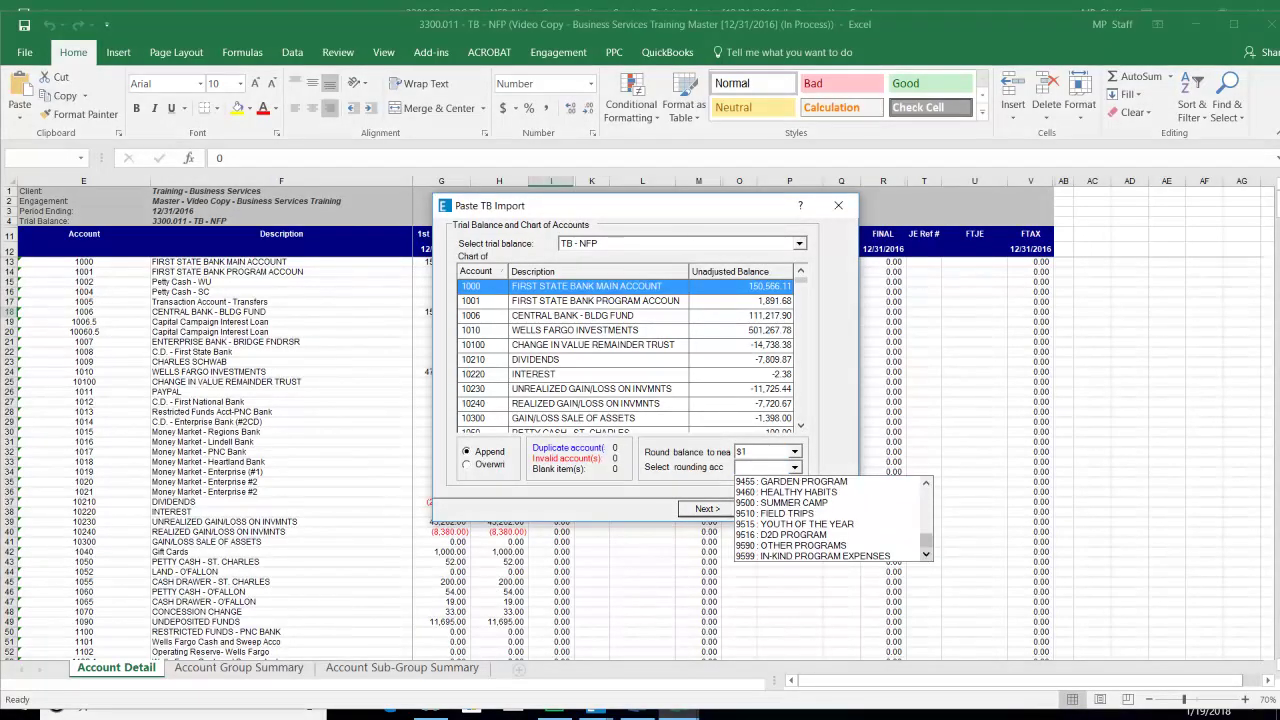
key("Escape")
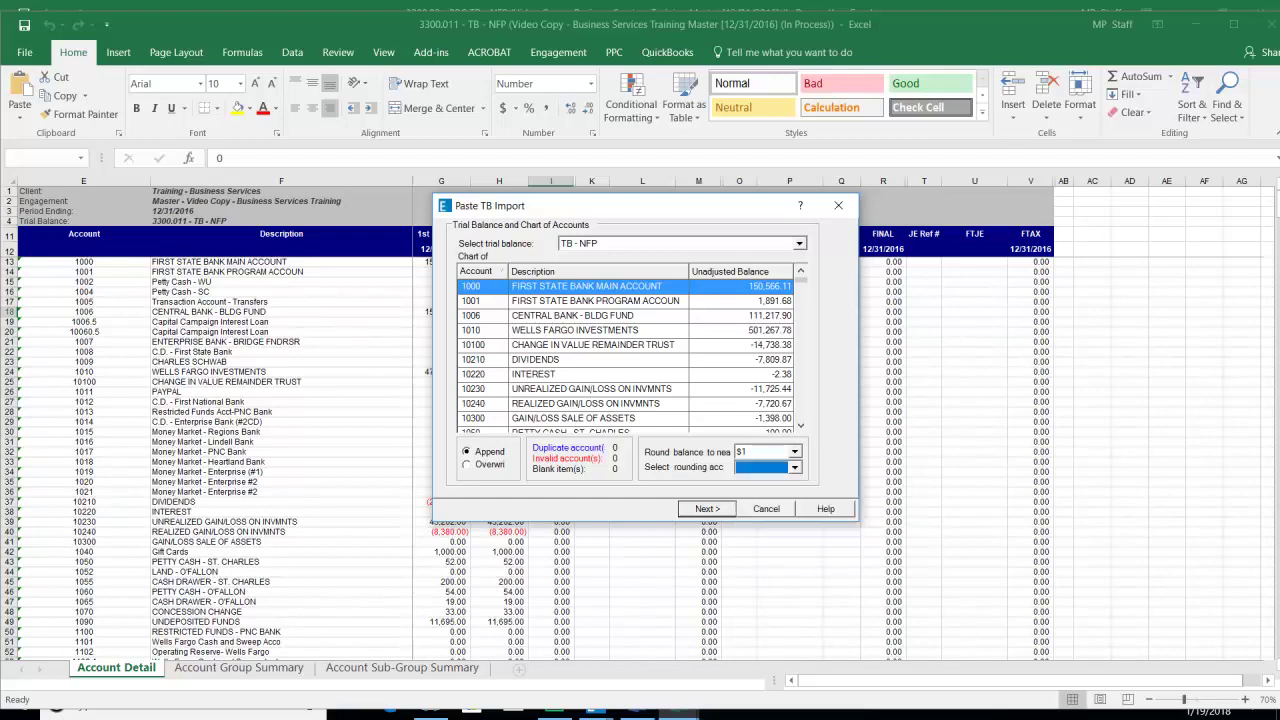
key("alt+Down")
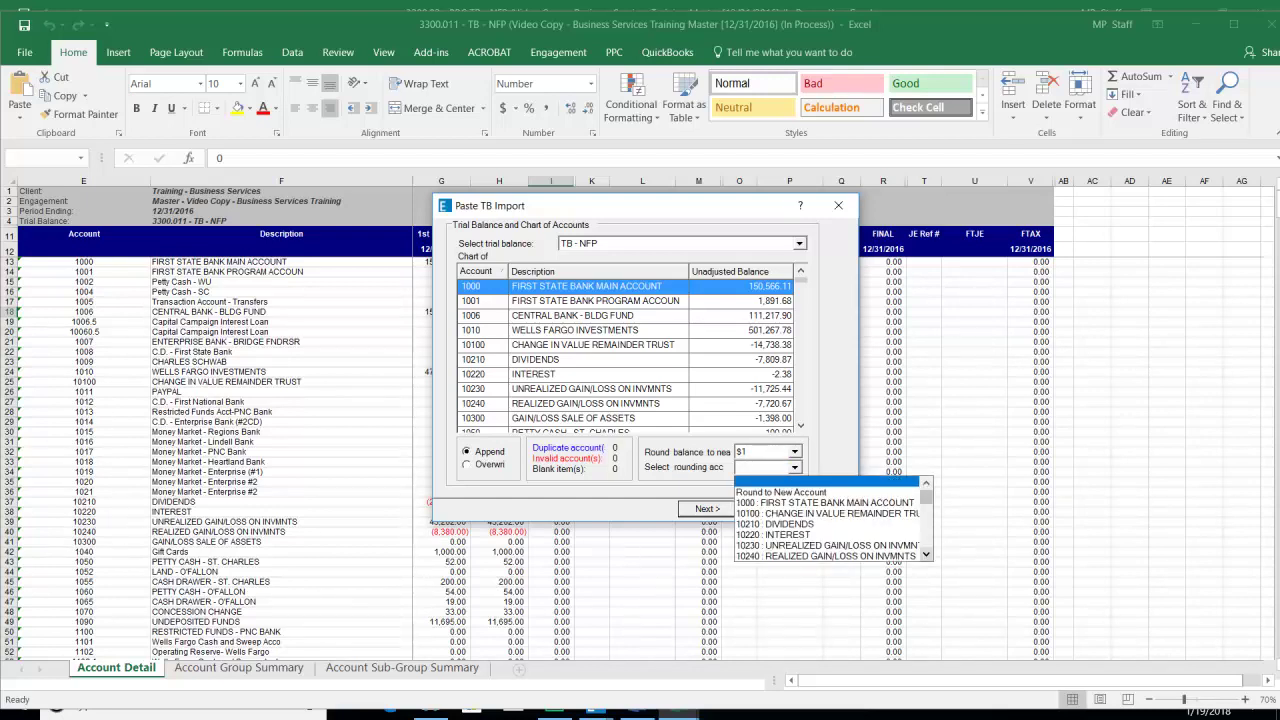
left_click(782, 492)
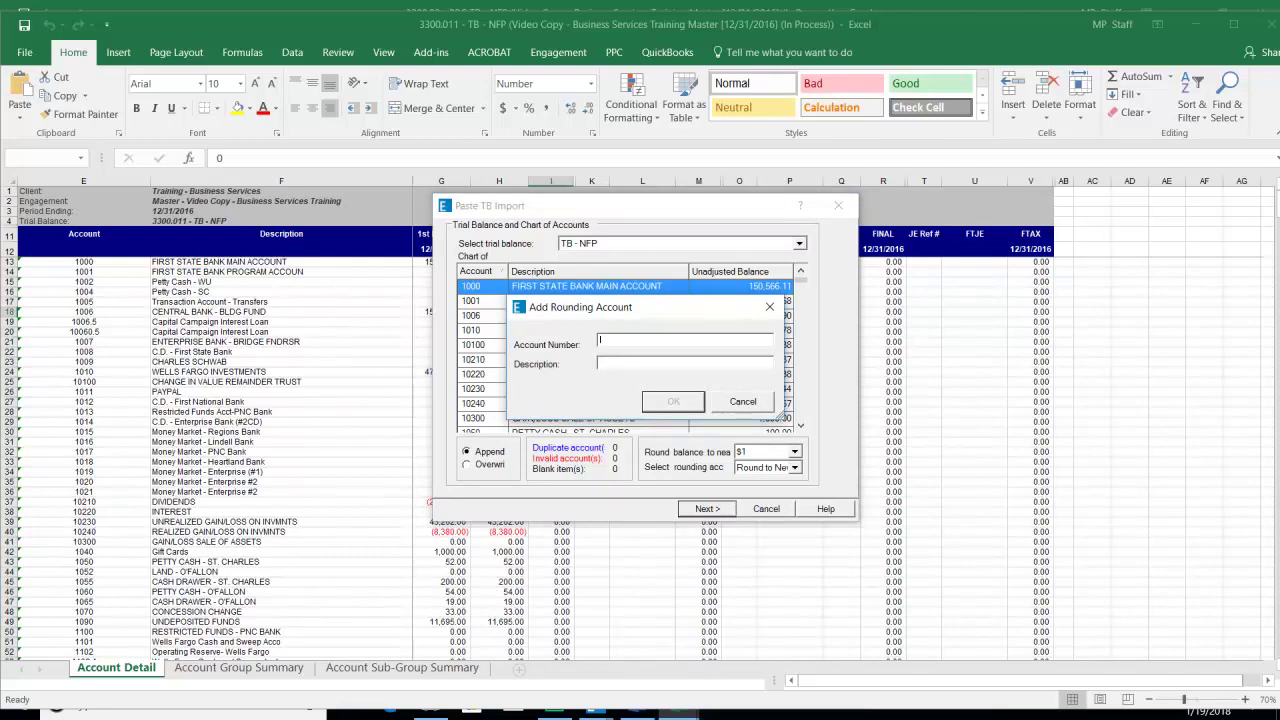
type("9999")
type("Rounding")
key("Return")
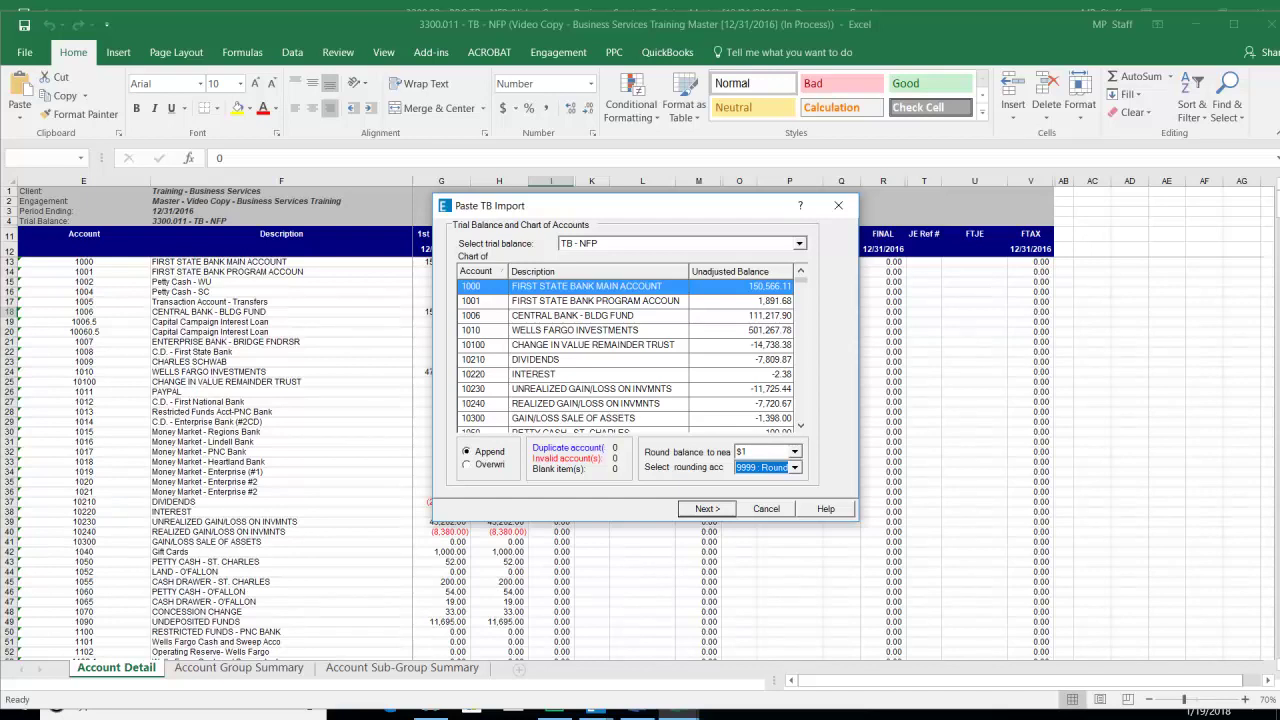
Run the import into TB - NFP with the Append option, accept both confirmations and finish.
key("Return")
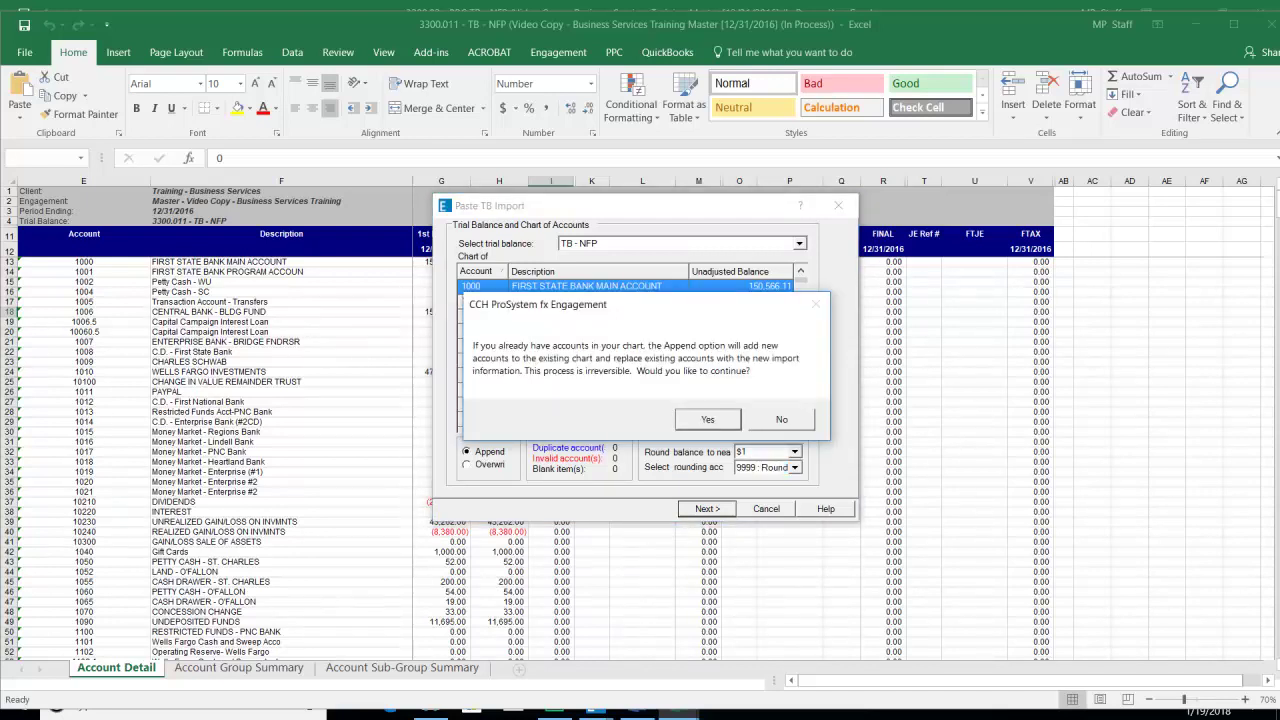
key("Return")
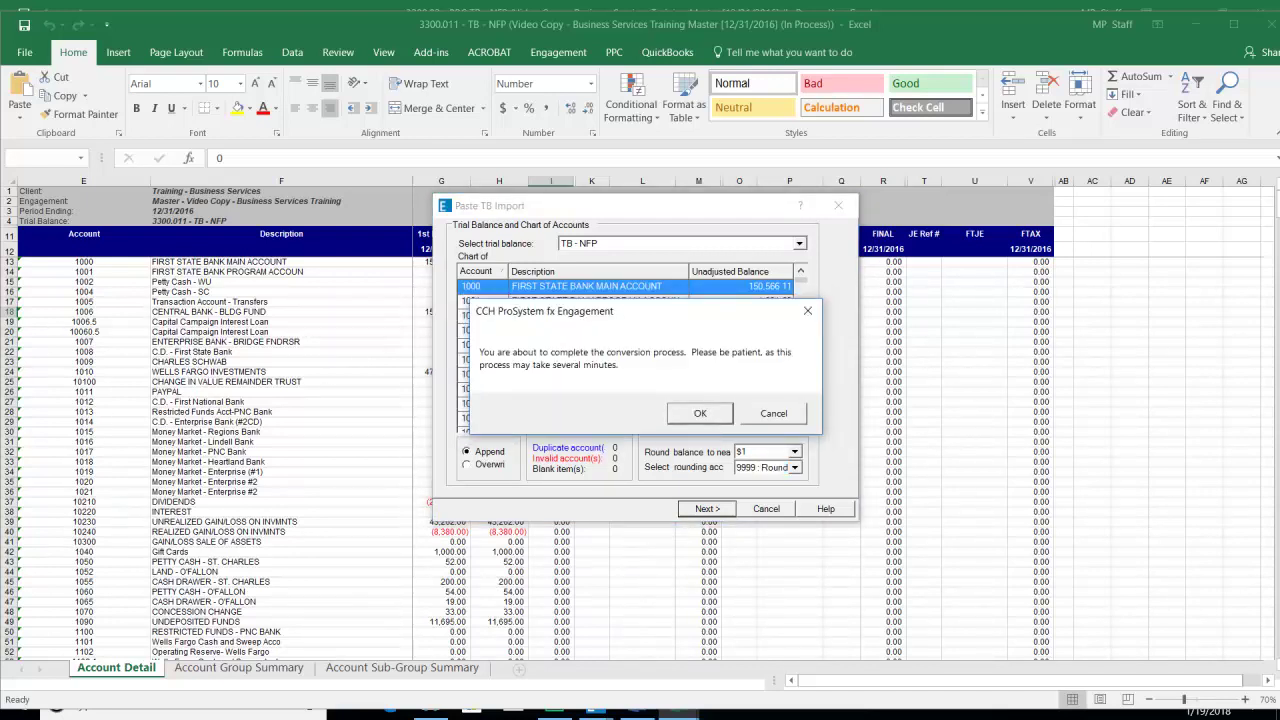
key("Return")
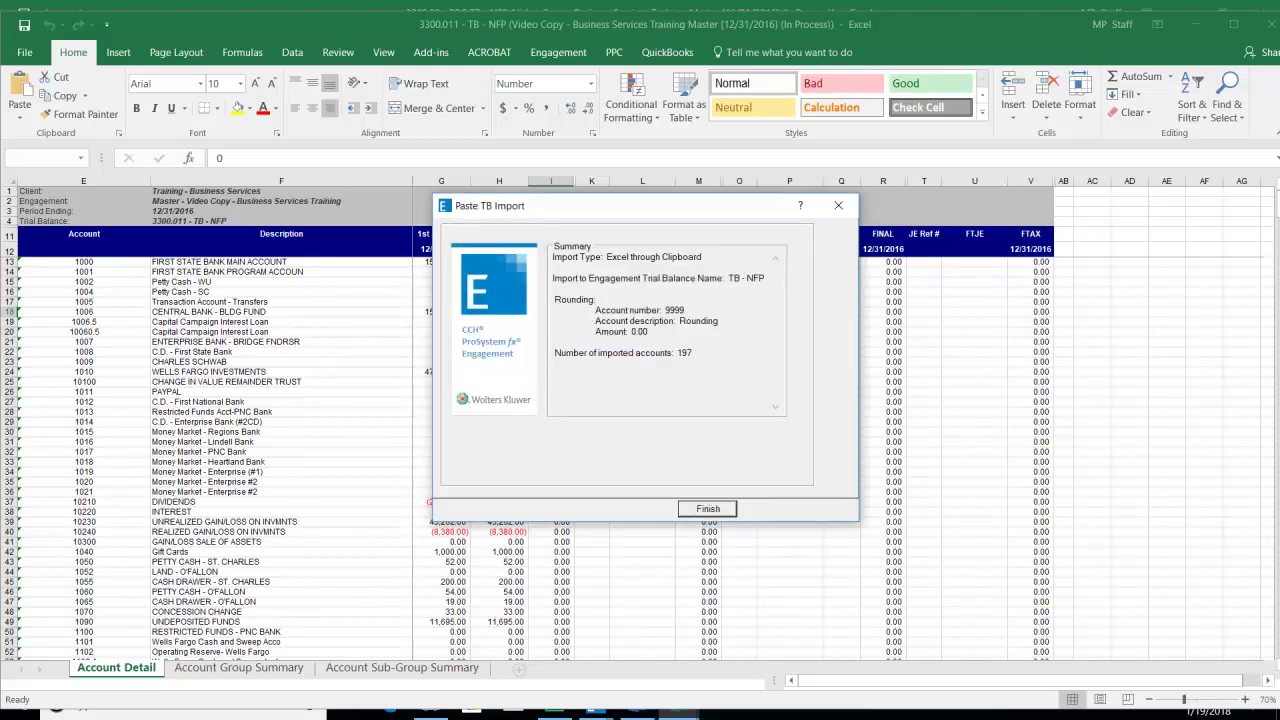
key("Return")
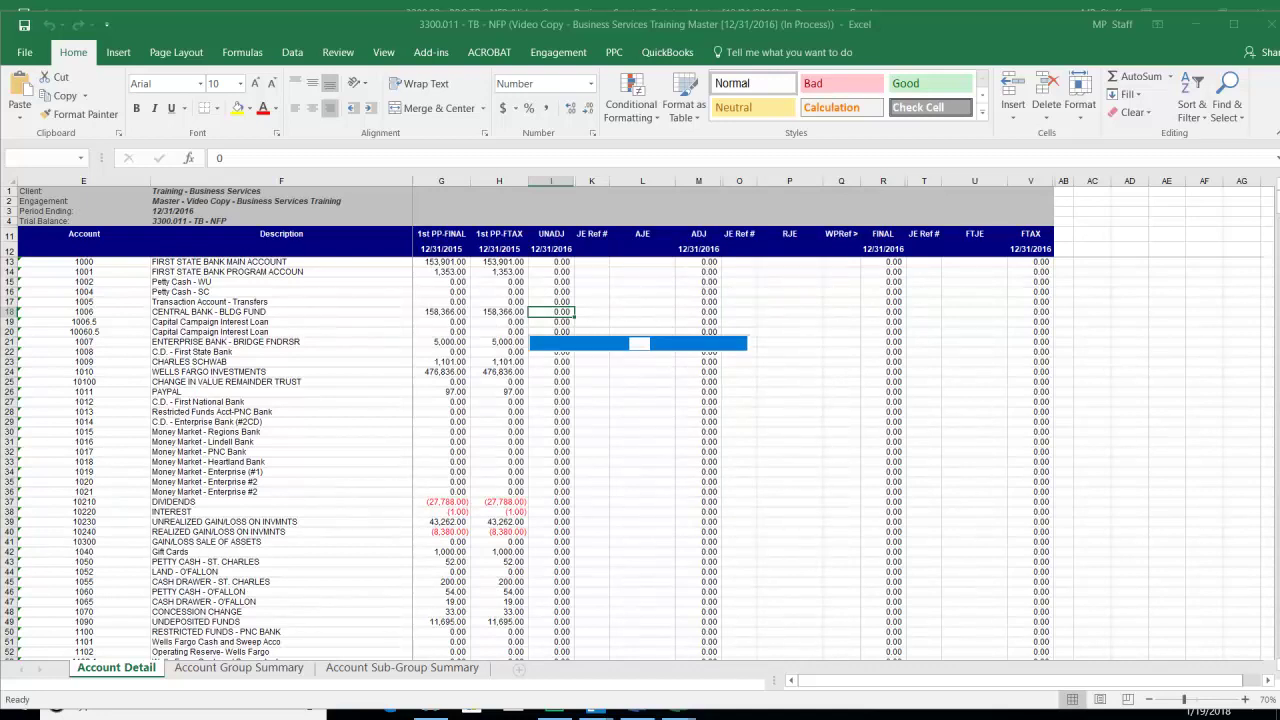
Review the imported unadjusted balances down the Account Detail sheet and check the Total row.
left_click(557, 342)
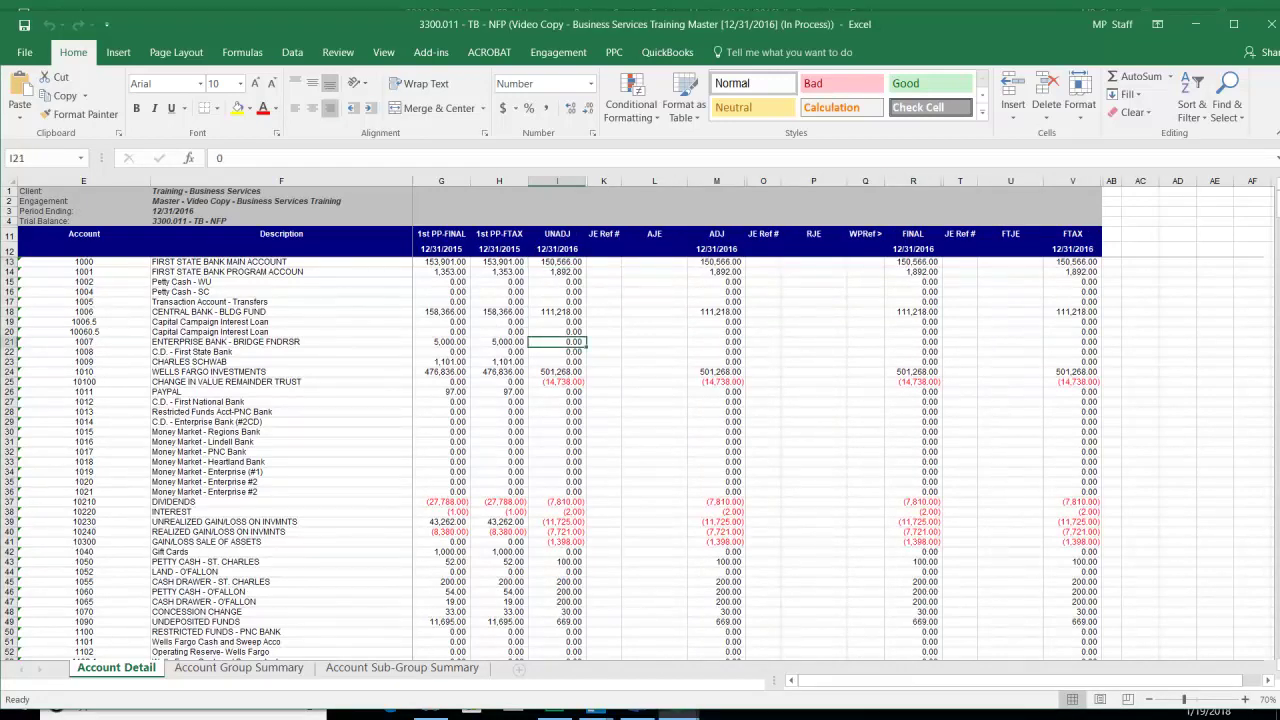
left_click(557, 332)
scroll(557, 333, "down", 20)
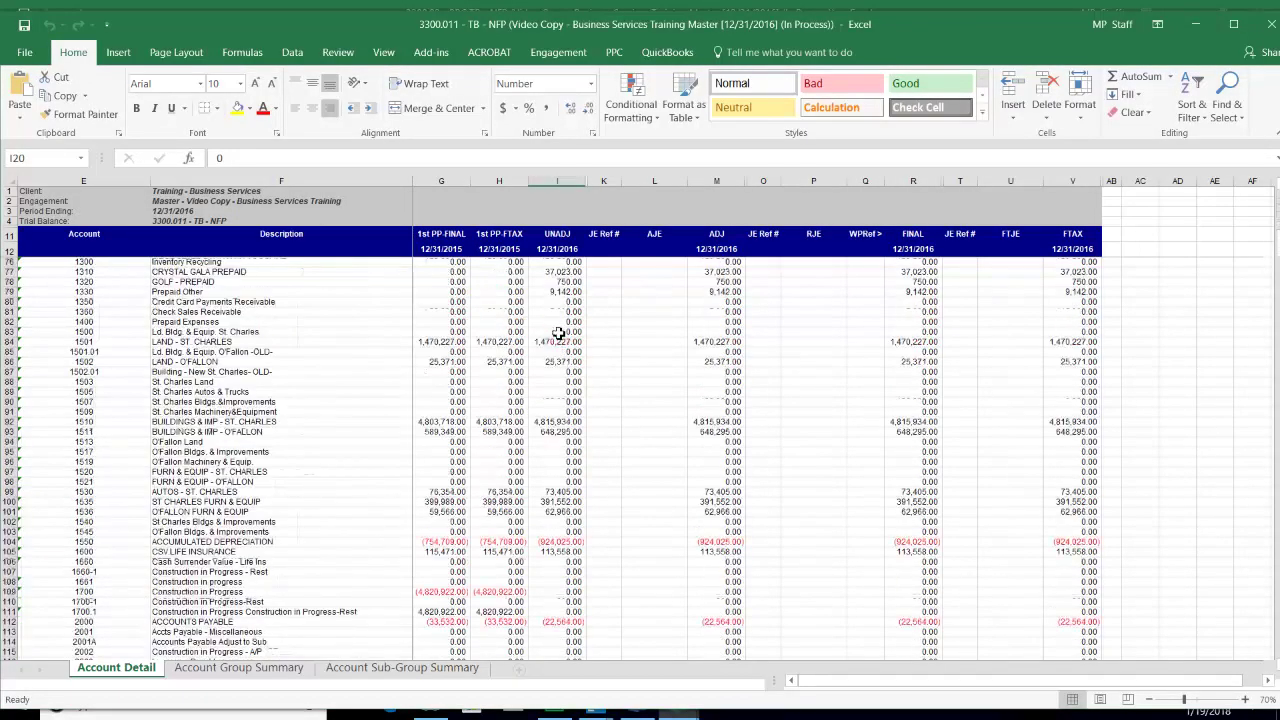
scroll(557, 333, "down", 6)
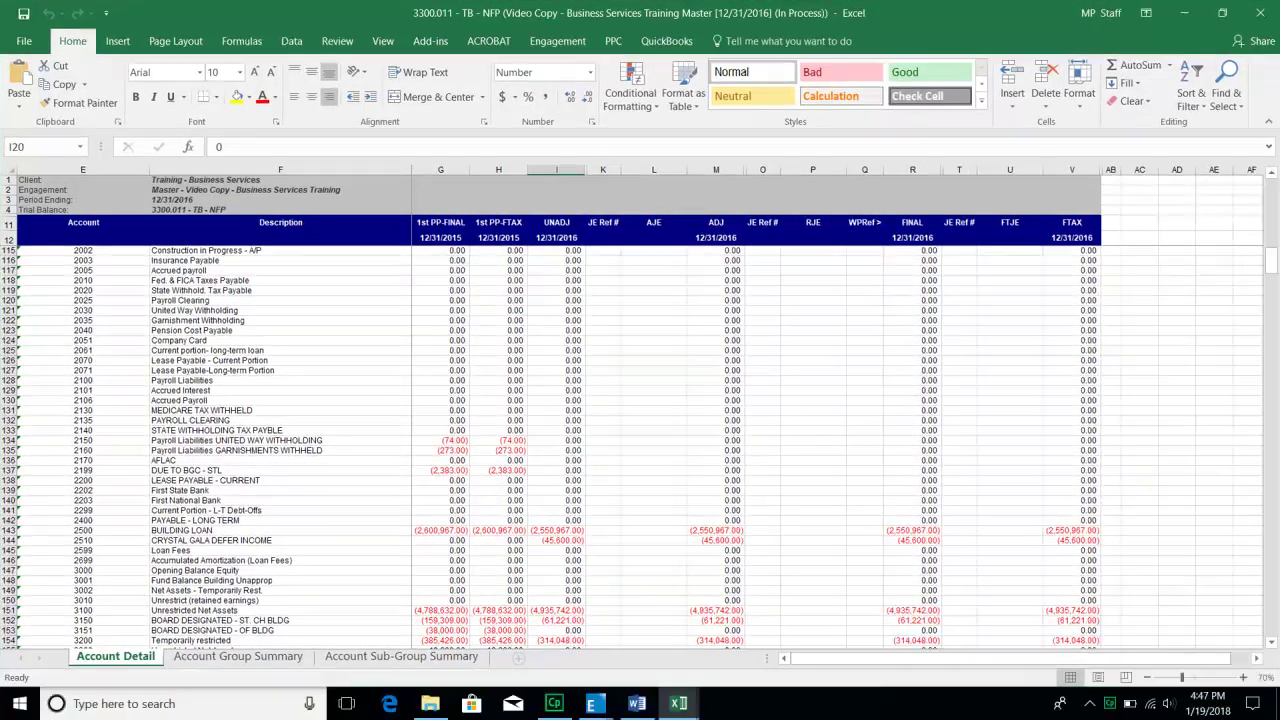
scroll(560, 362, "down", 20)
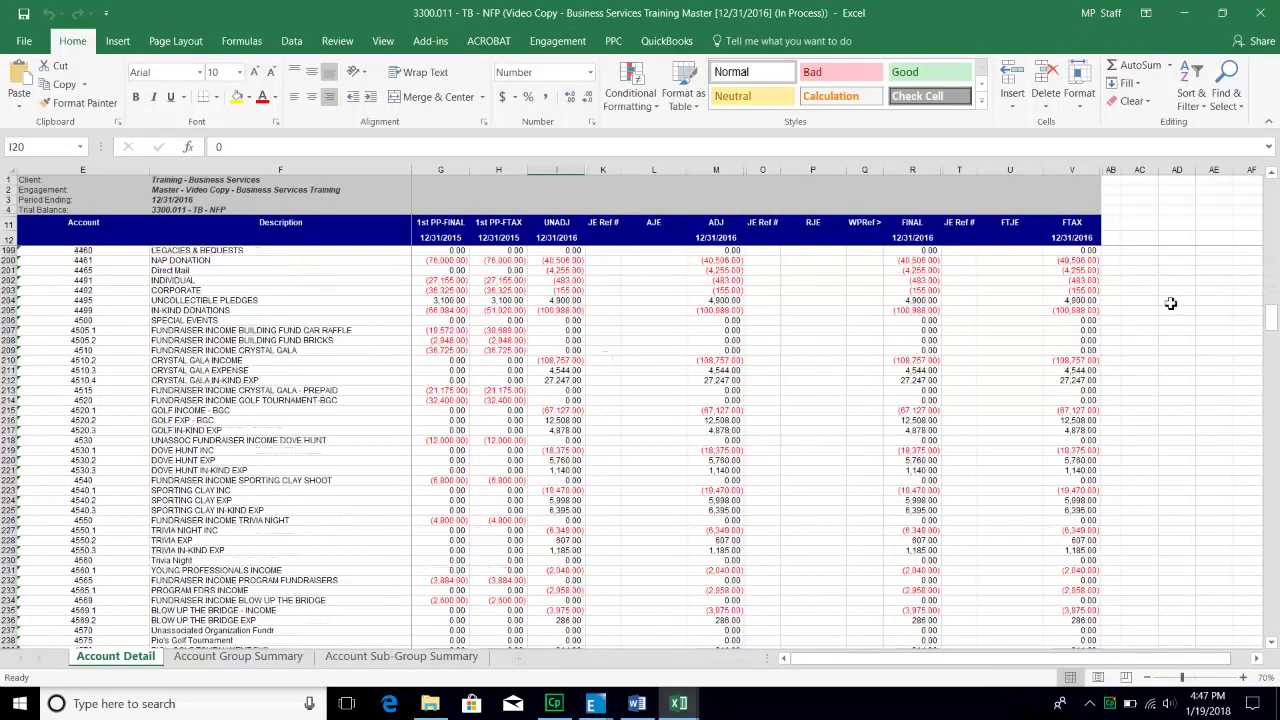
left_click_drag(1268, 503, 1268, 625)
scroll(540, 550, "down", 3)
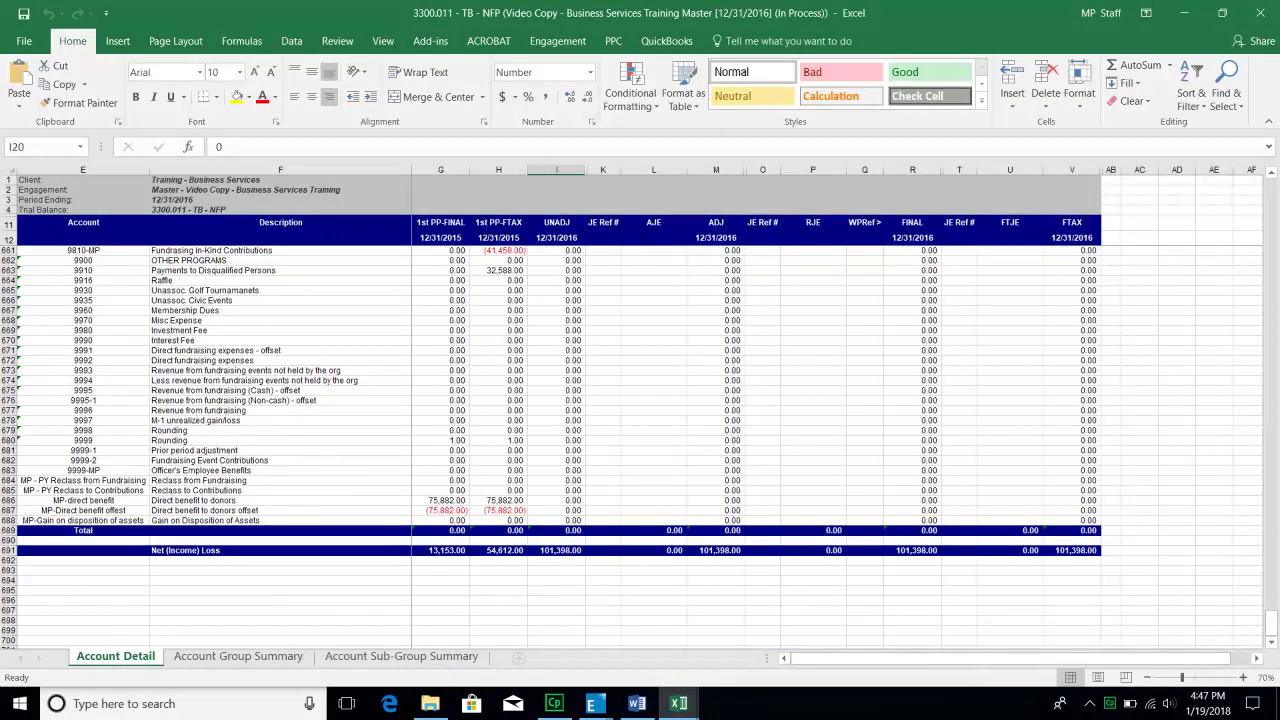
left_click(556, 530)
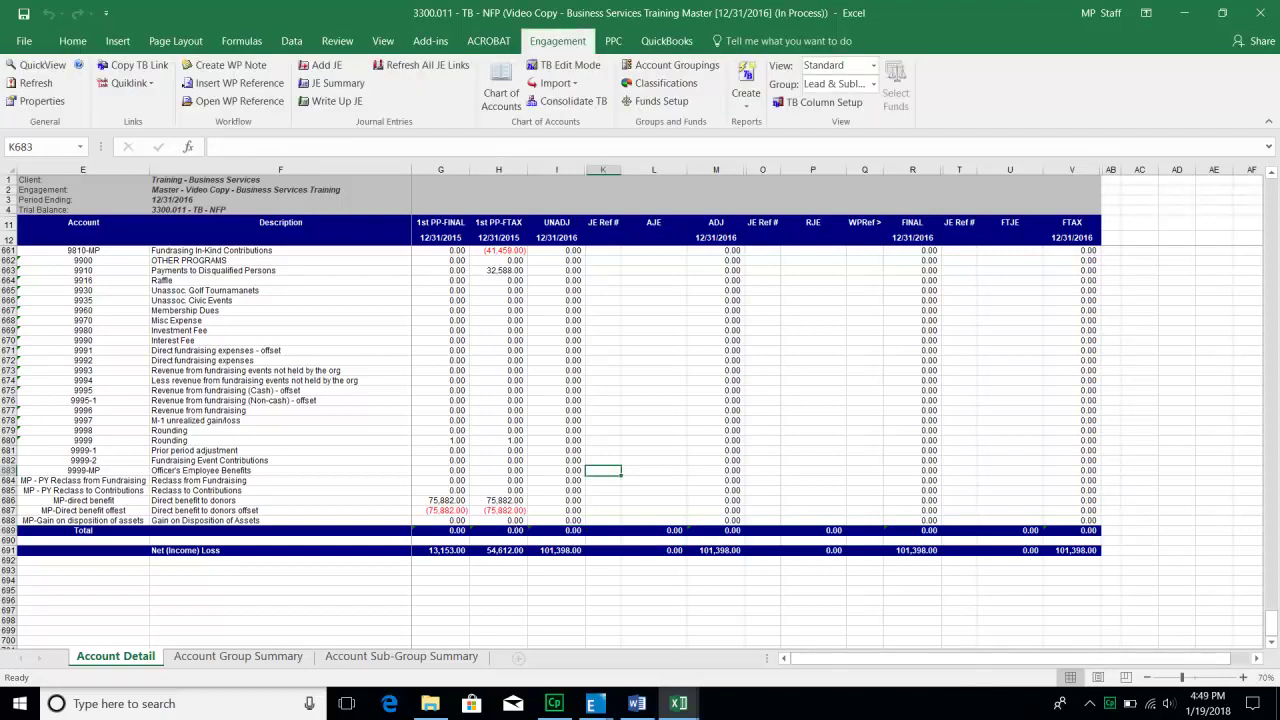
Compare the unadjusted Net (Income) Loss in TB - NFP with the Net Income on the MP Import sheet of PBC TB - NFP.
left_click(557, 551)
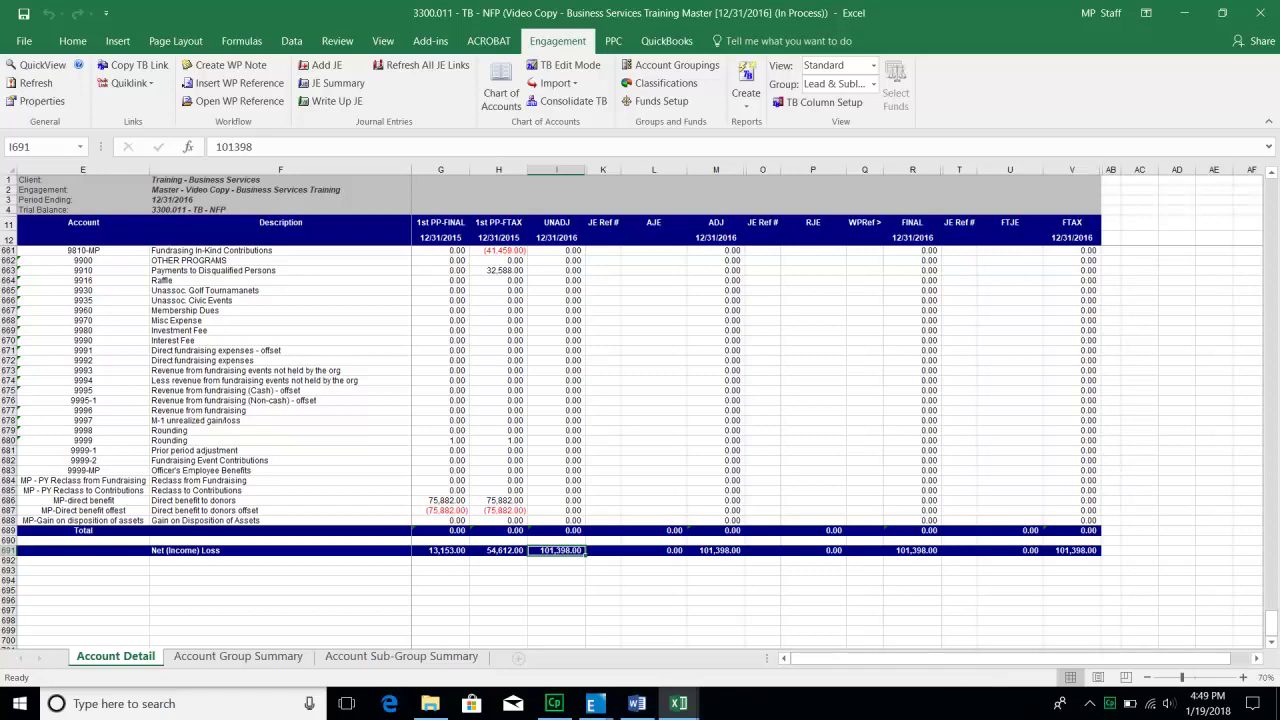
left_click(679, 703)
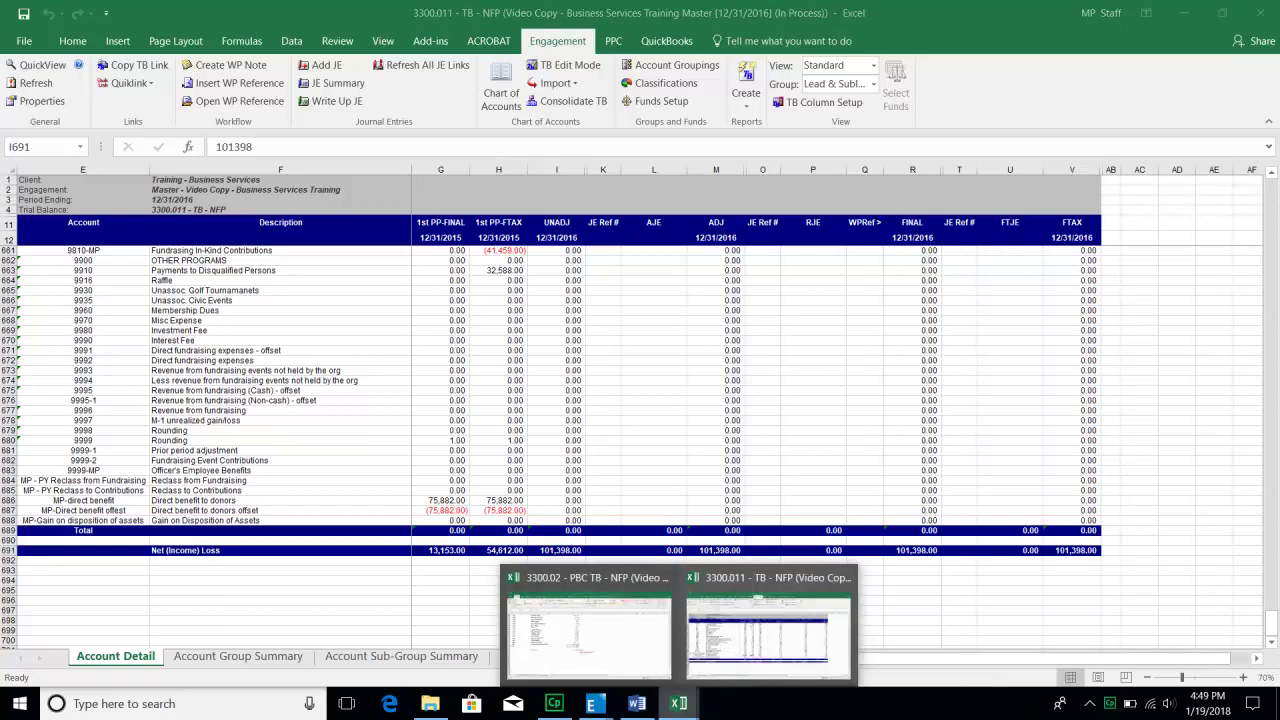
left_click(588, 625)
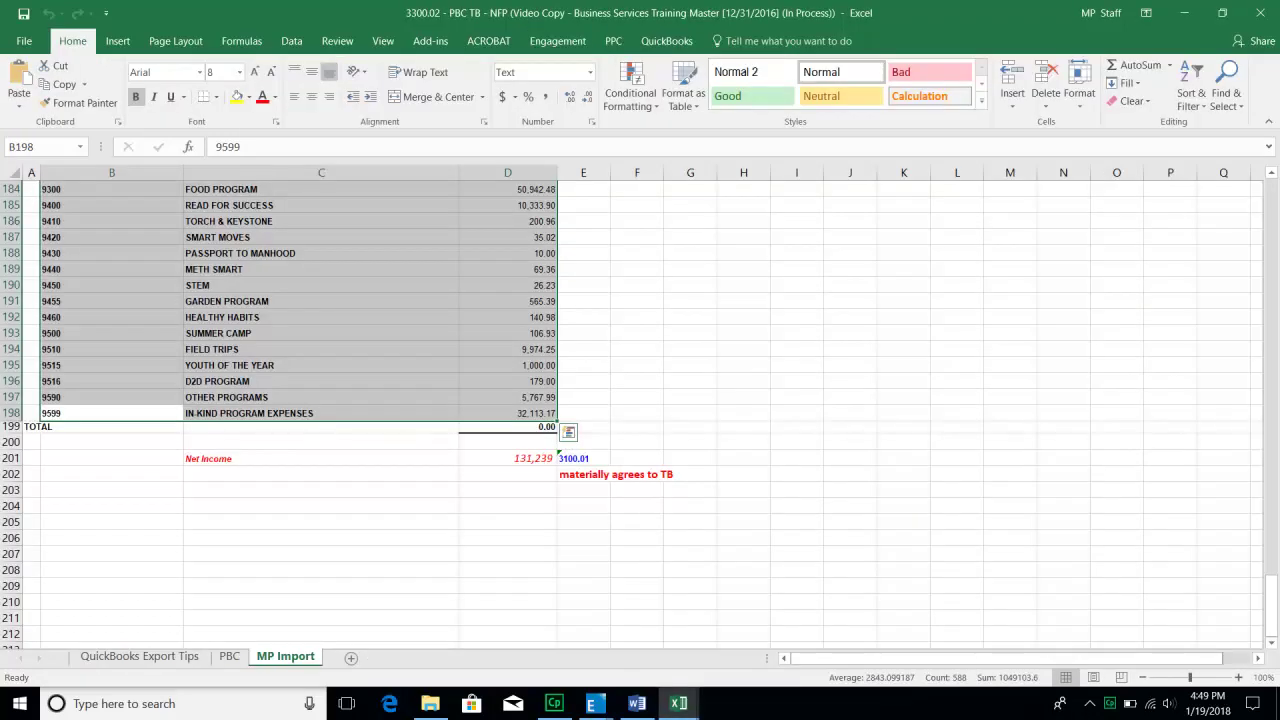
left_click(508, 459)
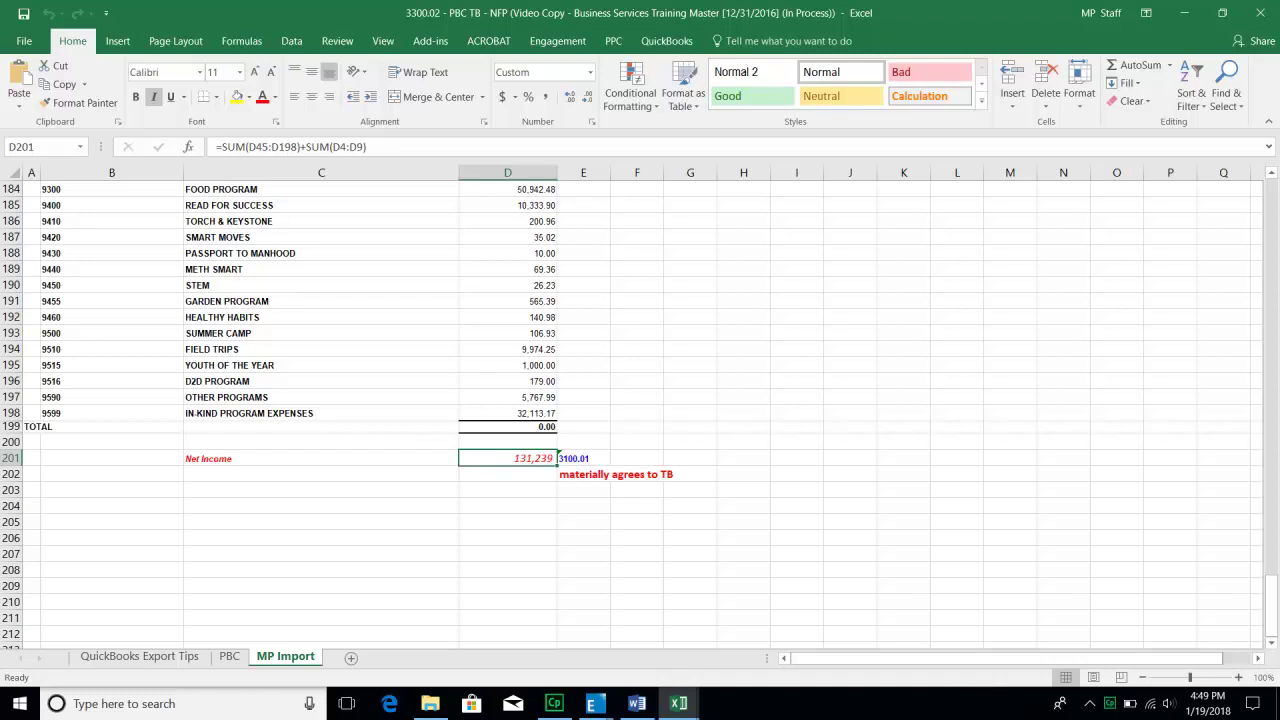
left_click(679, 703)
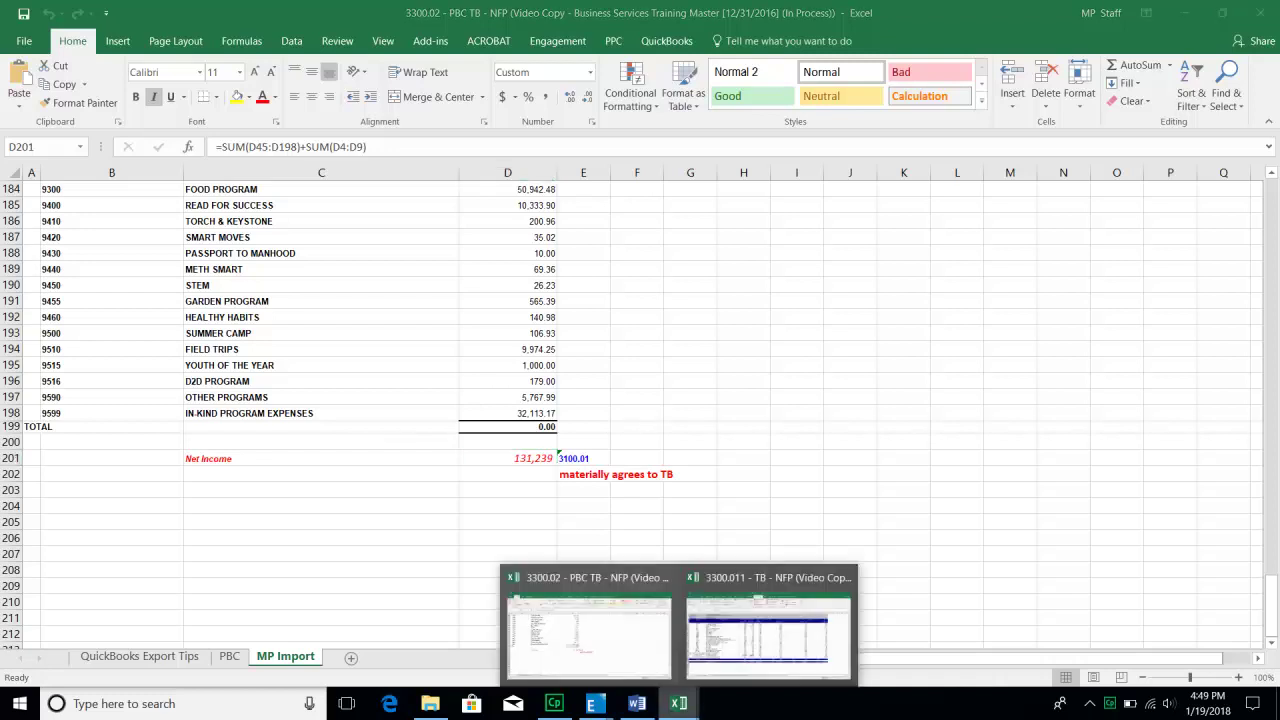
left_click(768, 630)
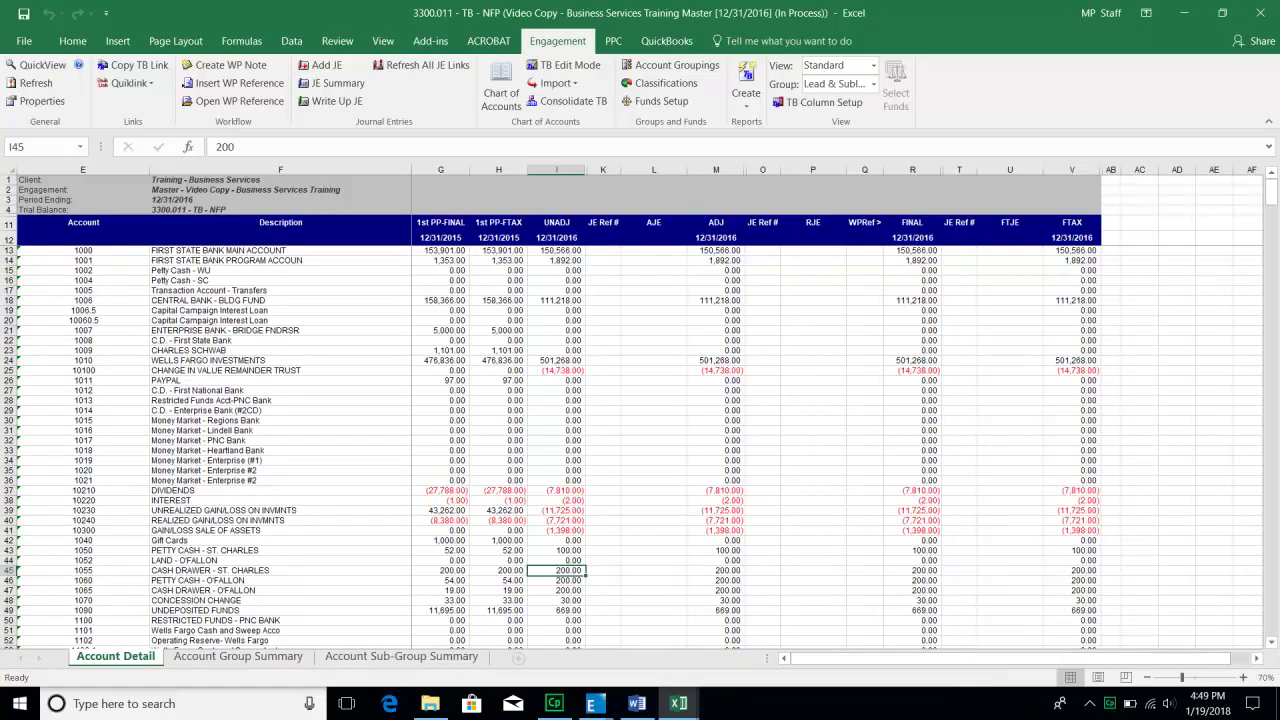
left_click_drag(1271, 192, 1271, 624)
scroll(576, 572, "down", 3)
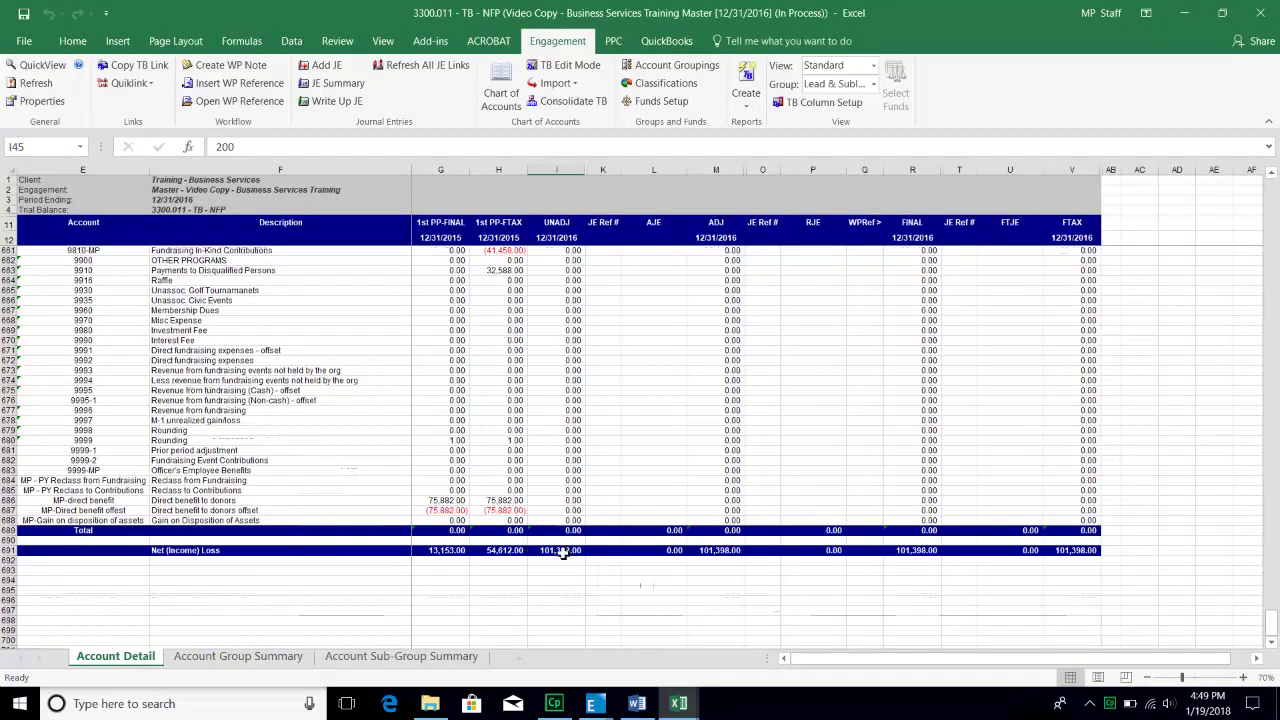
left_click(563, 552)
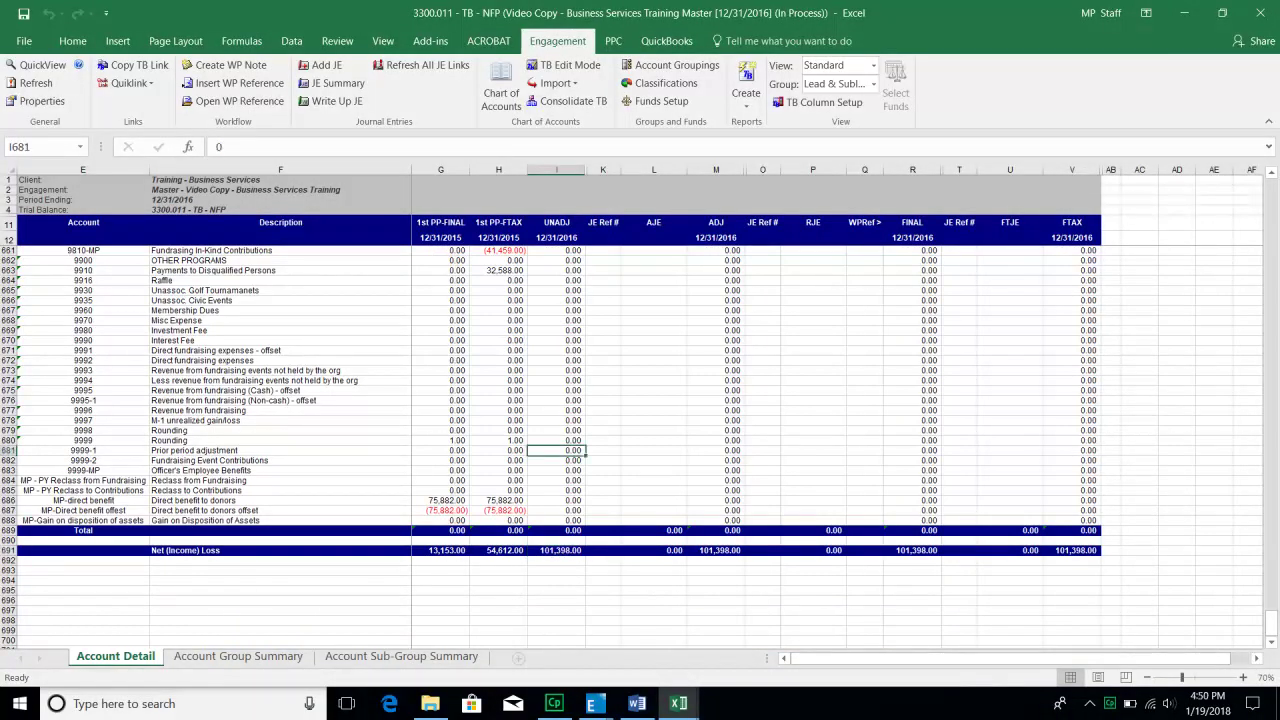
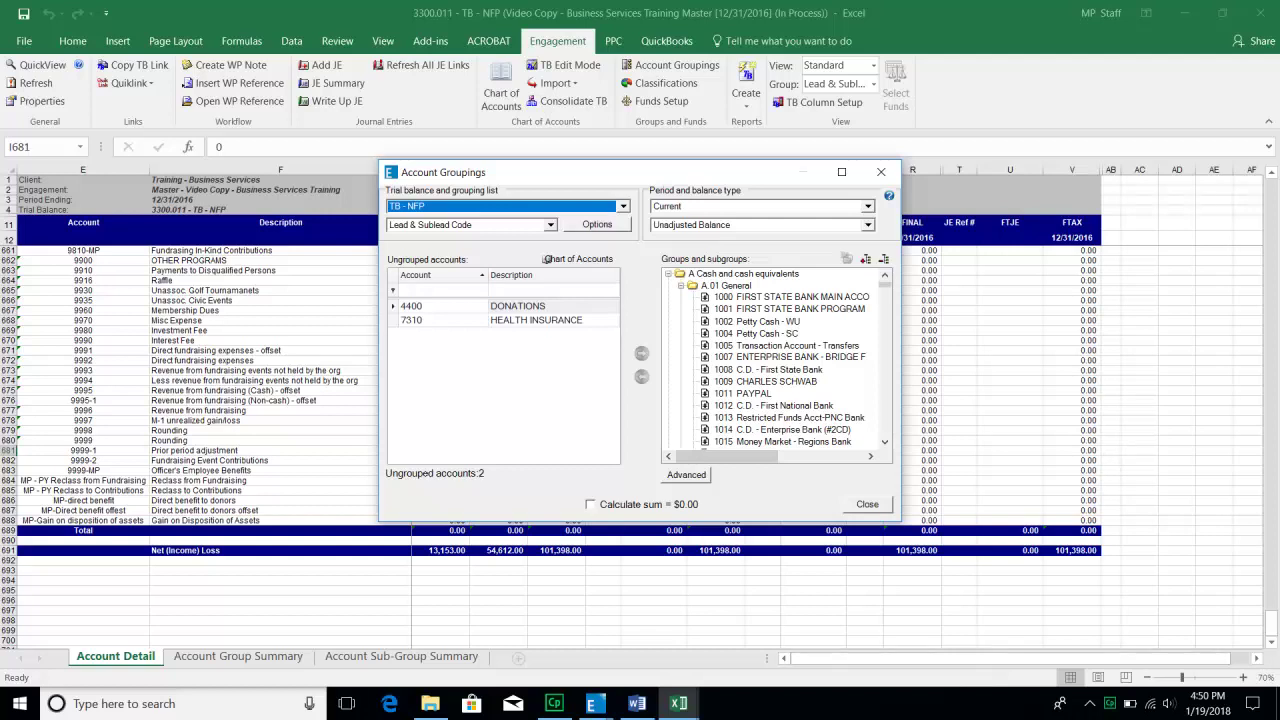
View the account groupings of the TB trial balance in the Account Groupings dialog, and return to TB - NFP.
left_click_drag(517, 172, 454, 133)
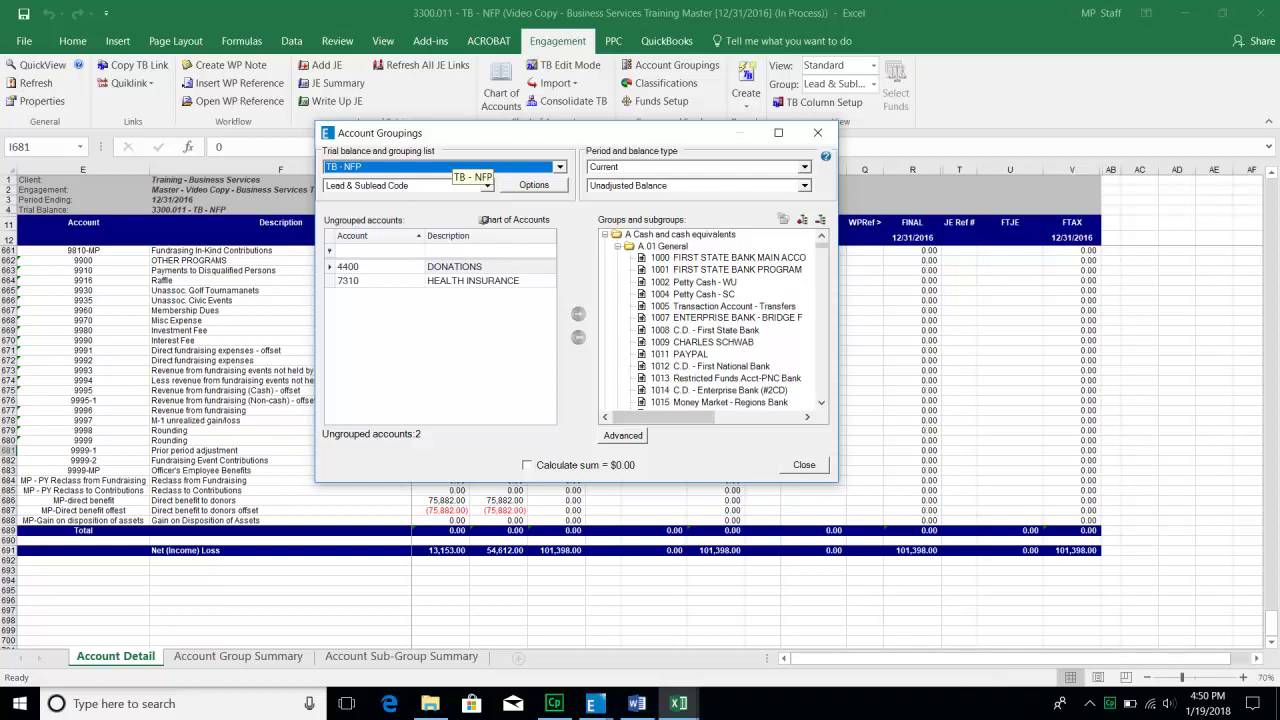
left_click(448, 166)
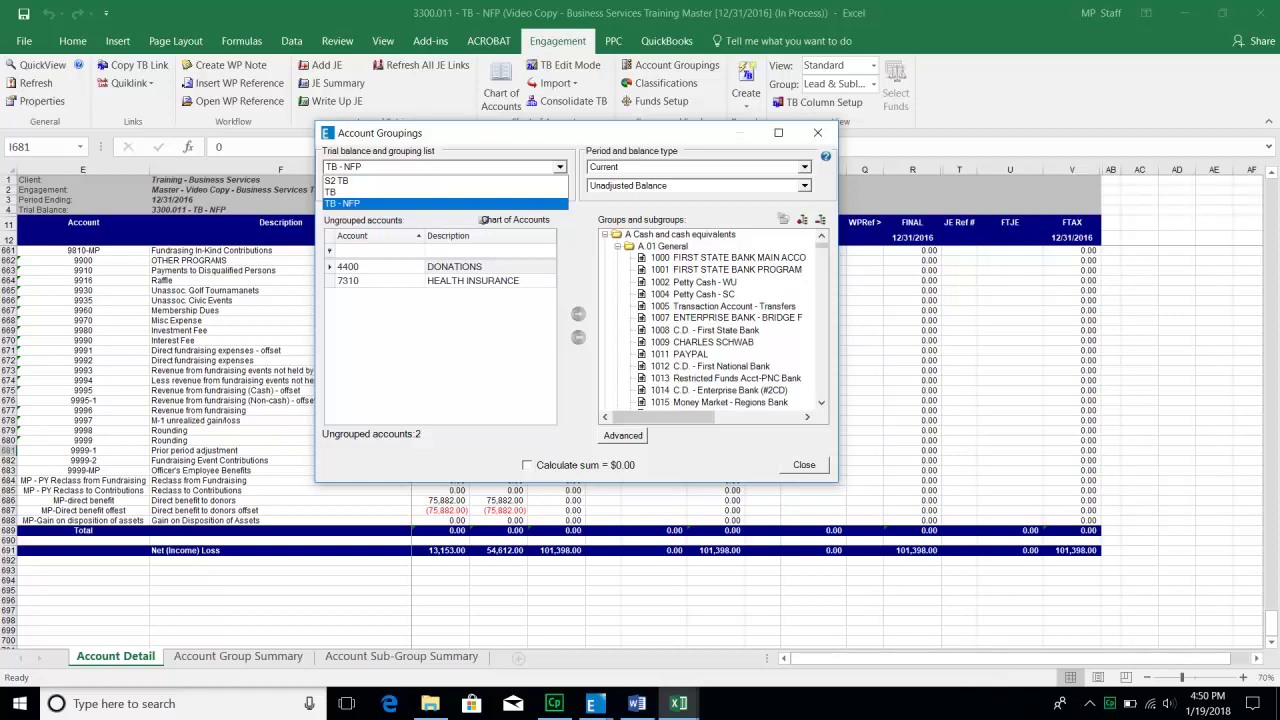
left_click(400, 192)
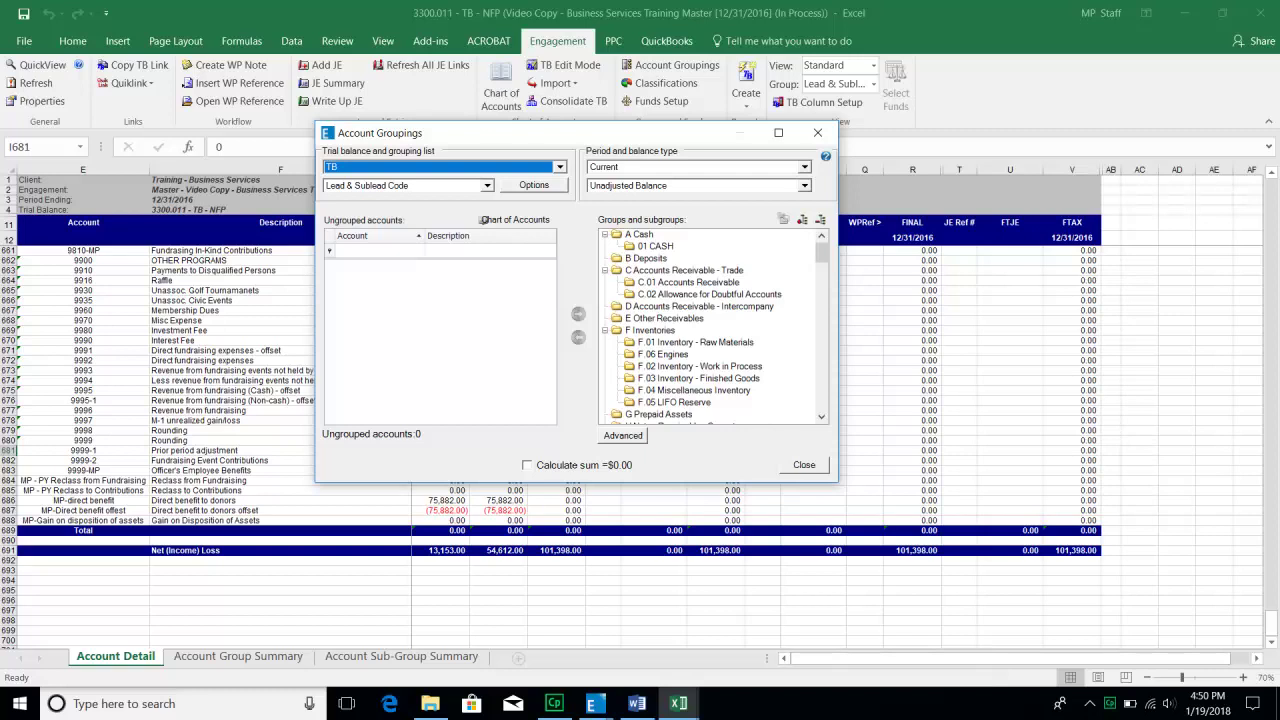
left_click(560, 167)
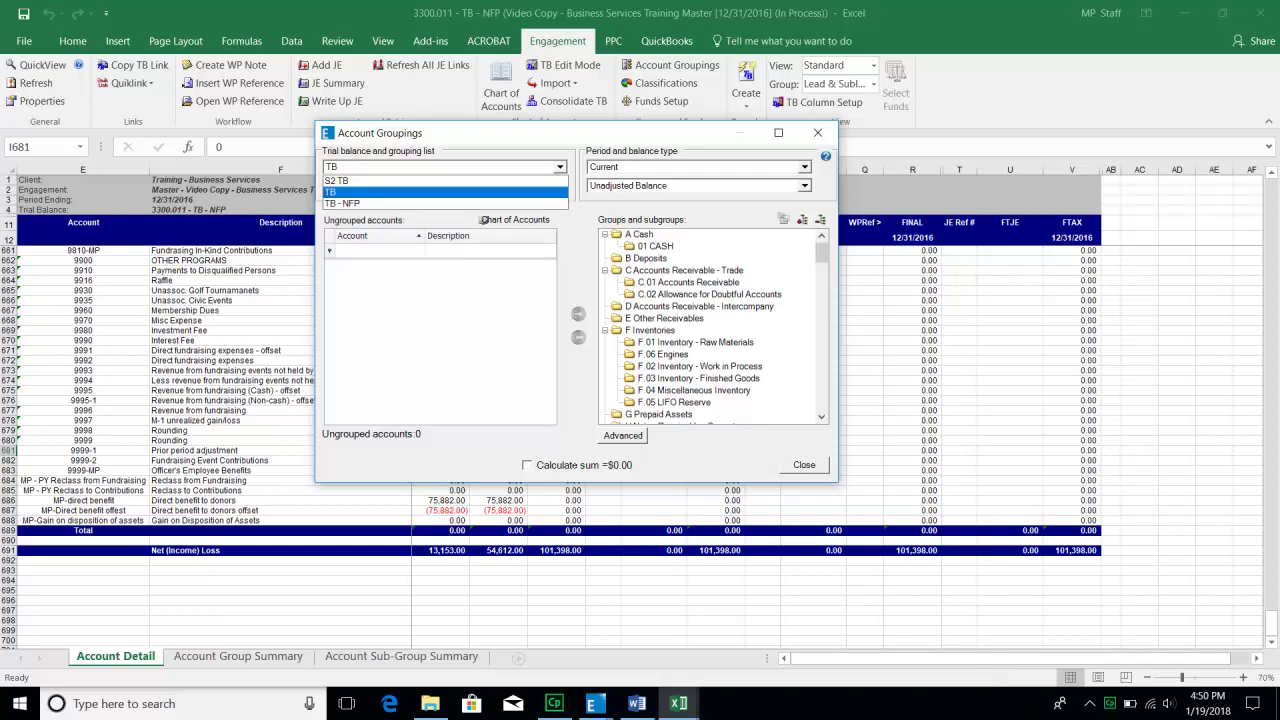
key("Down")
key("Return")
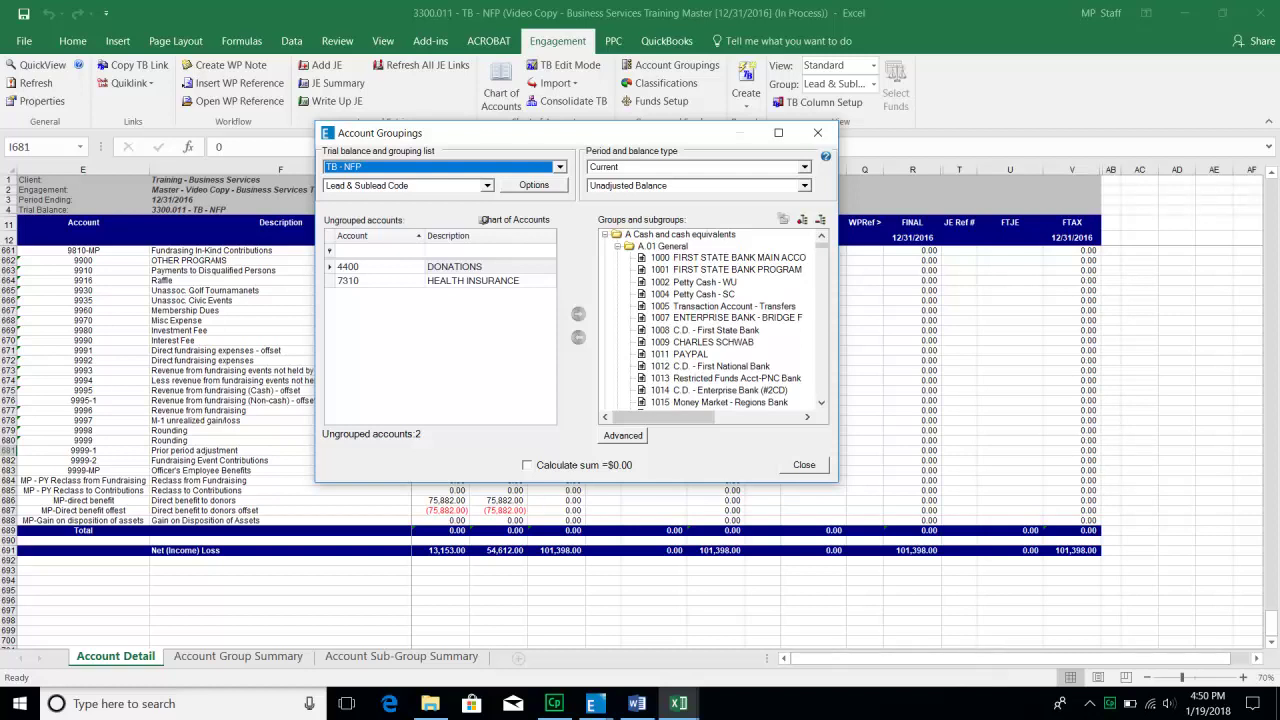
View the 2015 Exempt Org-ProSystem fx Tax 1 grouping list and its tax groups, and return to Lead & Sublead Code.
key("Tab")
key("alt+Down")
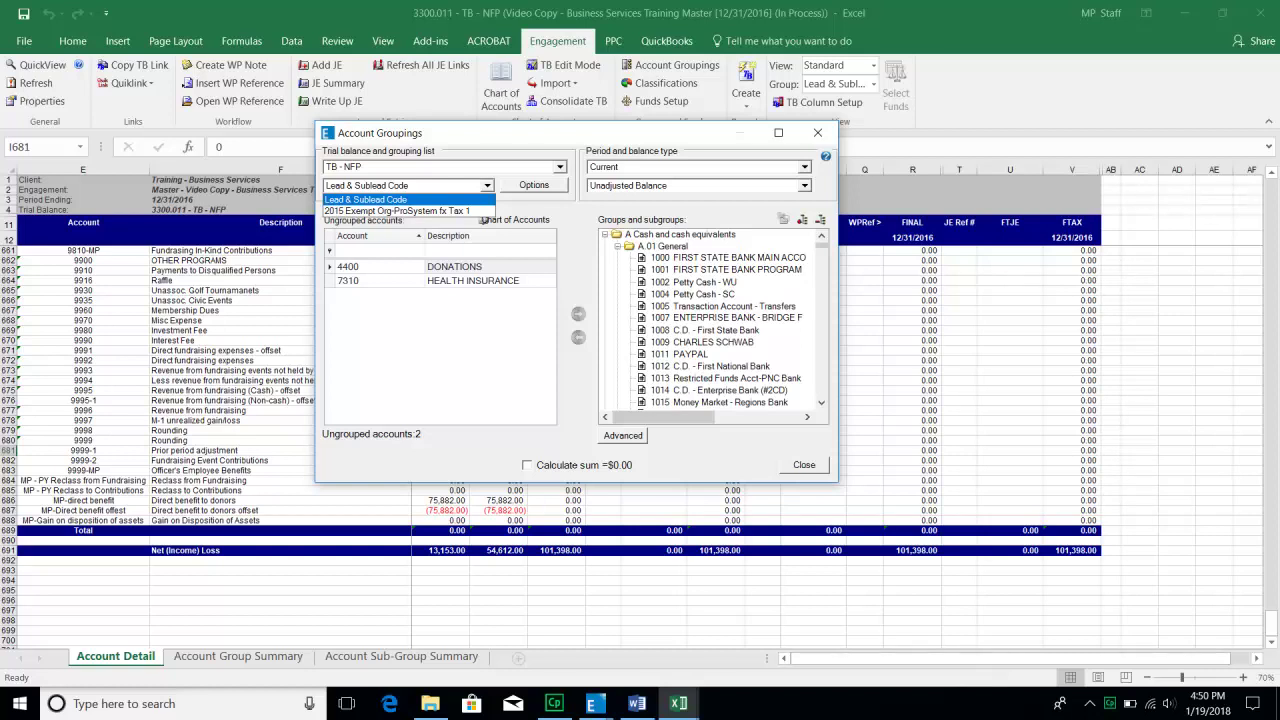
left_click(482, 211)
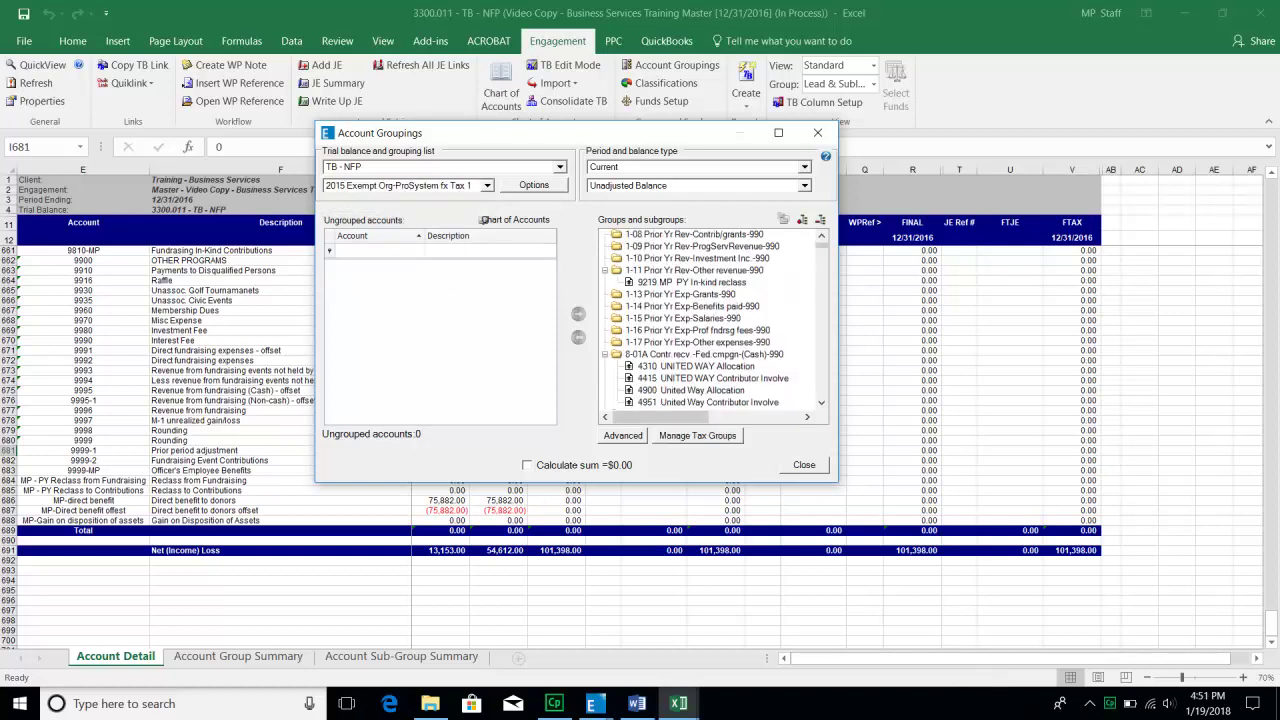
left_click(652, 294)
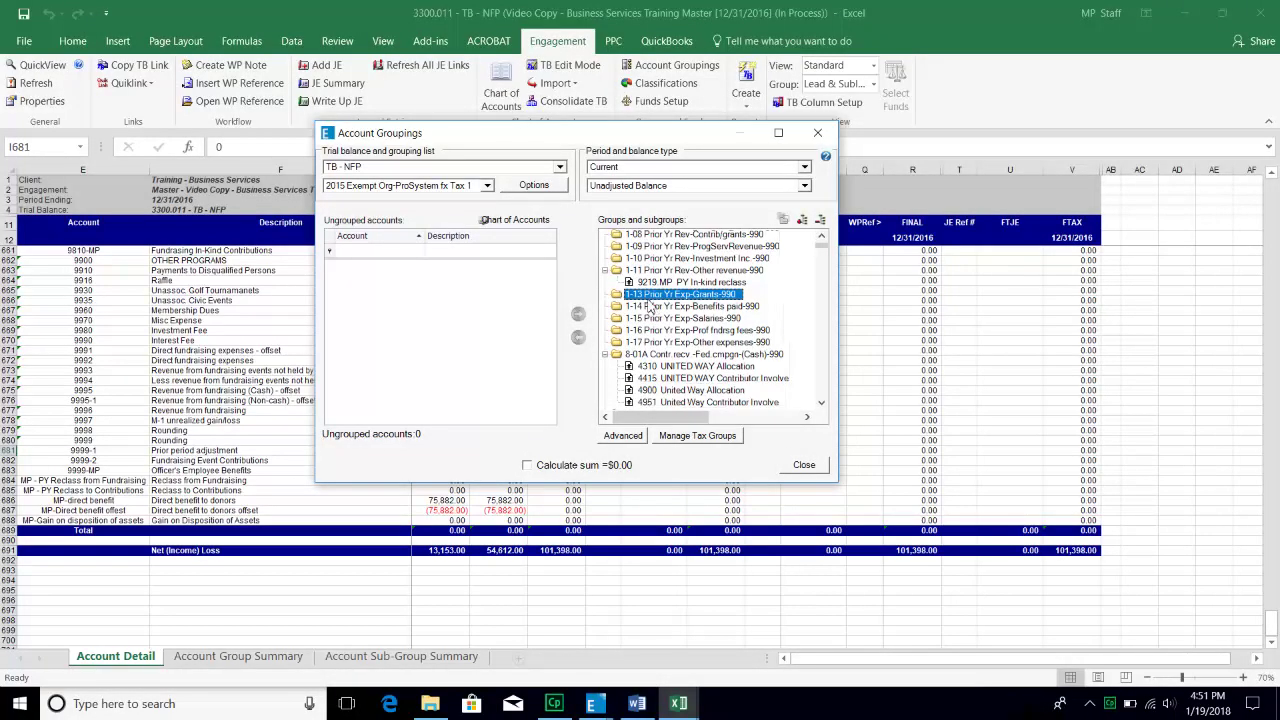
left_click(487, 186)
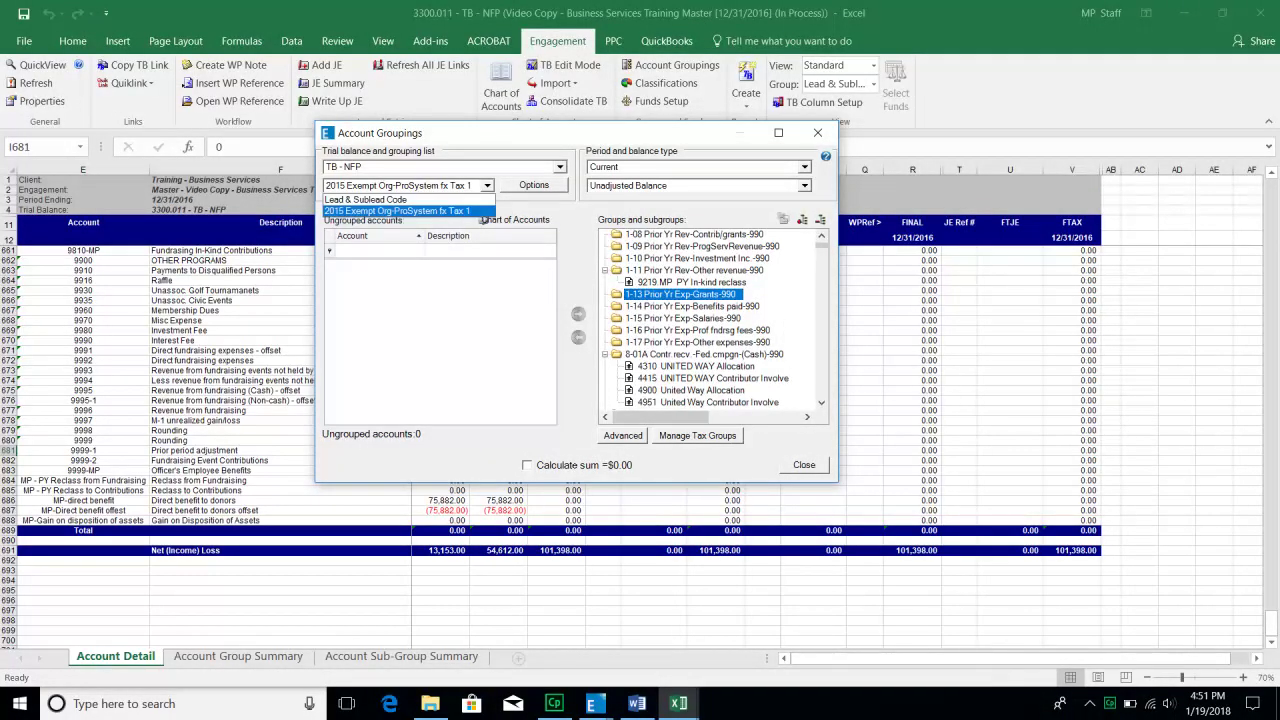
left_click(400, 200)
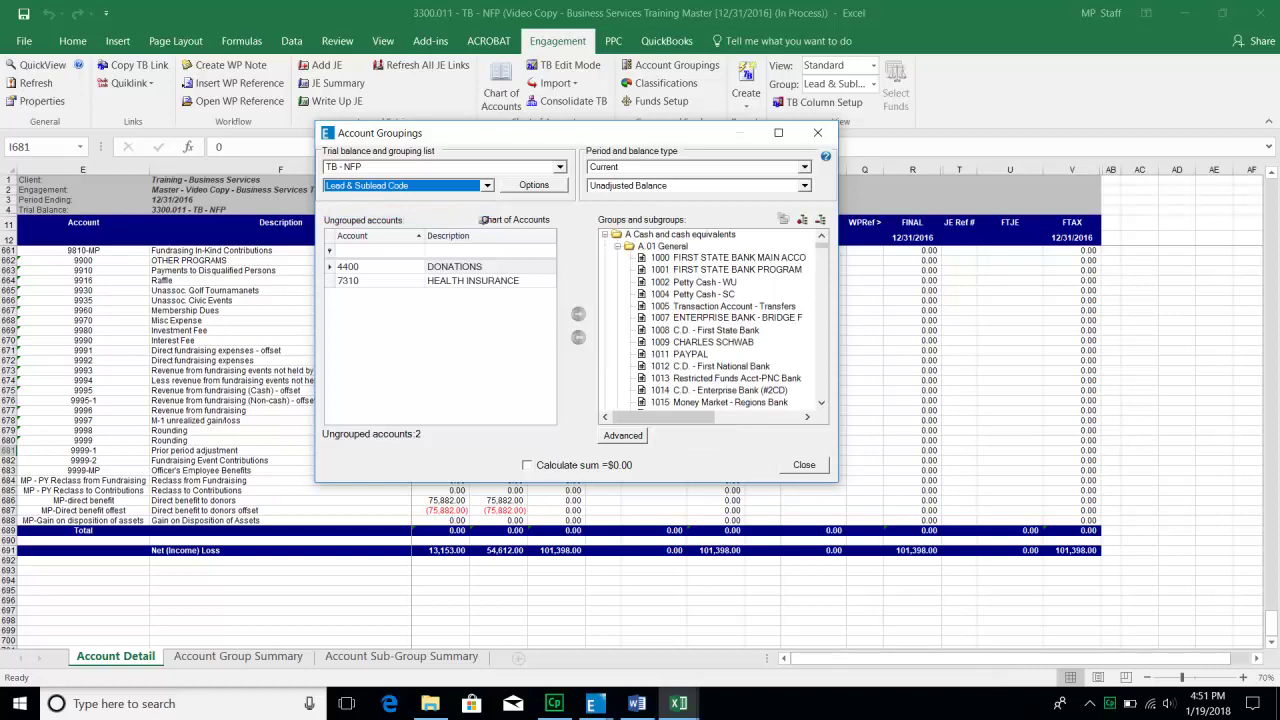
Look at the ungrouped accounts 4400 DONATIONS and 7310 HEALTH INSURANCE and turn on Calculate sum.
left_click(472, 267)
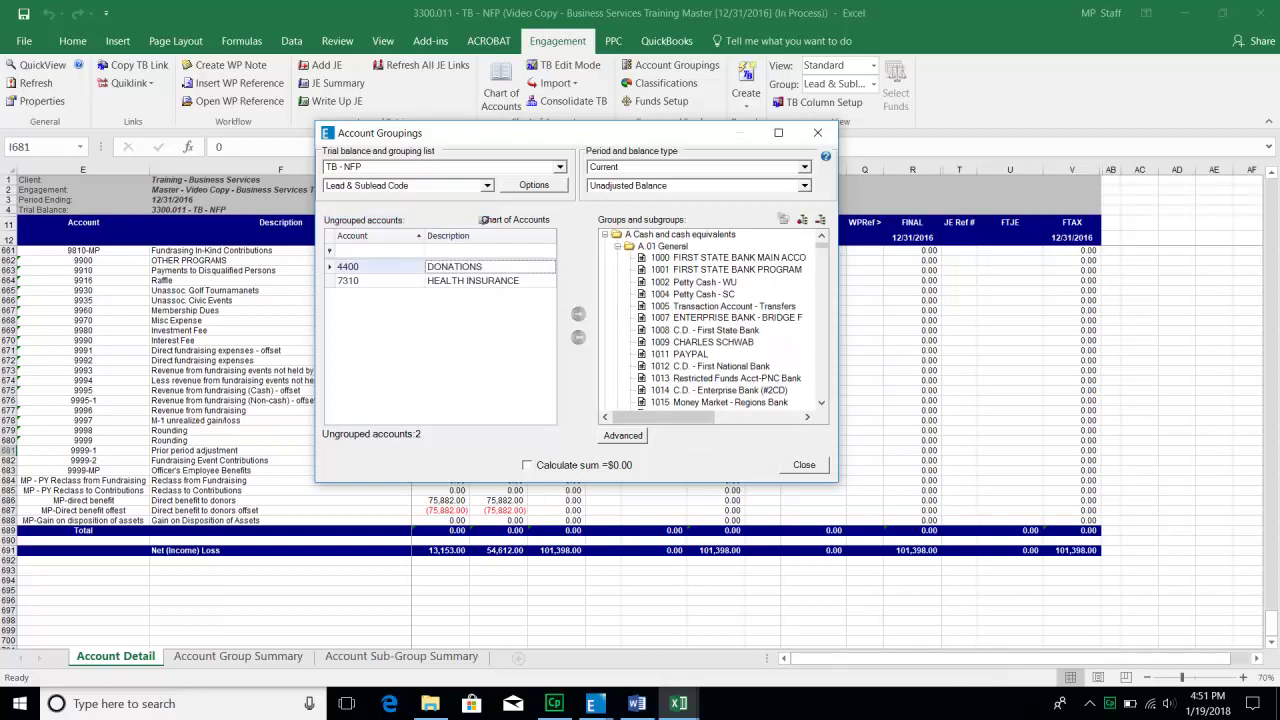
left_click(472, 281)
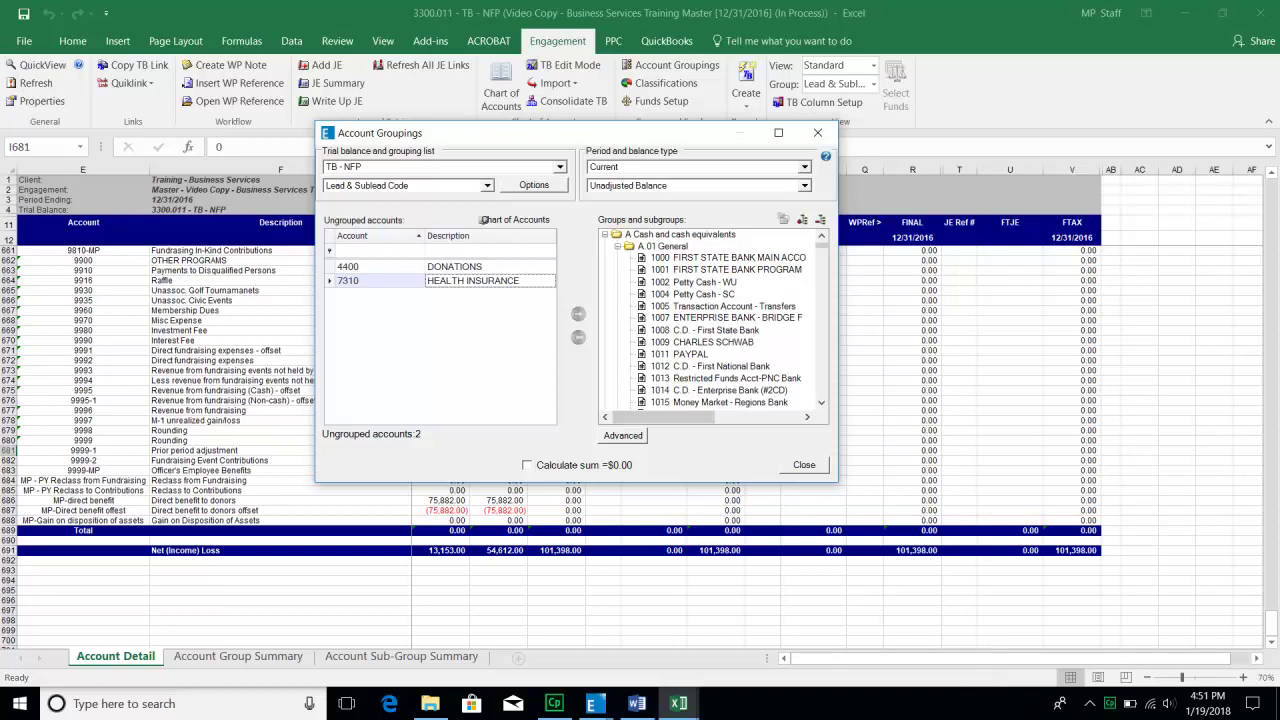
left_click(528, 465)
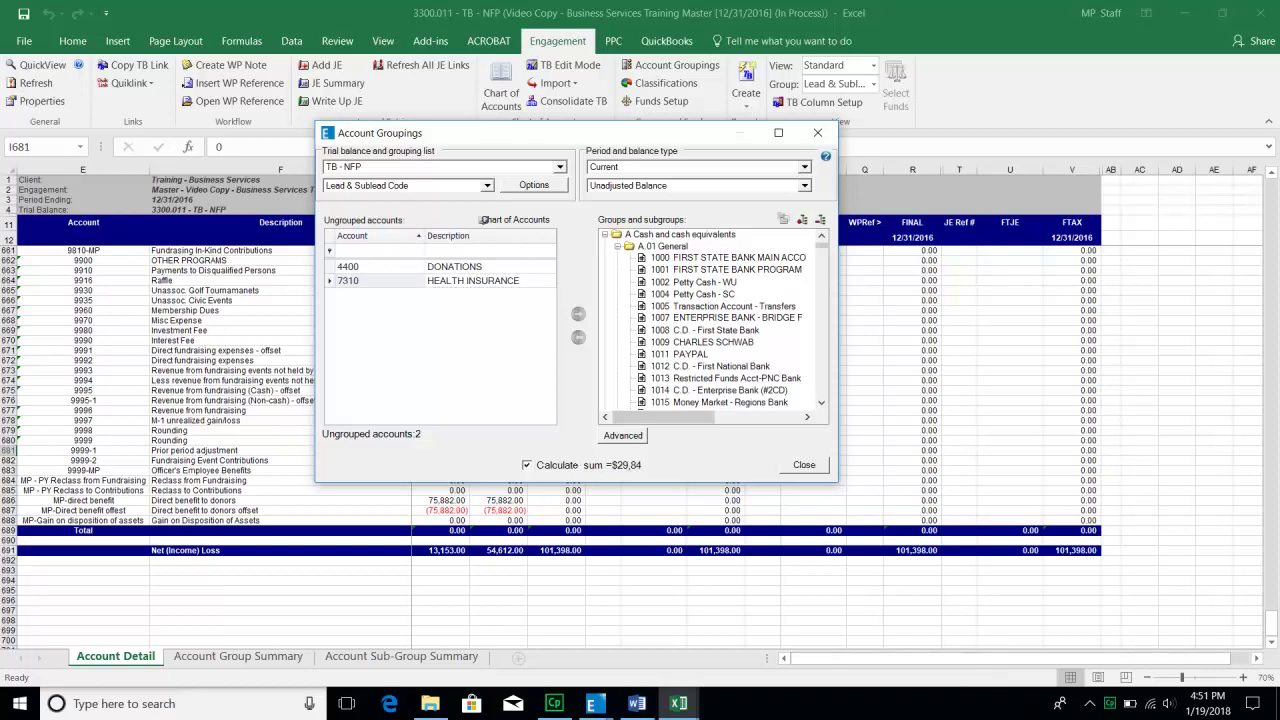
Compare the calculated sums of the ungrouped accounts 4400 DONATIONS and 7310 HEALTH INSURANCE.
left_click(456, 267)
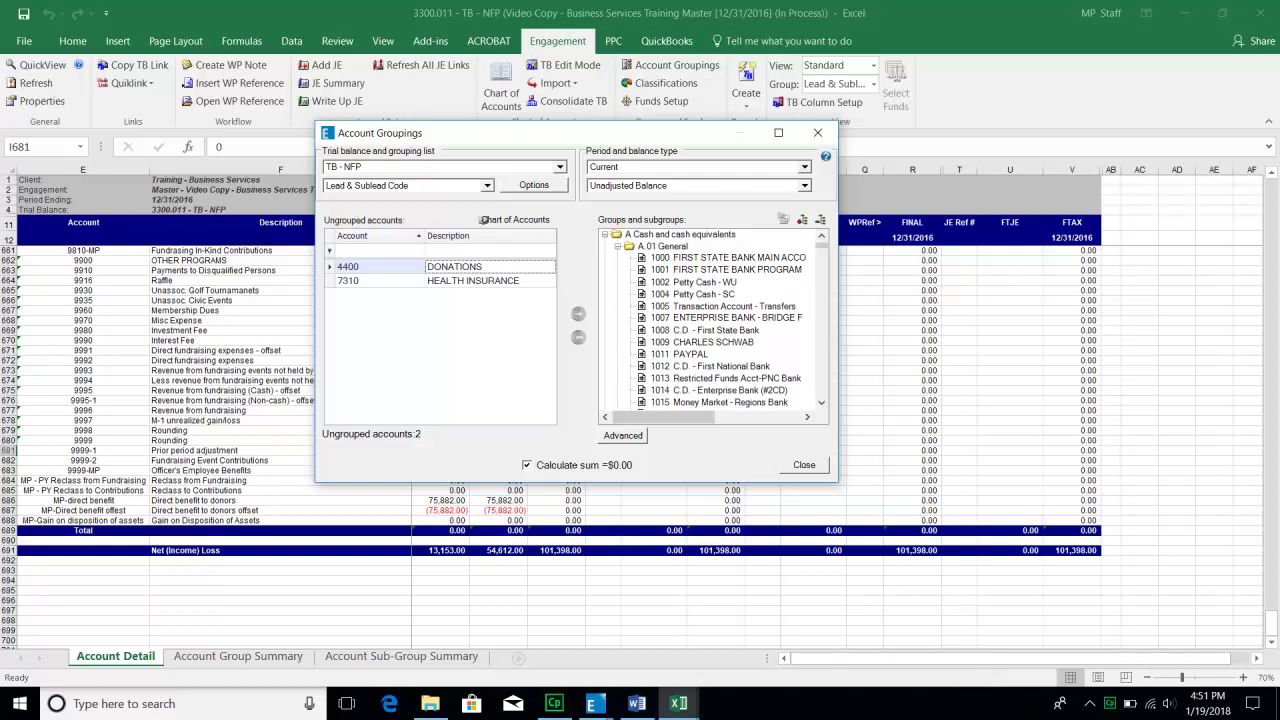
left_click(473, 281)
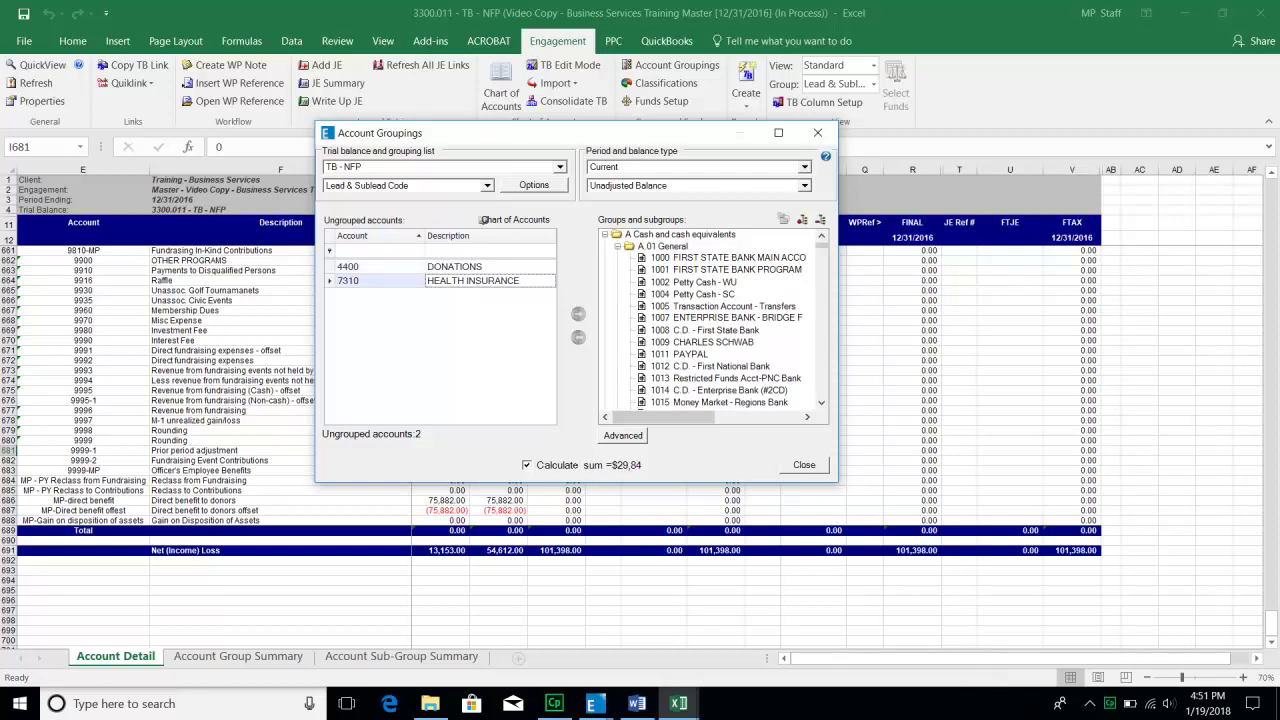
left_click(456, 267)
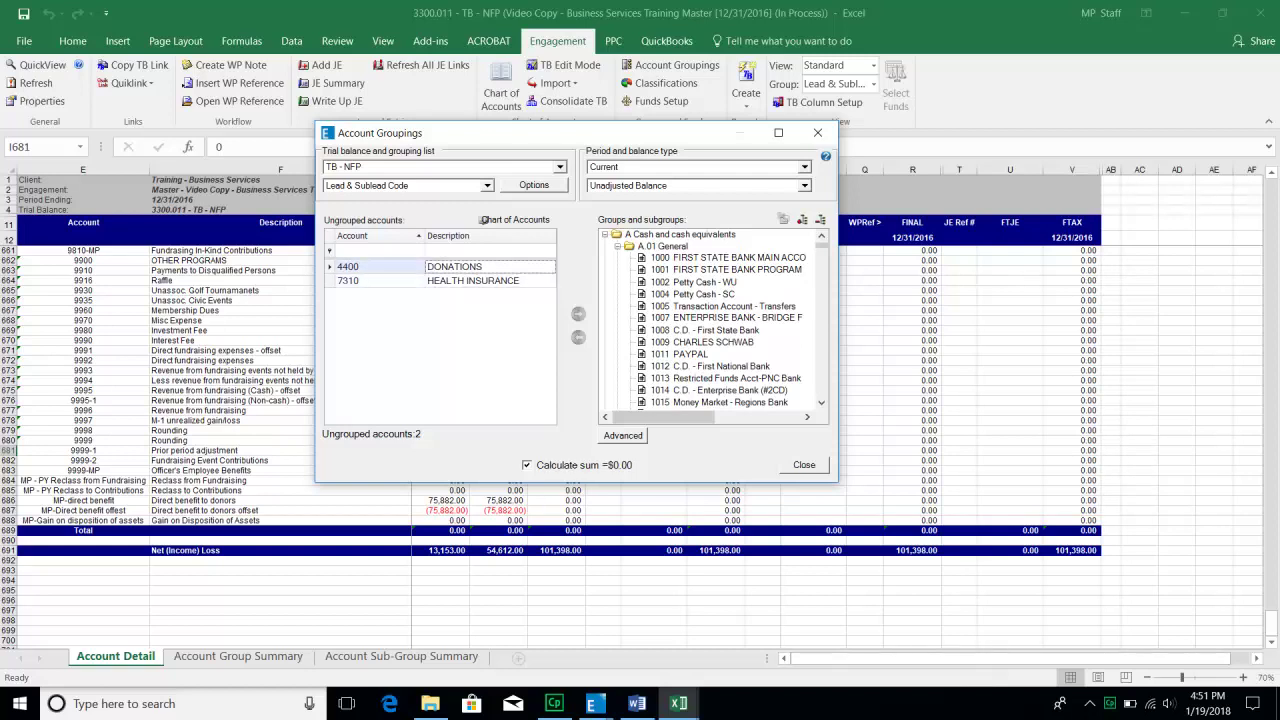
left_click(473, 281)
left_click(456, 267)
left_click(473, 281)
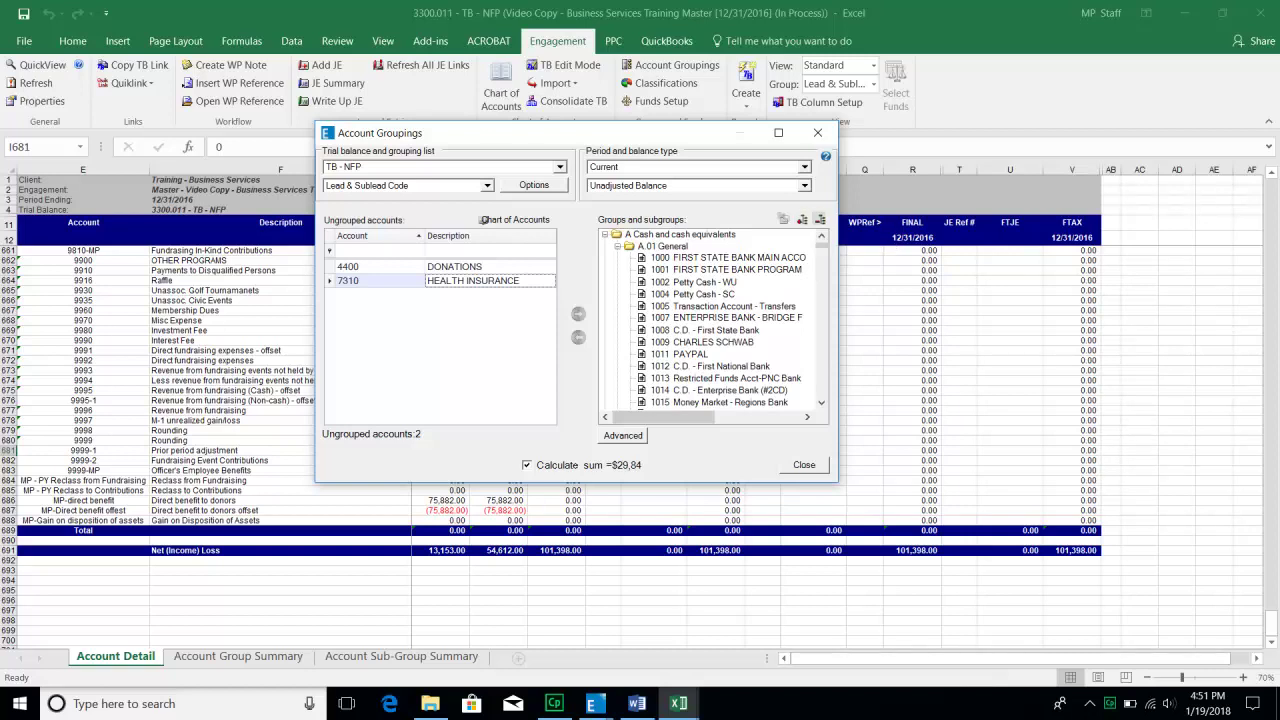
Collapse the groups and subgroups tree to its main groups and check the sums of D Other Assets and F Inventories.
left_click(820, 219)
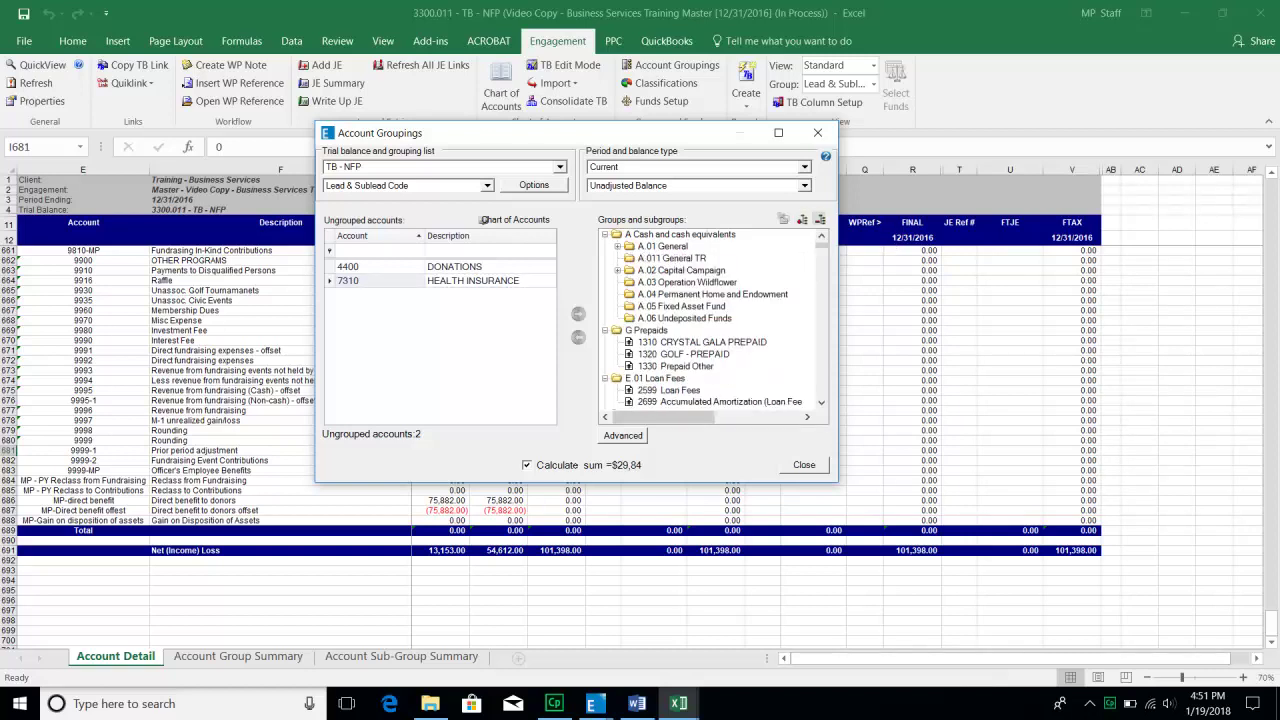
left_click(820, 219)
left_click(655, 270)
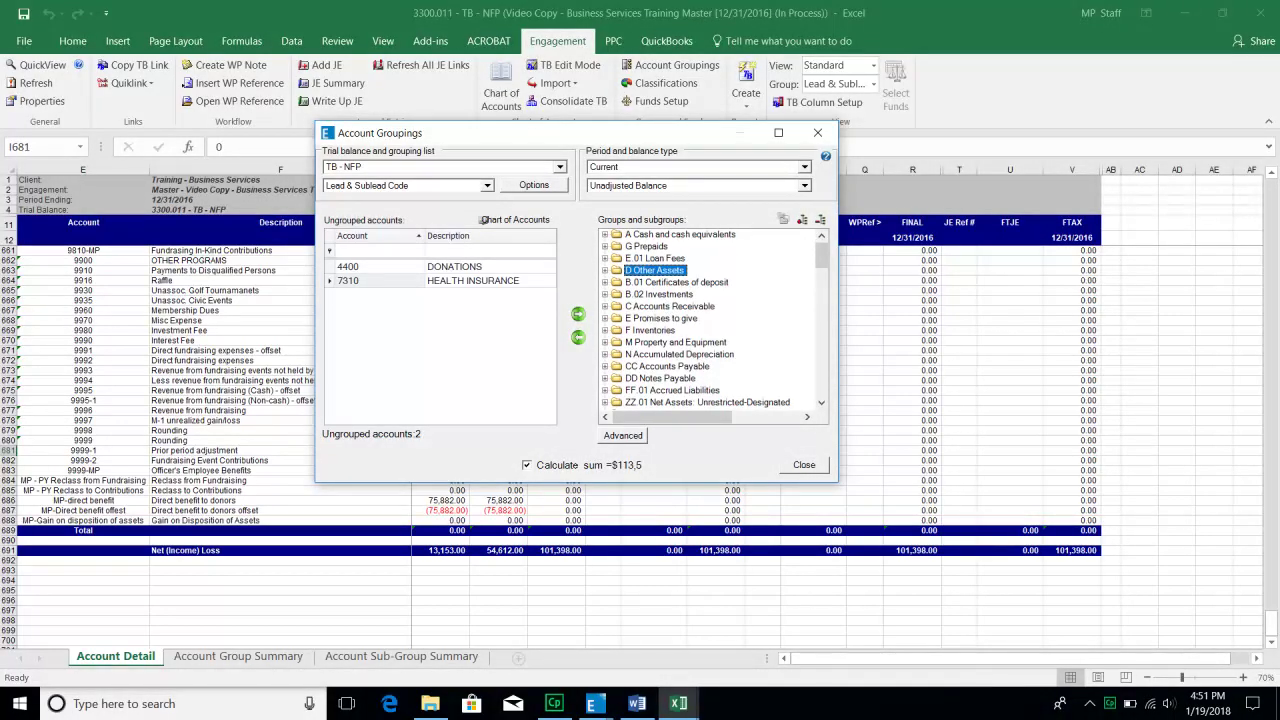
left_click(645, 330)
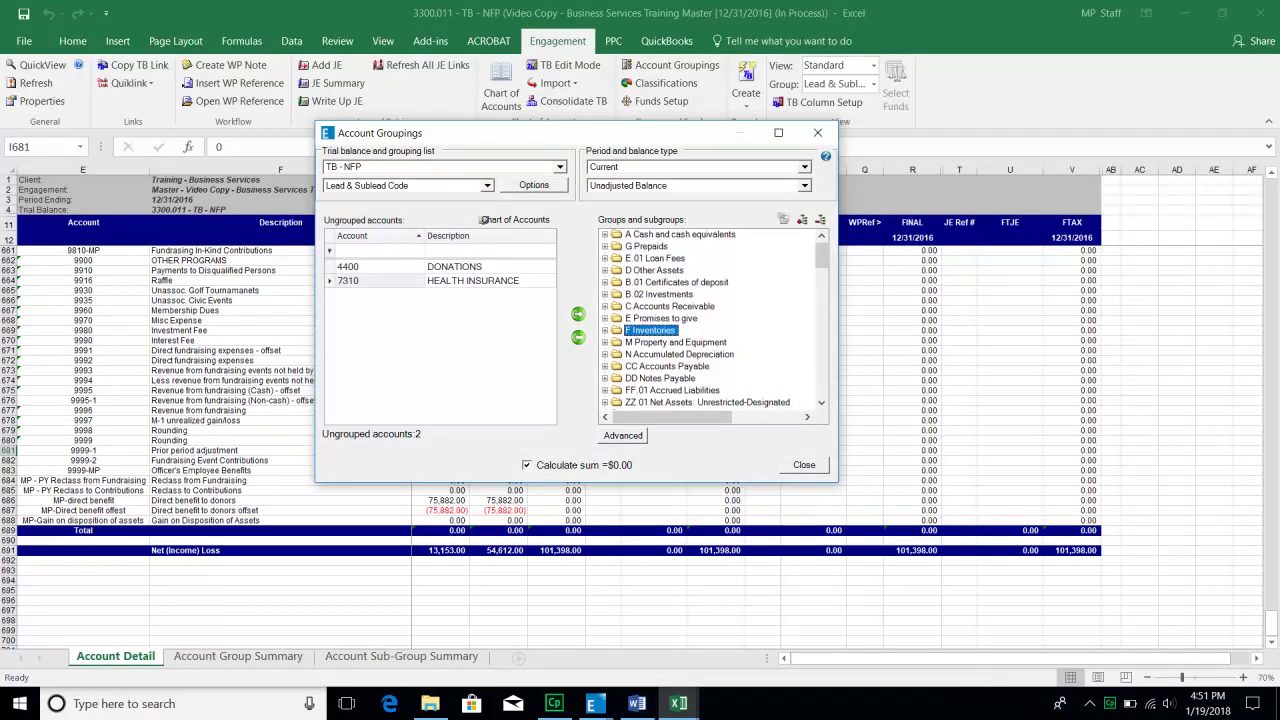
Expand B.02 Investments and check the sums of that group, its Operating, Scholarship and Operation Wildflower subgroups, and E Promises to give.
left_click(605, 294)
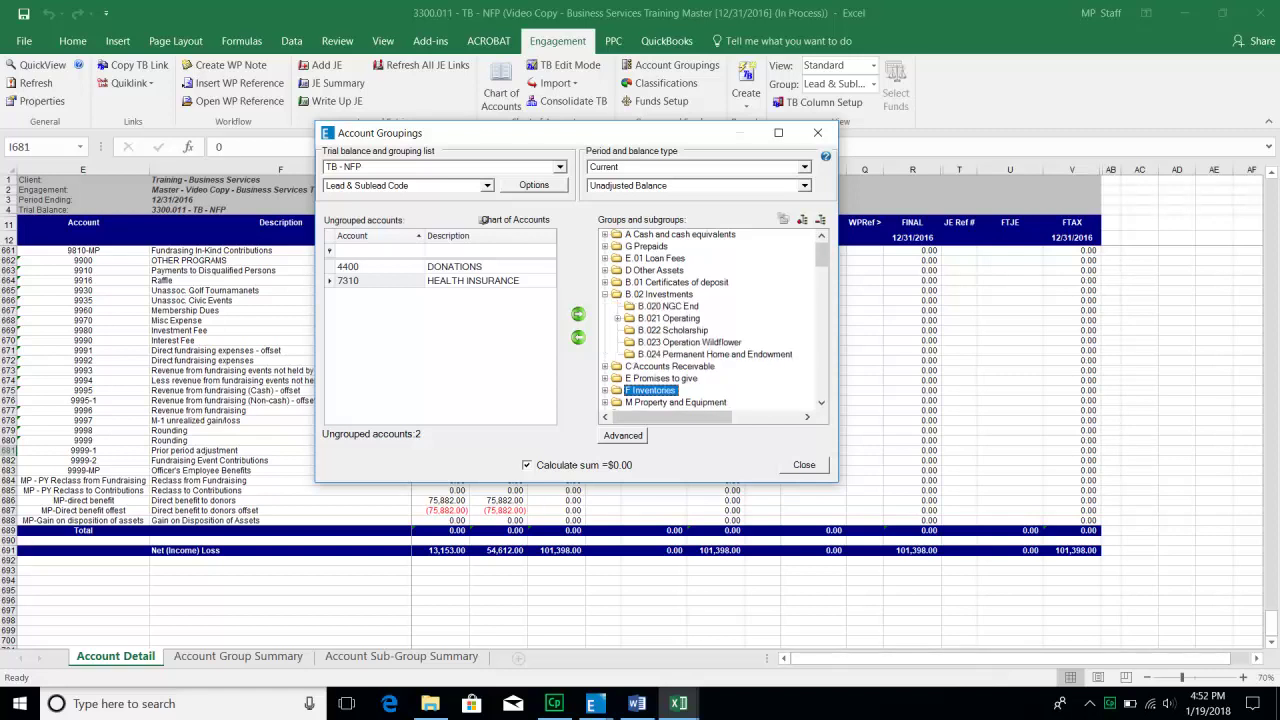
left_click(659, 294)
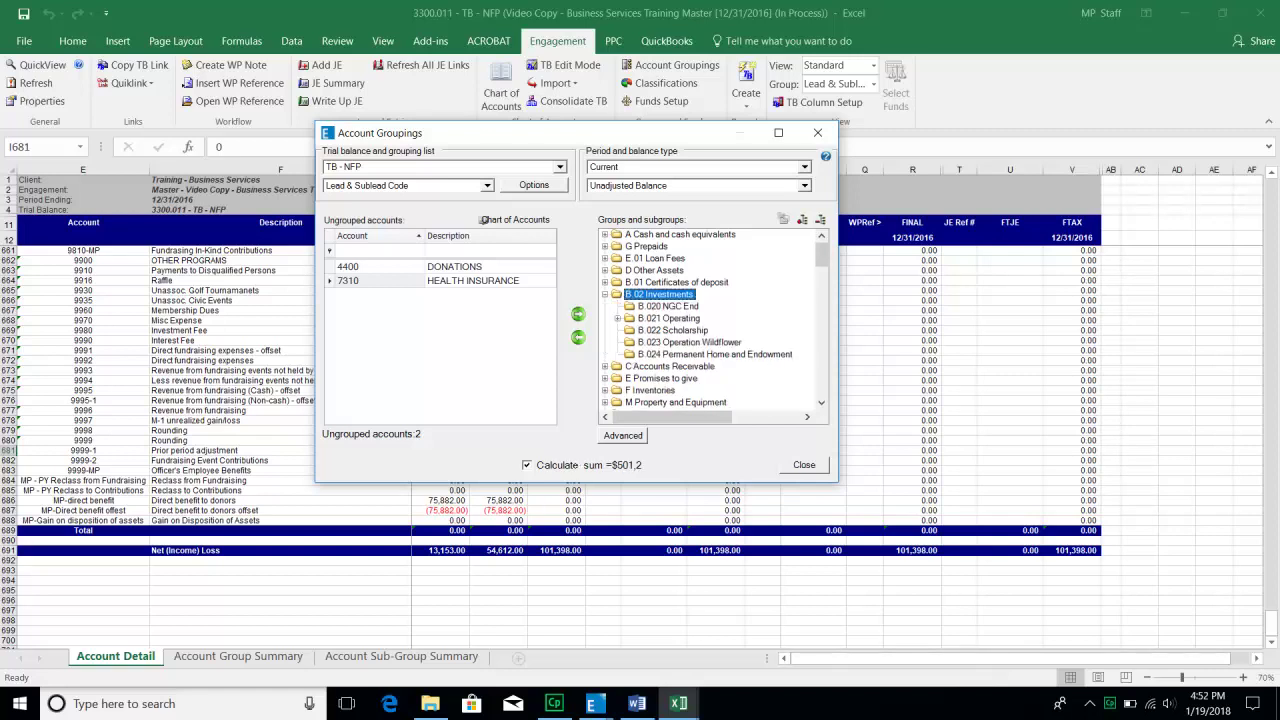
left_click(669, 318)
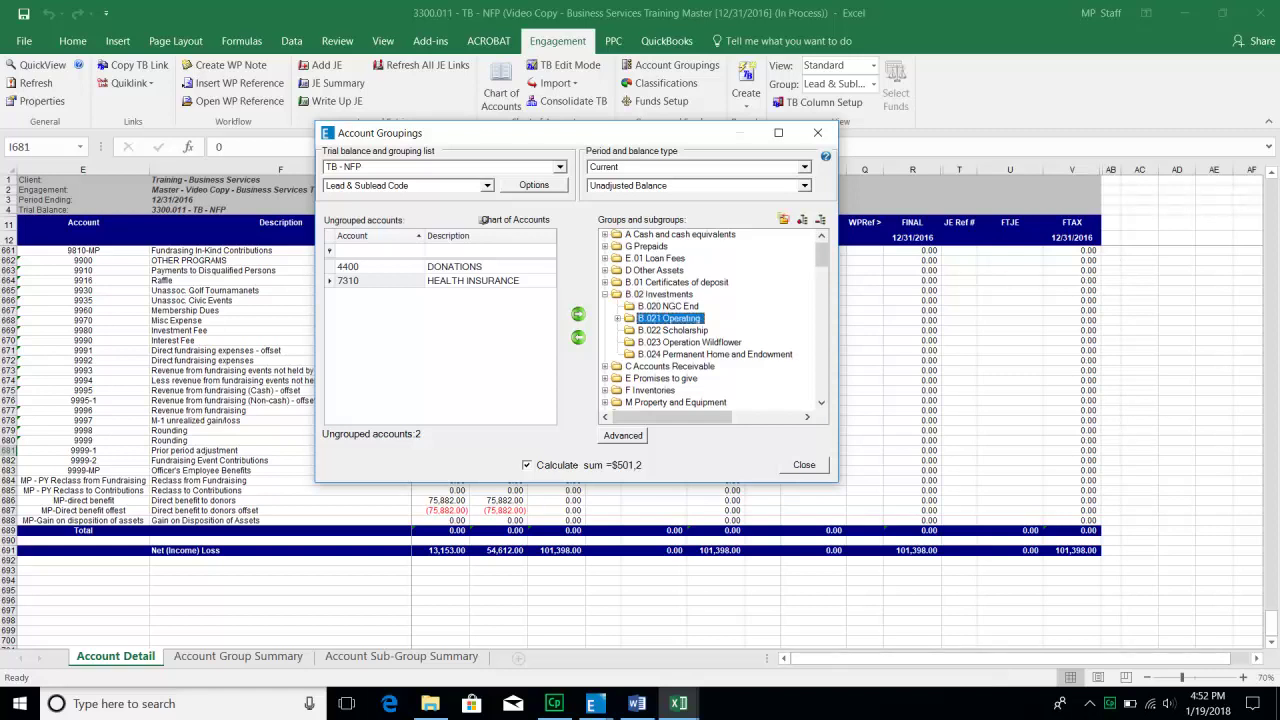
left_click(690, 342)
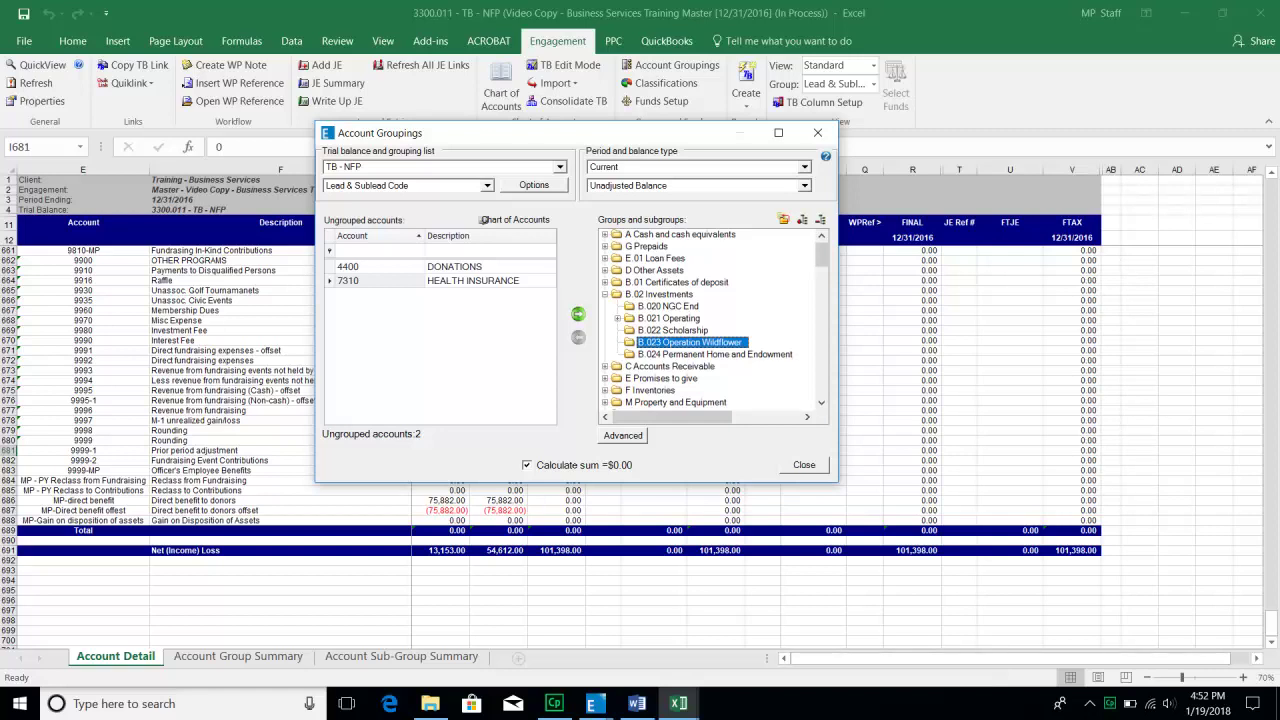
left_click(669, 318)
left_click(673, 330)
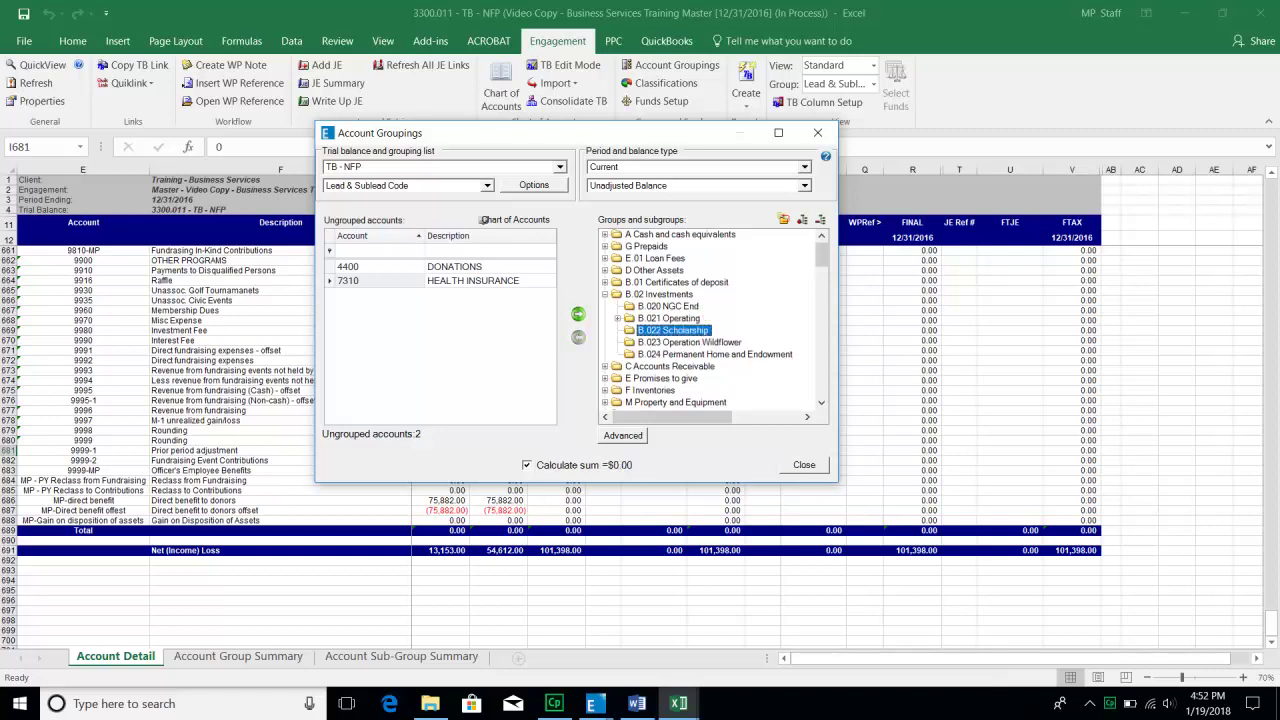
left_click(690, 342)
left_click(662, 379)
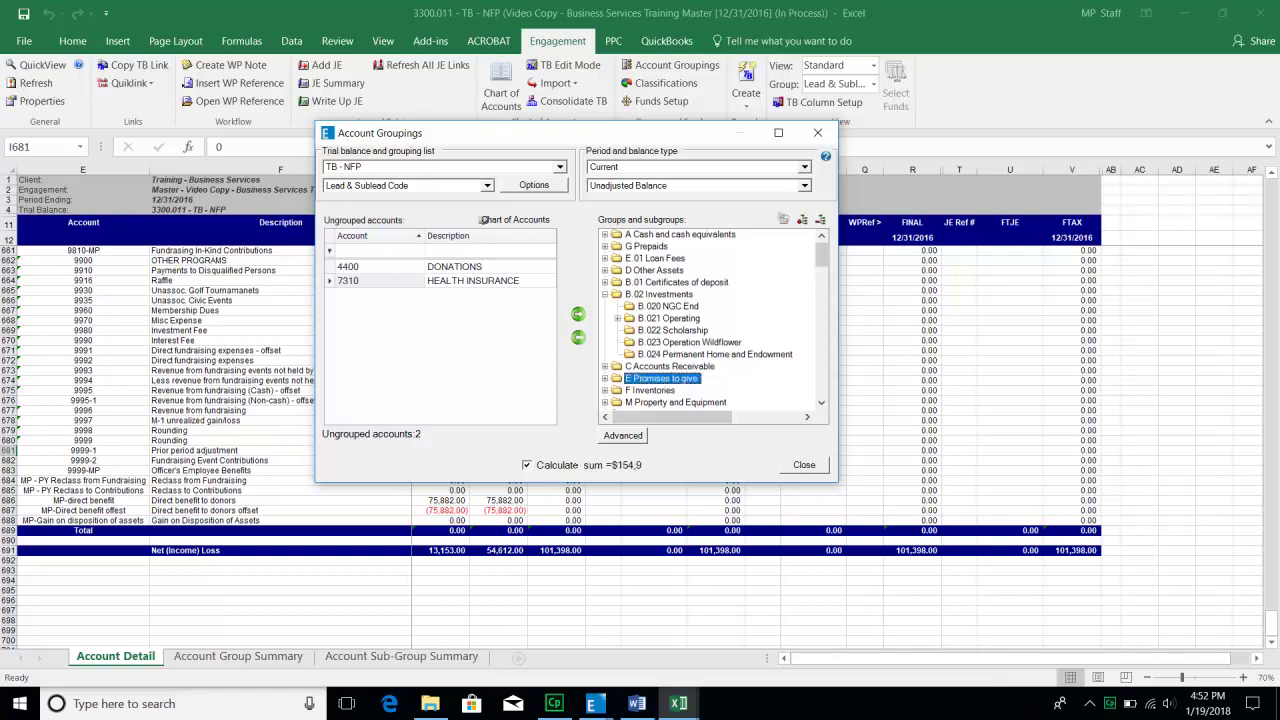
Check the sums of the B.02 Investments group and its B.022 Scholarship and B.024 Permanent Home and Endowment subgroups.
left_click(660, 295)
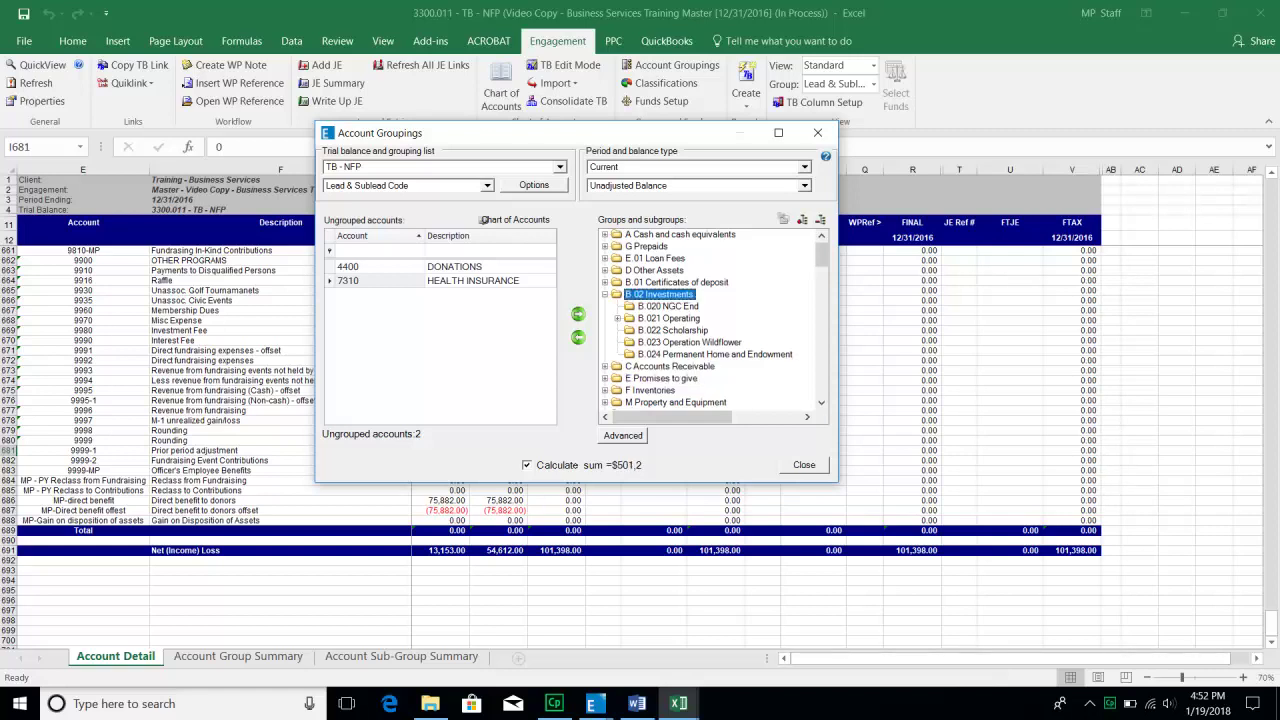
left_click(673, 330)
left_click(690, 354)
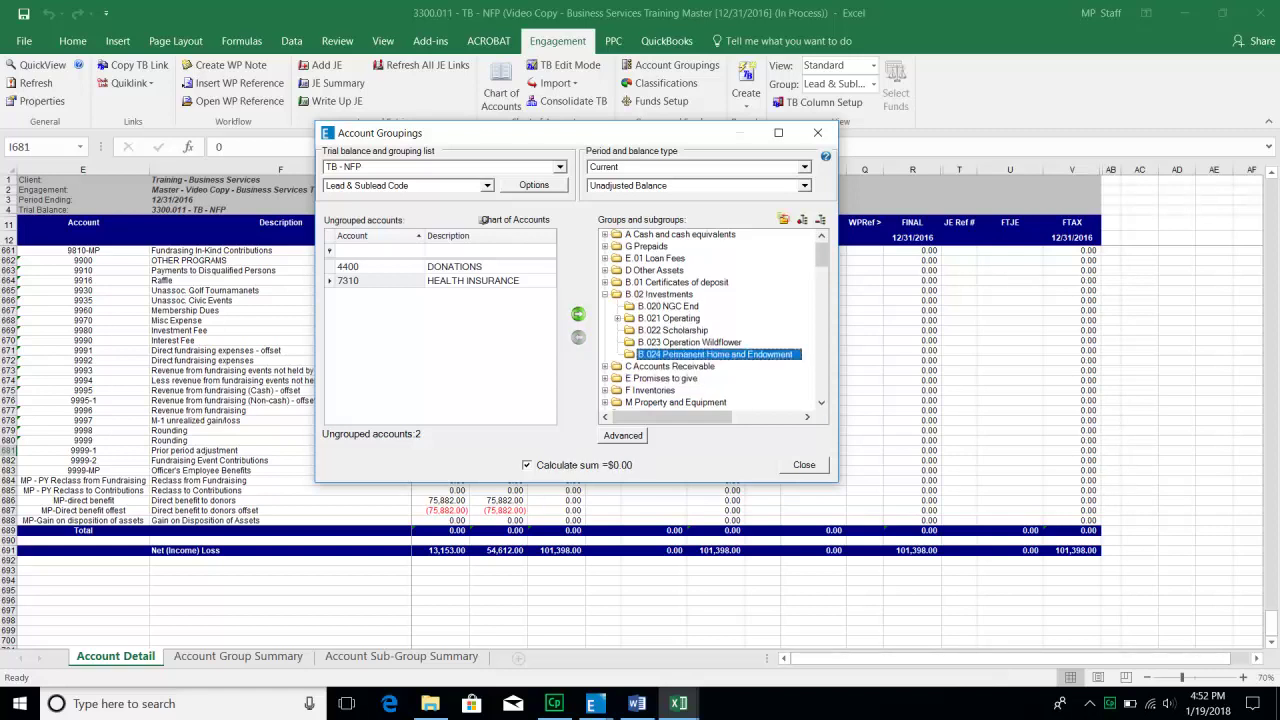
Expand C Accounts Receivable and check the sums of C.01 AR, C.02 Allowance for Doubtful and the E Promises to give group.
left_click(605, 366)
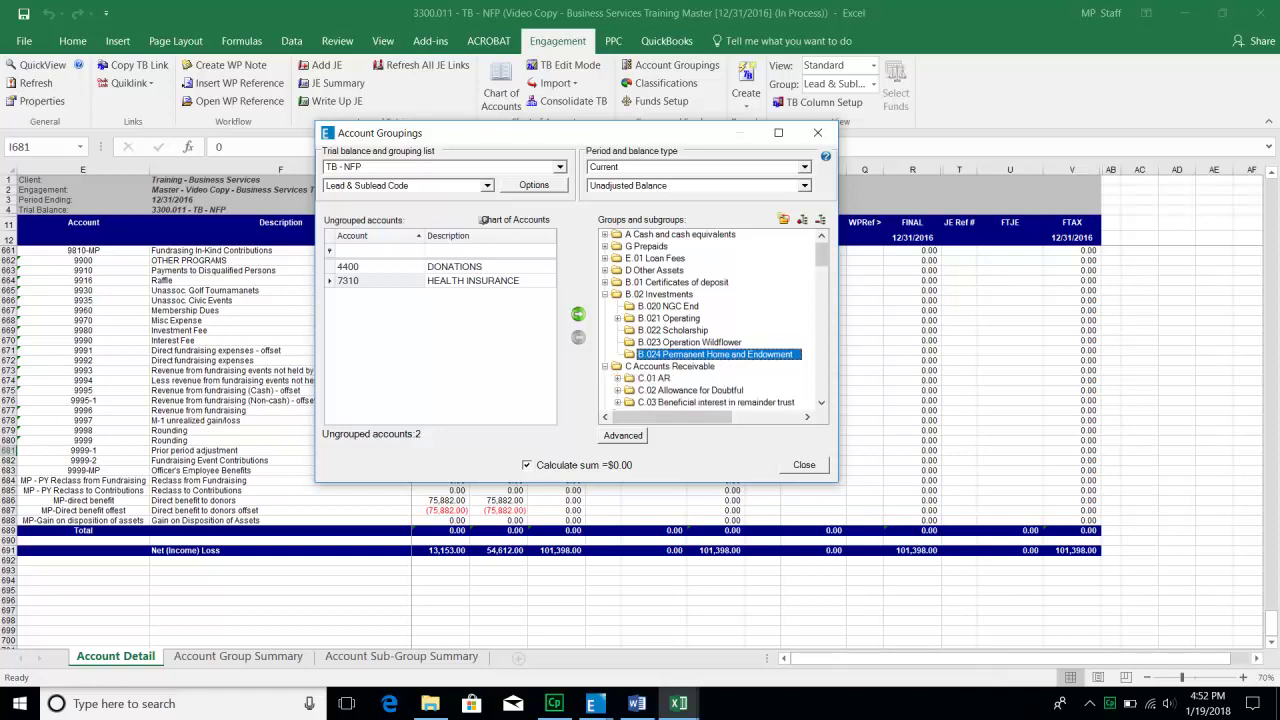
left_click(658, 378)
scroll(668, 350, "down", 1)
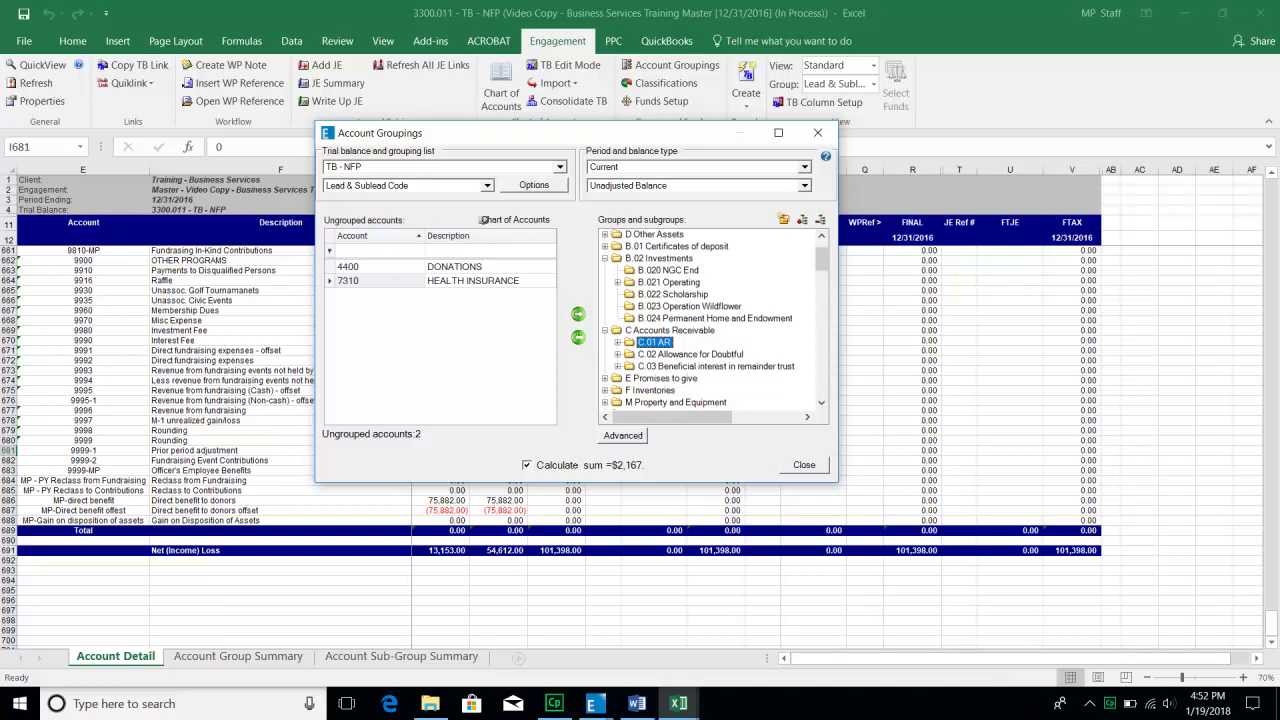
left_click(690, 354)
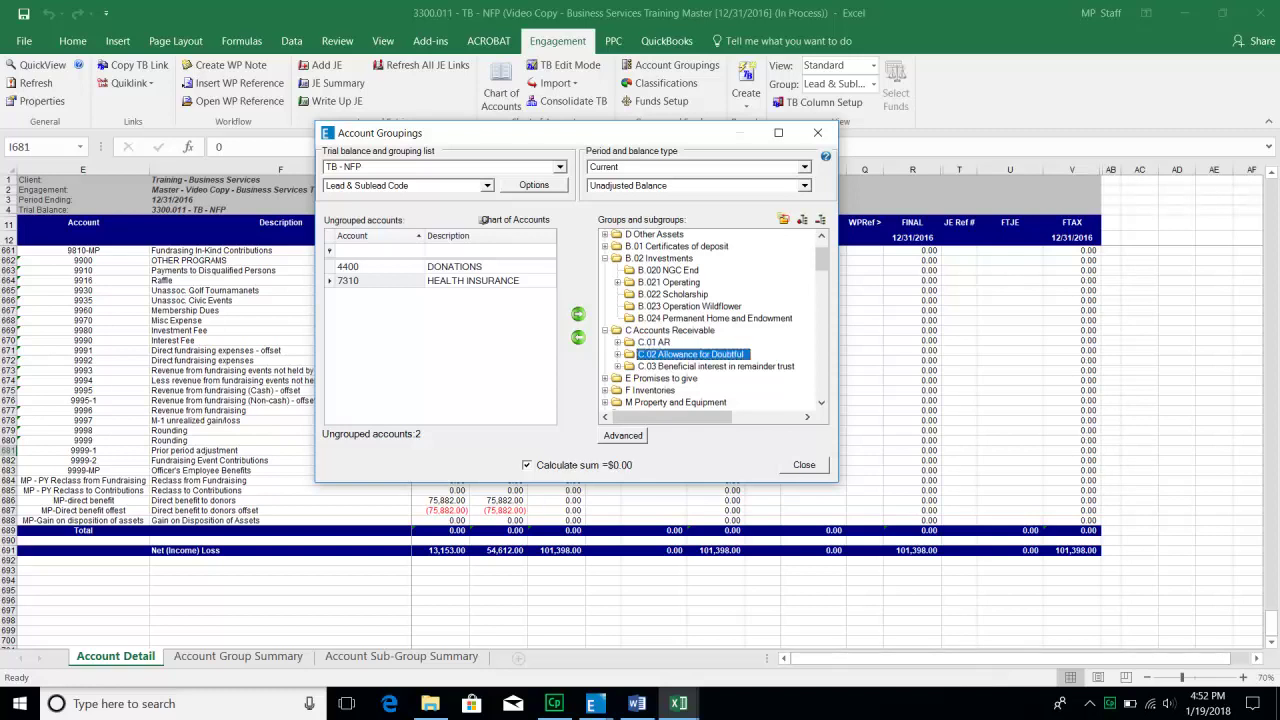
left_click(662, 378)
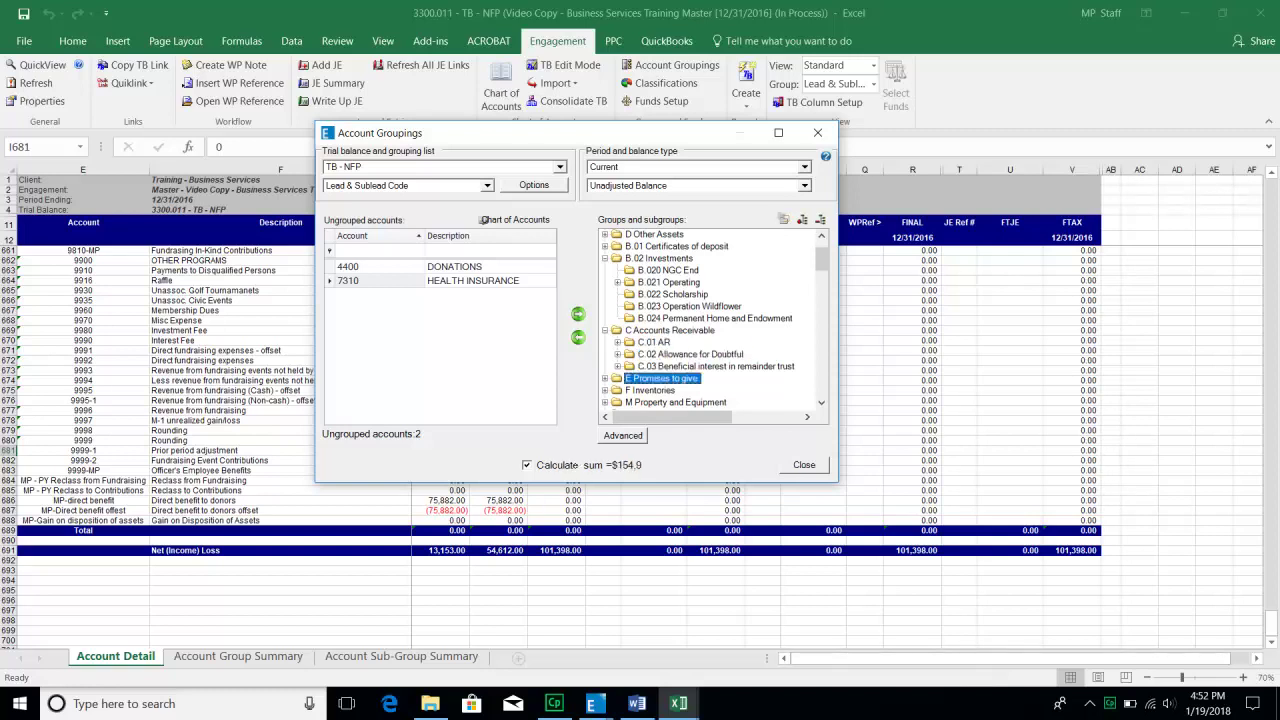
Check the sums of the ungrouped account 4400 DONATIONS and the DD Notes Payable group.
scroll(712, 320, "down", 1)
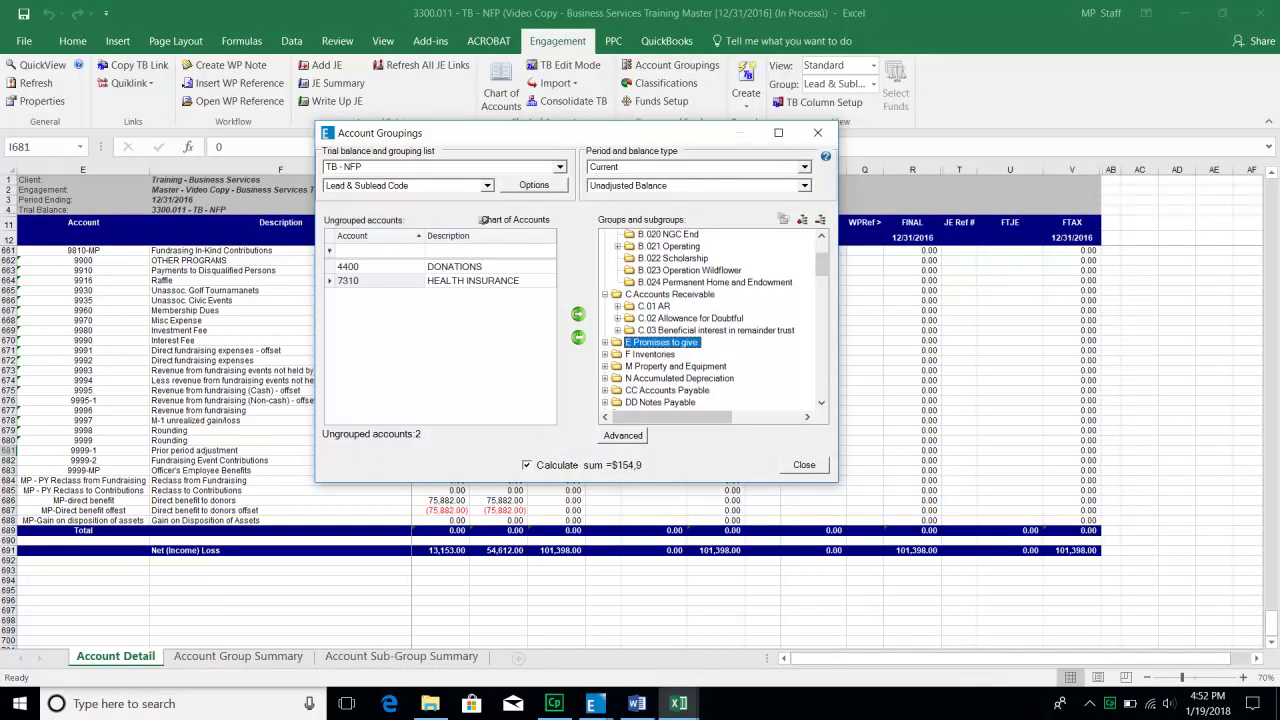
scroll(712, 320, "down", 3)
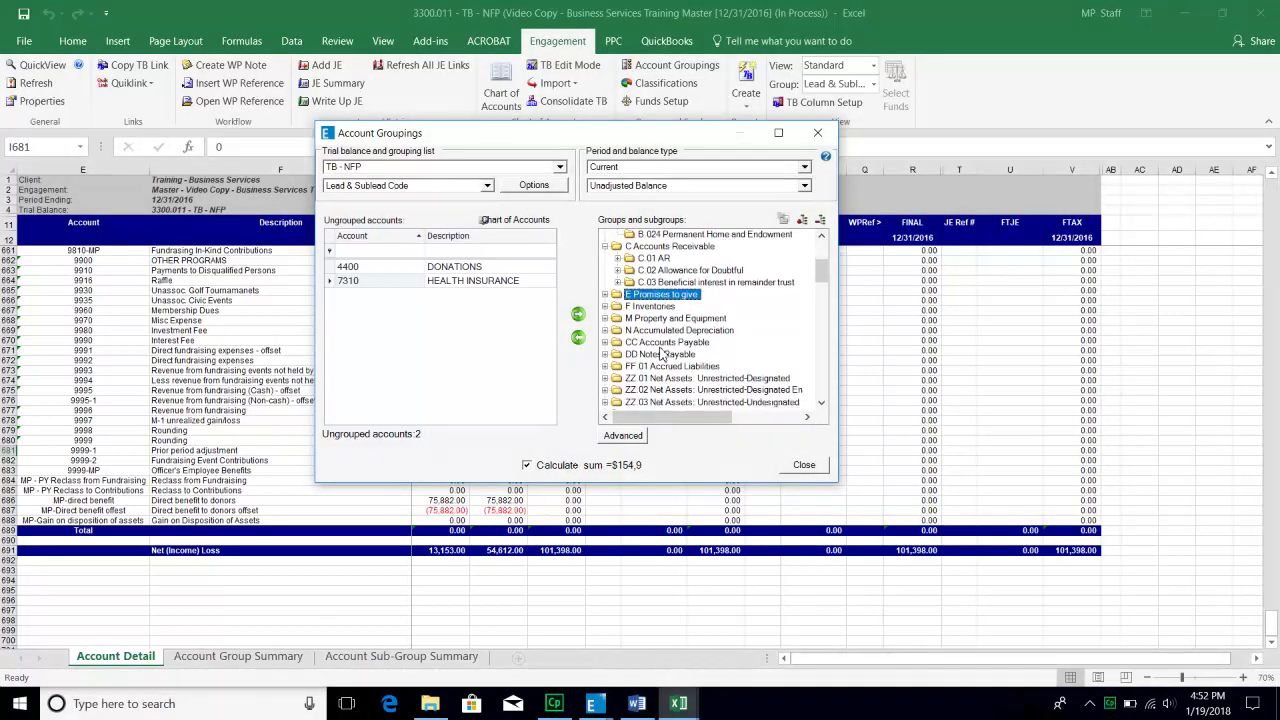
left_click(456, 267)
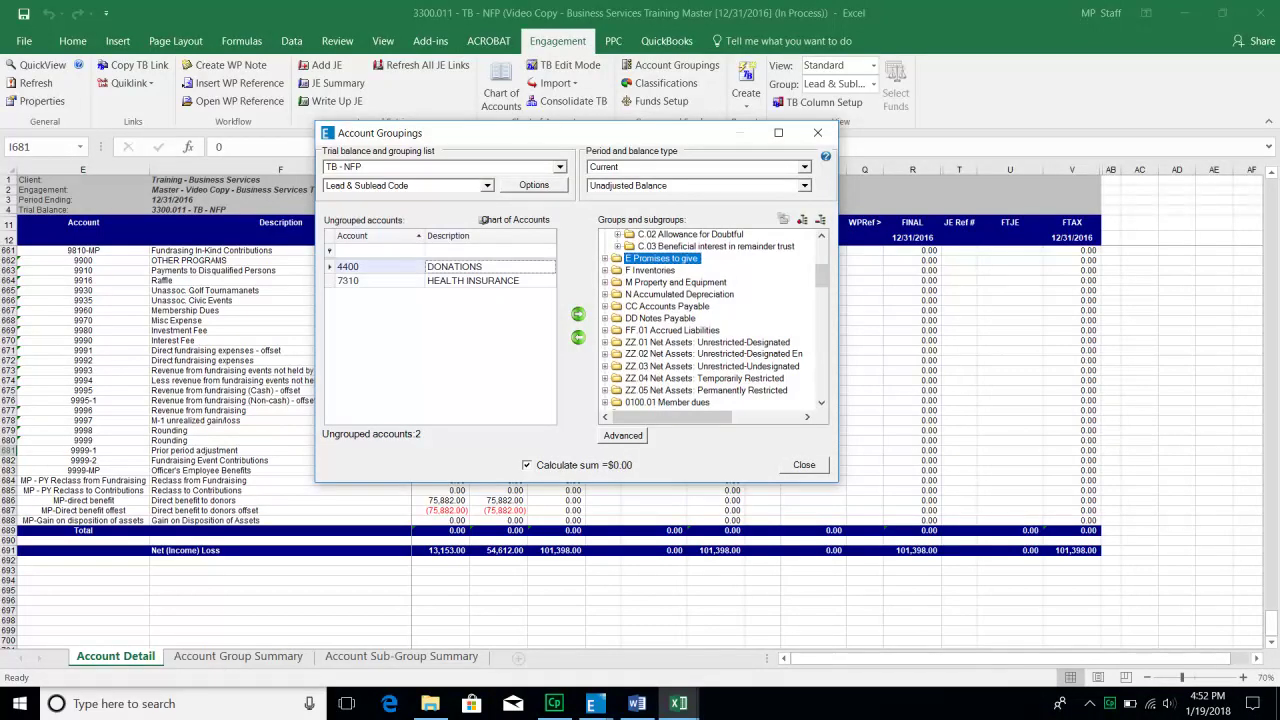
left_click(660, 318)
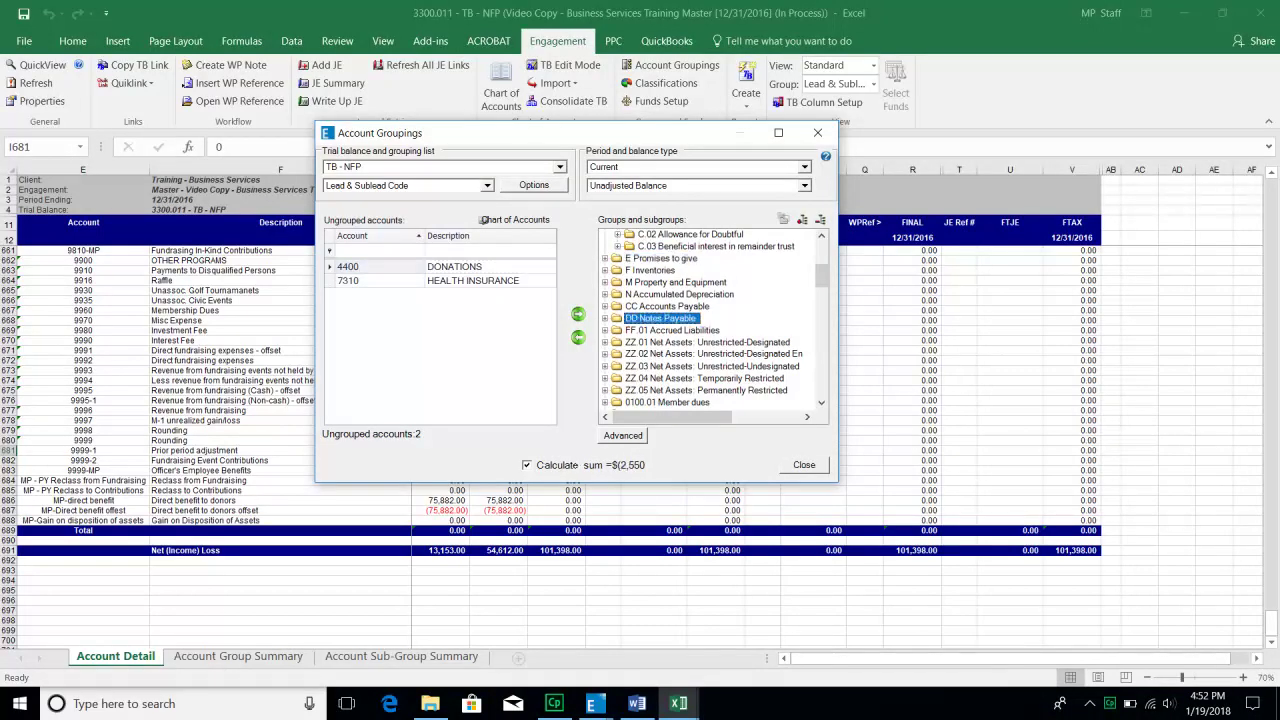
Assign ungrouped account 4400 DONATIONS to the 0100.08A Contributions group and collapse that group.
scroll(660, 358, "down", 2)
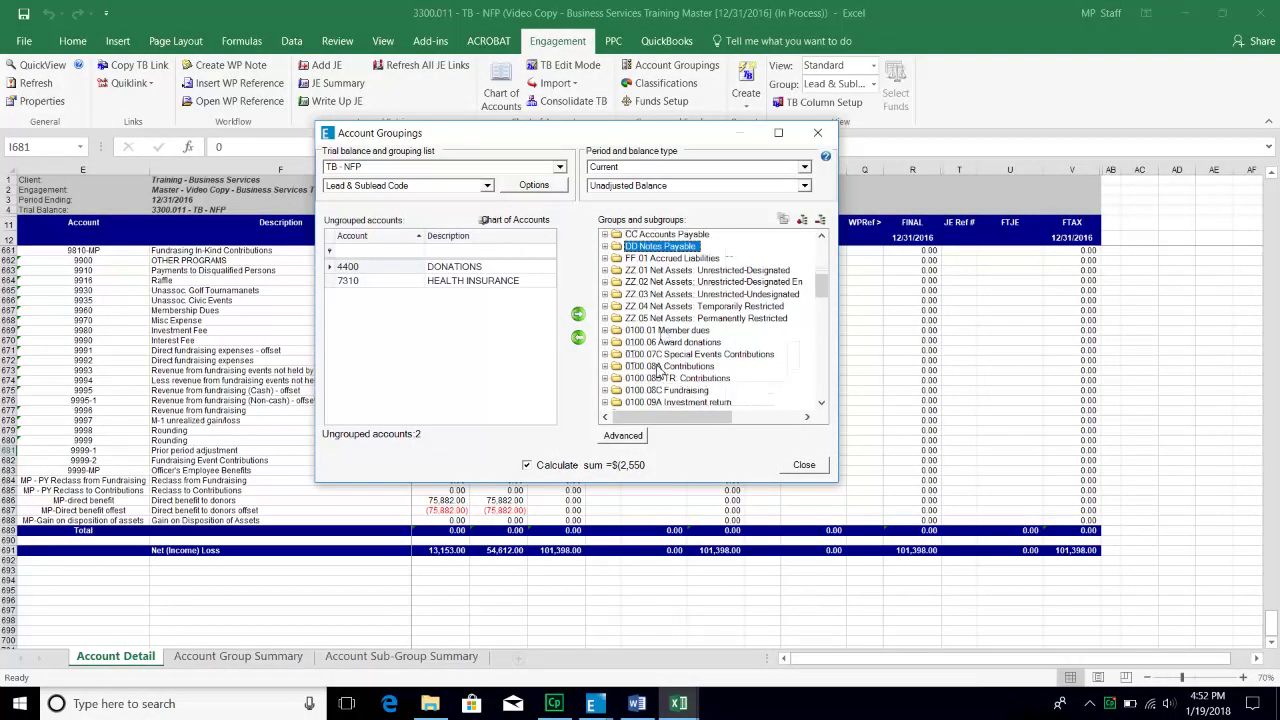
left_click(662, 366)
scroll(664, 368, "down", 1)
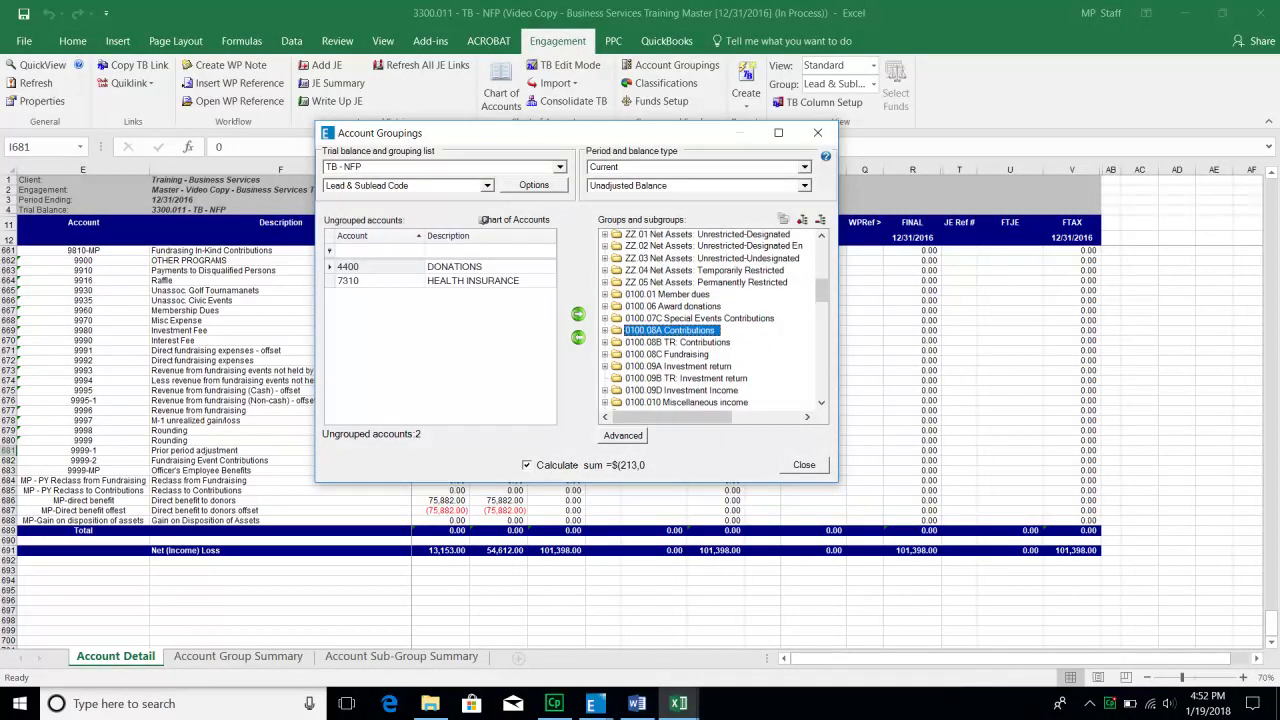
left_click(456, 267)
left_click(578, 314)
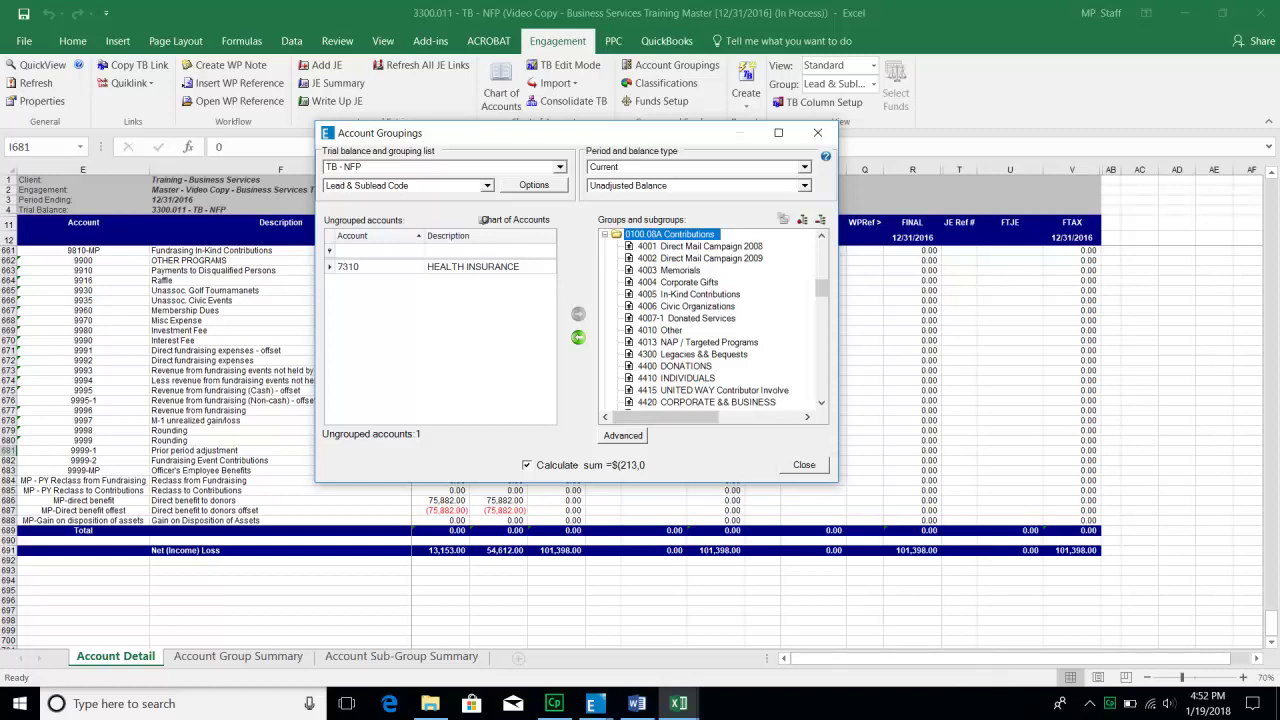
left_click(605, 234)
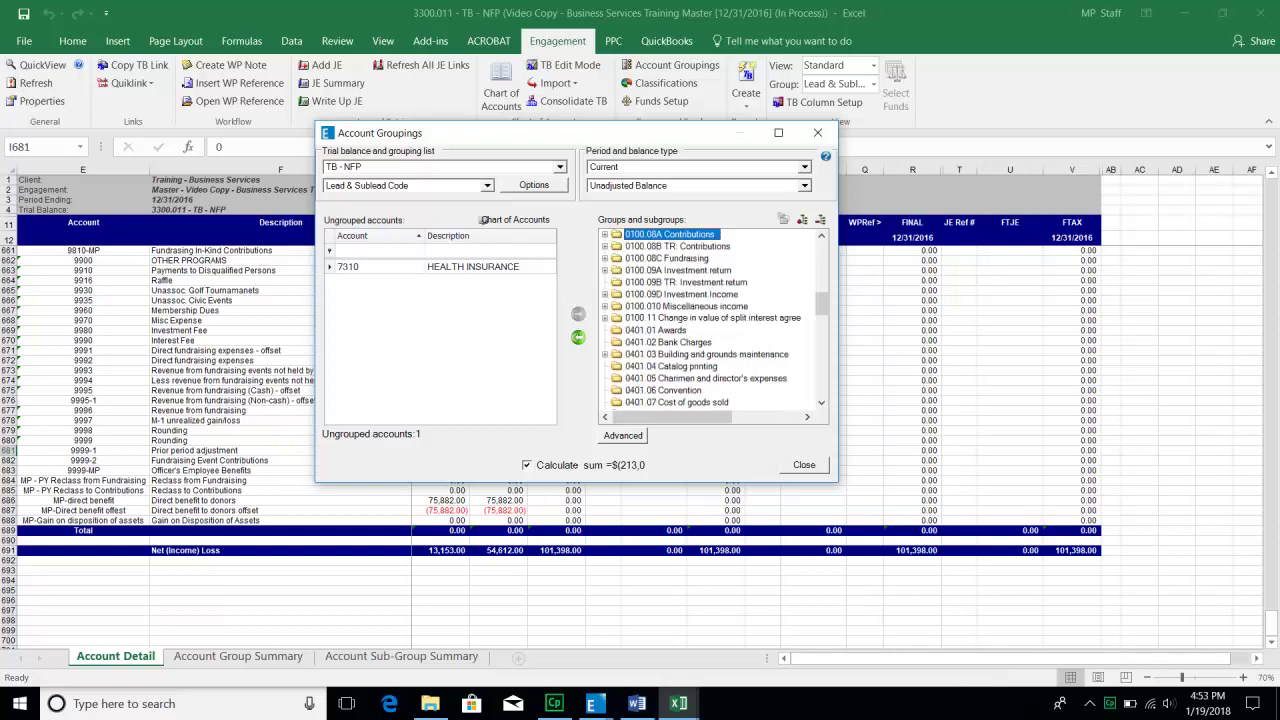
Assign ungrouped account 7310 HEALTH INSURANCE to the 0400.02 Employee Benefits group.
left_click(655, 318)
scroll(655, 318, "up", 1)
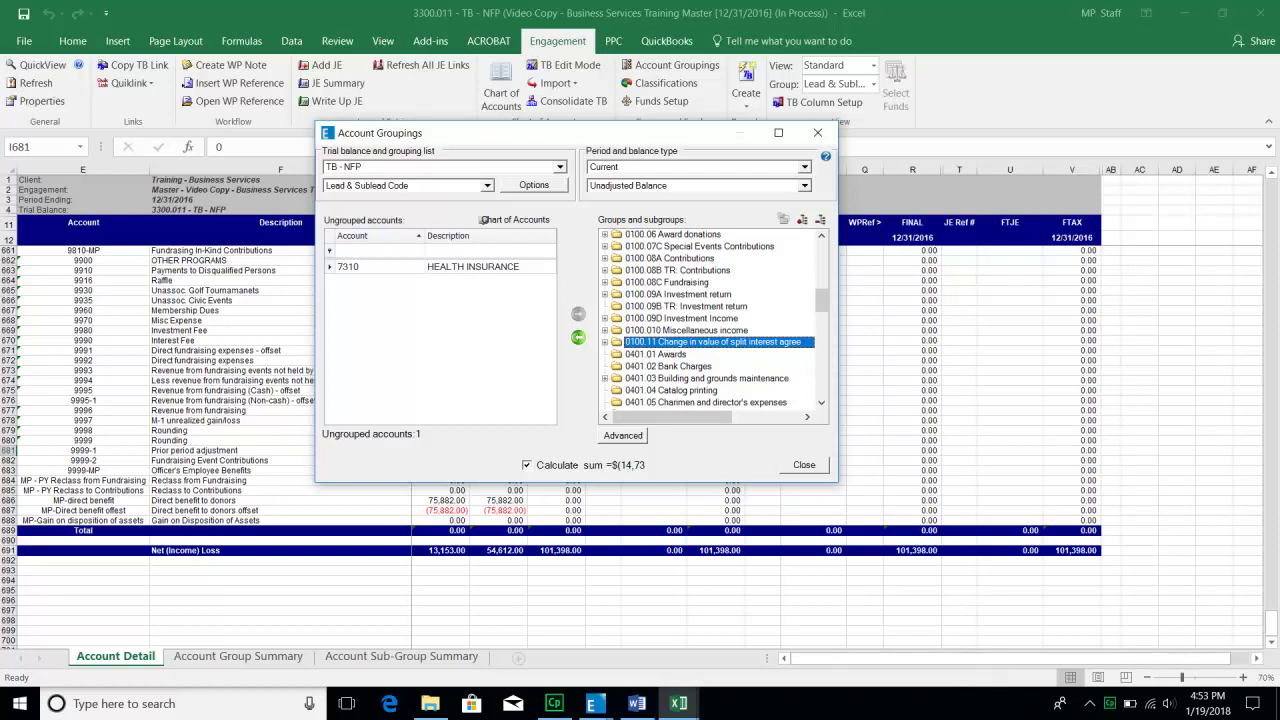
left_click(686, 330)
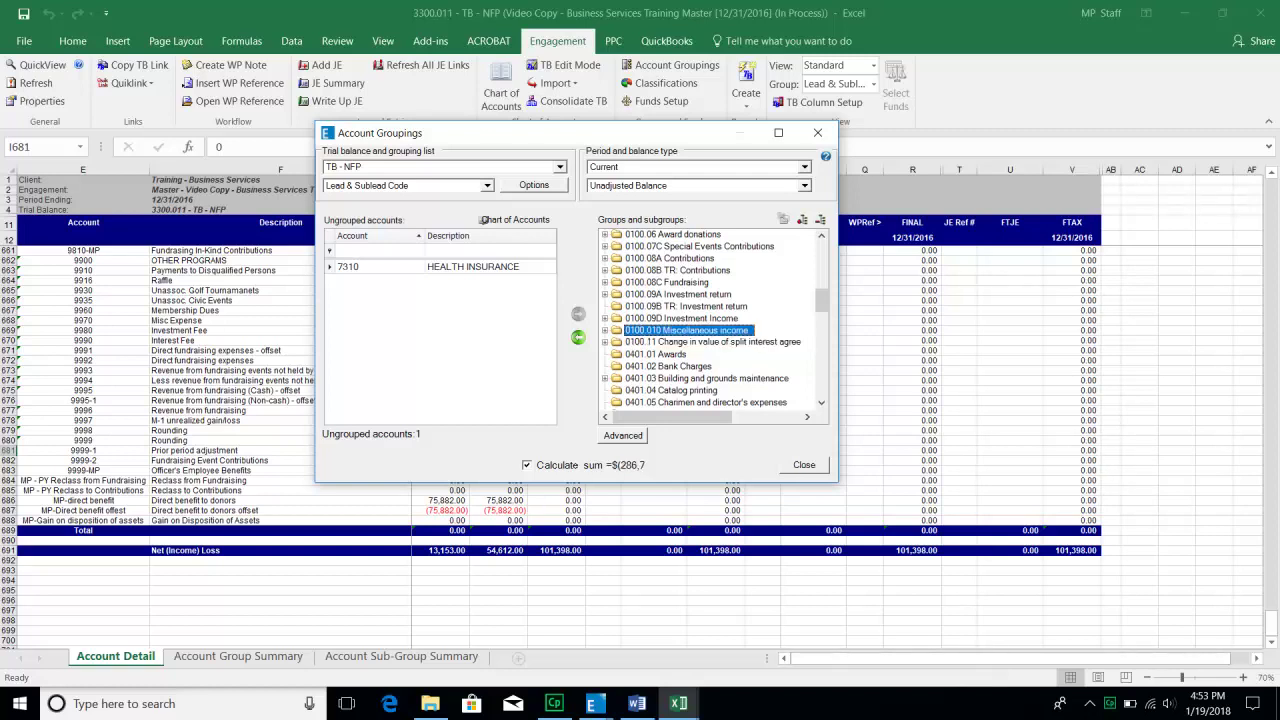
scroll(683, 336, "down", 3)
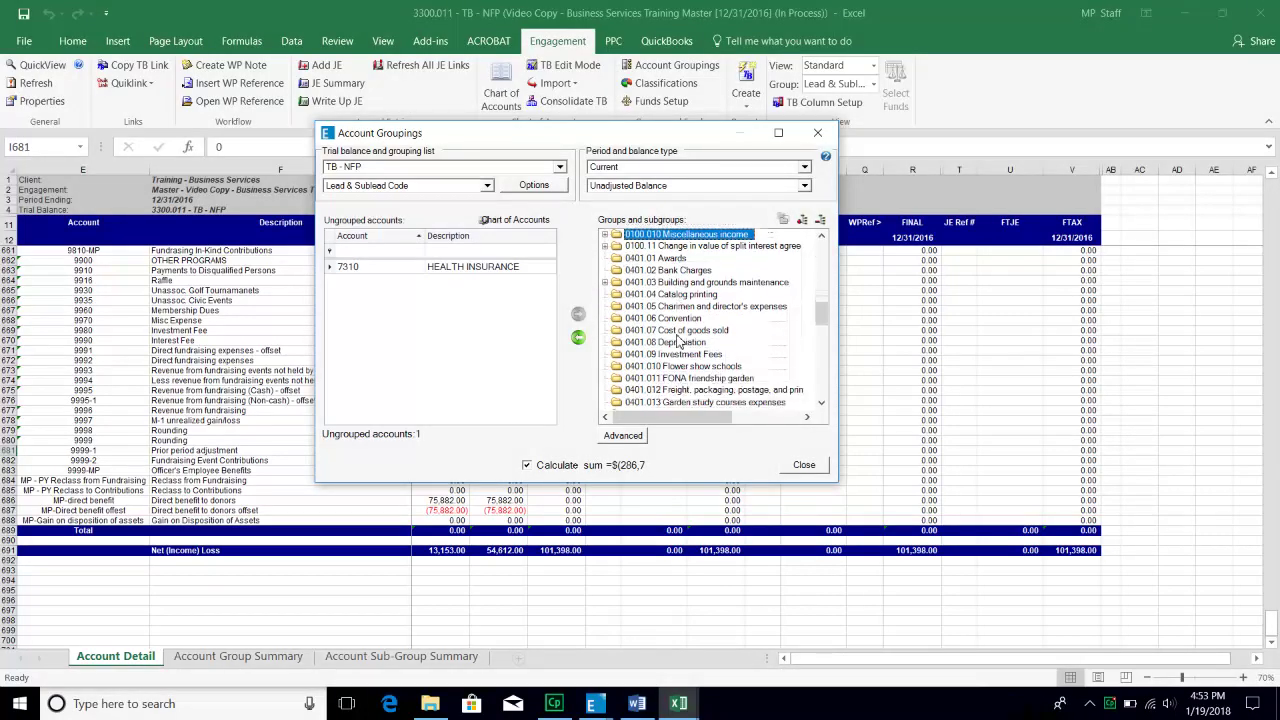
scroll(678, 342, "down", 5)
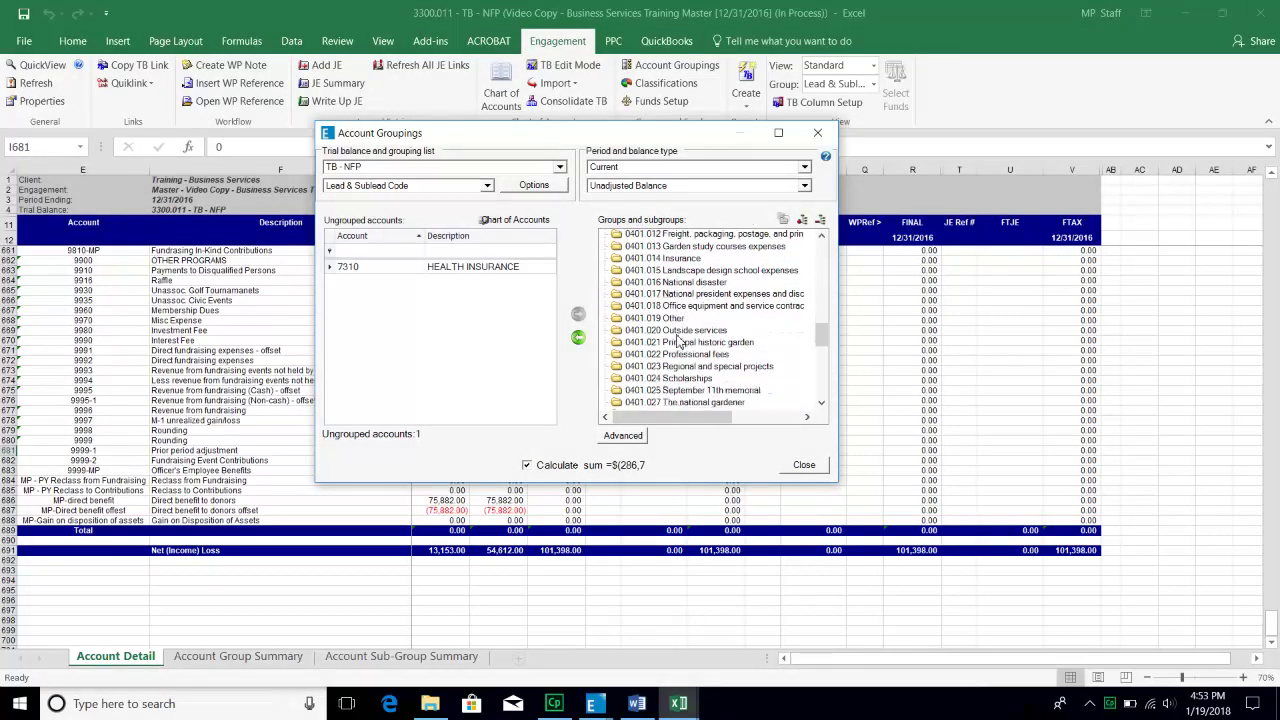
scroll(678, 342, "down", 4)
scroll(678, 342, "down", 1)
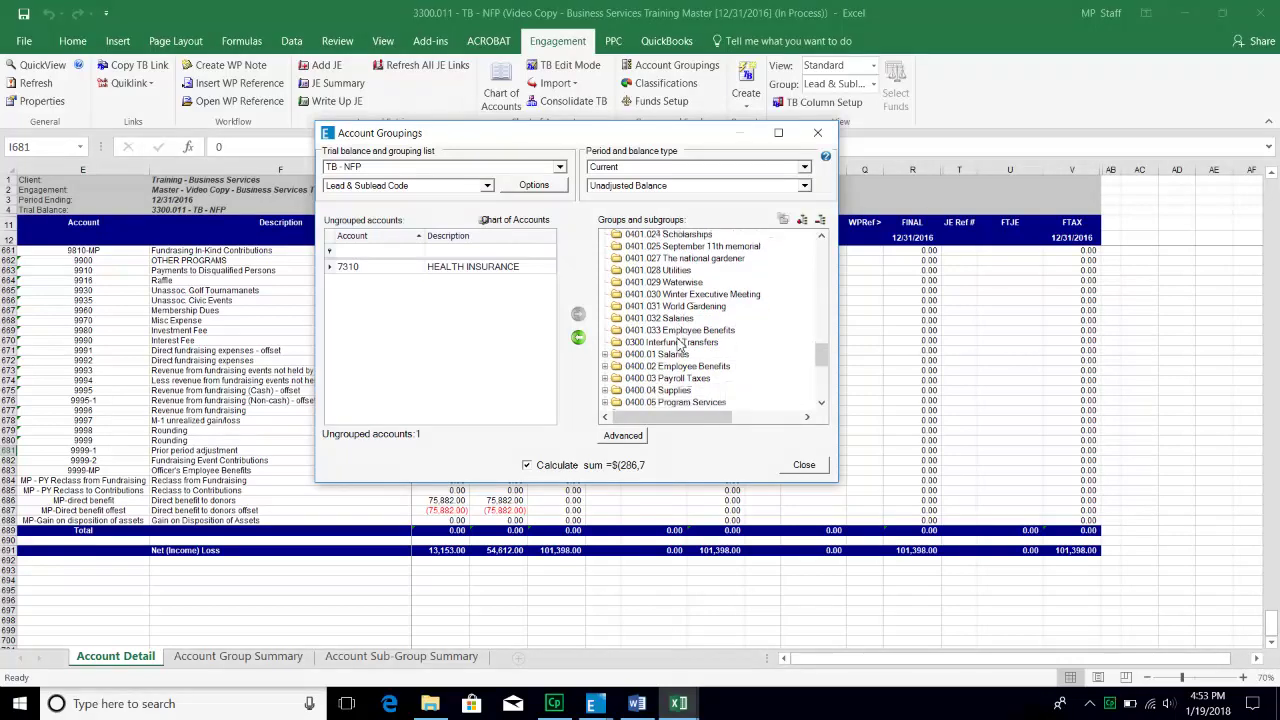
left_click(665, 366)
scroll(656, 370, "down", 1)
scroll(656, 370, "down", 1)
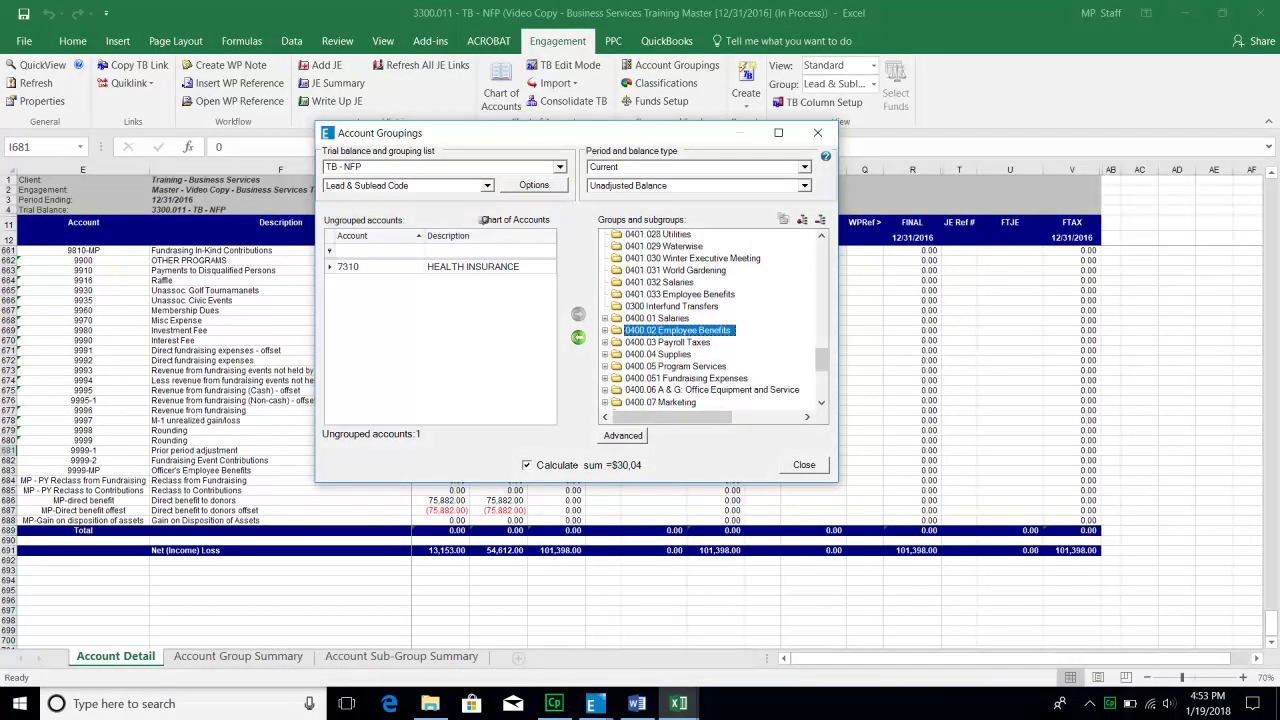
left_click(473, 267)
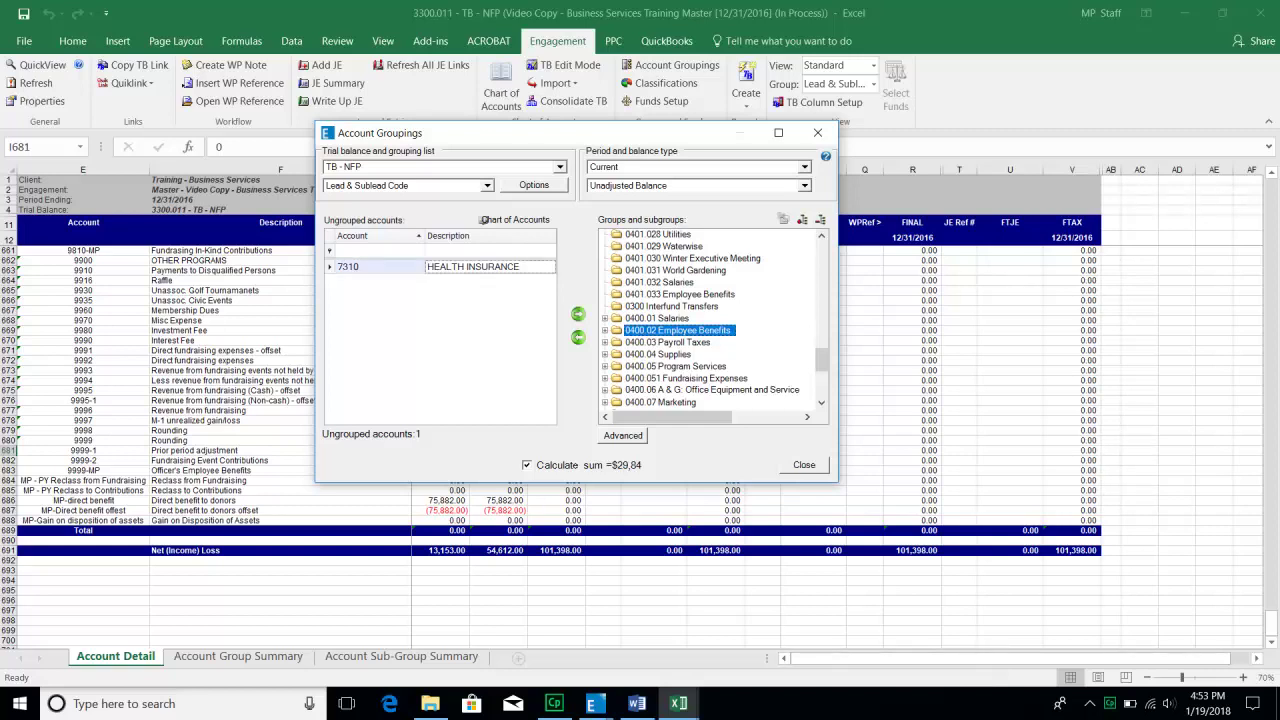
left_click(578, 314)
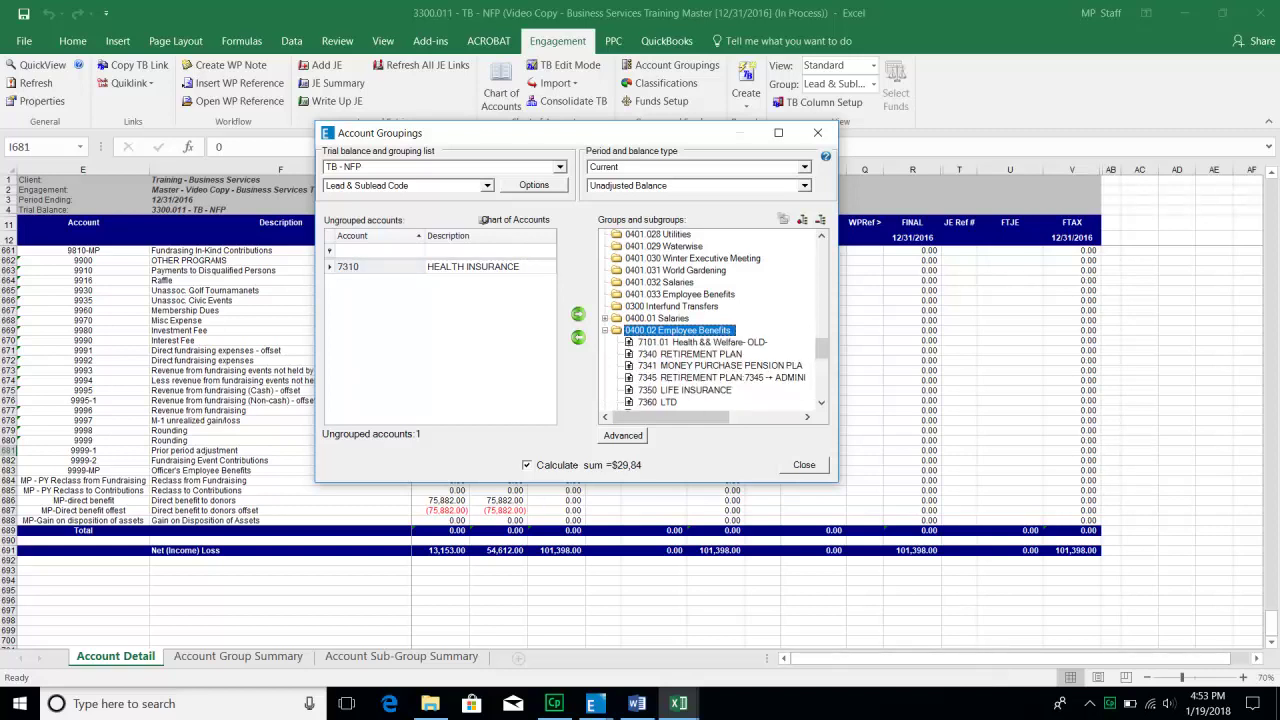
left_click(380, 267)
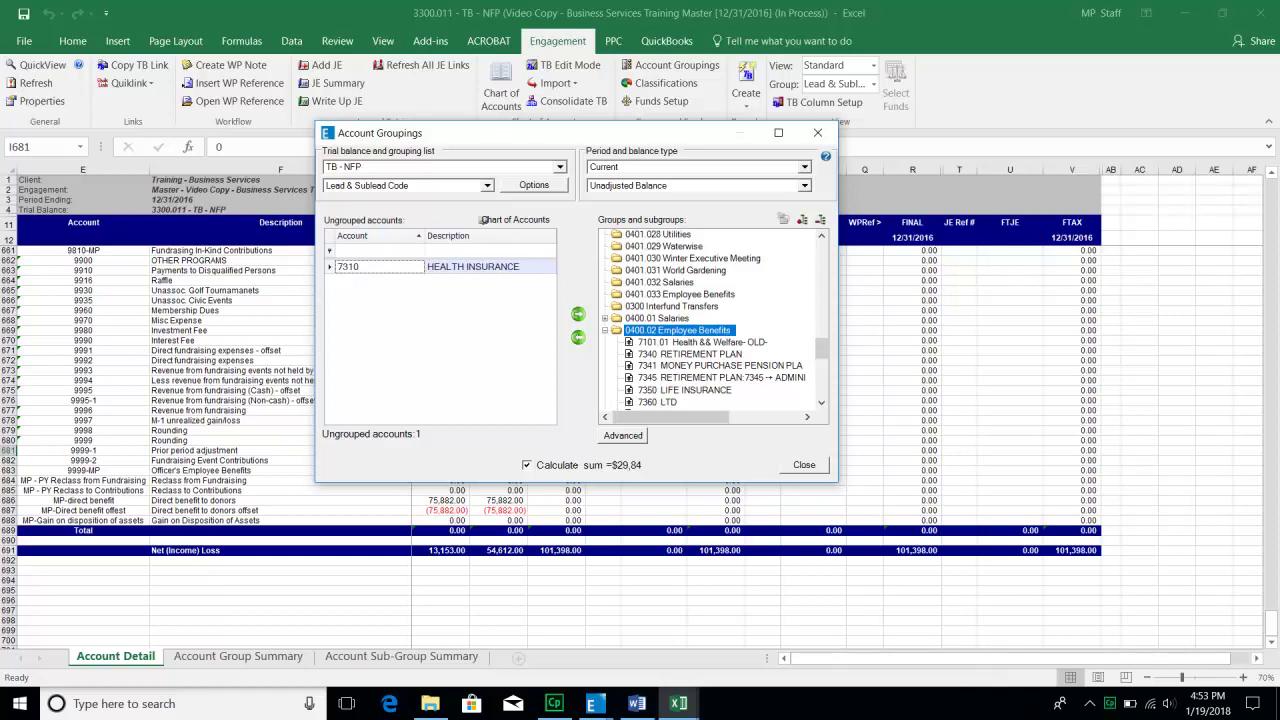
left_click(578, 314)
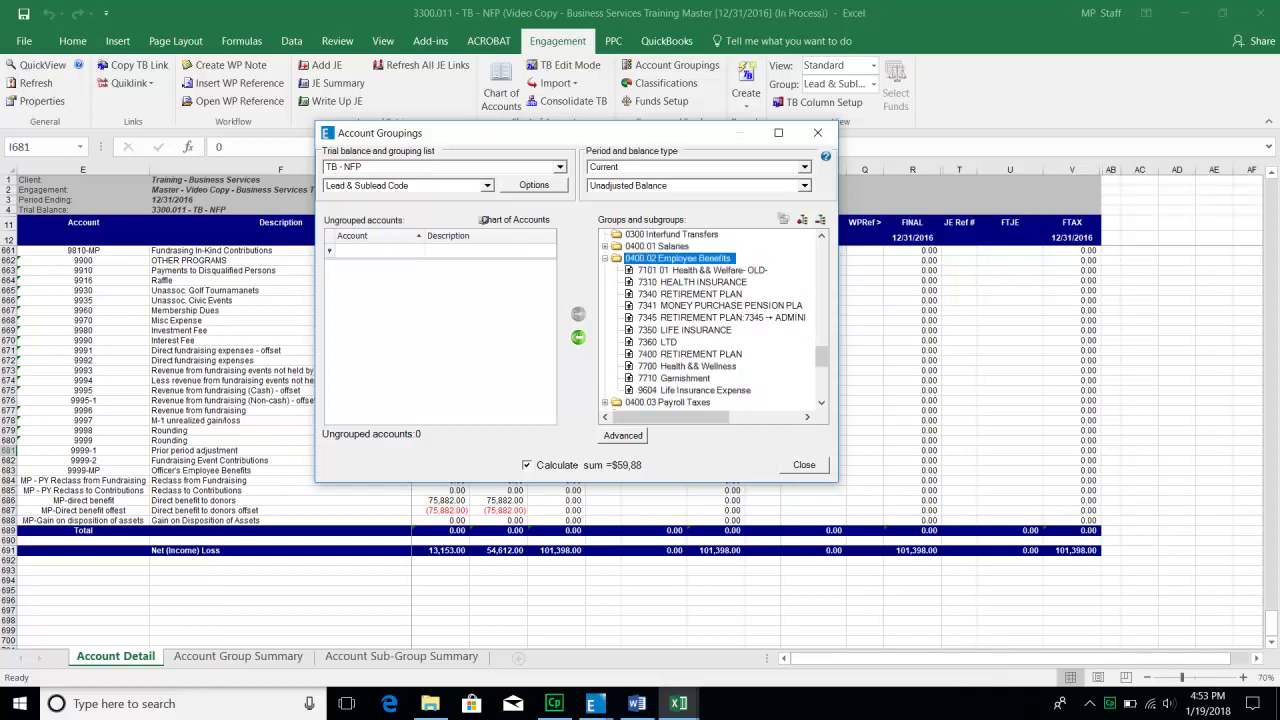
Ungroup account 7350 LIFE INSURANCE from 0400.02 Employee Benefits and assign it back to the same group.
left_click(658, 342)
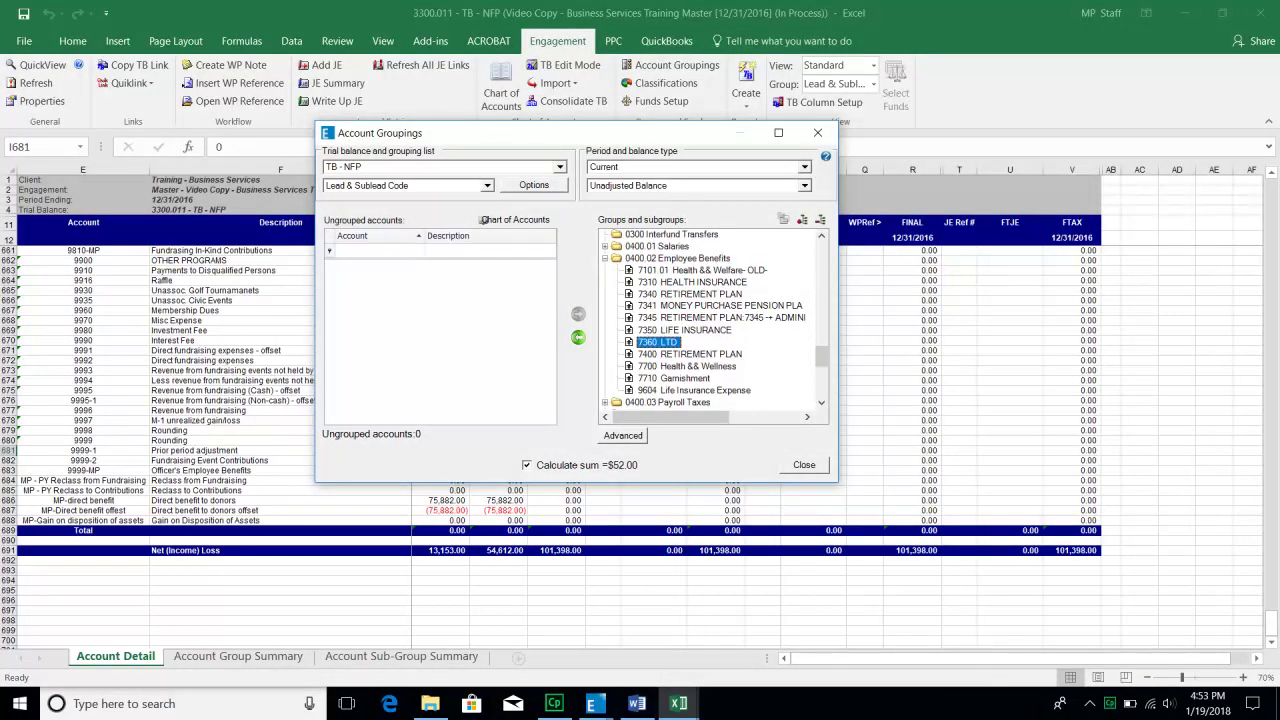
left_click(686, 330)
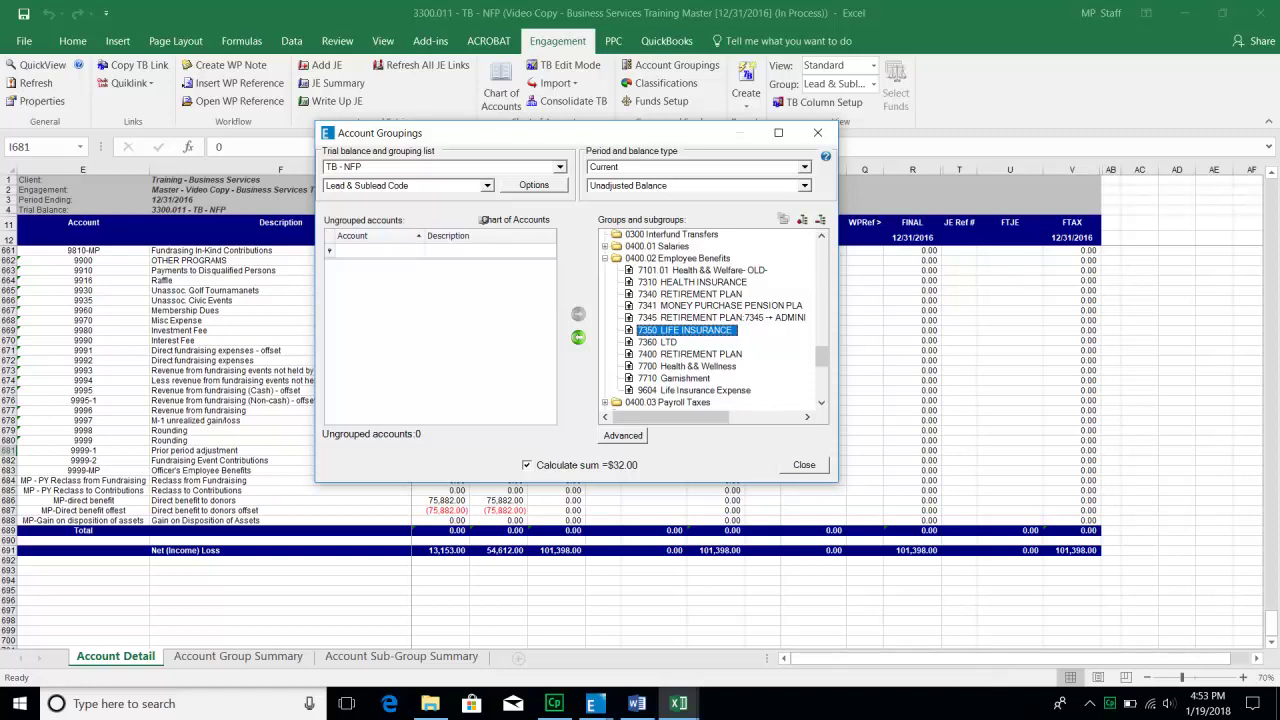
left_click(578, 338)
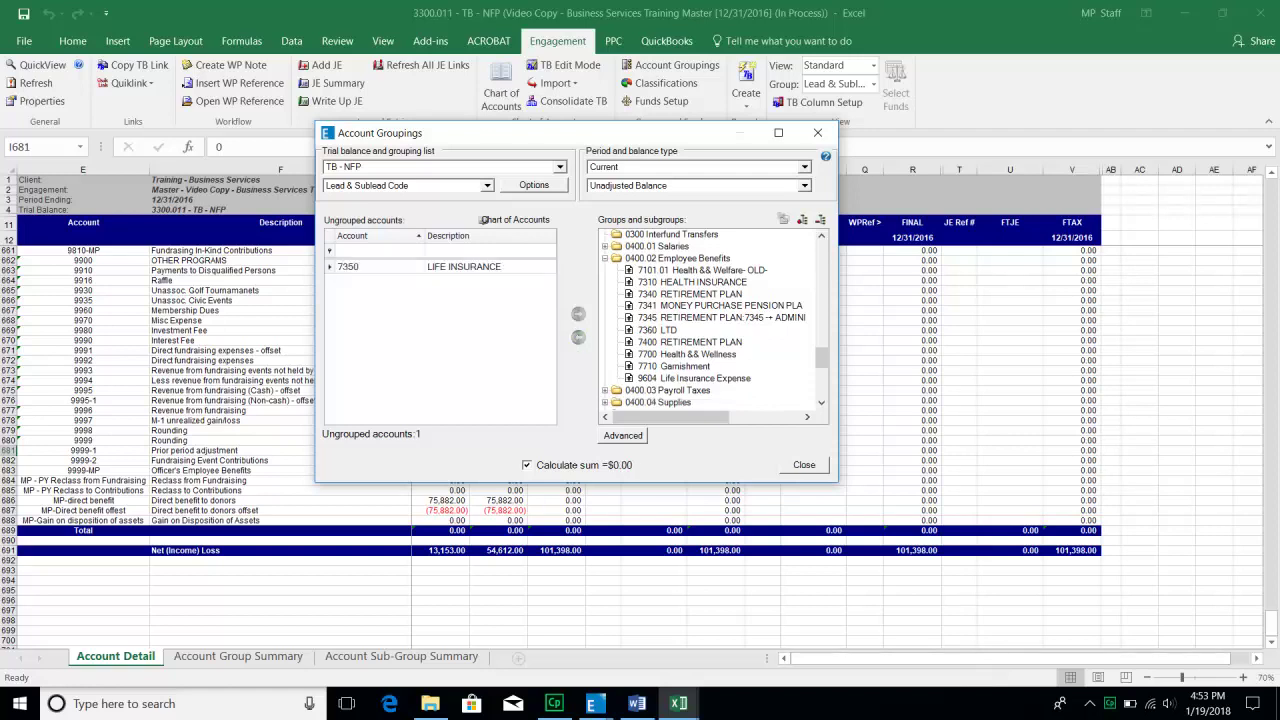
left_click(678, 258)
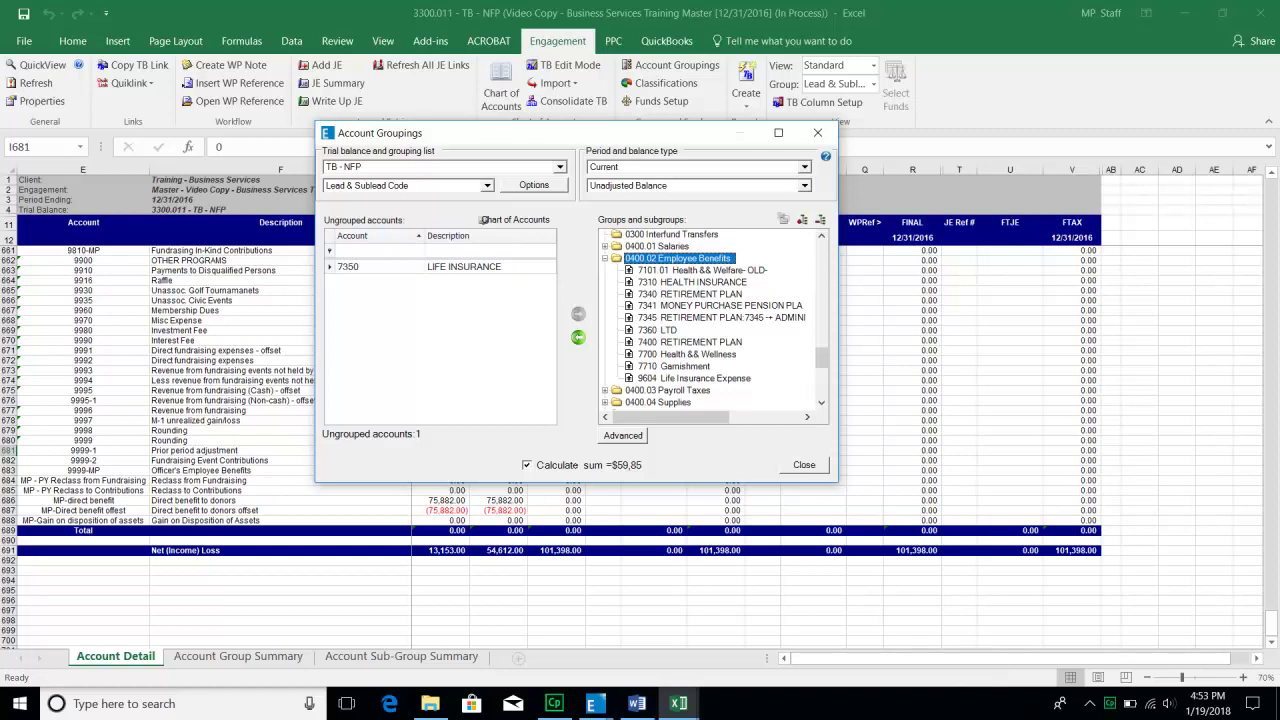
left_click(378, 267)
left_click(578, 314)
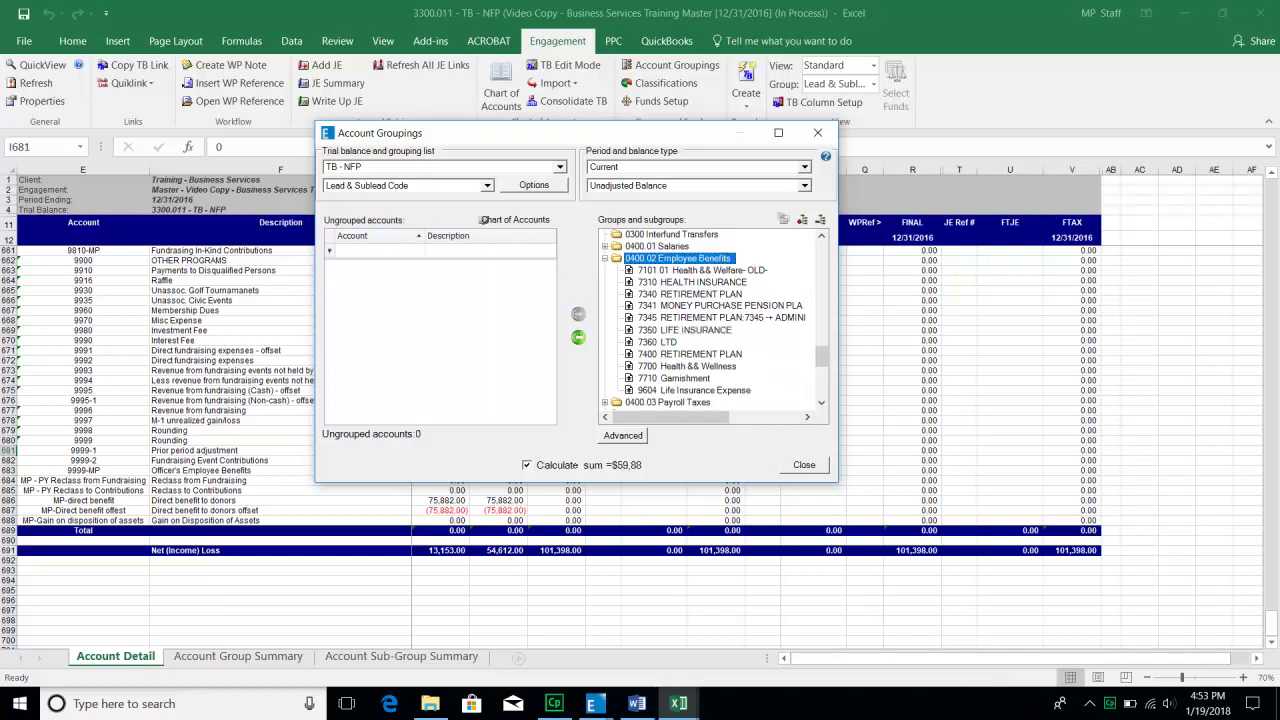
Cut account 7350 LIFE INSURANCE from 0400.02 Employee Benefits and paste it into the 0400.01 Salaries group.
left_click(685, 330)
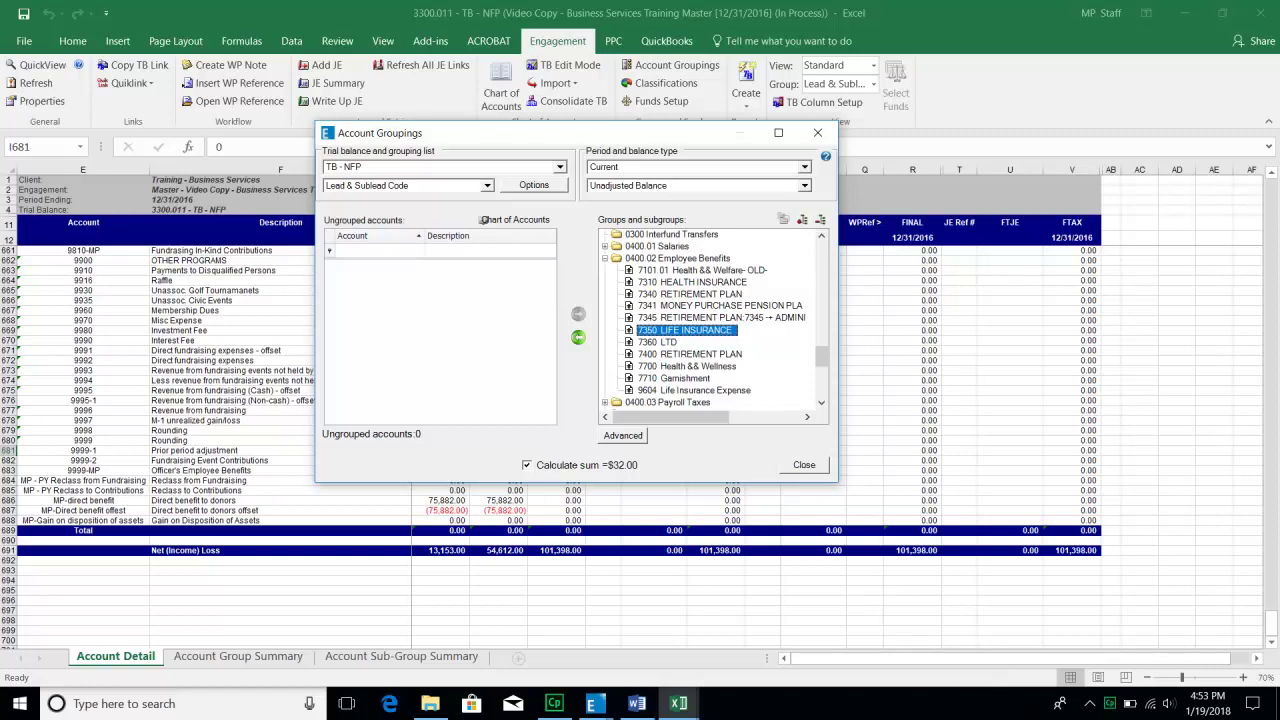
right_click(658, 330)
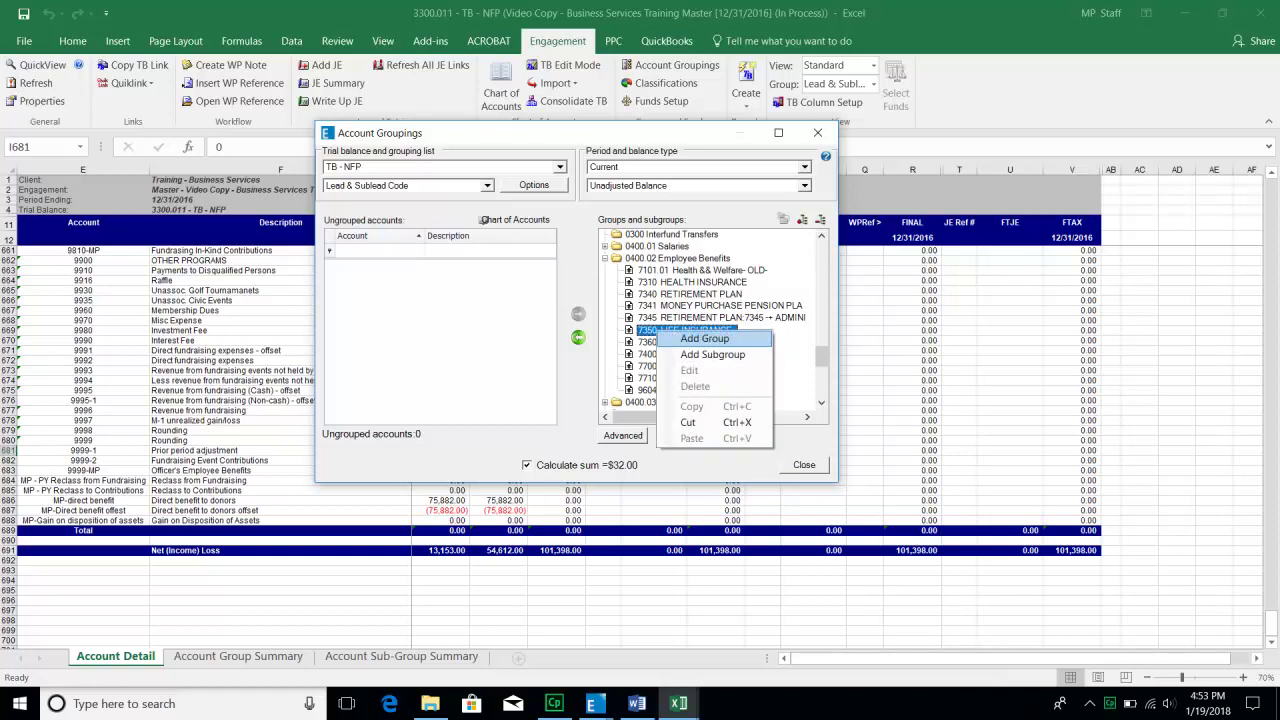
left_click(705, 339)
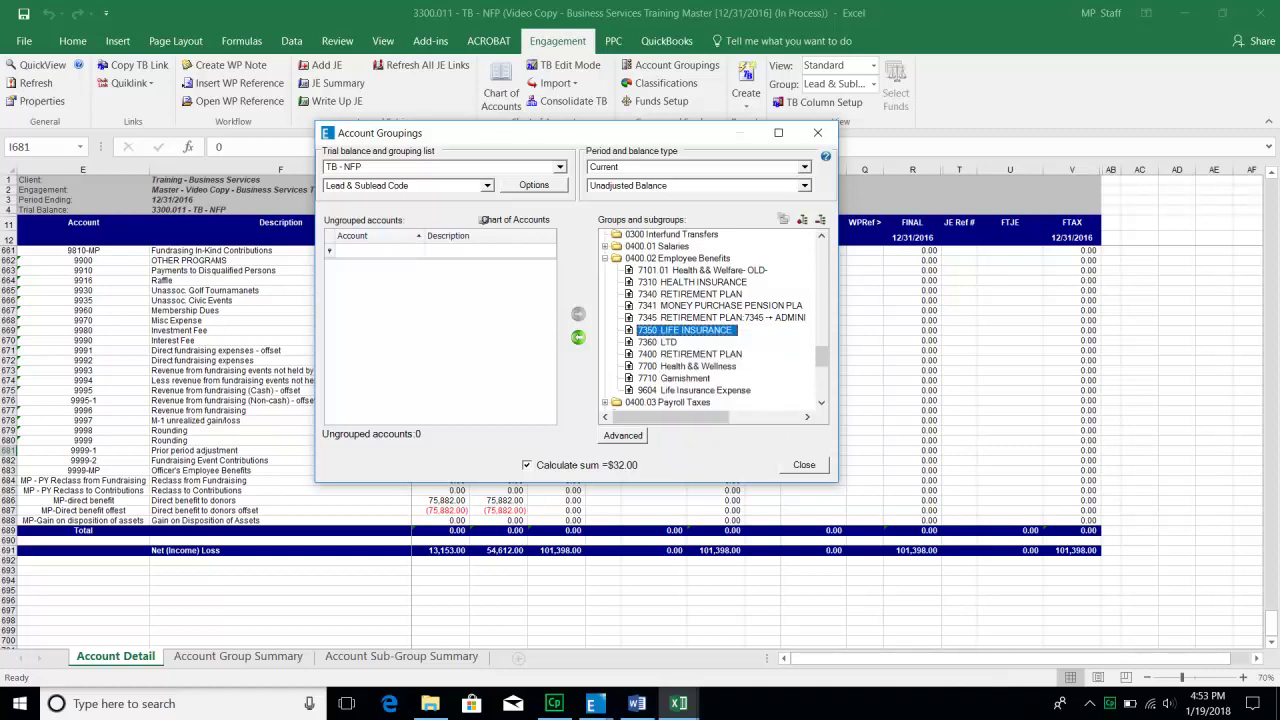
double_click(658, 246)
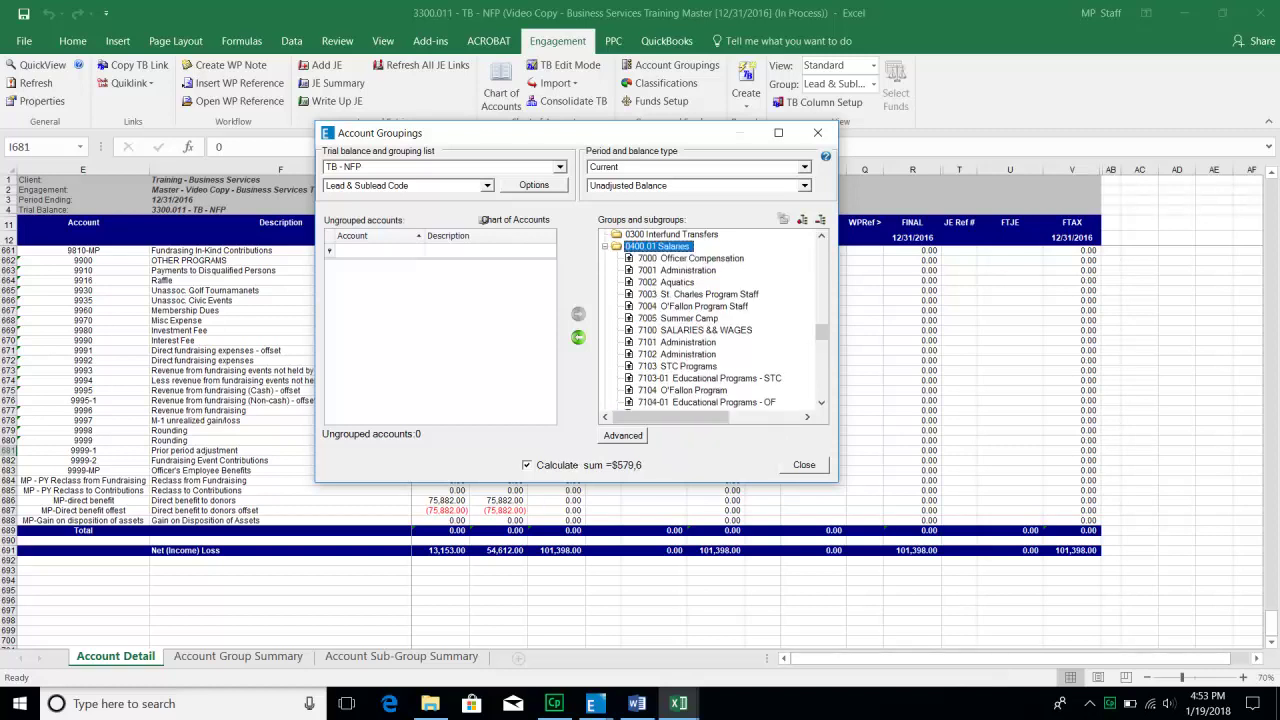
right_click(658, 247)
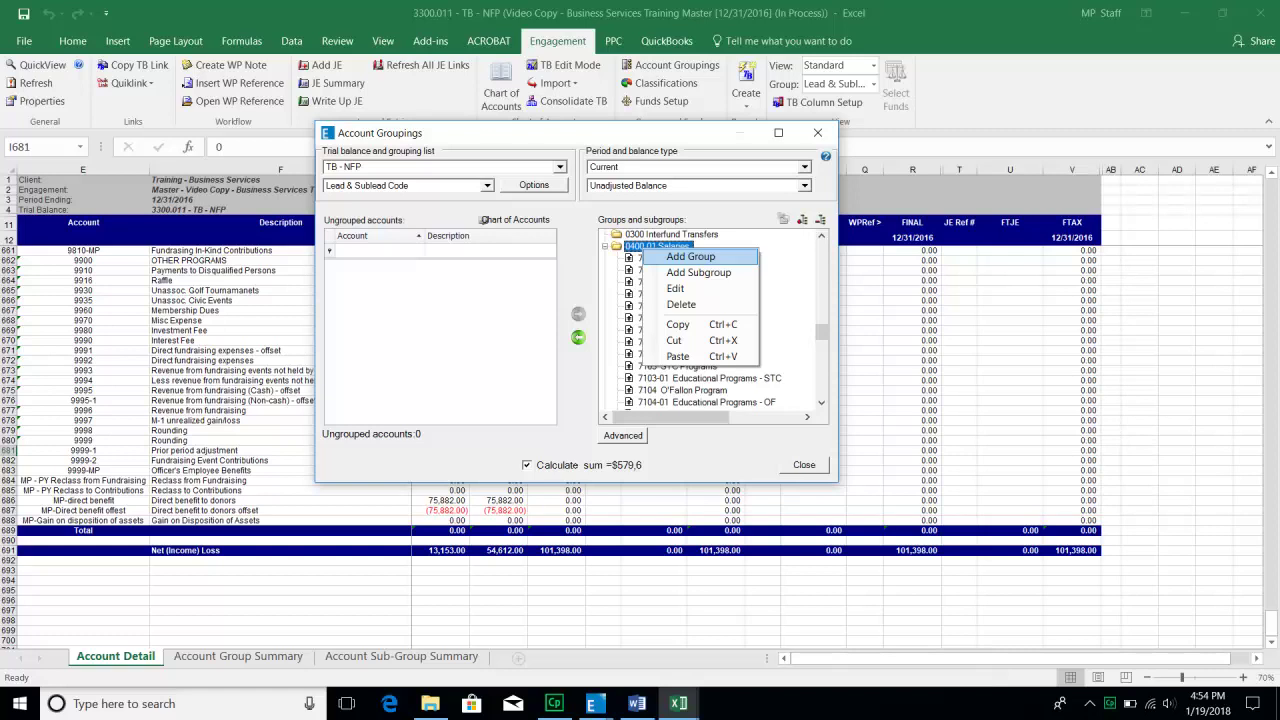
key("Escape")
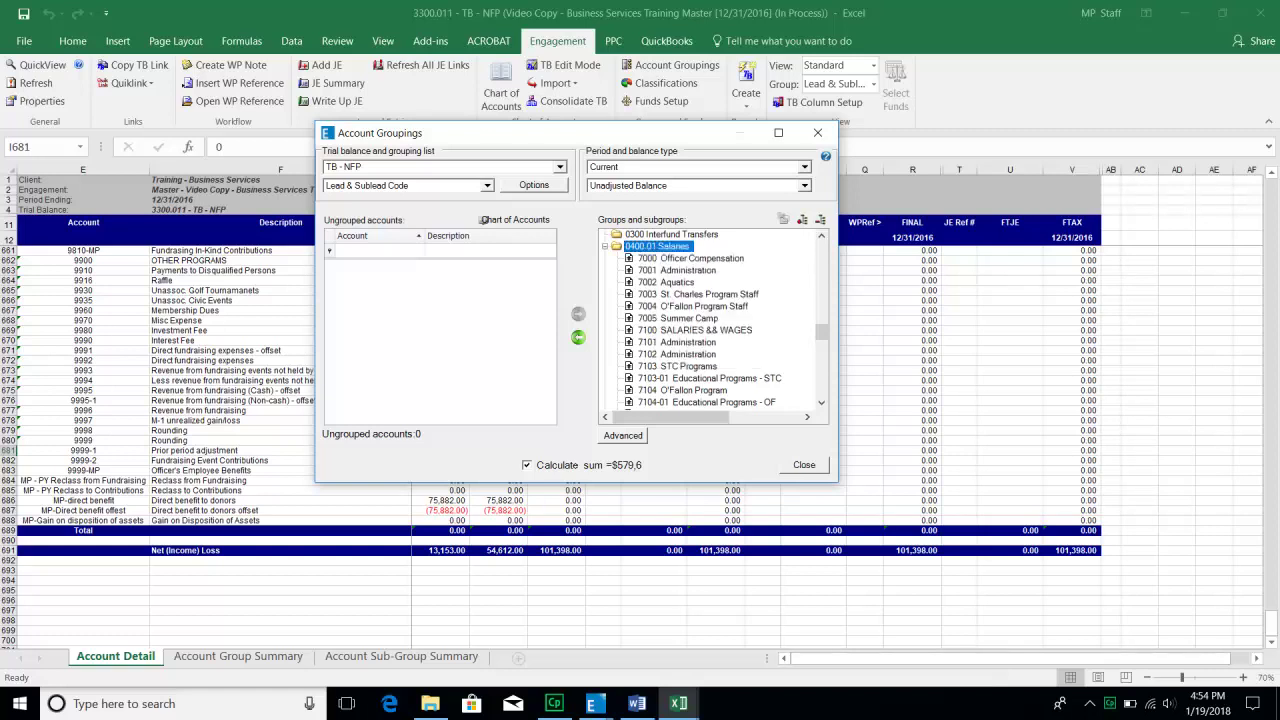
Cut account 7350 LIFE INSURANCE from 0400.01 Salaries and paste it back into 0400.02 Employee Benefits.
left_click(667, 282)
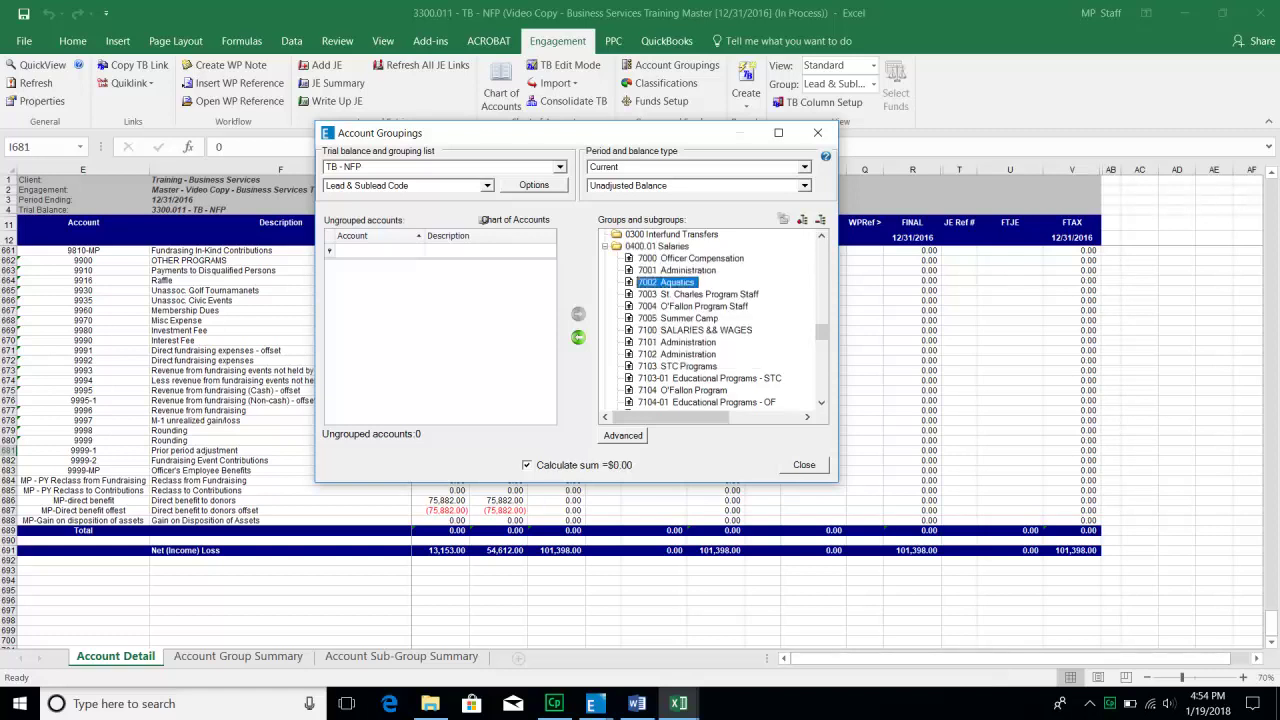
scroll(703, 343, "down", 8)
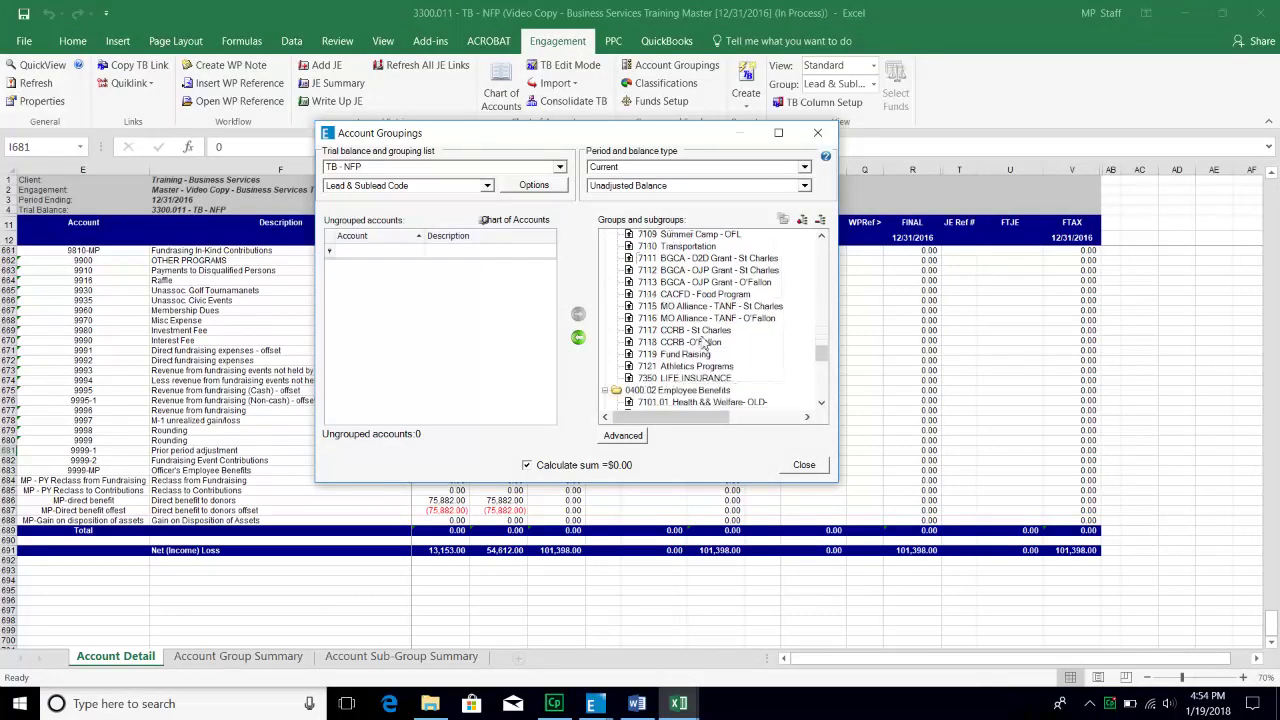
left_click(682, 355)
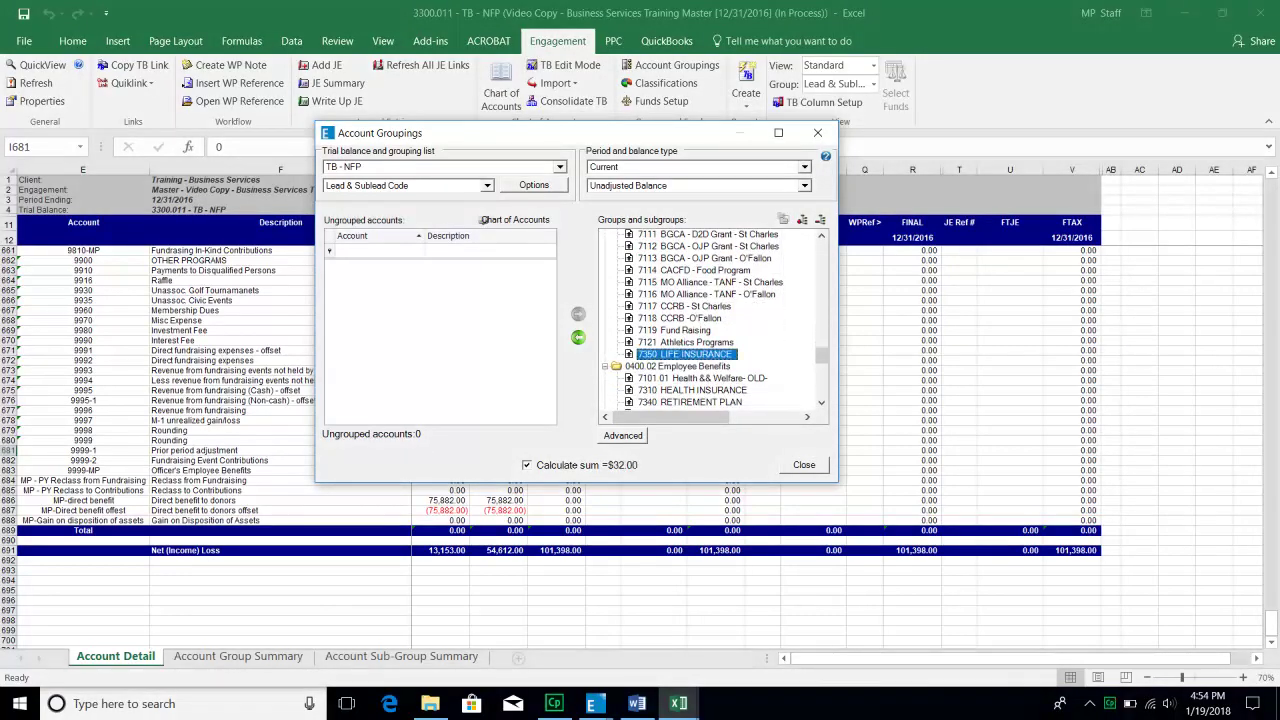
right_click(682, 355)
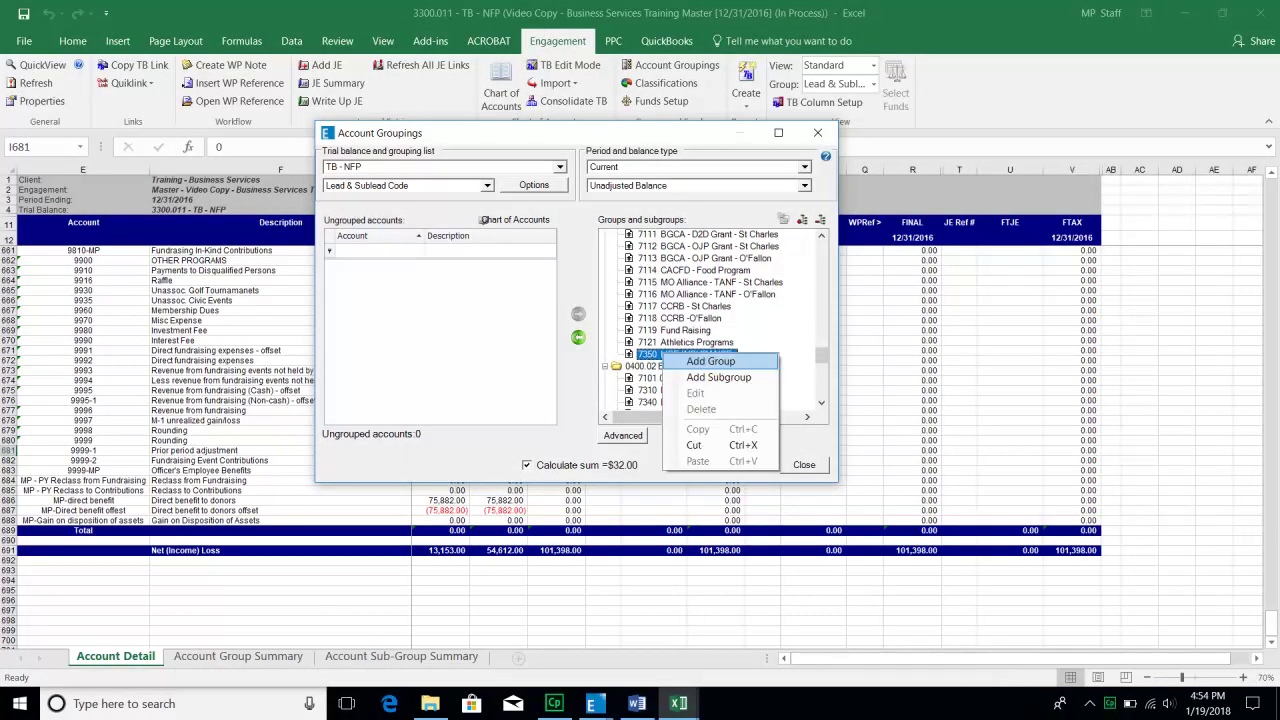
left_click(711, 361)
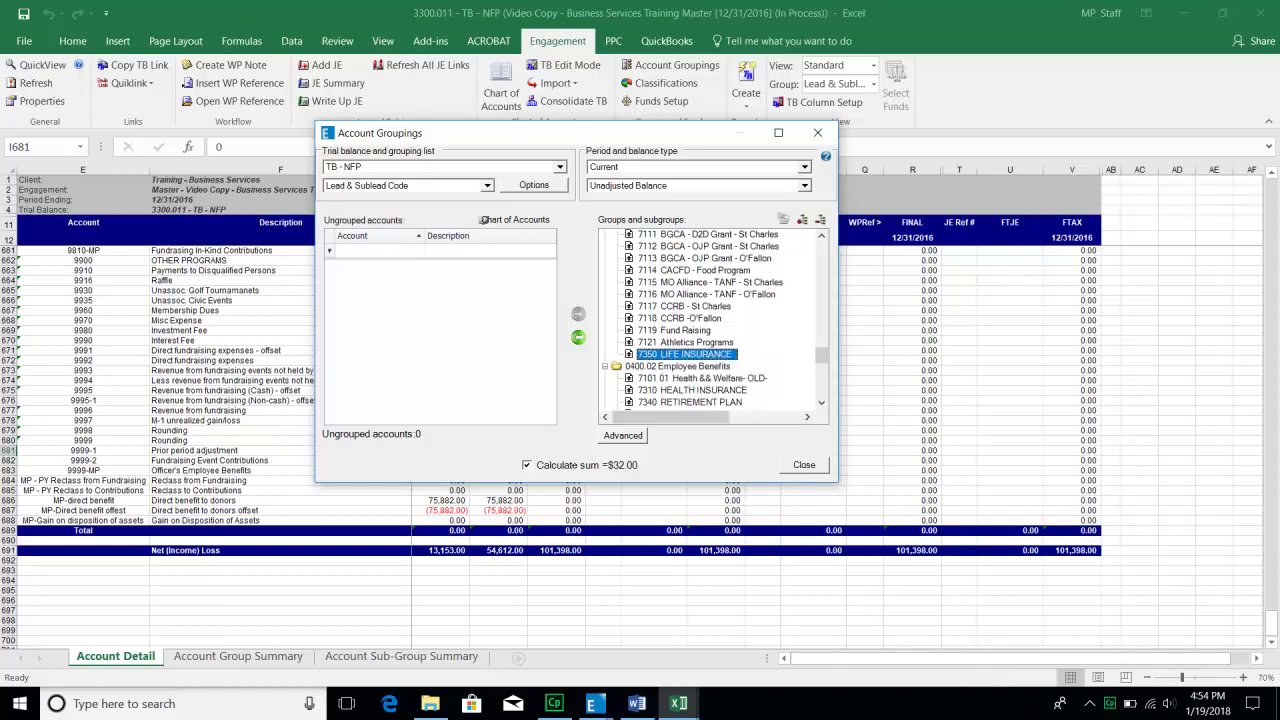
left_click(658, 366)
right_click(658, 366)
left_click(694, 475)
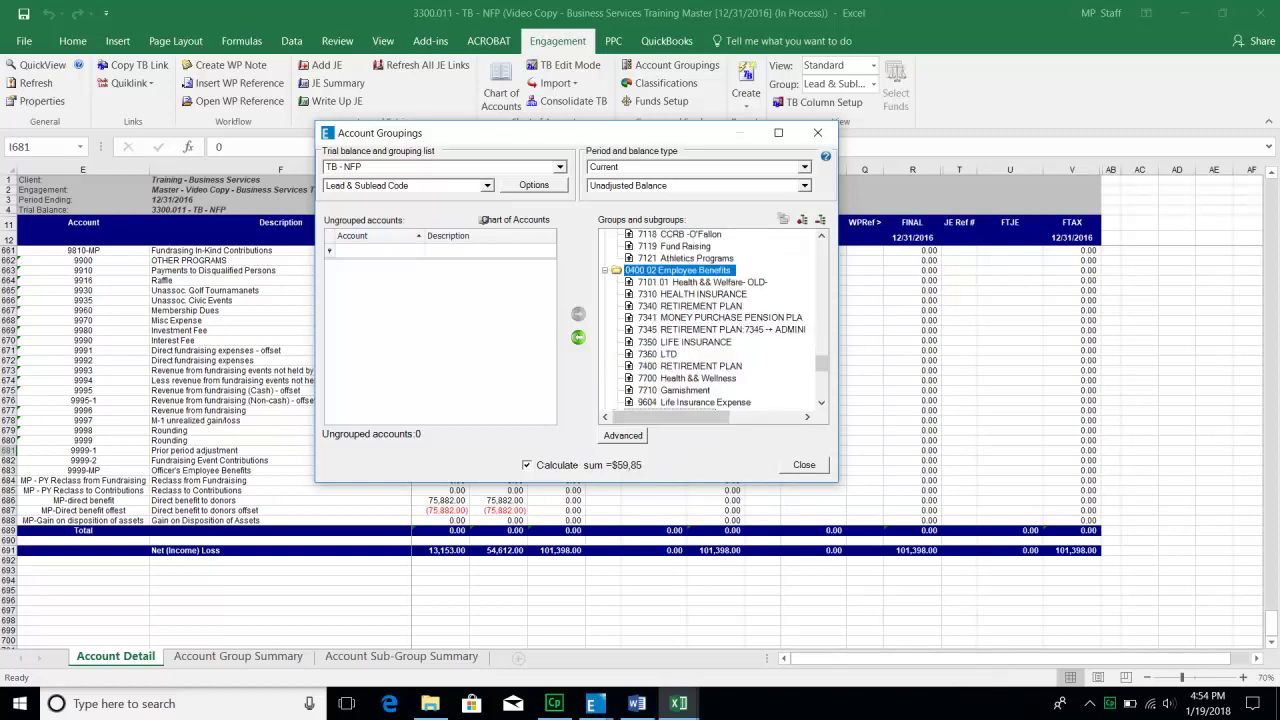
Close the account groupings and check the unadjusted Net (Income) Loss at the end of the trial balance.
left_click(804, 465)
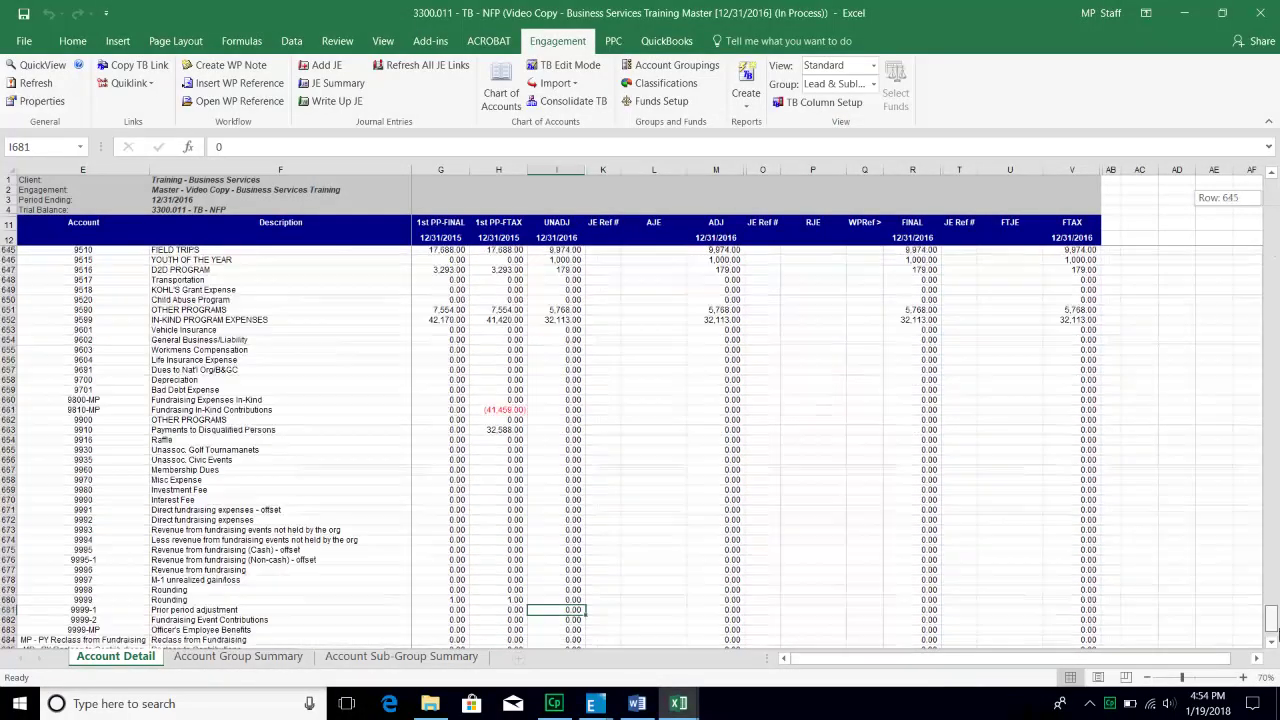
left_click(556, 640)
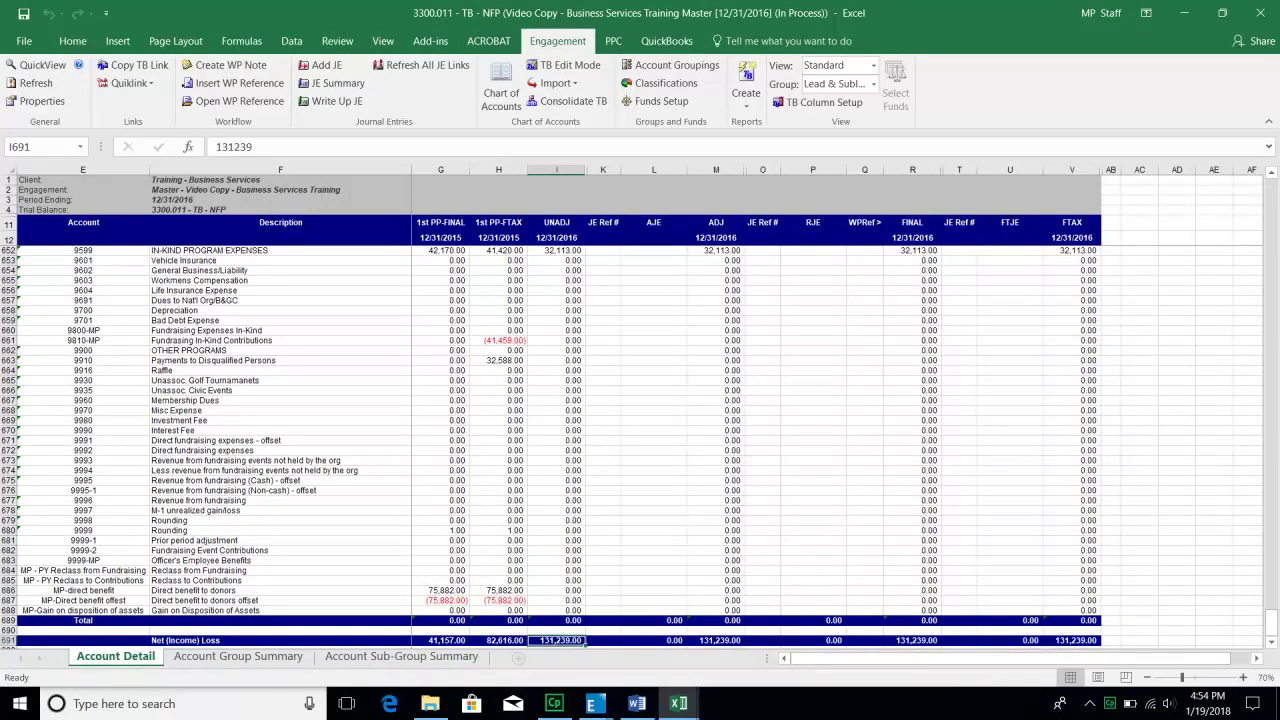
scroll(629, 529, "down", 3)
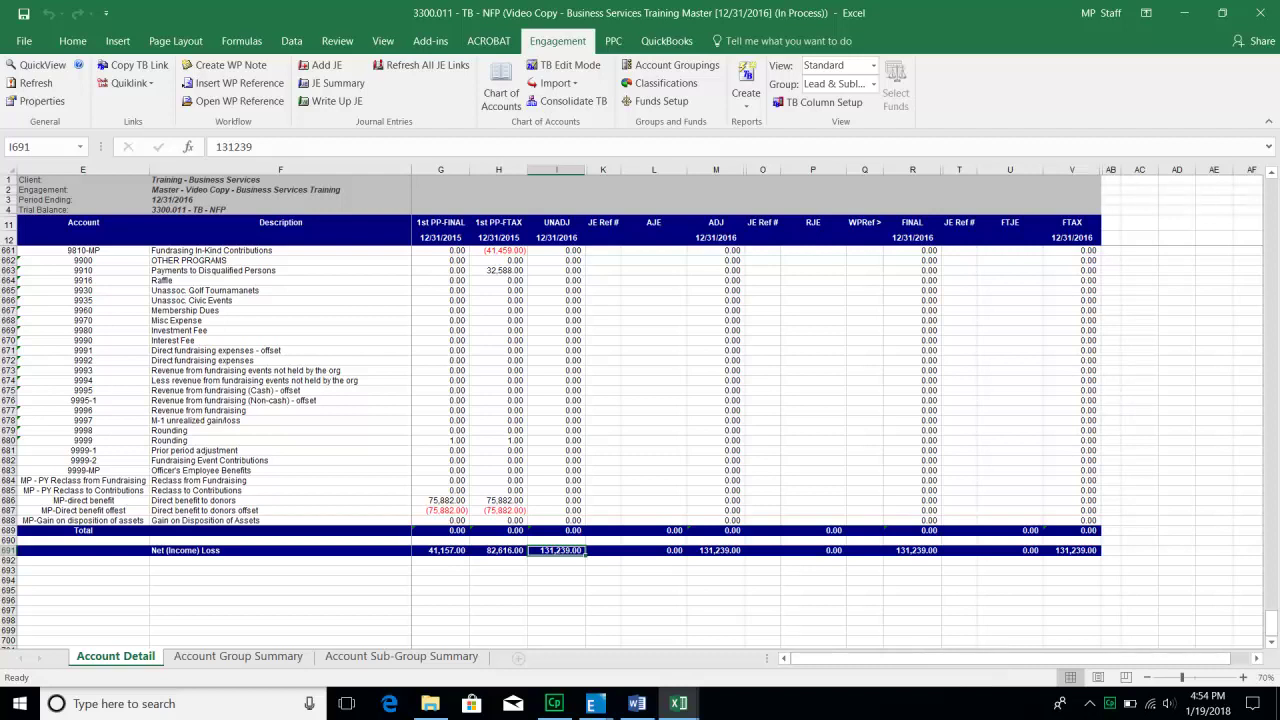
Compare the Net Income in the 3300.02 PBC TB - NFP workbook with the unadjusted Net (Income) Loss in 3300.011 TB - NFP.
left_click(679, 703)
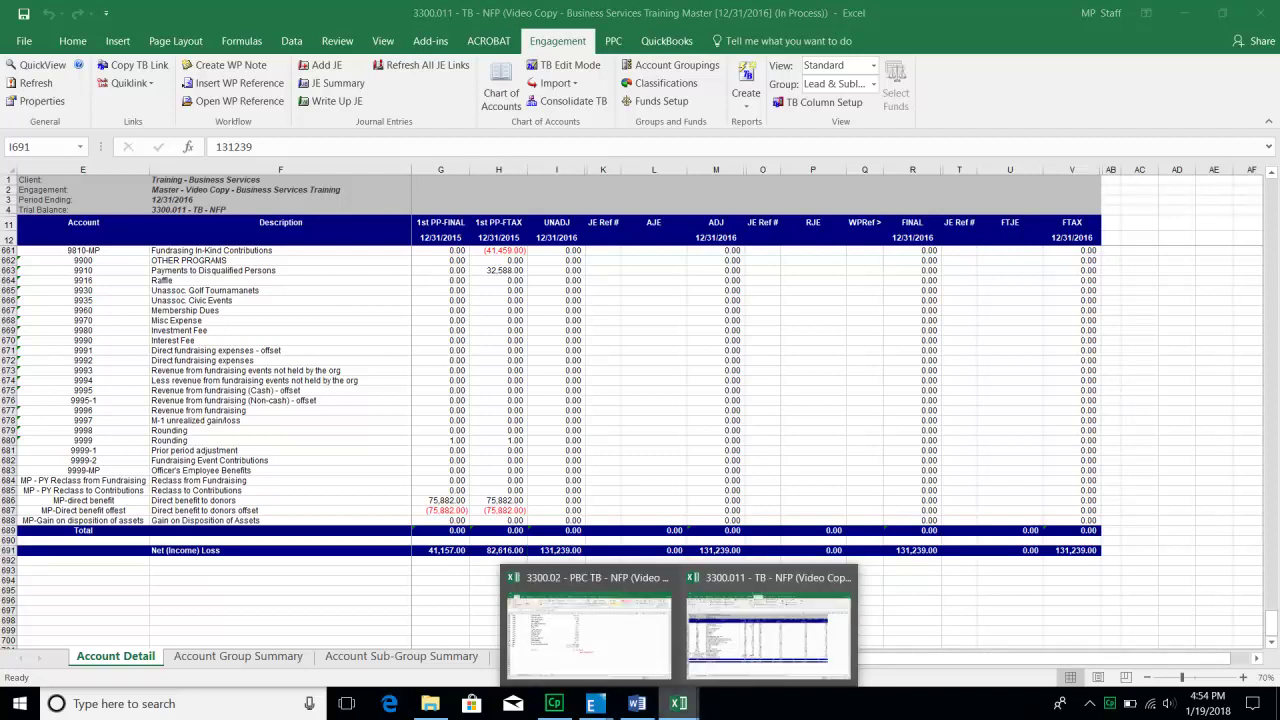
left_click(589, 627)
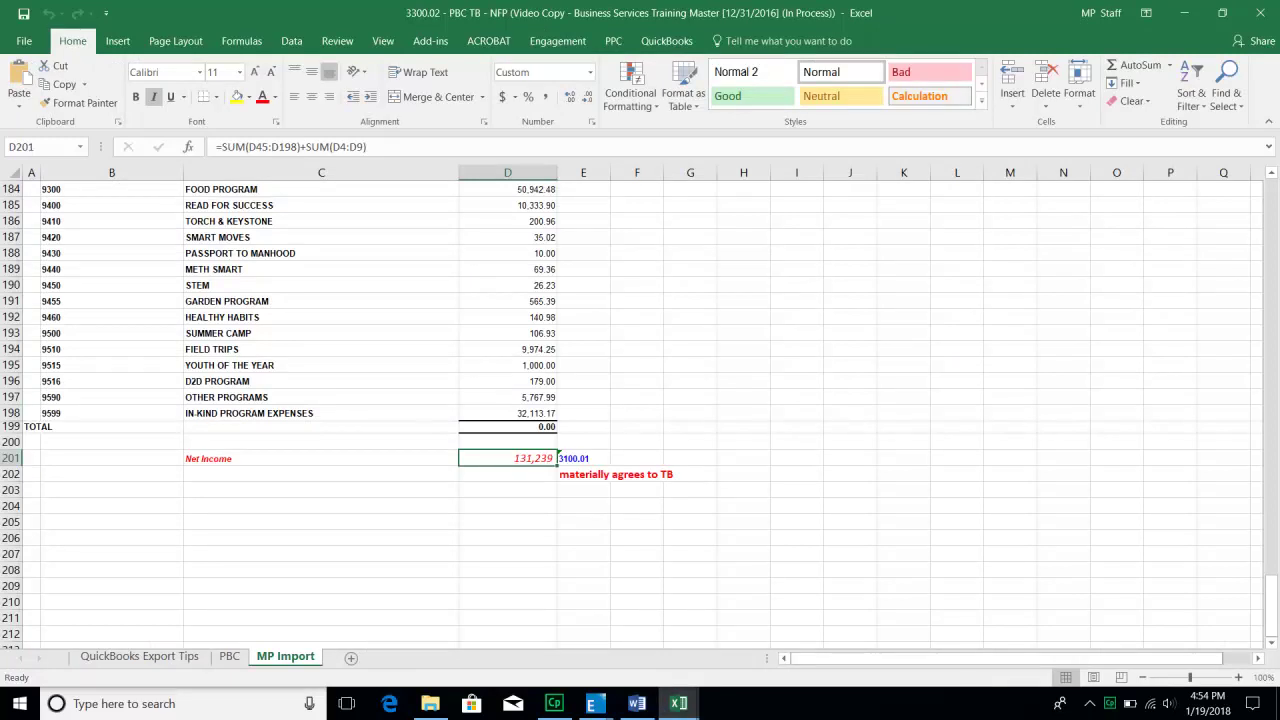
left_click(690, 317)
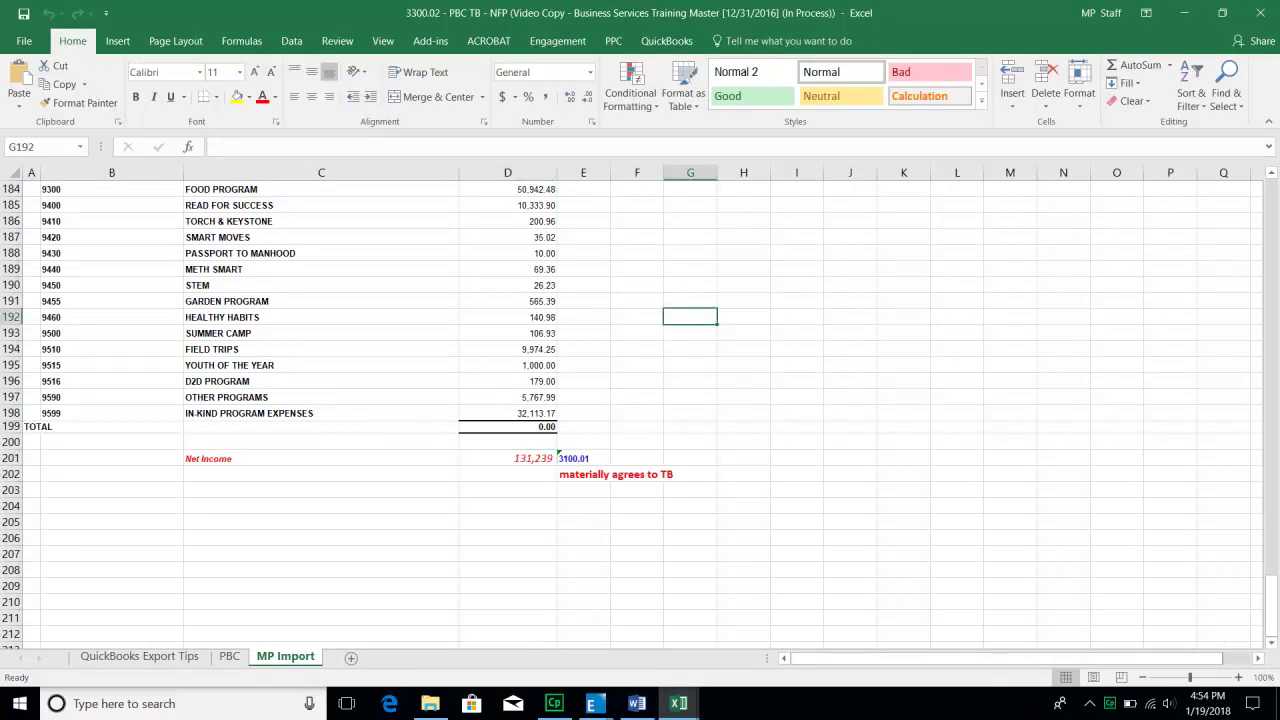
left_click(679, 703)
left_click(768, 630)
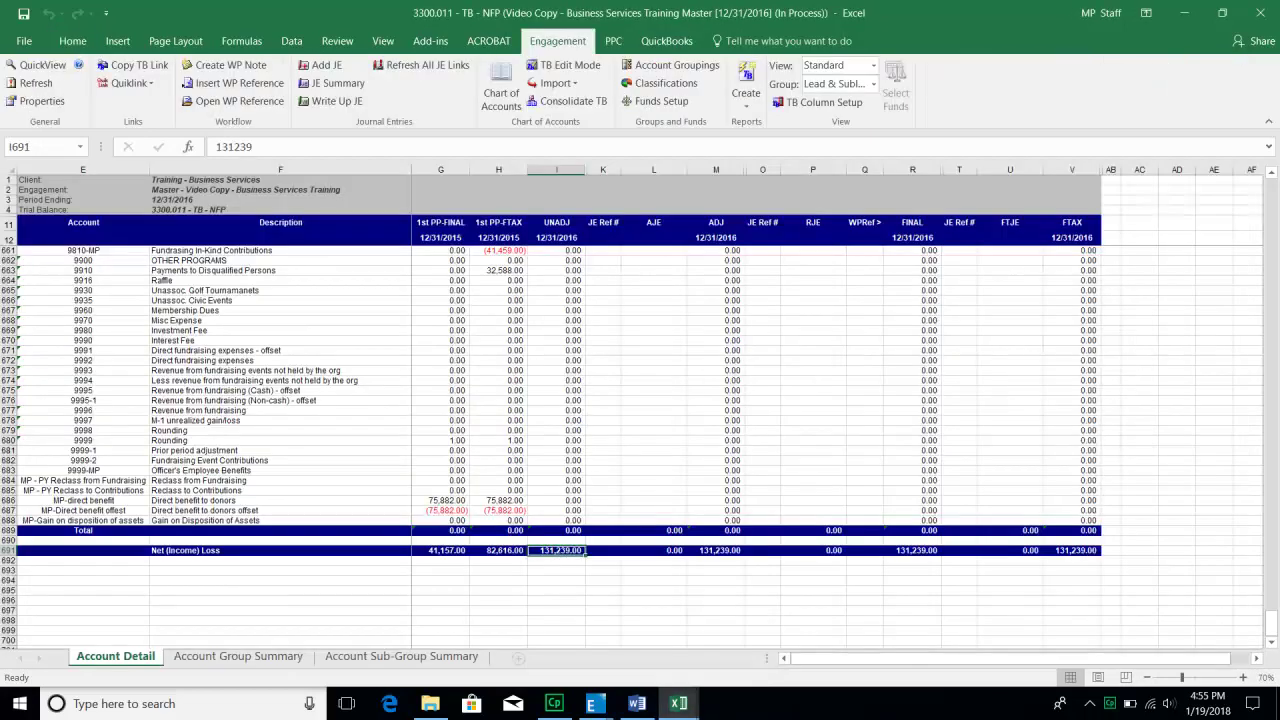
left_click(557, 431)
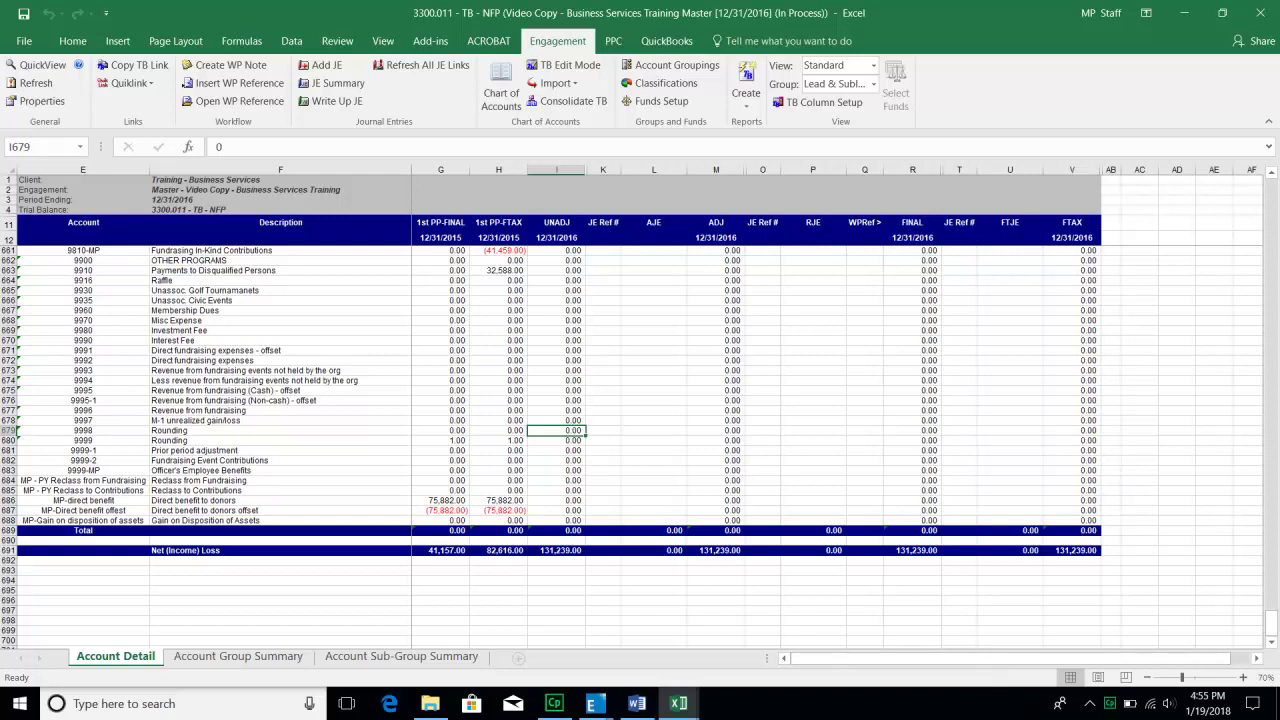
Try to clear the unadjusted balance of account 9980 Investment Fee directly in the trial balance.
left_click(557, 331)
key("BackSpace")
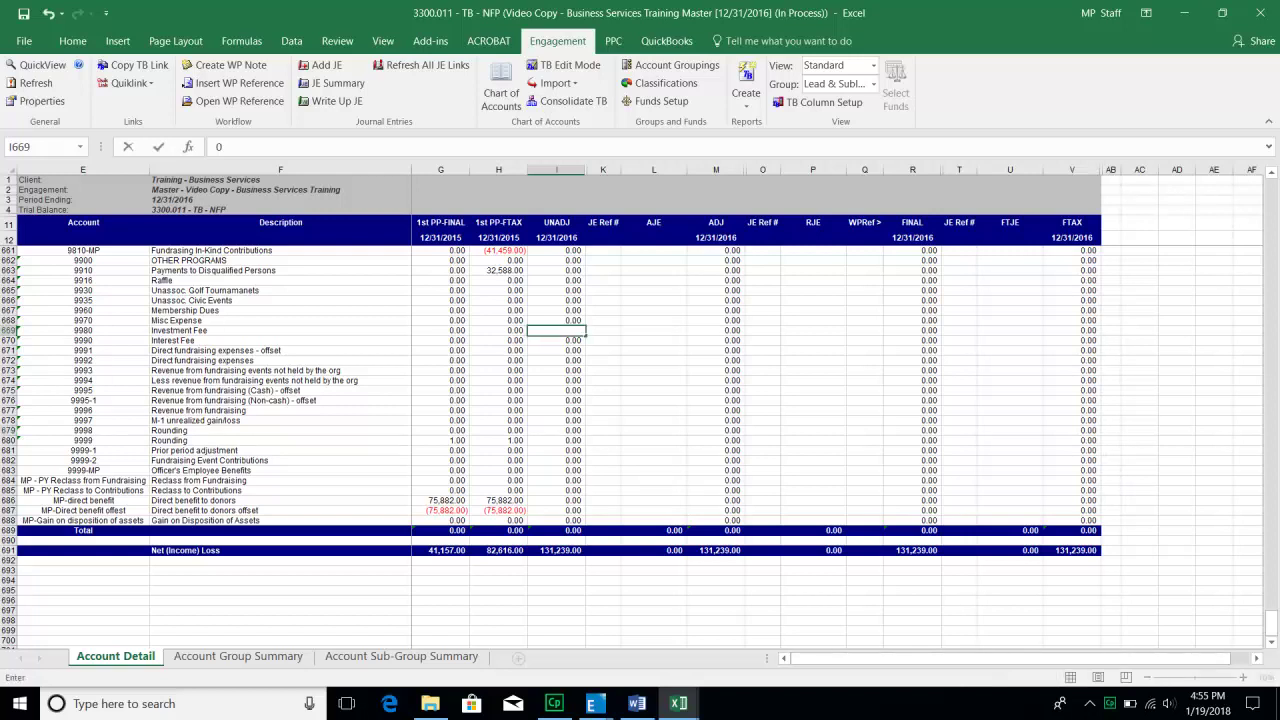
key("Return")
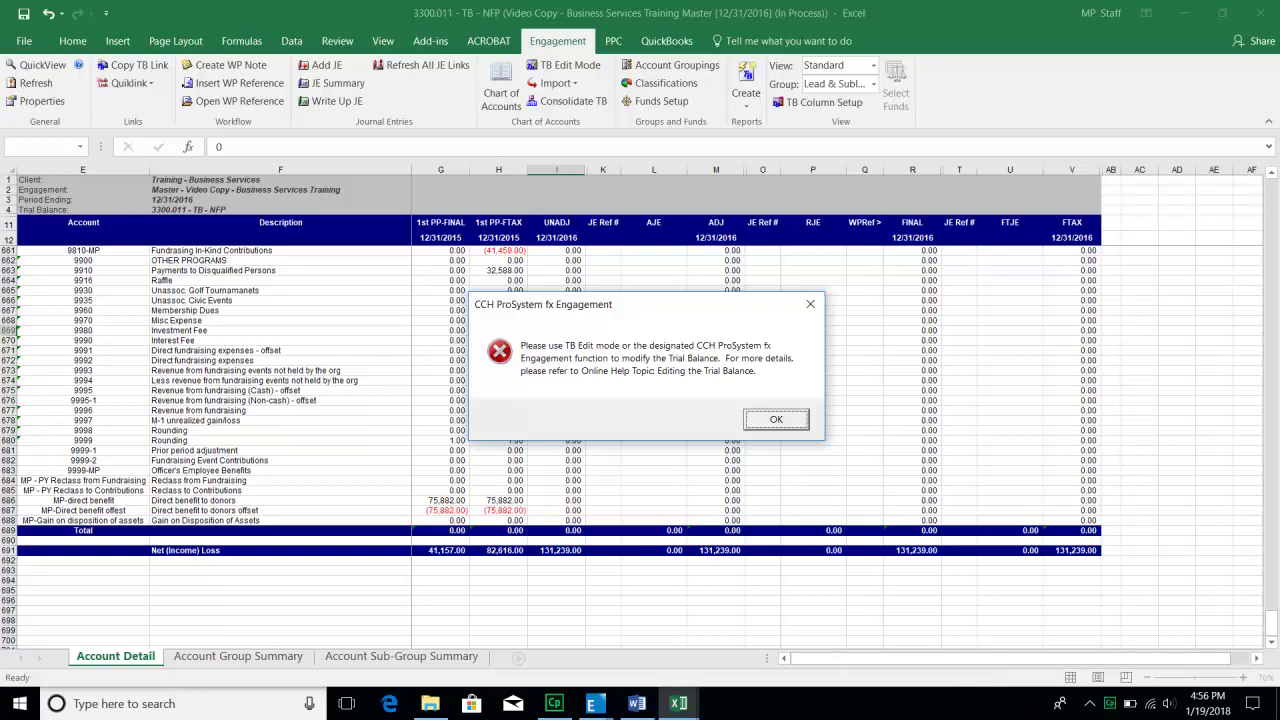
key("Return")
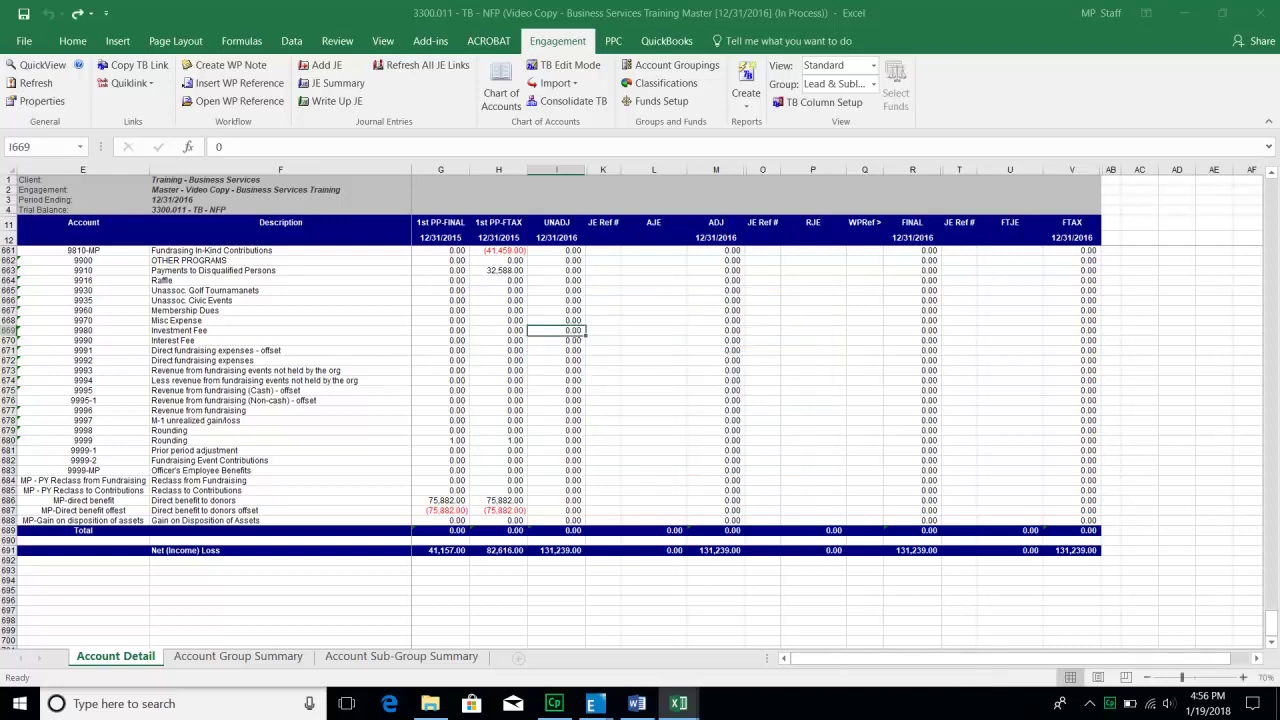
Turn on TB Edit Mode and check the total of the UNADJ column.
left_click(557, 311)
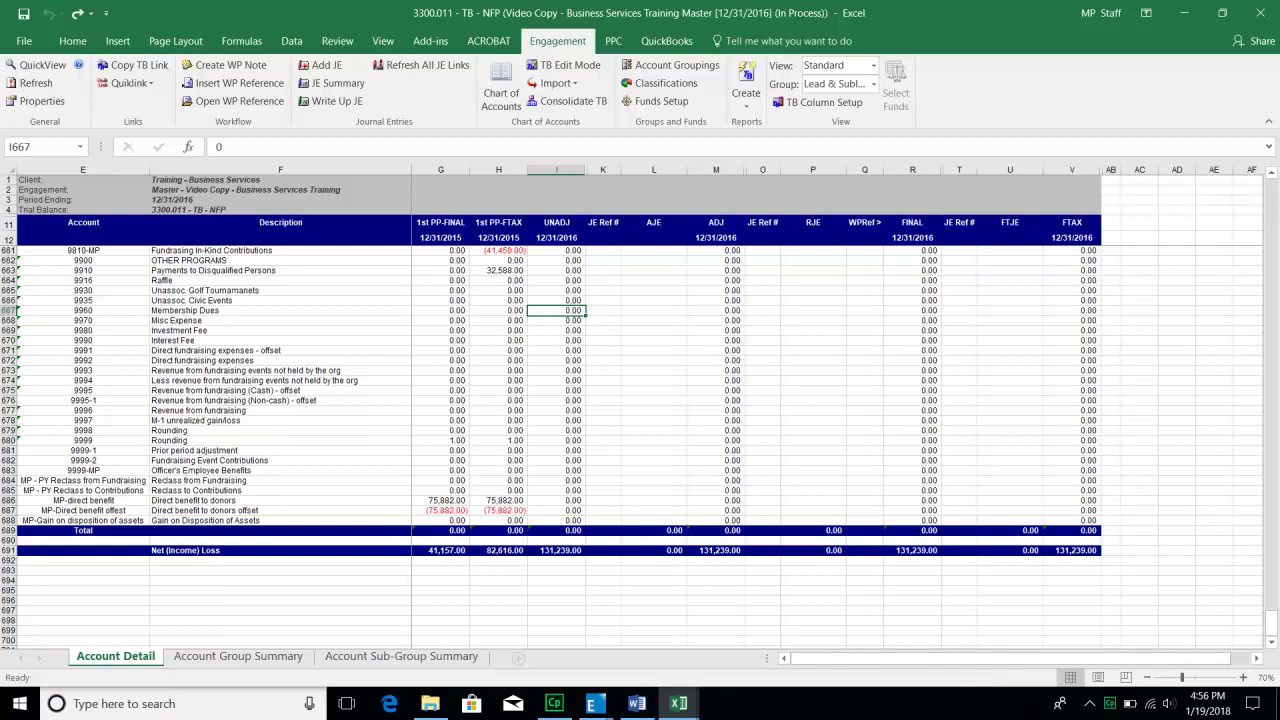
left_click(557, 361)
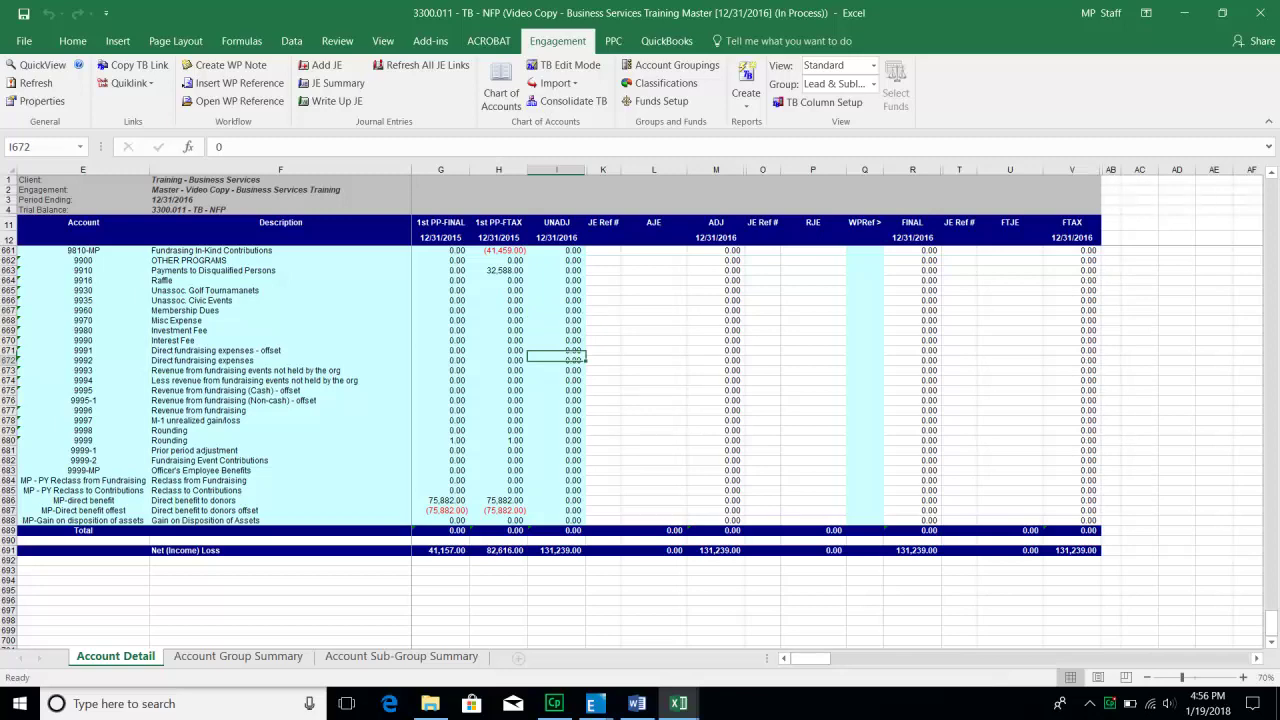
left_click(557, 351)
left_click(557, 460)
scroll(544, 390, "down", 2)
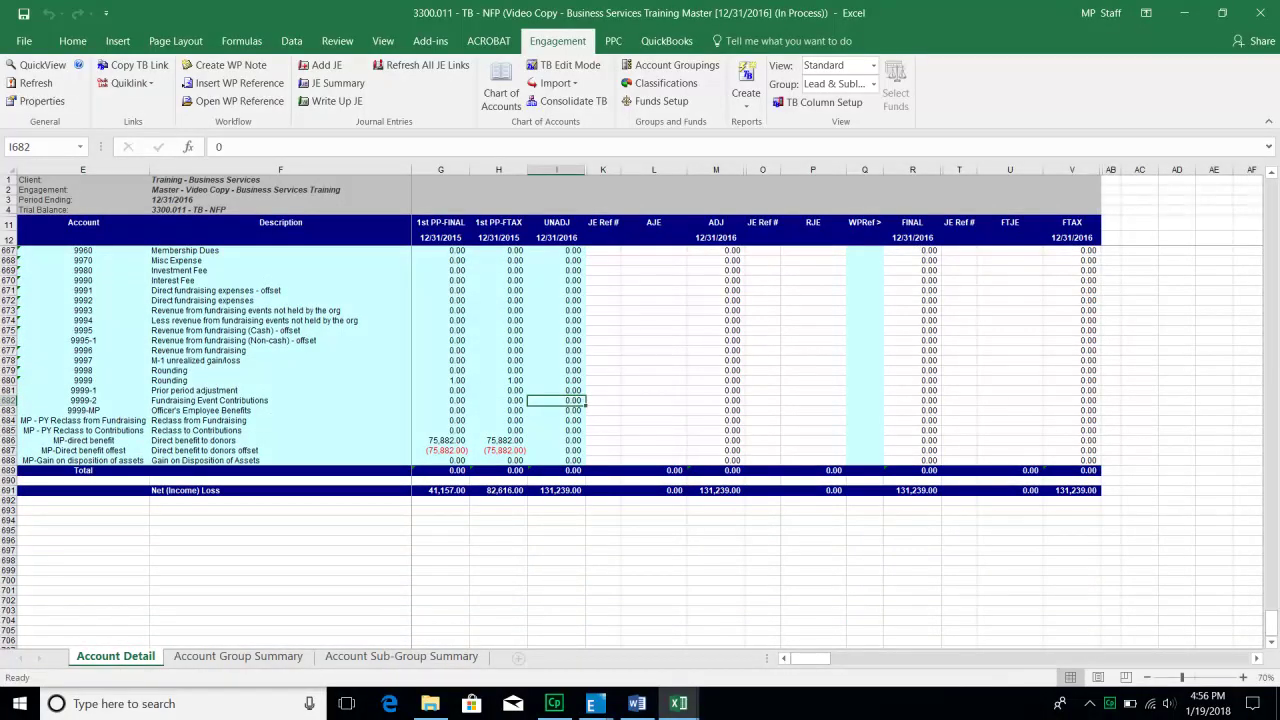
scroll(543, 386, "up", 2)
scroll(543, 386, "down", 3)
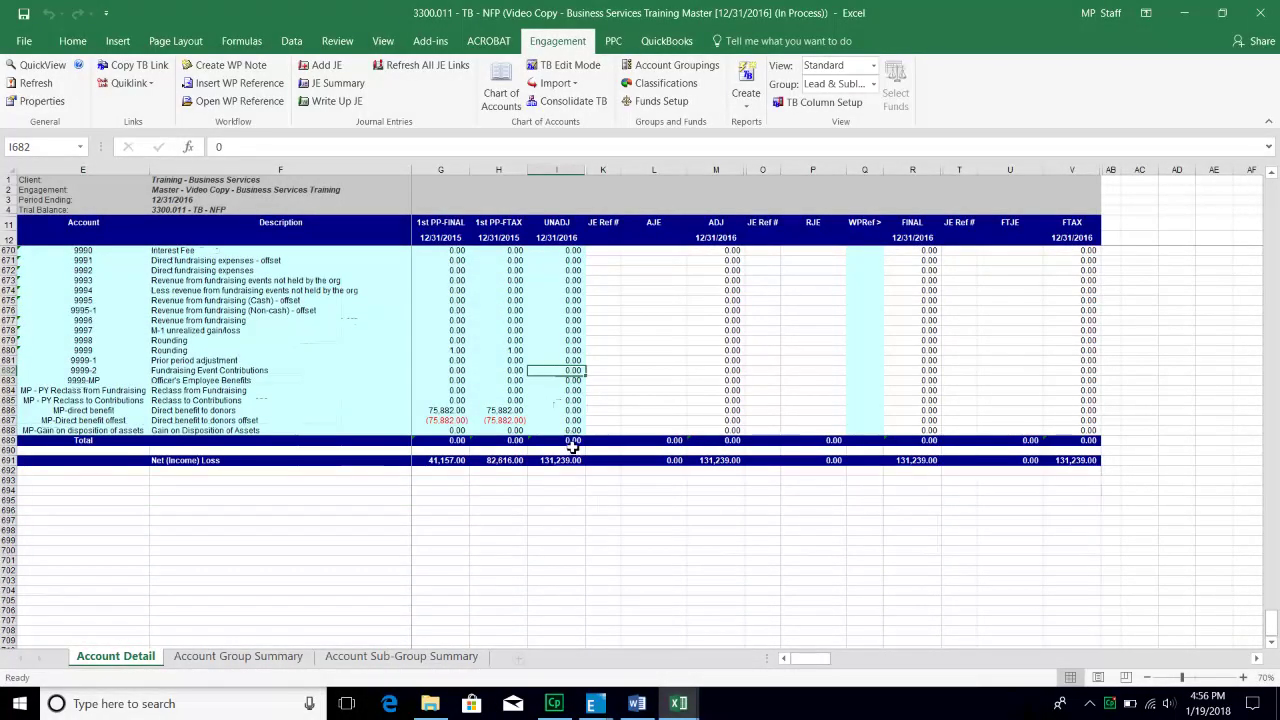
left_click(557, 441)
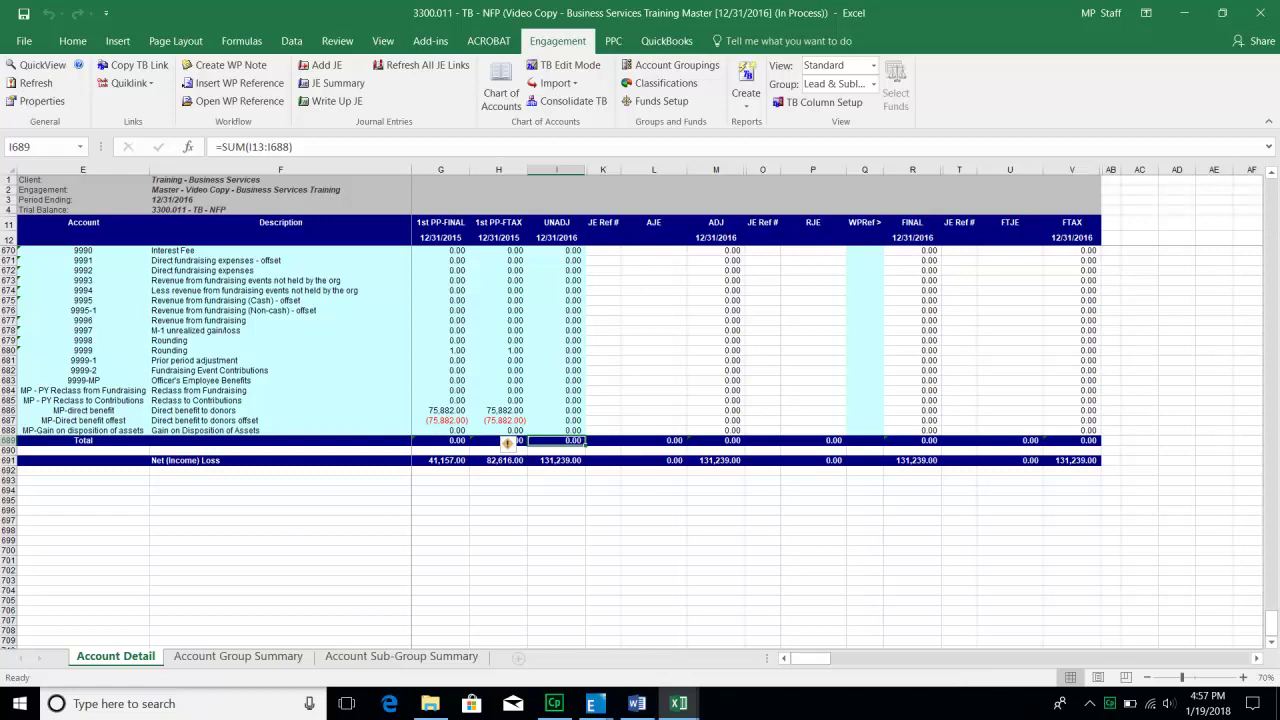
Remove the prior-year federal tax column (1st PP-FTAX) from the Standard view in the trial balance column setup.
left_click(498, 270)
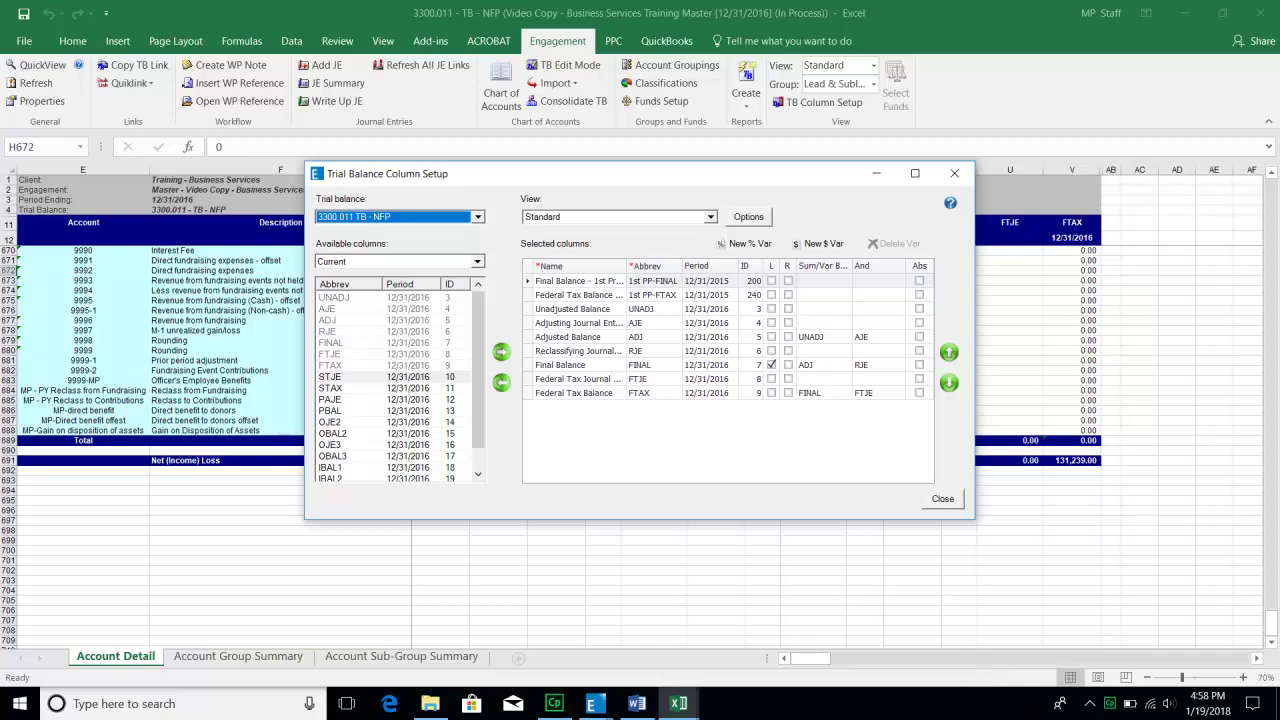
left_click(565, 295)
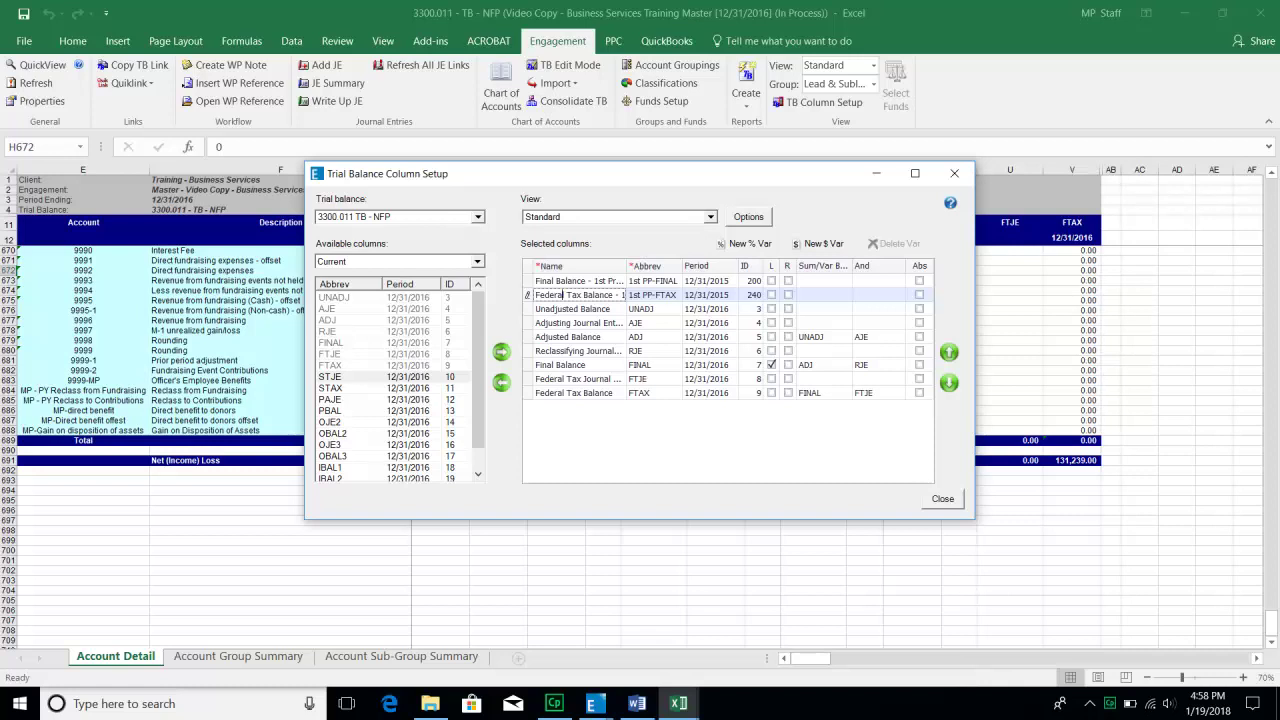
left_click(502, 383)
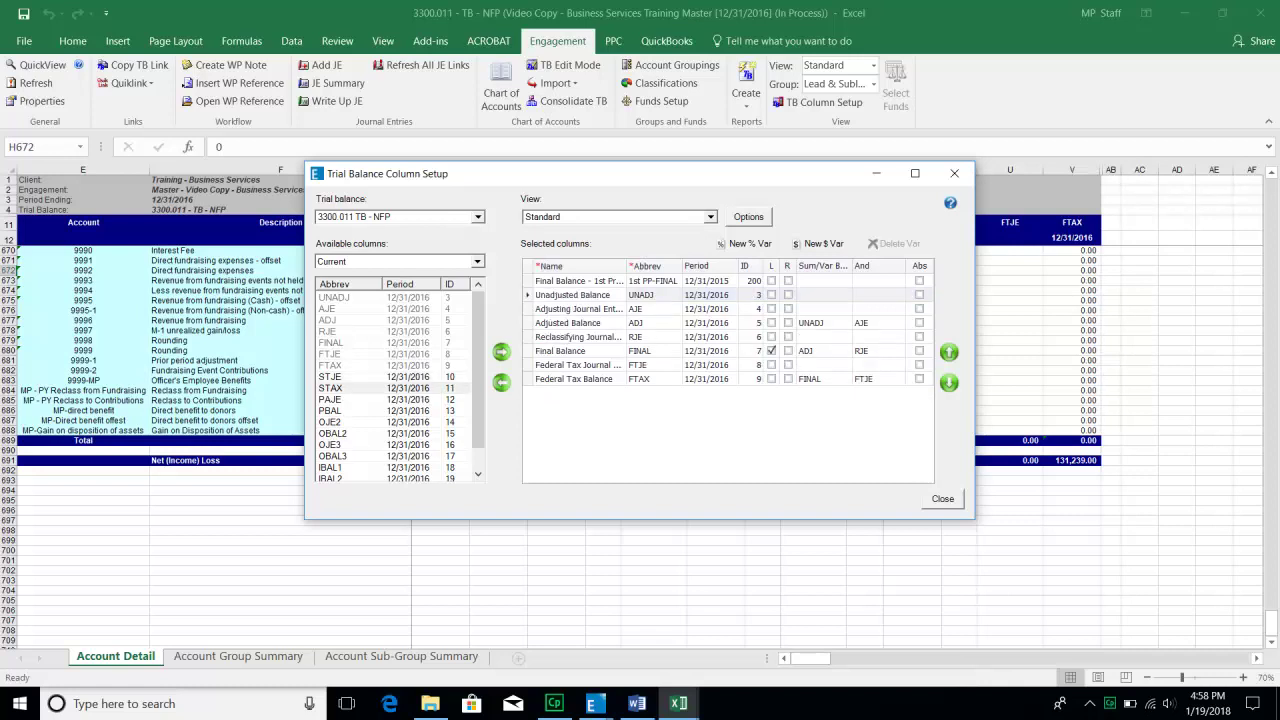
left_click(585, 295)
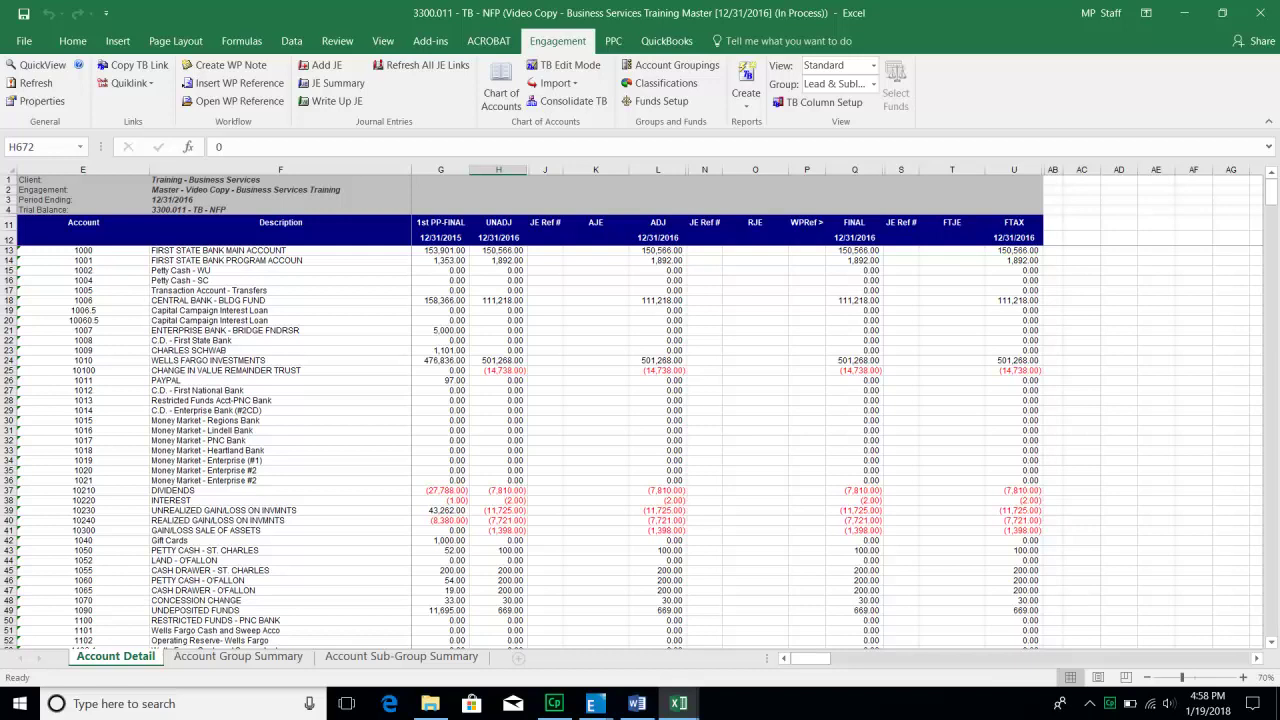
Open the chart of accounts, start a blank new account row and discard it without entering anything.
left_click(499, 271)
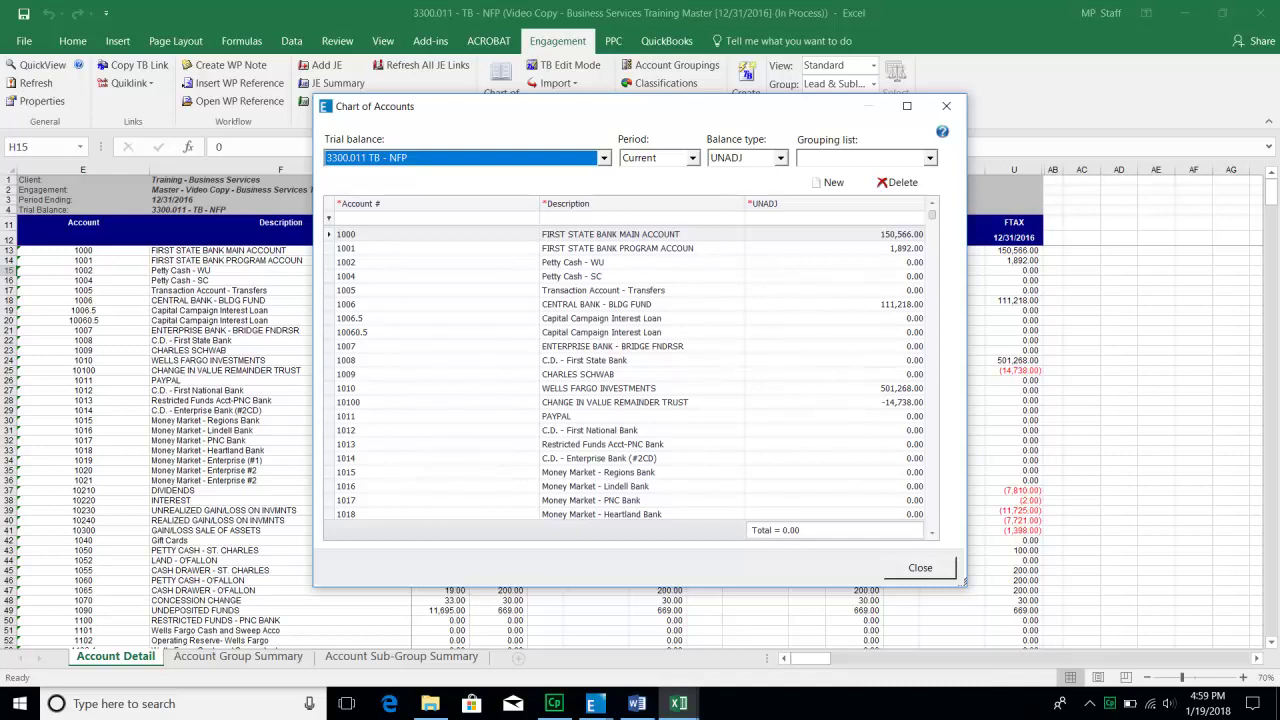
left_click(563, 332)
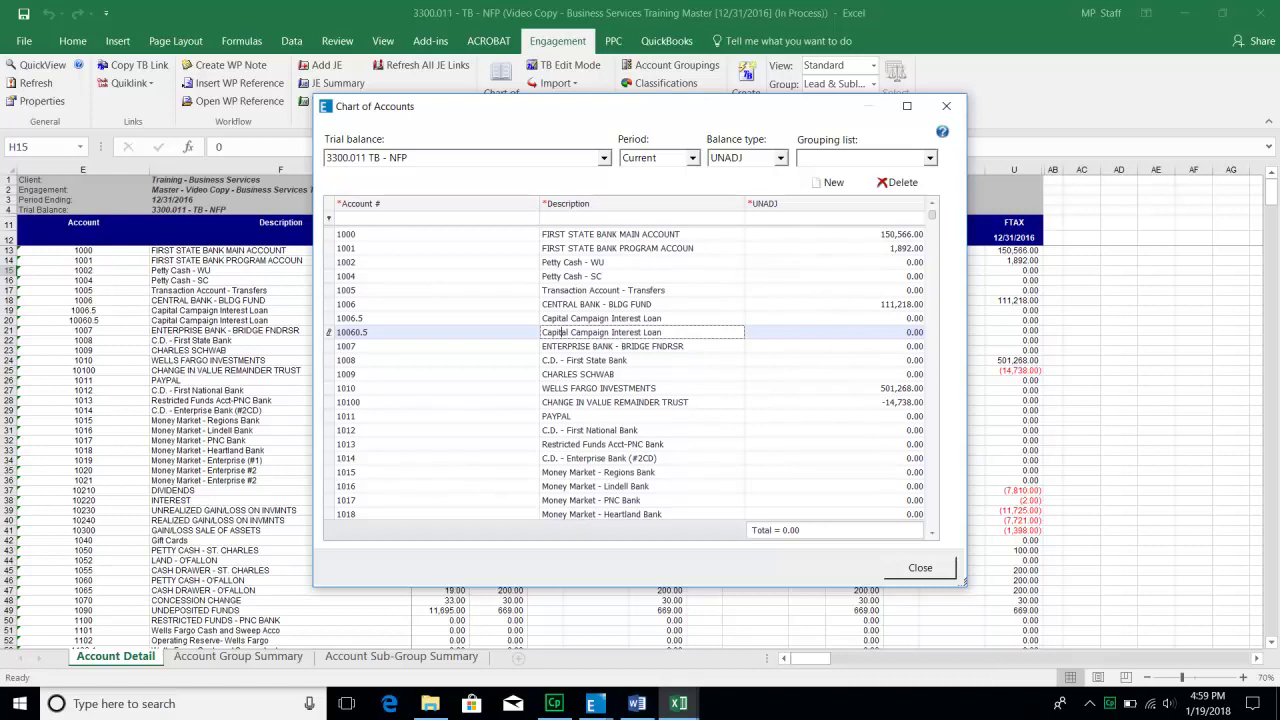
left_click(829, 183)
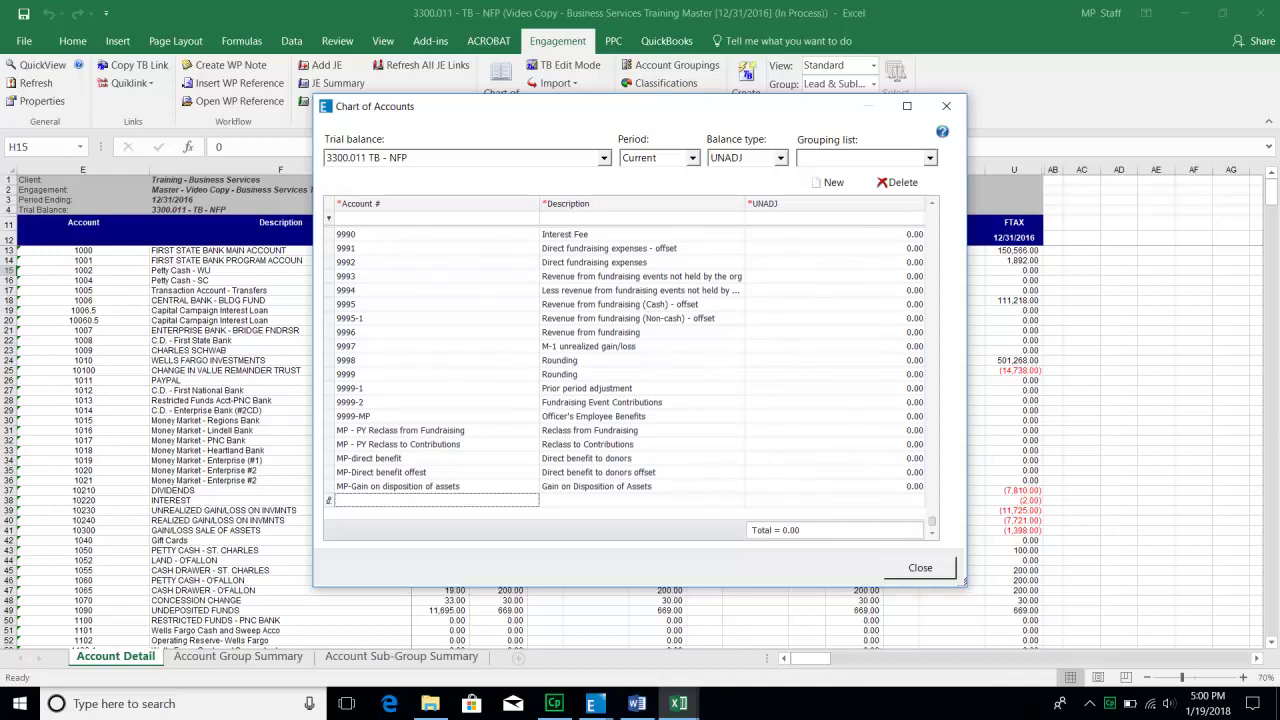
left_click(642, 500)
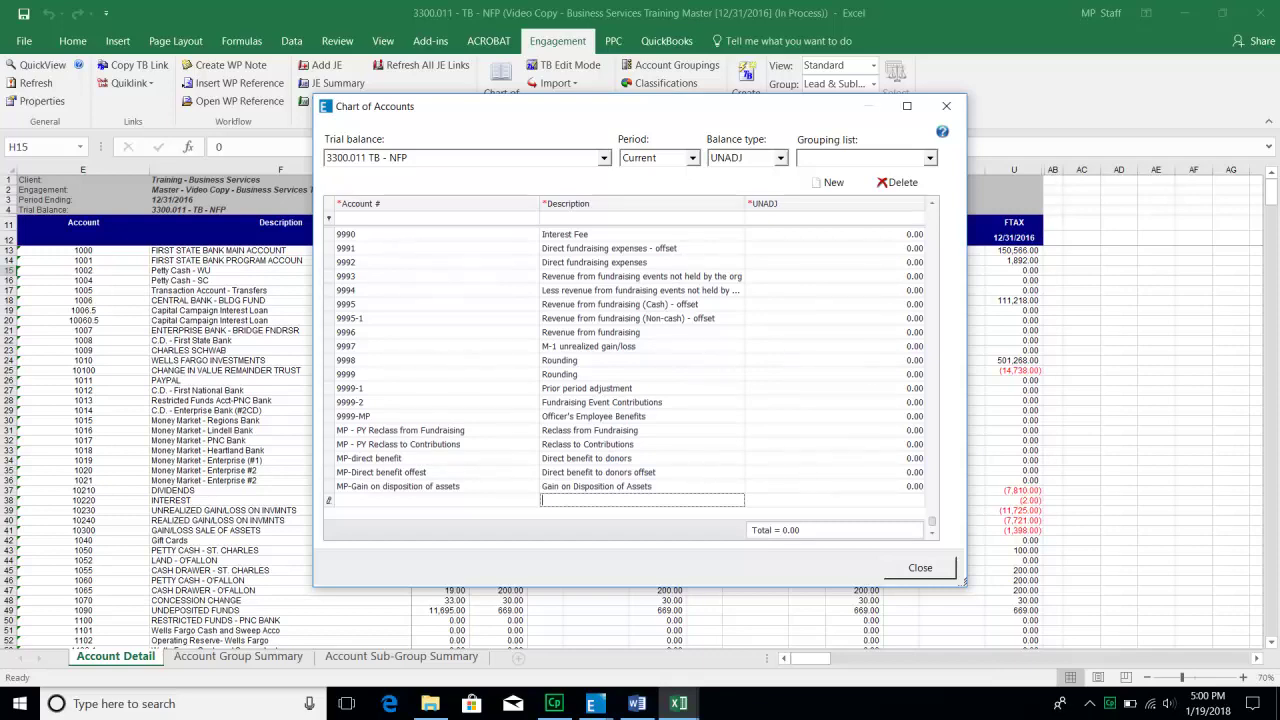
key("Escape")
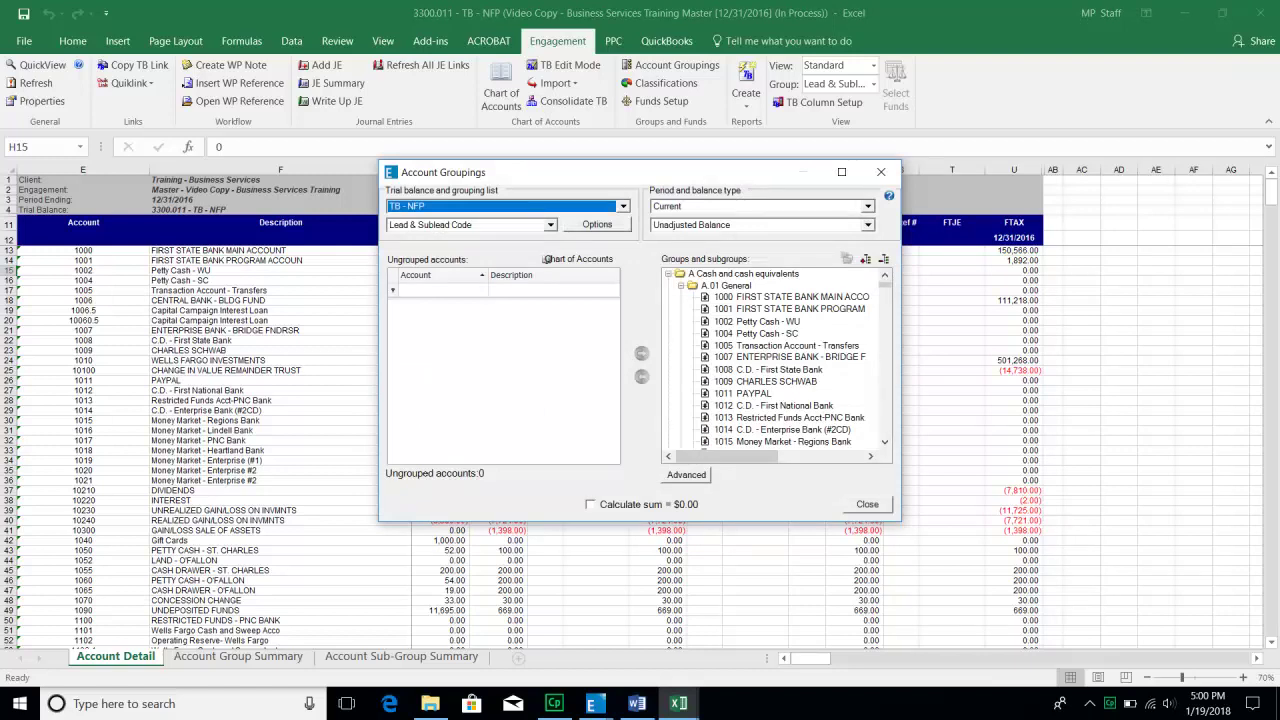
Review the Lead & Sublead groups in the account groupings, collapsing them from Cash through Investments, and close the dialog.
key("Escape")
left_click(681, 286)
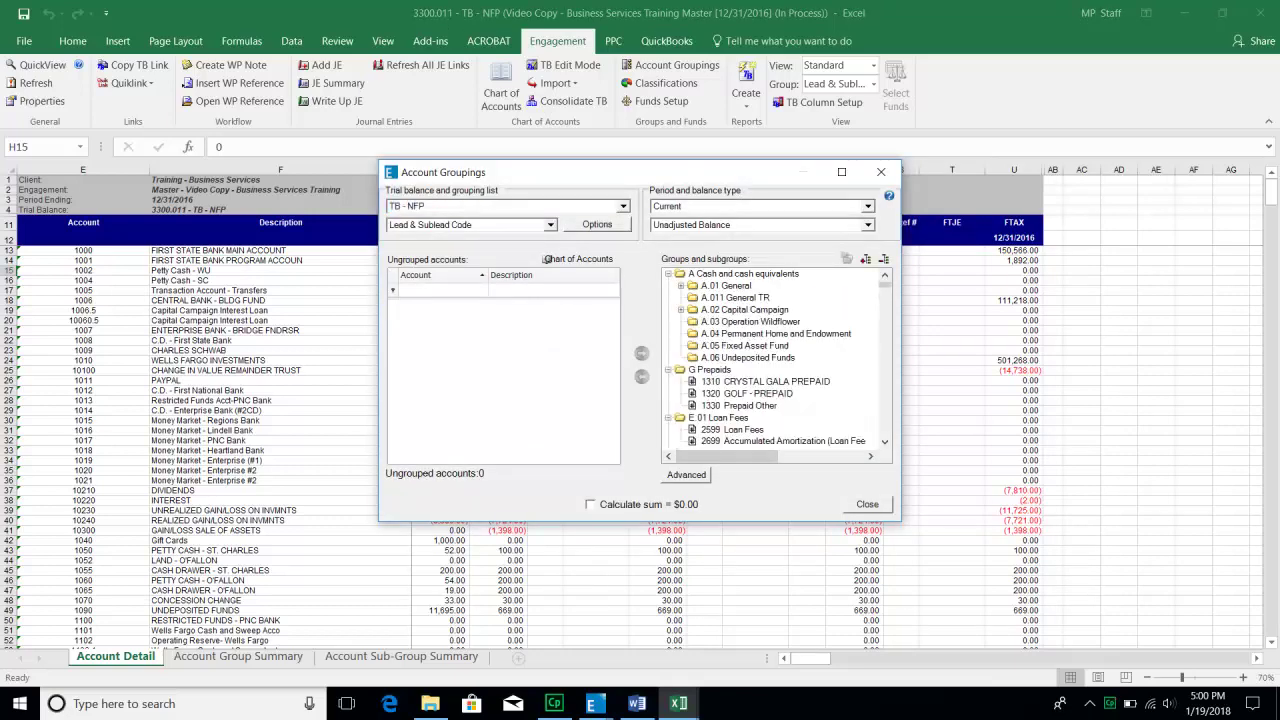
left_click(744, 274)
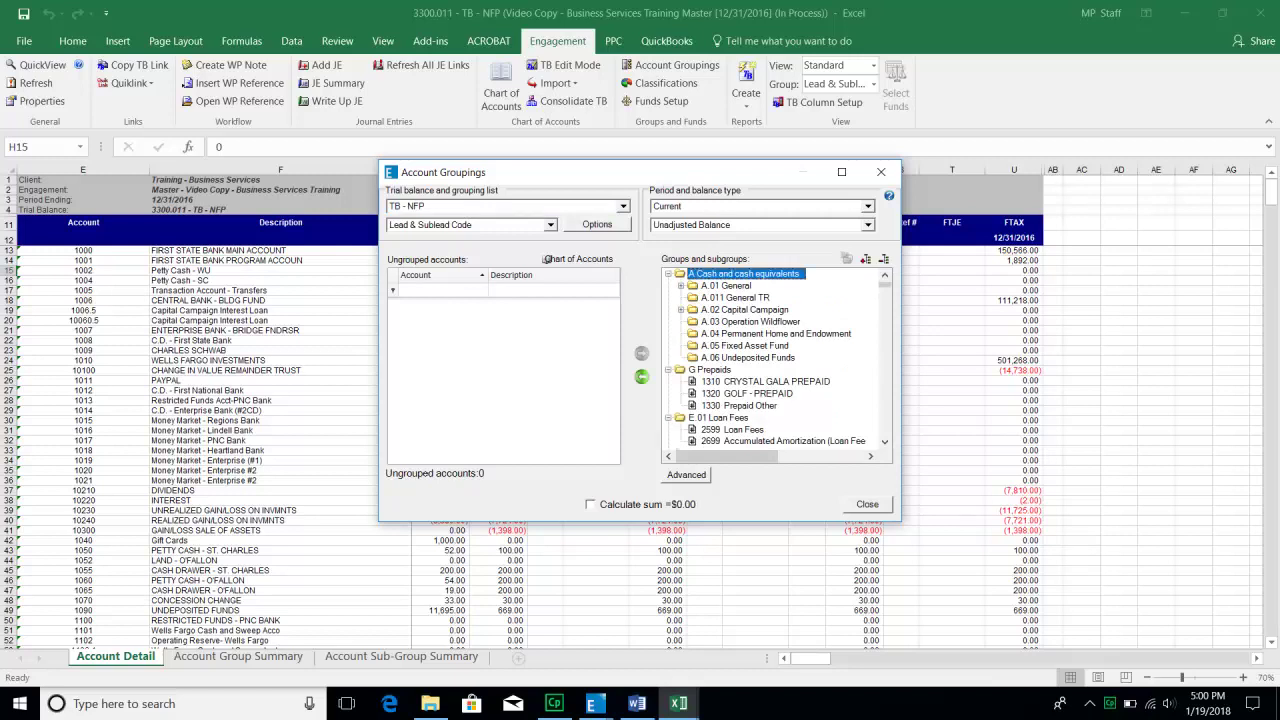
double_click(711, 370)
double_click(718, 382)
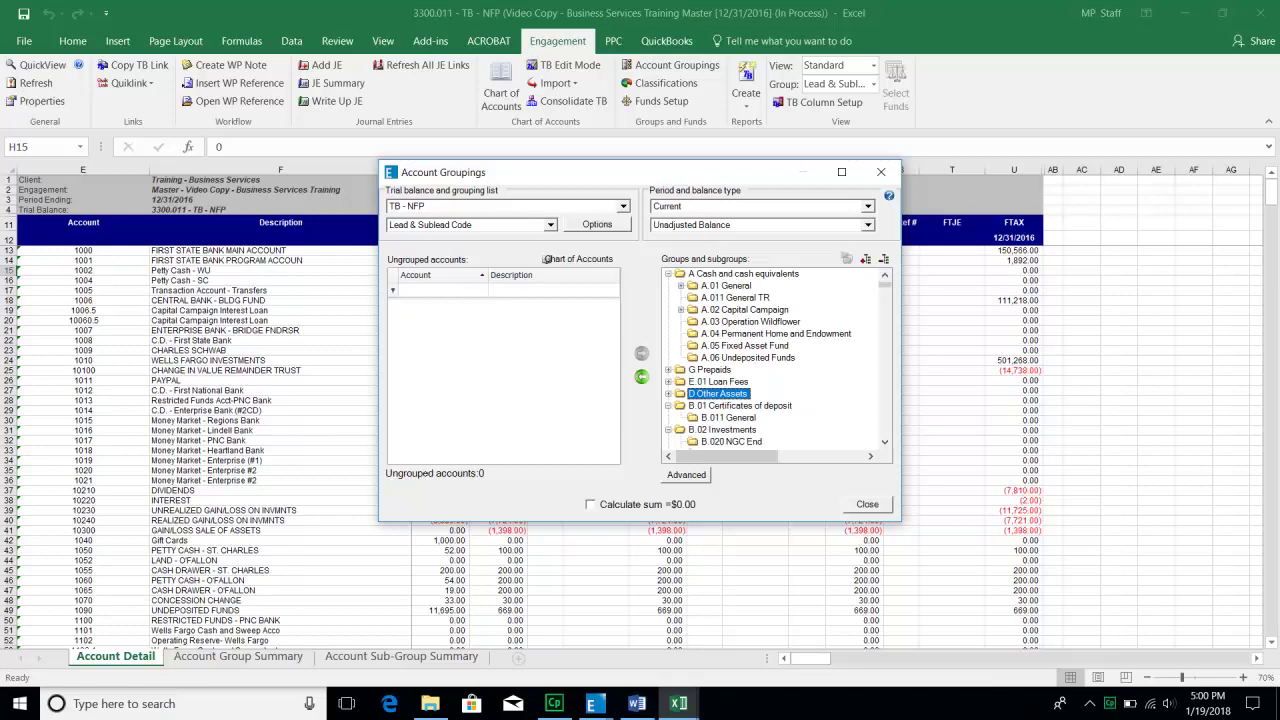
left_click(668, 406)
key("Down")
key("Left")
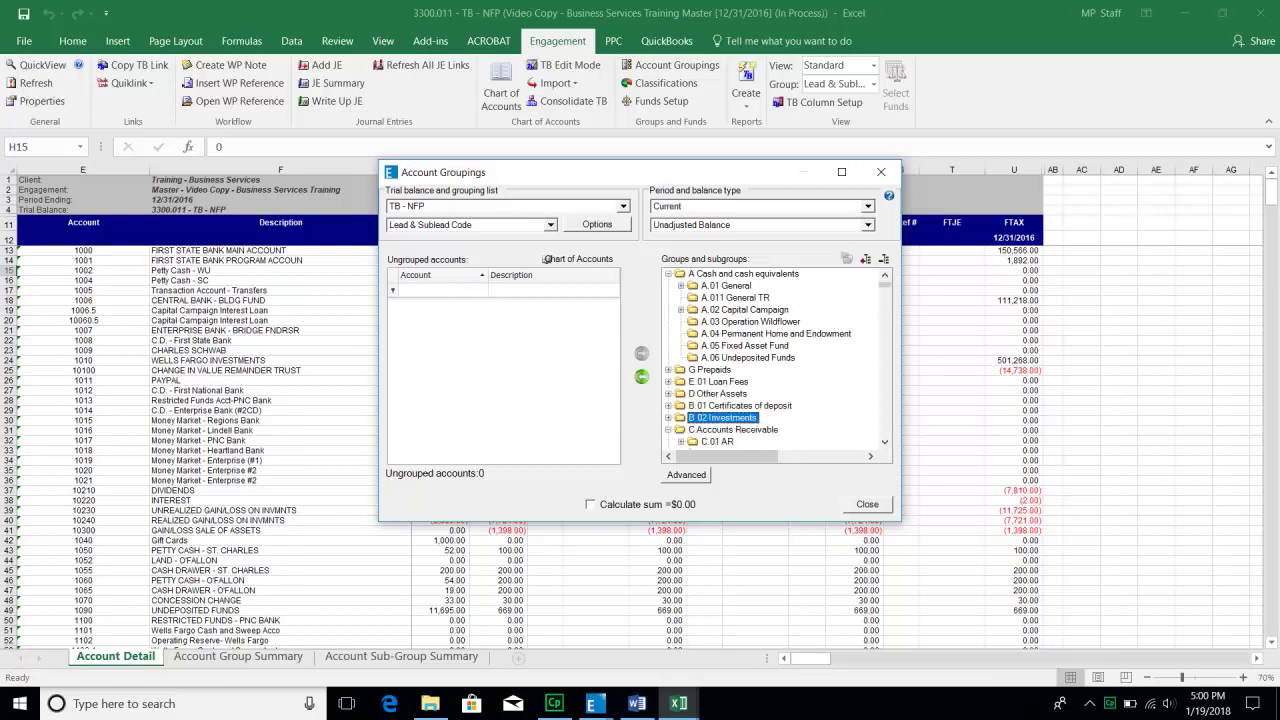
scroll(732, 412, "down", 2)
left_click(717, 369)
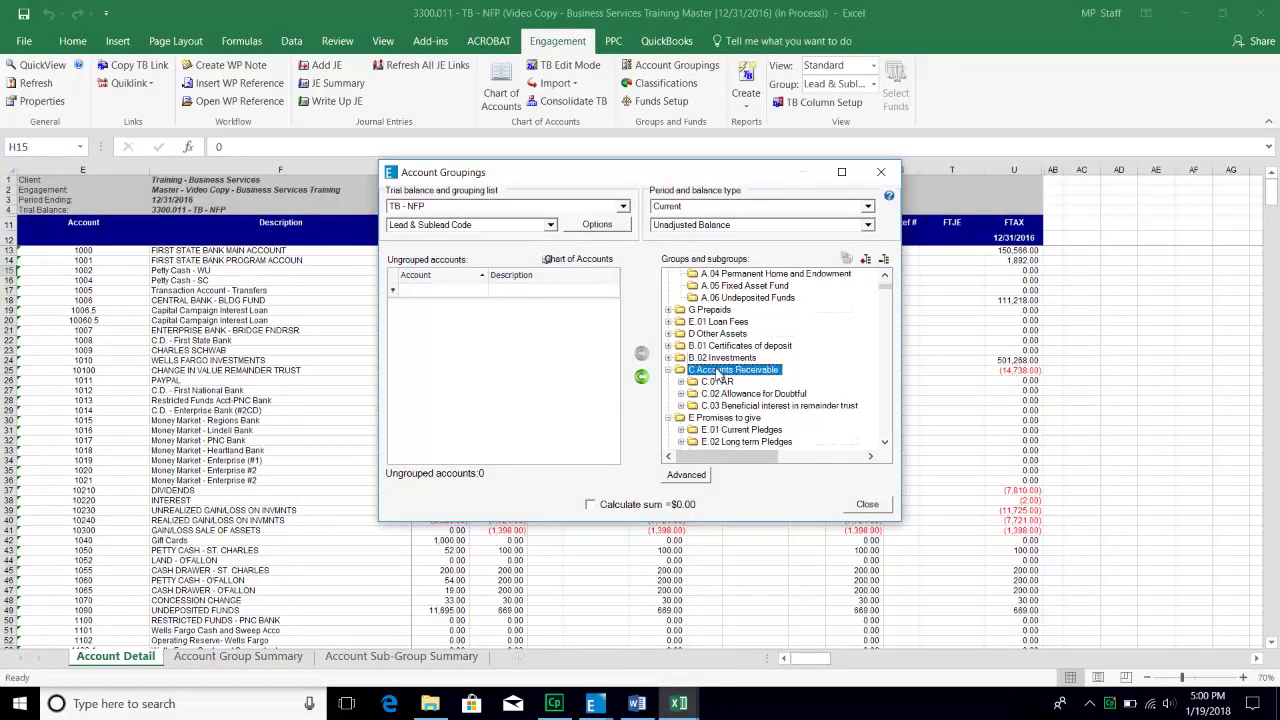
scroll(717, 370, "down", 2)
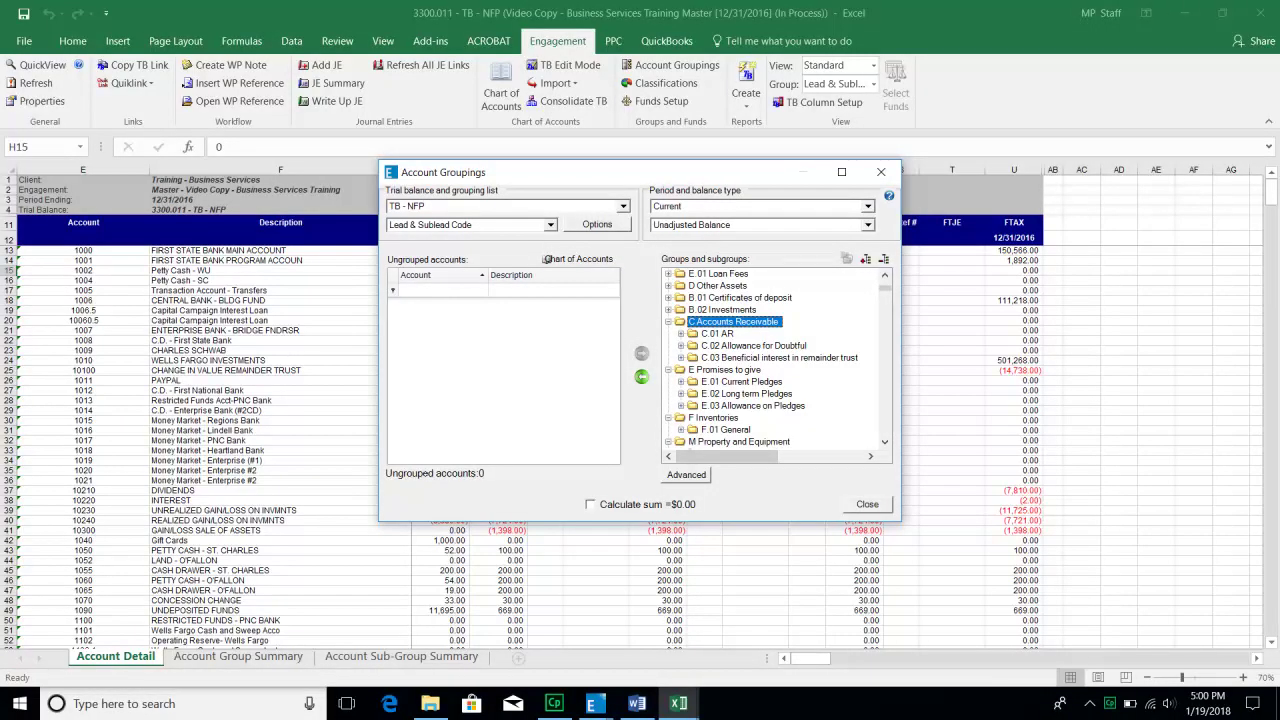
key("Escape")
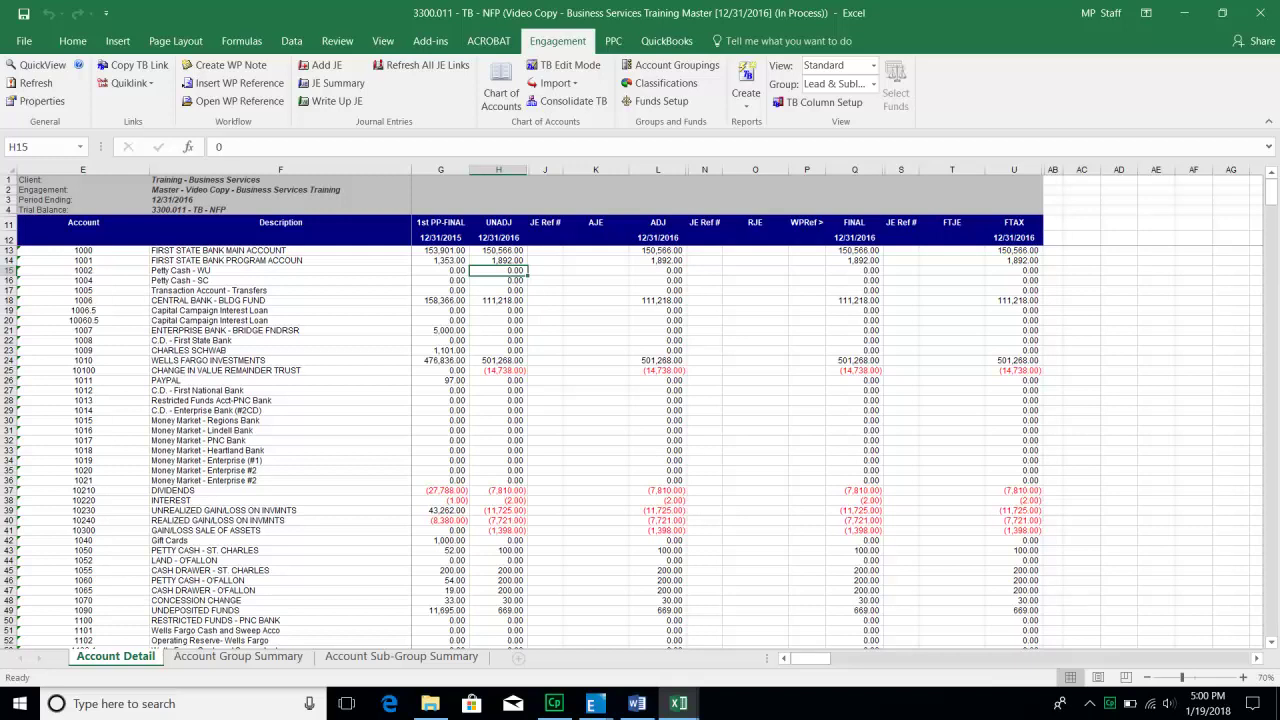
left_click(658, 341)
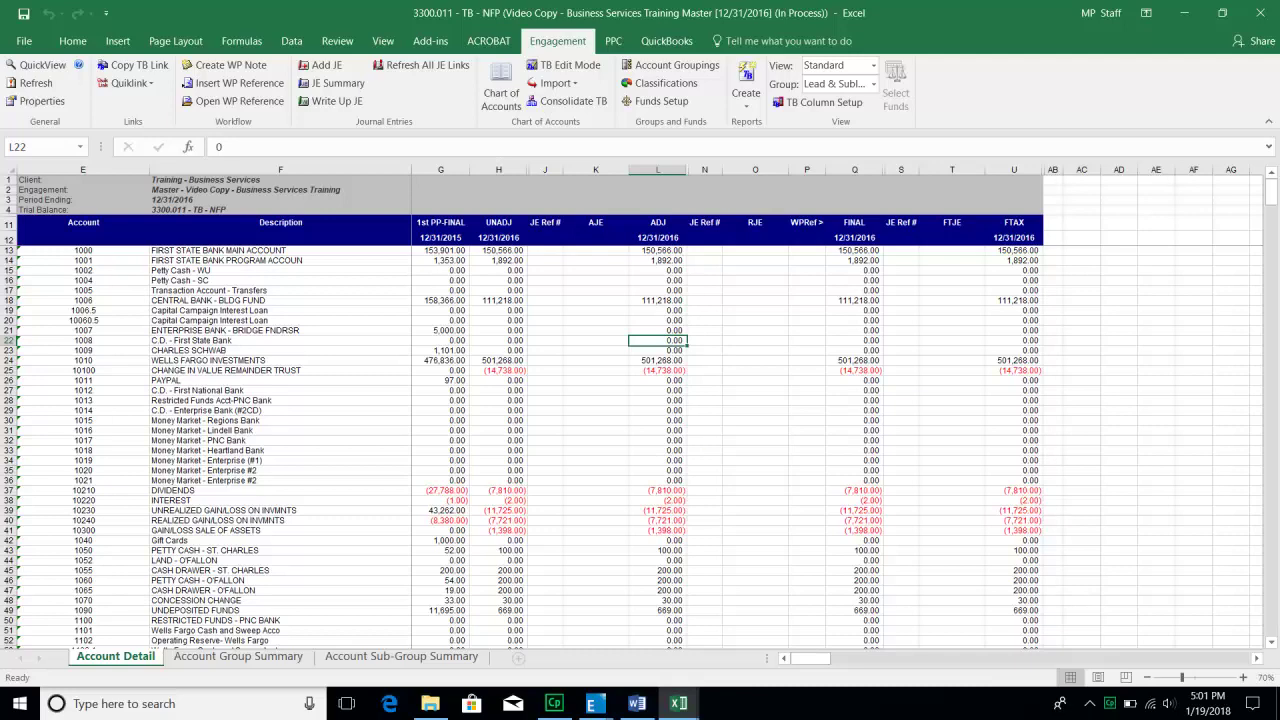
Minimize the trial balance, open the 3100.01 TB Report from Engagement, and inspect its UNADJ column and Trial Balance header.
left_click(1184, 13)
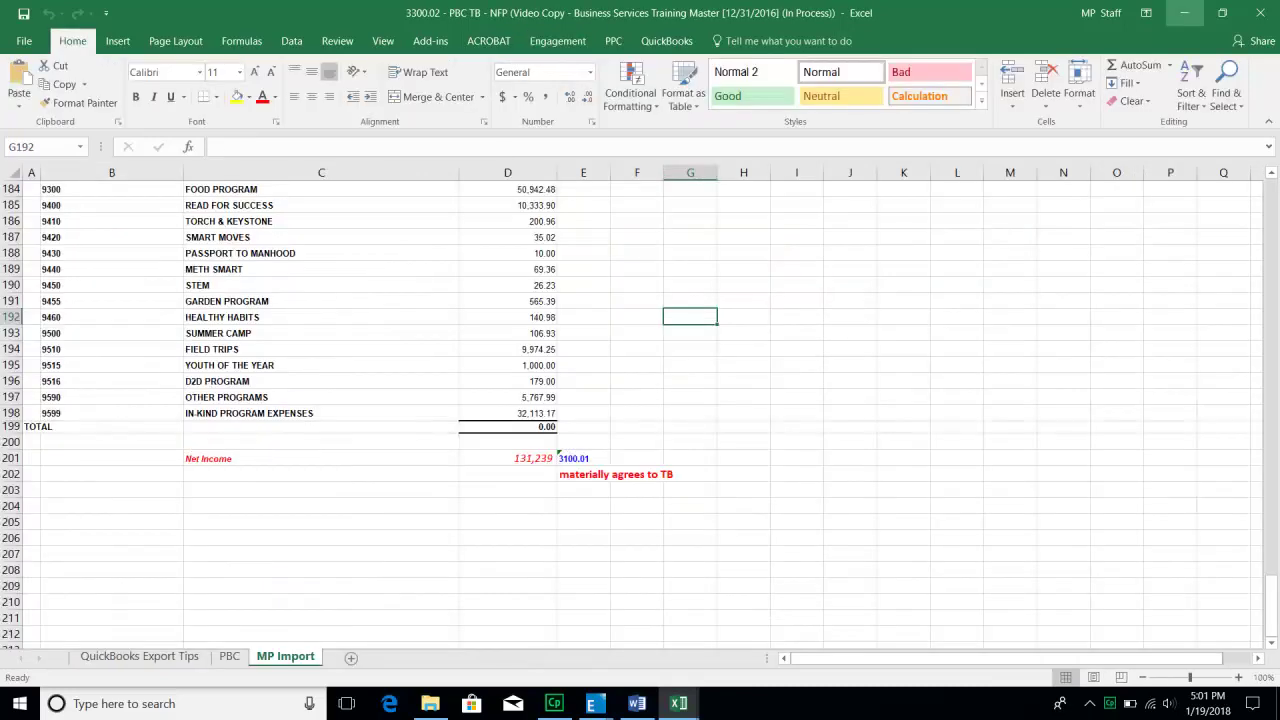
left_click(679, 703)
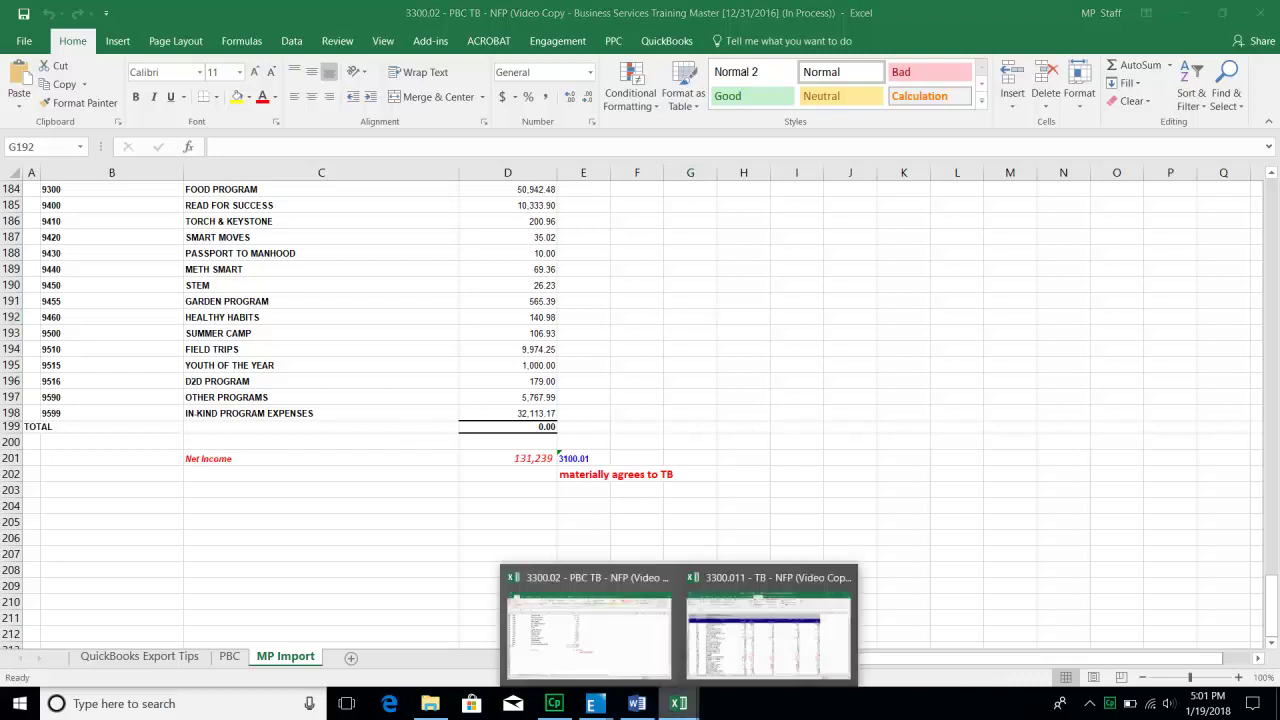
left_click(596, 703)
left_click(684, 634)
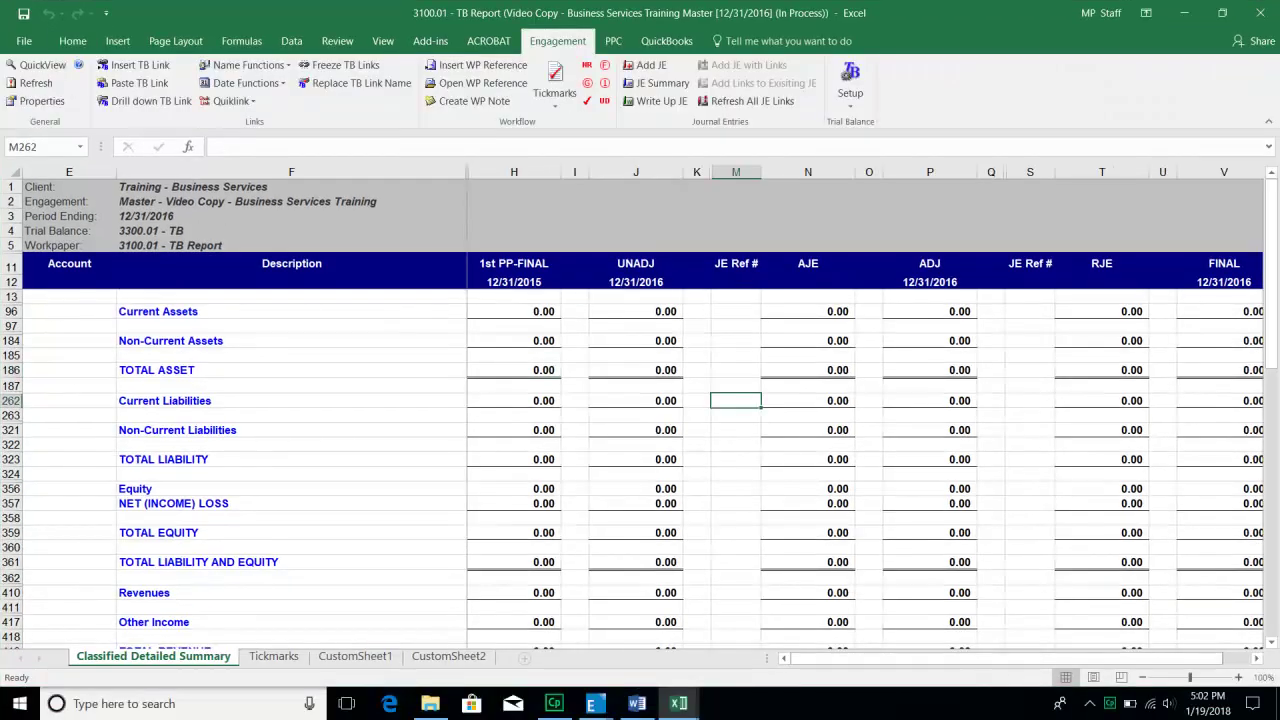
left_click(636, 341)
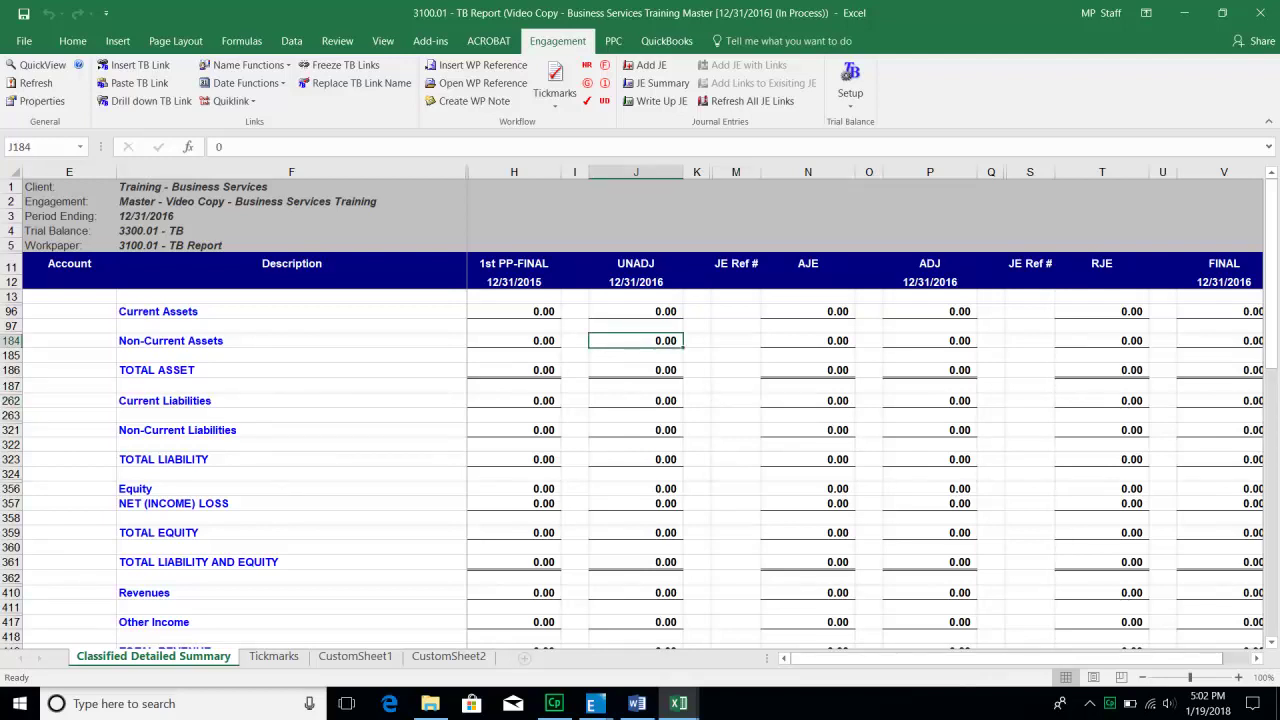
left_click(291, 231)
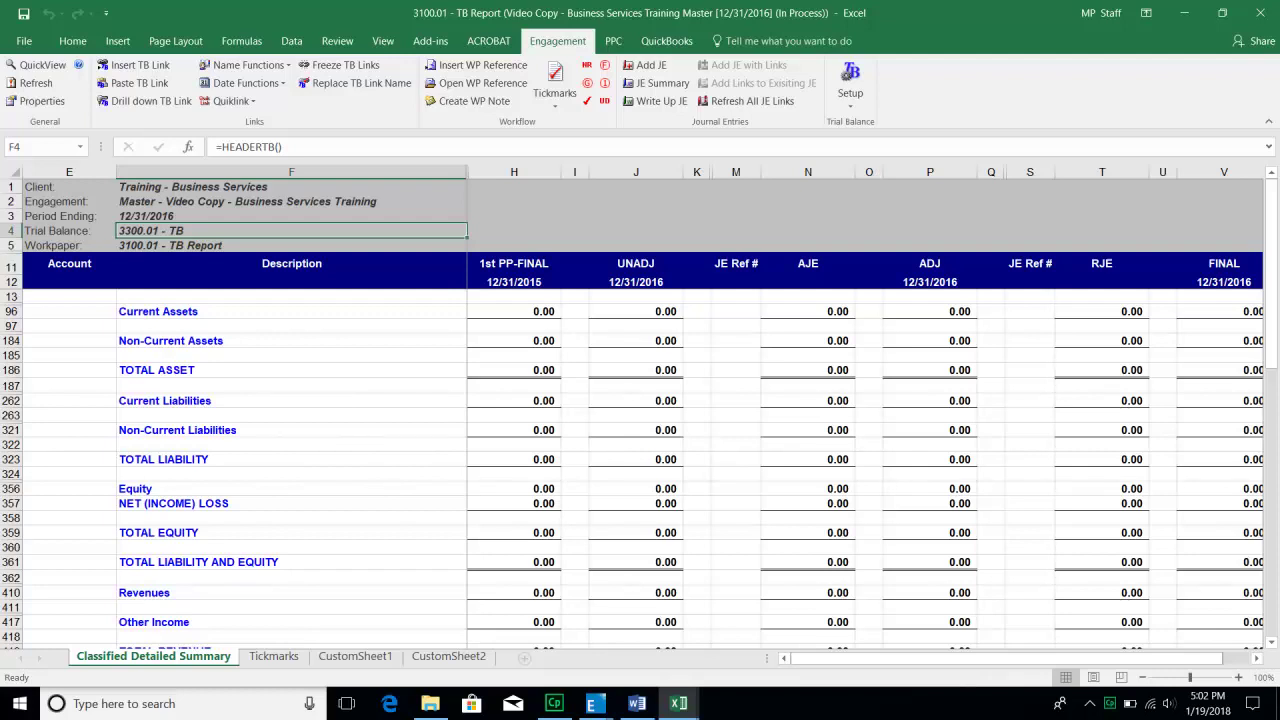
Start a new trial balance report from the open workpaper, as a classified Detail report including current and future groups.
left_click(736, 341)
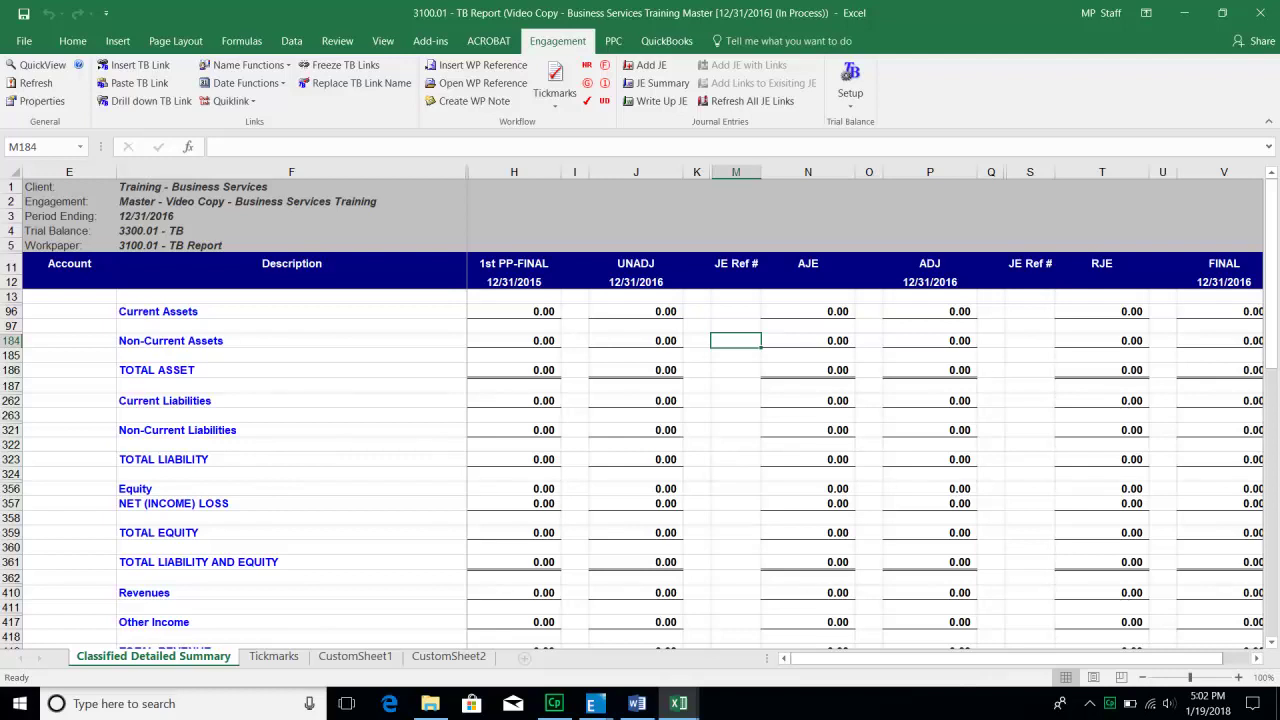
left_click(636, 356)
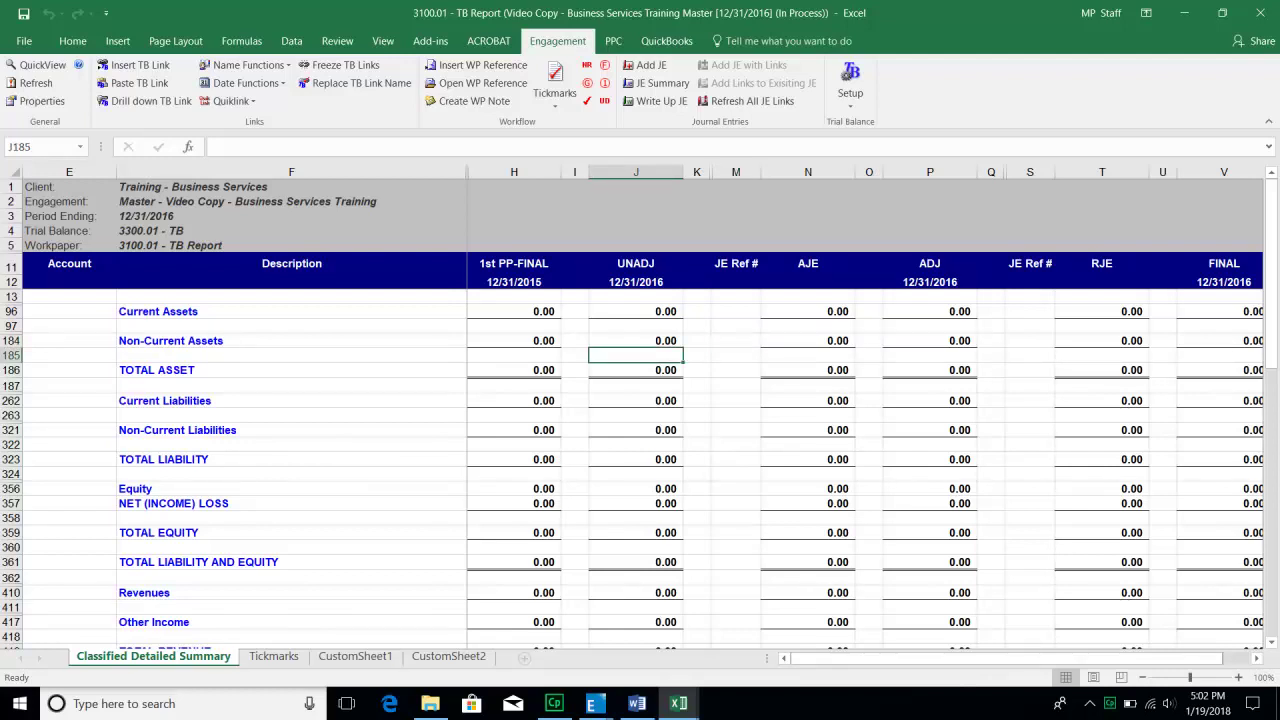
left_click(850, 84)
mouse_move(875, 265)
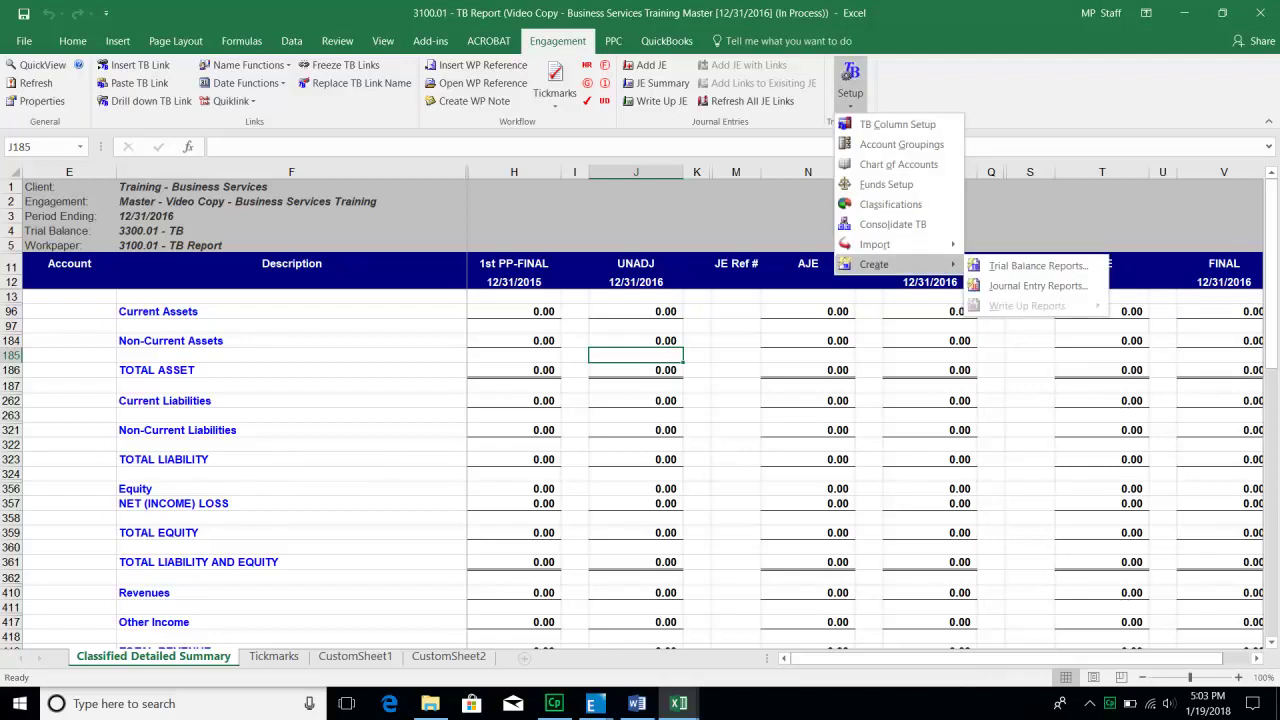
left_click(1037, 265)
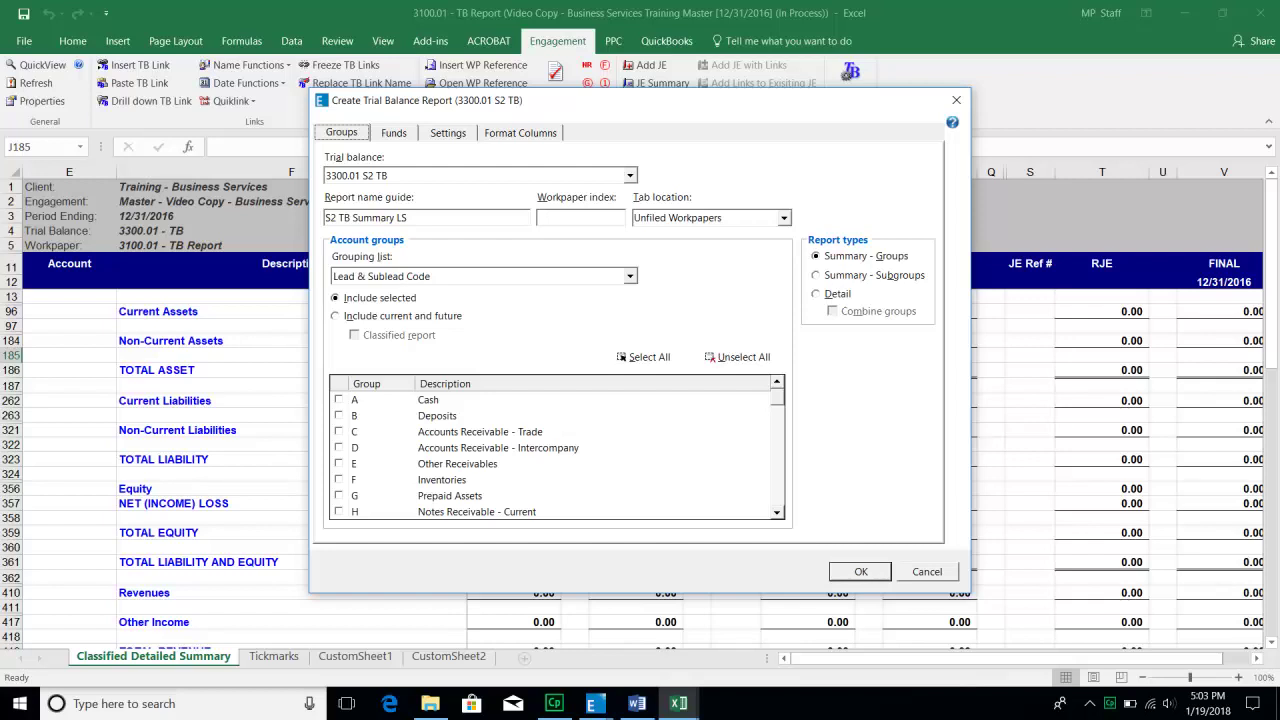
left_click(336, 316)
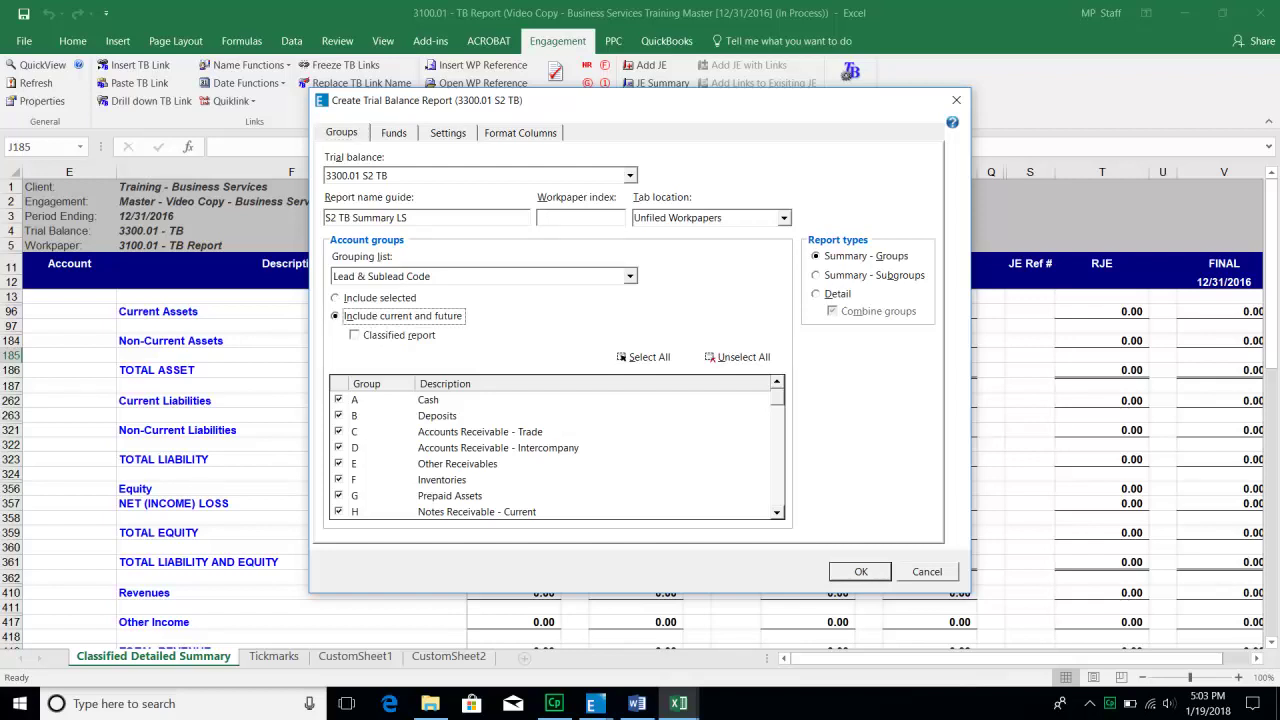
left_click(355, 335)
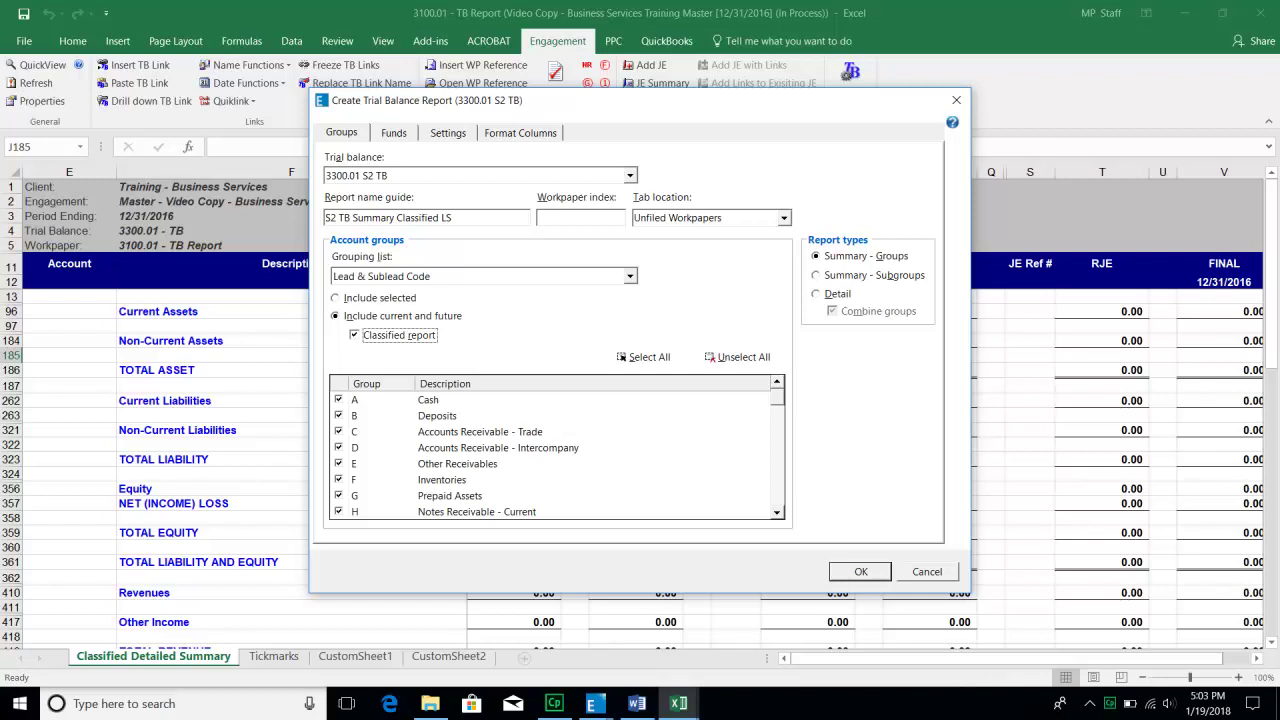
left_click(816, 294)
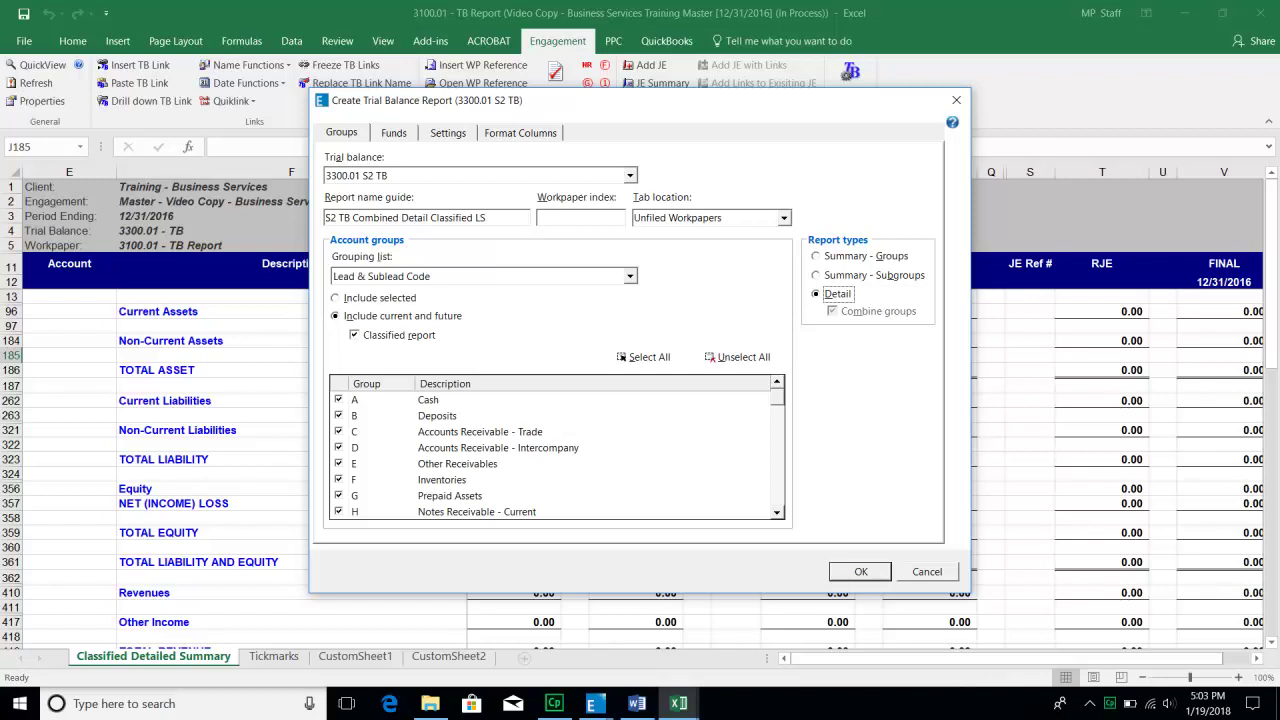
Base the report on the 3300.011 TB - NFP trial balance and make it a classified report including current and future groups.
left_click(630, 176)
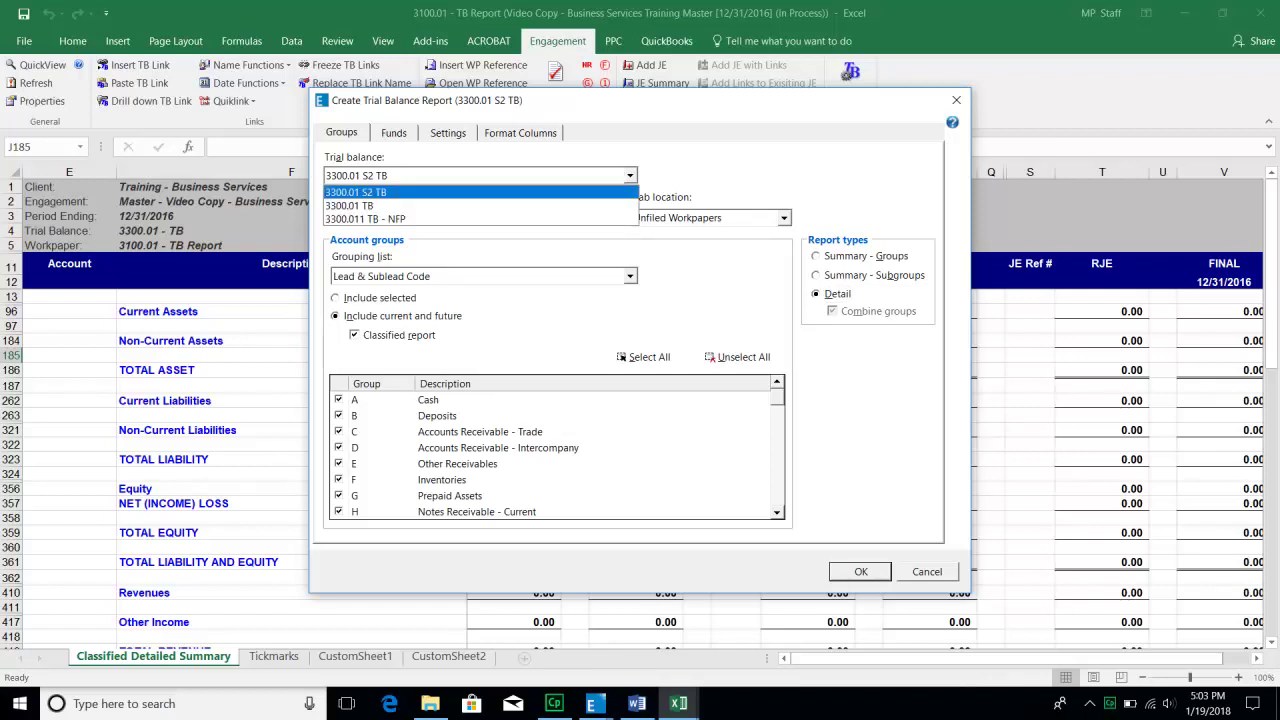
left_click(366, 219)
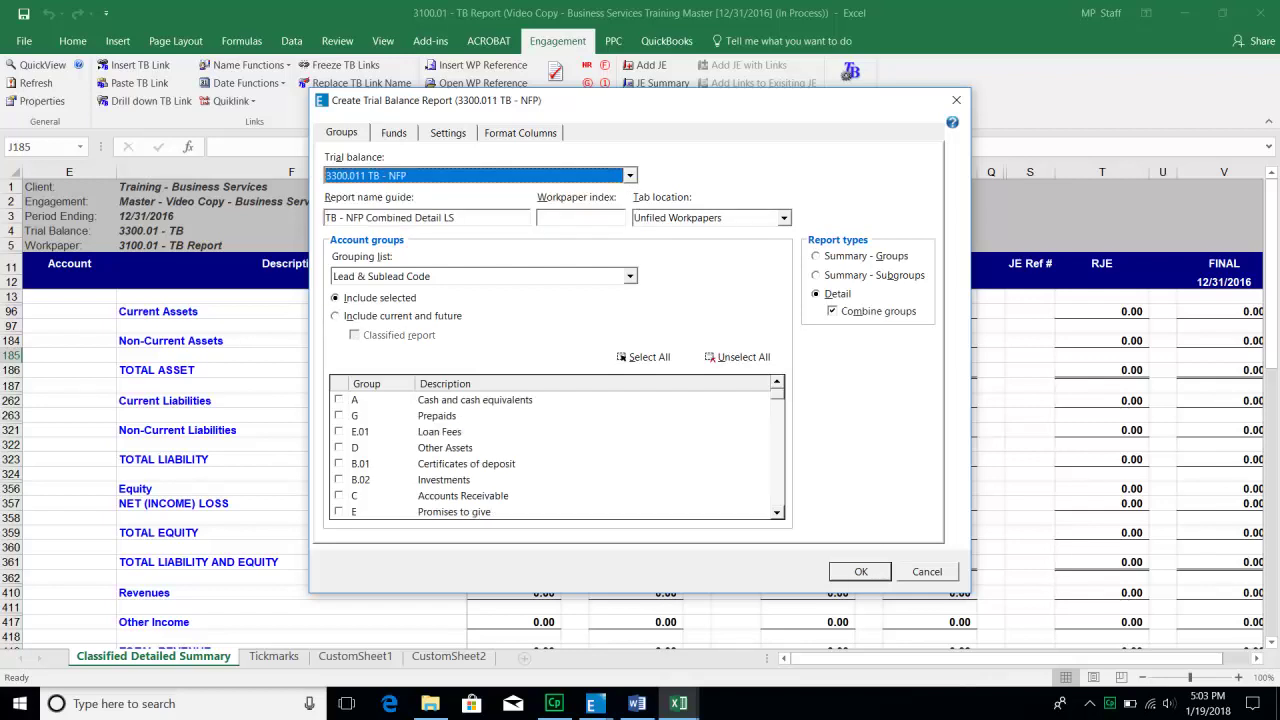
left_click(336, 316)
left_click(355, 335)
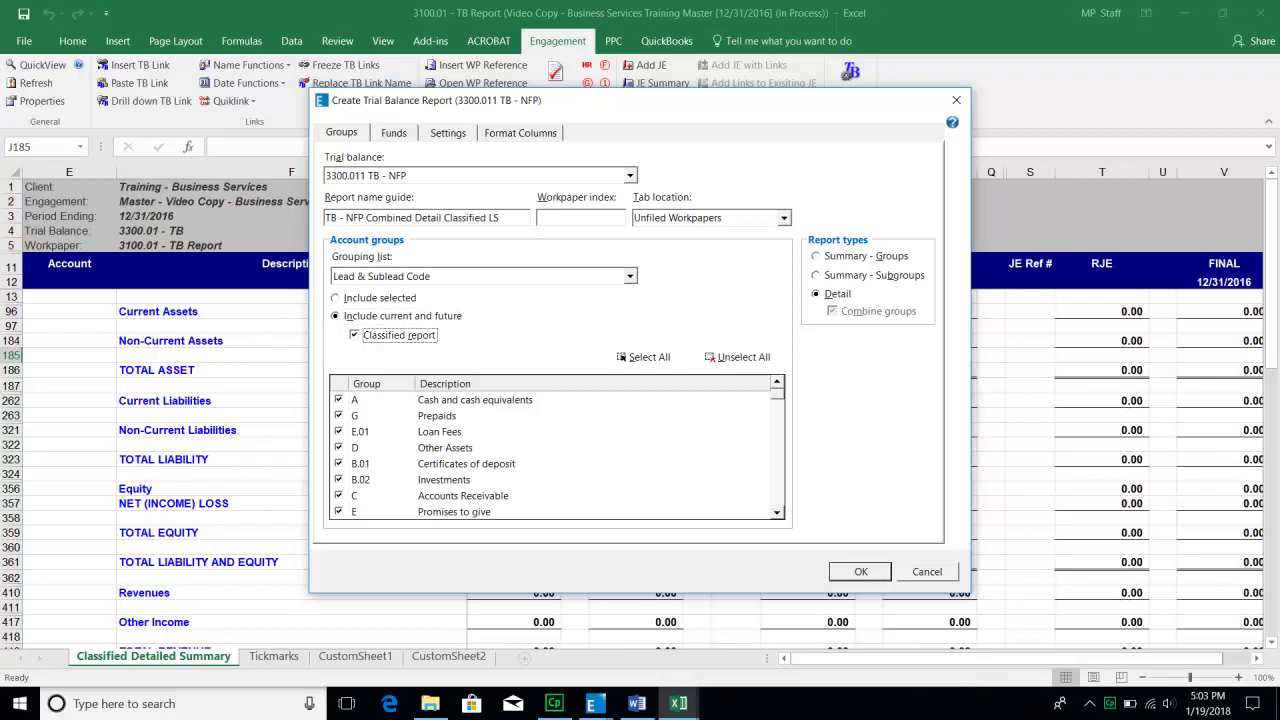
File the report under 3100 Trial Balance Report with index 3100.011, keep the Lead & Sublead Code grouping, and create it.
left_click(784, 218)
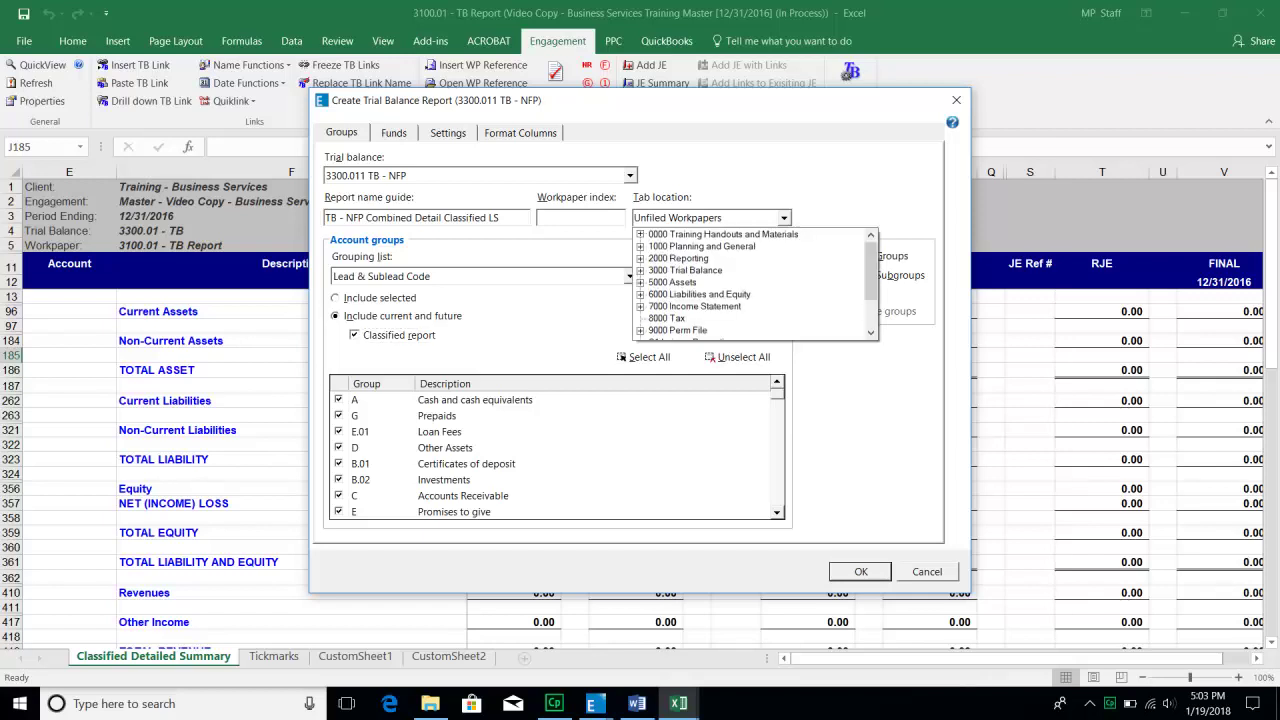
left_click(640, 270)
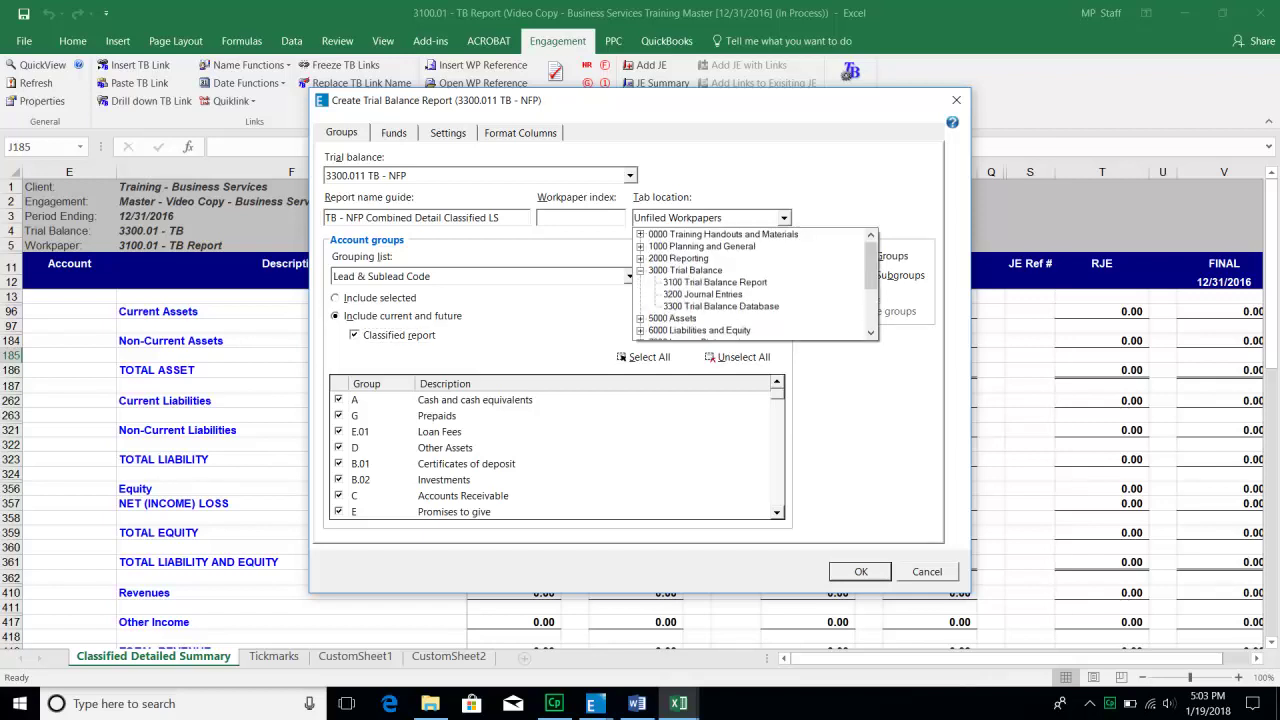
left_click(715, 282)
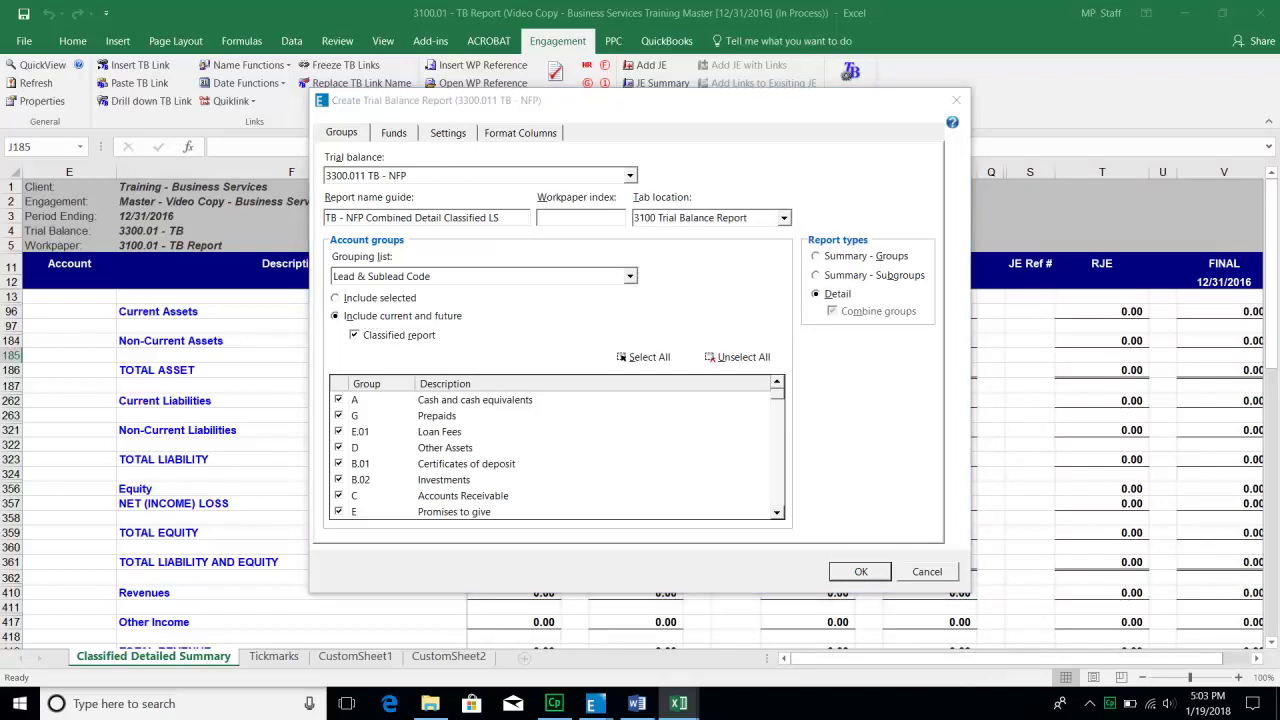
type("3100.011")
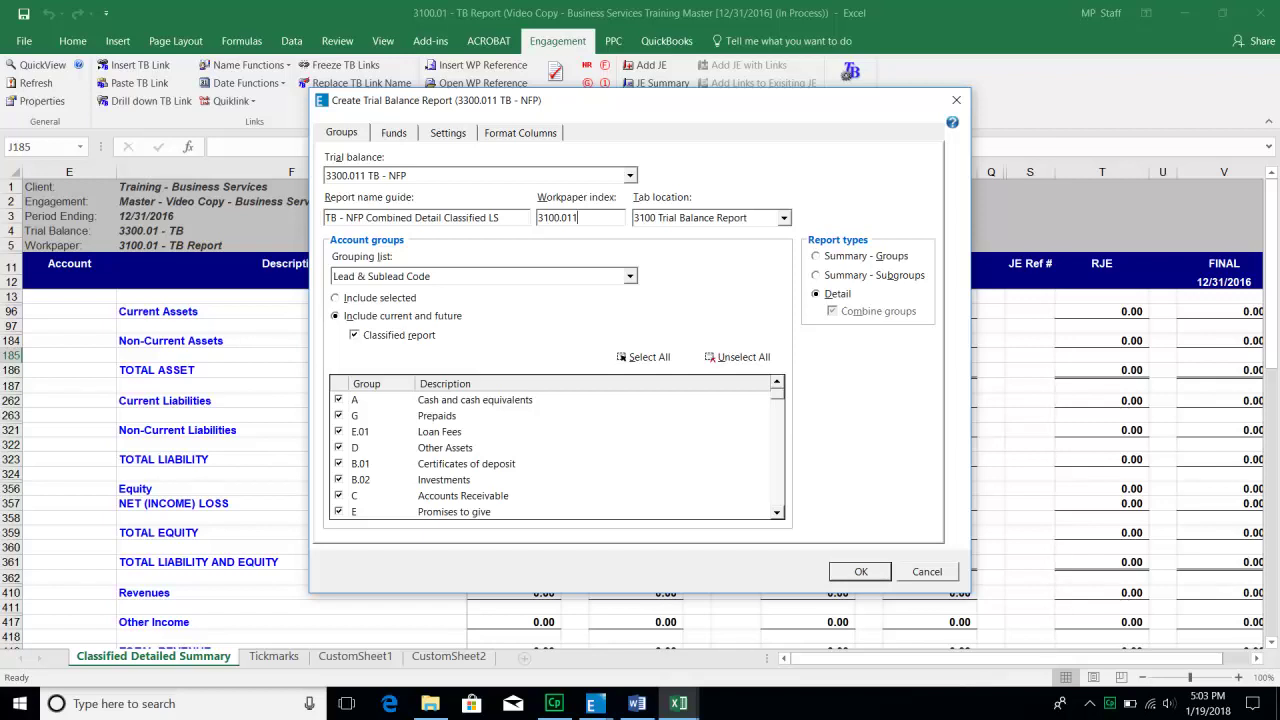
left_click(630, 276)
left_click(381, 293)
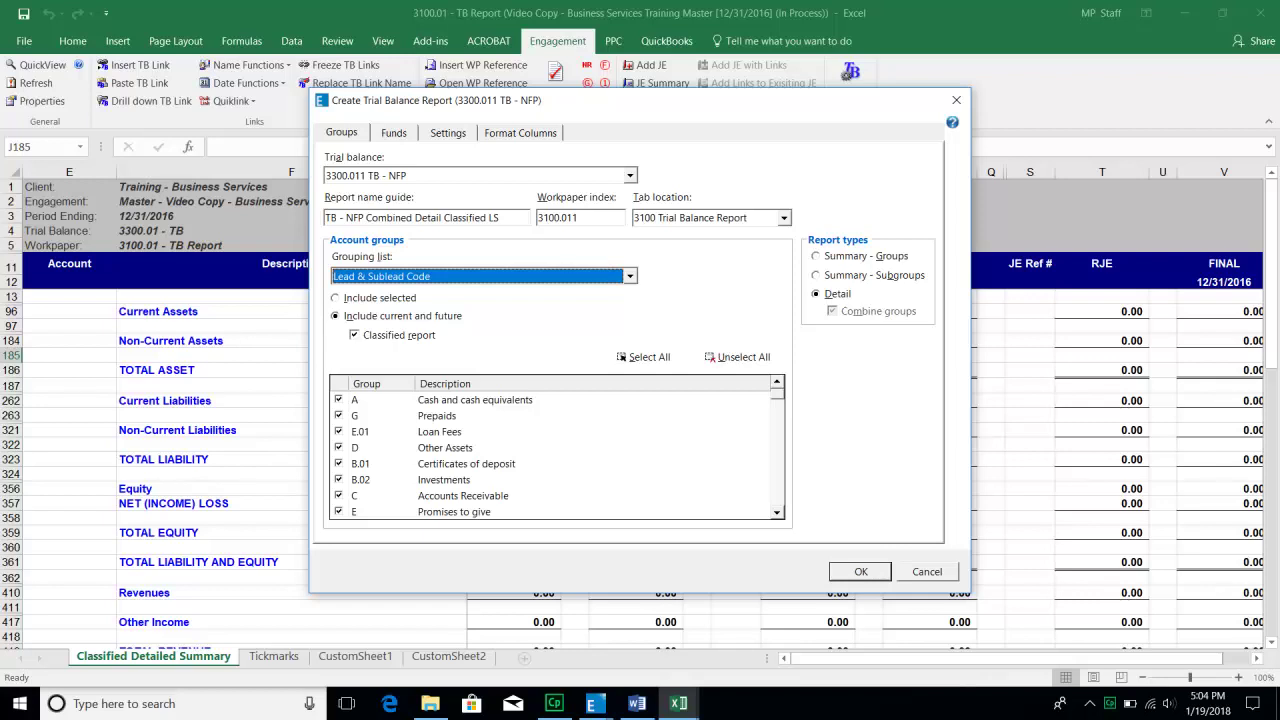
key("Return")
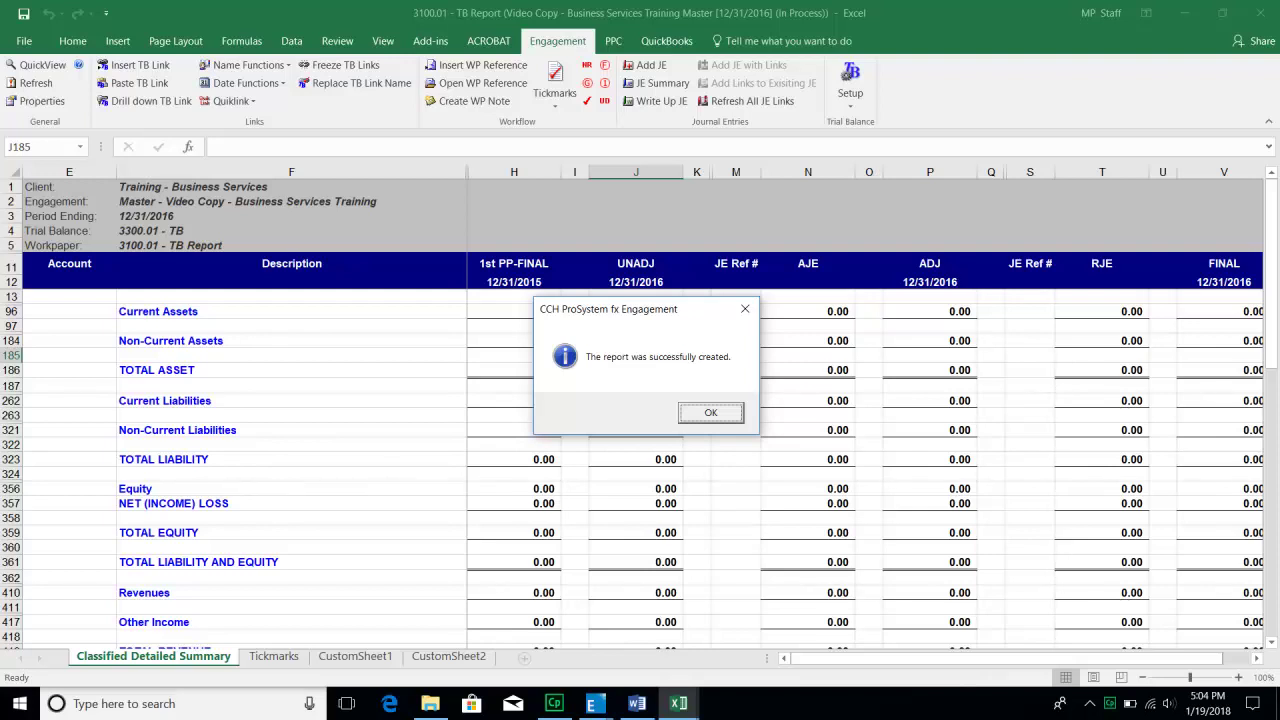
key("Return")
Close the 3100.01 TB Report workbook without saving its changes.
left_click(736, 386)
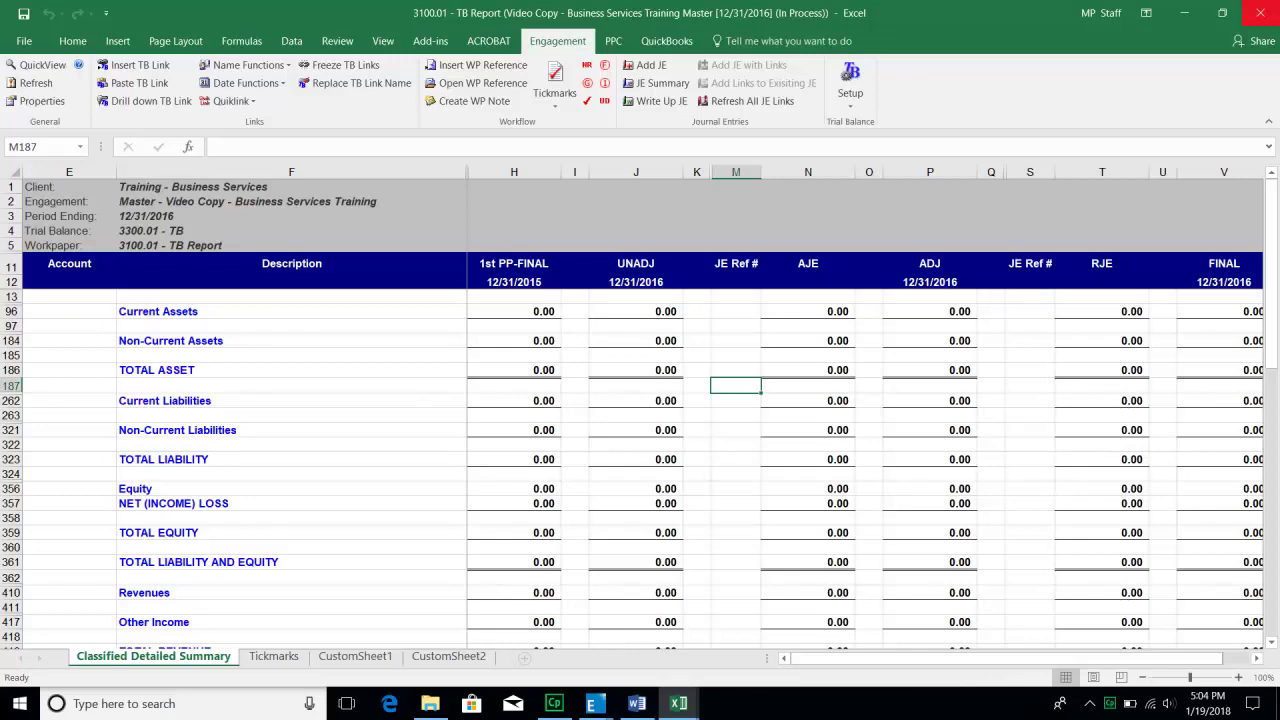
left_click(1259, 13)
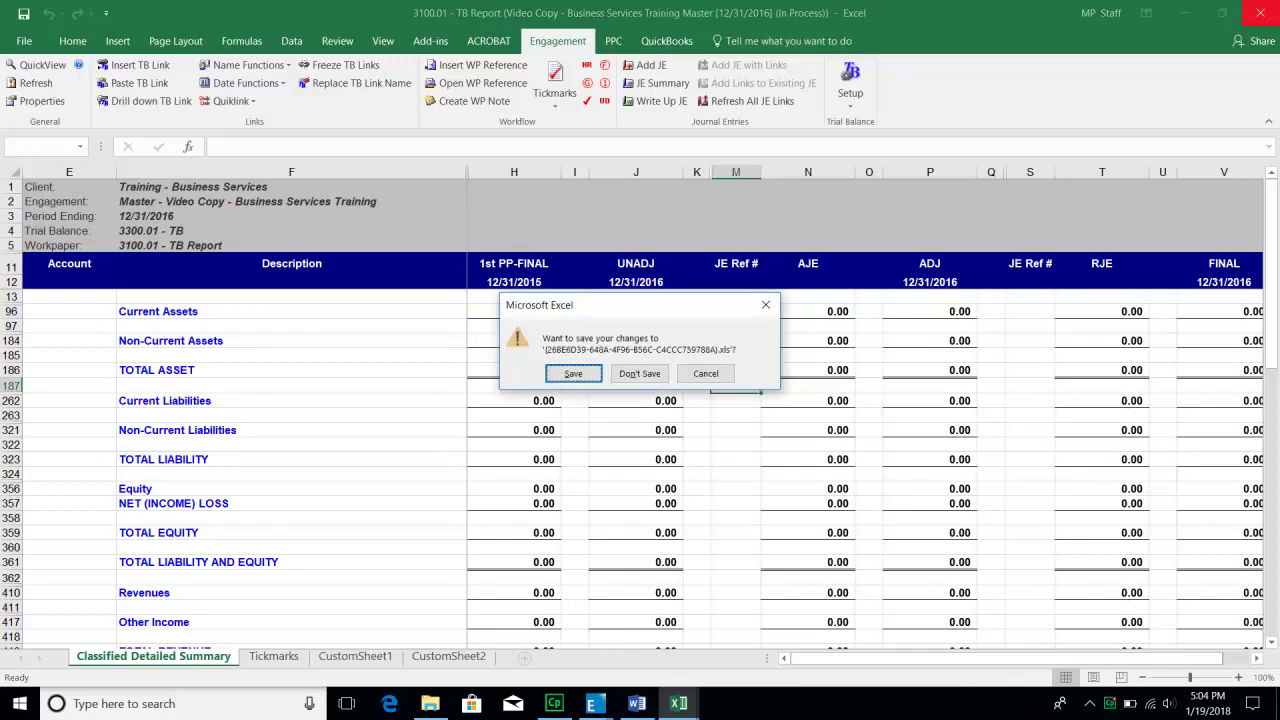
key("n")
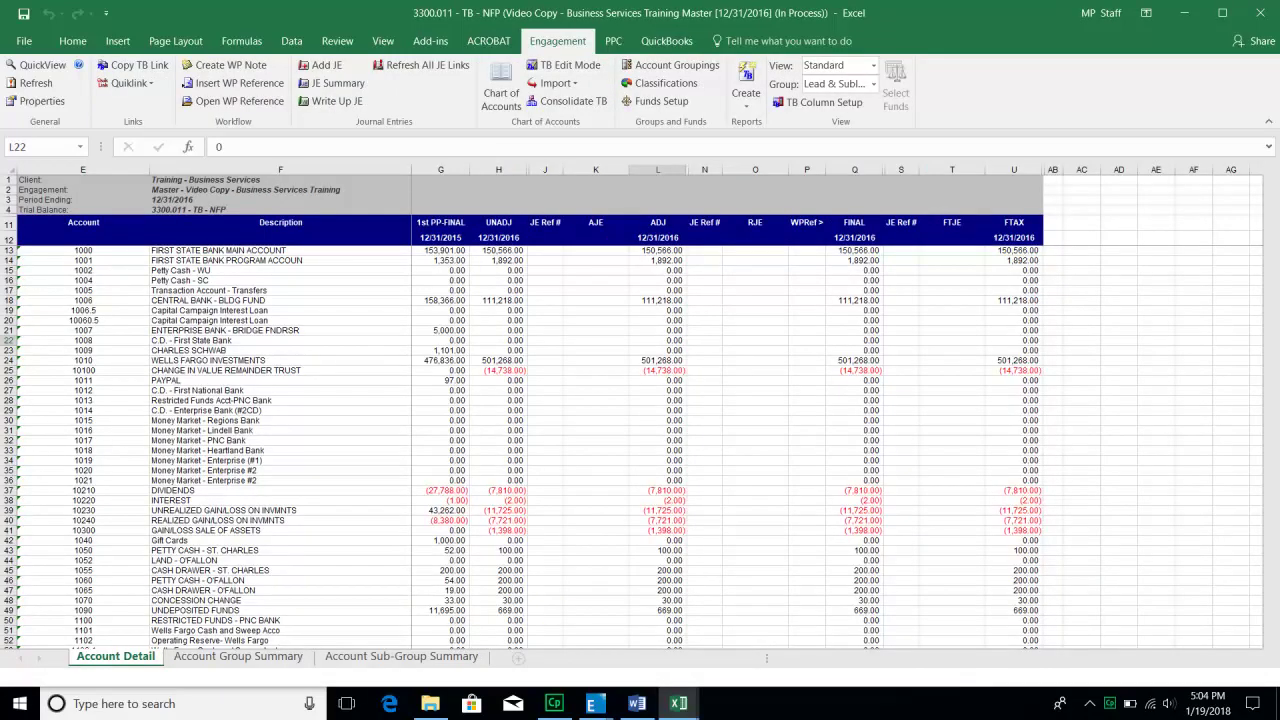
Switch to Engagement, open the 3100.011 TB - NFP Combined Detail Classified LS workpaper and inspect its FTAX column.
left_click(591, 703)
left_click(686, 636)
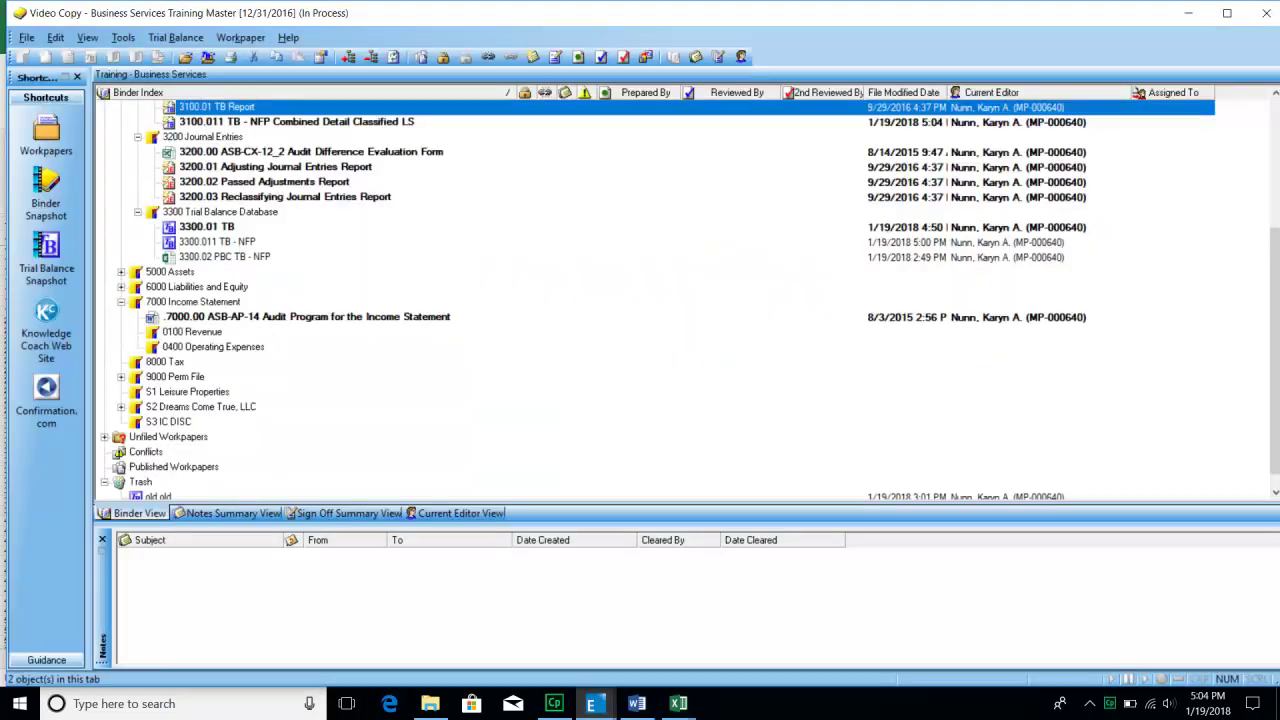
left_click(264, 199)
scroll(264, 199, "up", 1)
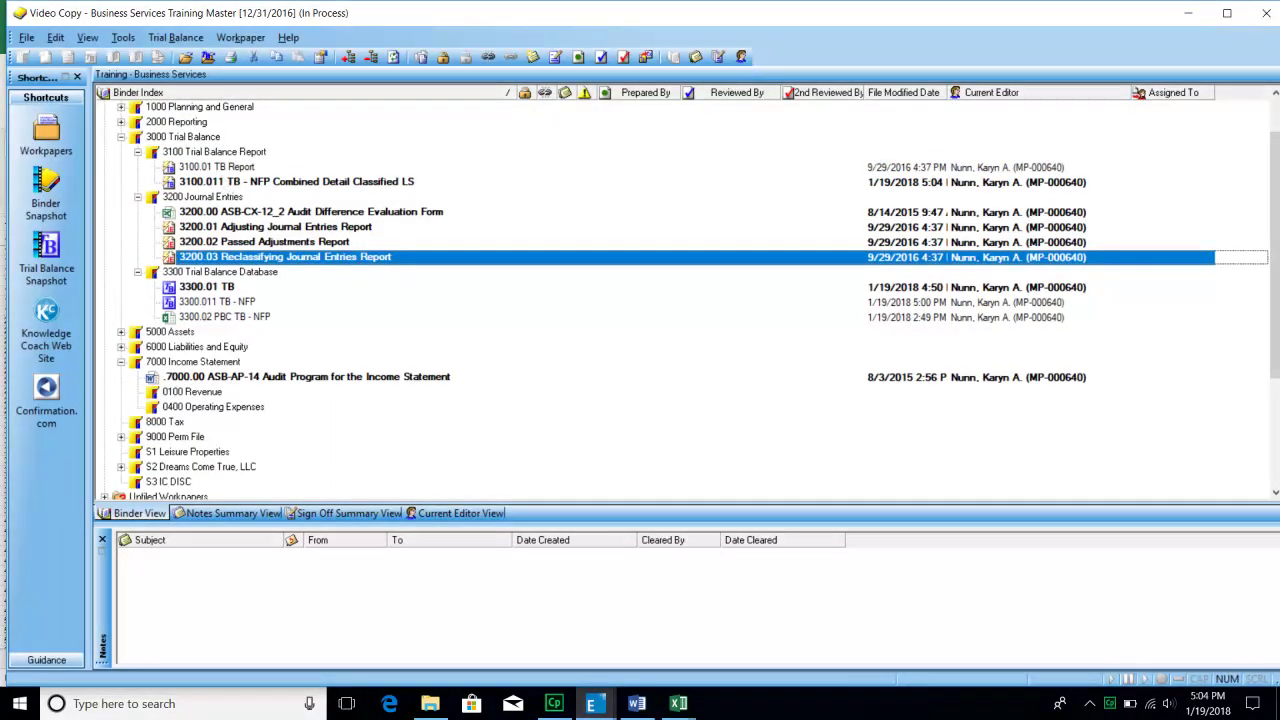
left_click(231, 181)
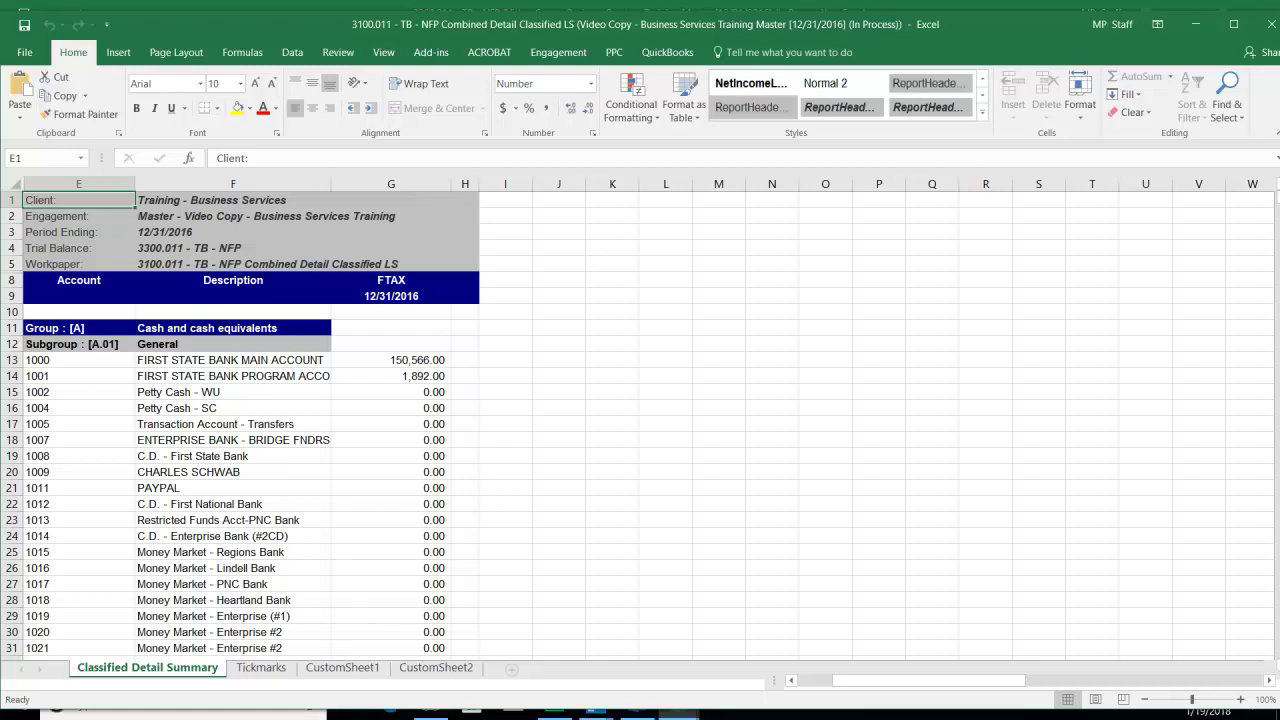
left_click(391, 360)
left_click(465, 344)
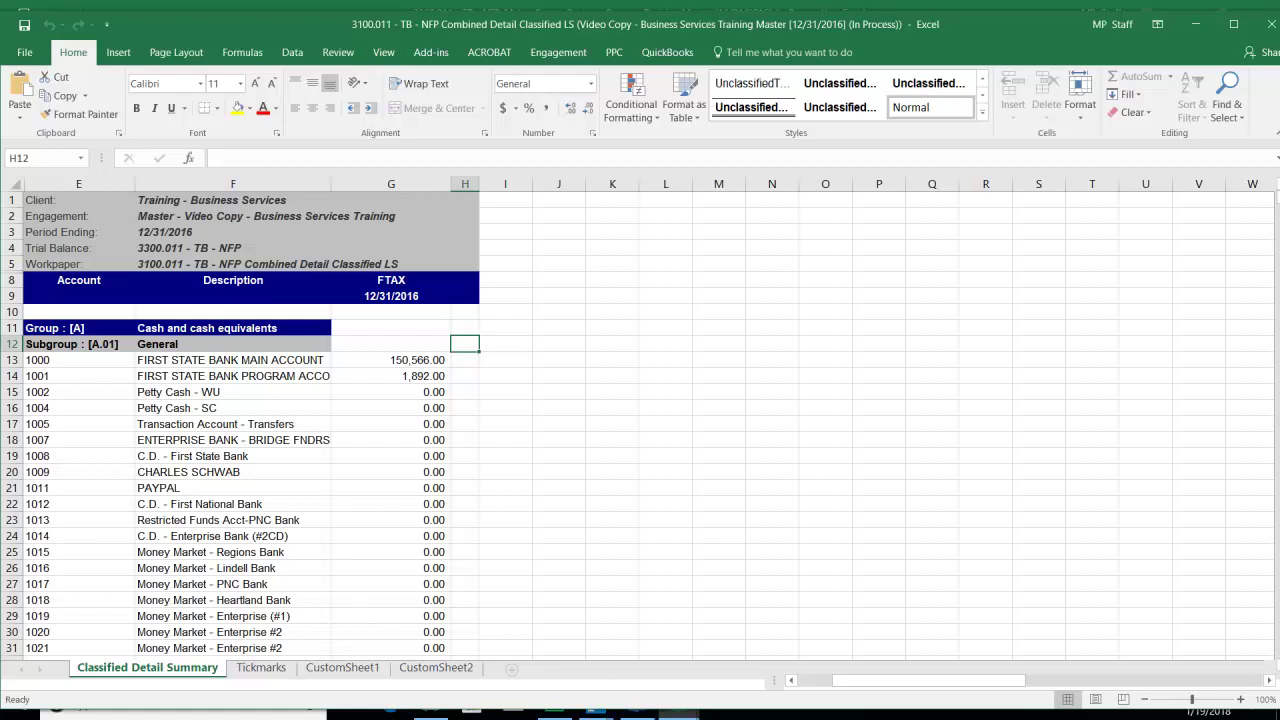
left_click(391, 296)
left_click(391, 360)
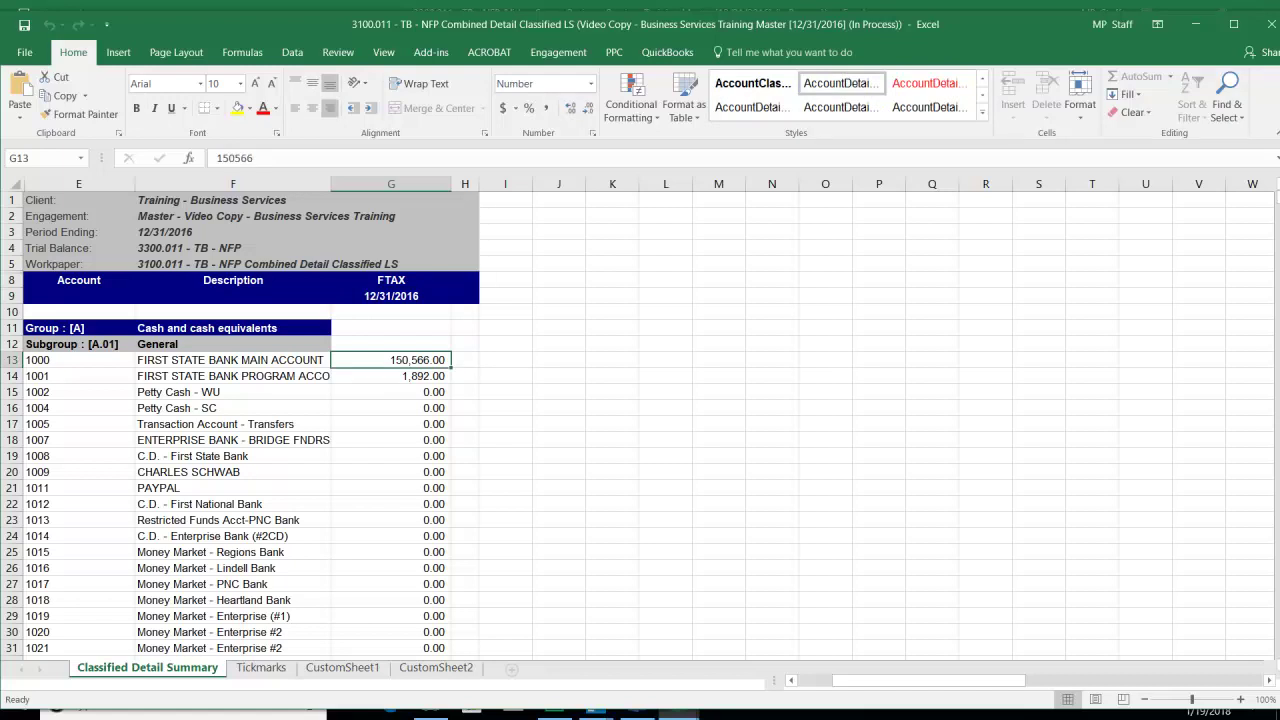
Start another report on 3300.011 TB - NFP, as a classified Detail report including current and future groups.
left_click(558, 52)
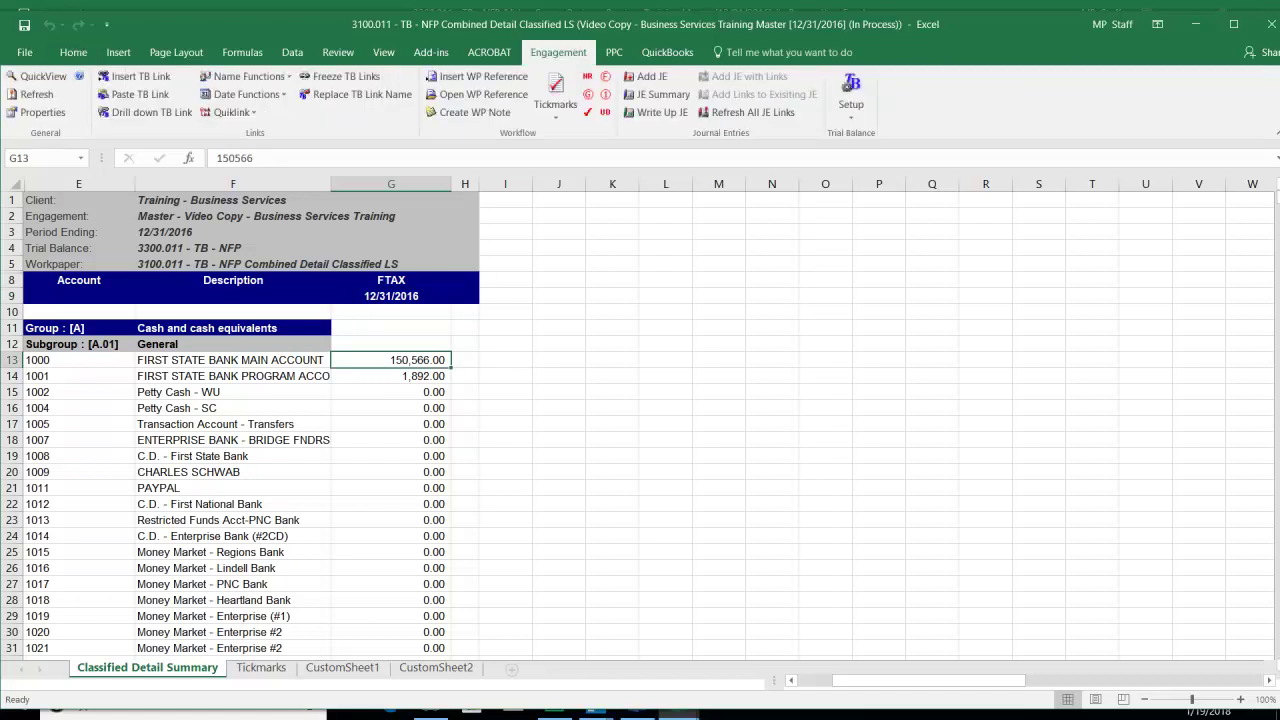
left_click(851, 95)
mouse_move(875, 275)
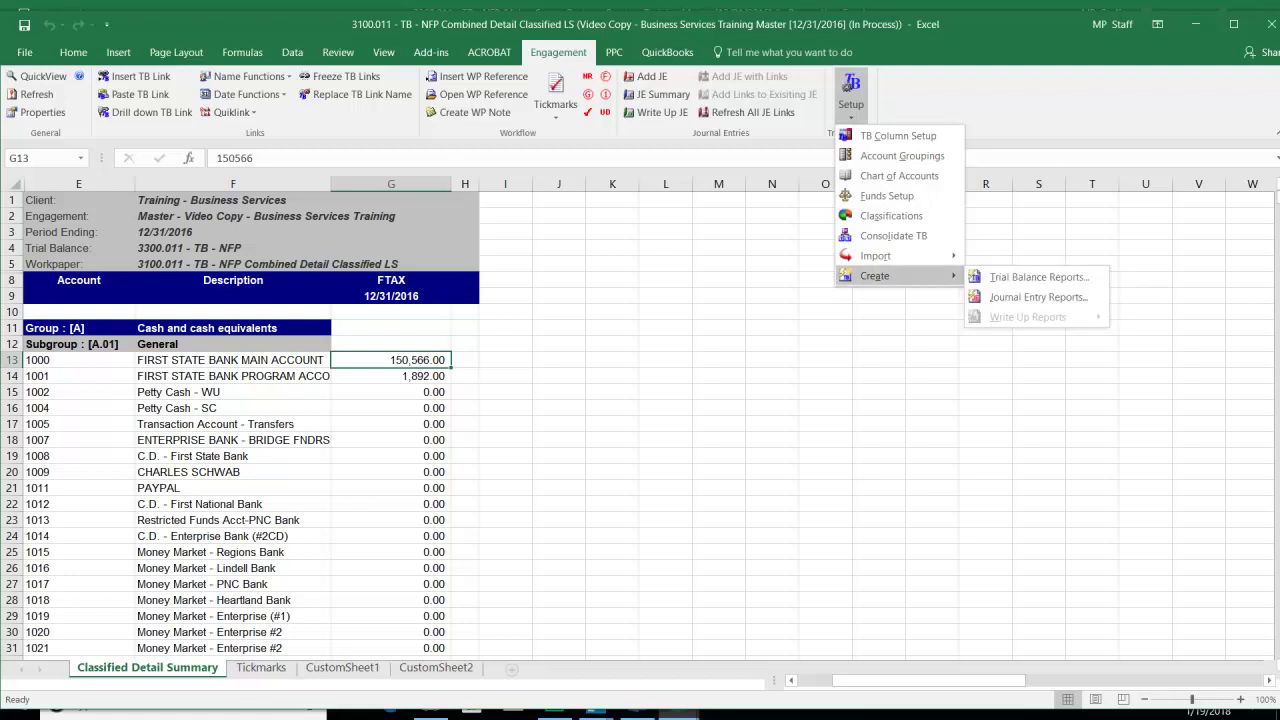
left_click(1038, 277)
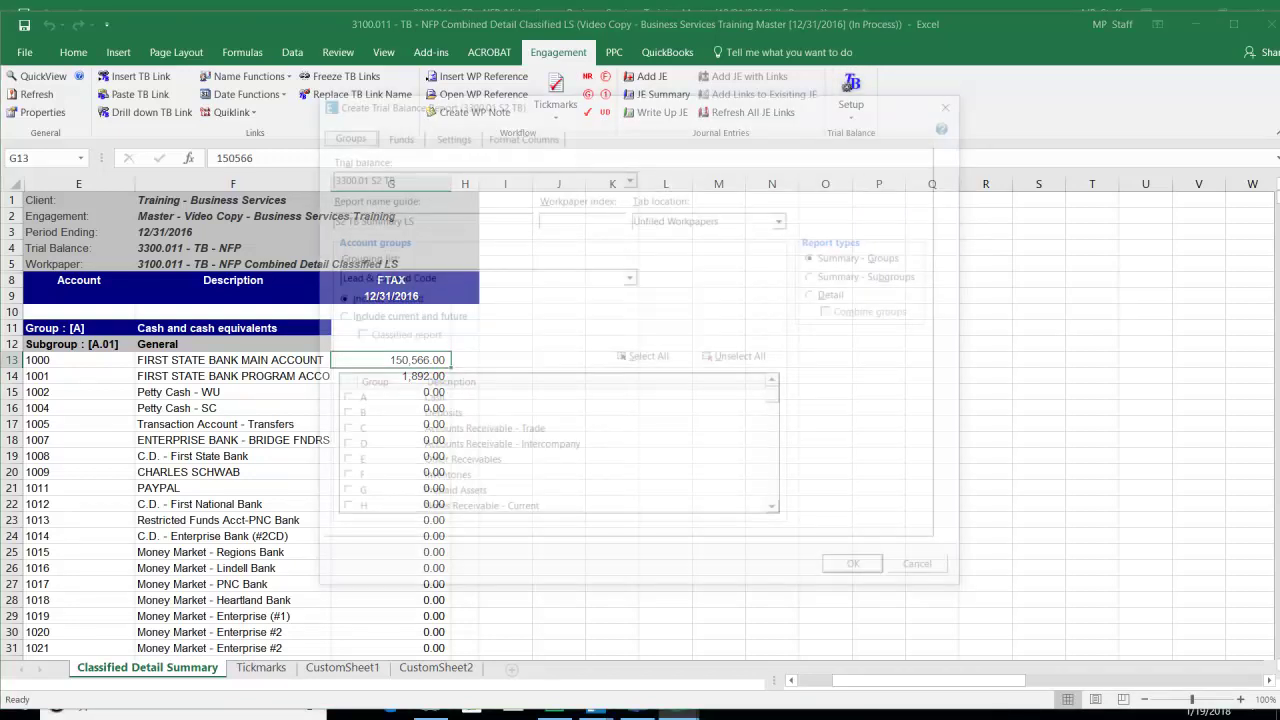
left_click(630, 177)
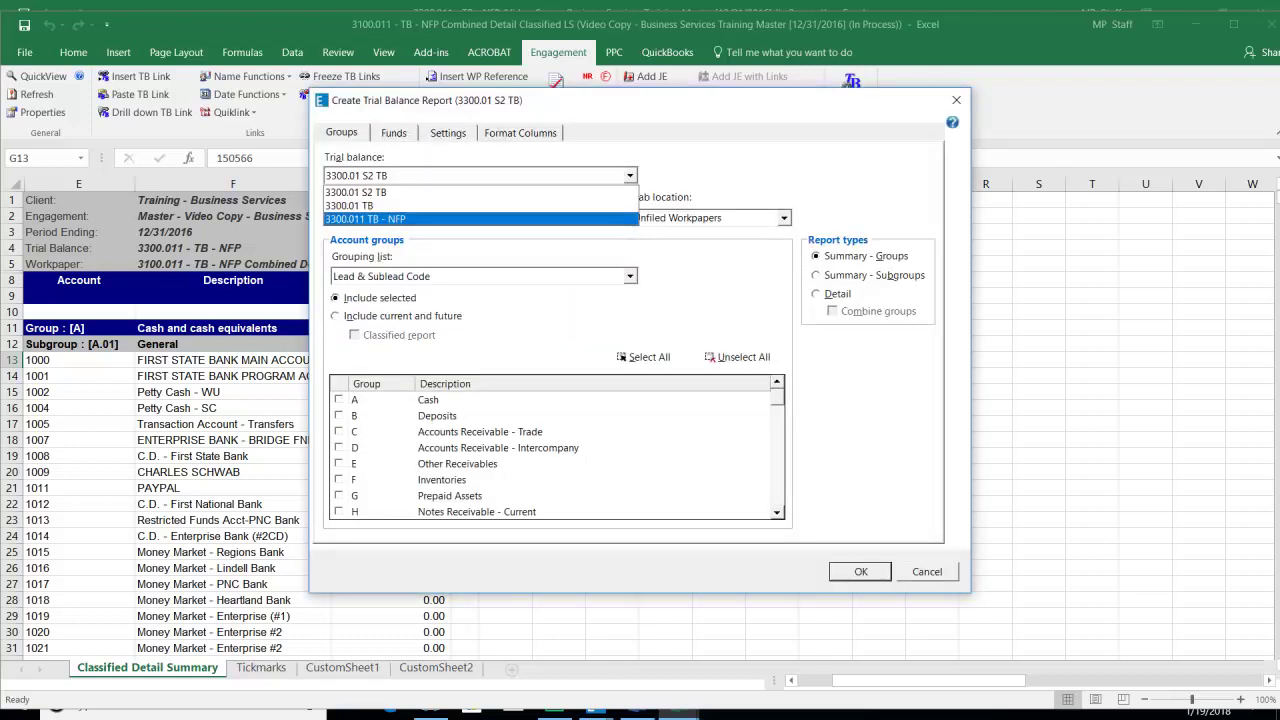
key("Return")
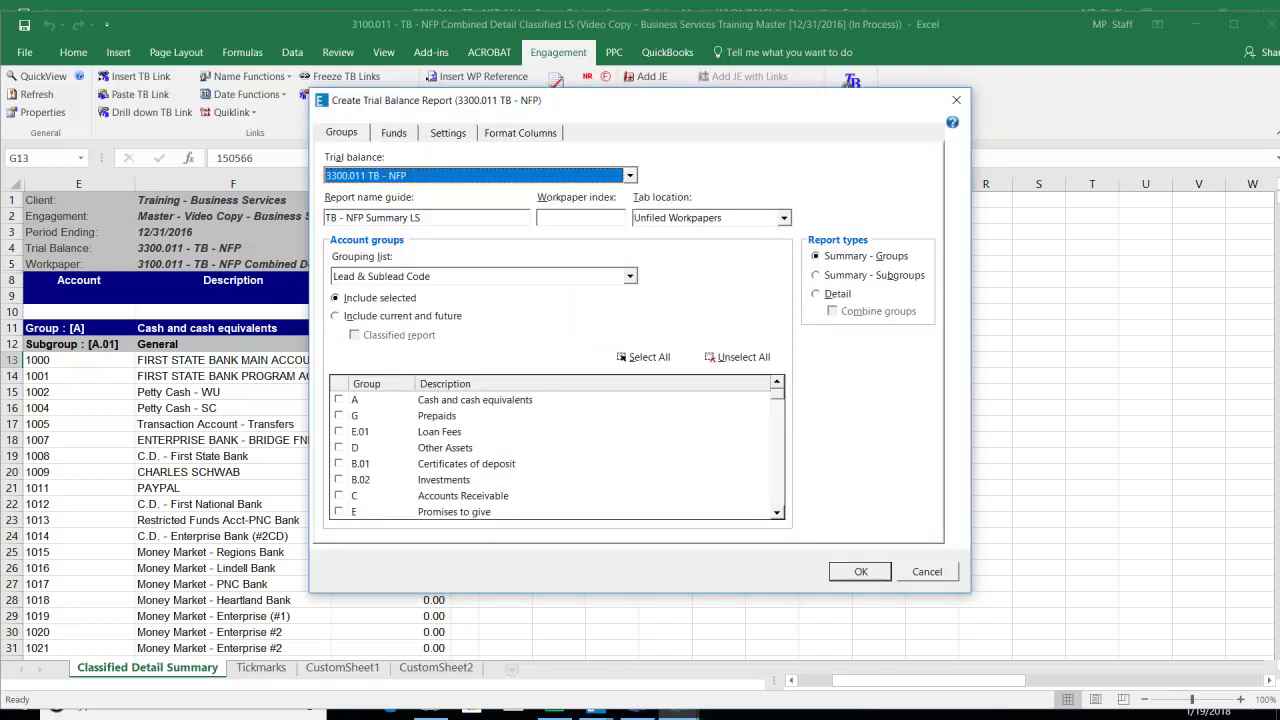
left_click(336, 316)
left_click(355, 335)
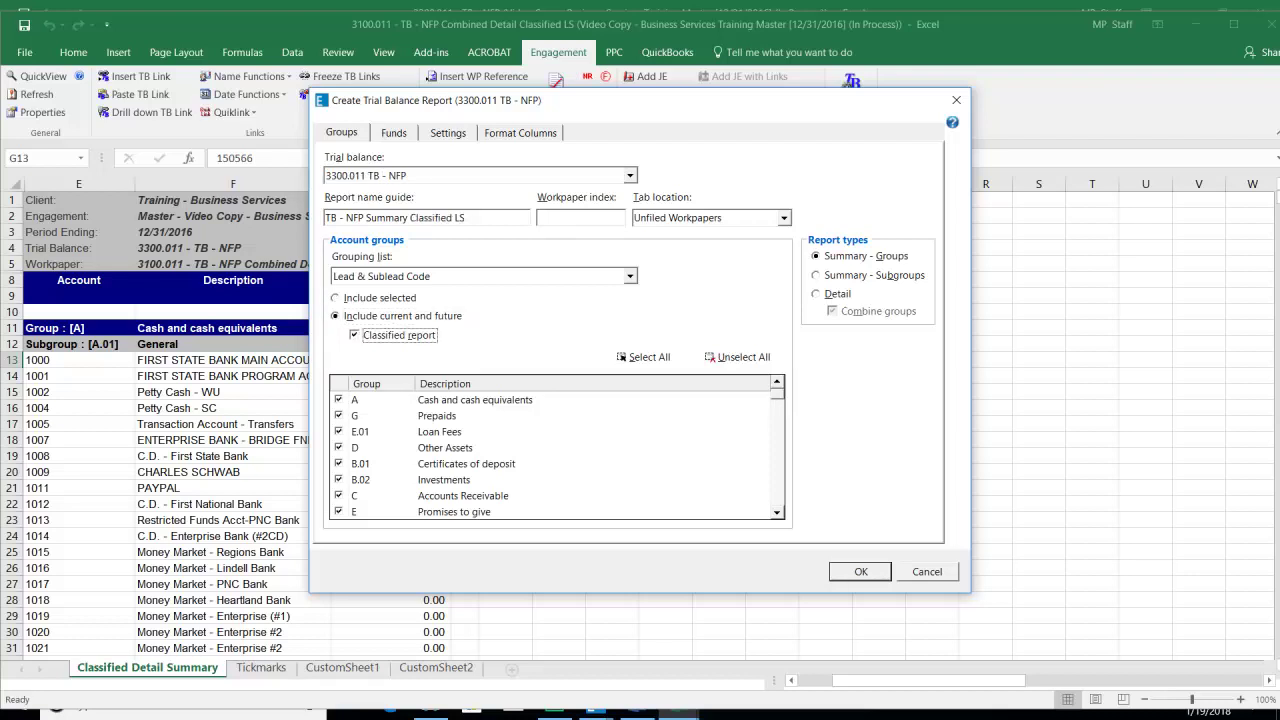
left_click(817, 294)
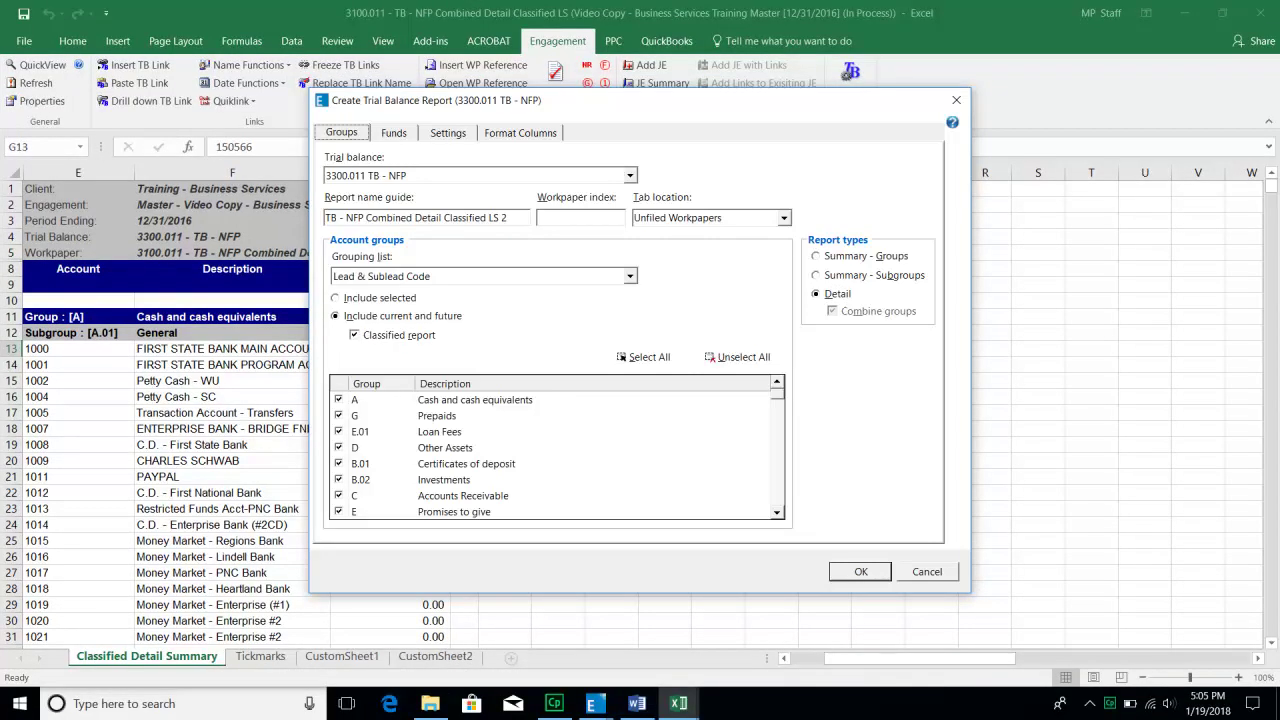
Remove the Federal Tax Balance column from the new report's displayed columns.
left_click(520, 133)
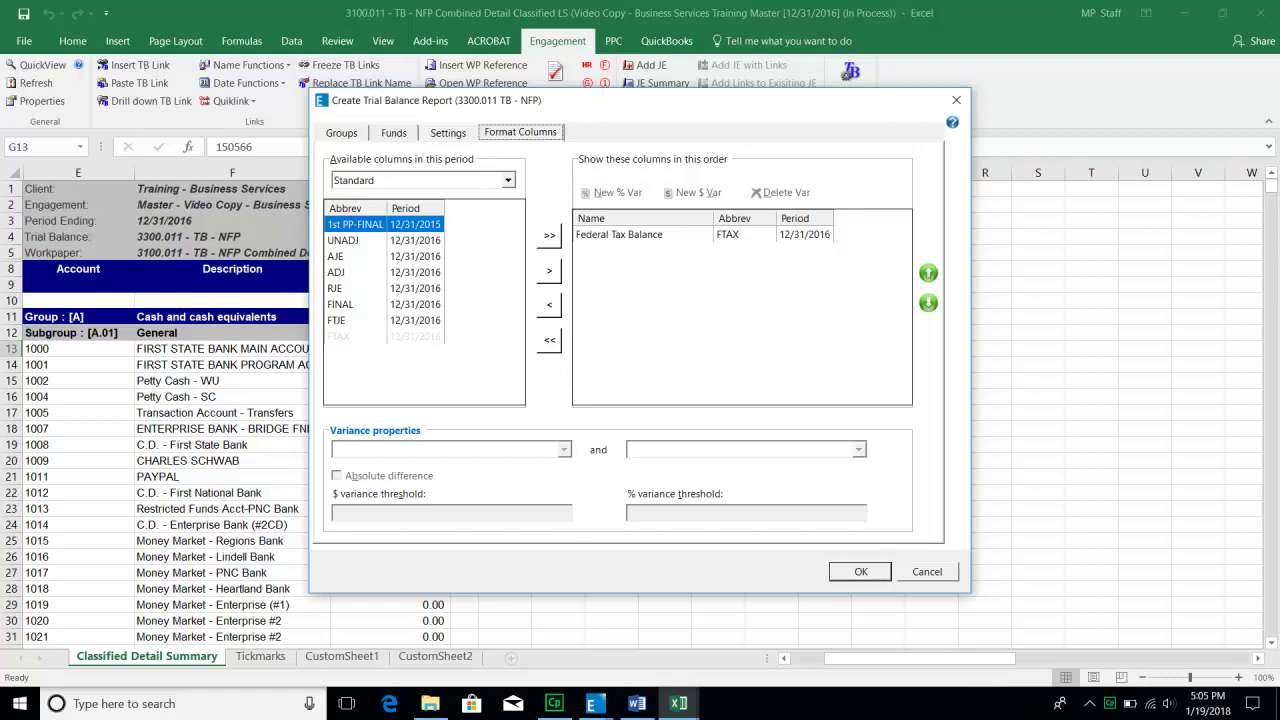
left_click(643, 234)
left_click(549, 305)
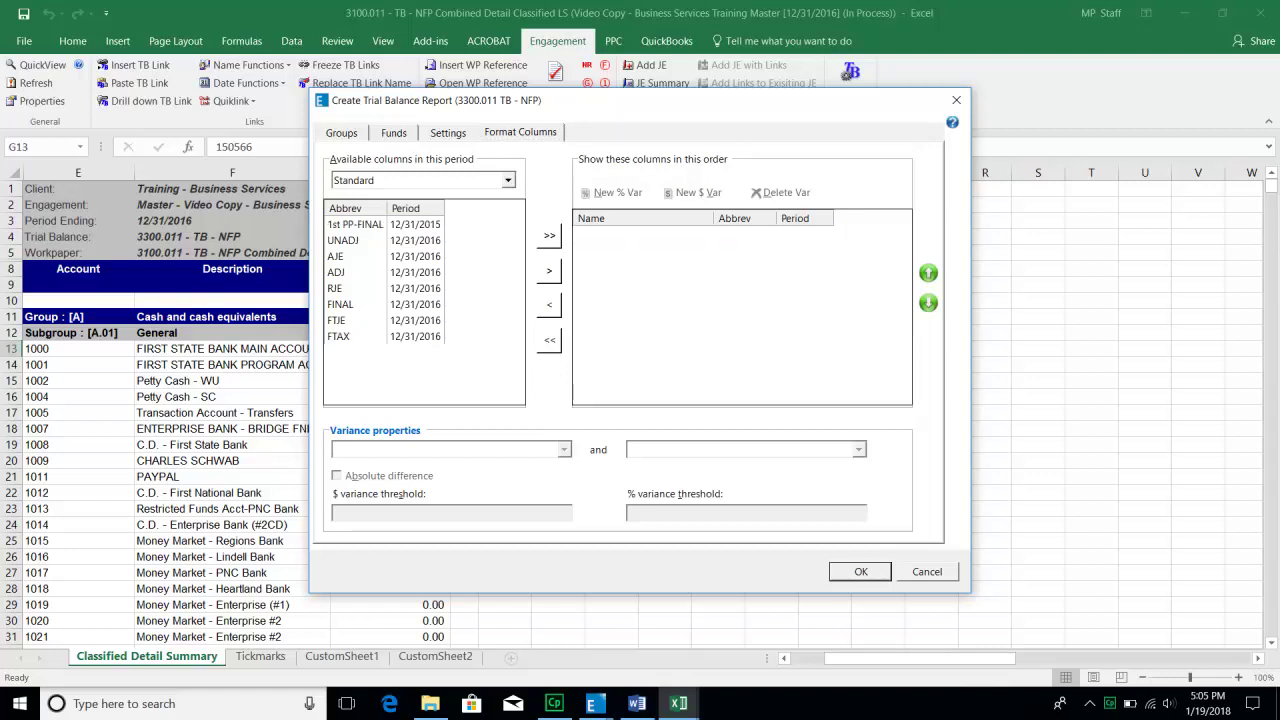
Add the UNADJ, AJE, ADJ, RJE and FINAL columns for 12/31/2016 to the report, in that order.
left_click(344, 240)
left_click(548, 270)
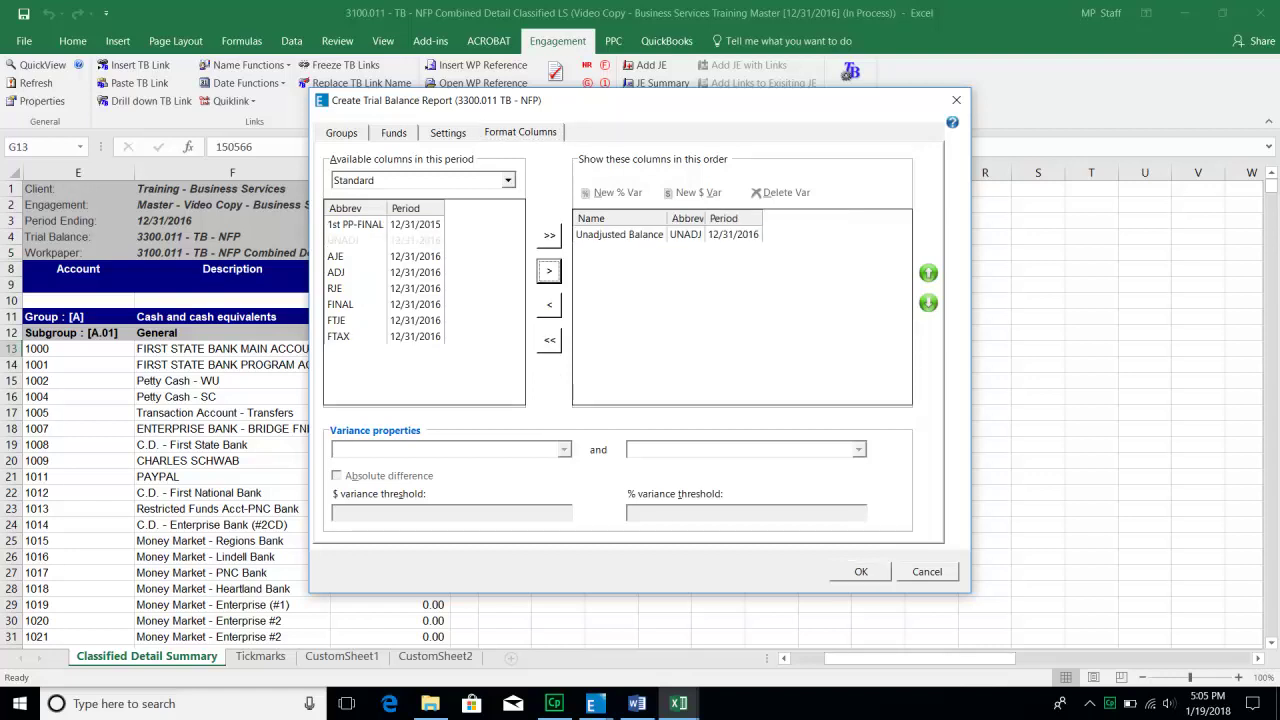
left_click(344, 256)
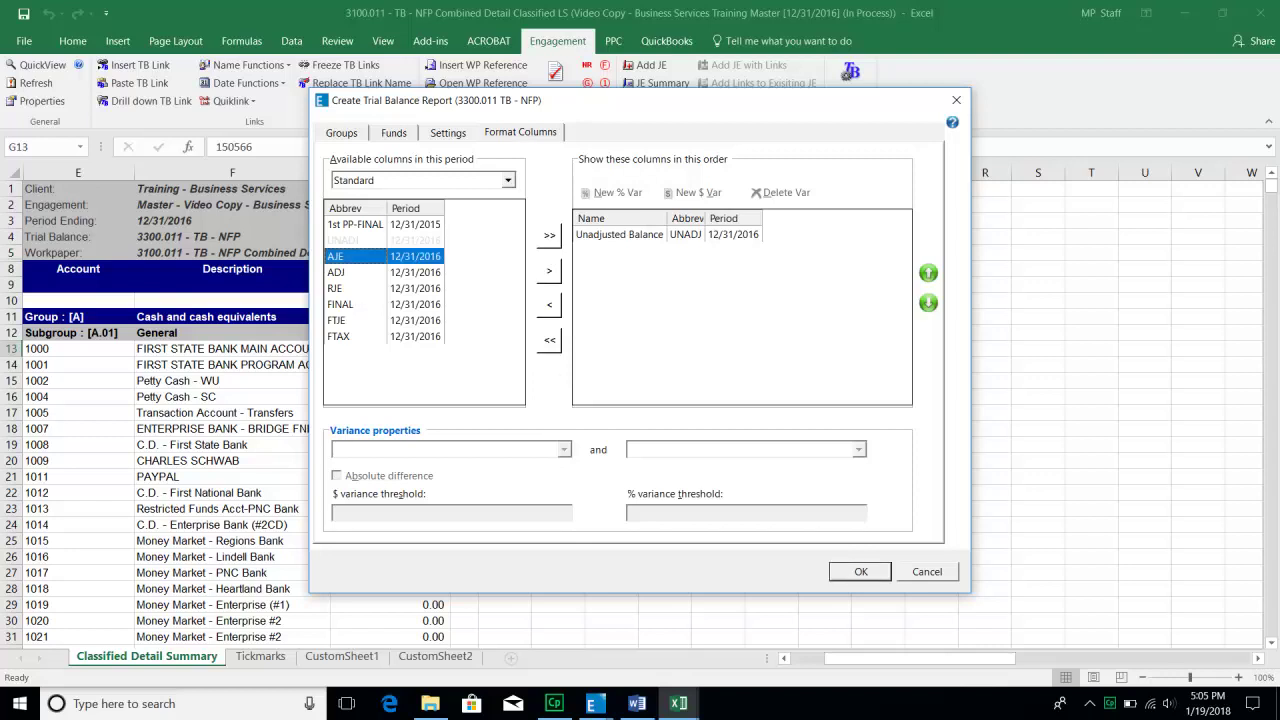
left_click(548, 270)
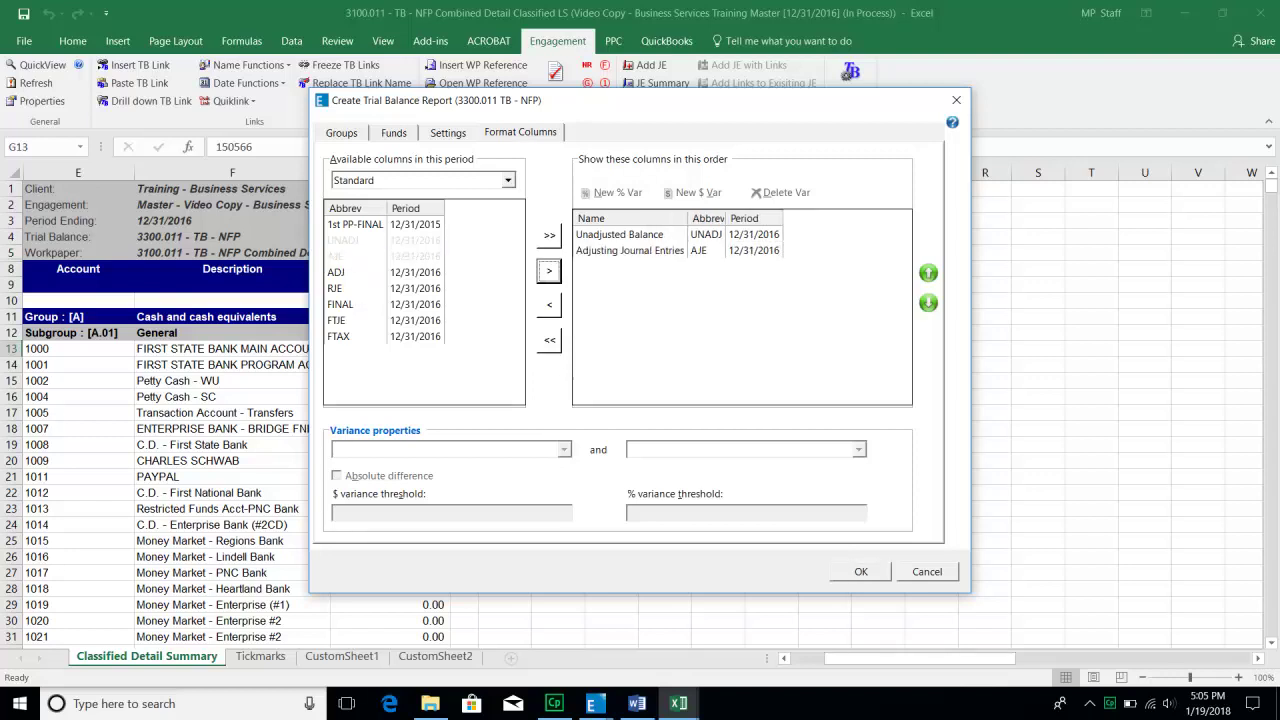
left_click(356, 272)
left_click(548, 270)
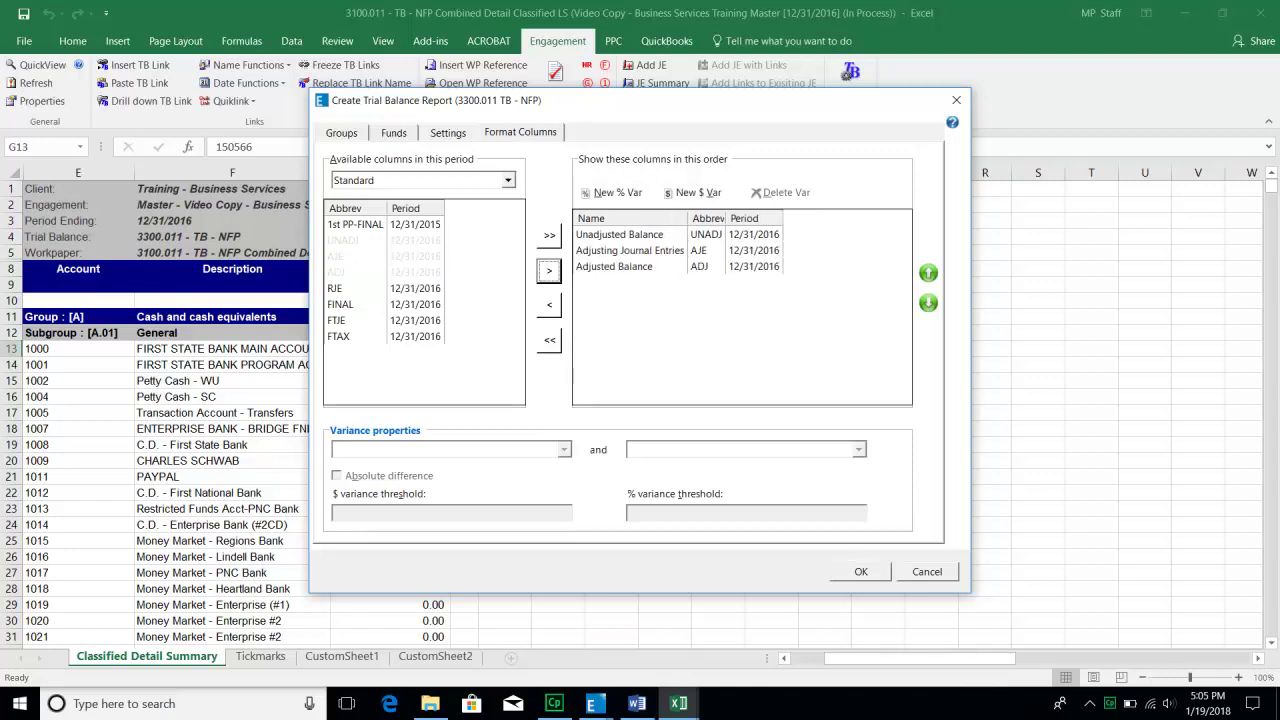
left_click(356, 288)
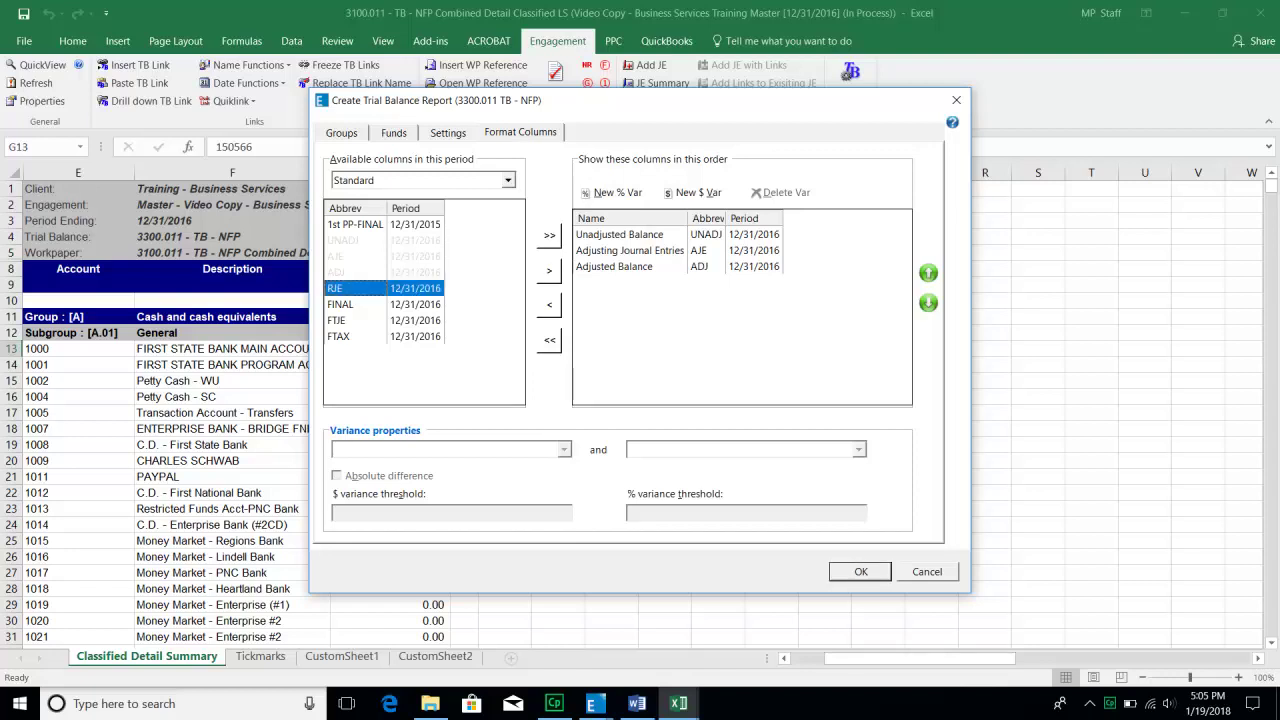
left_click(548, 270)
left_click(358, 304)
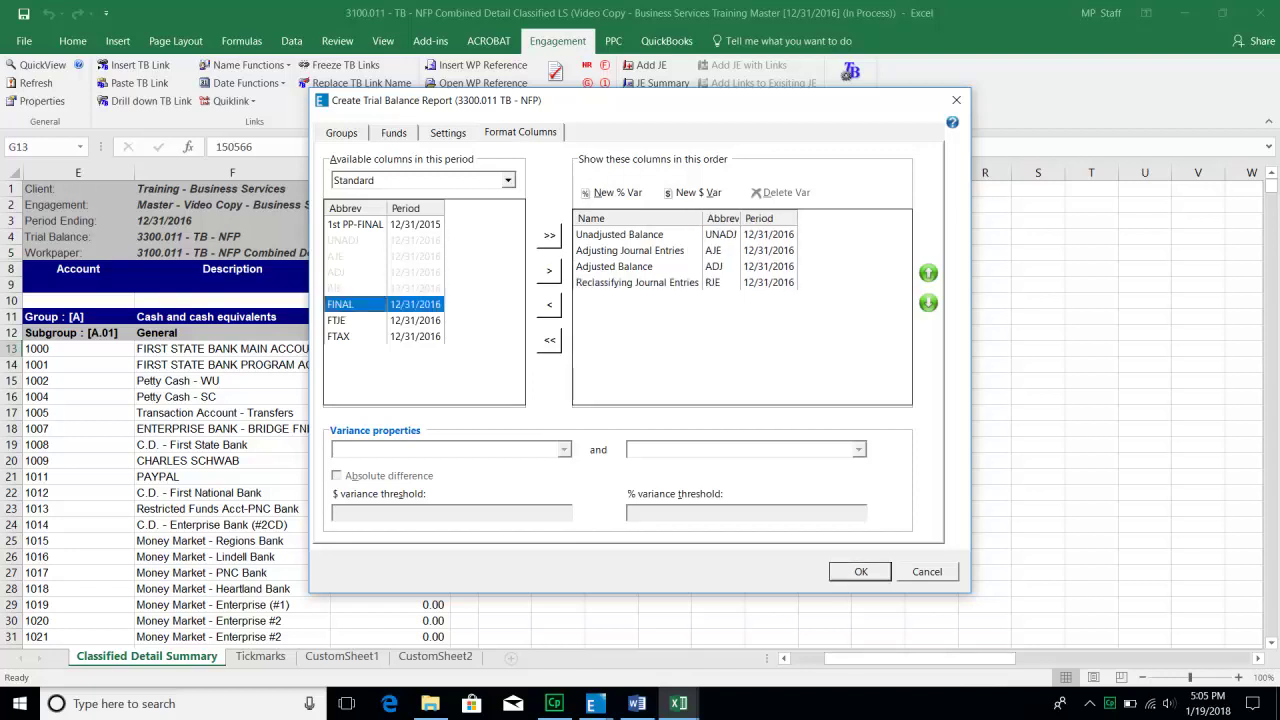
left_click(548, 270)
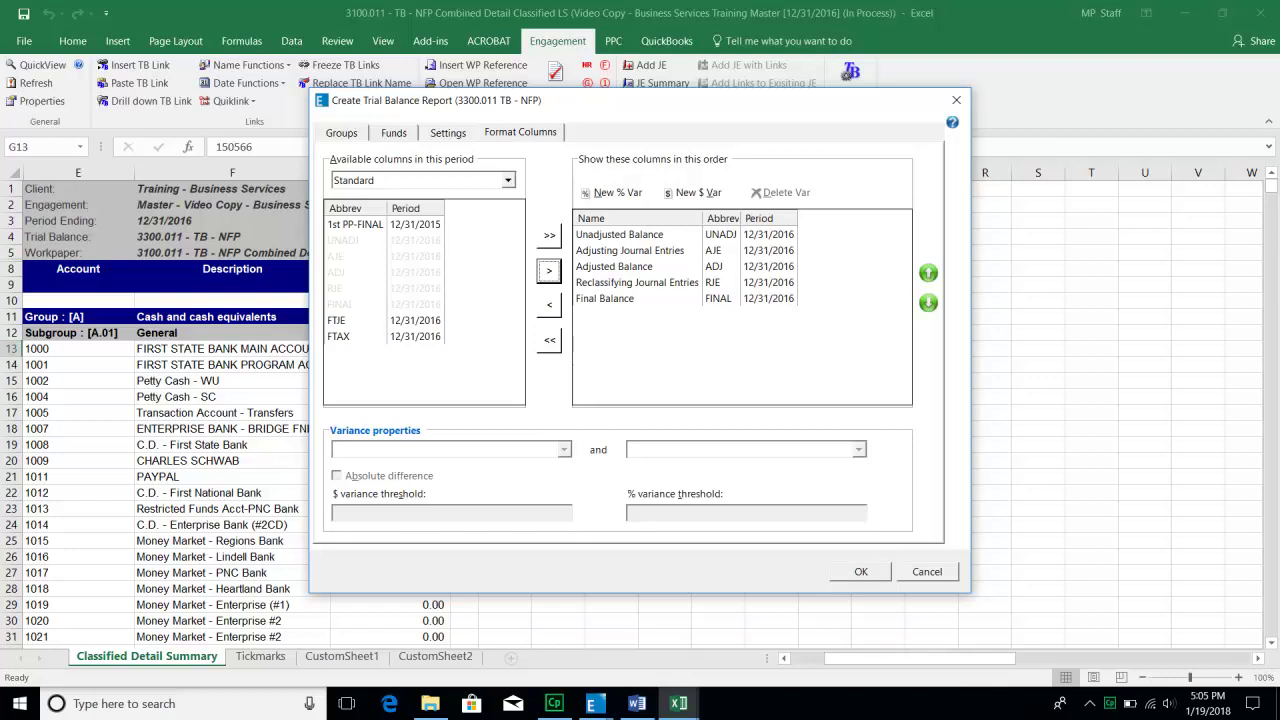
Add the 1st PP-FINAL column for 12/31/2015 from the Comparative column set to the report.
left_click(508, 180)
left_click(362, 211)
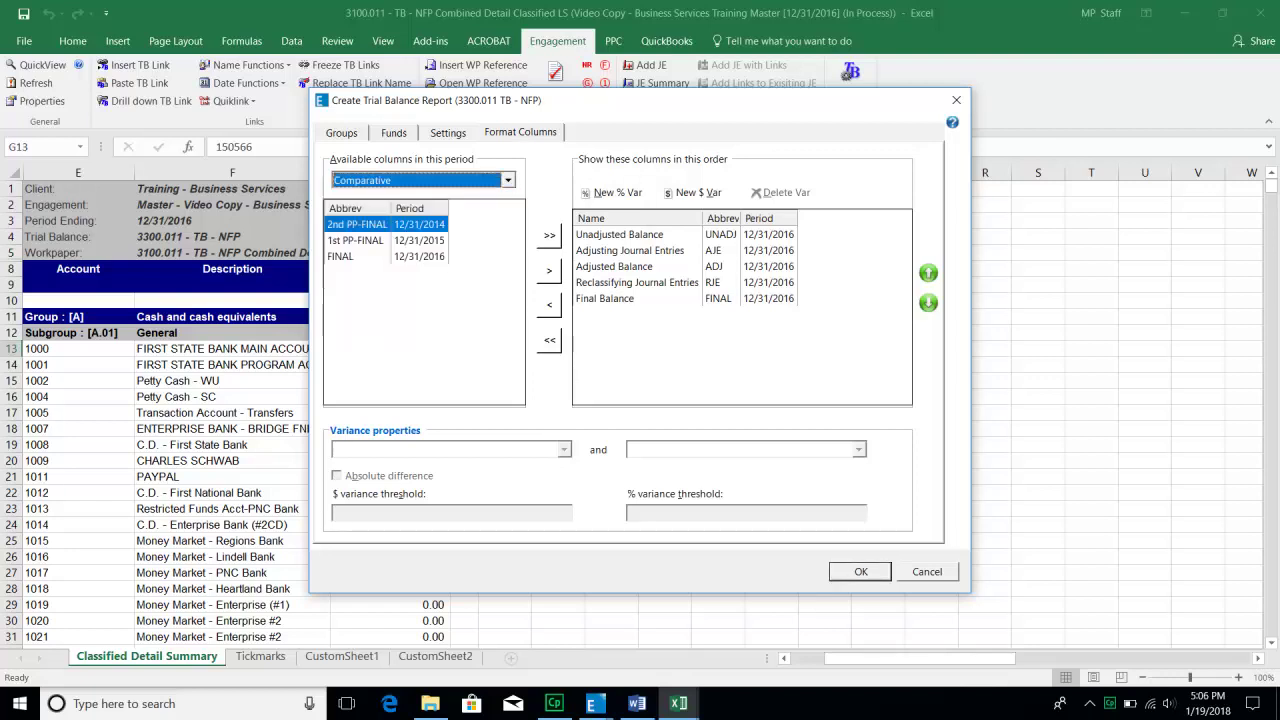
left_click(357, 240)
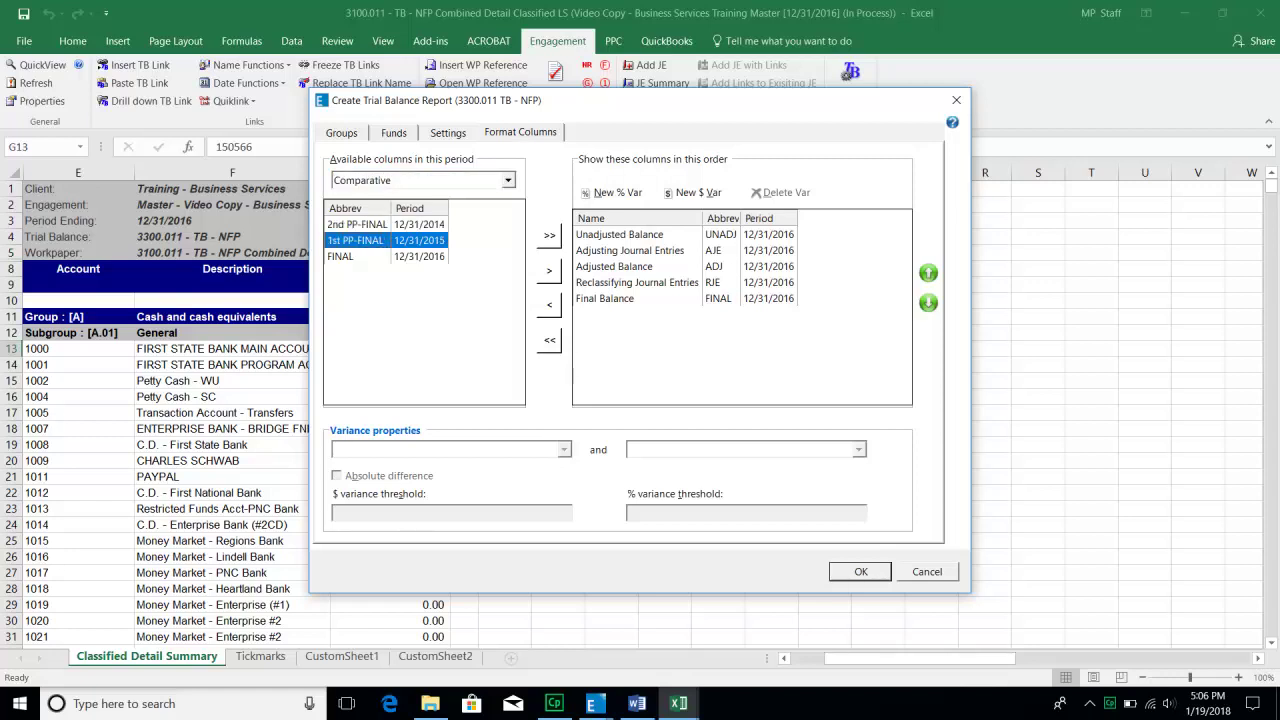
left_click(548, 270)
Move the Final Balance - 1st Prior Period column to the first place in the column order and create the report.
left_click(643, 315)
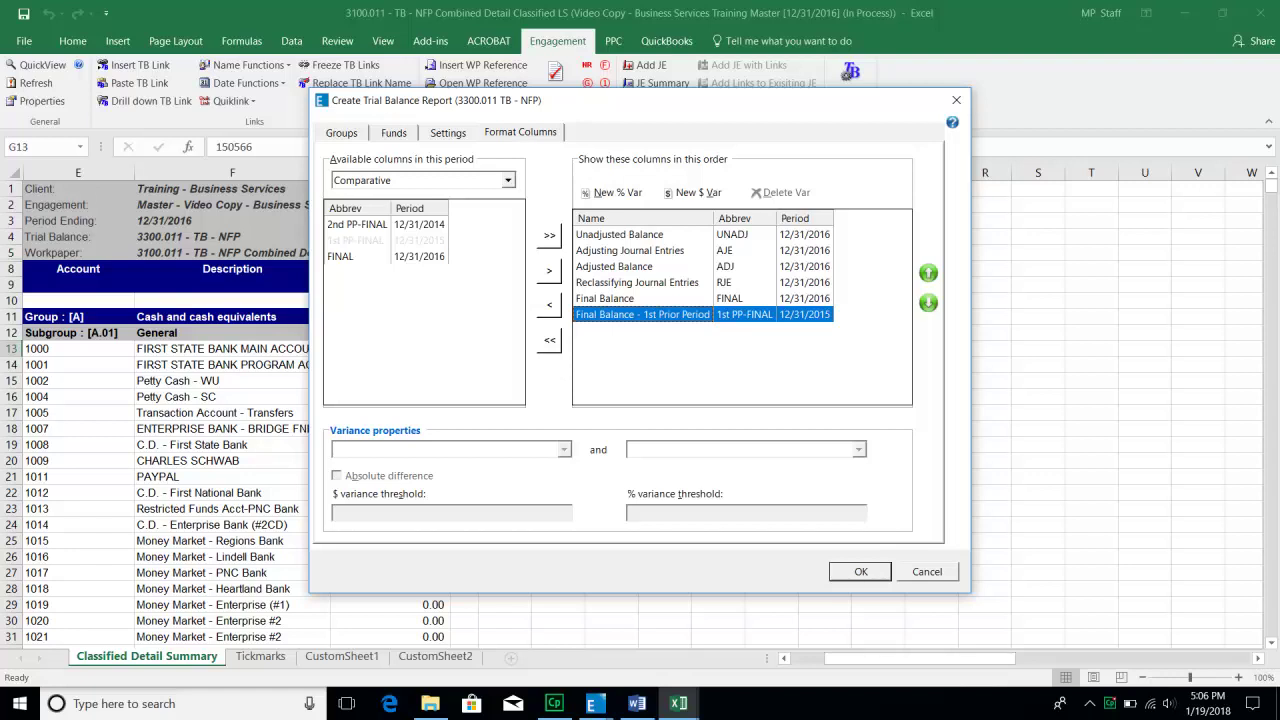
left_click(928, 273)
left_click(928, 273)
left_click(928, 273)
left_click(928, 273)
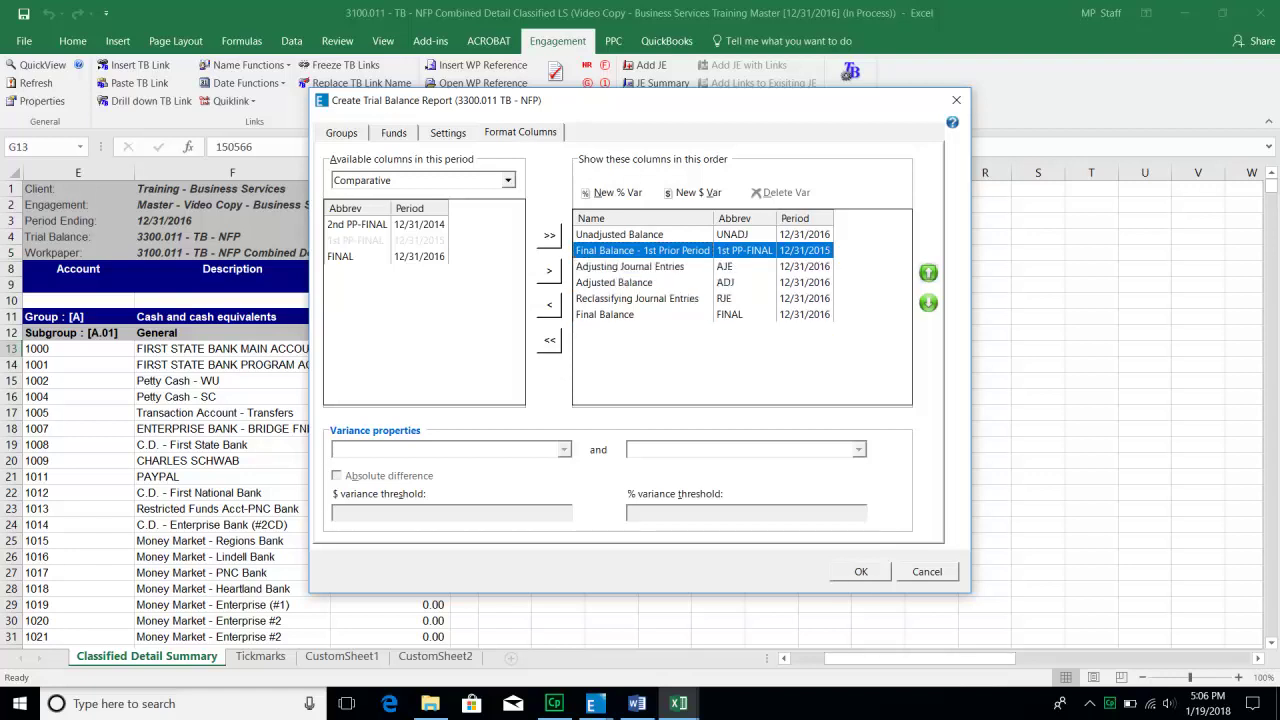
left_click(928, 273)
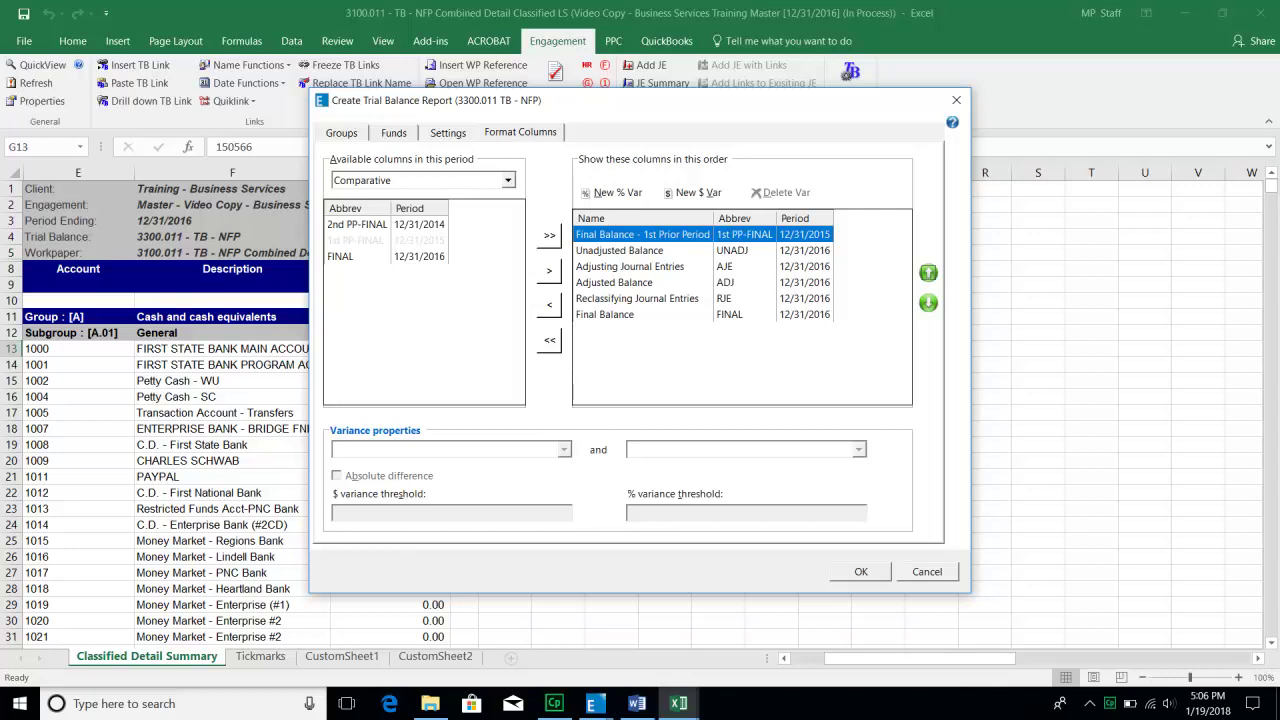
key("Return")
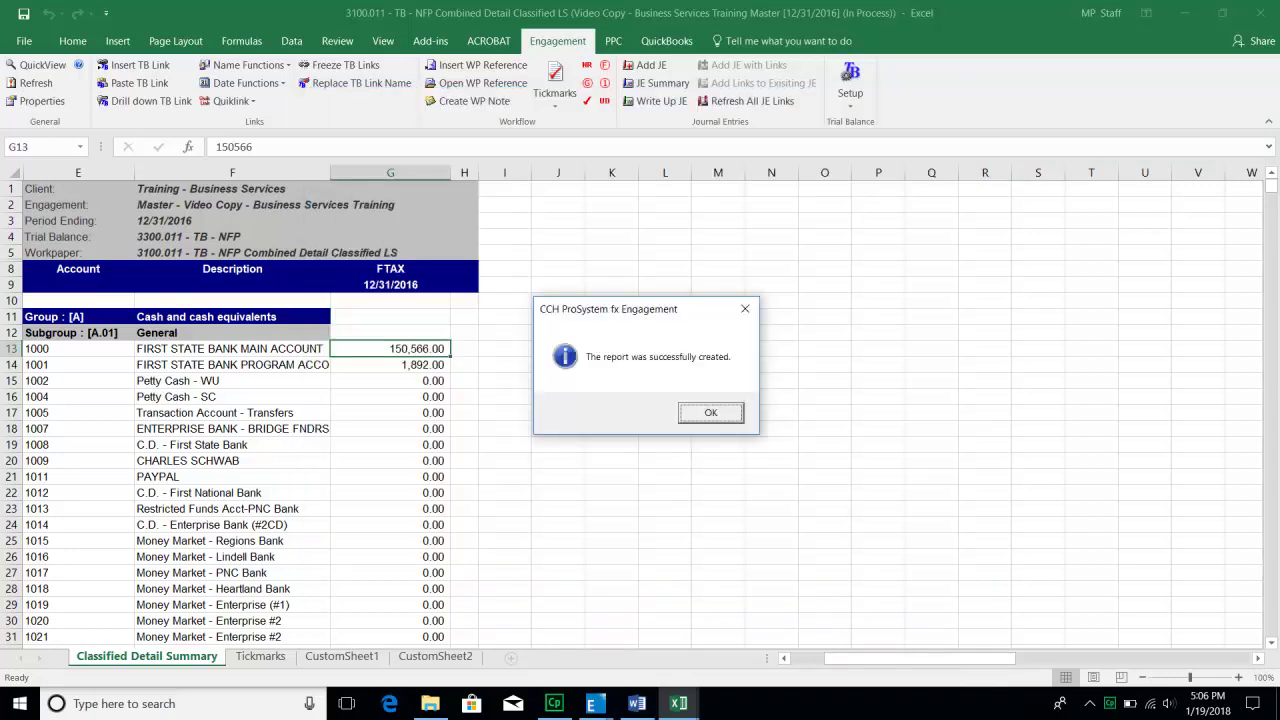
key("Return")
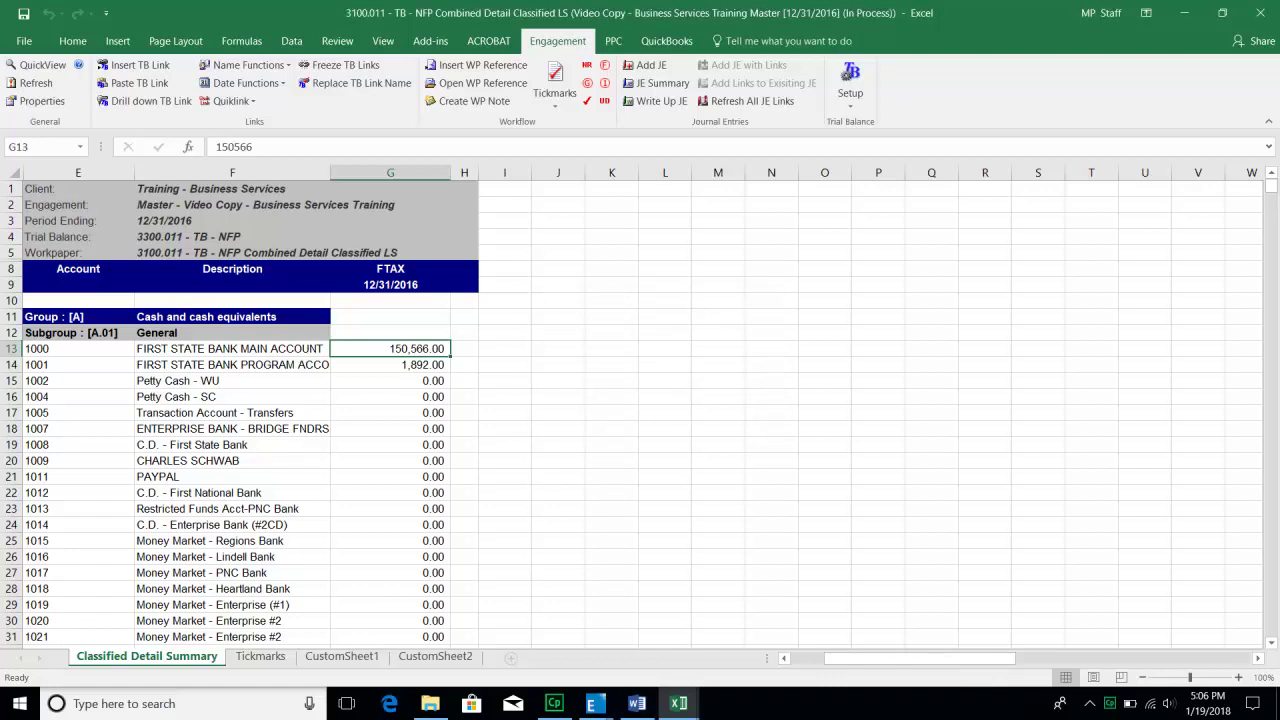
Switch to Engagement and move TB - NFP Combined Detail Classified LS 2 from Unfiled Workpapers into 3100 Trial Balance Report.
left_click(591, 703)
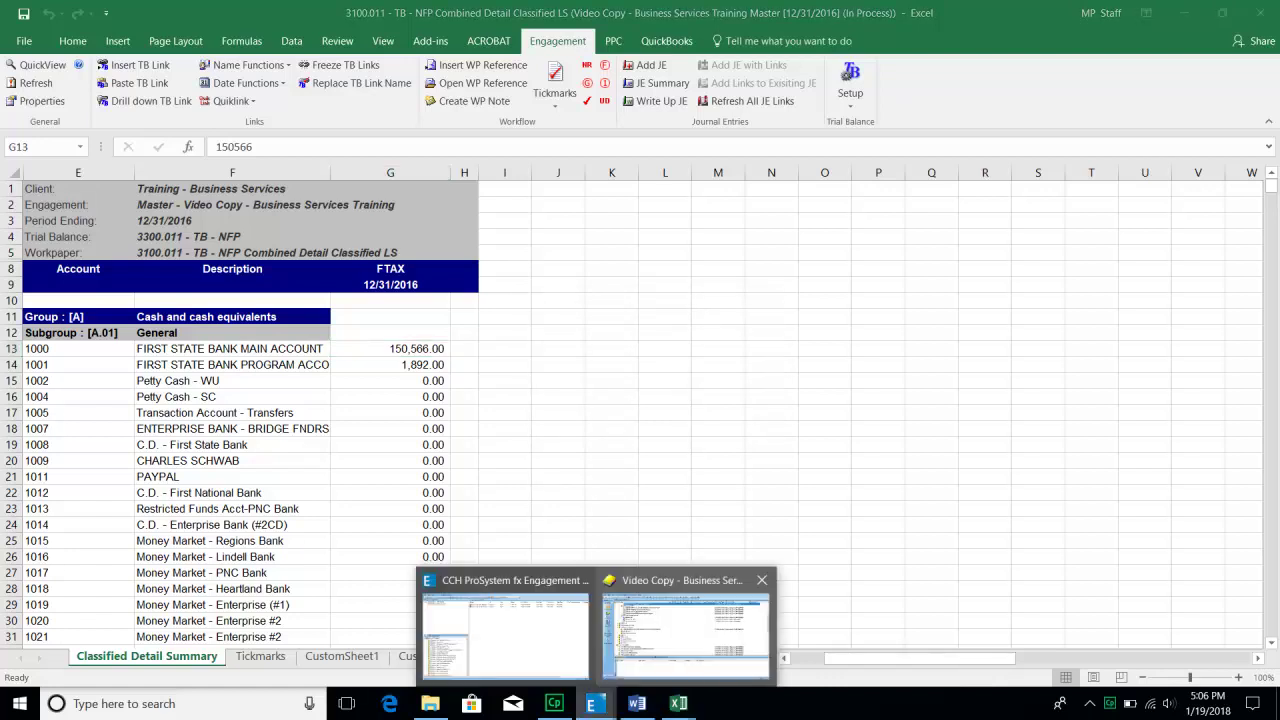
left_click(685, 625)
left_click(168, 422)
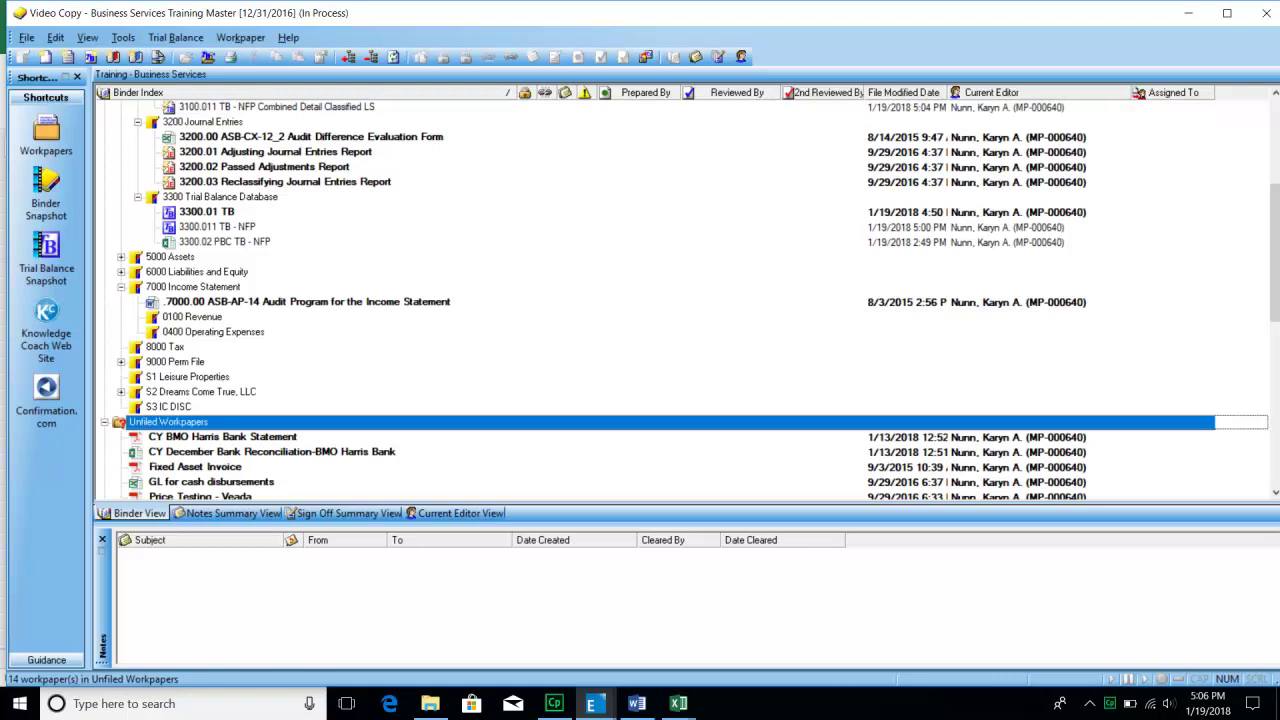
scroll(258, 395, "up", 2)
scroll(258, 395, "down", 7)
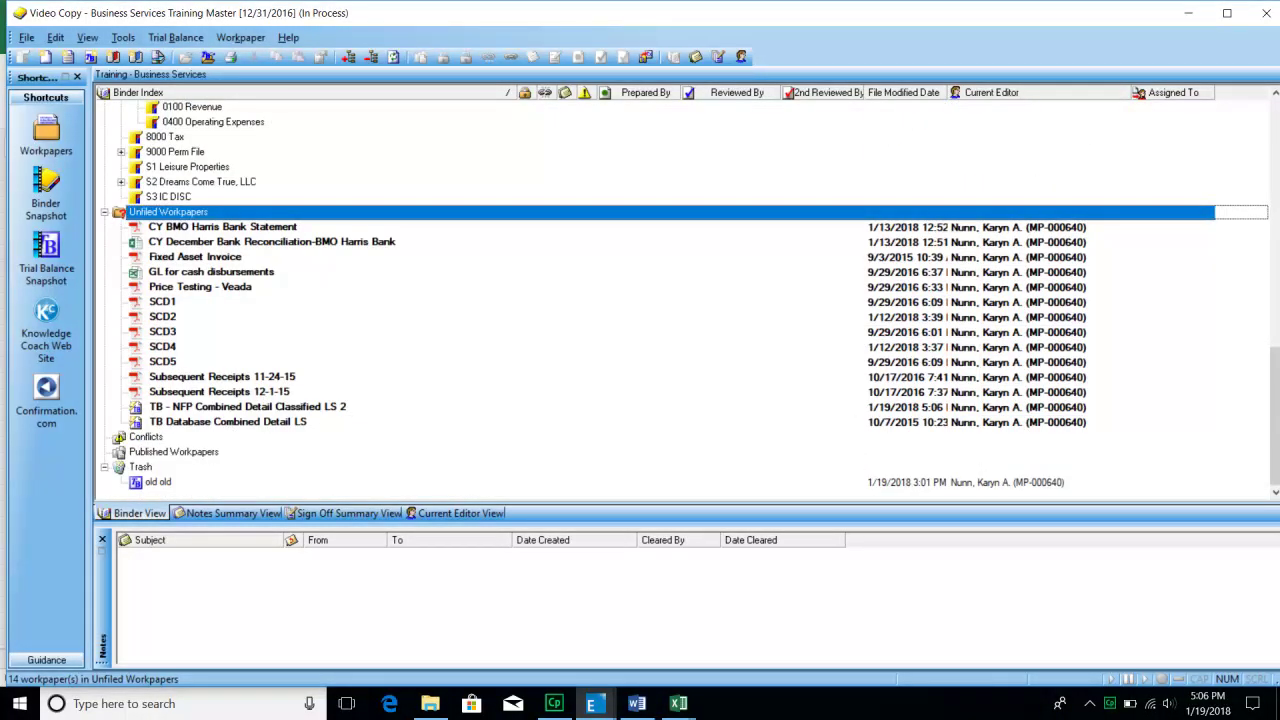
right_click(181, 407)
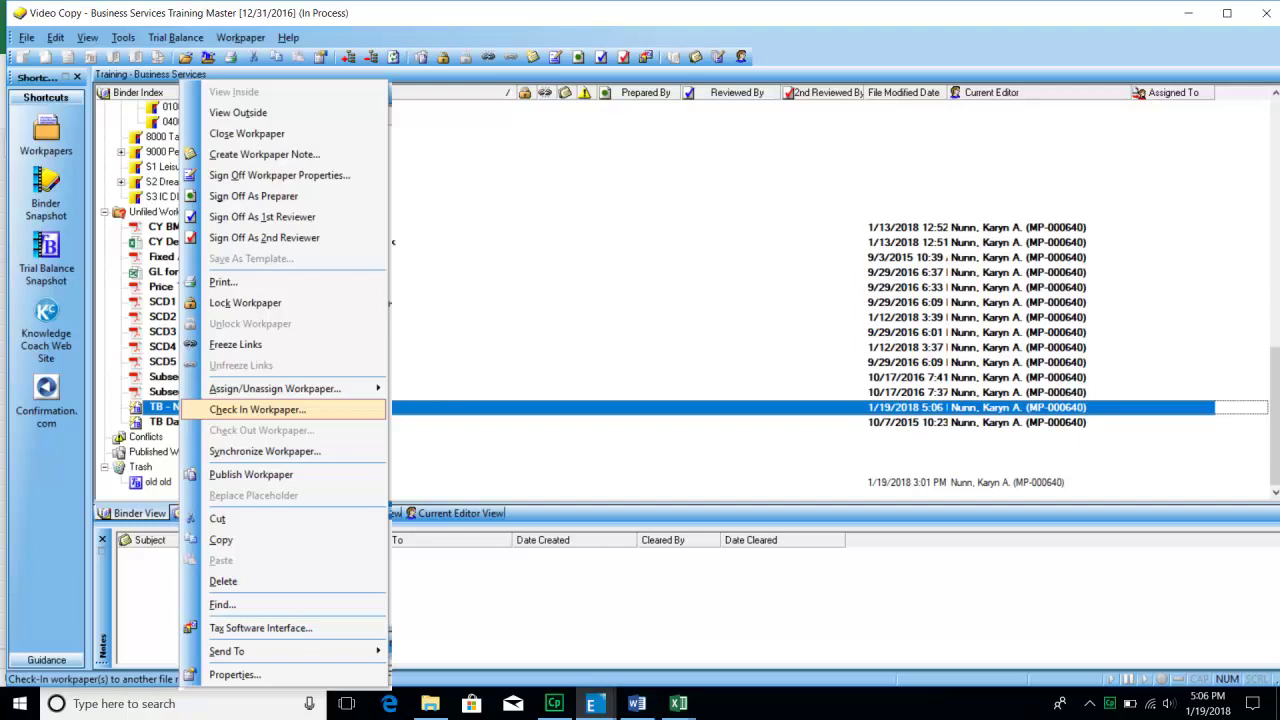
key("Escape")
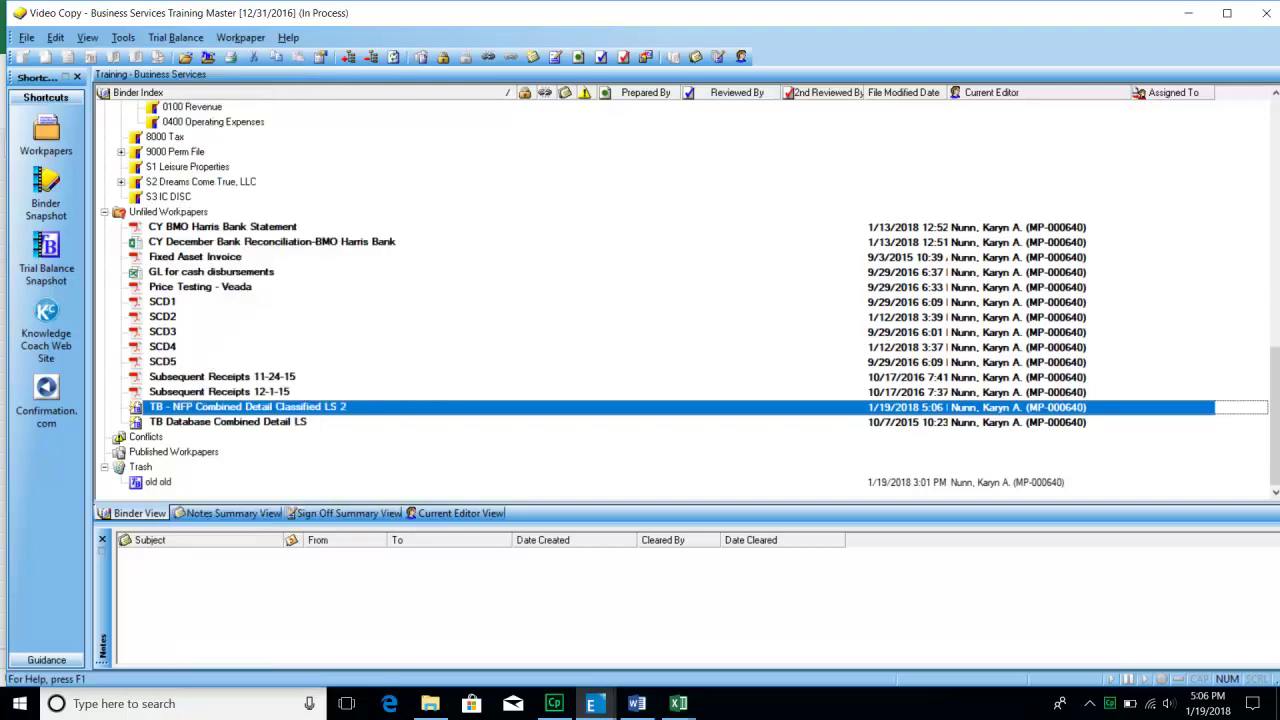
scroll(257, 403, "up", 7)
right_click(228, 183)
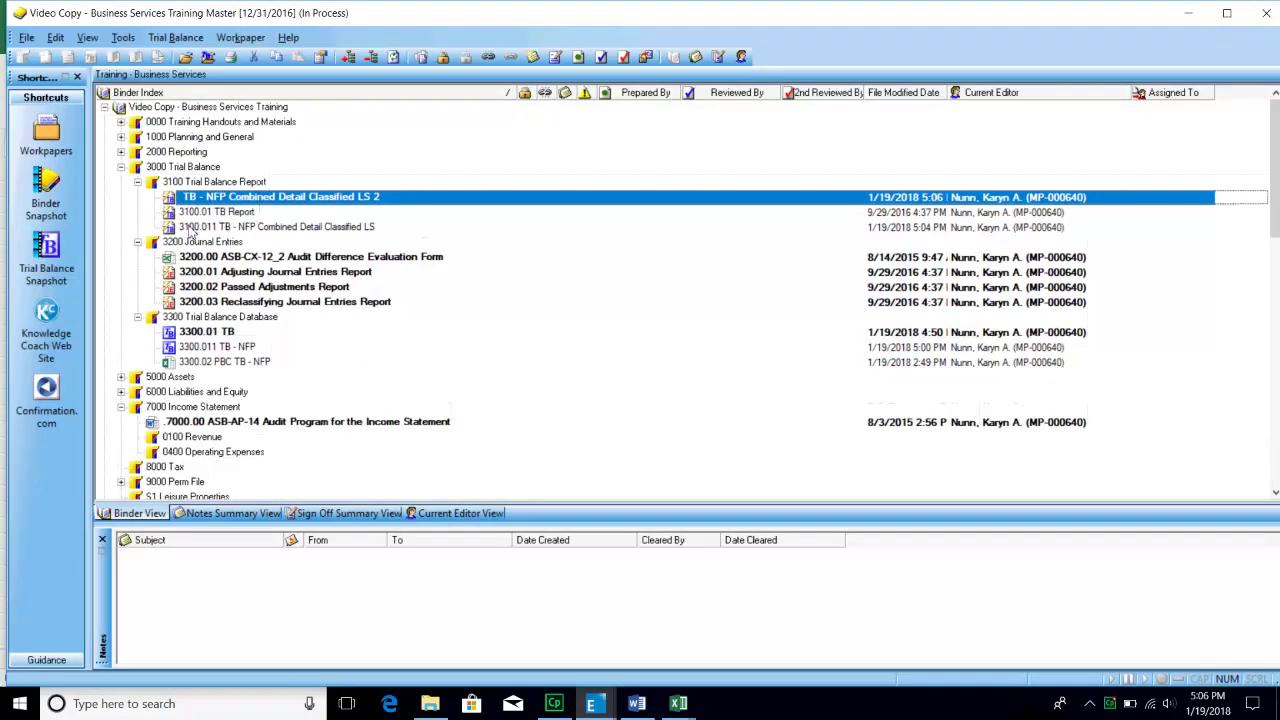
Set the index of the TB - NFP Combined Detail Classified LS 2 workpaper to 3100.11 in its properties.
left_click(277, 227)
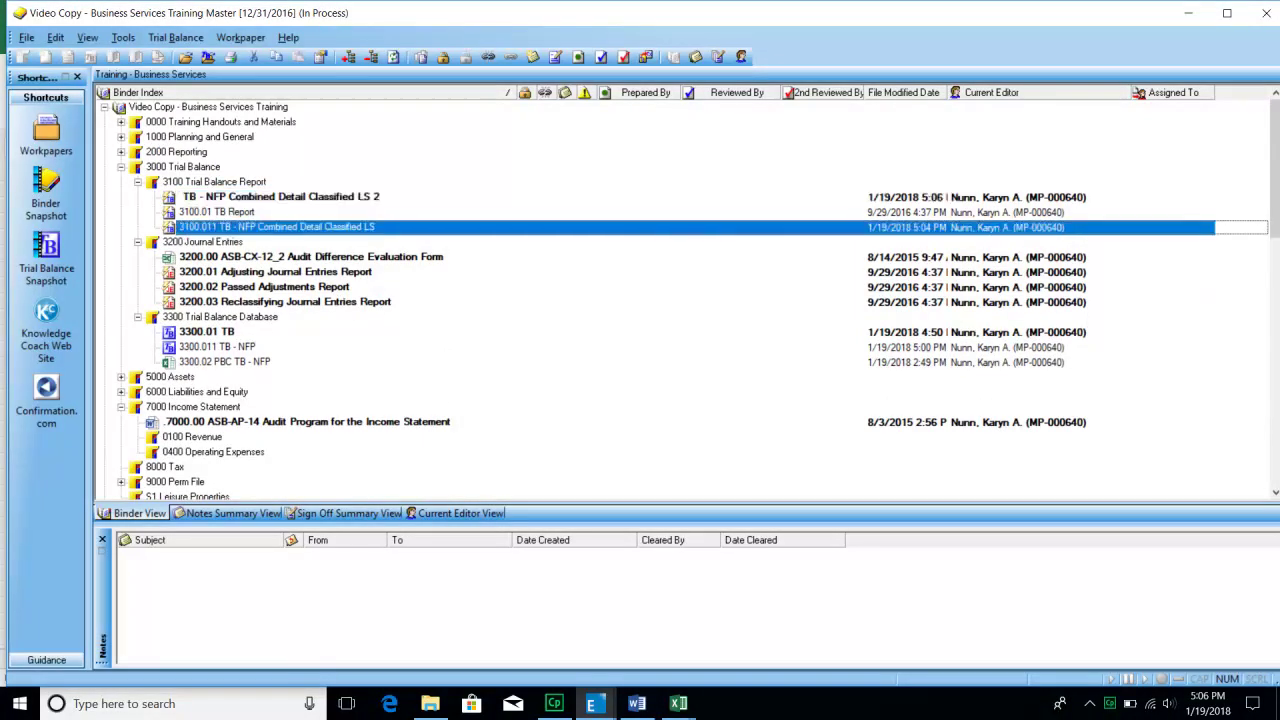
left_click(281, 197)
right_click(216, 197)
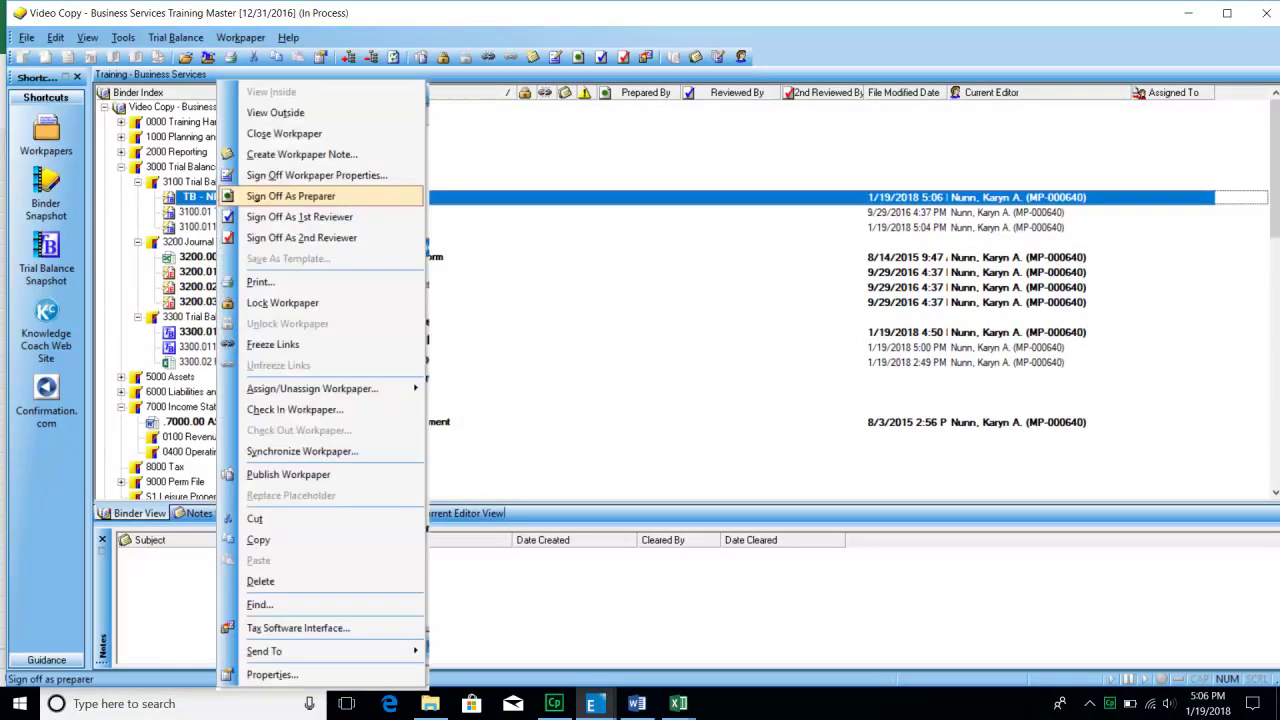
left_click(272, 675)
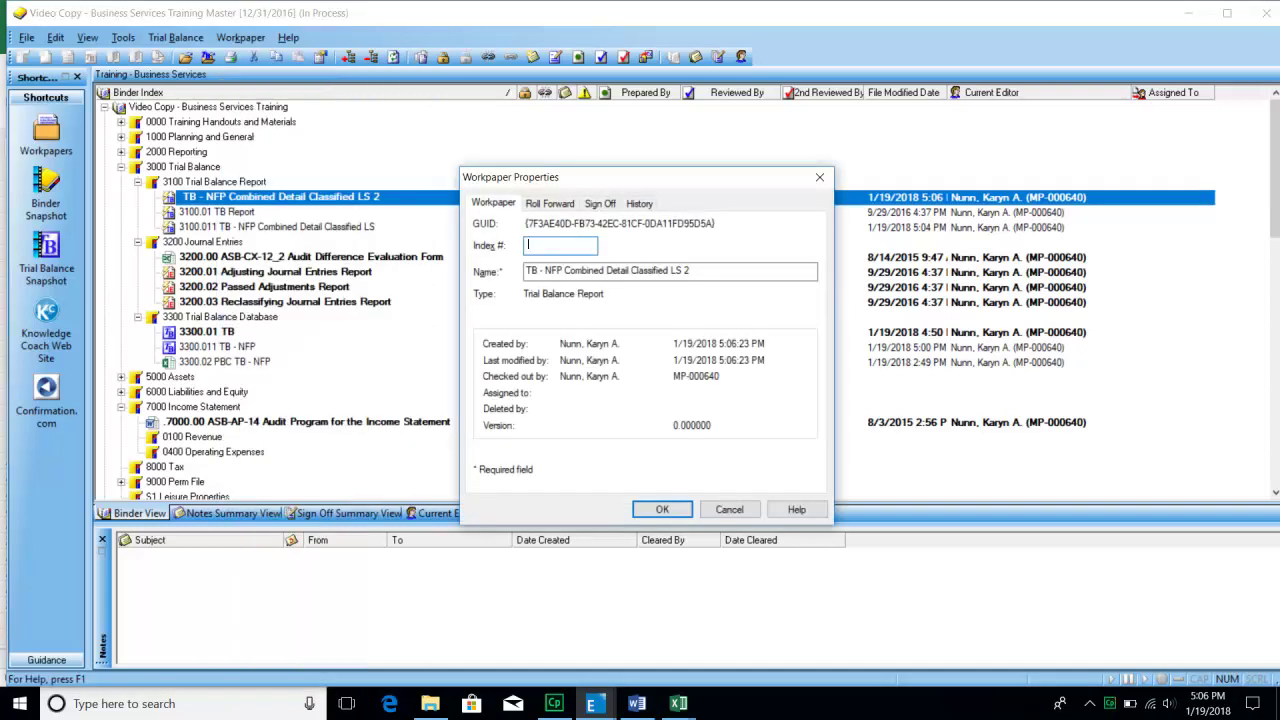
type("3100.11")
key("Return")
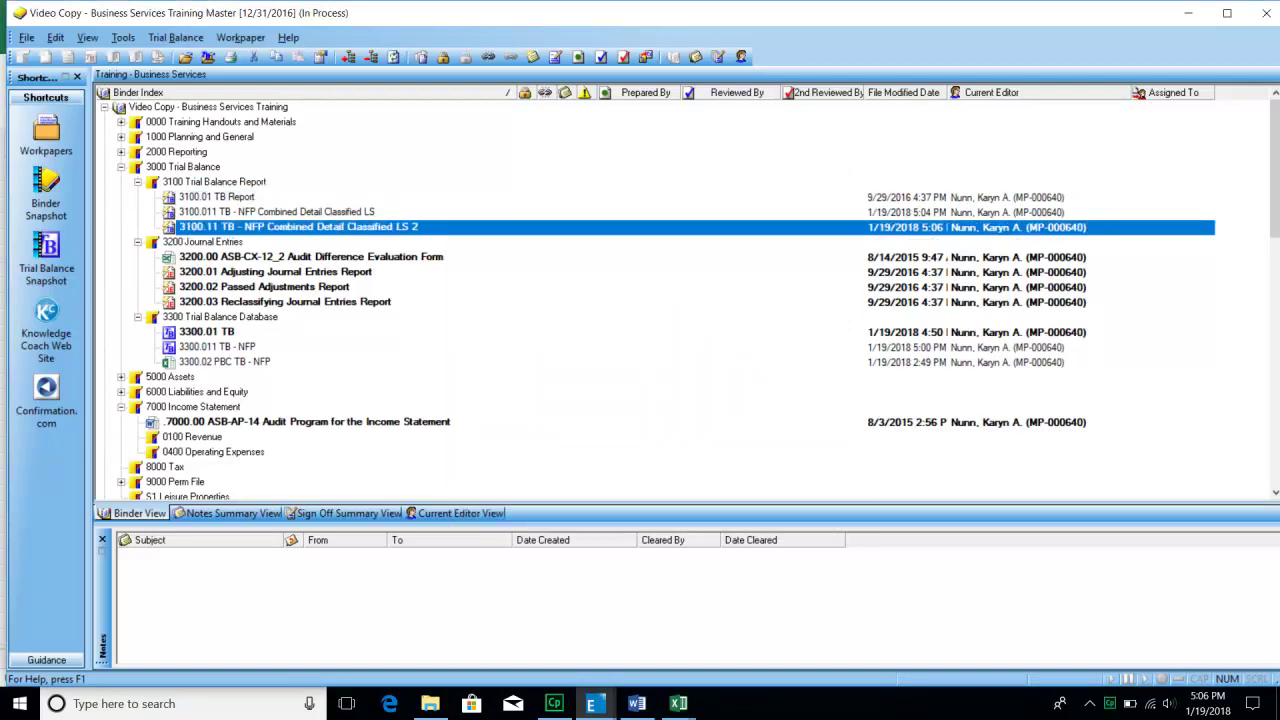
Try to delete the 3100.011 TB - NFP Combined Detail Classified LS workpaper.
left_click(277, 212)
right_click(276, 211)
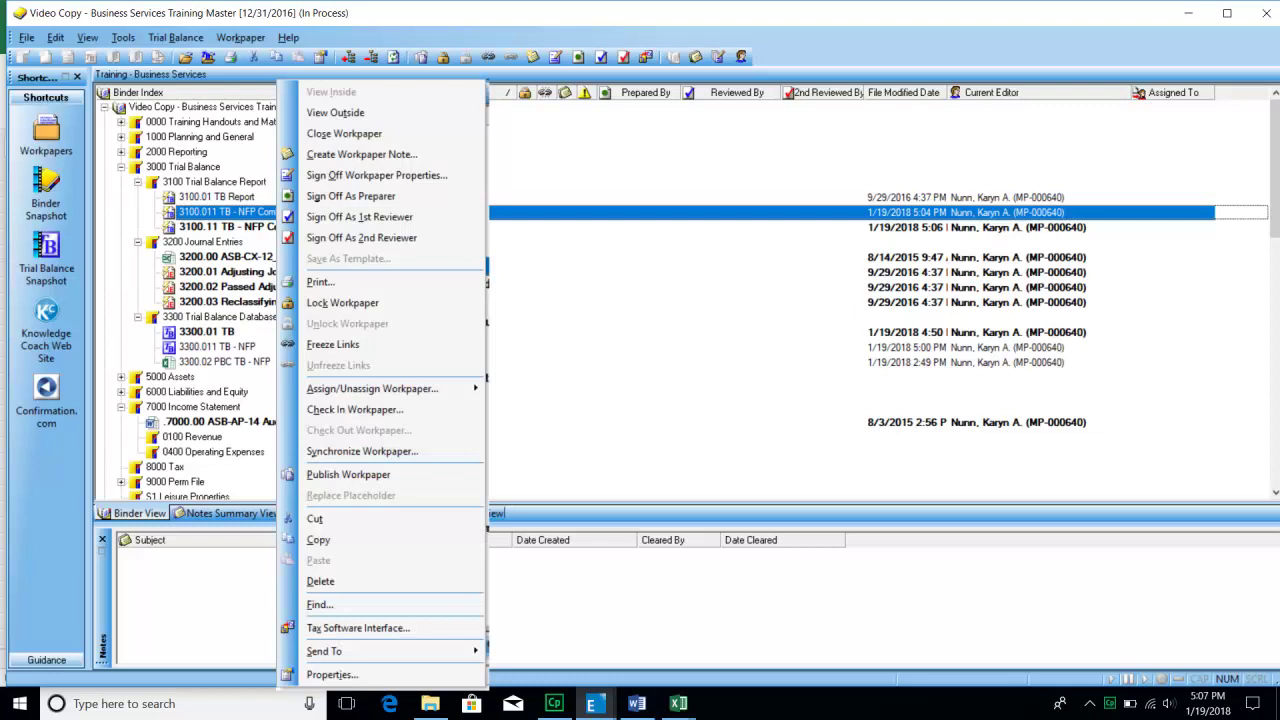
left_click(321, 581)
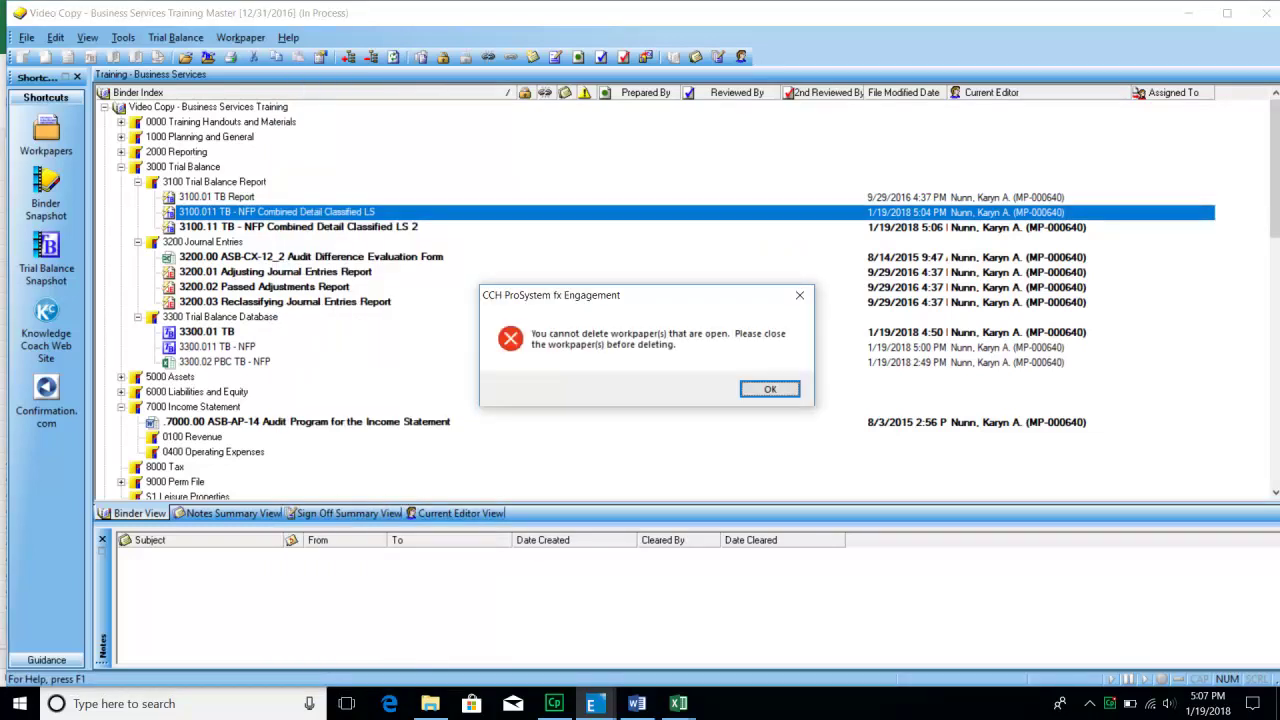
key("Return")
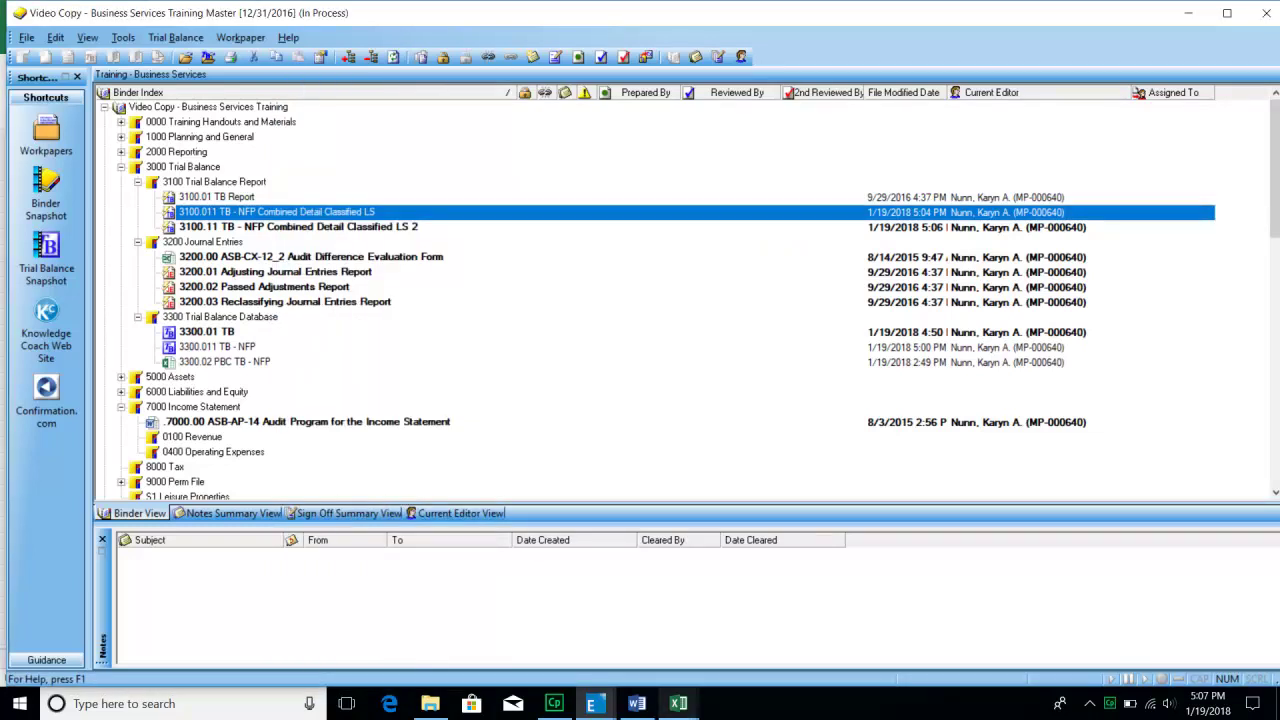
Switch to the 3100.011 TB - NFP Combined Detail Classified LS workbook in Excel and close it without saving changes.
left_click(678, 703)
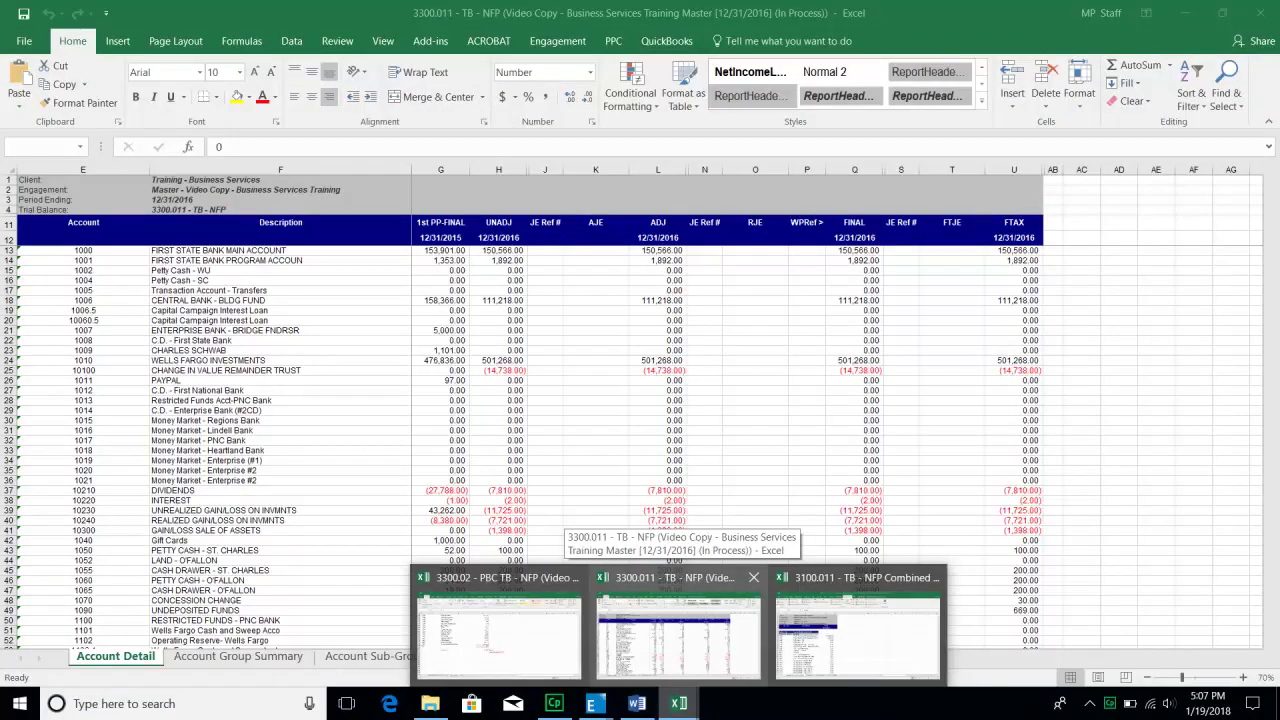
left_click(858, 625)
left_click(665, 461)
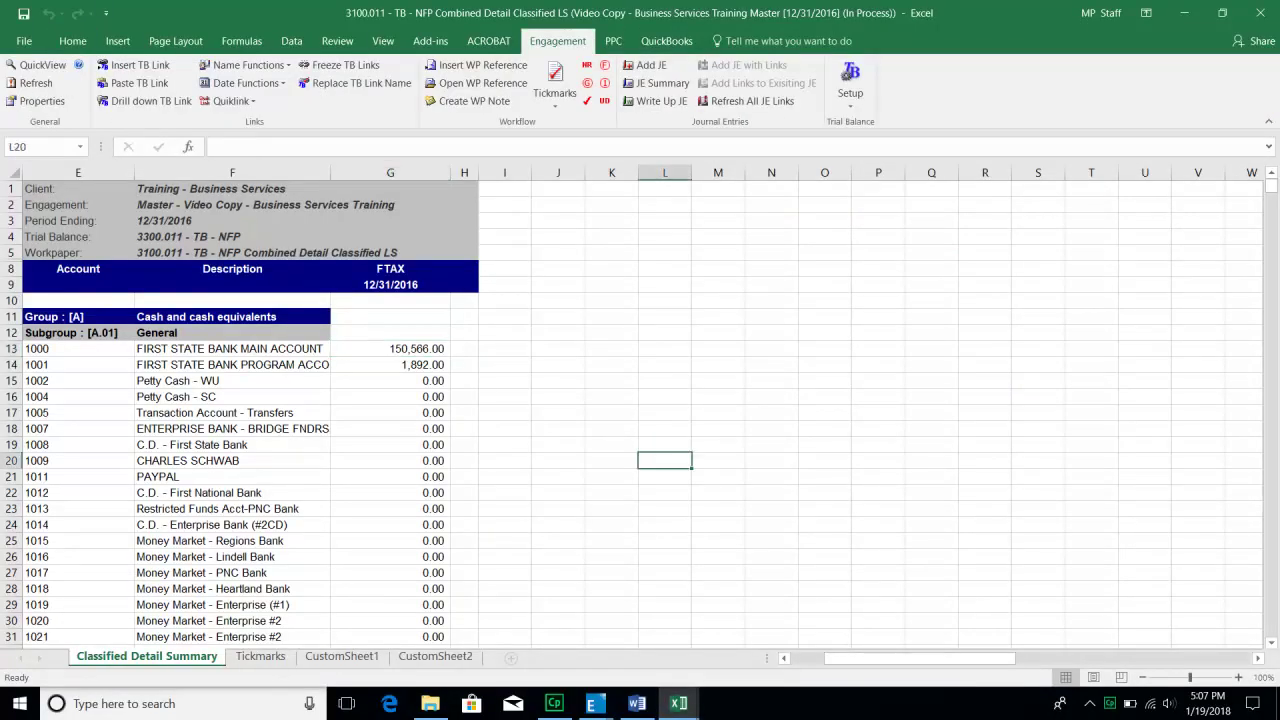
key("alt+F4")
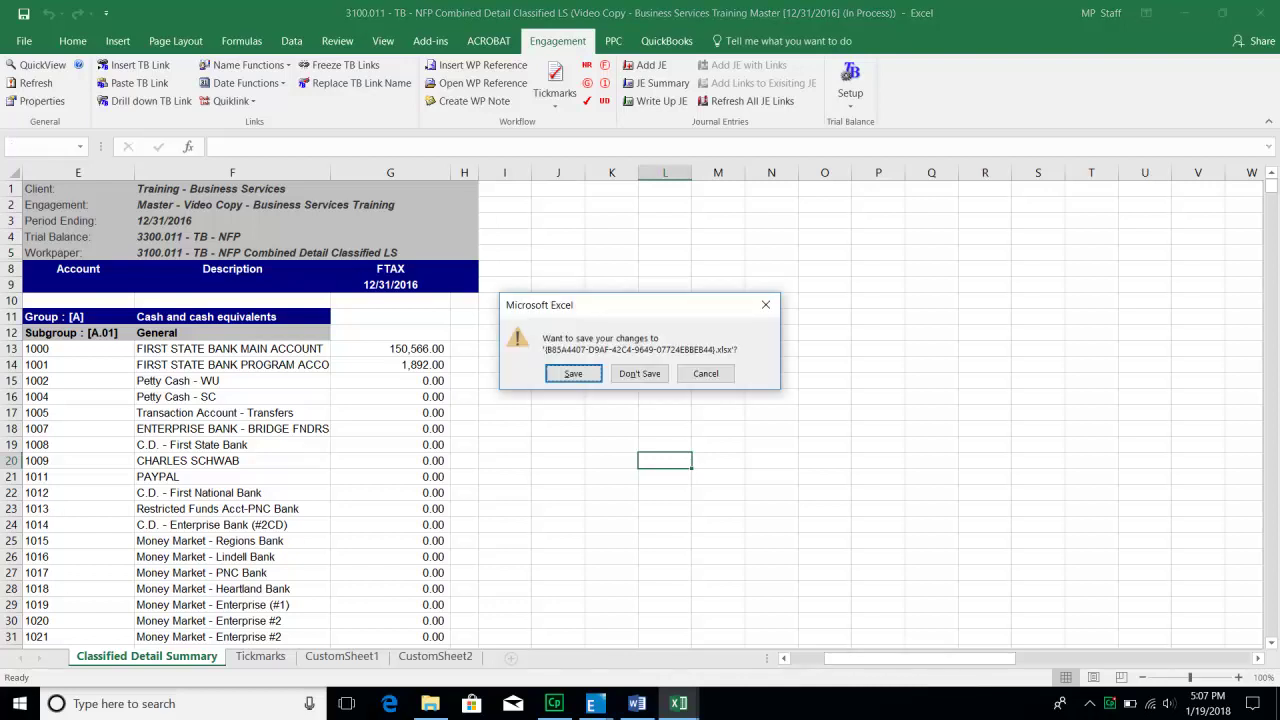
key("n")
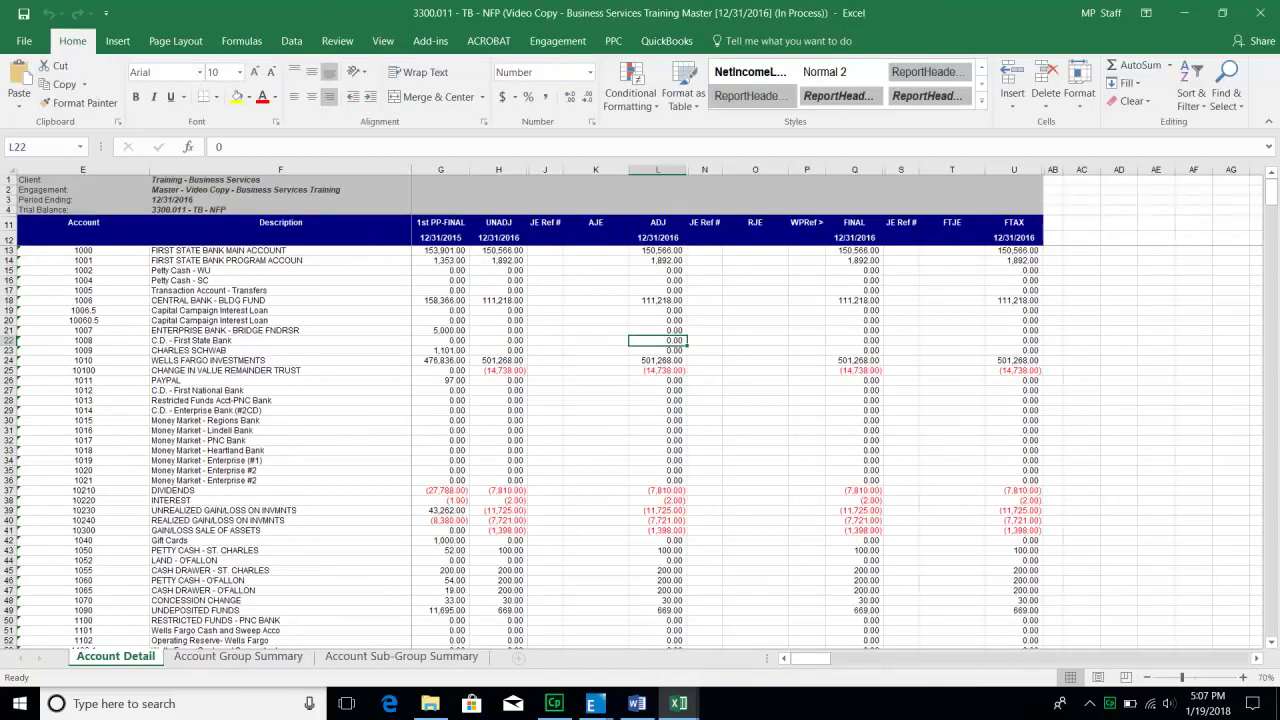
Switch to Engagement and send the 3100.011 TB - NFP Combined Detail Classified LS workpaper to the Trash.
left_click(596, 703)
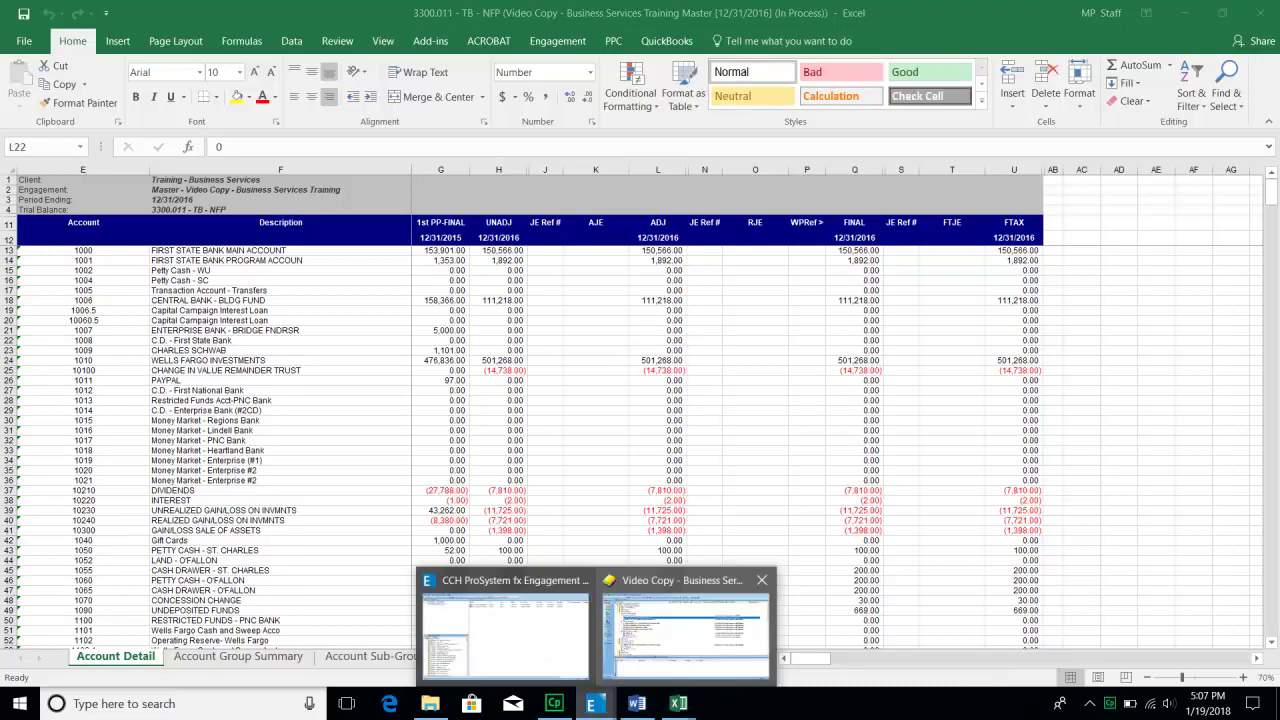
left_click(686, 625)
right_click(292, 213)
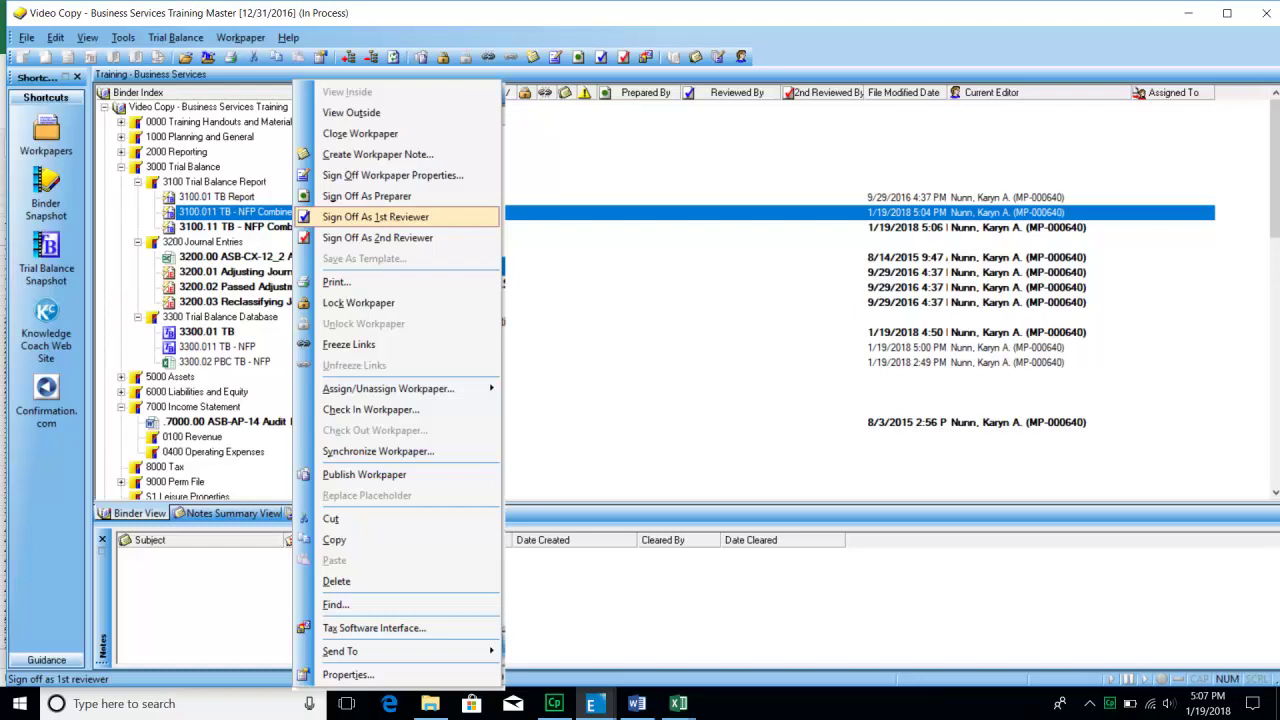
key("Escape")
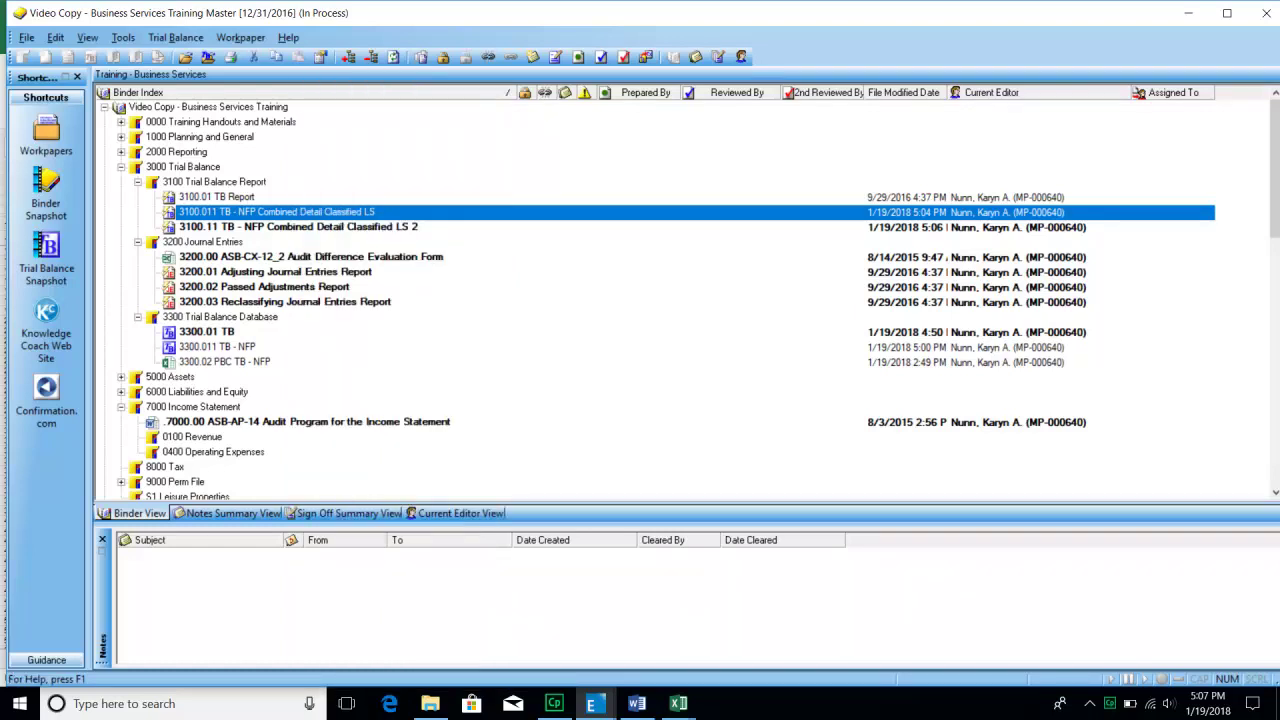
right_click(292, 227)
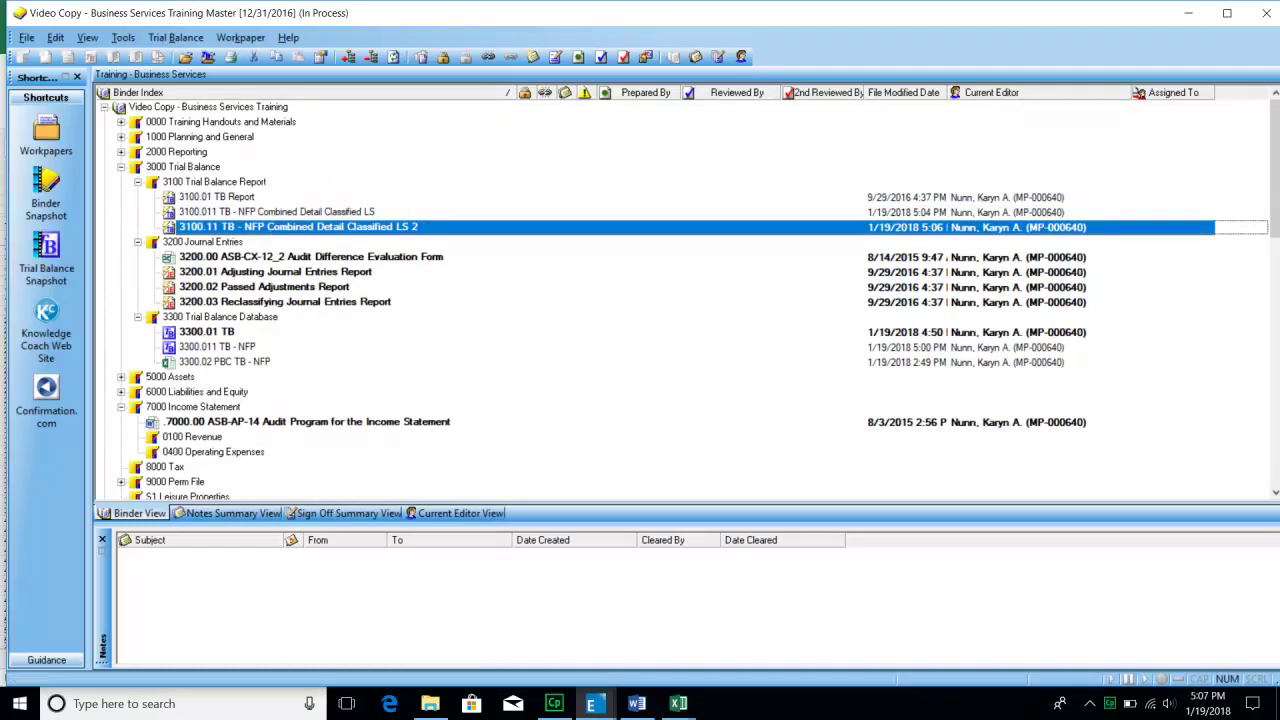
left_click(277, 212)
right_click(291, 212)
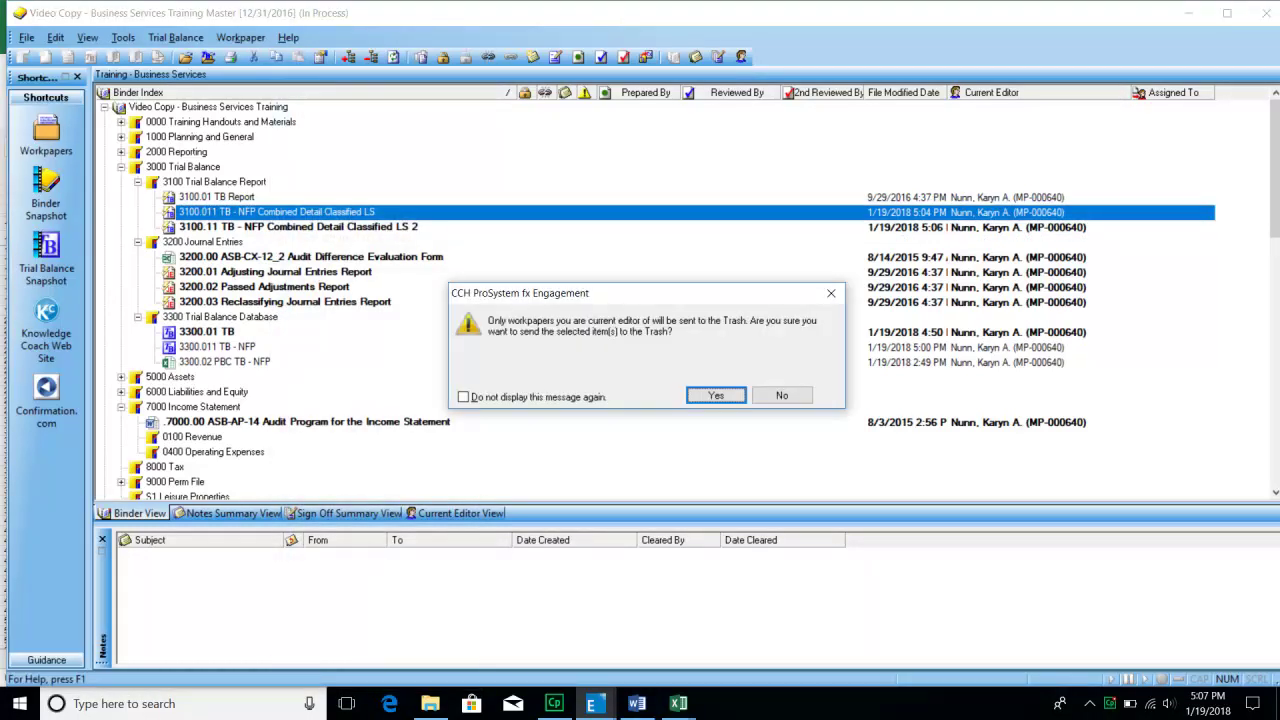
key("Return")
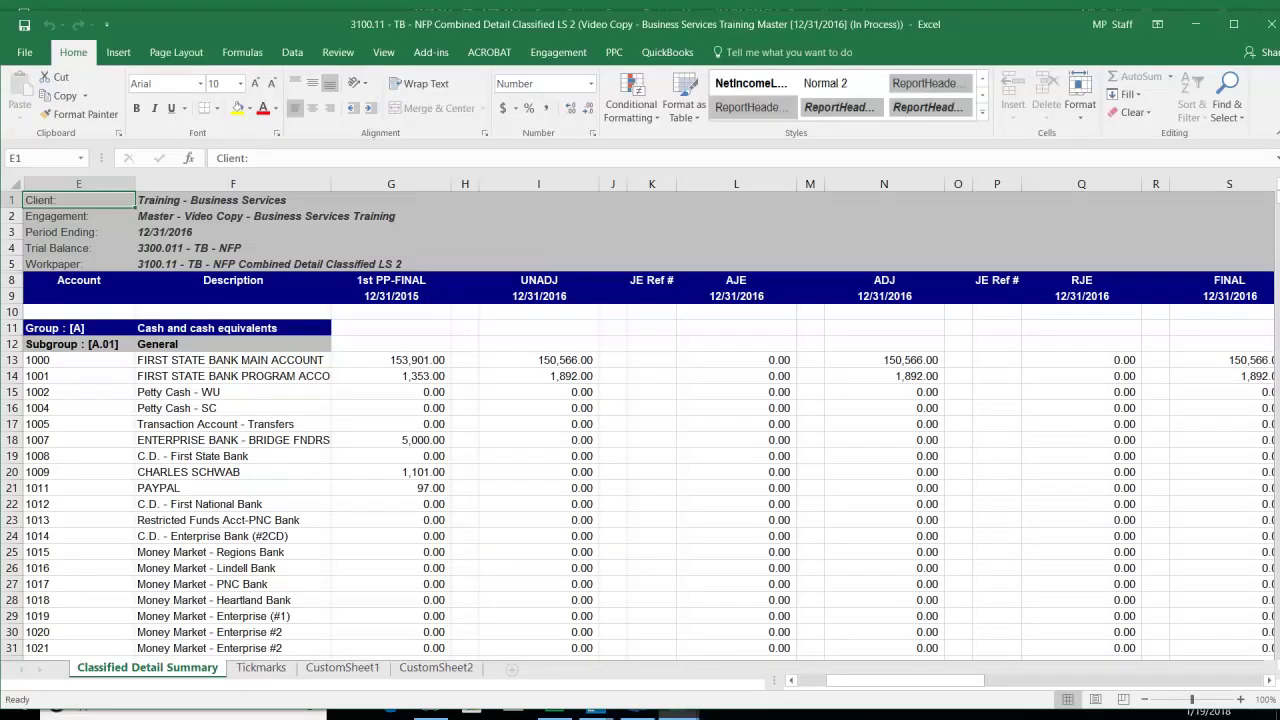
Examine the Classified Detail Summary in the 3100.11 TB - NFP Combined Detail Classified LS 2 workbook for zero-balance accounts and empty subgroups.
left_click(539, 392)
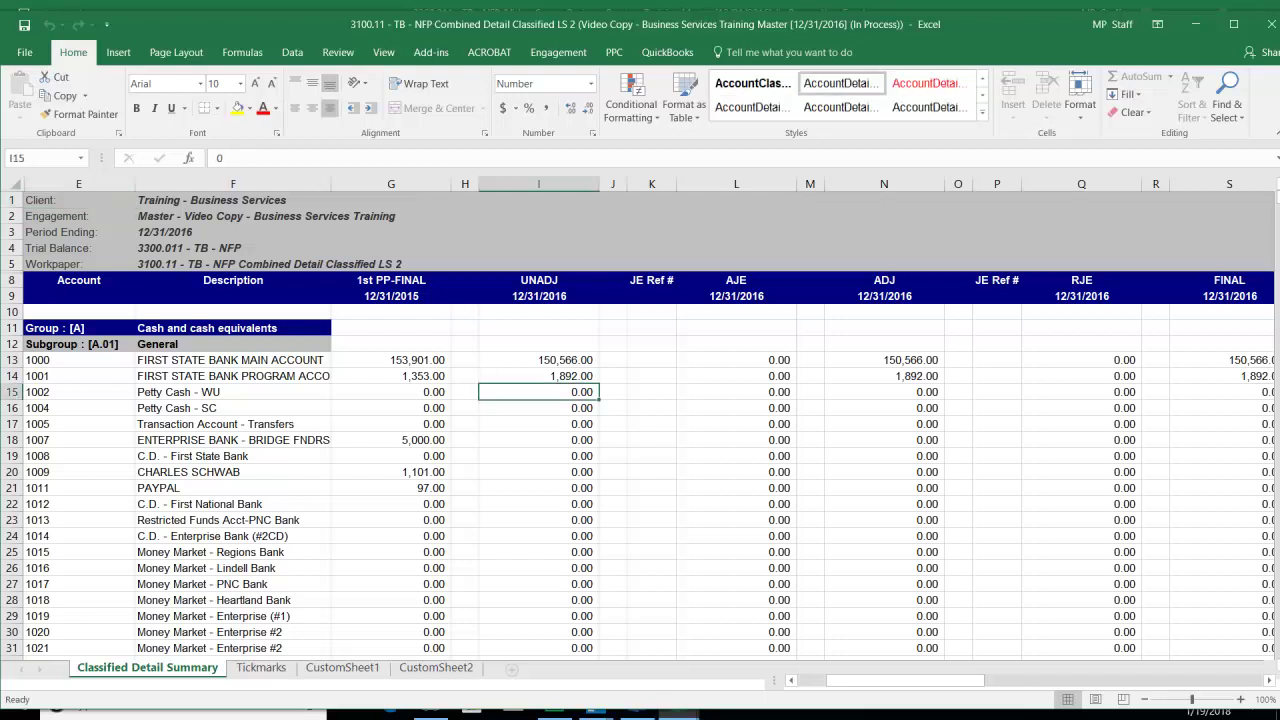
scroll(565, 392, "down", 5)
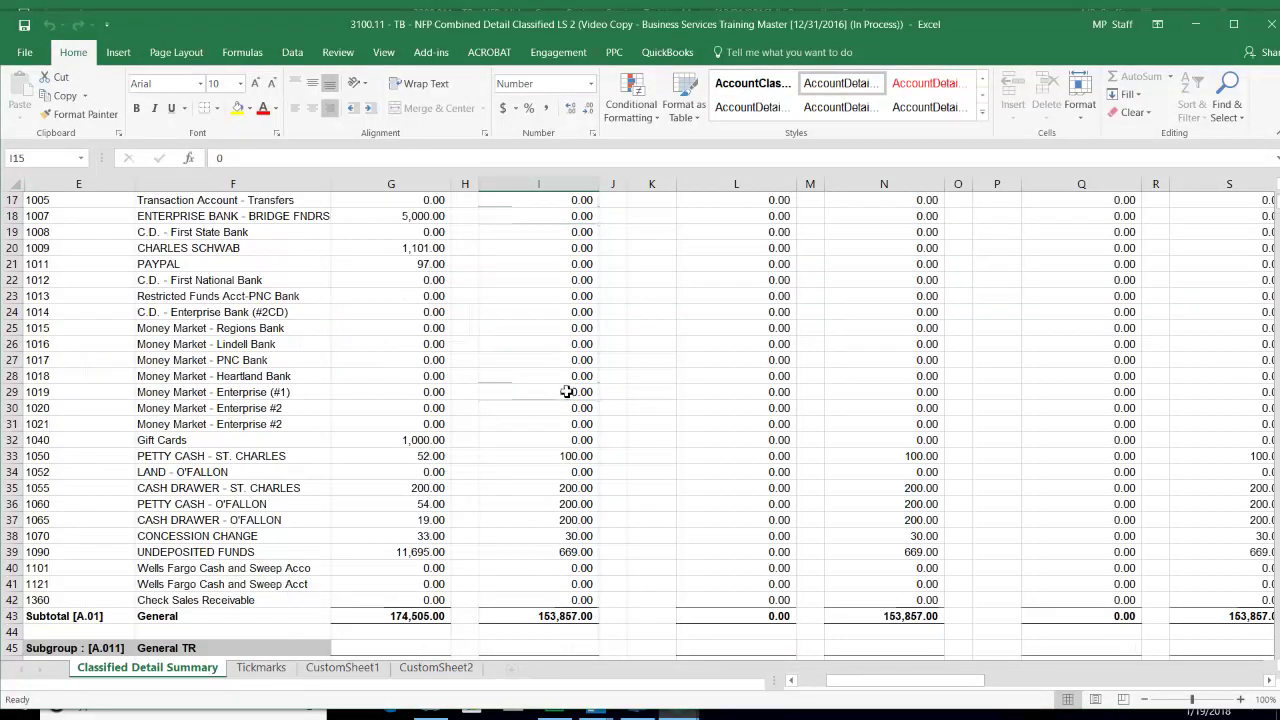
left_click(539, 392)
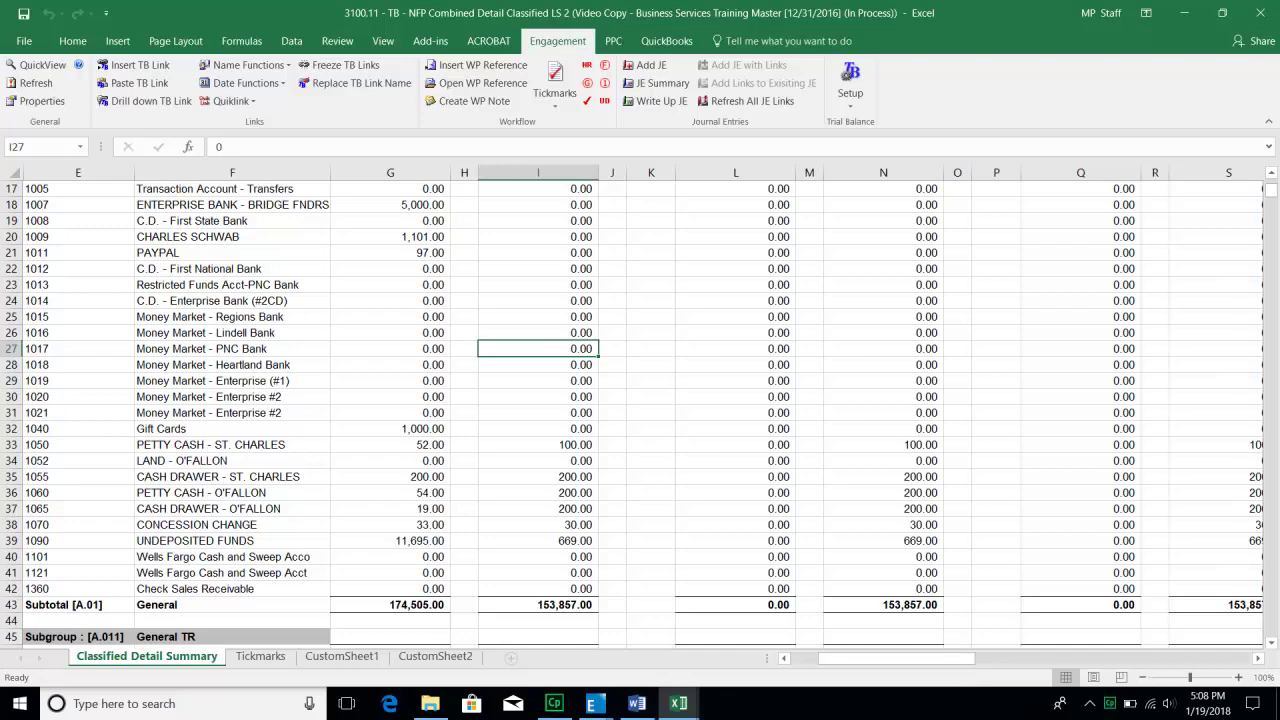
left_click(736, 269)
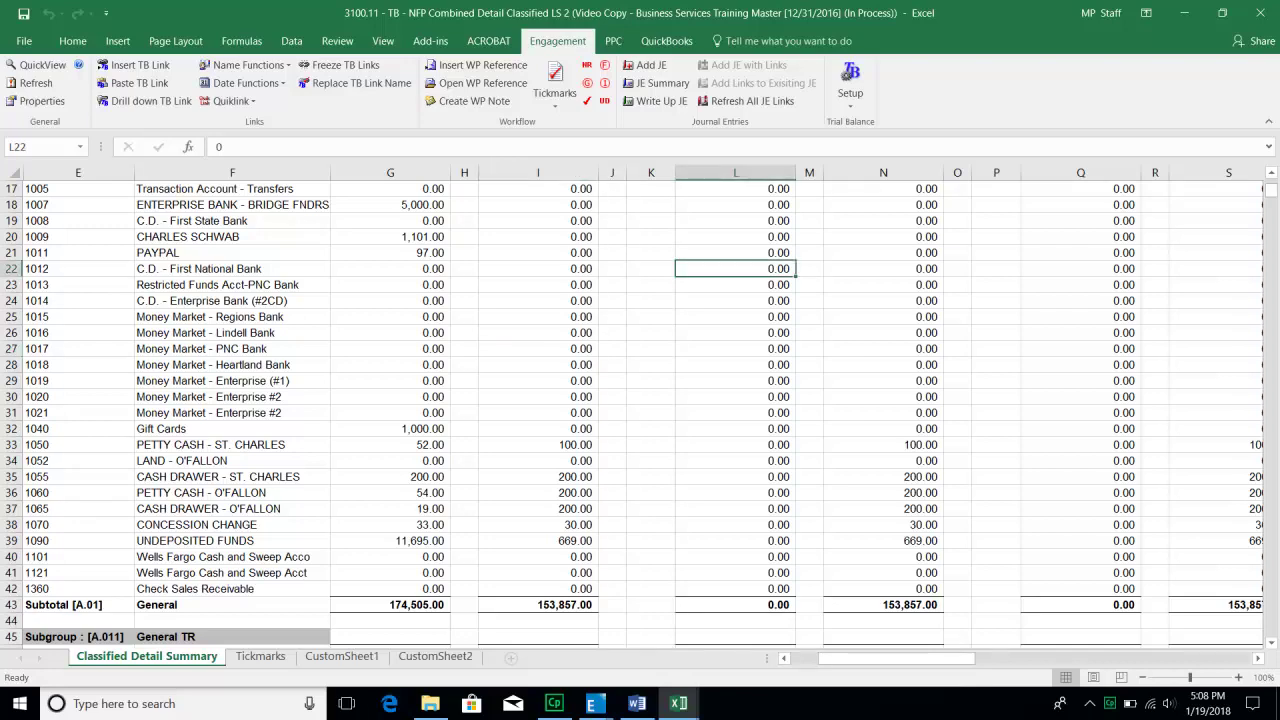
scroll(500, 366, "up", 5)
scroll(432, 458, "down", 4)
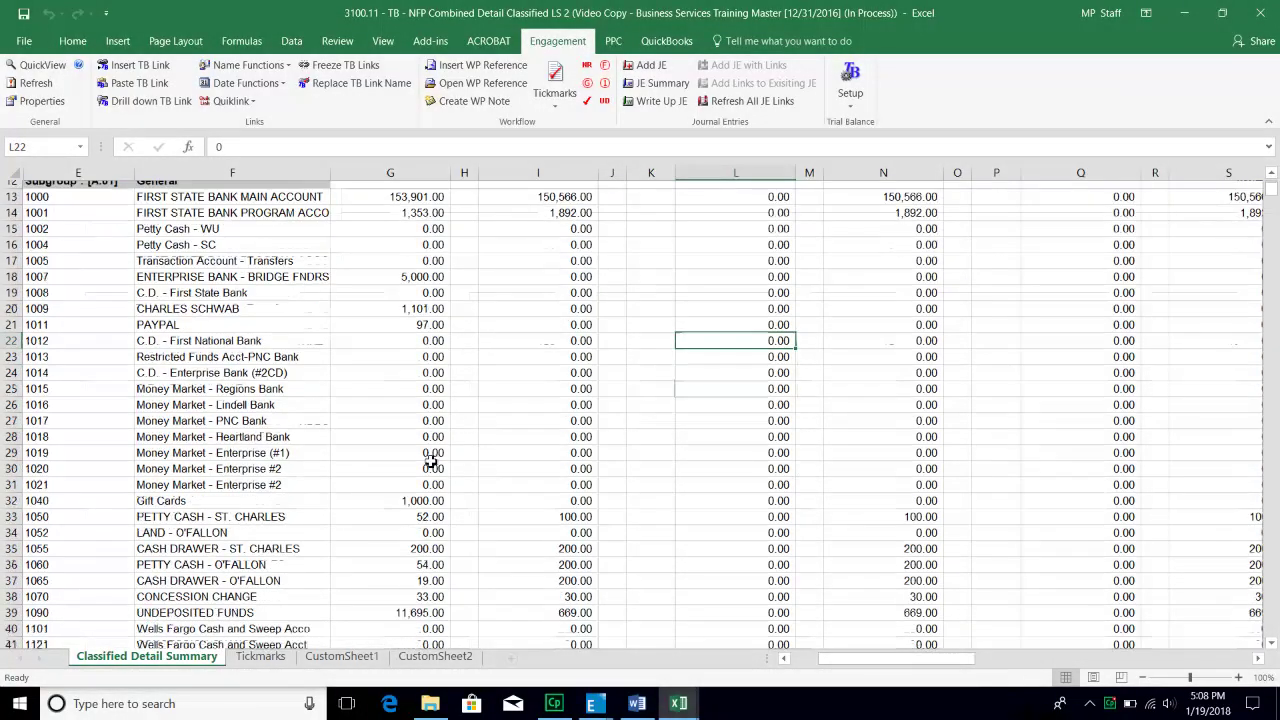
scroll(431, 461, "down", 1)
left_click(400, 397)
left_click(400, 445)
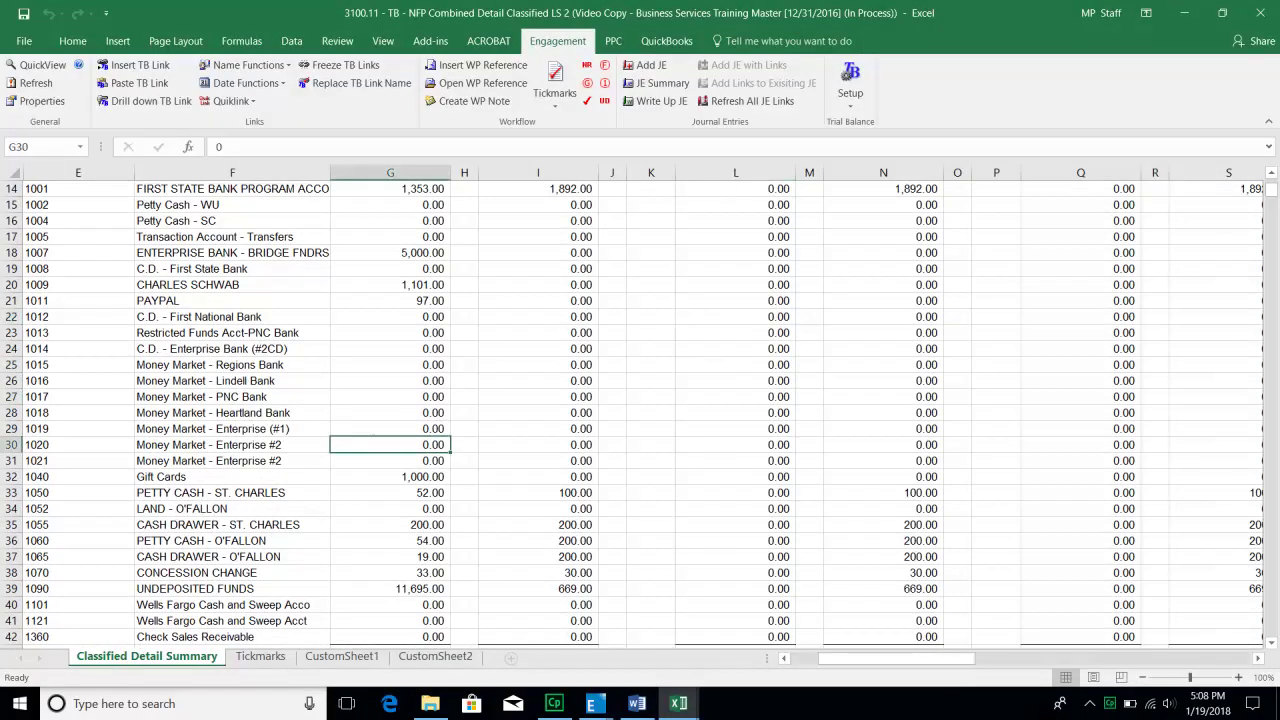
left_click(400, 461)
left_click(400, 413)
left_click(400, 381)
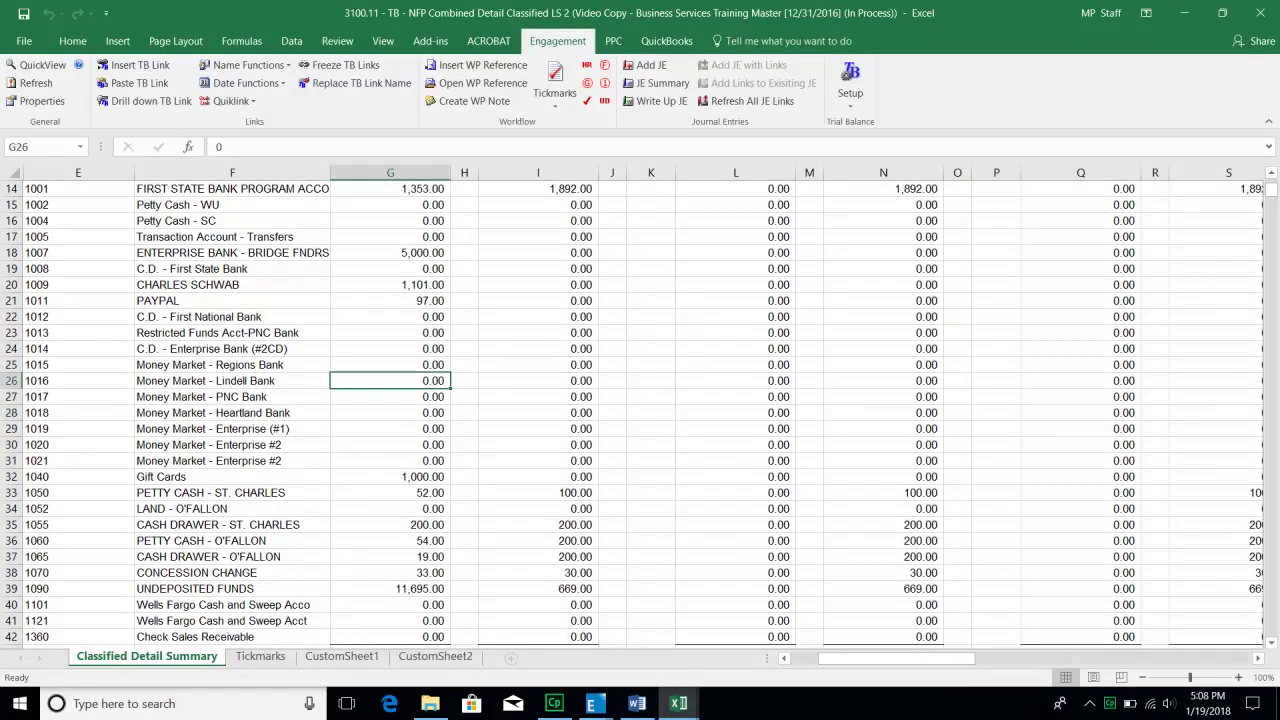
scroll(421, 388, "down", 6)
scroll(425, 385, "down", 5)
scroll(425, 385, "up", 16)
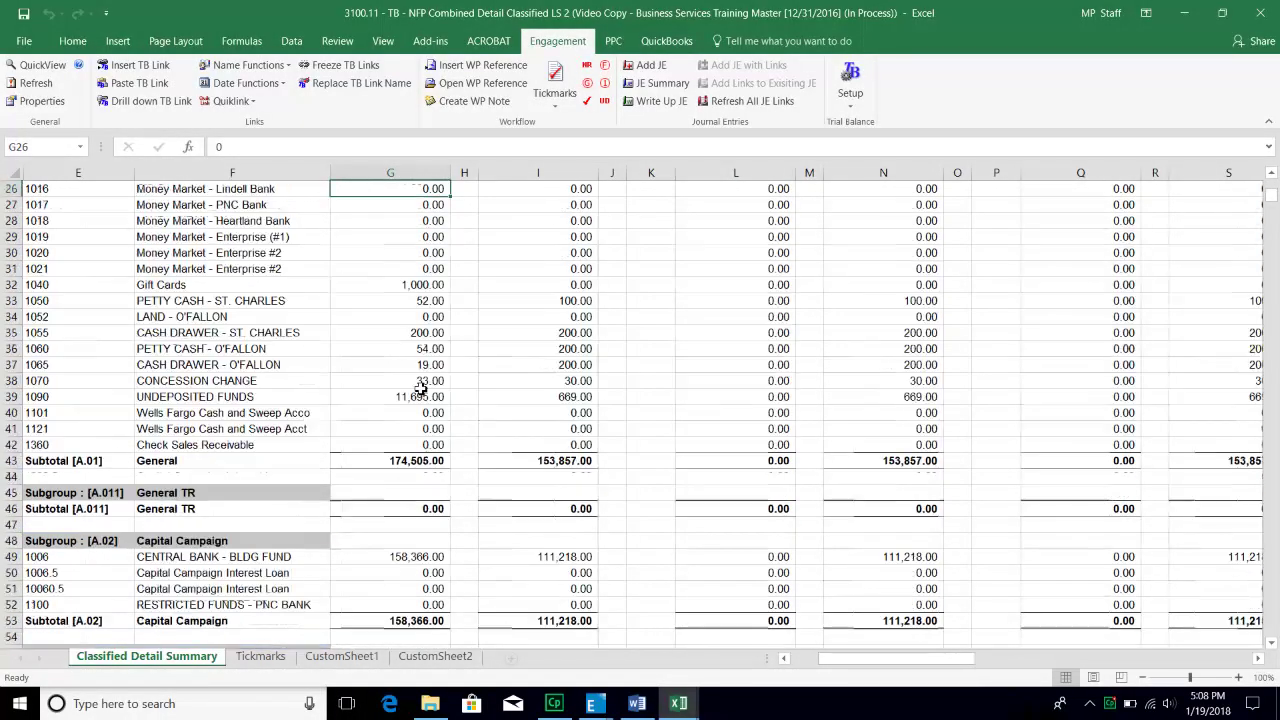
Start a new trial balance report based on the 3300.011 TB - NFP trial balance.
left_click(584, 334)
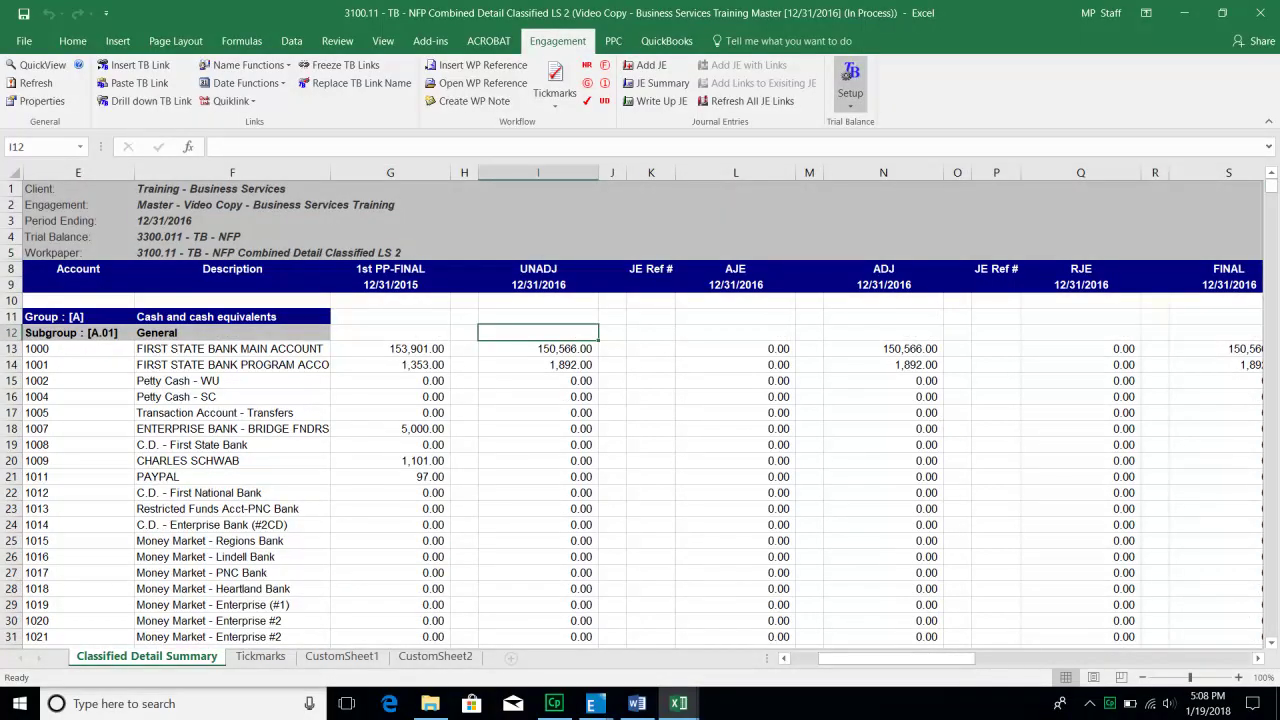
left_click(850, 85)
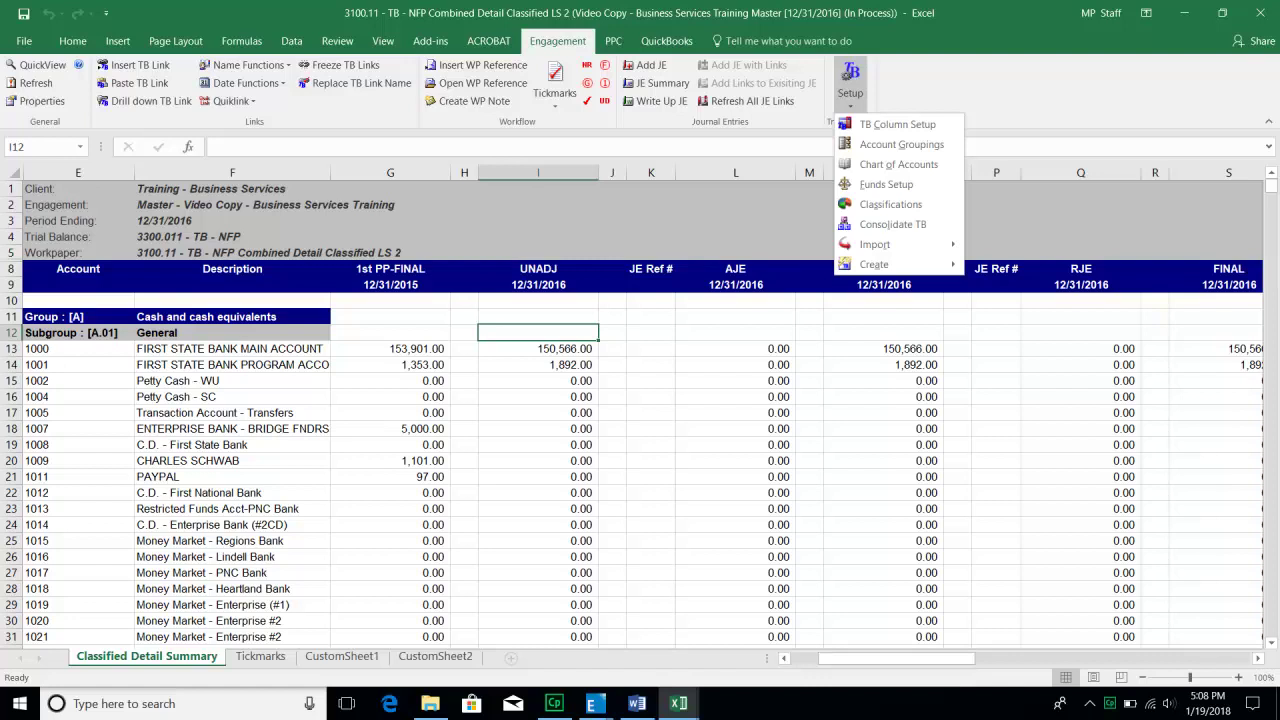
key("Escape")
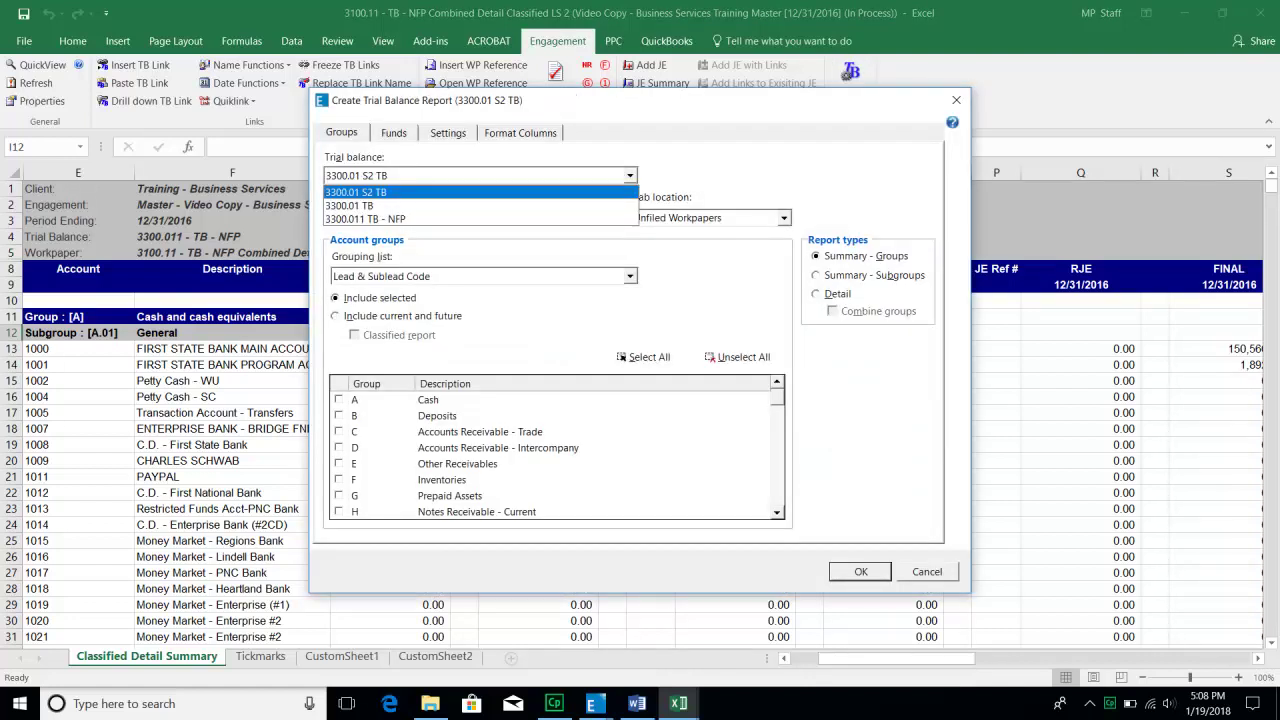
left_click(366, 219)
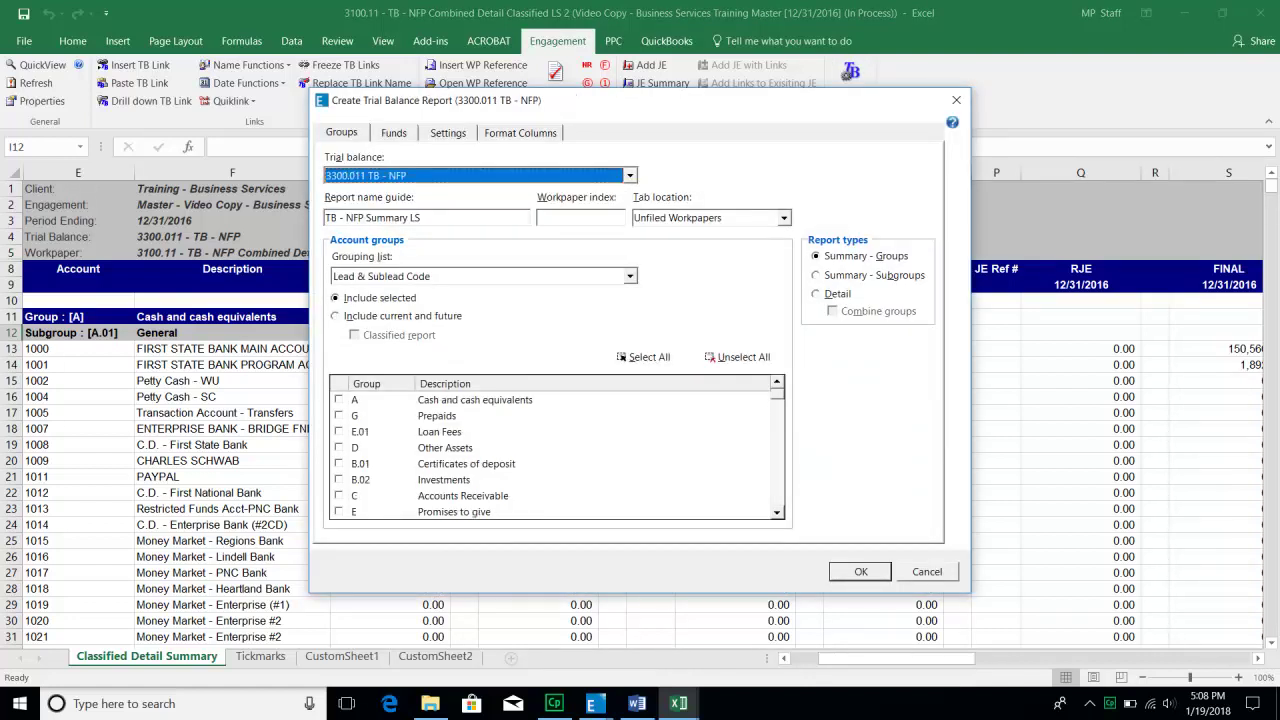
Name the report "Trial Balance report - NFP", with index 3100.011, and file it in 3100 Trial Balance Report under 3000 Trial Balance.
key("Tab")
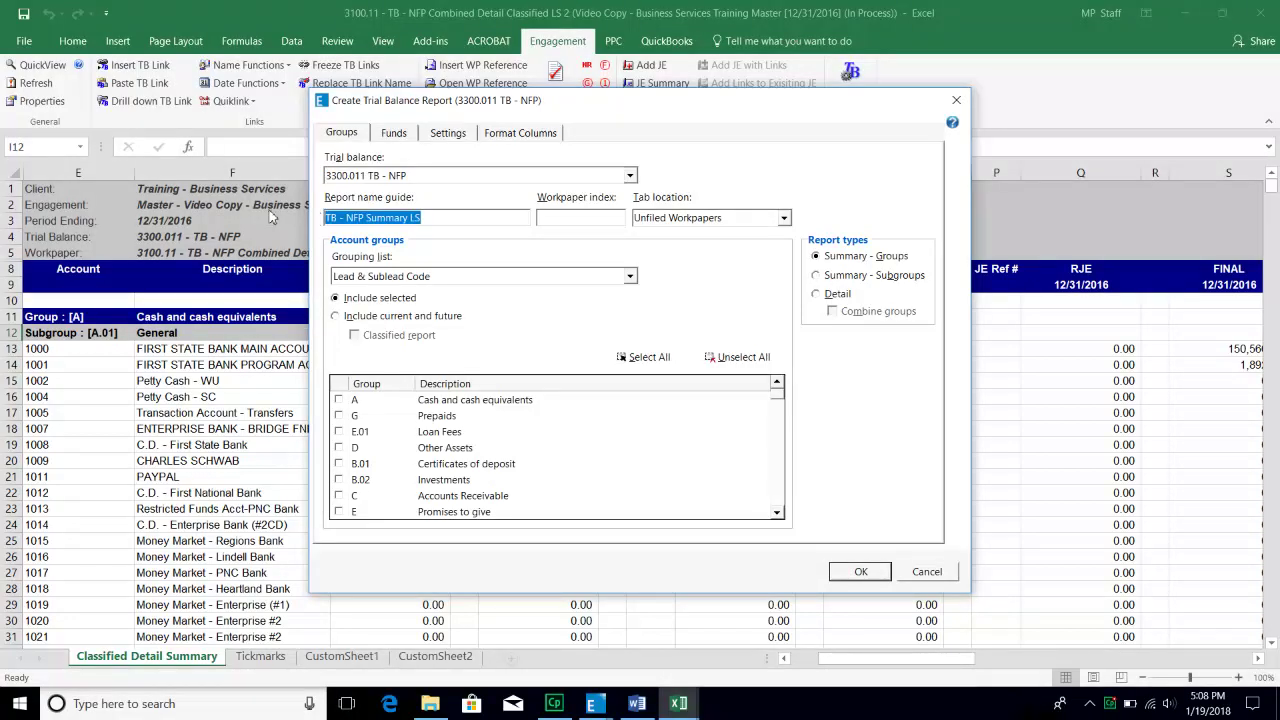
type("Trial B")
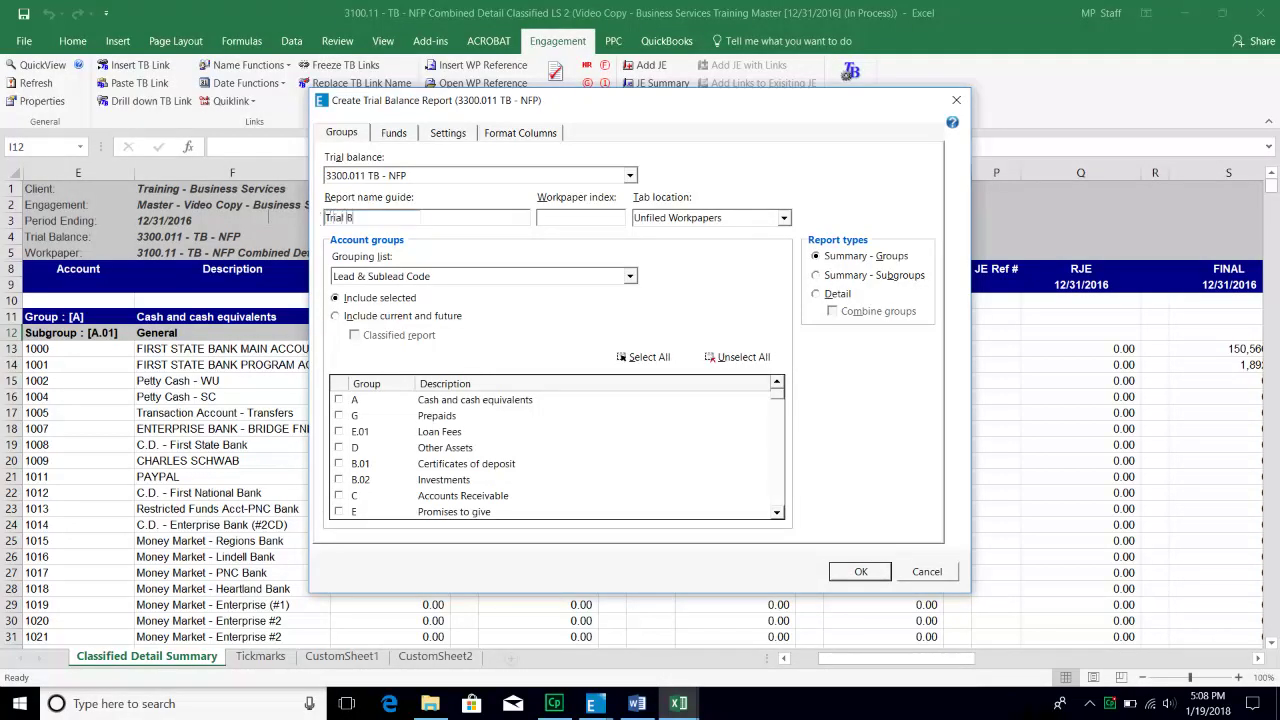
type("alance report - NFP")
key("Tab")
type("3100.011")
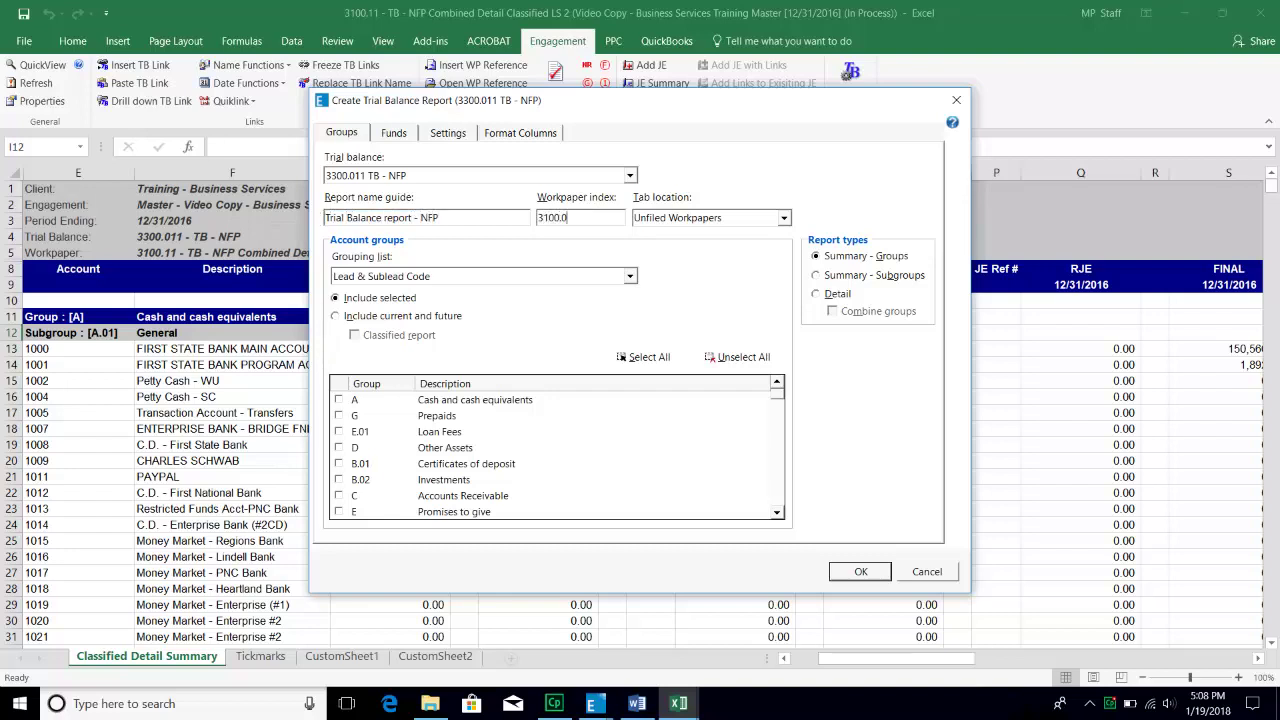
left_click(708, 215)
left_click(784, 218)
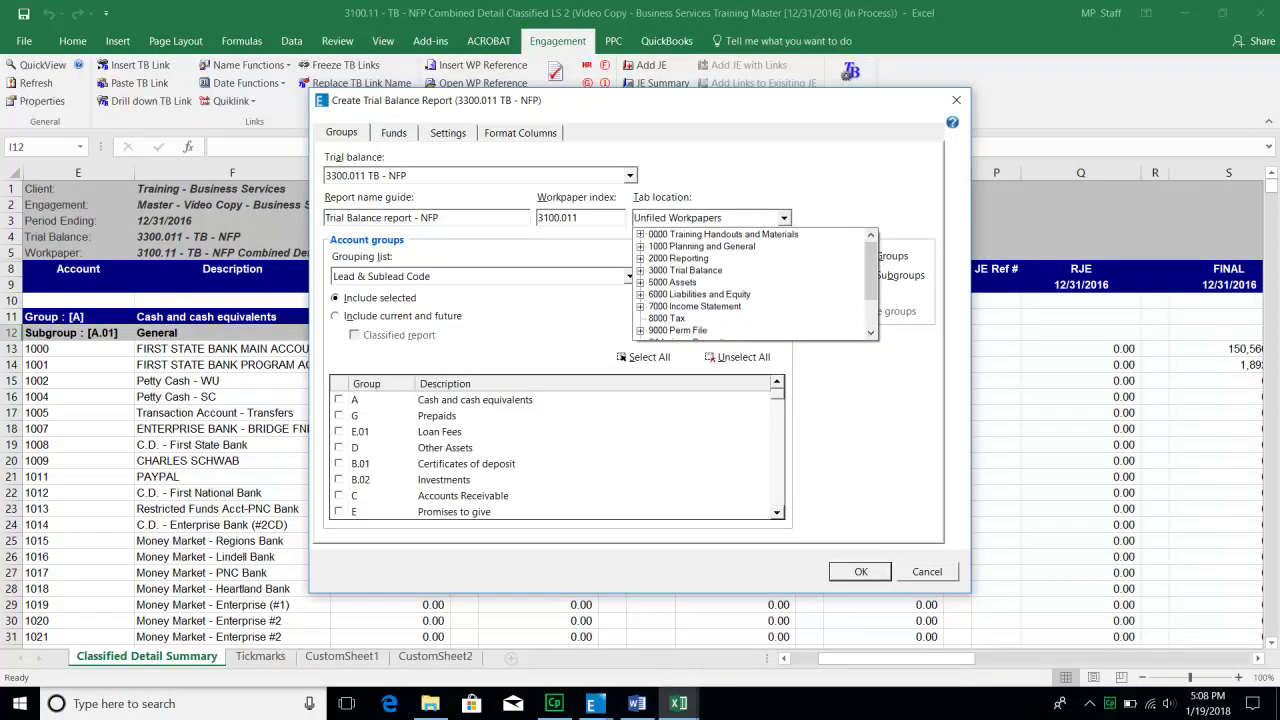
left_click(640, 270)
left_click(706, 282)
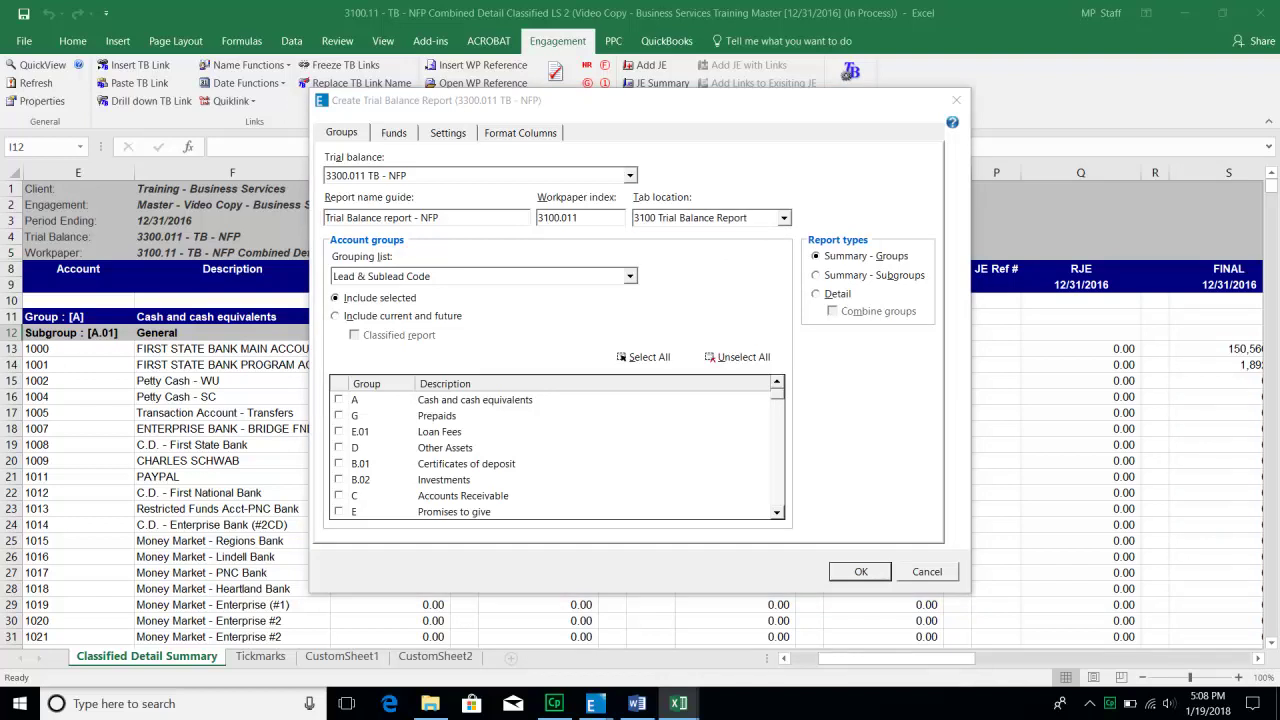
Make it a classified detail report that includes current and future account groups.
left_click(336, 316)
left_click(355, 335)
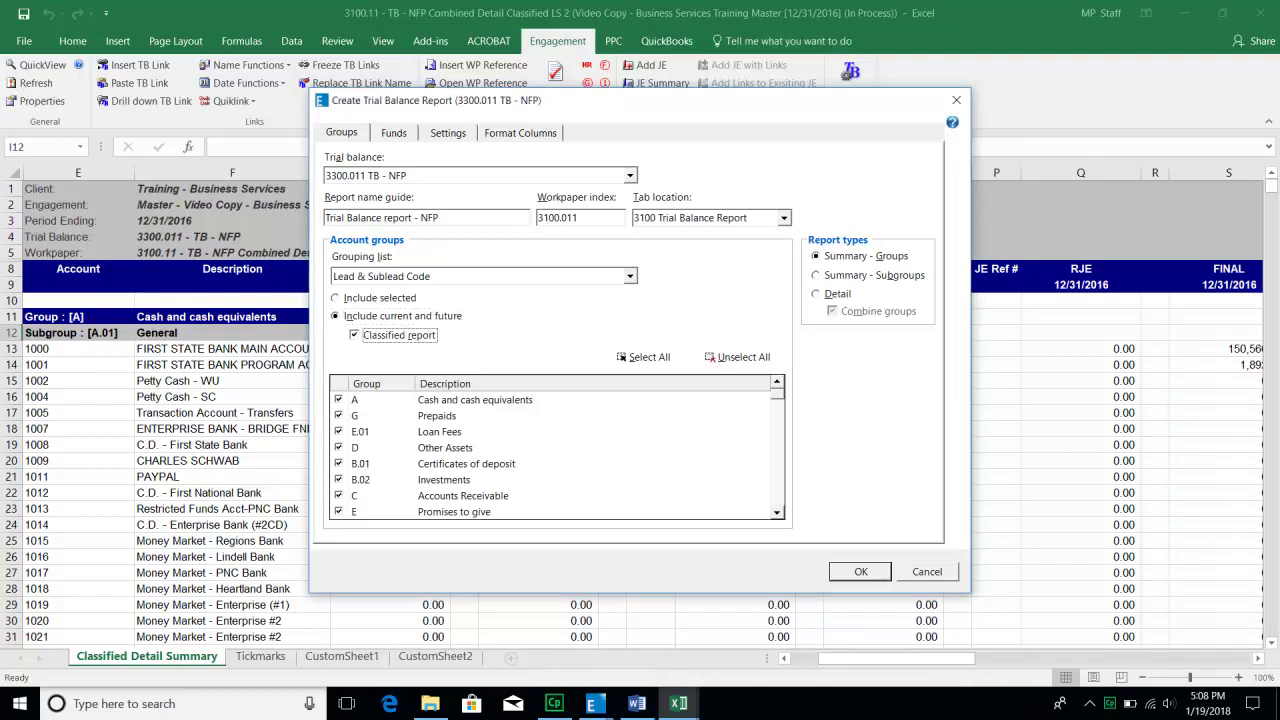
left_click(816, 294)
Set the report to hide empty groups and subgroups, hide accounts with zero balances, and show WP Ref columns.
left_click(394, 133)
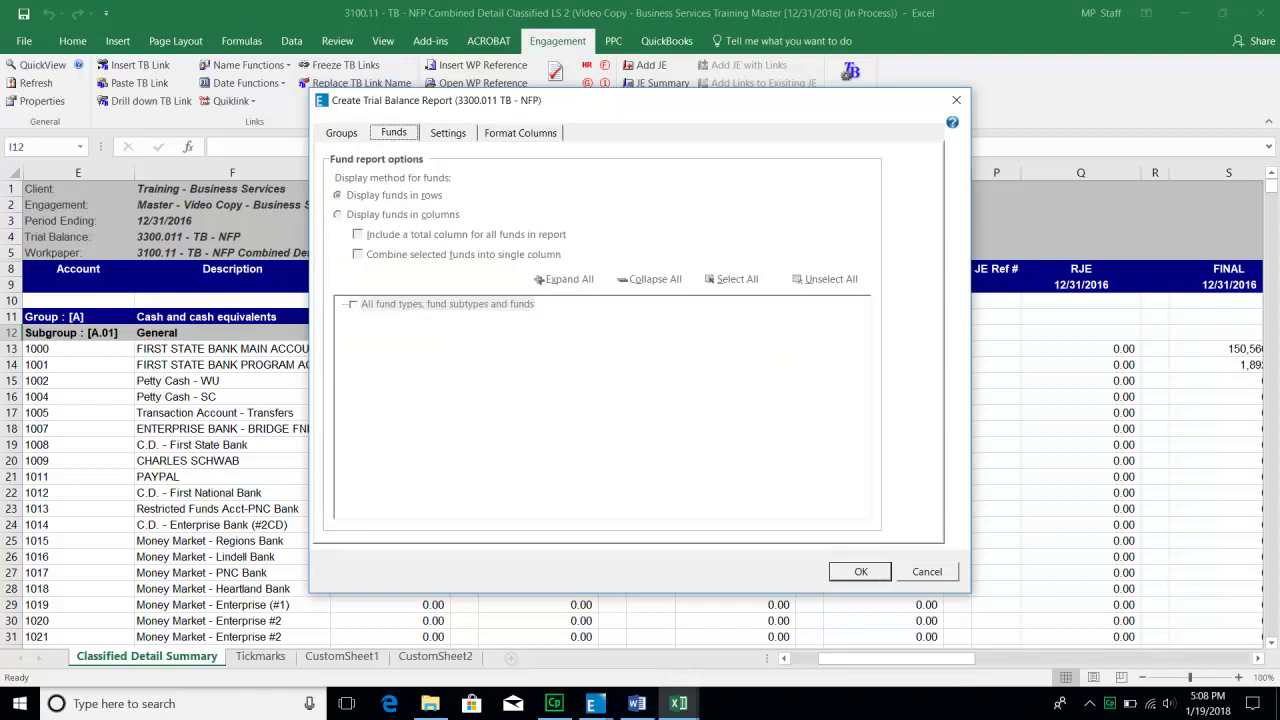
left_click(448, 133)
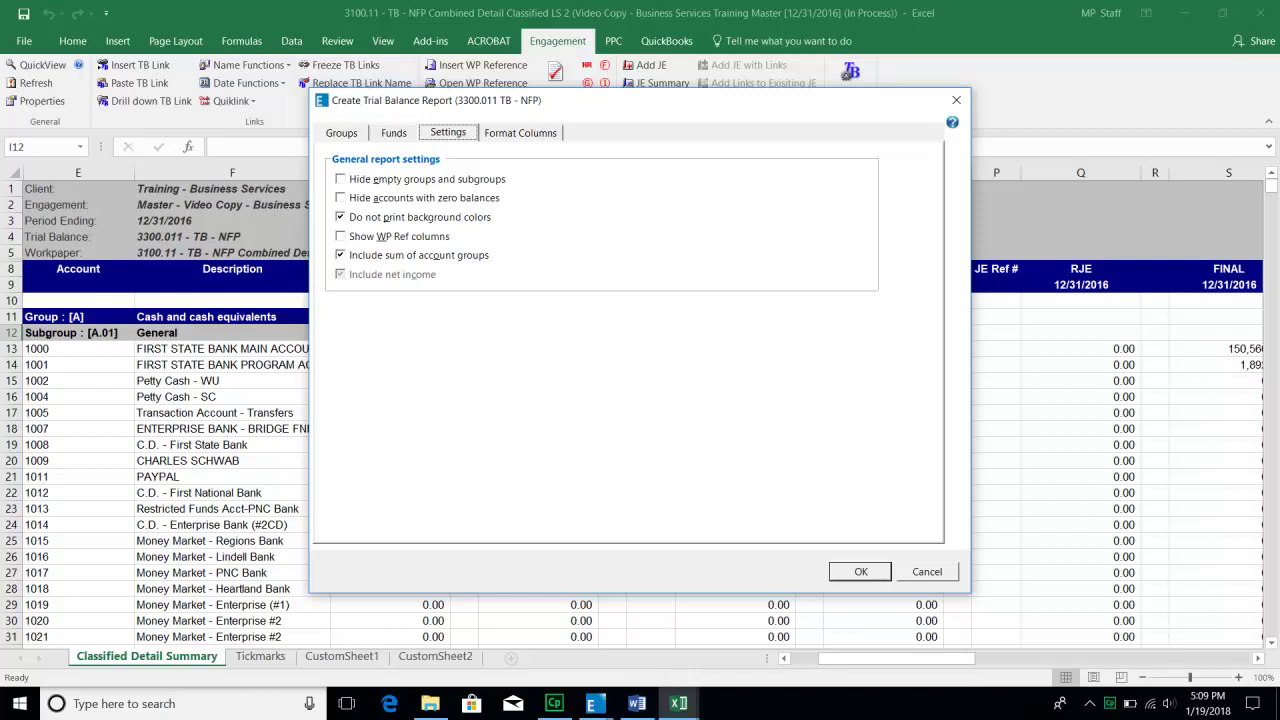
left_click(341, 179)
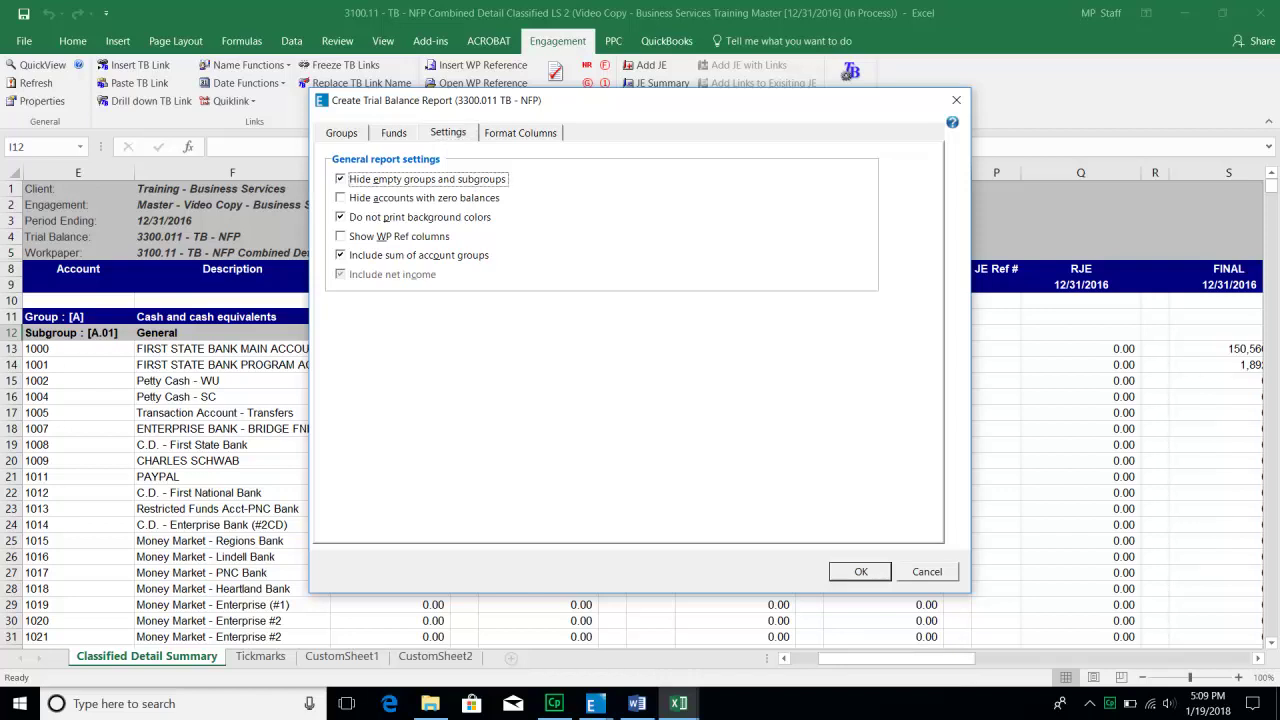
key("alt+a")
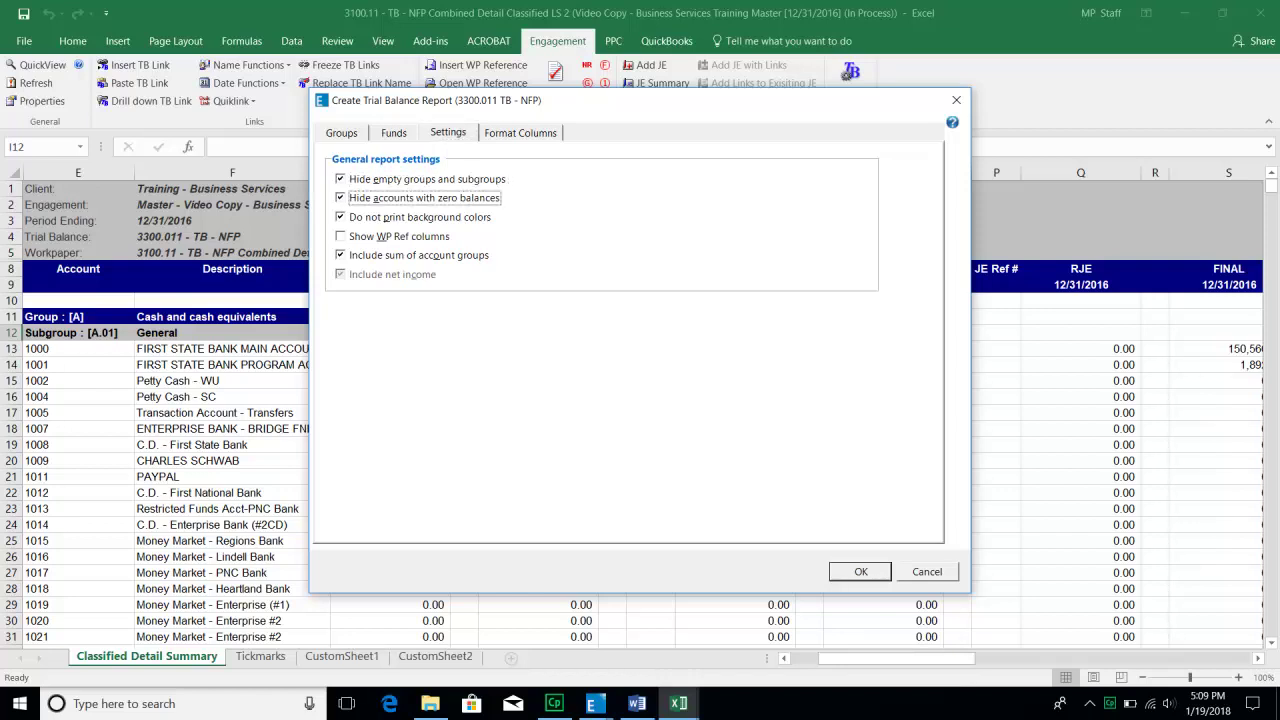
key("alt+w")
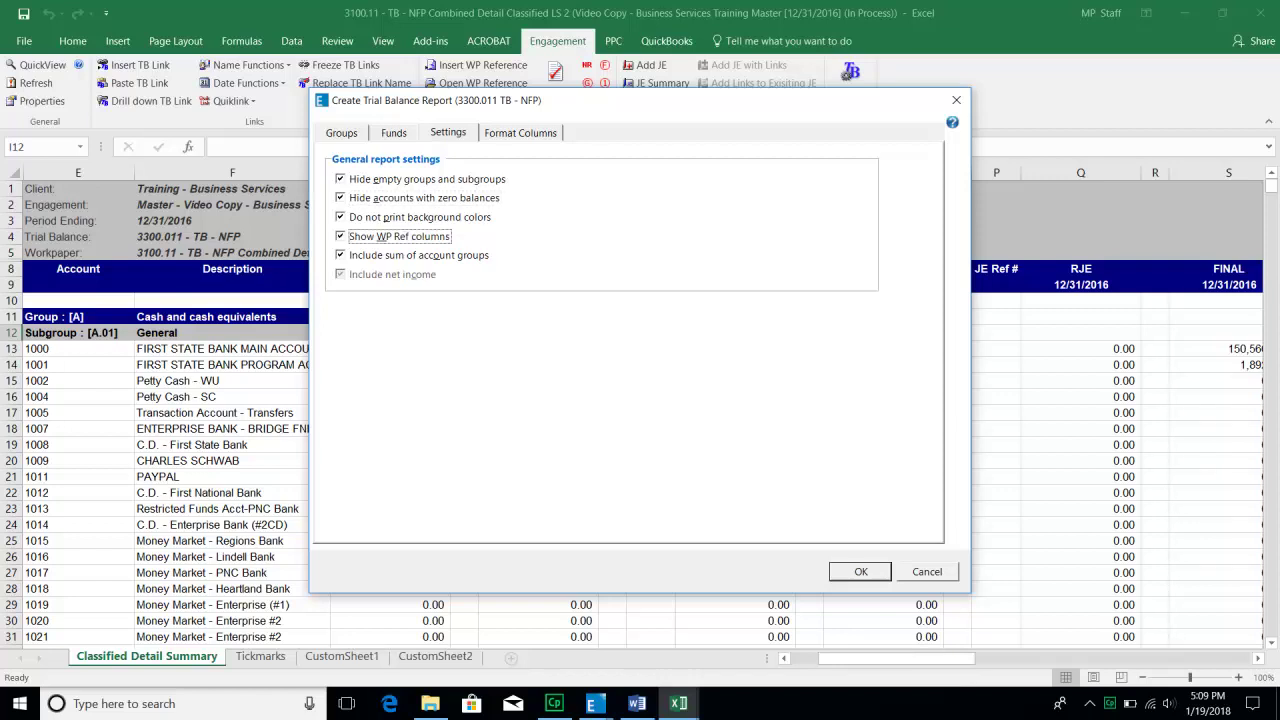
Review the column layout and create the report with the preset columns from 1st PP-FINAL through FINAL.
key("ctrl+Tab")
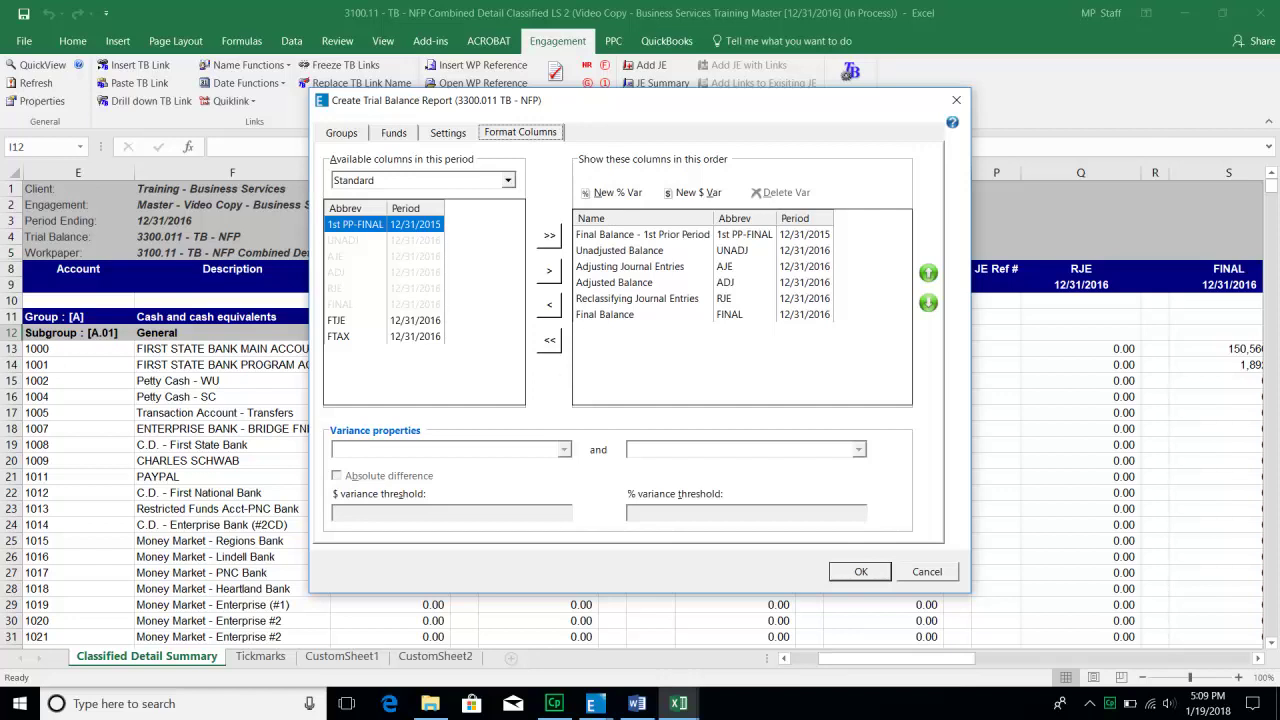
key("Return")
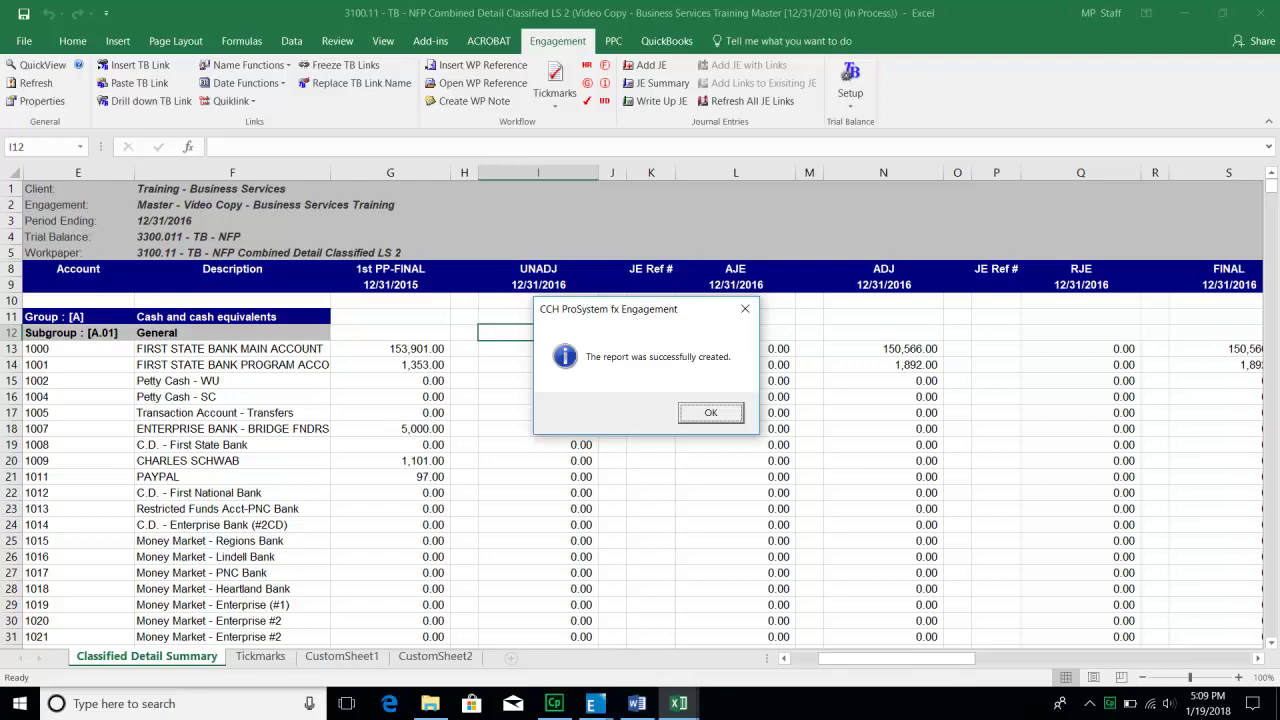
key("Return")
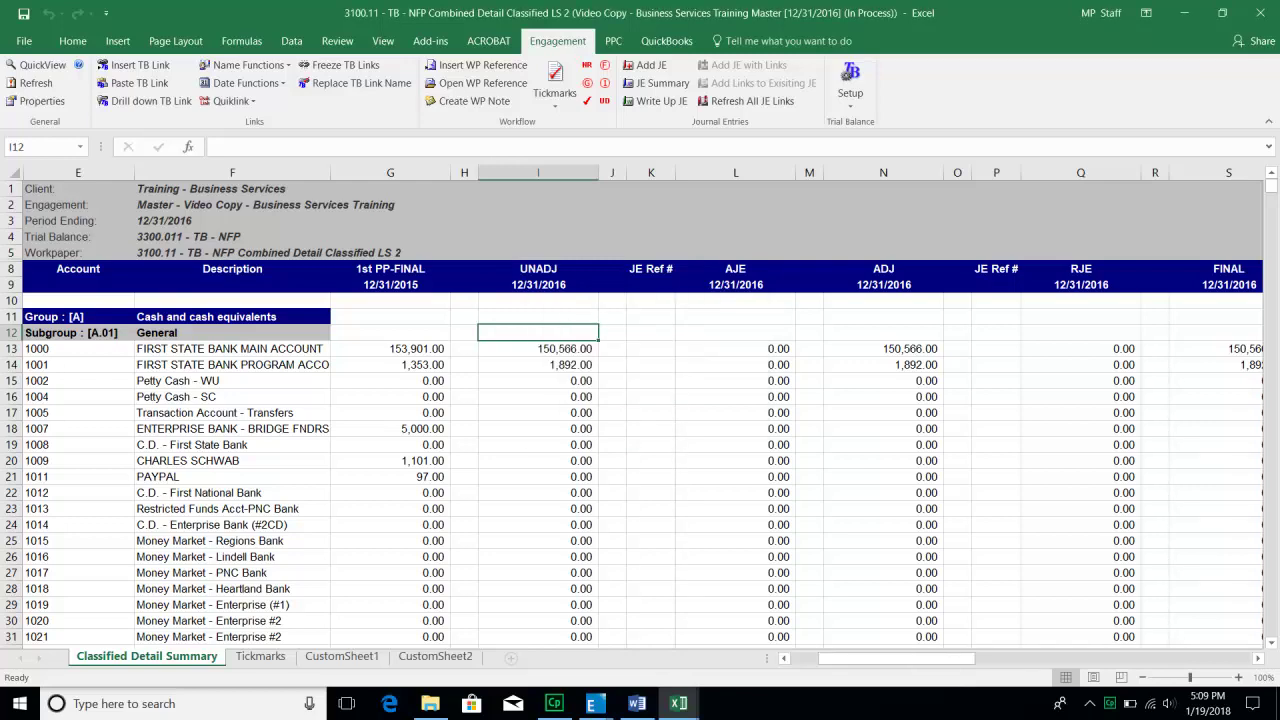
Close the 3100.11 TB - NFP Combined Detail Classified LS 2 workbook with its changes saved and switch to the Engagement binder.
left_click(1260, 13)
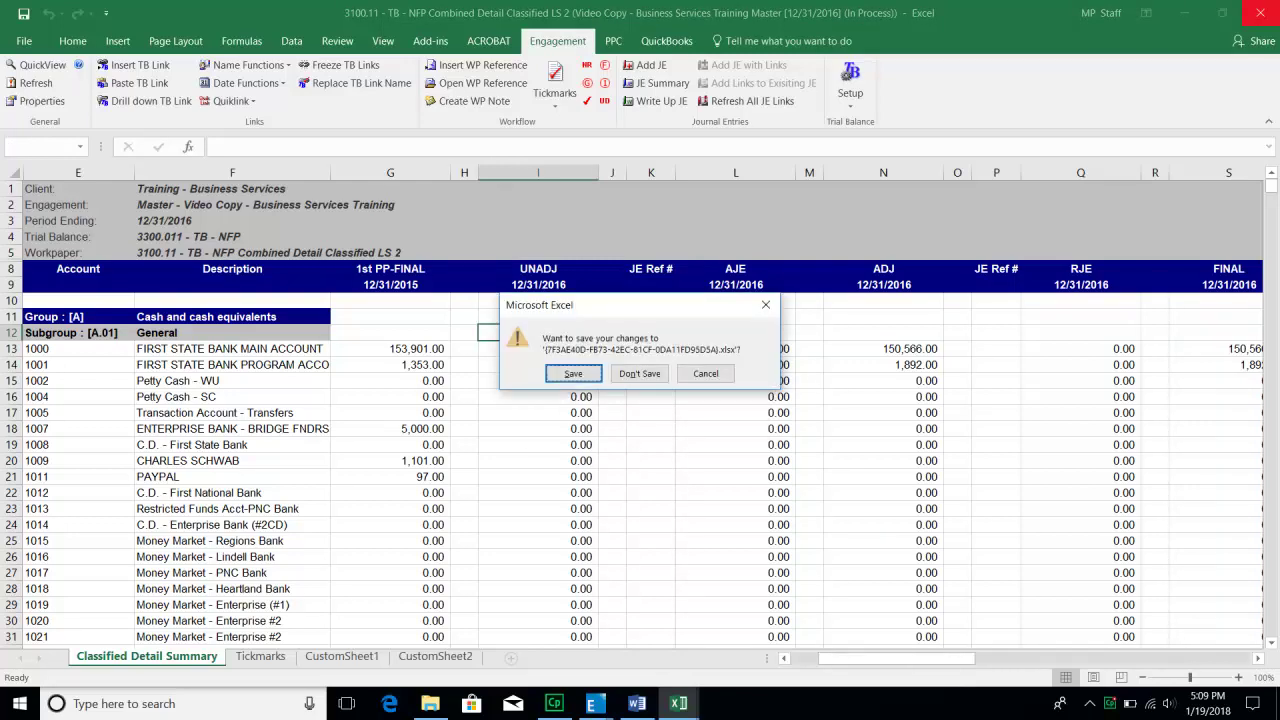
key("Return")
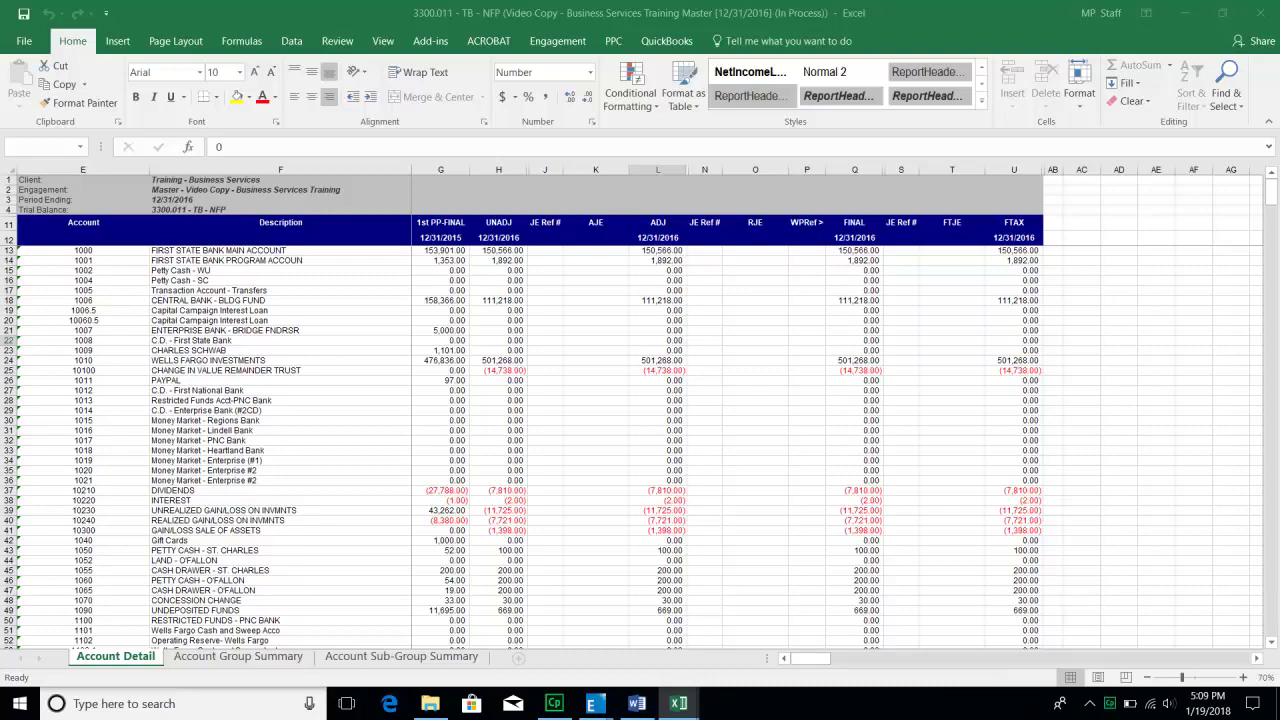
mouse_move(591, 703)
left_click(691, 620)
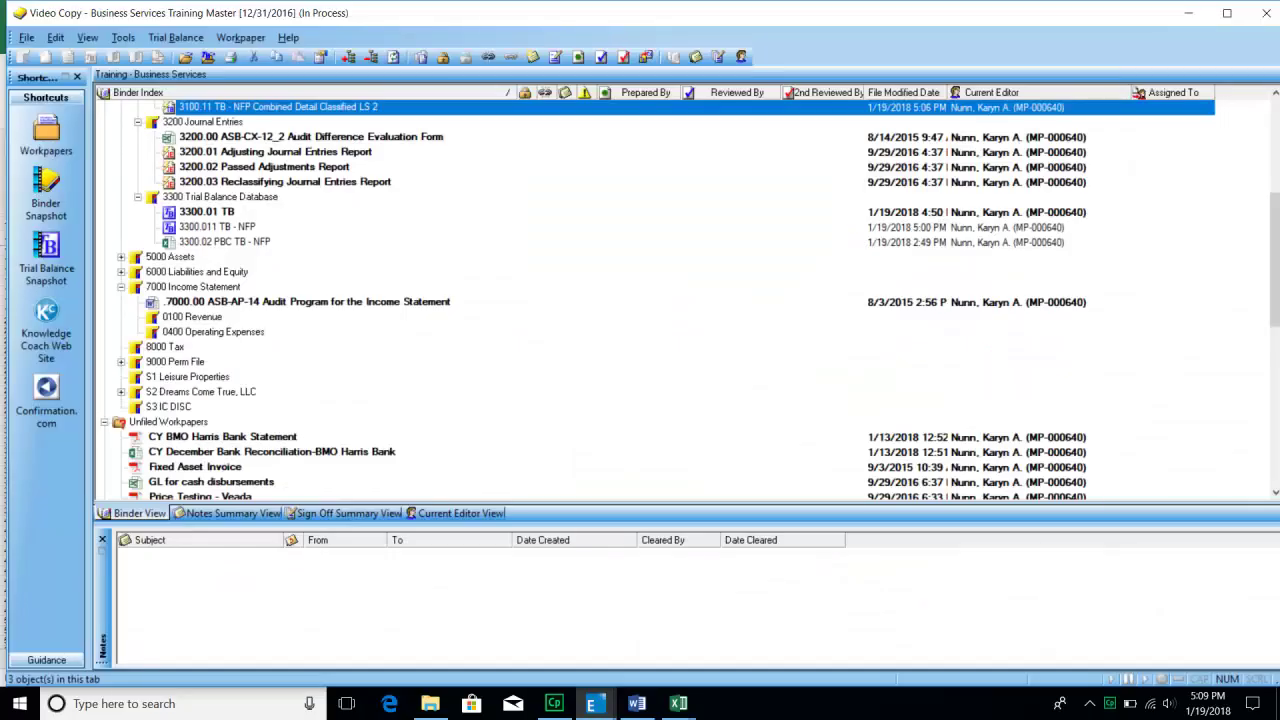
Delete the 3100.11 TB - NFP Combined Detail Classified LS 2 workpaper from the 3100 Trial Balance Report folder.
left_click(253, 182)
scroll(254, 182, "up", 3)
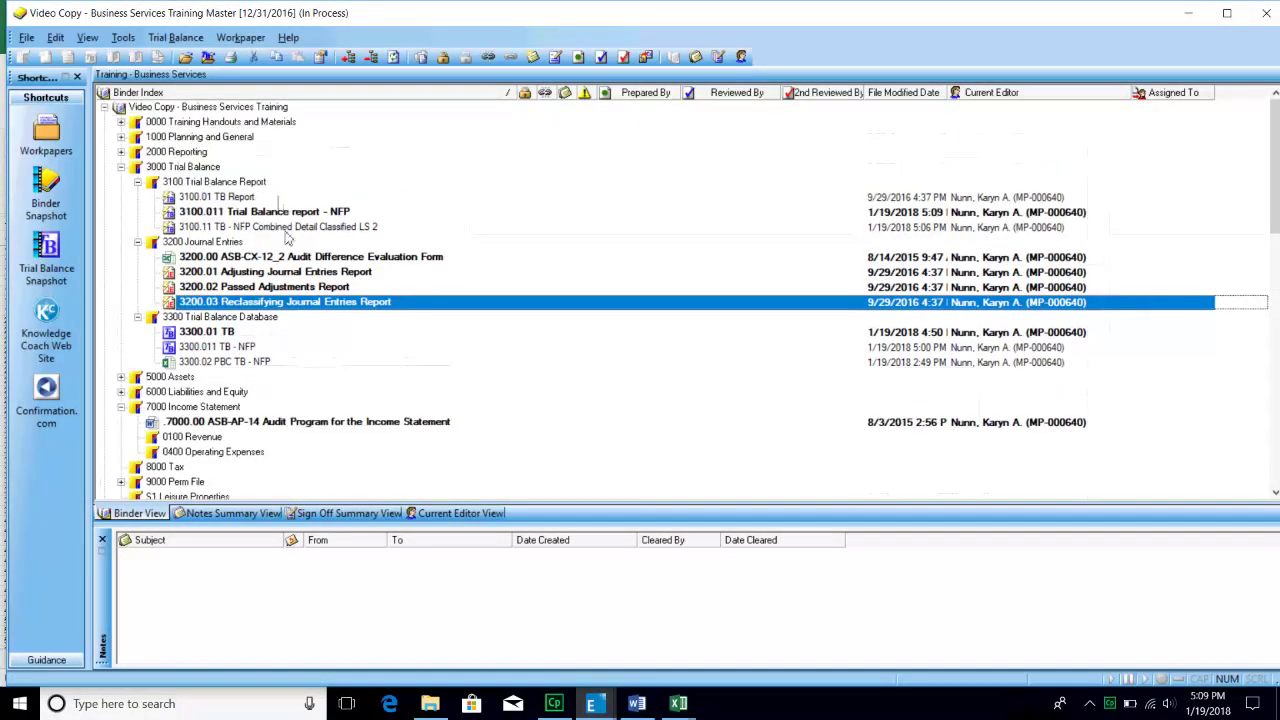
right_click(286, 229)
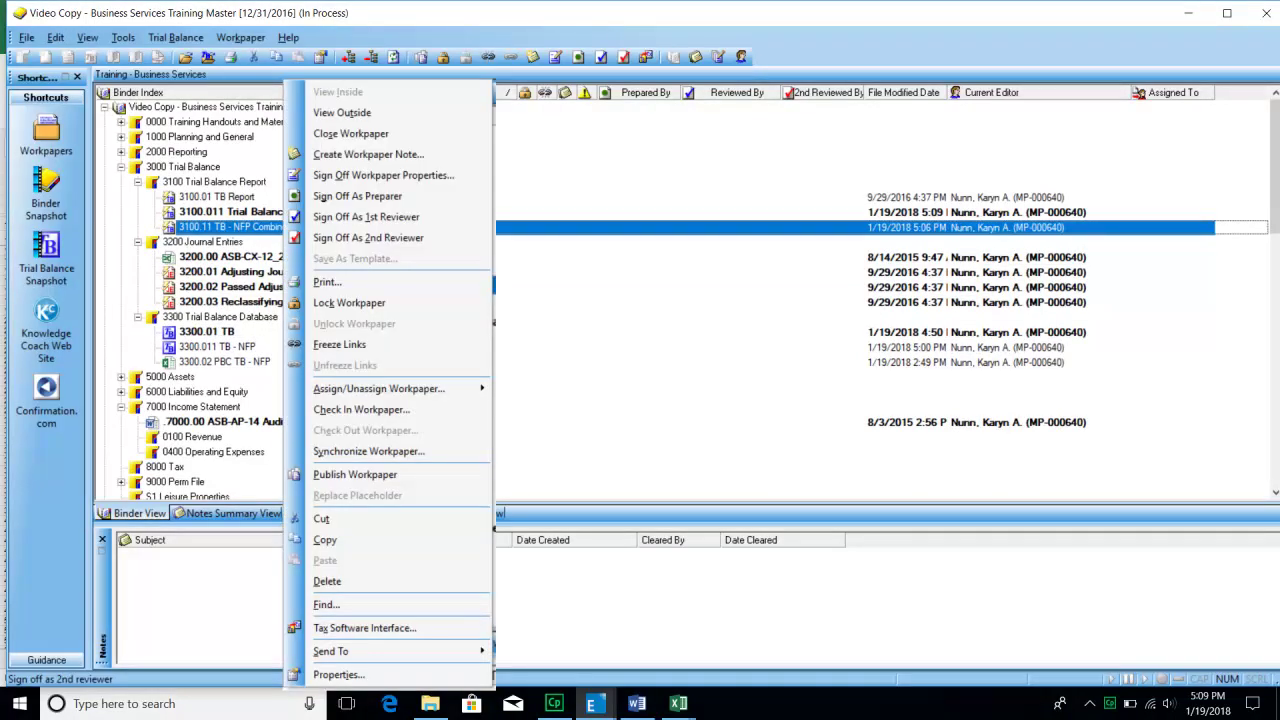
left_click(327, 581)
key("Return")
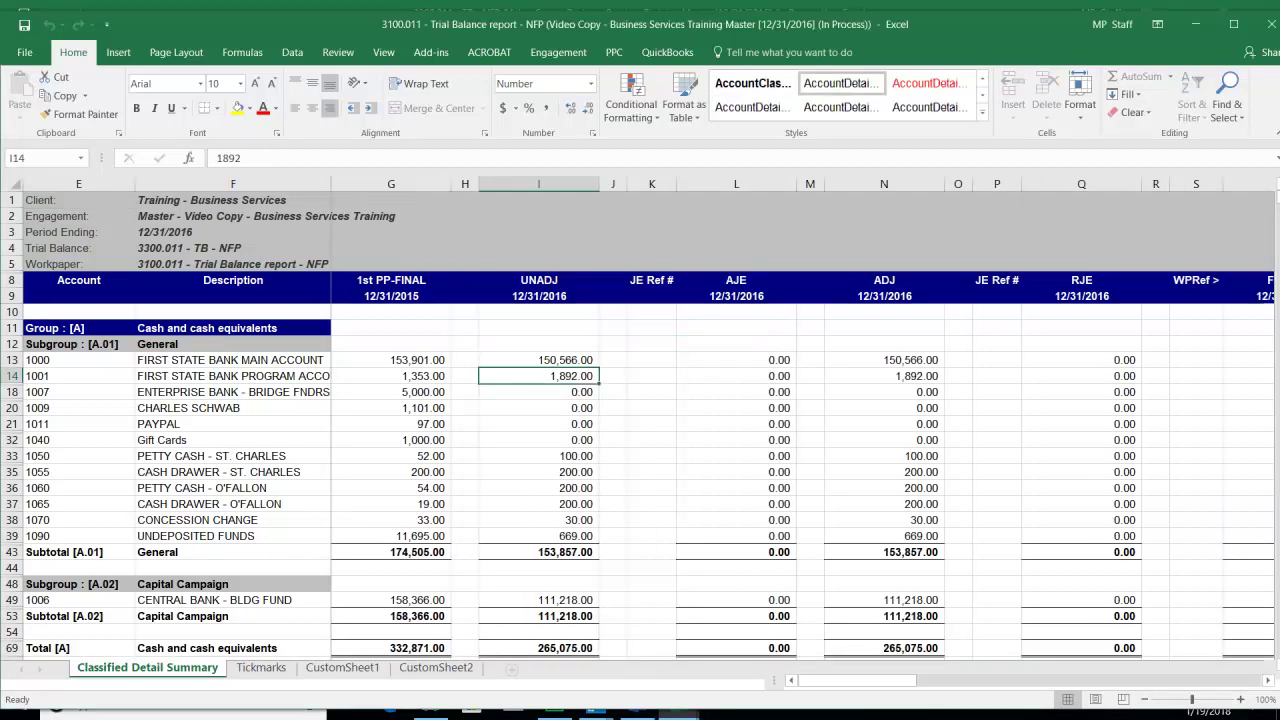
In the 3100.011 Trial Balance report - NFP workbook in Excel, review the account rows, group subtotals, and AJE and JE Ref # columns.
scroll(434, 446, "down", 2)
left_click(420, 408)
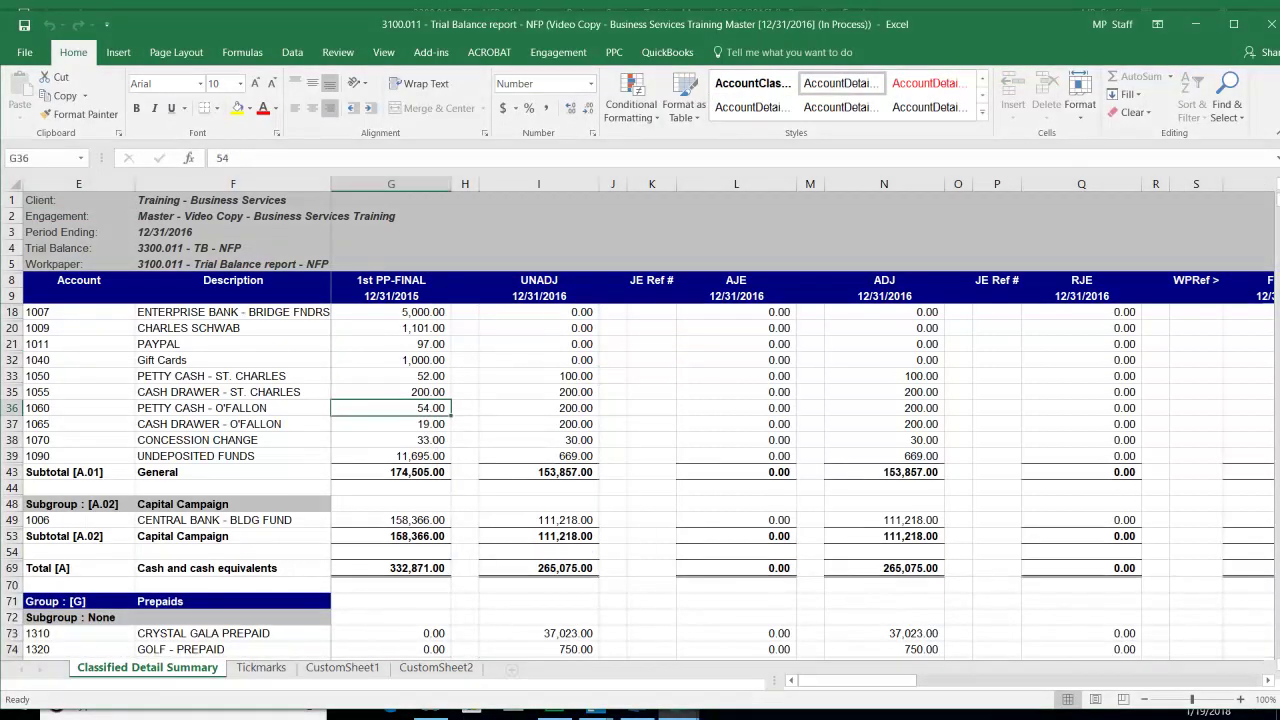
left_click(539, 408)
left_click(391, 408)
scroll(500, 460, "down", 3)
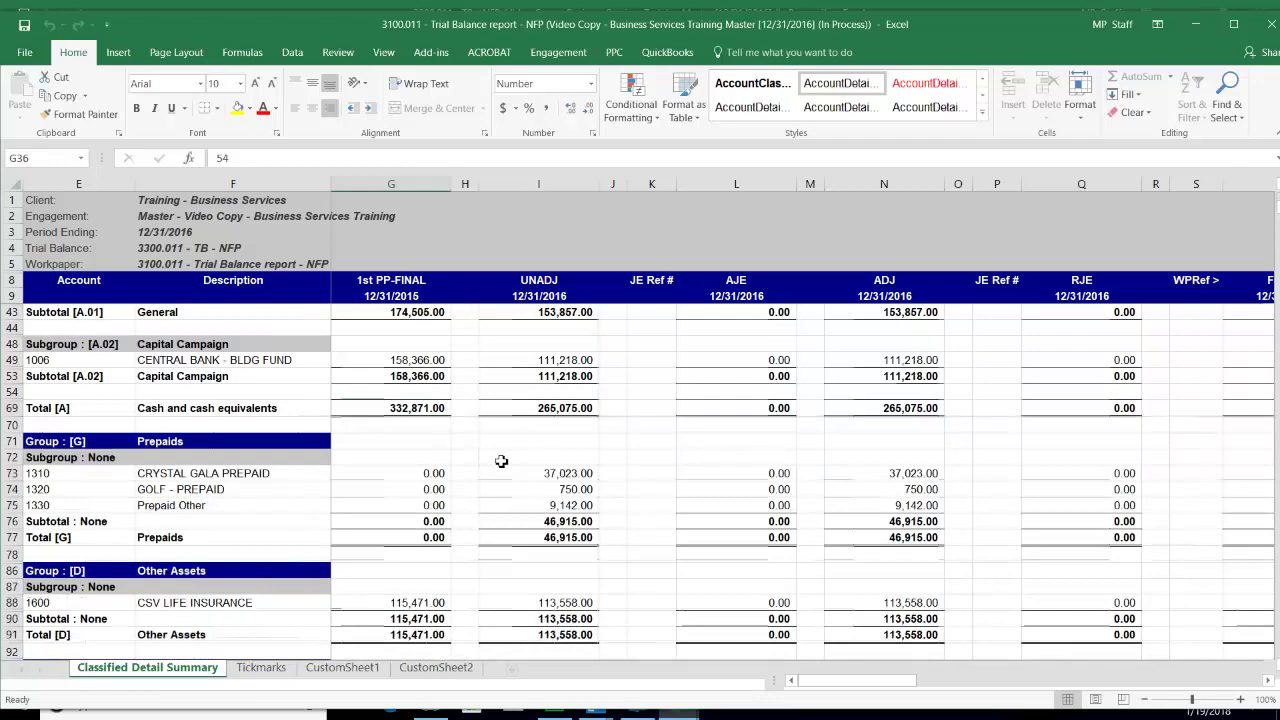
scroll(296, 457, "down", 1)
scroll(499, 471, "up", 5)
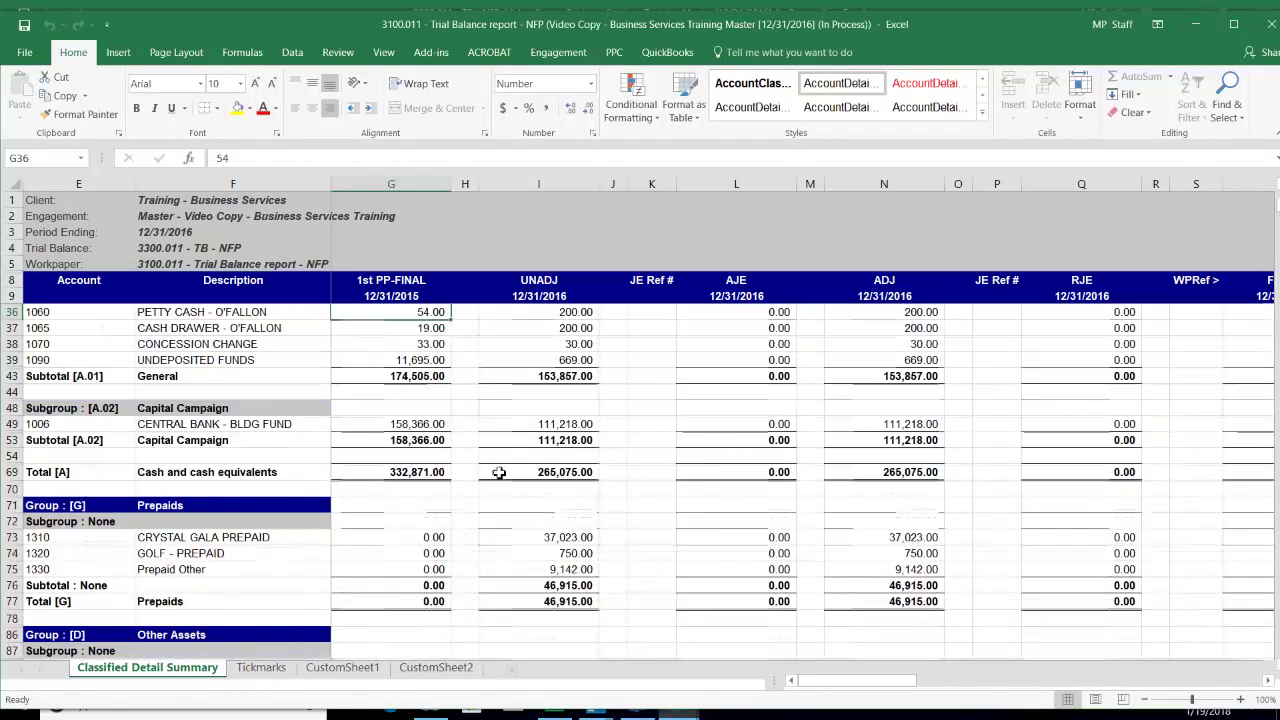
scroll(499, 471, "up", 2)
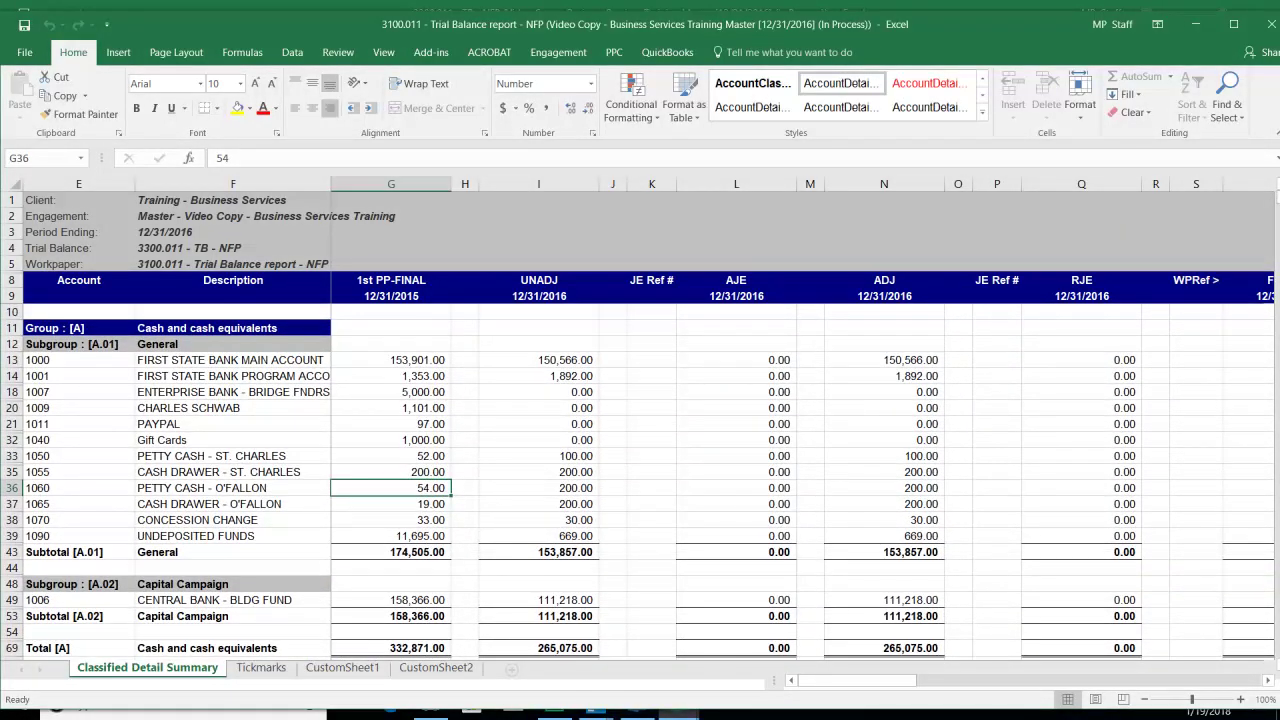
left_click(539, 424)
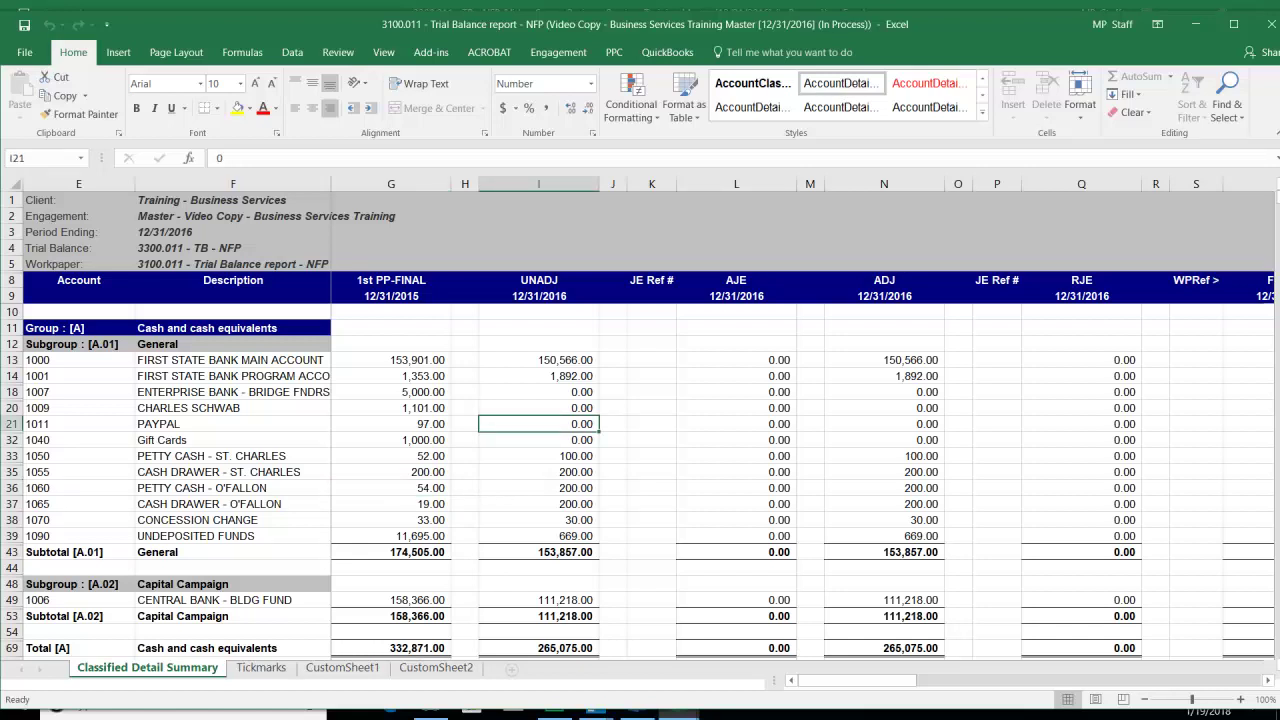
scroll(520, 423, "down", 2)
left_click(305, 474)
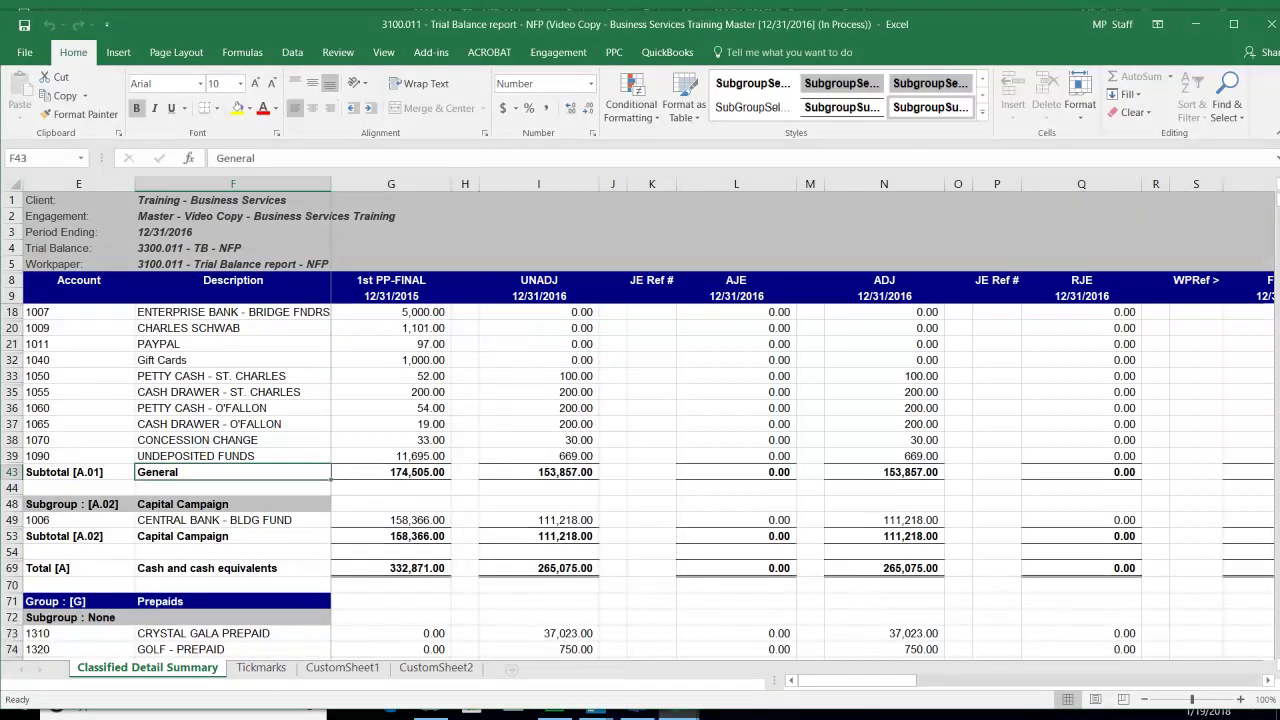
scroll(385, 473, "up", 2)
left_click(535, 552)
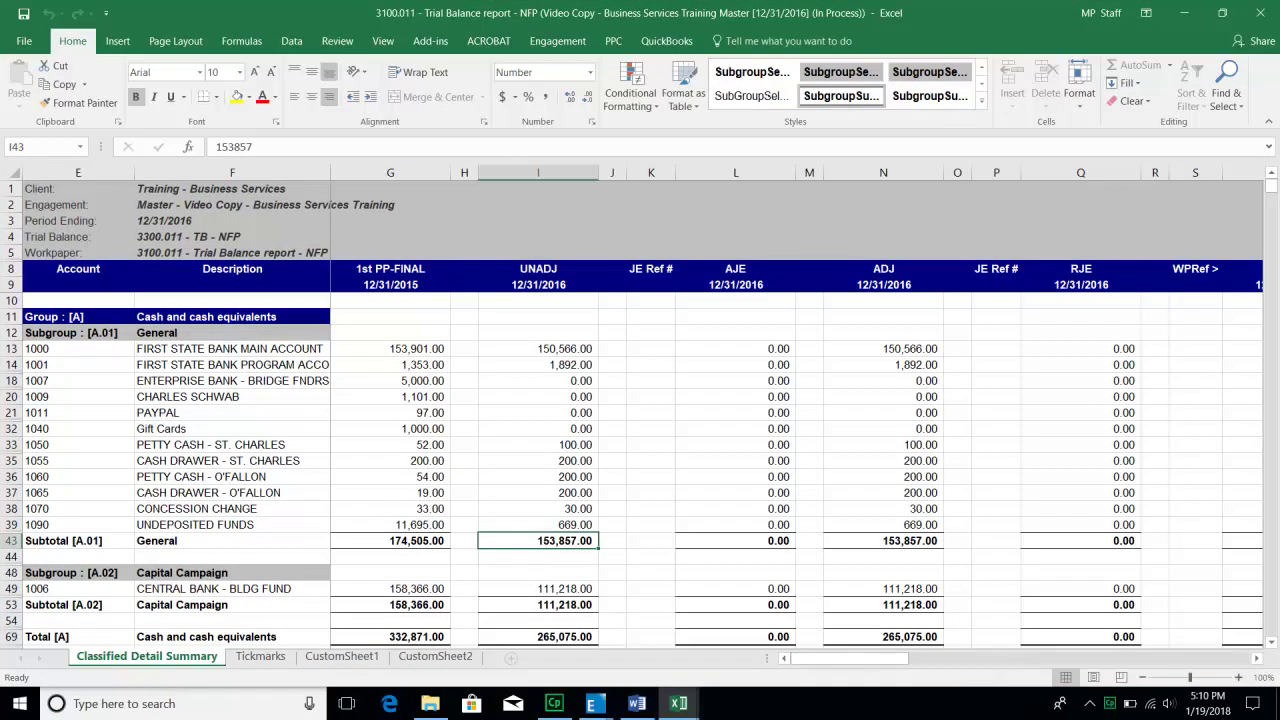
left_click(735, 365)
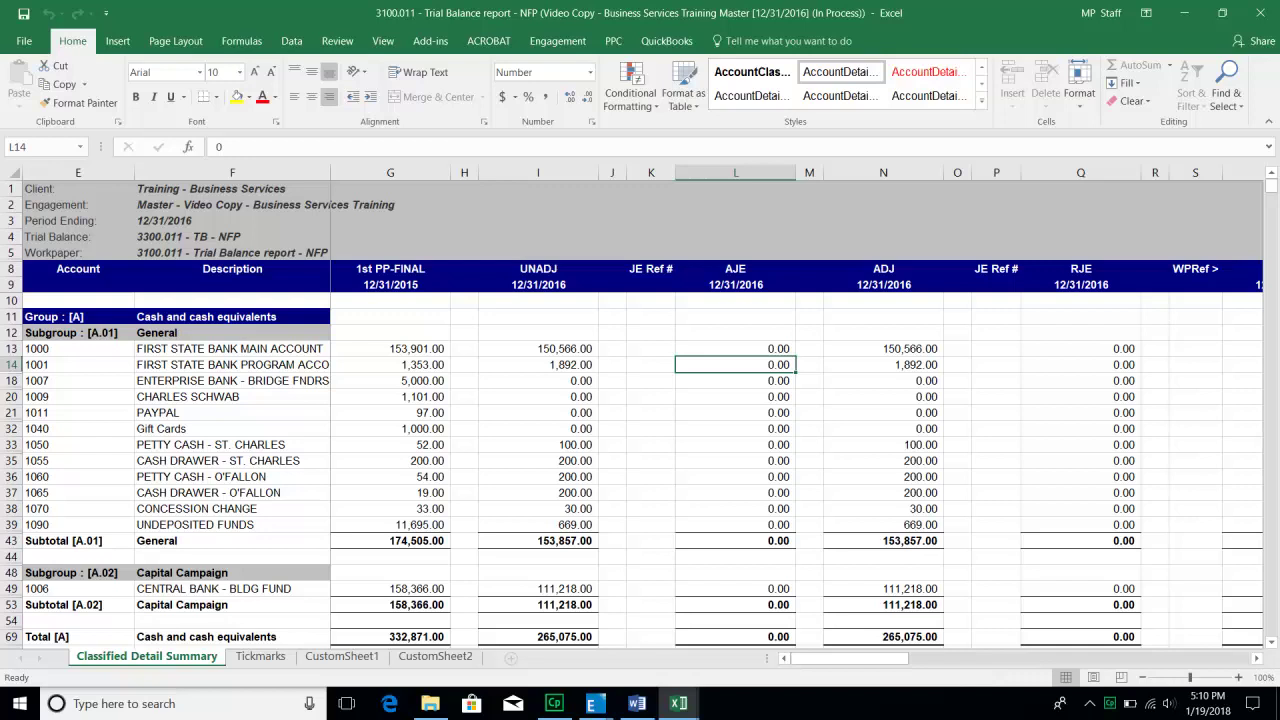
left_click(651, 333)
Open the Journal Entry Summary from the trial balance report and reposition its window over the sheet.
left_click(557, 41)
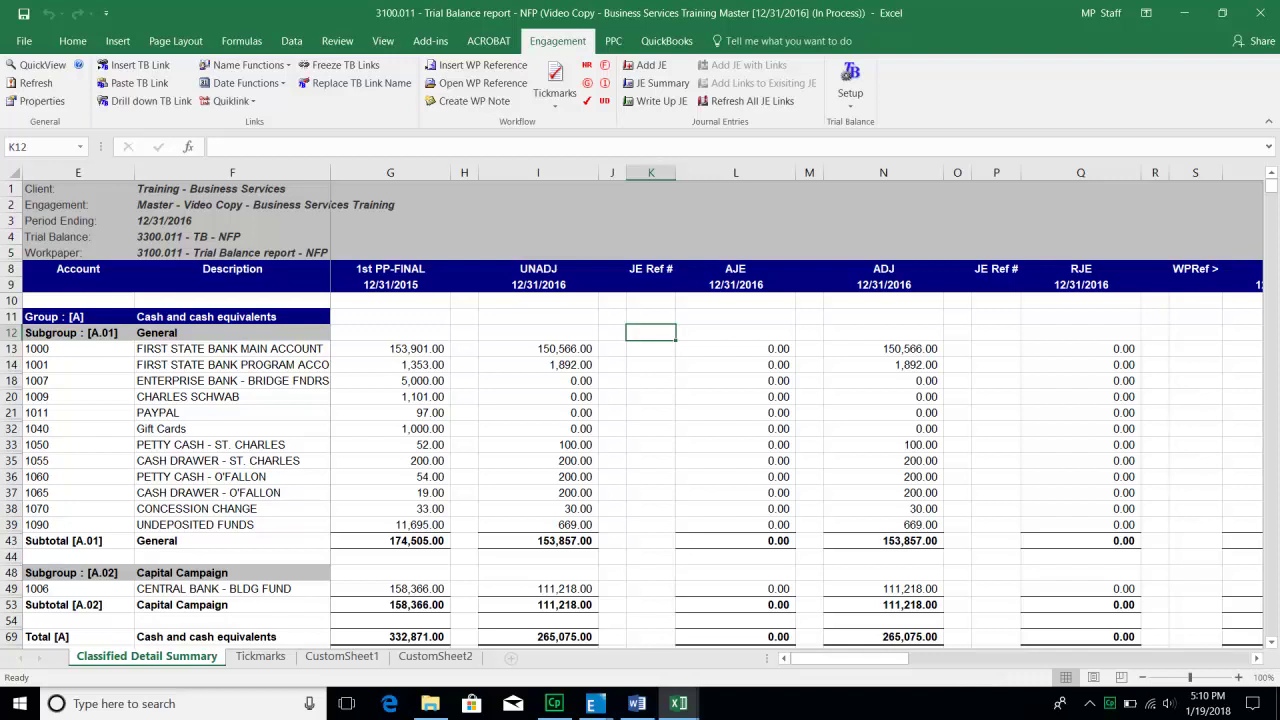
left_click(662, 83)
left_click_drag(570, 189, 529, 142)
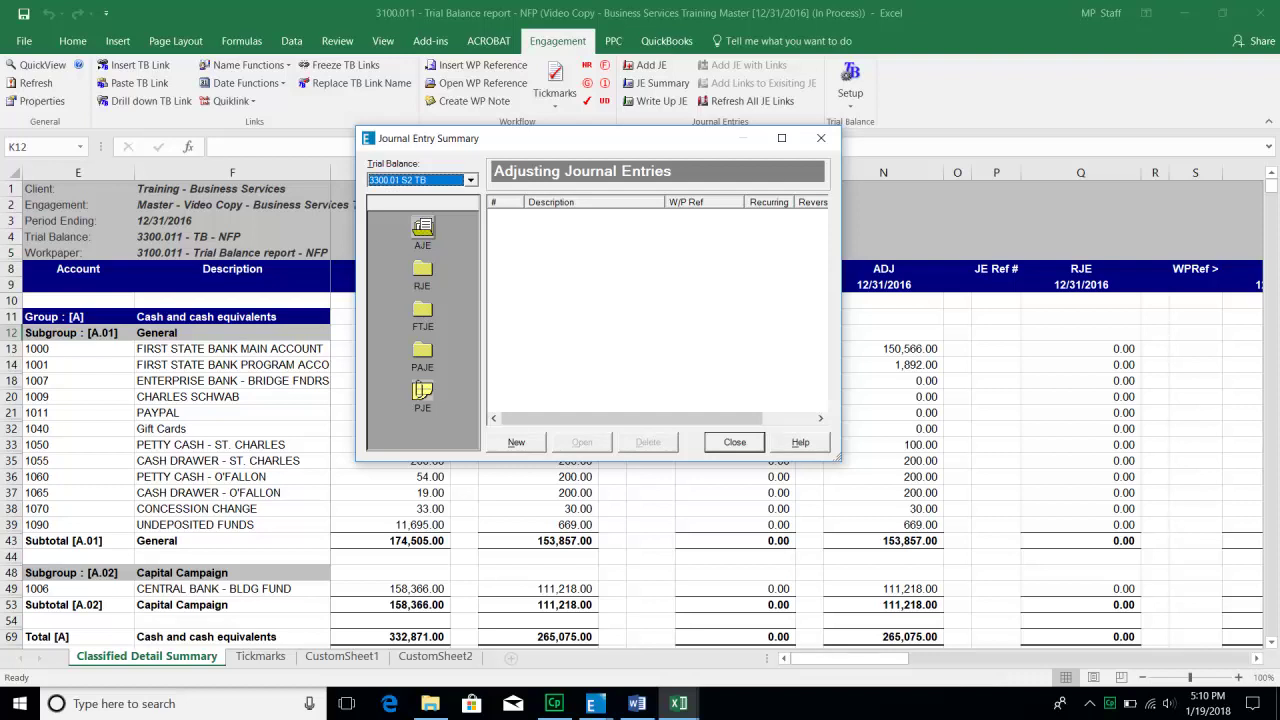
Look through the adjusting, reclassifying, federal tax and passed adjustment entry types, ending on Adjusting Journal Entries.
left_click(422, 270)
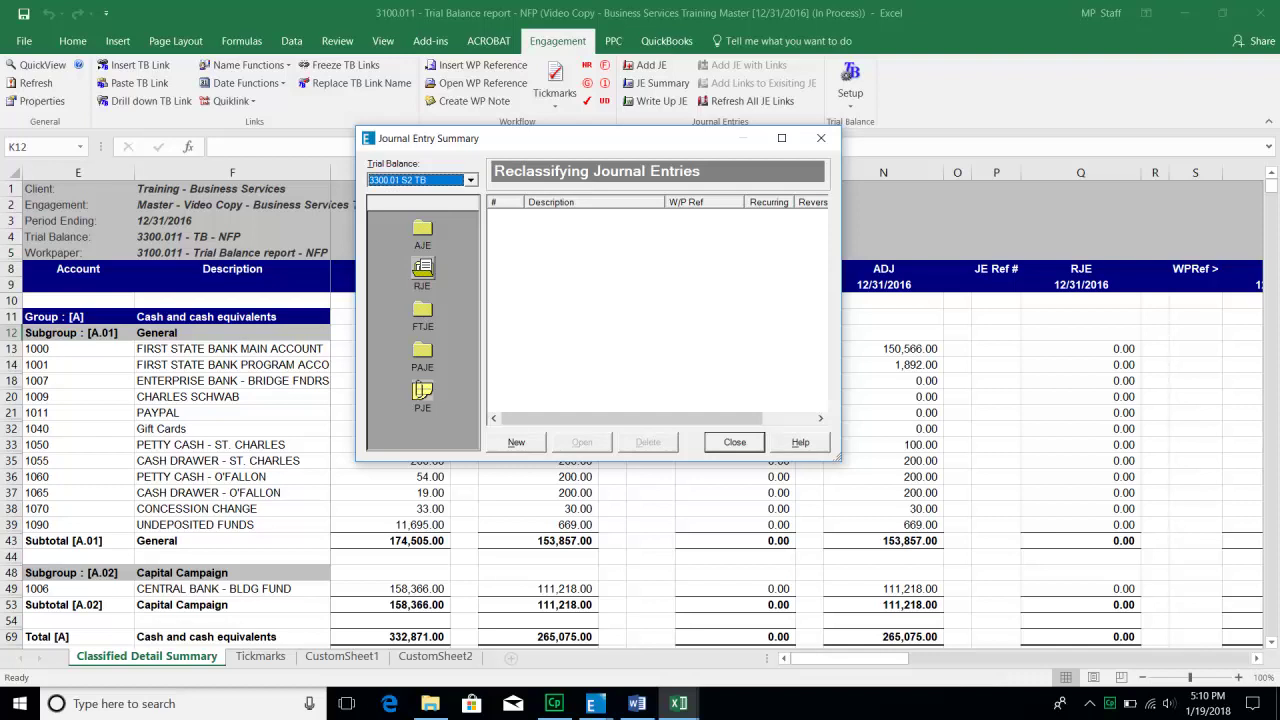
left_click(422, 311)
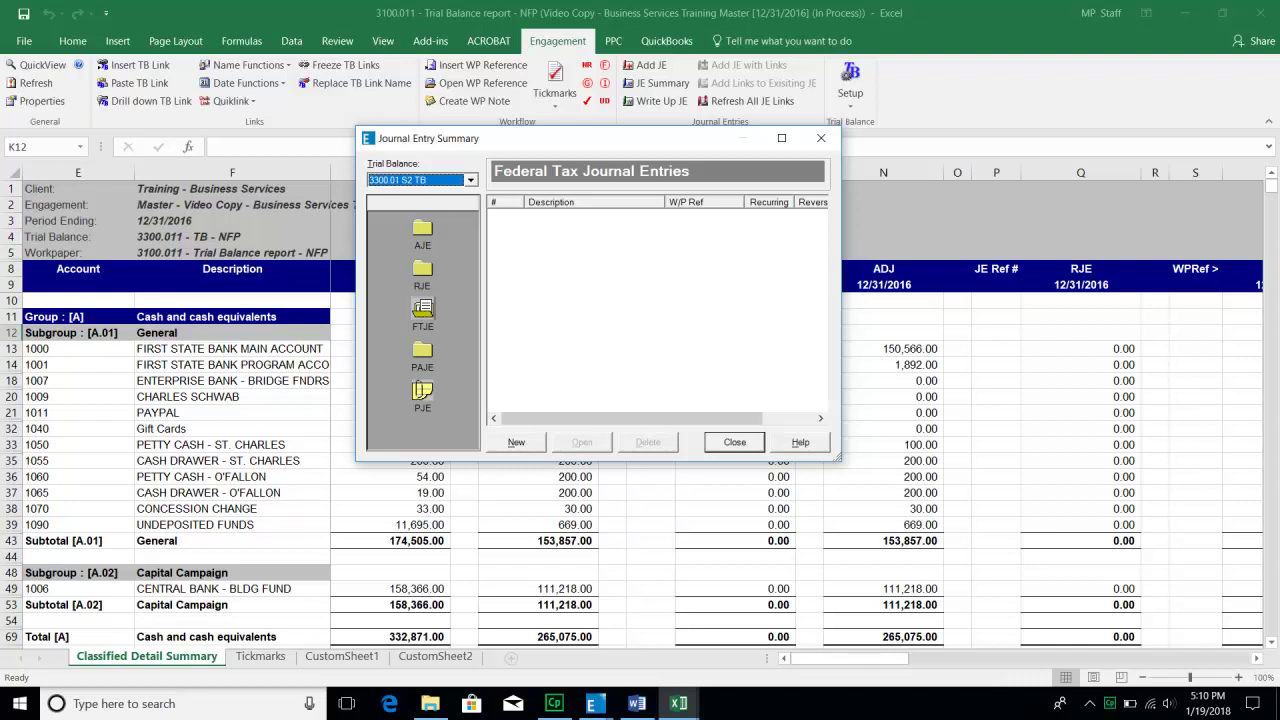
left_click(422, 352)
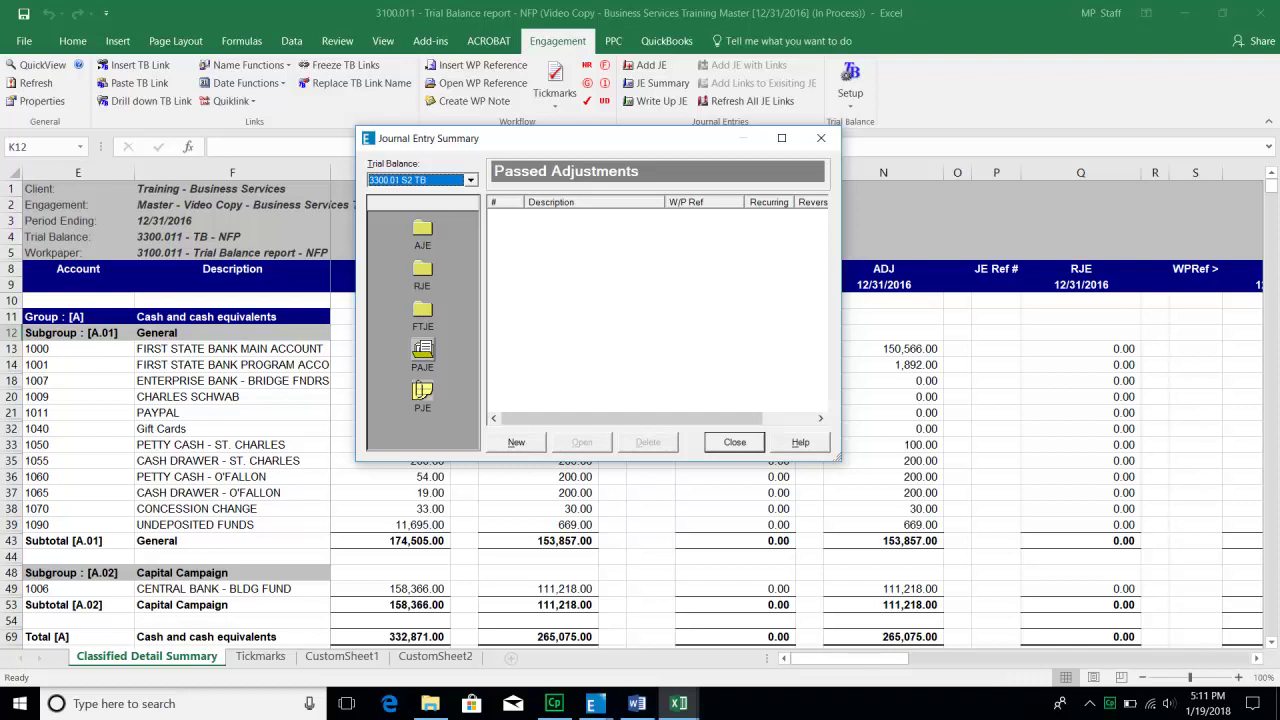
left_click(422, 229)
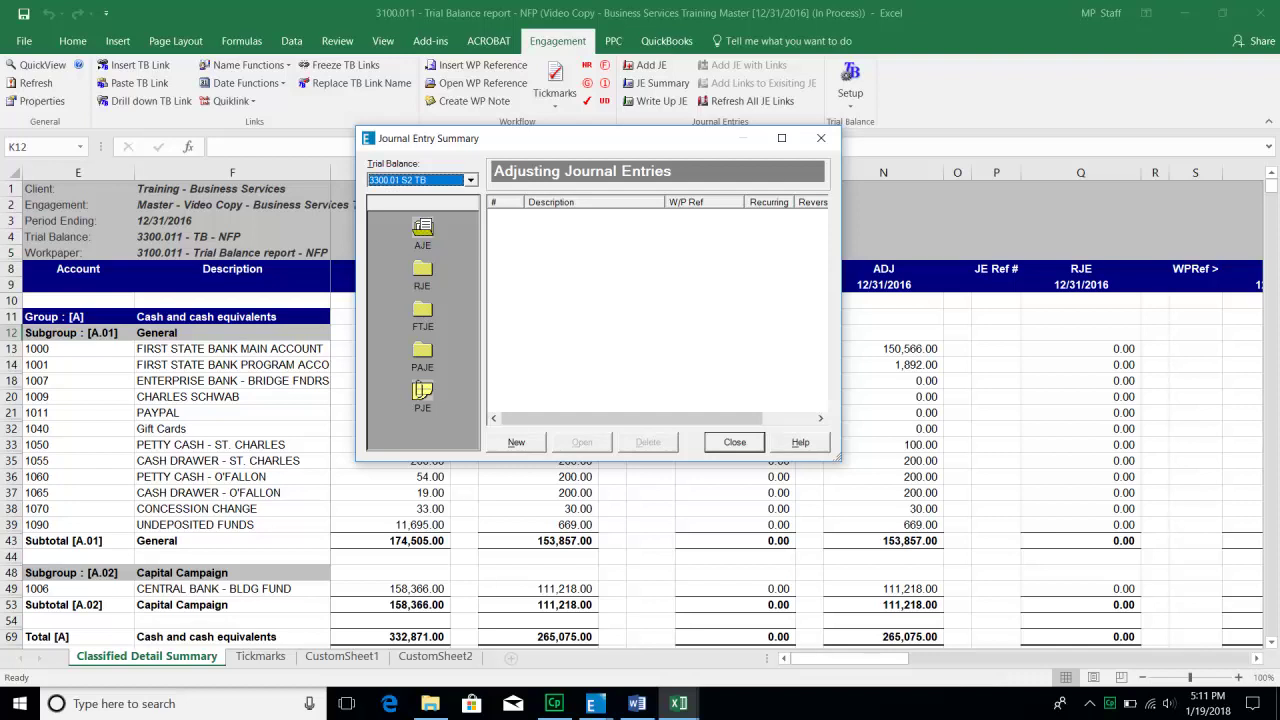
left_click(422, 271)
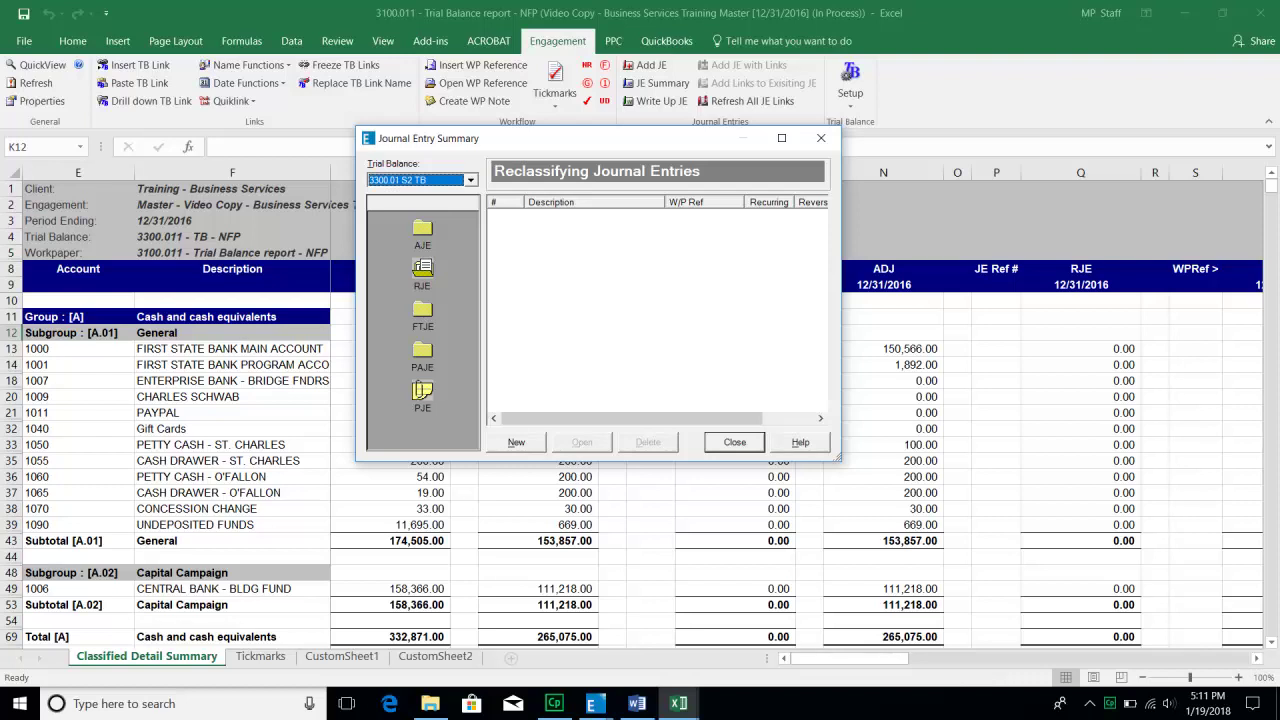
left_click(422, 312)
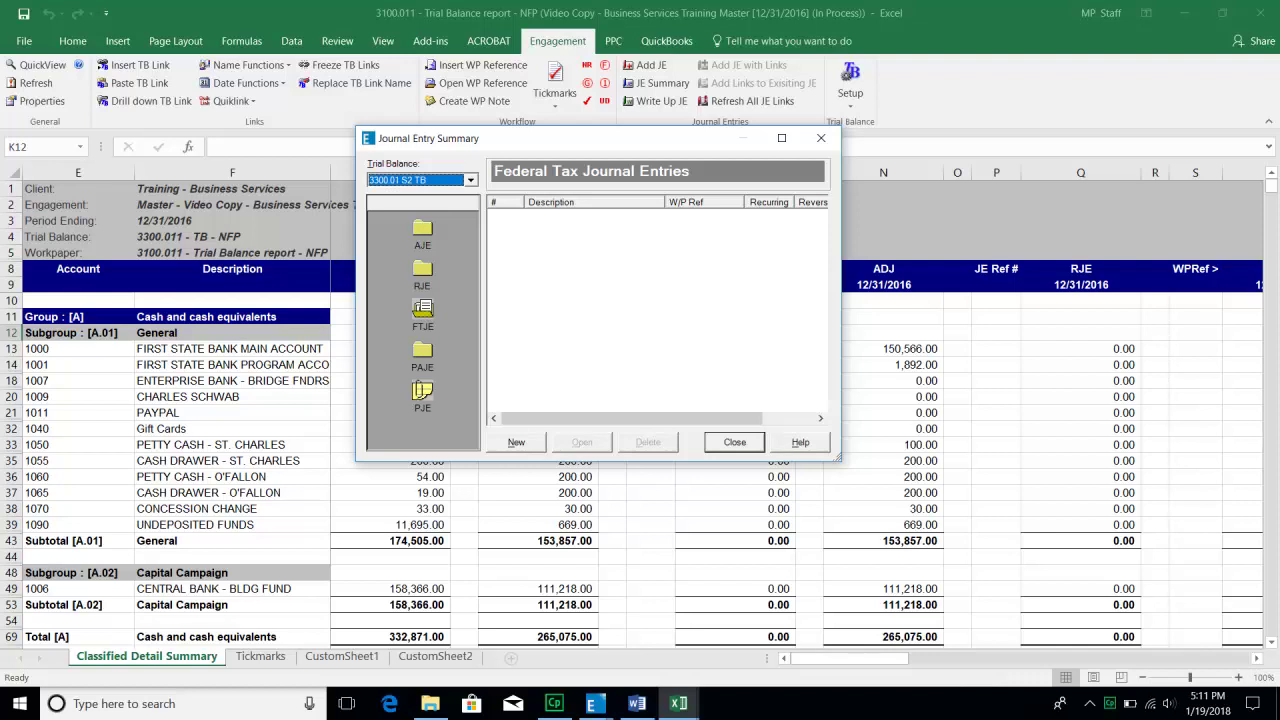
left_click(422, 353)
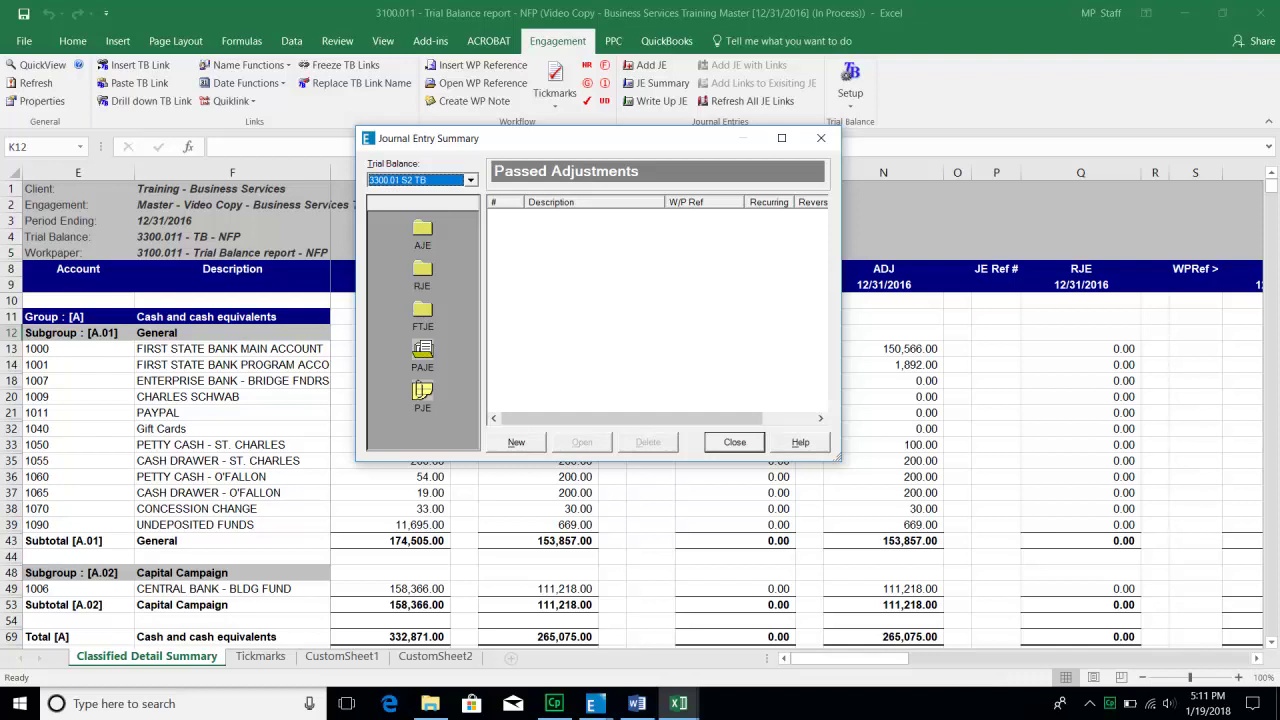
left_click(422, 229)
left_click(422, 270)
left_click(422, 310)
left_click(422, 350)
left_click(422, 229)
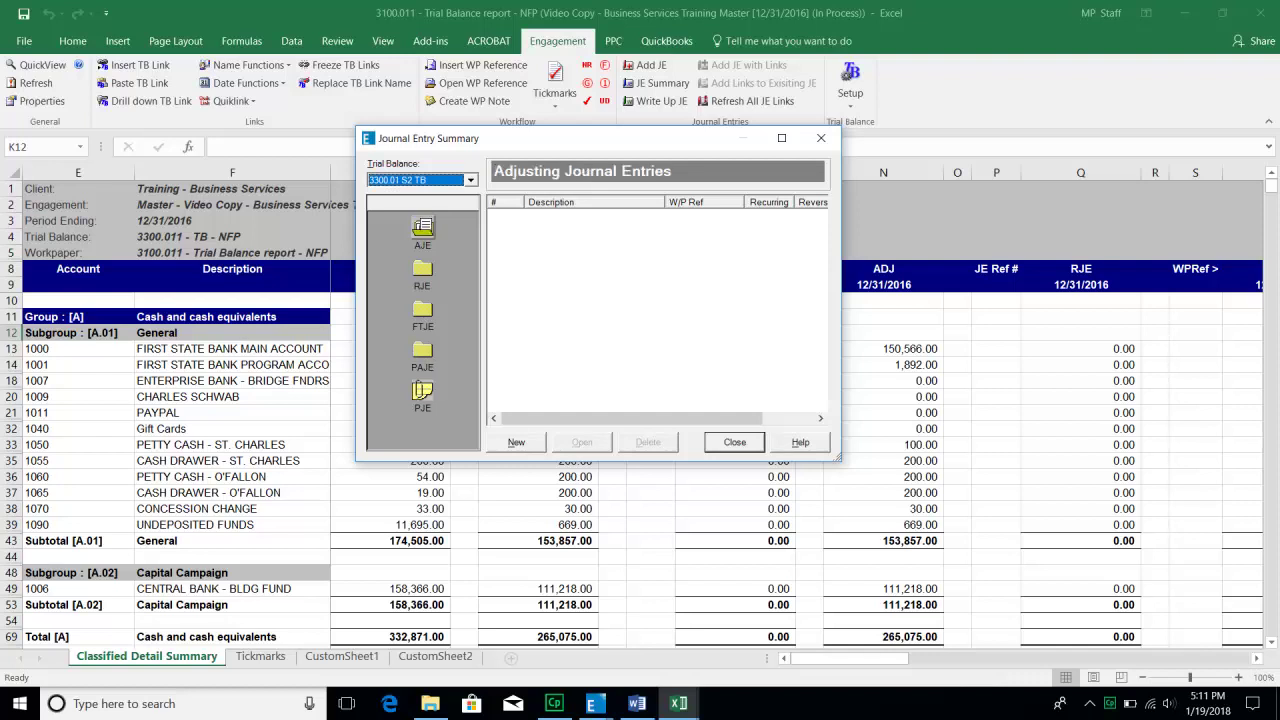
left_click(422, 270)
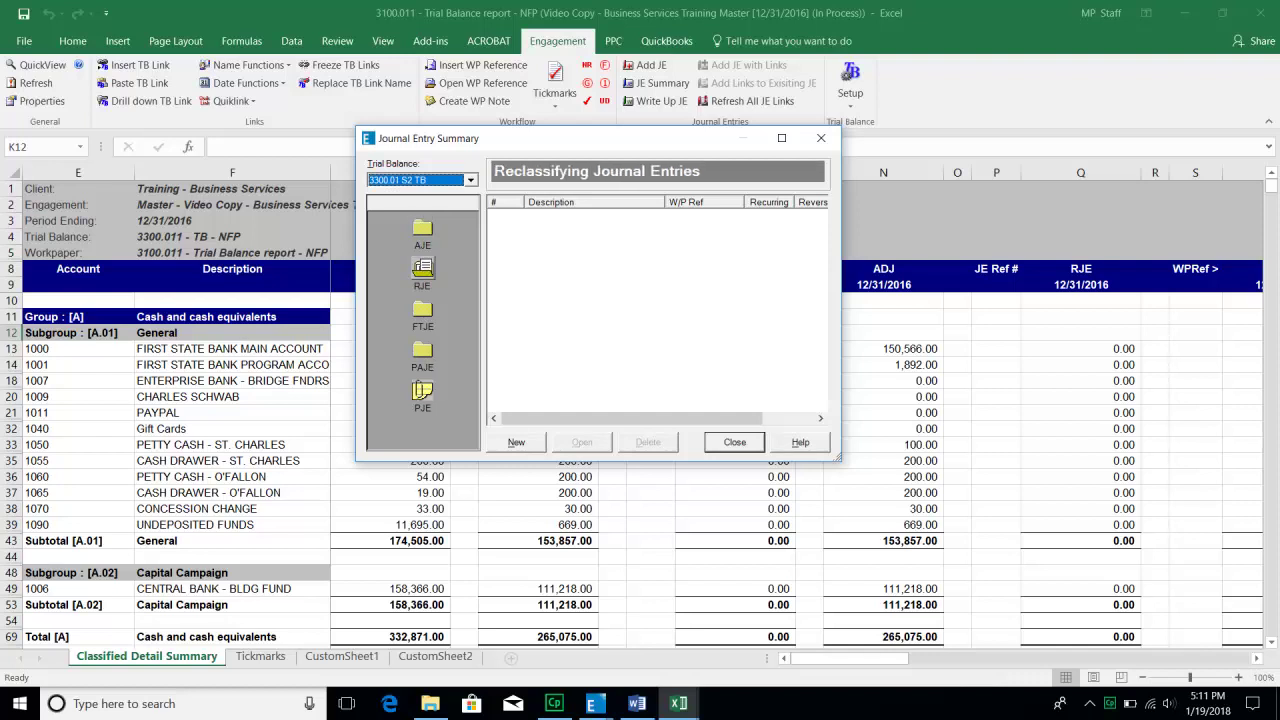
left_click(422, 310)
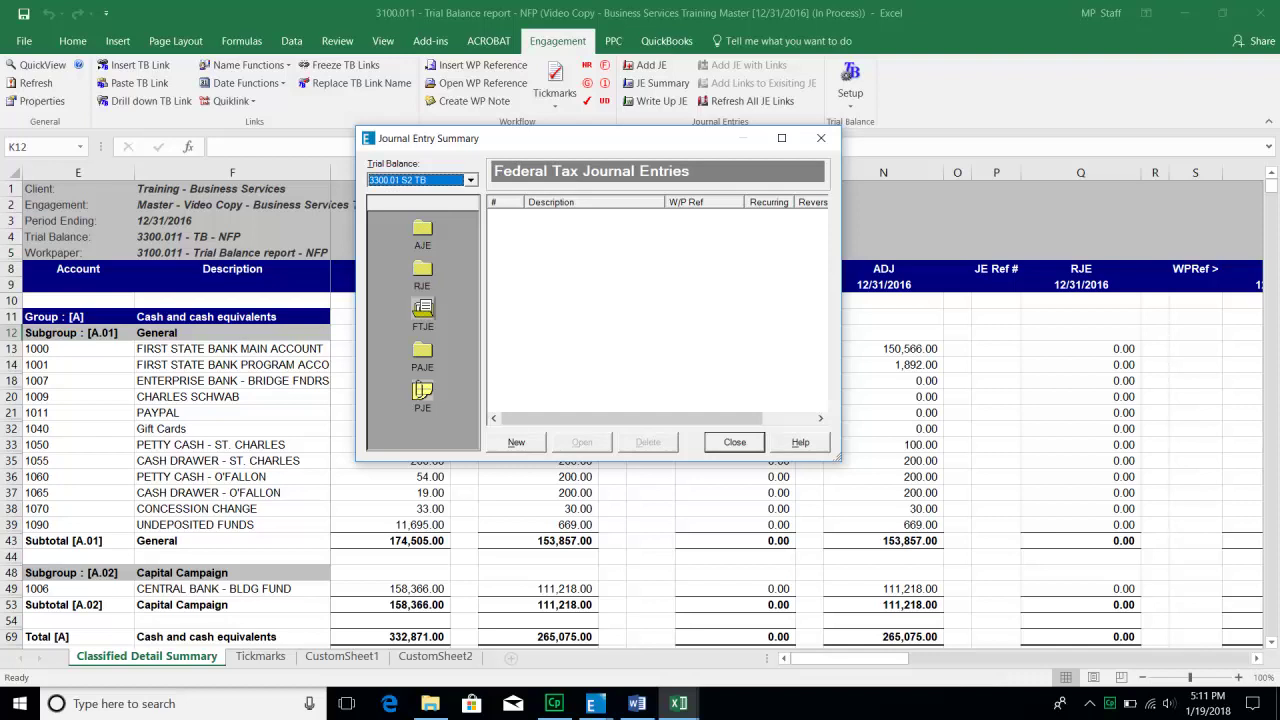
left_click(422, 351)
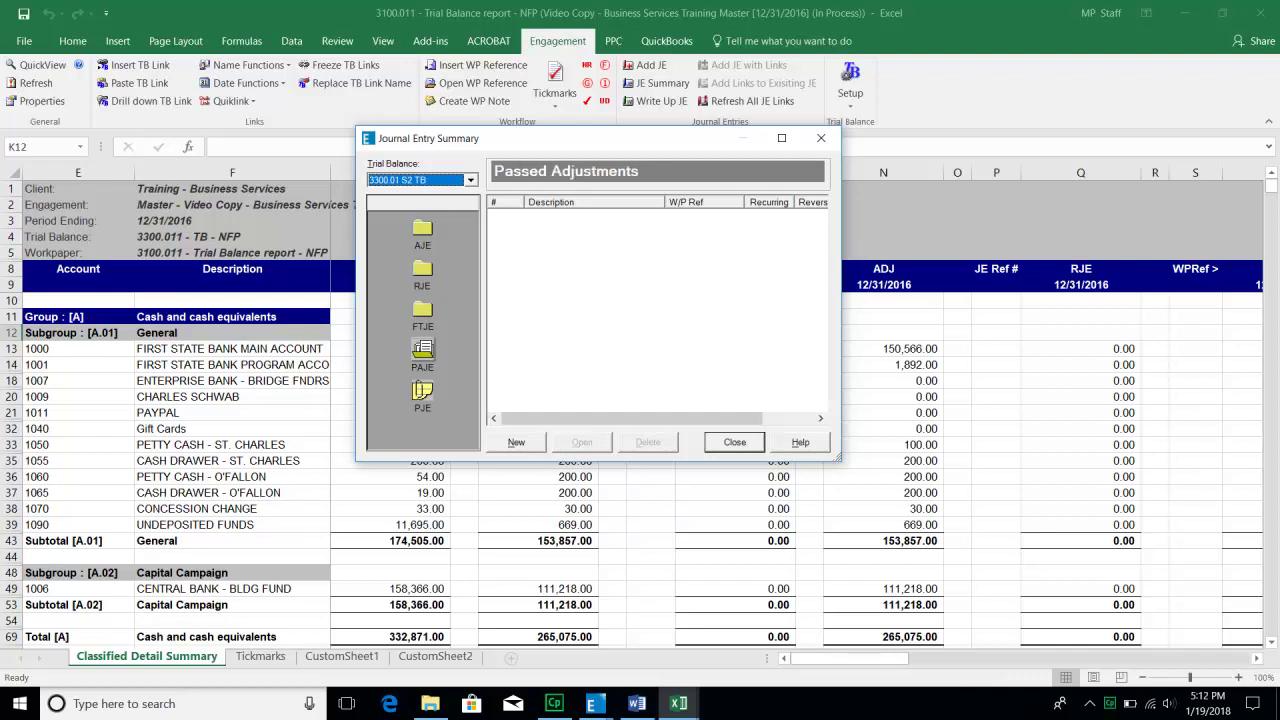
left_click(422, 229)
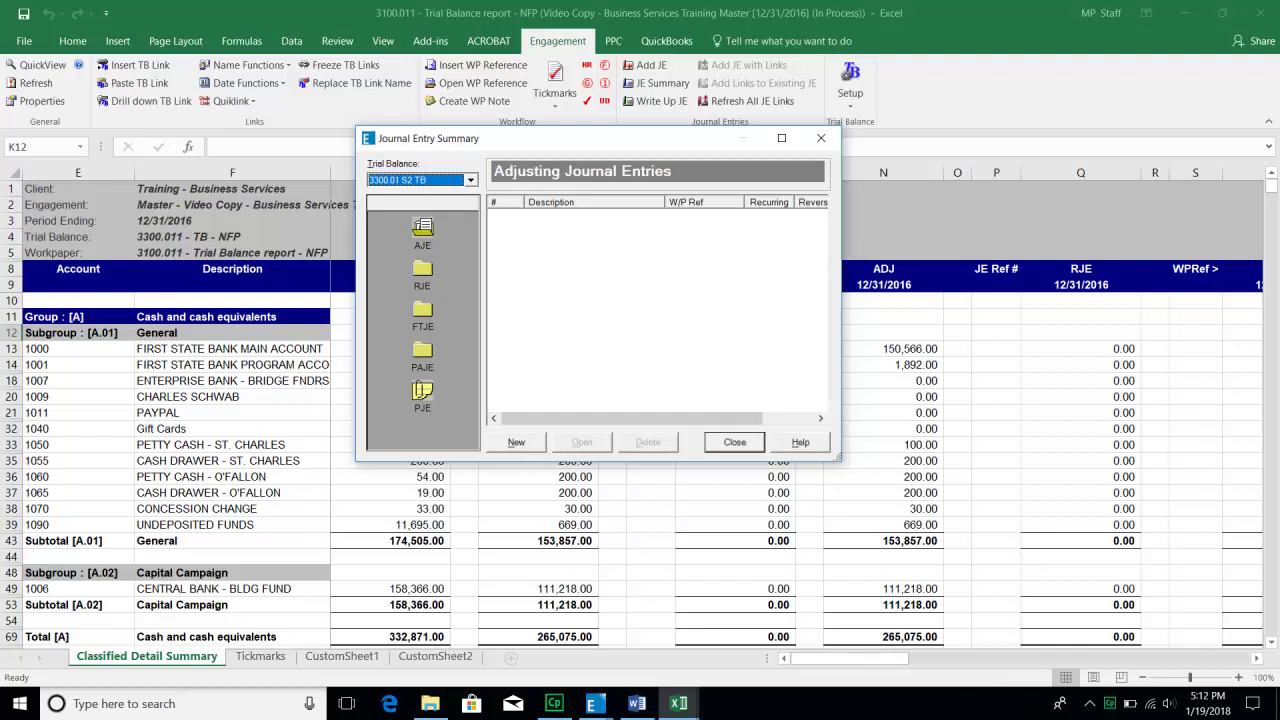
left_click(516, 442)
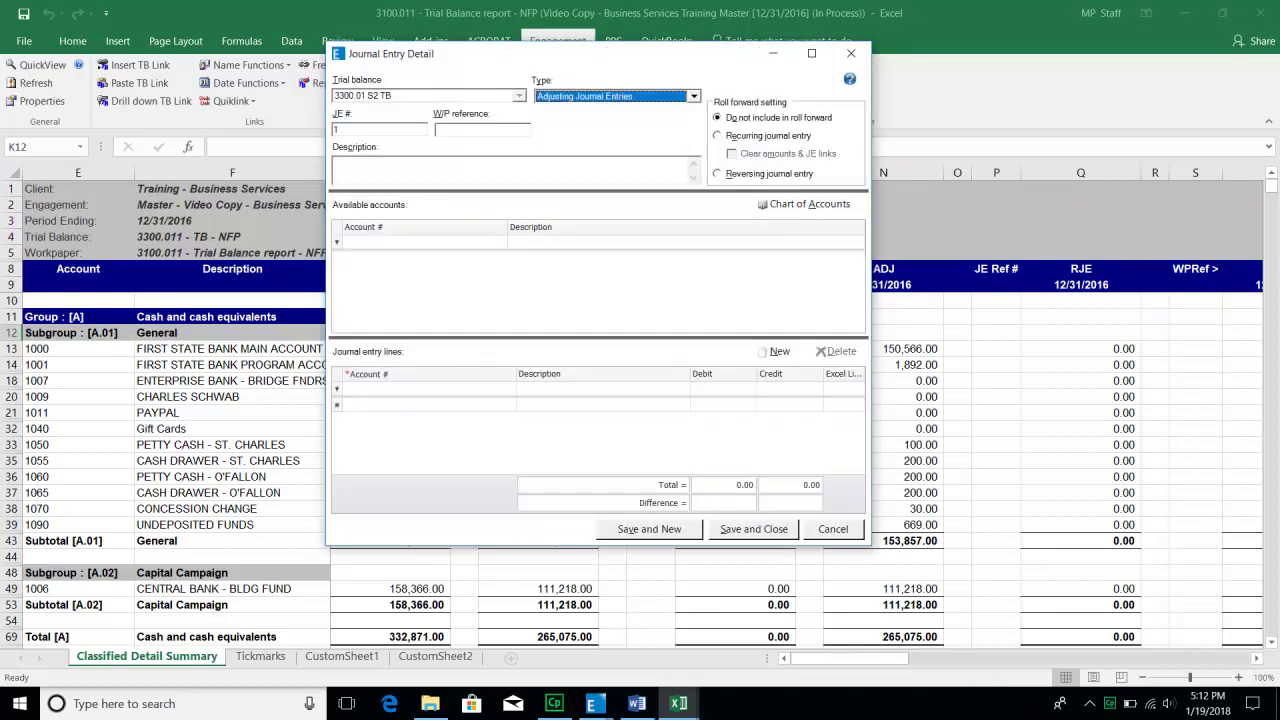
key("Tab")
type("101")
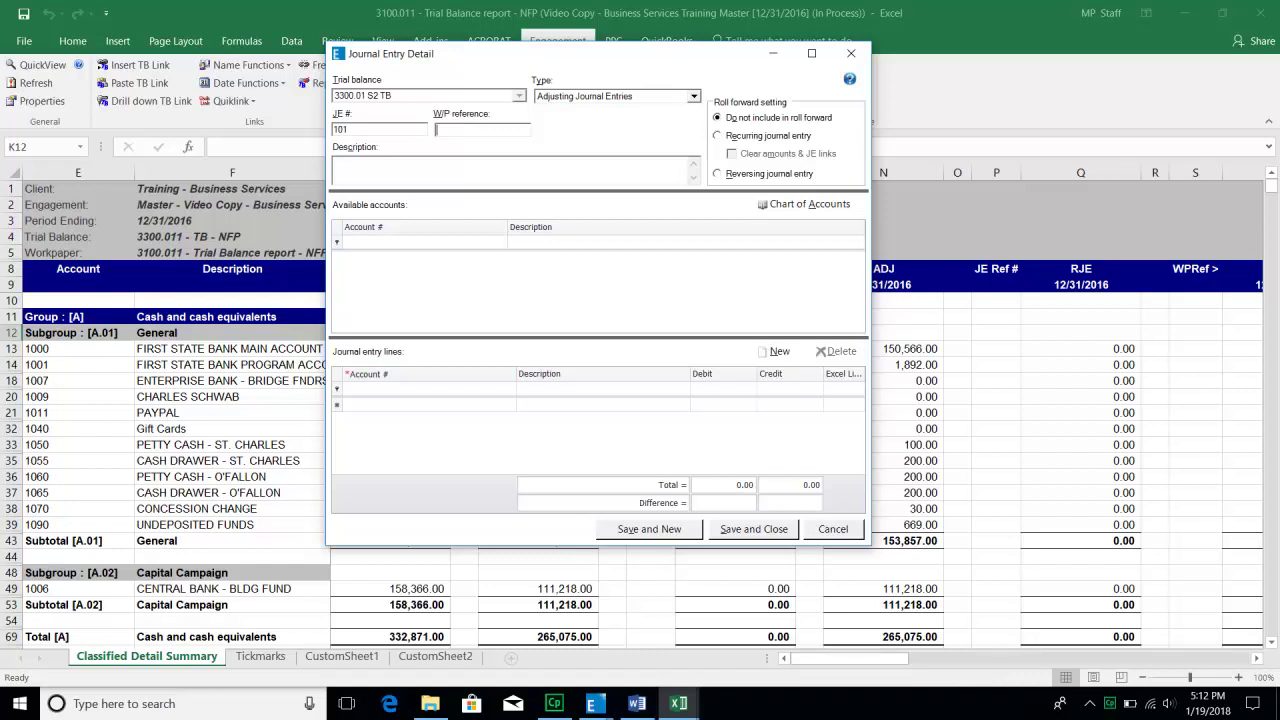
left_click(336, 163)
left_click(428, 405)
left_click(510, 170)
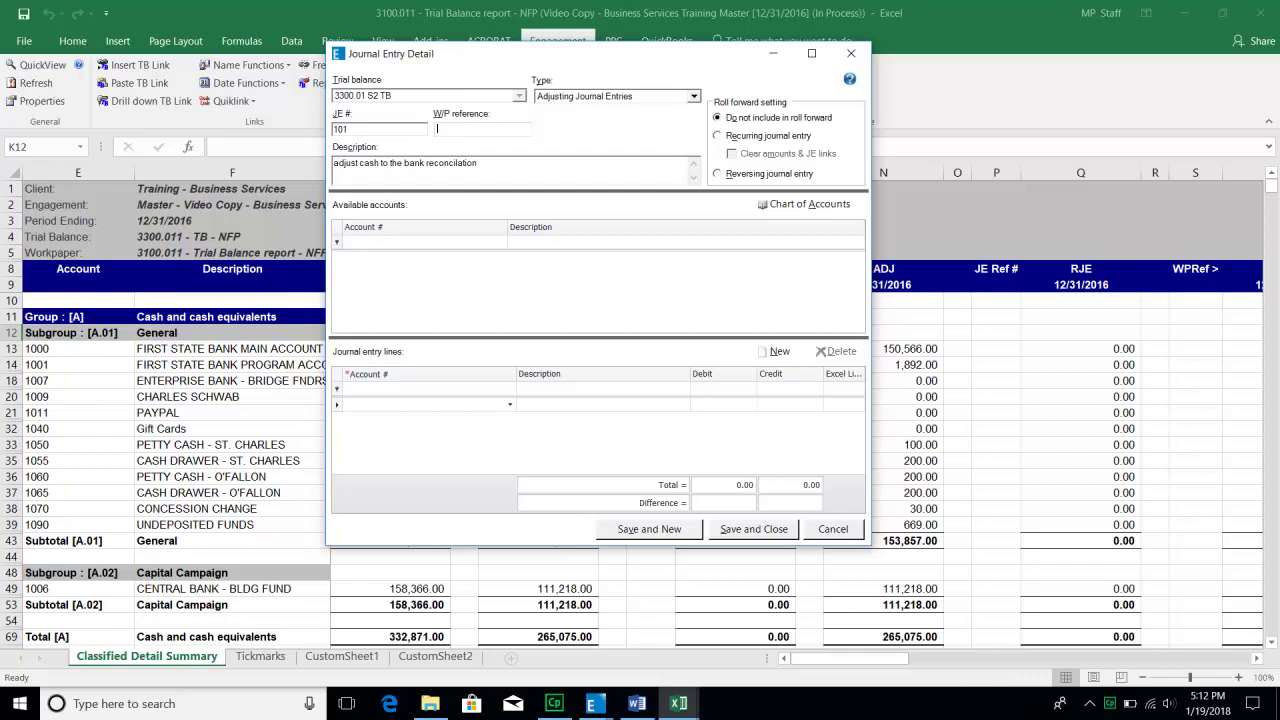
type("A.01")
left_click(509, 405)
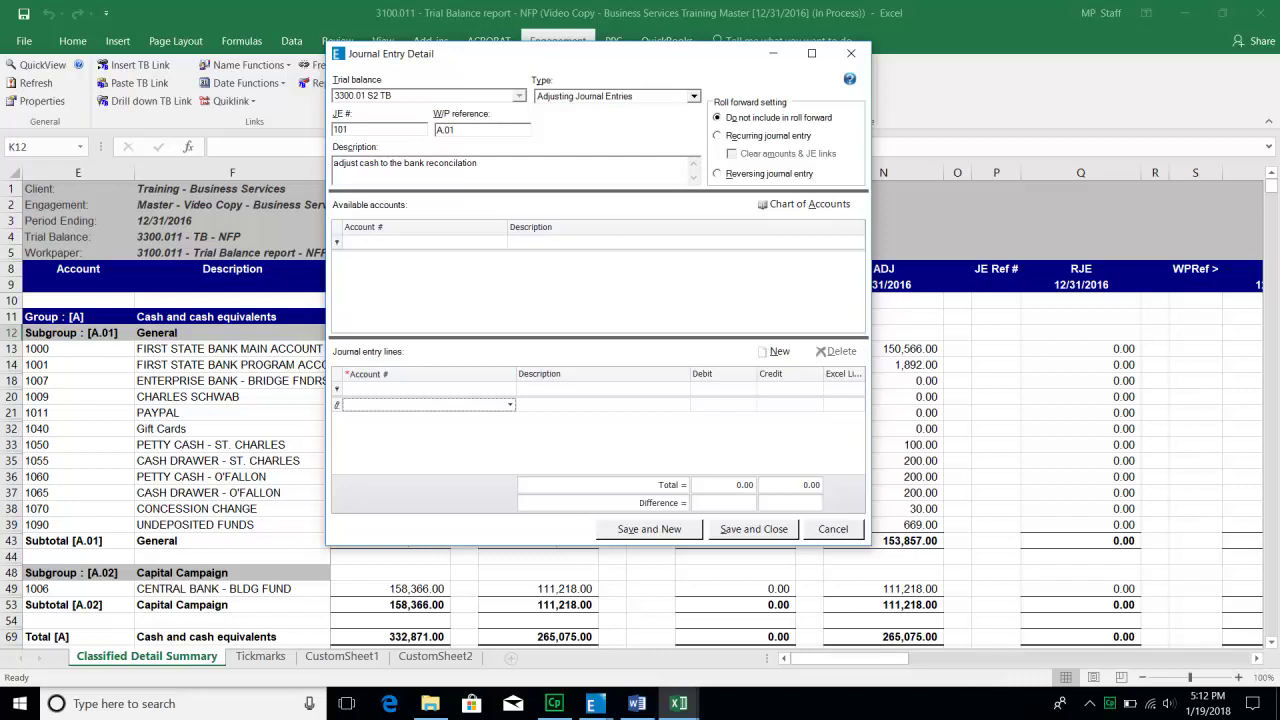
left_click(833, 529)
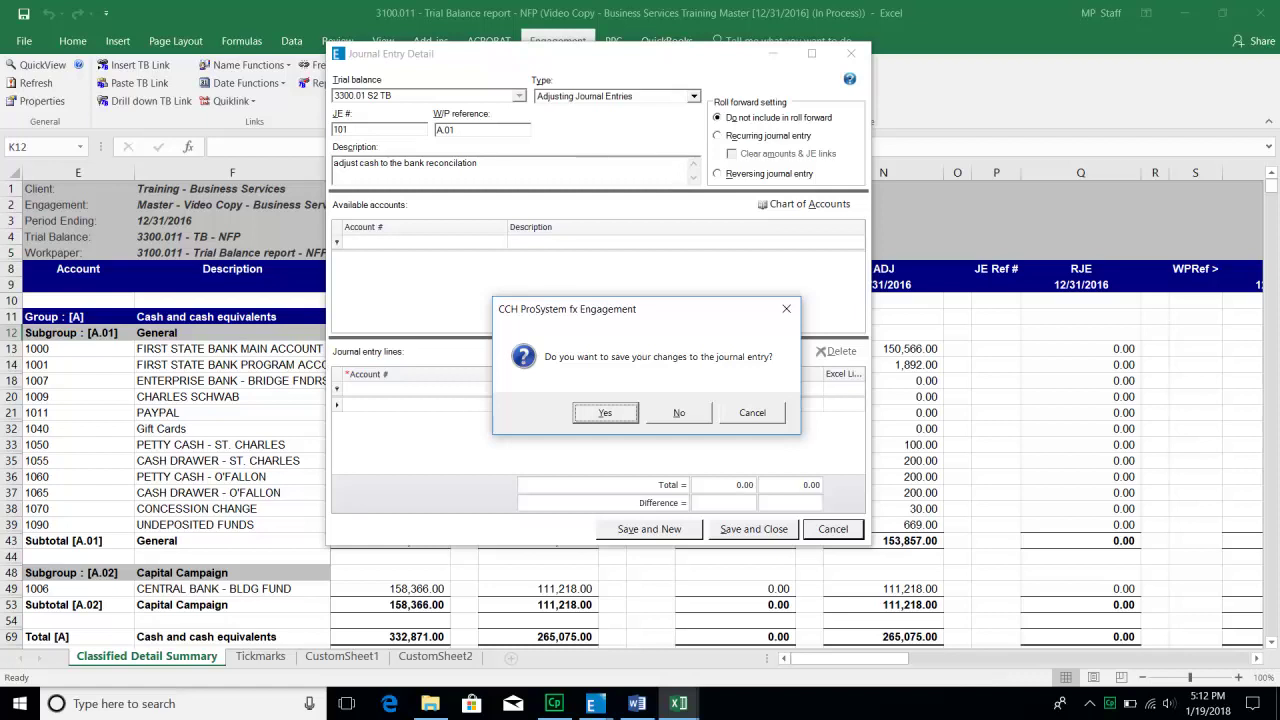
left_click(679, 413)
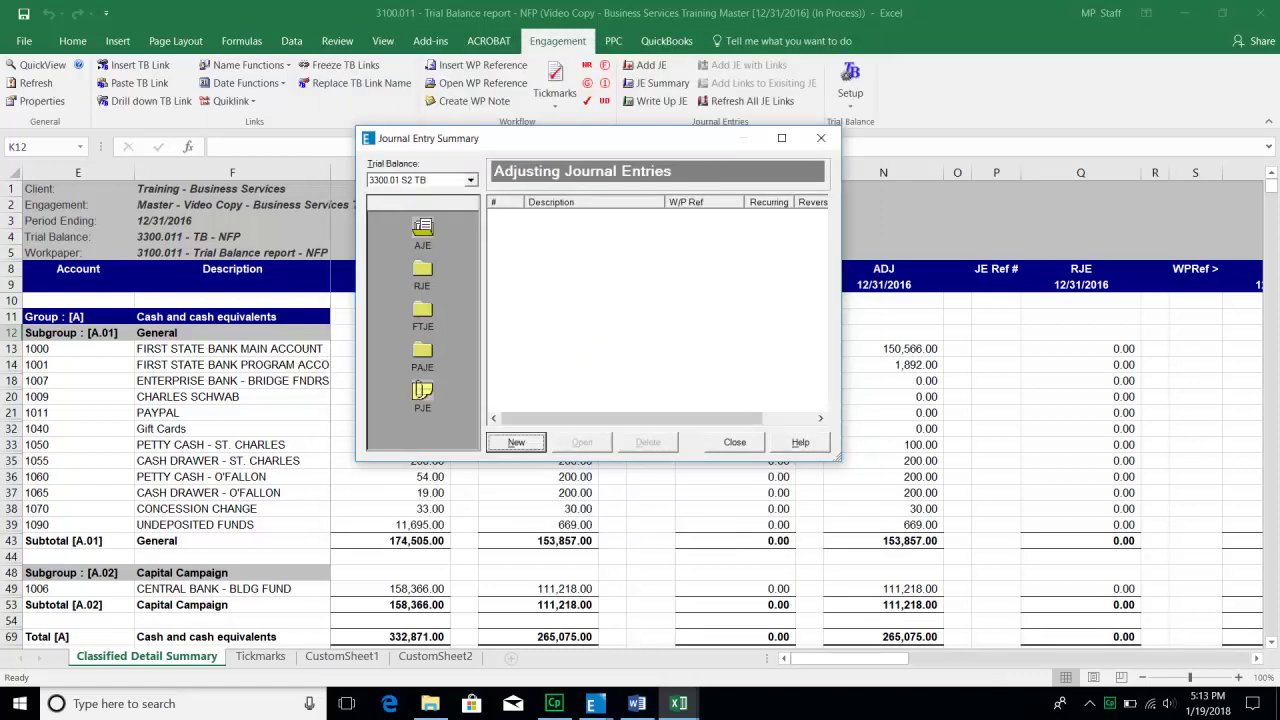
Start adjusting entry 101 for 3300.011 TB - NFP with W/P reference A.01, described as adjusting the cash balance to agree to the bank reconciliation.
left_click(471, 180)
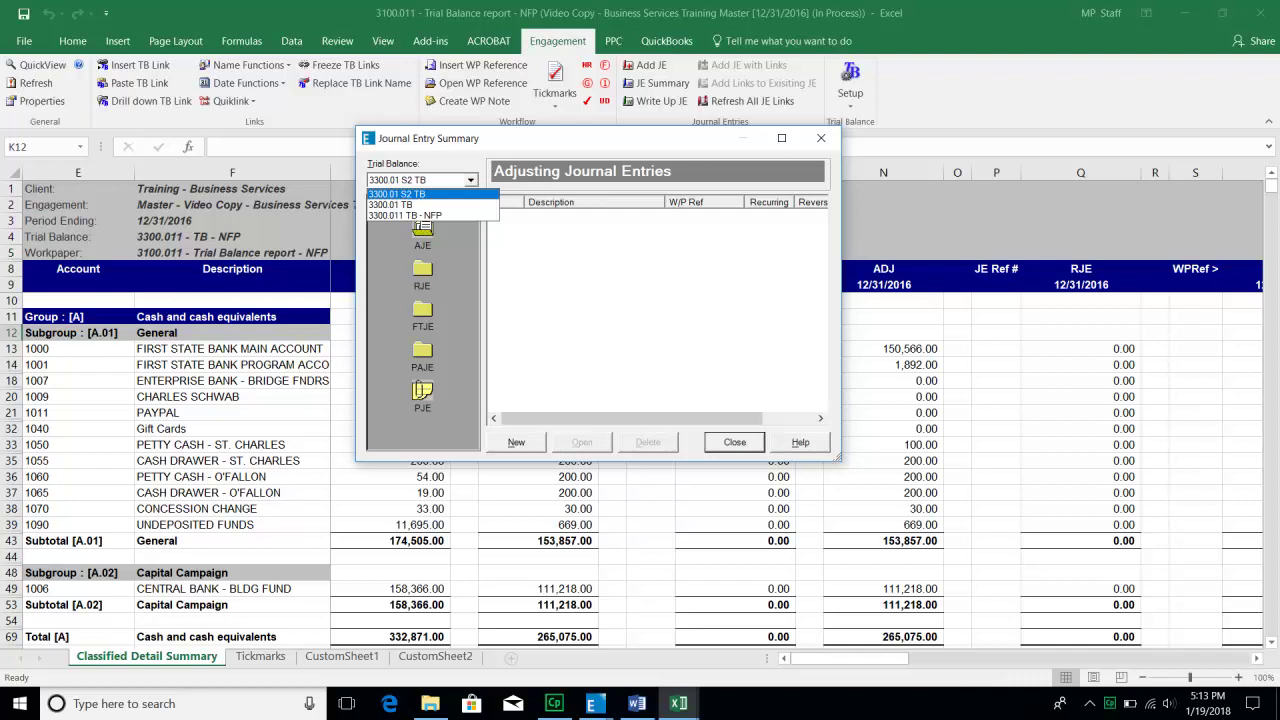
left_click(405, 216)
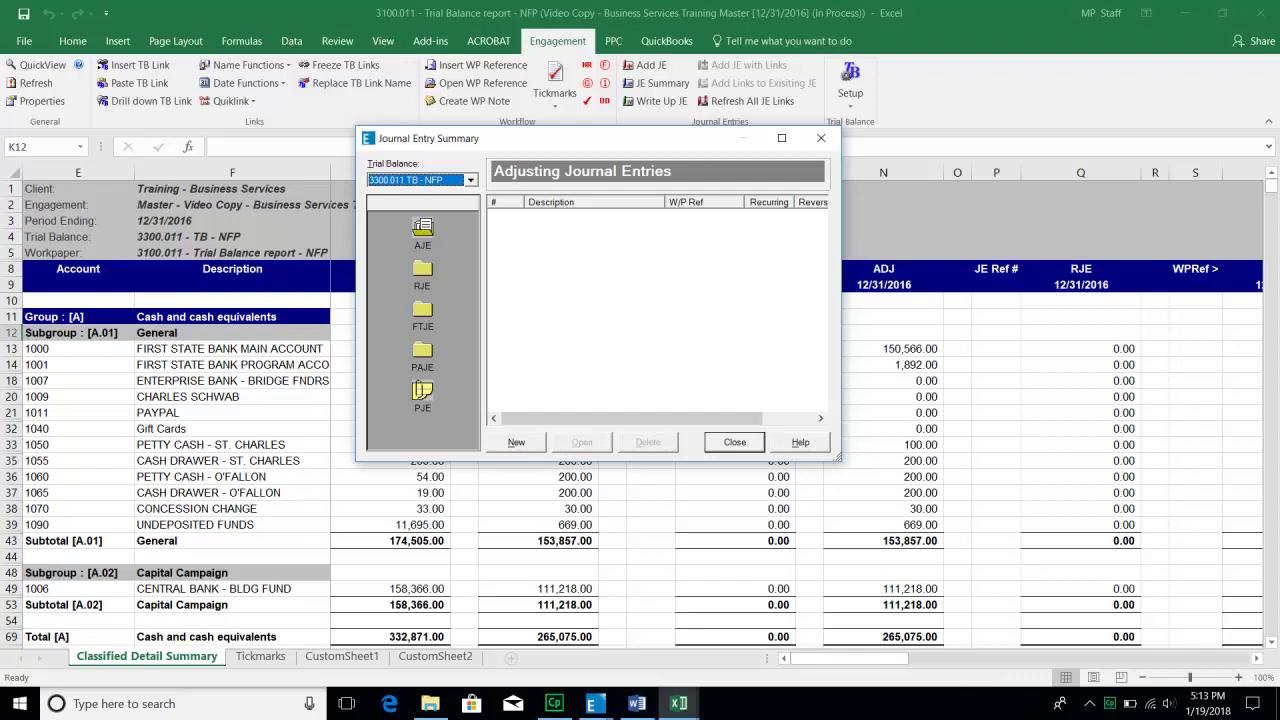
key("alt+n")
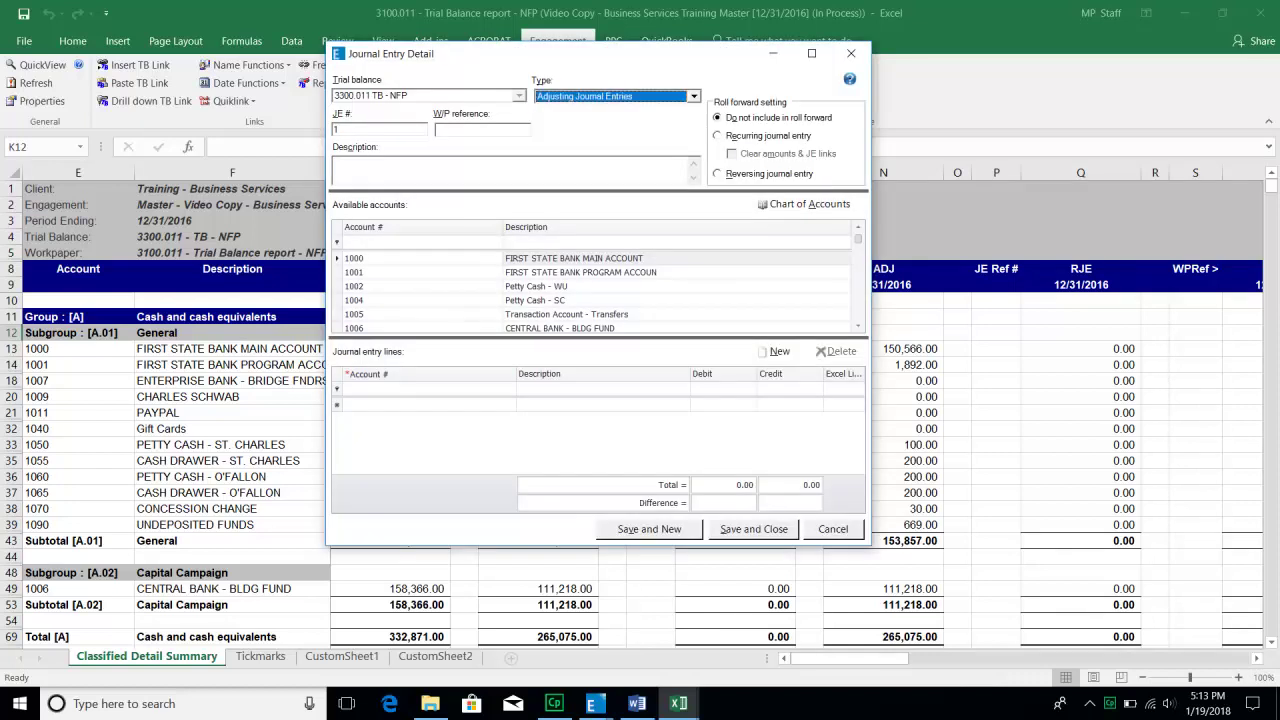
key("Tab")
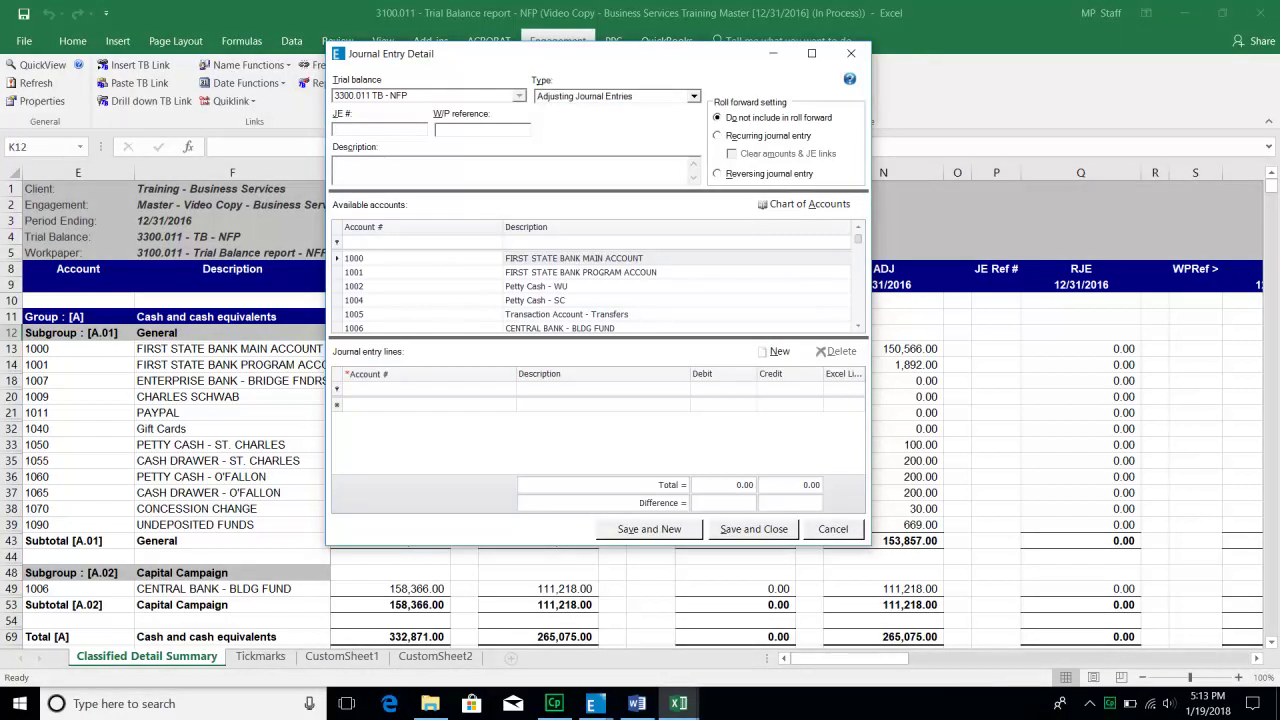
type("101")
type("A.01")
type("To adjust the cash balance to agree to the bank reconcilaition")
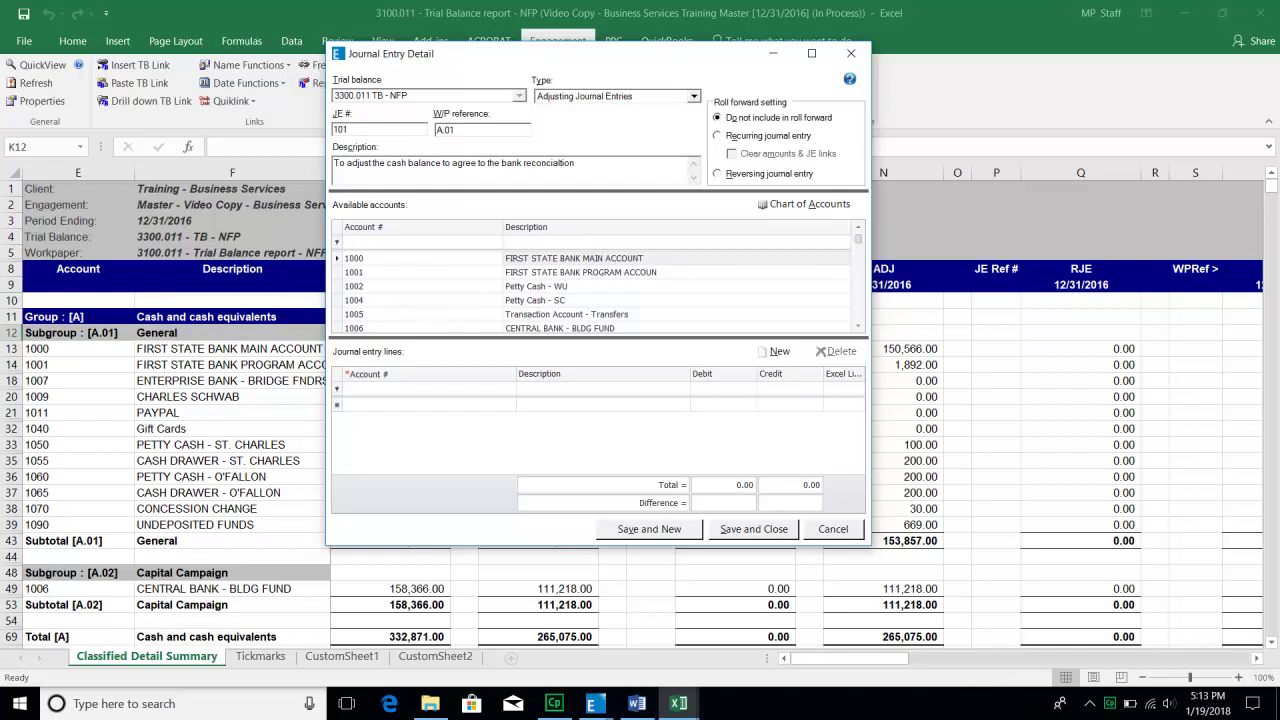
Add journal entry lines for account 1000 FIRST STATE BANK MAIN ACCOUNT and account 9405 Late Charges.
left_click(429, 405)
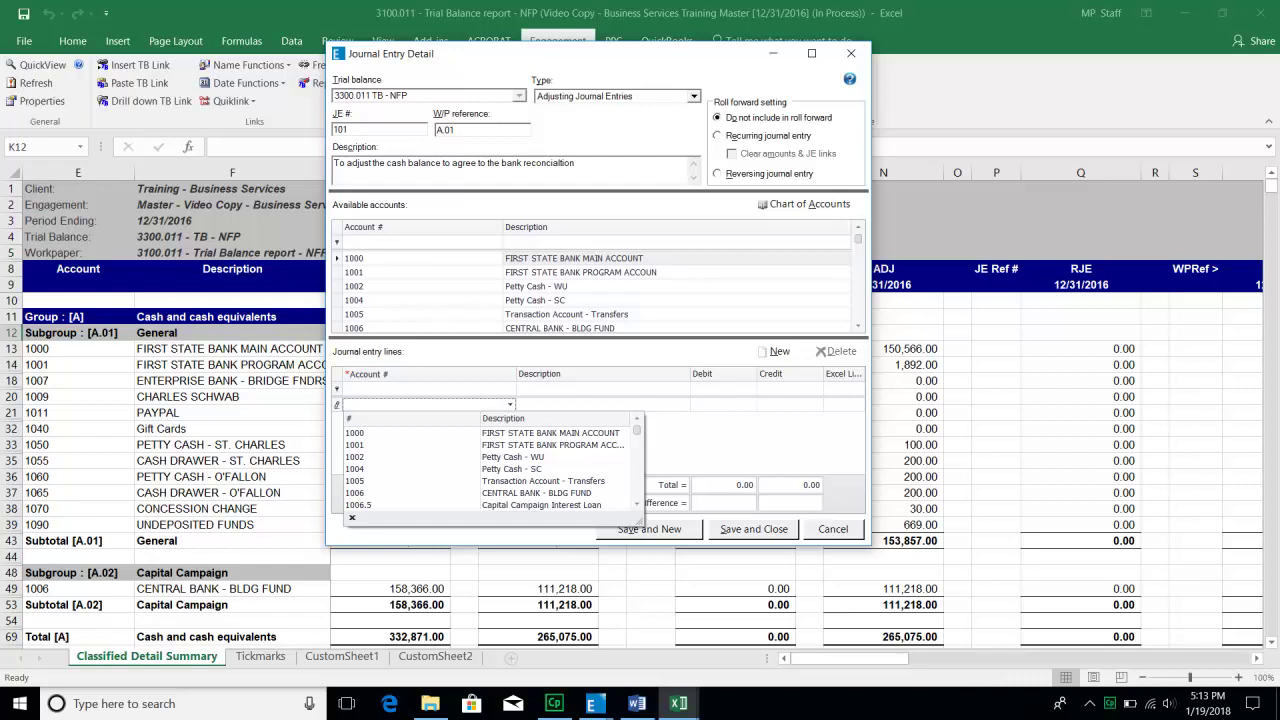
left_click(482, 433)
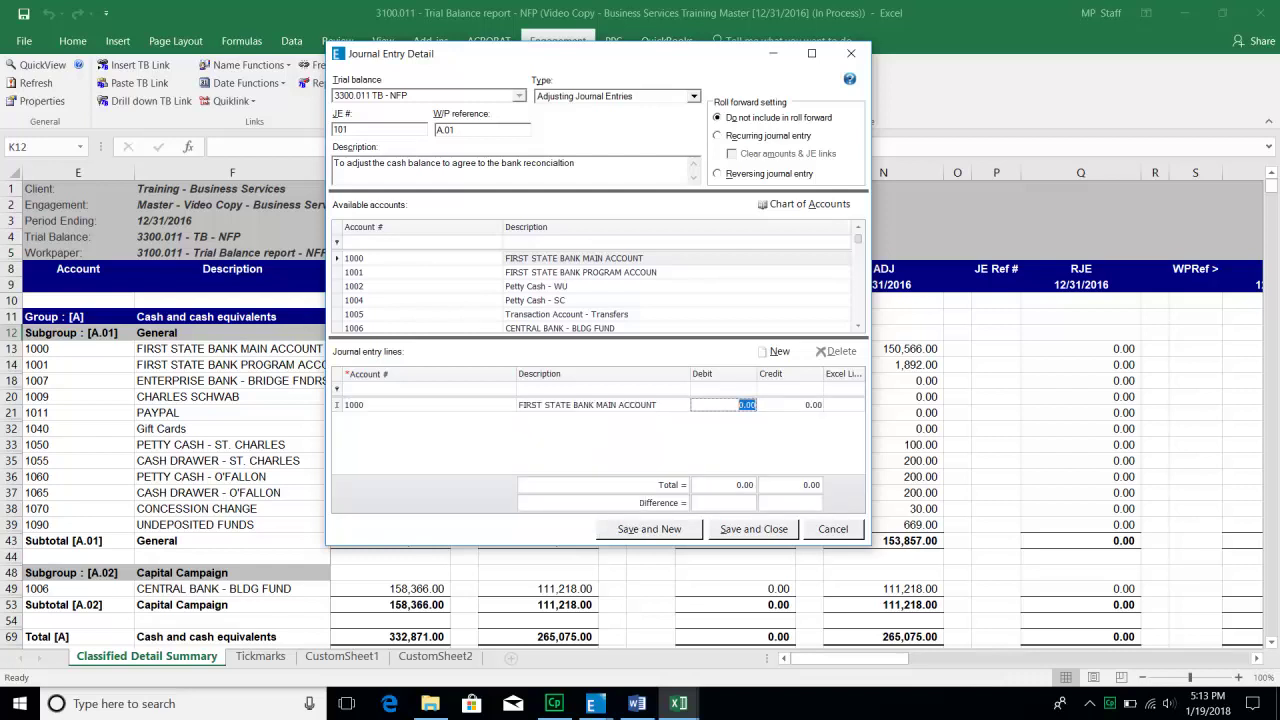
key("Tab")
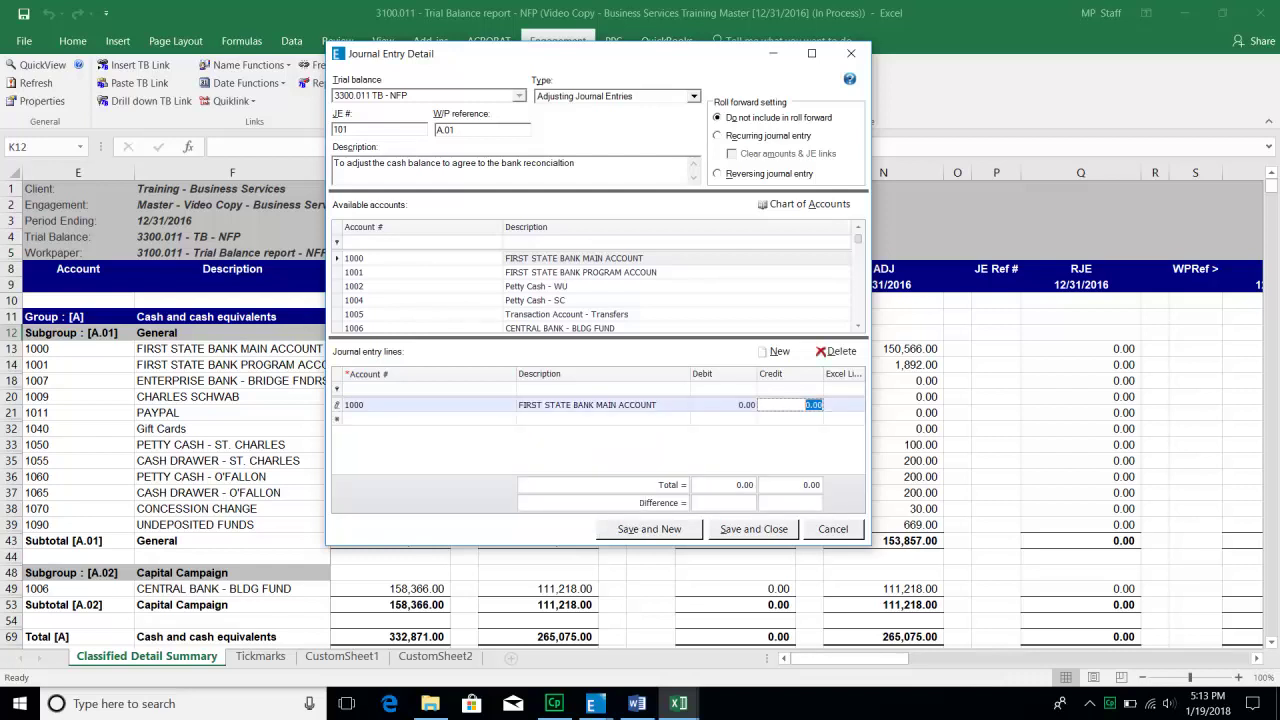
key("Tab")
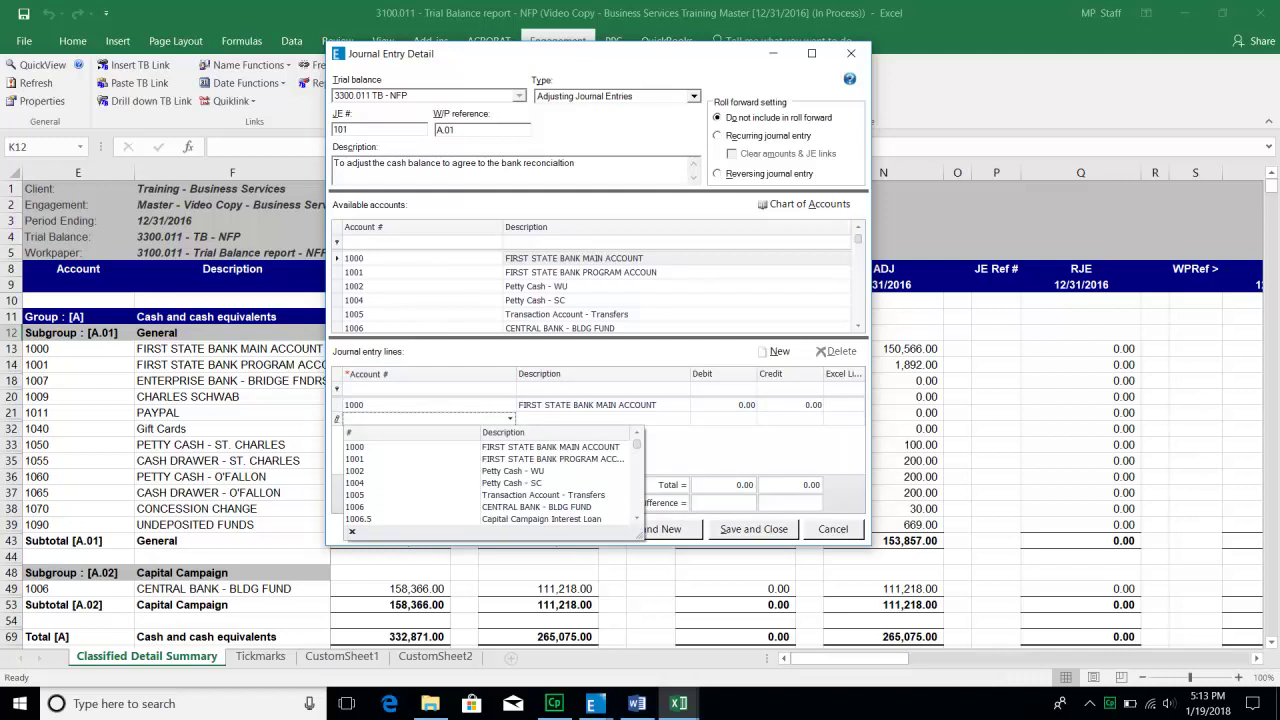
left_click_drag(637, 444, 637, 500)
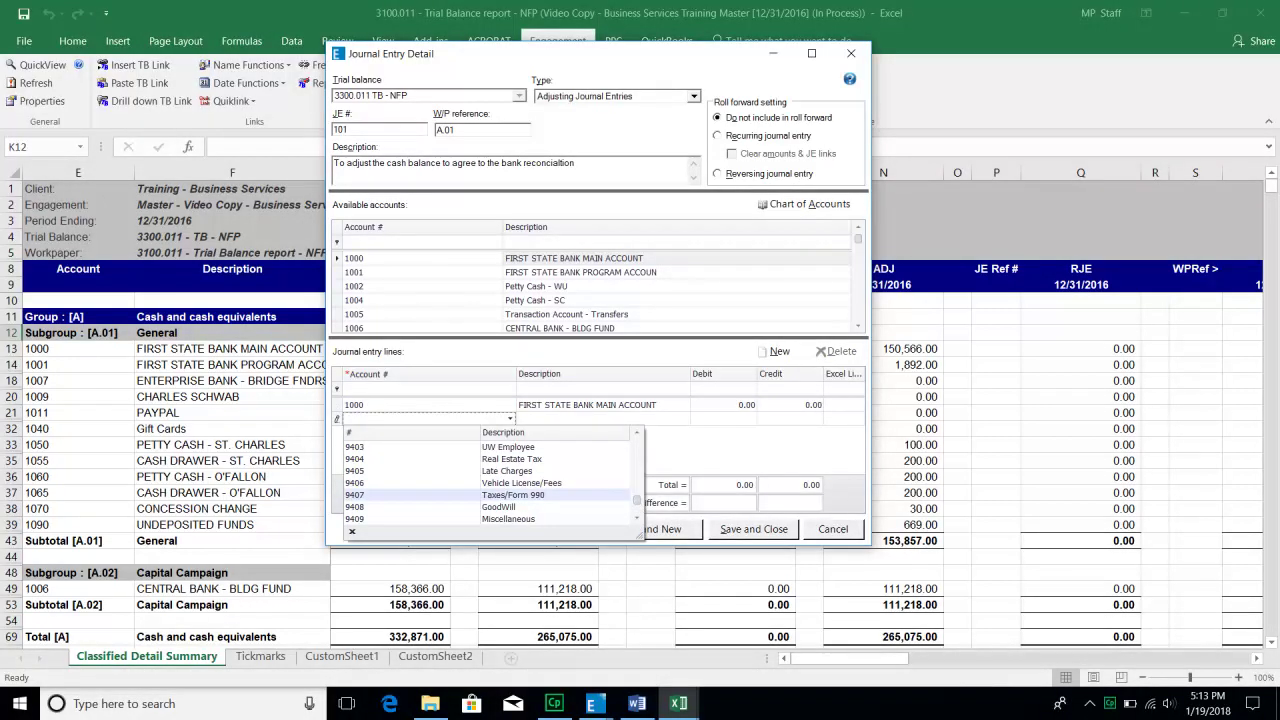
left_click(508, 471)
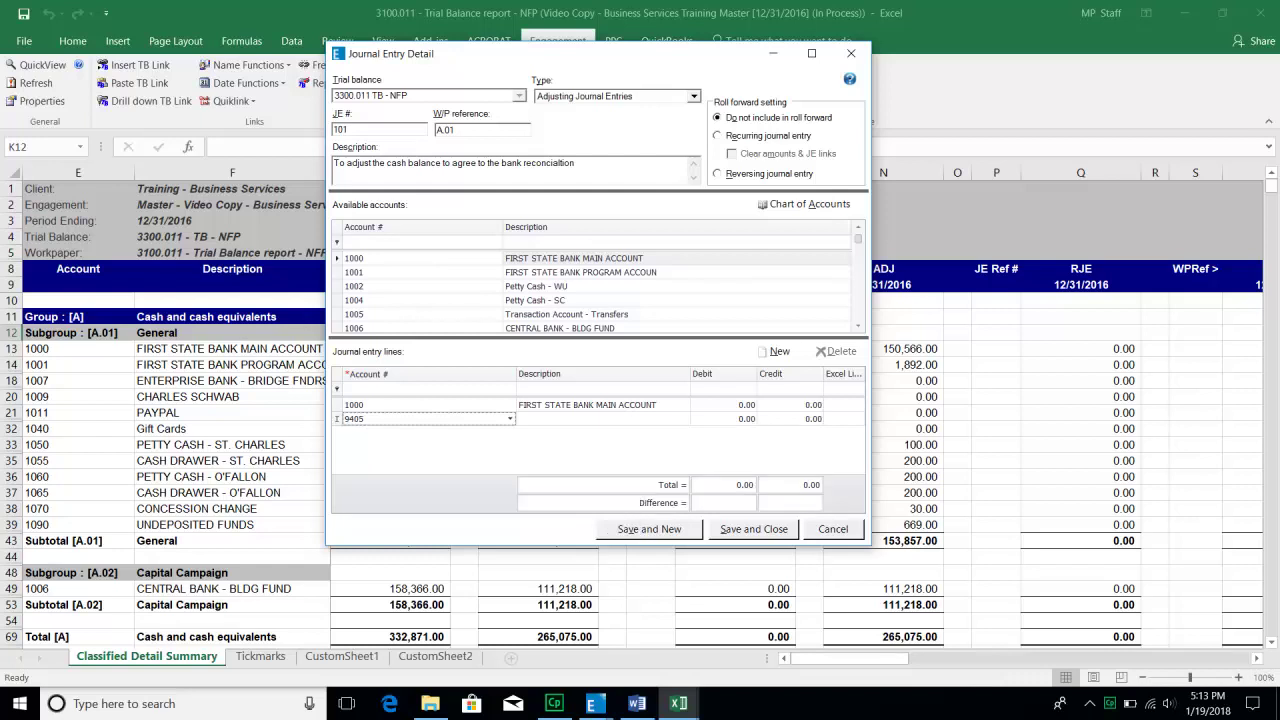
key("Tab")
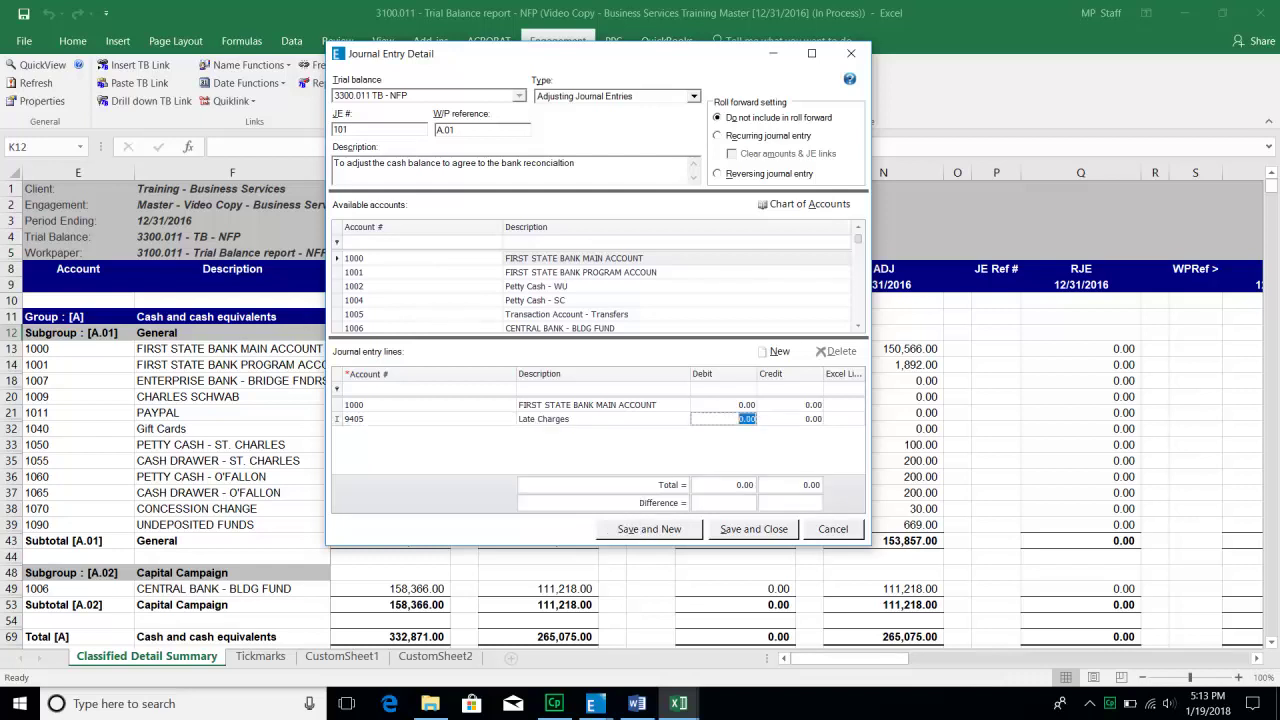
key("Tab")
key("Tab")
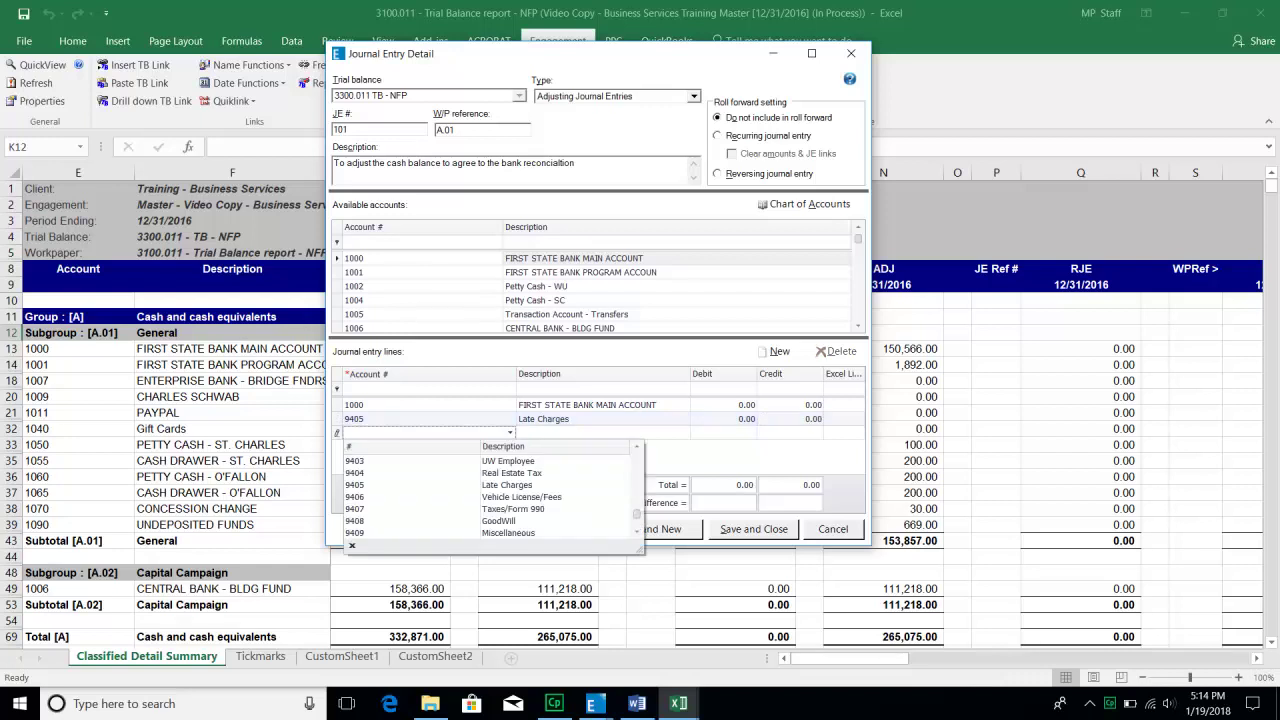
key("Down")
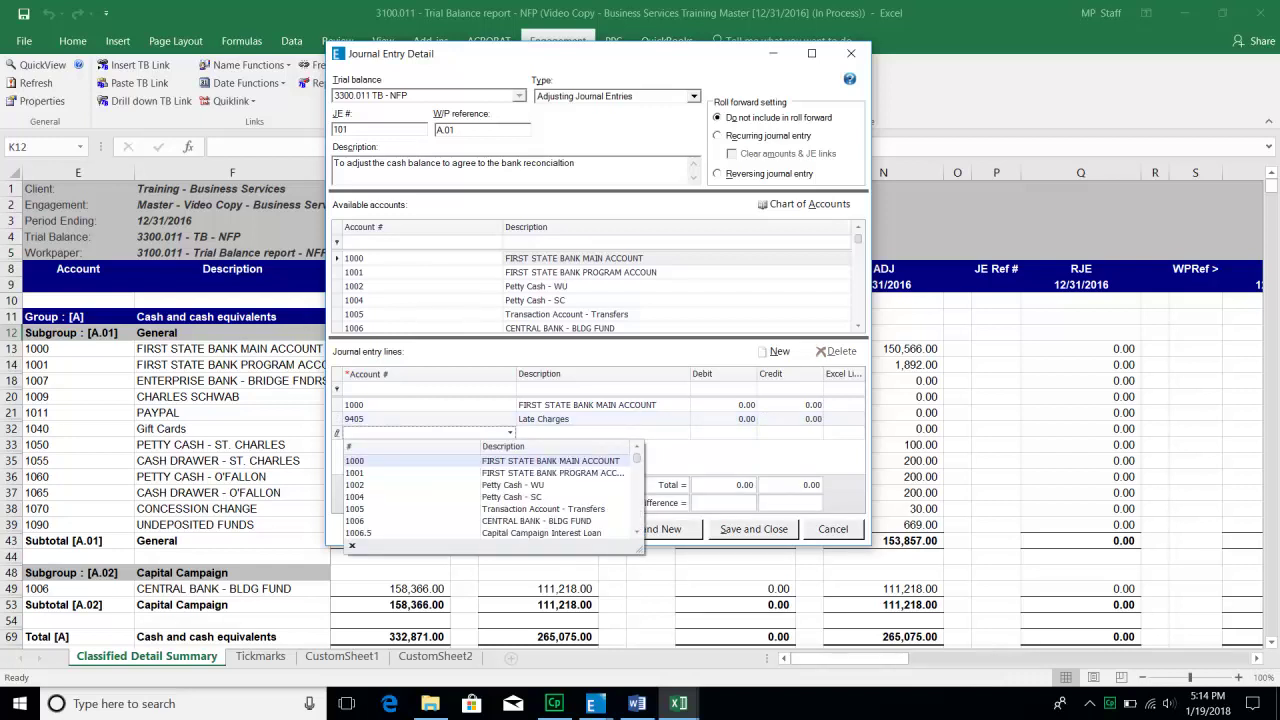
type("1002")
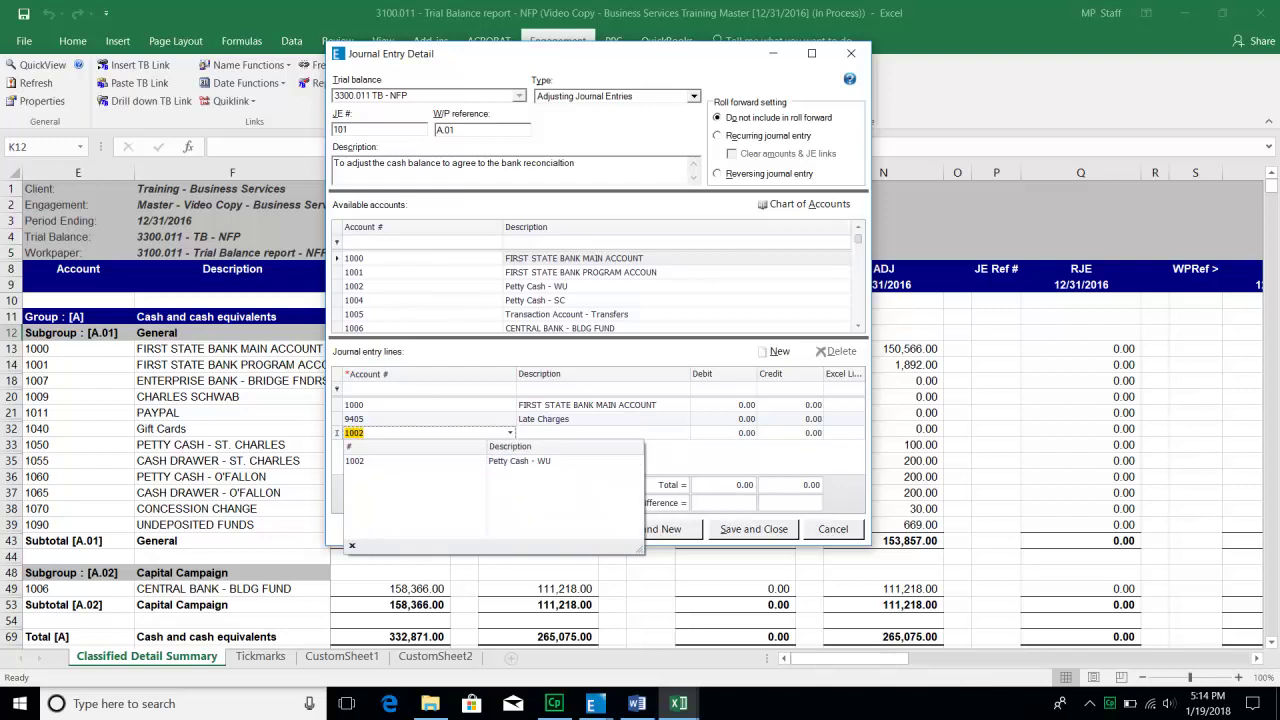
key("BackSpace")
key("BackSpace")
key("BackSpace")
key("Down")
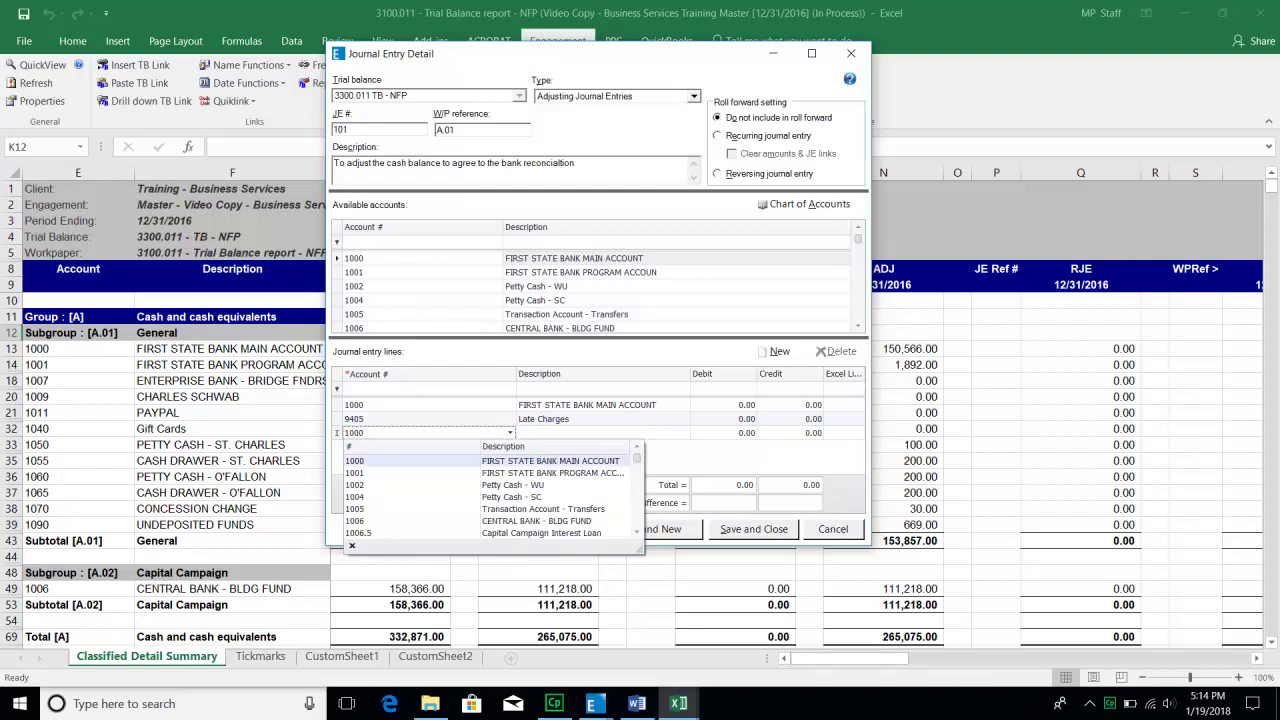
left_click(428, 419)
left_click(428, 405)
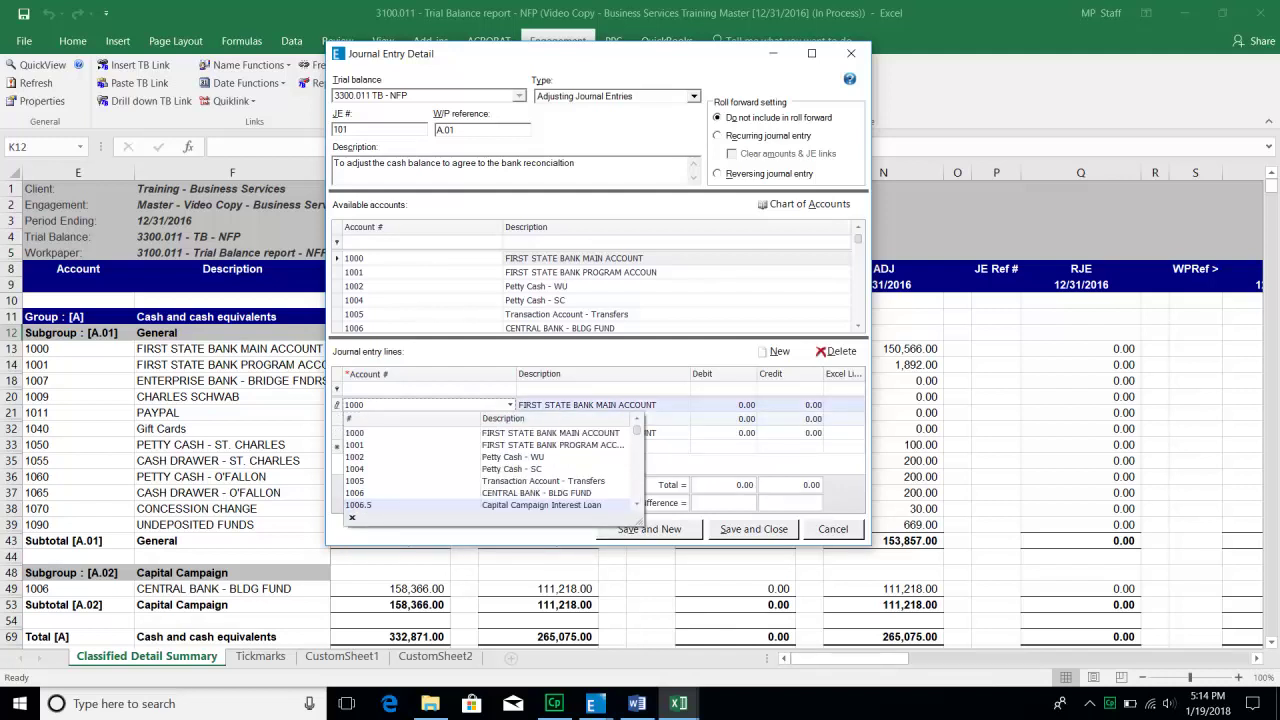
left_click(724, 419)
left_click(724, 433)
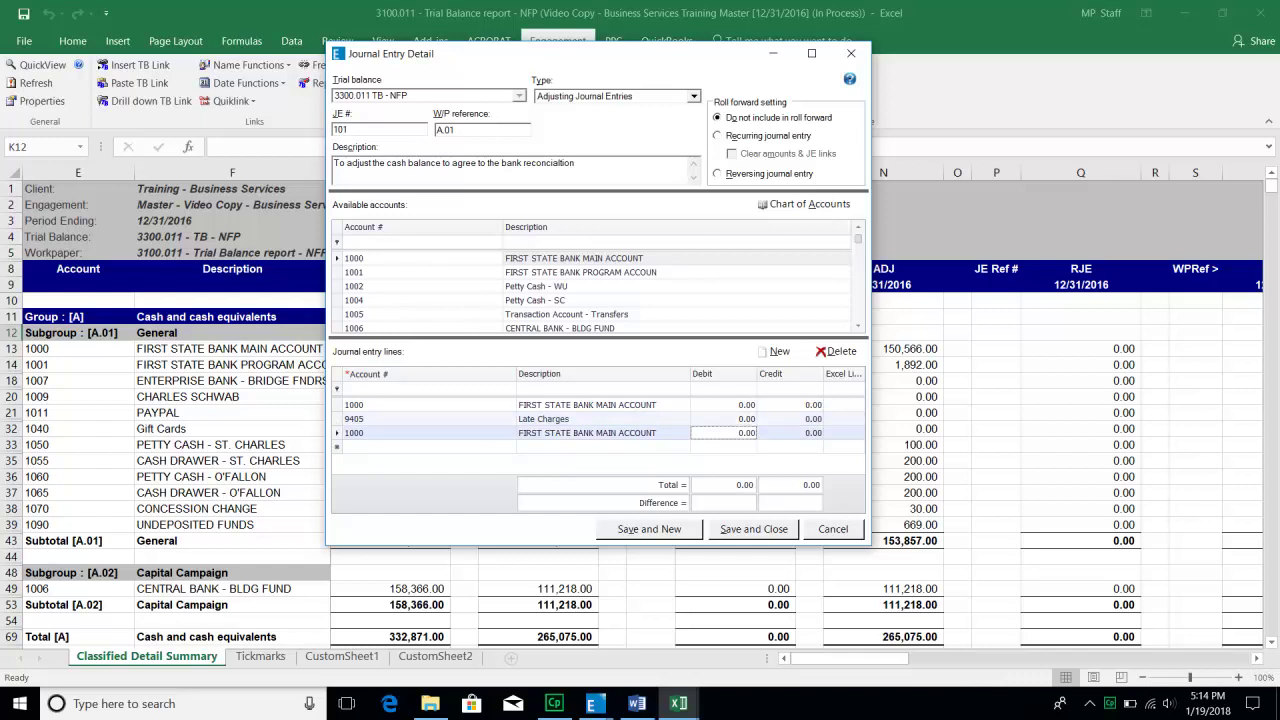
key("Delete")
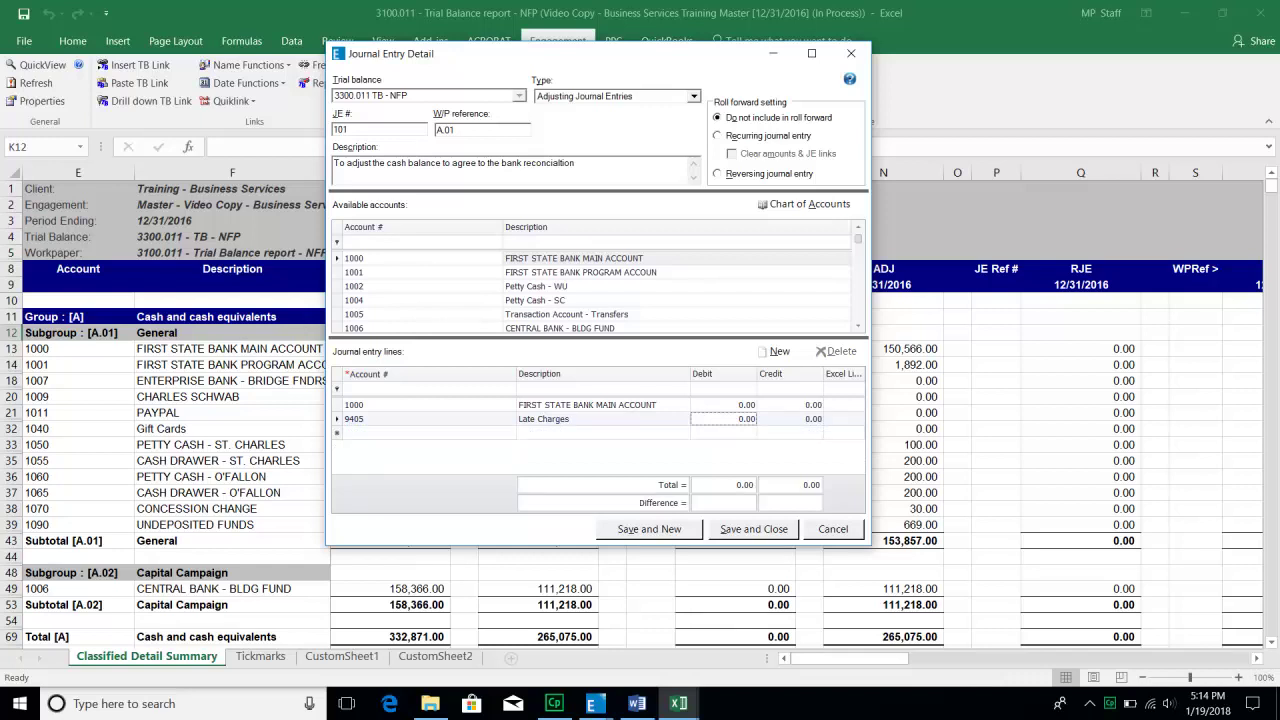
Save and close the two-line adjusting entry with the debit and credit amounts left at zero.
left_click(724, 405)
left_click(790, 419)
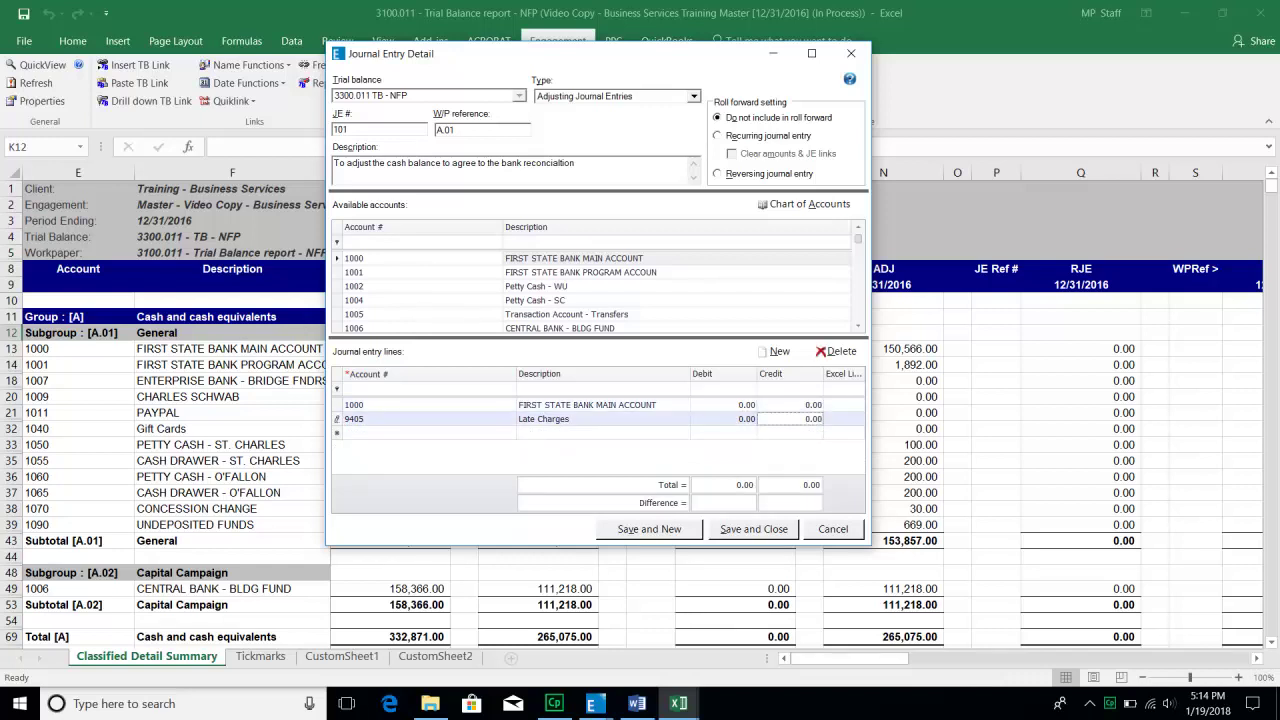
left_click(754, 529)
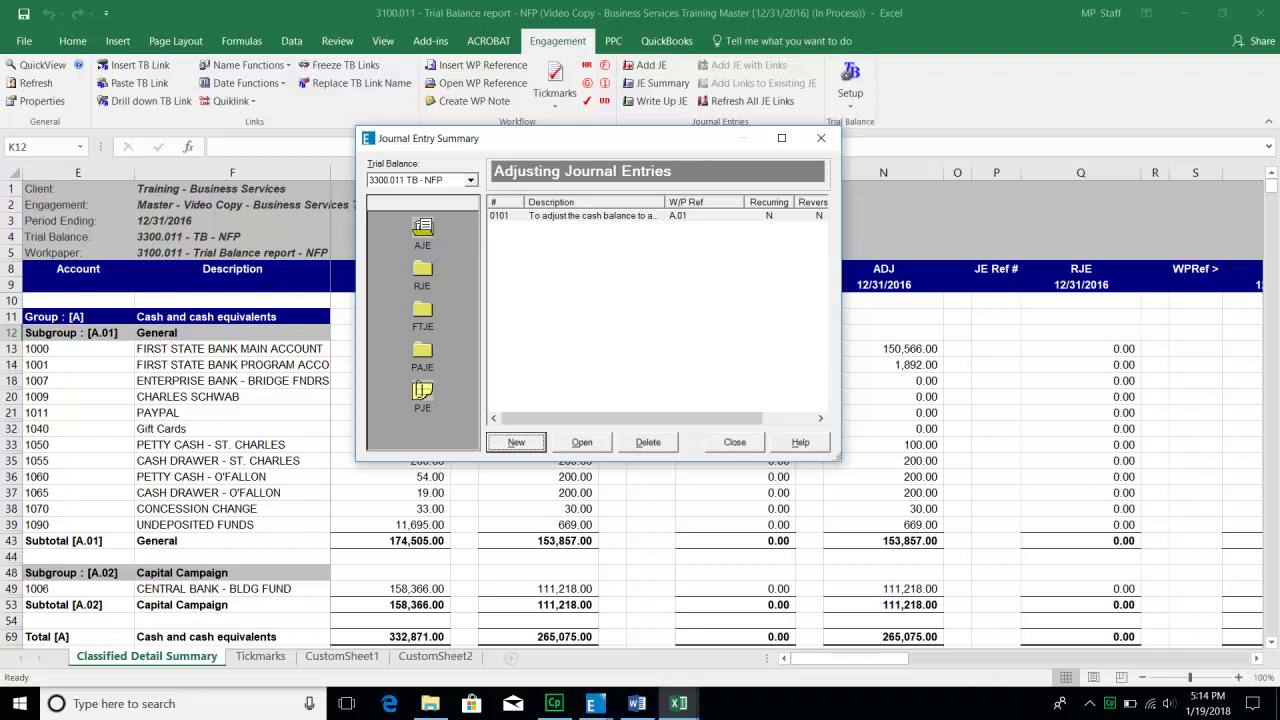
Delete adjusting journal entry 0101 from the Journal Entry Summary and close the summary.
left_click(592, 216)
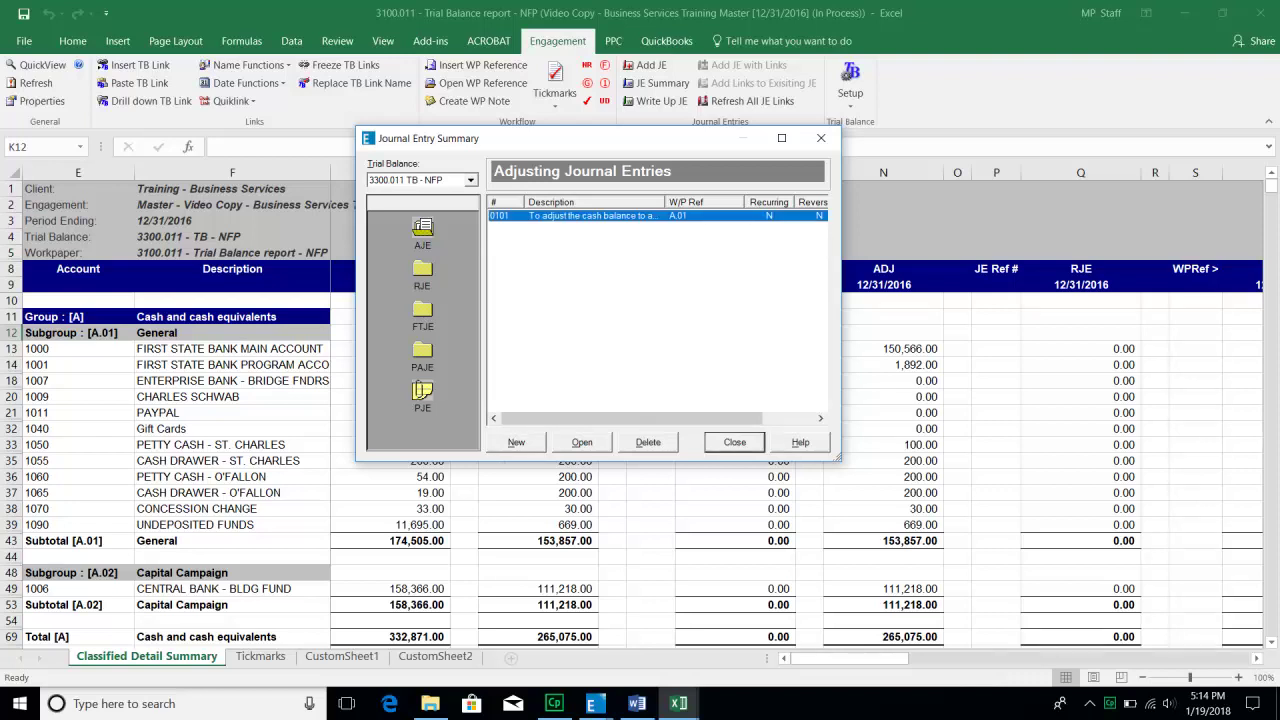
left_click(648, 442)
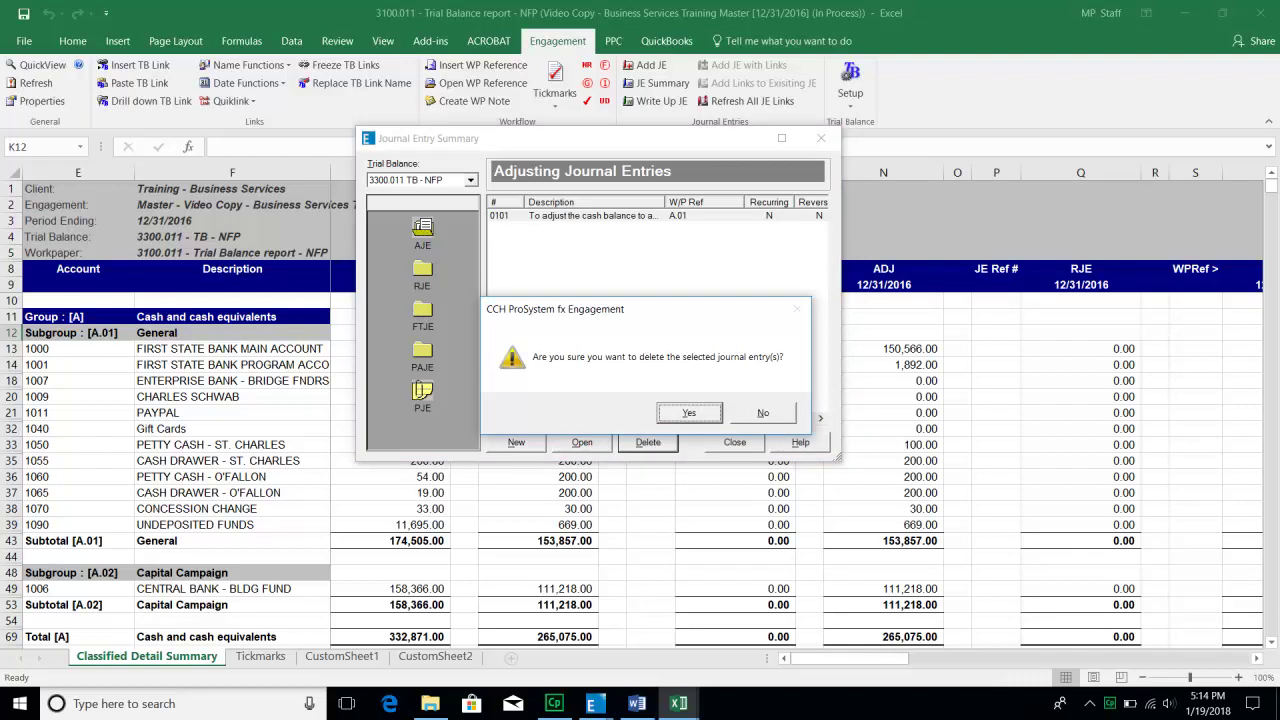
key("Return")
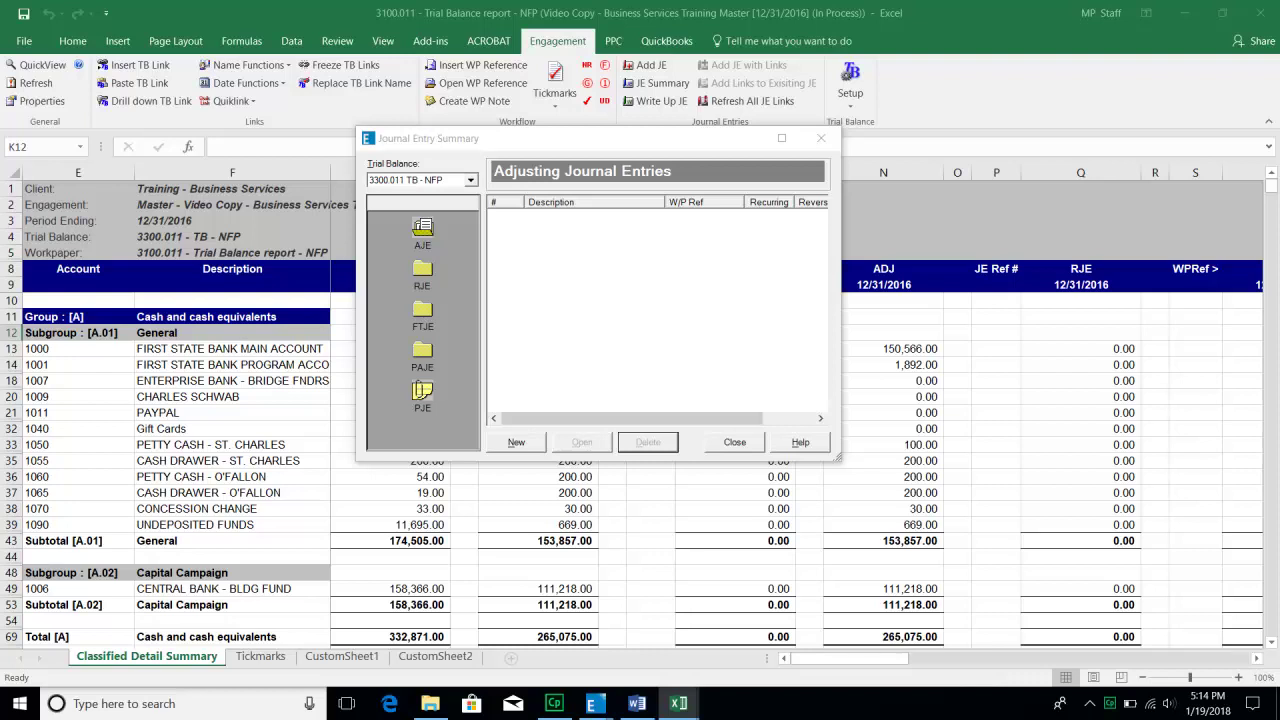
key("Escape")
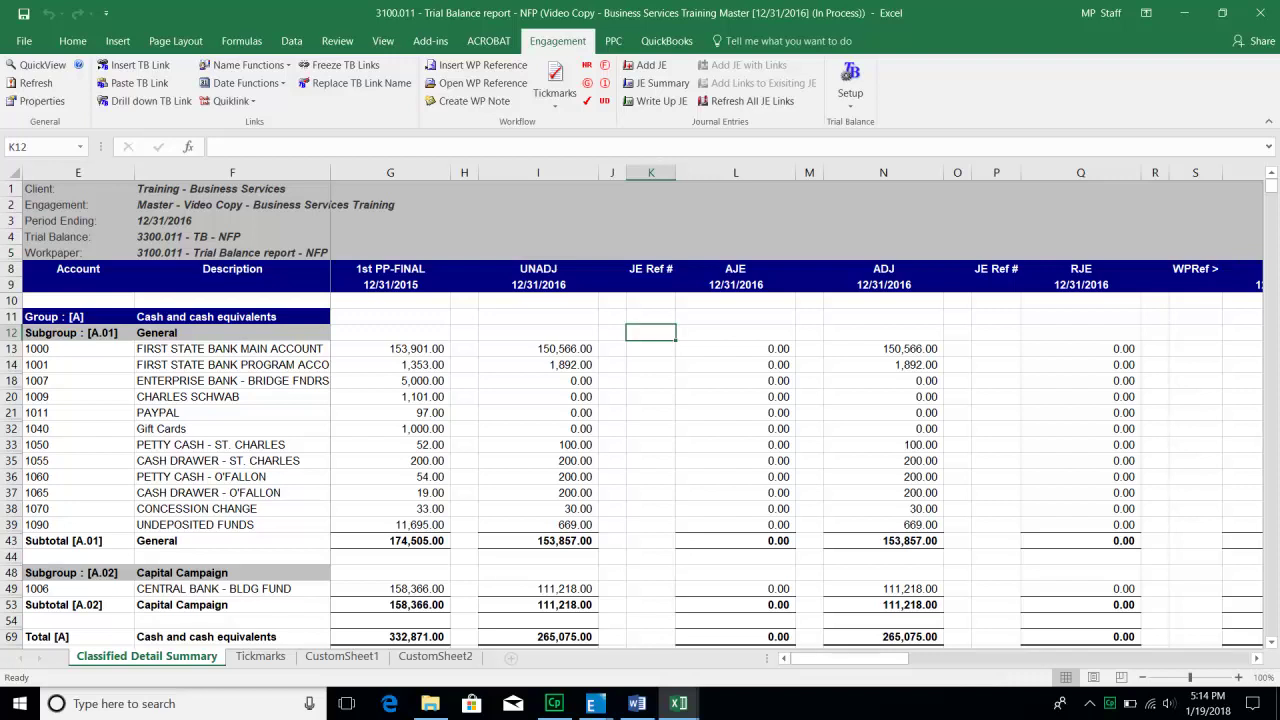
Reopen the Journal Entry Summary from the workbook and set its trial balance to 3300.011 TB - NFP.
left_click(651, 365)
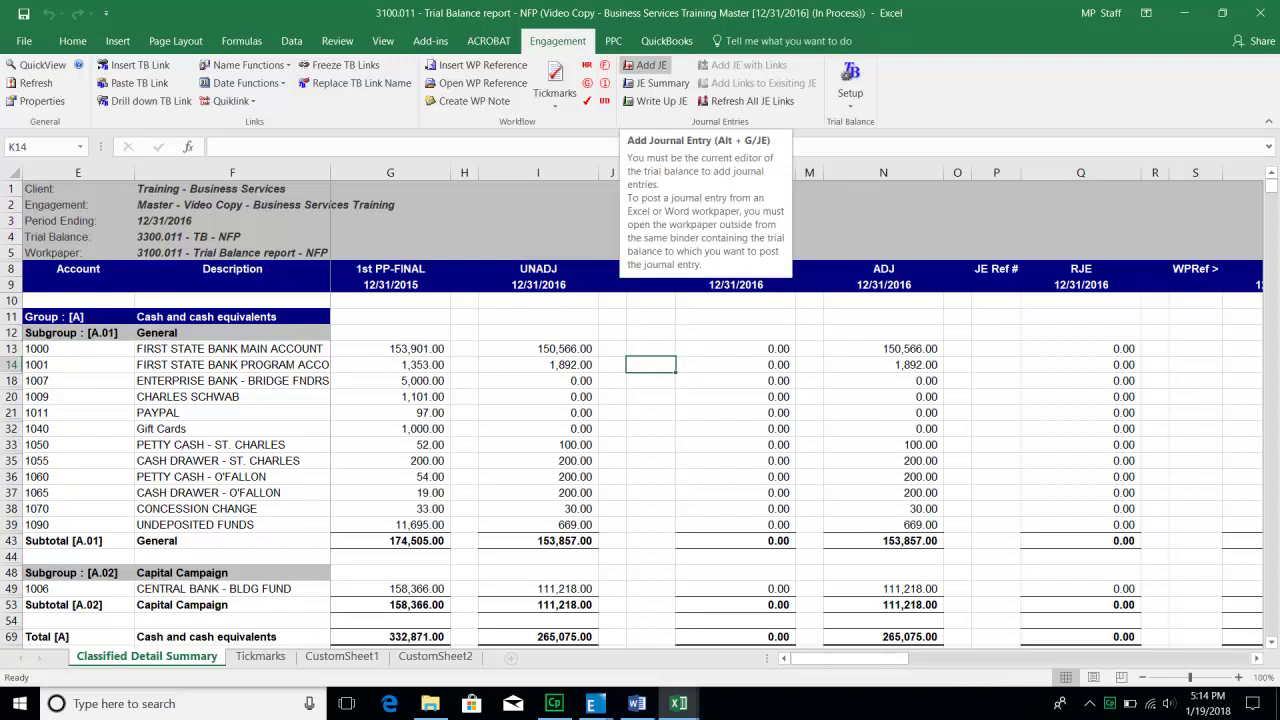
left_click(645, 65)
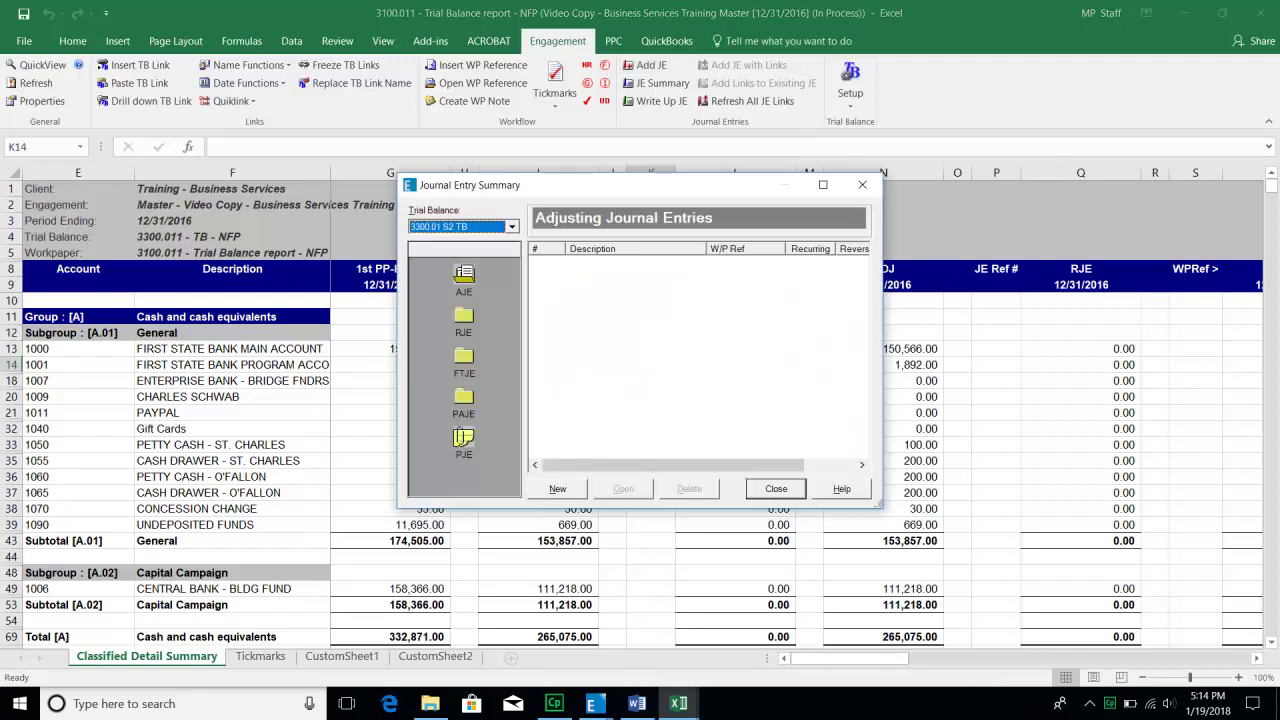
key("alt+Down")
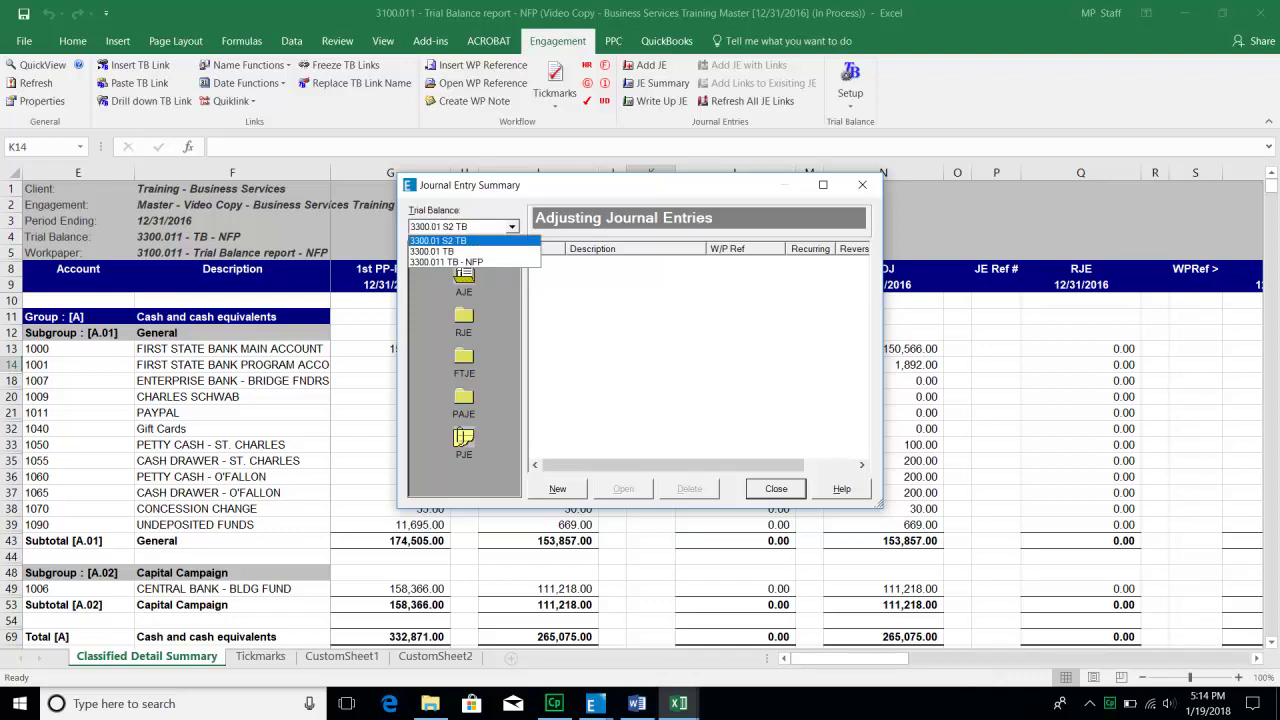
key("Down")
key("Down")
key("Return")
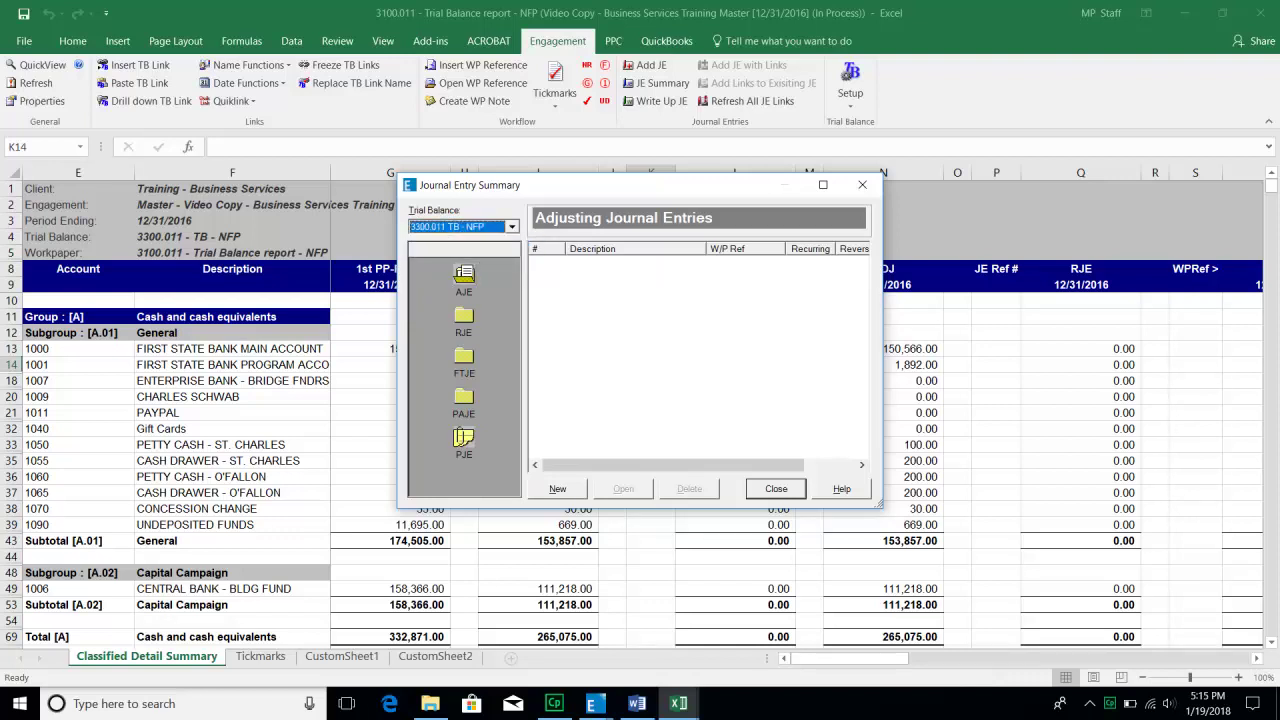
Create adjusting journal entry 101 with W/P reference A.01 and the description "to adjust cash to the bank reconcilation".
key("alt+n")
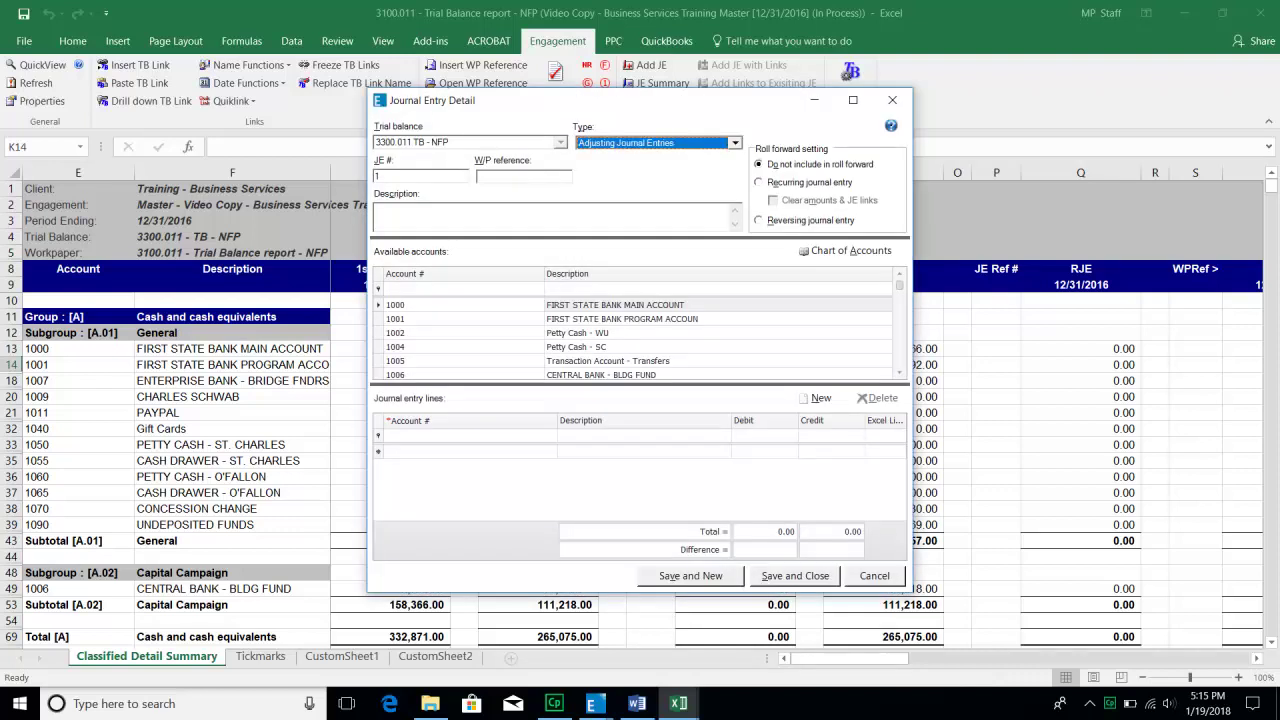
left_click(390, 176)
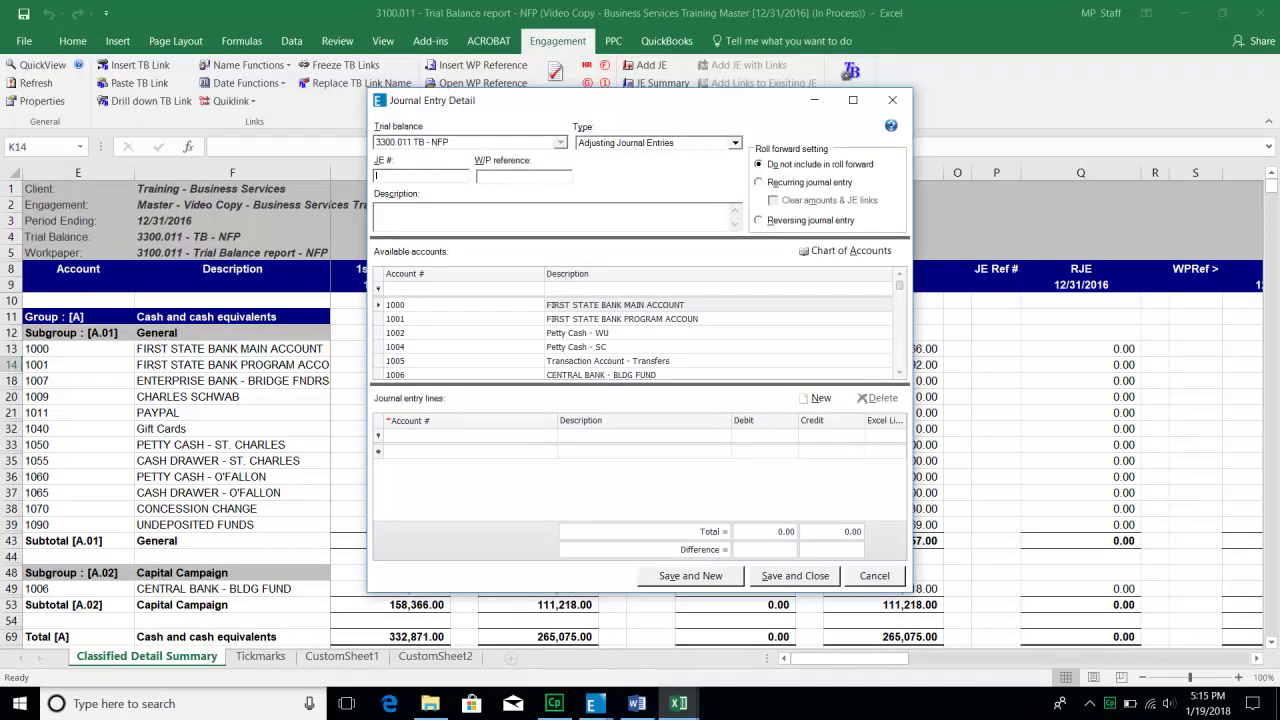
type("101")
key("Tab")
key("Tab")
type("to adjust cash to the bank reconcilatio")
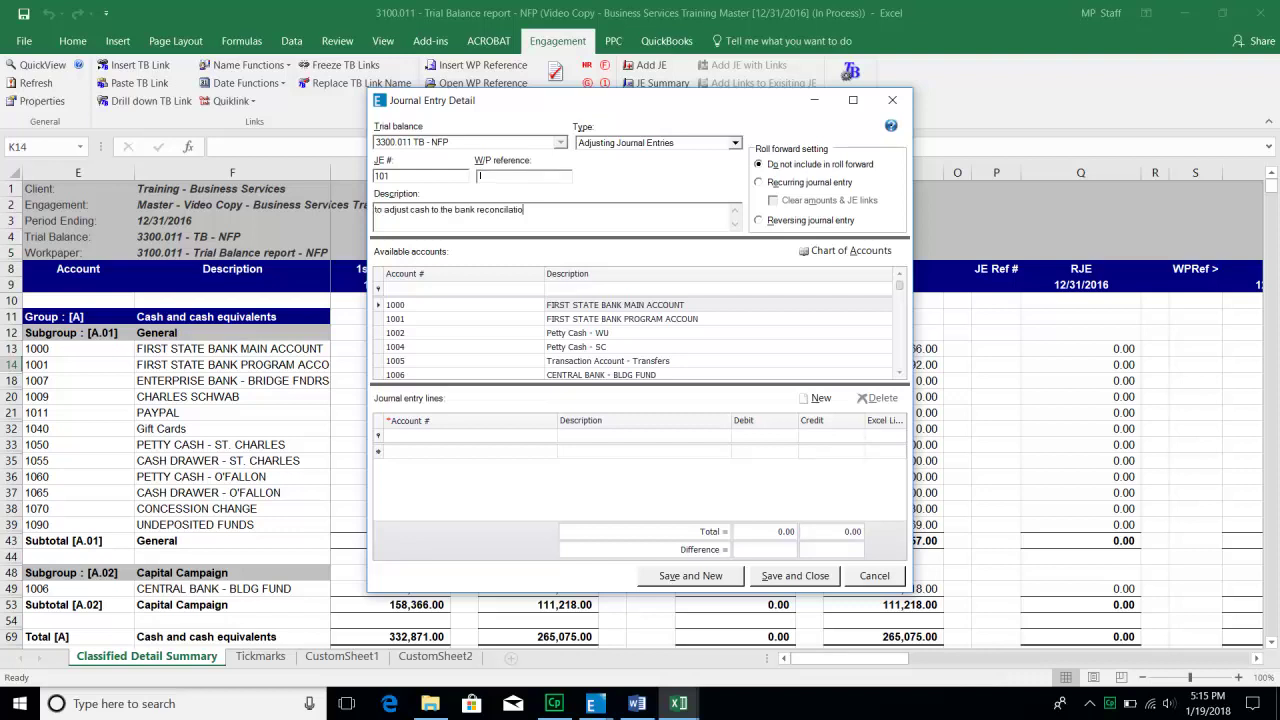
type("n")
left_click(523, 177)
type("A.01")
Add a journal entry line for account 1001, FIRST STATE BANK PROGRAM ACCOUN, with a debit of 1.00.
left_click(470, 452)
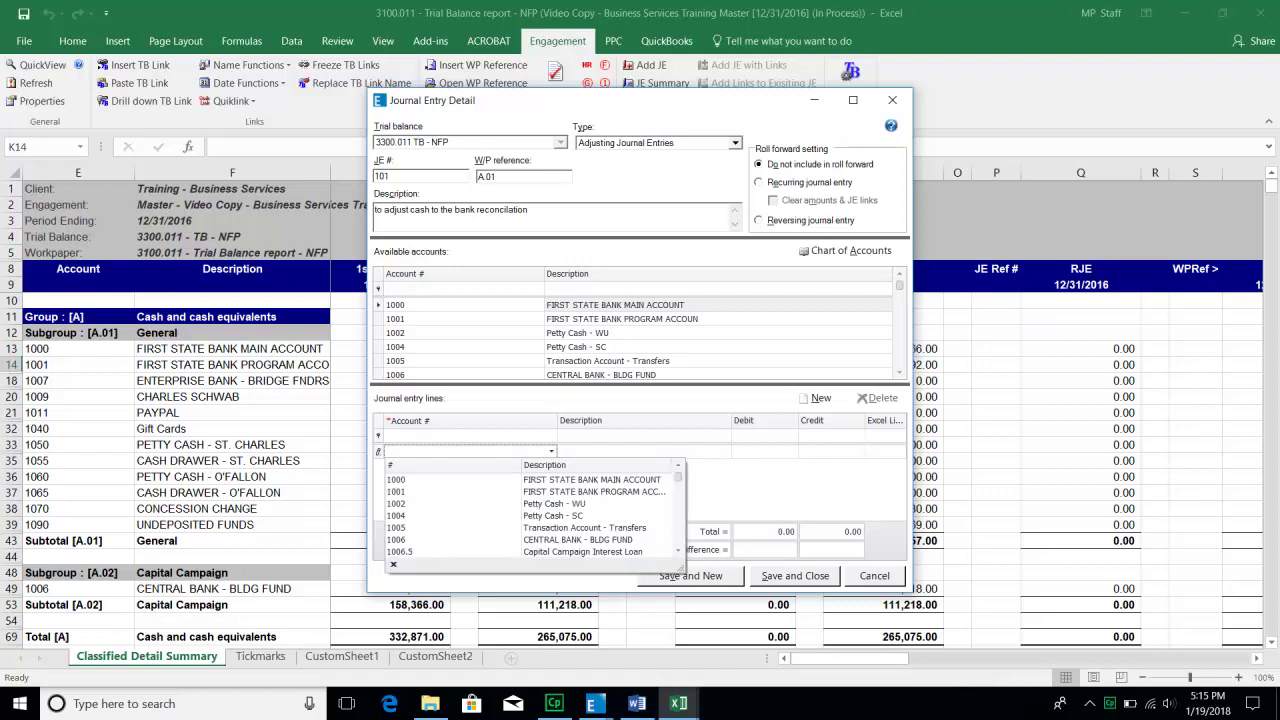
left_click(576, 492)
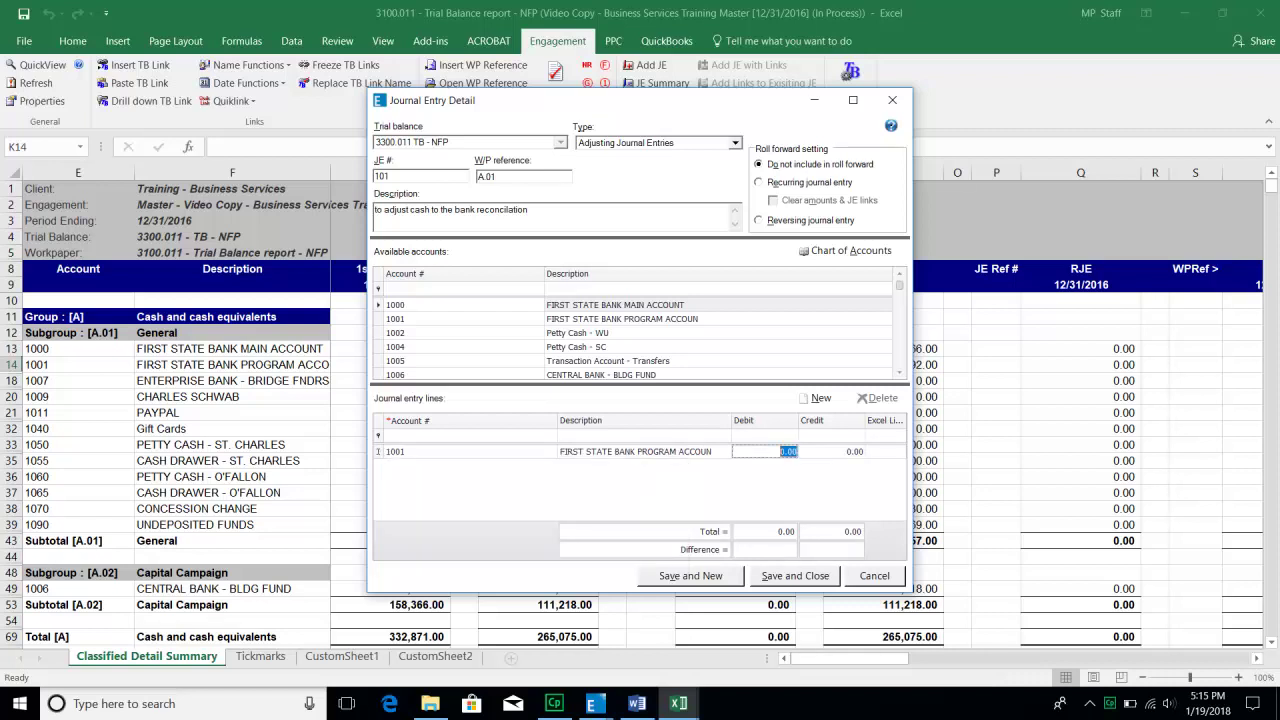
key("Tab")
left_click(765, 452)
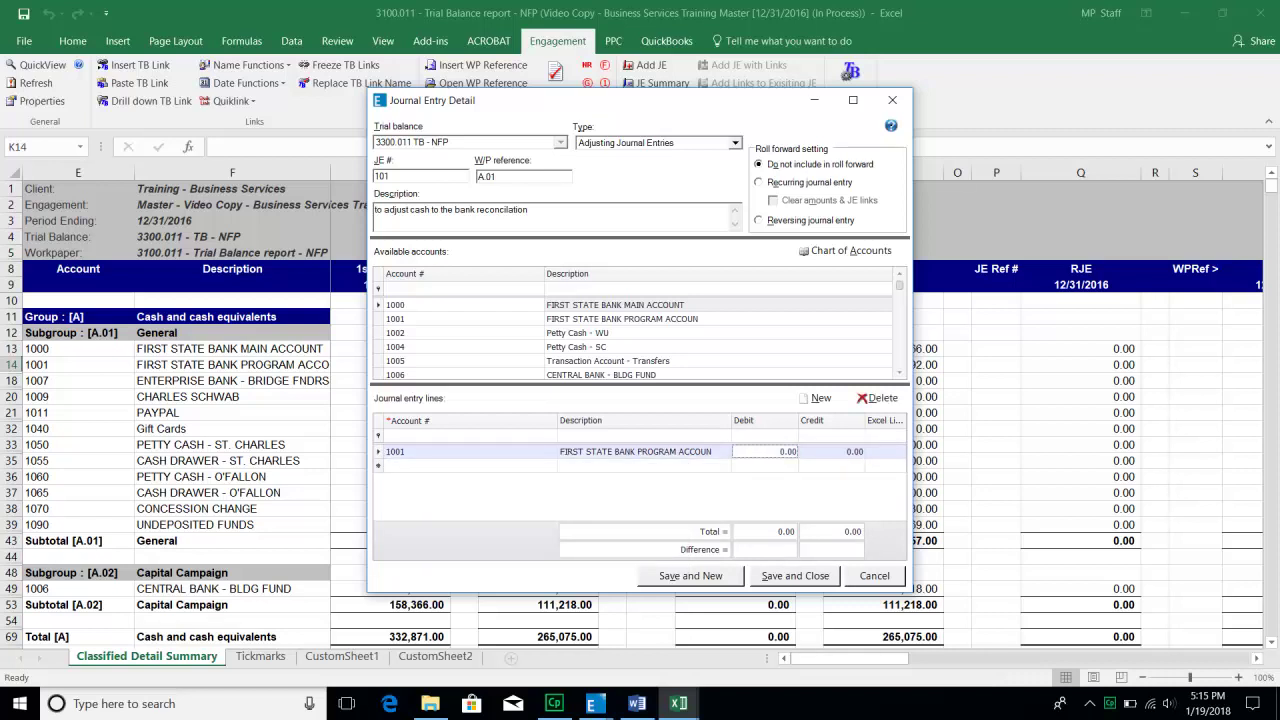
type("1")
key("Tab")
key("Tab")
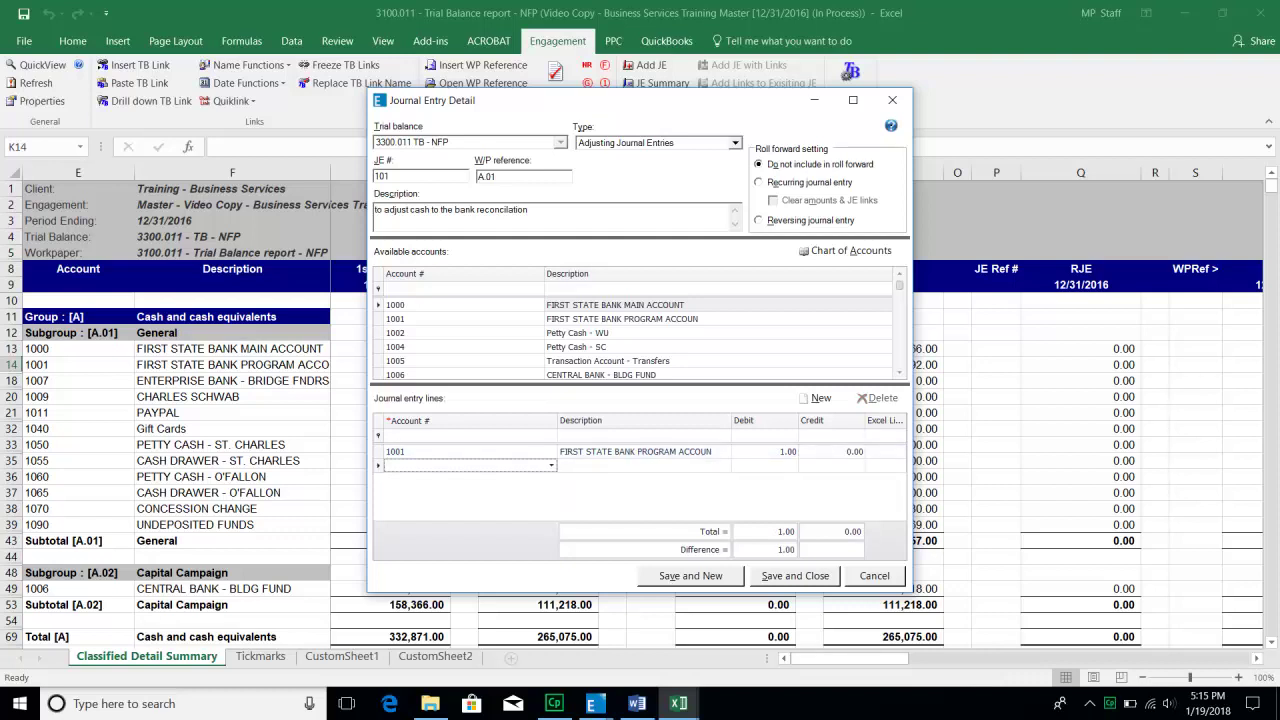
Add a balancing line for account 9003 Credit Cards with a credit of 1.00.
left_click(551, 466)
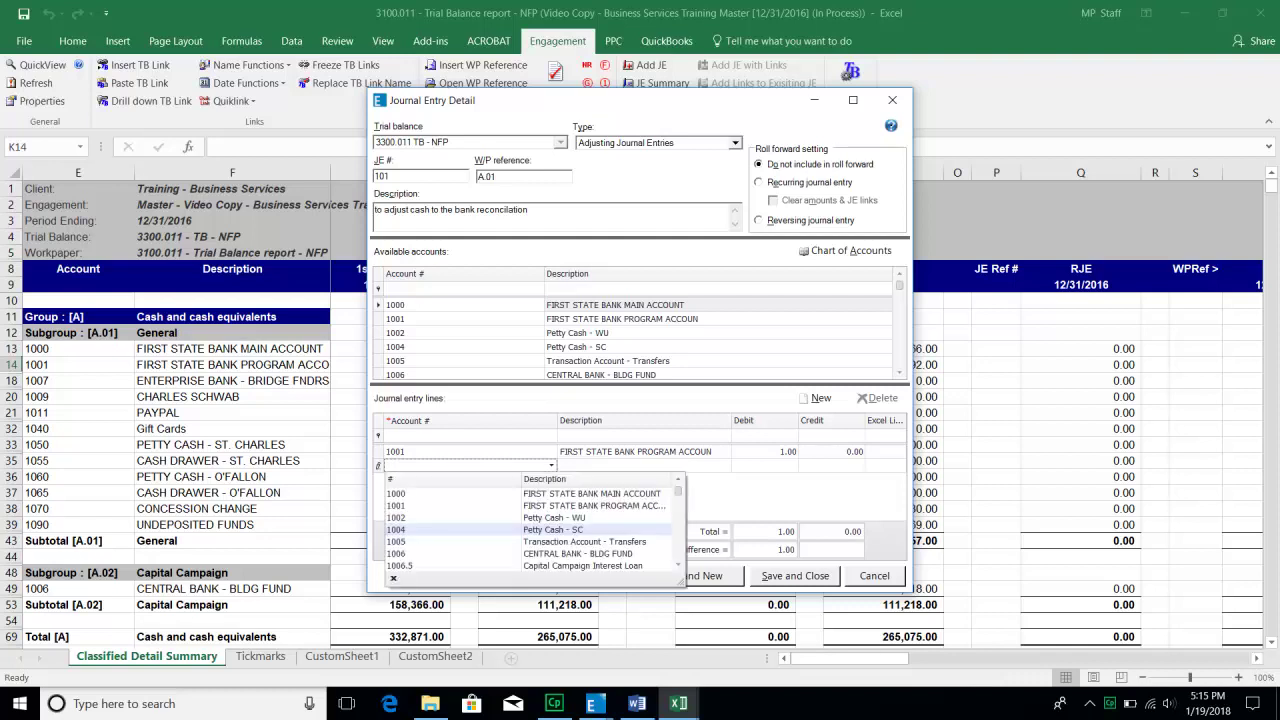
scroll(634, 508, "down", 3)
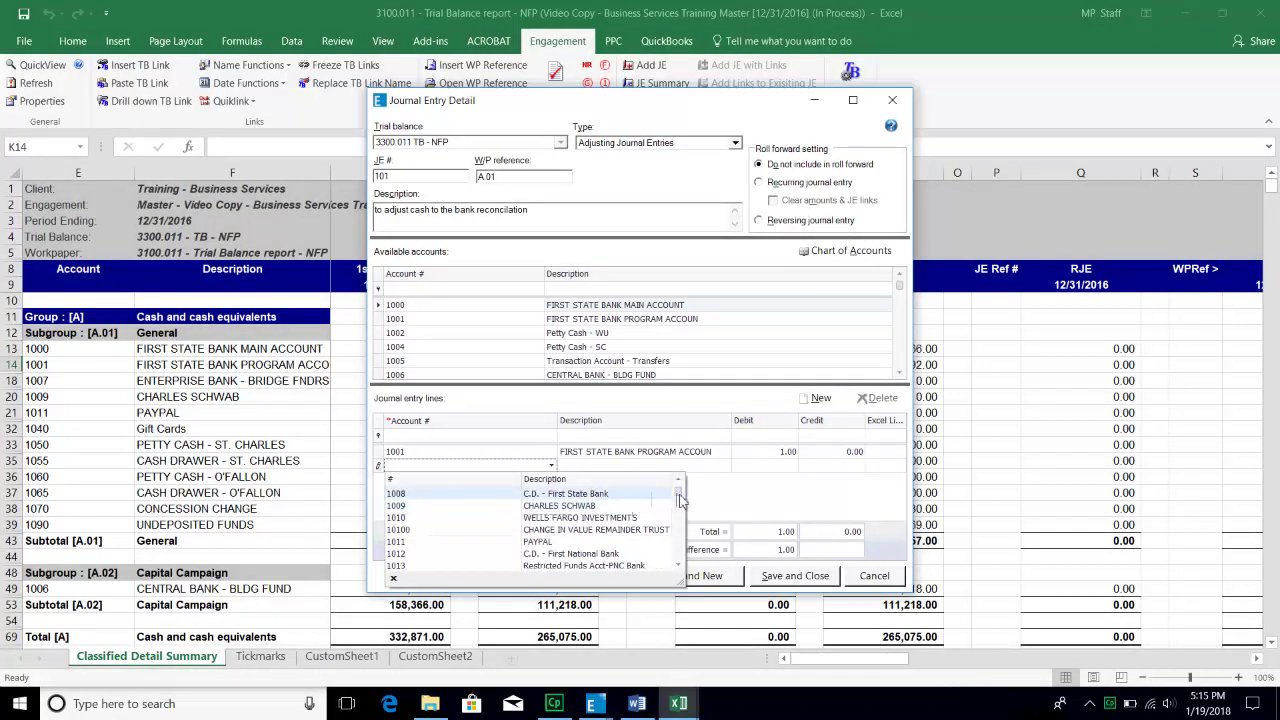
left_click_drag(679, 495, 677, 547)
scroll(572, 514, "up", 8)
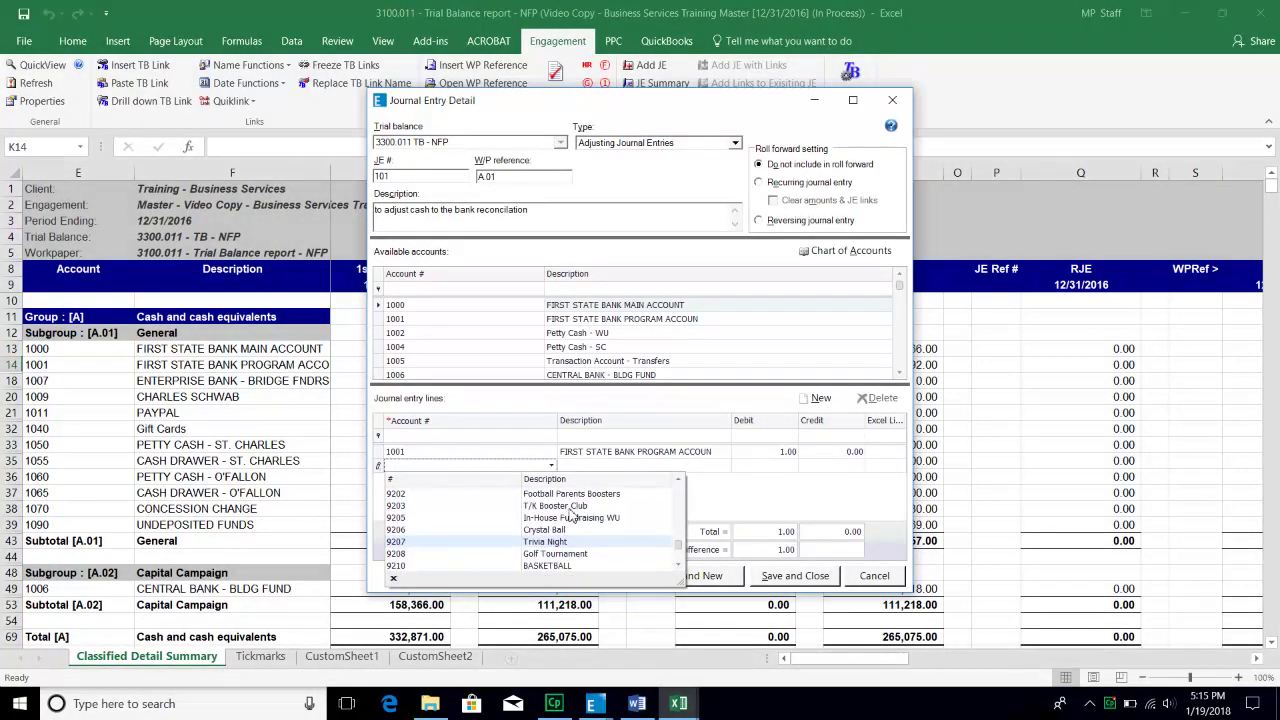
scroll(572, 514, "up", 5)
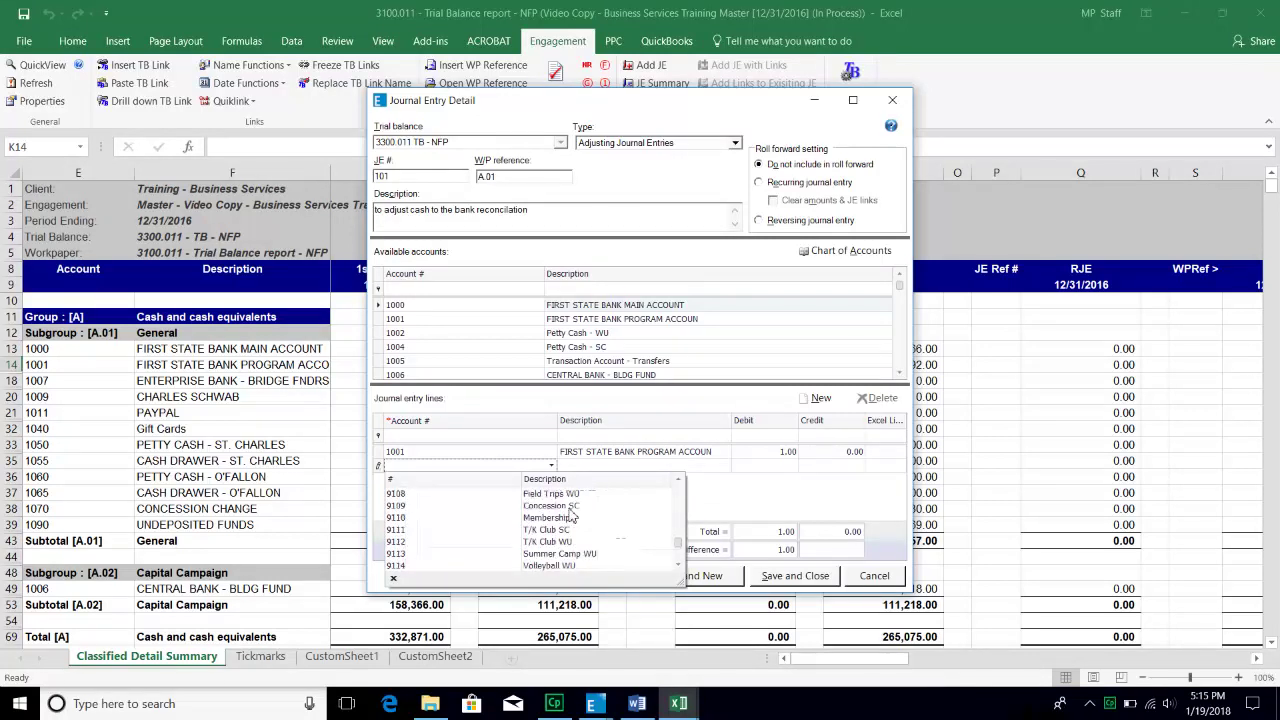
scroll(572, 514, "up", 5)
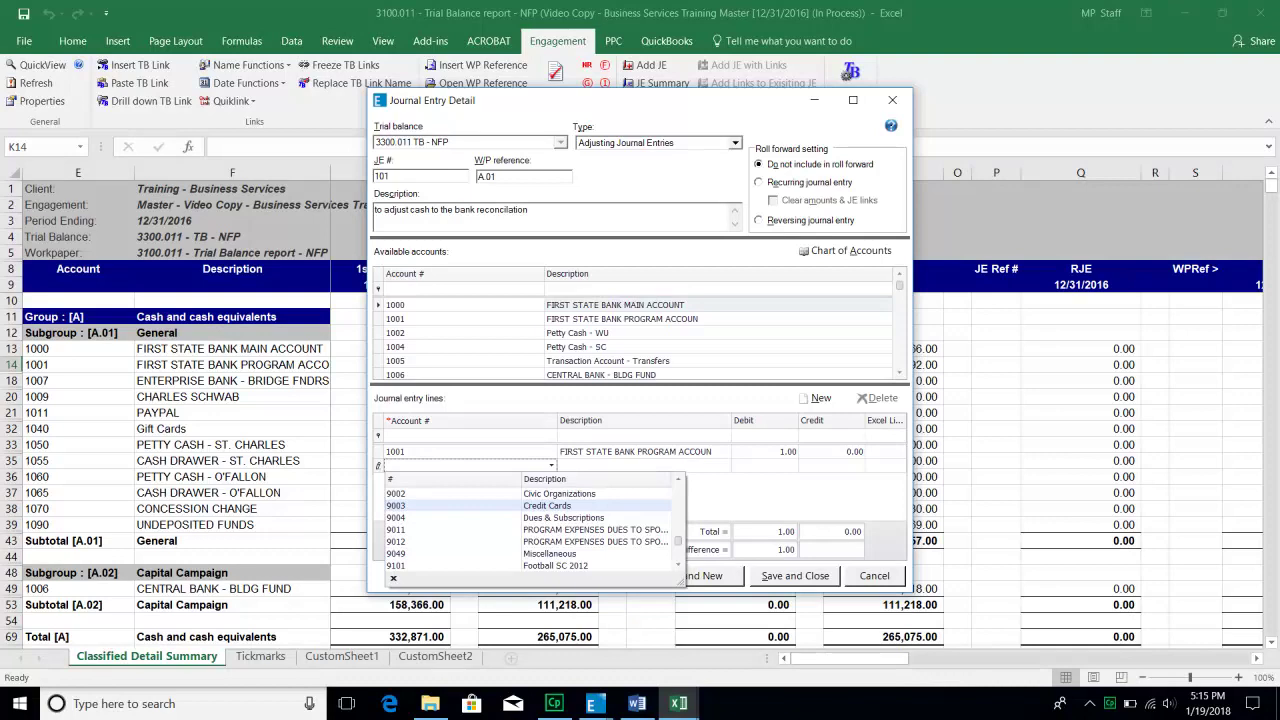
left_click(560, 506)
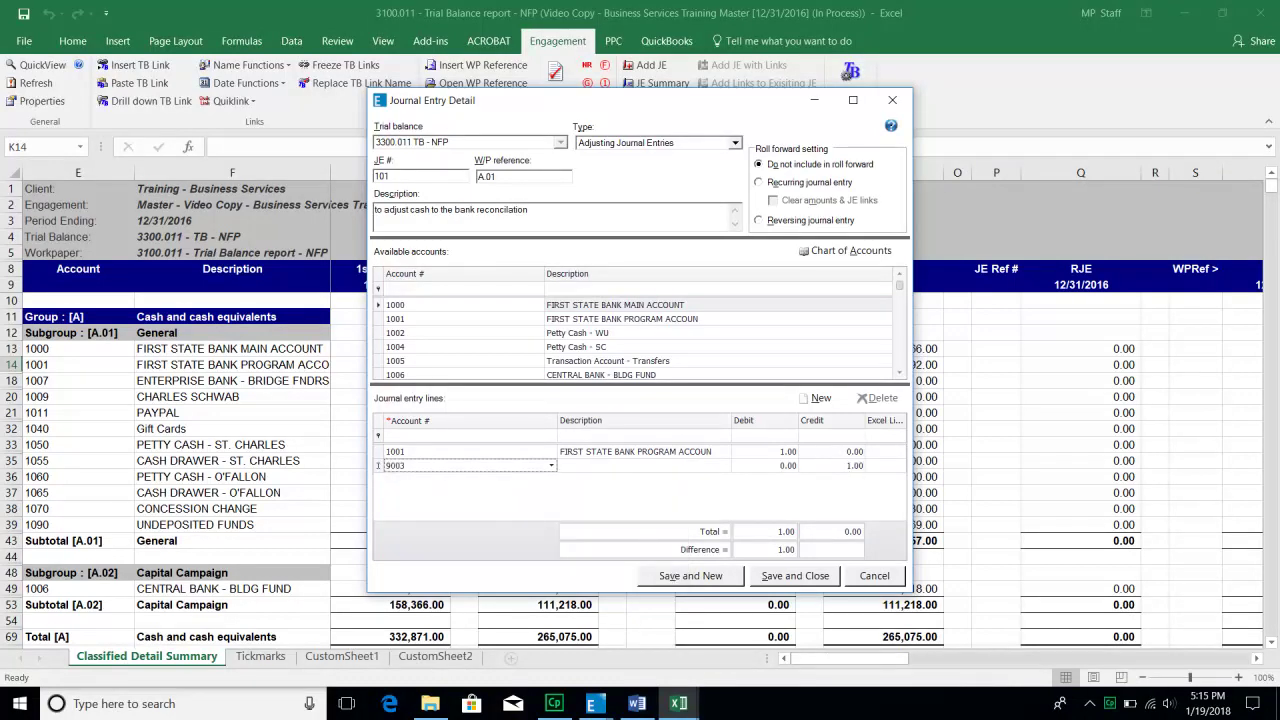
key("Tab")
key("Tab")
key("Tab")
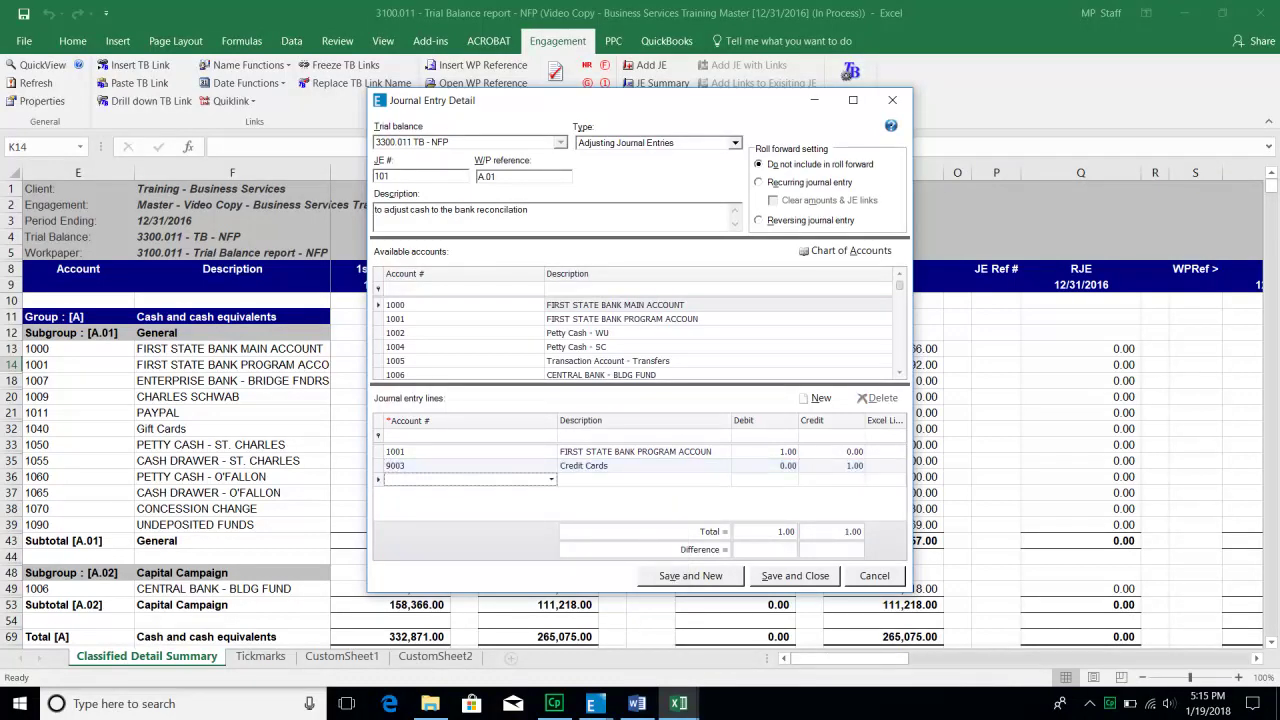
Save and close the journal entry, then check the adjustment and adjusted balance of account 1001 in the trial balance report.
left_click(795, 576)
left_click(777, 488)
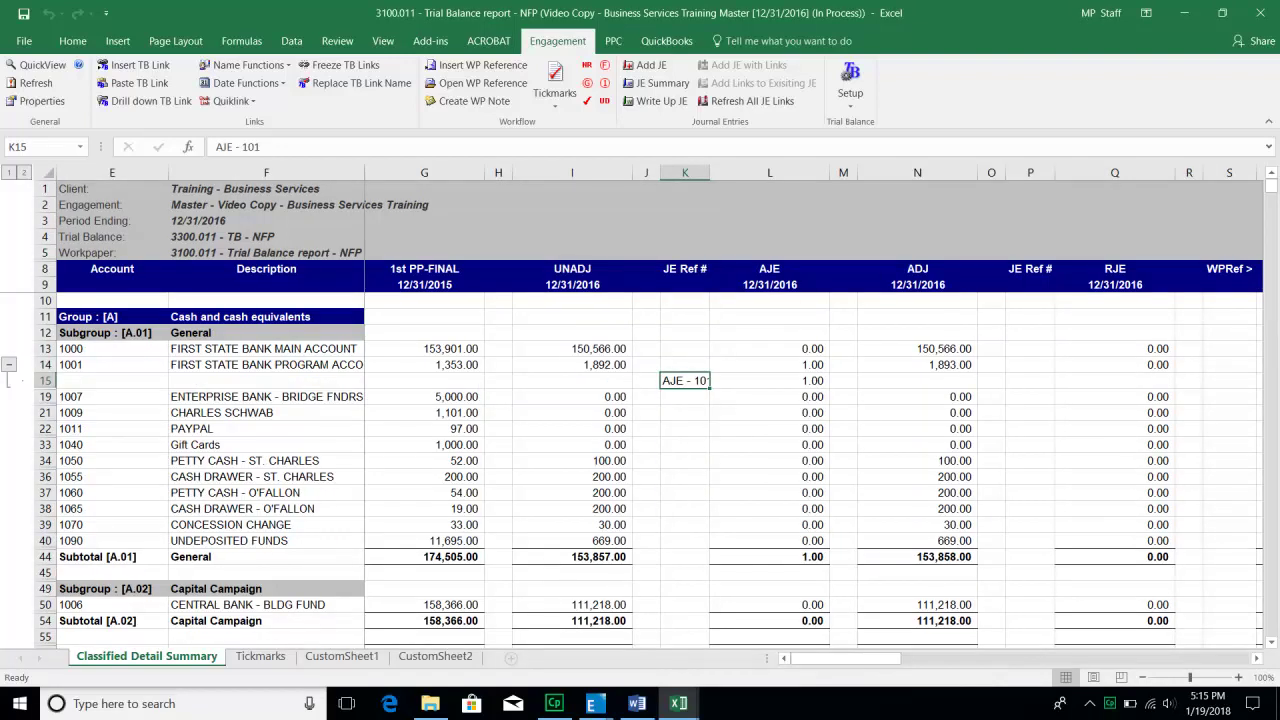
left_click(770, 381)
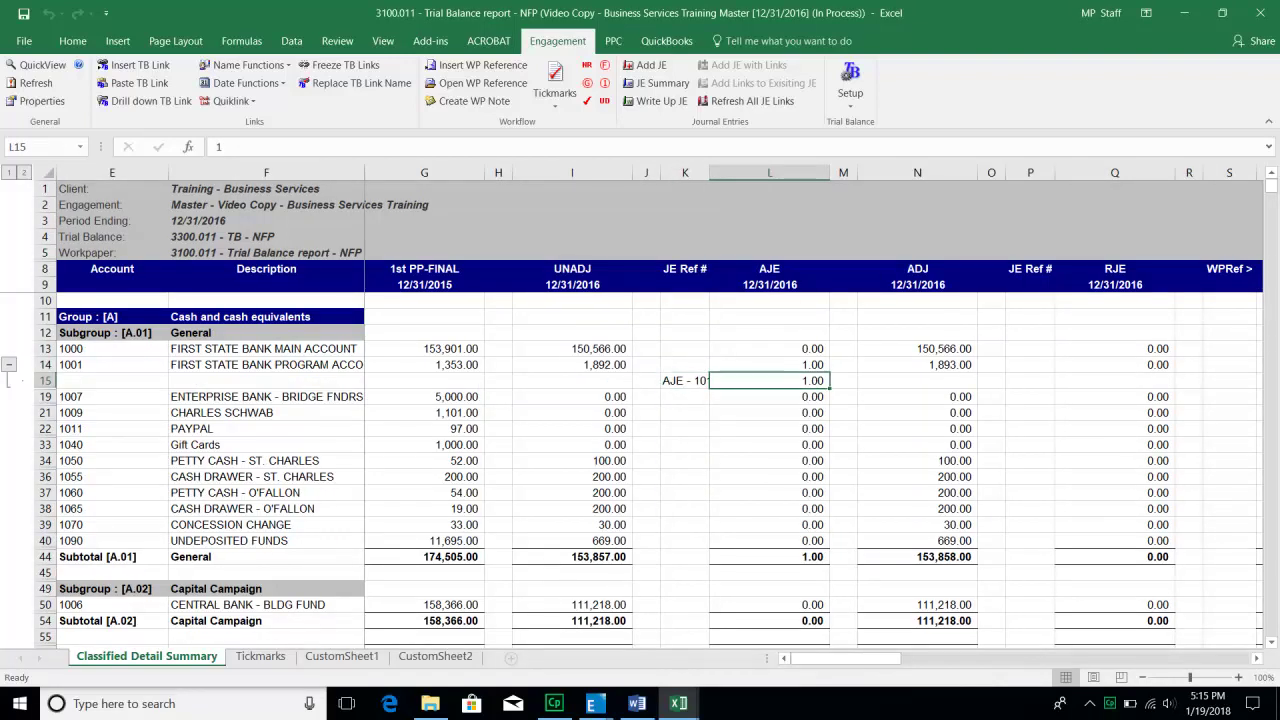
left_click(917, 365)
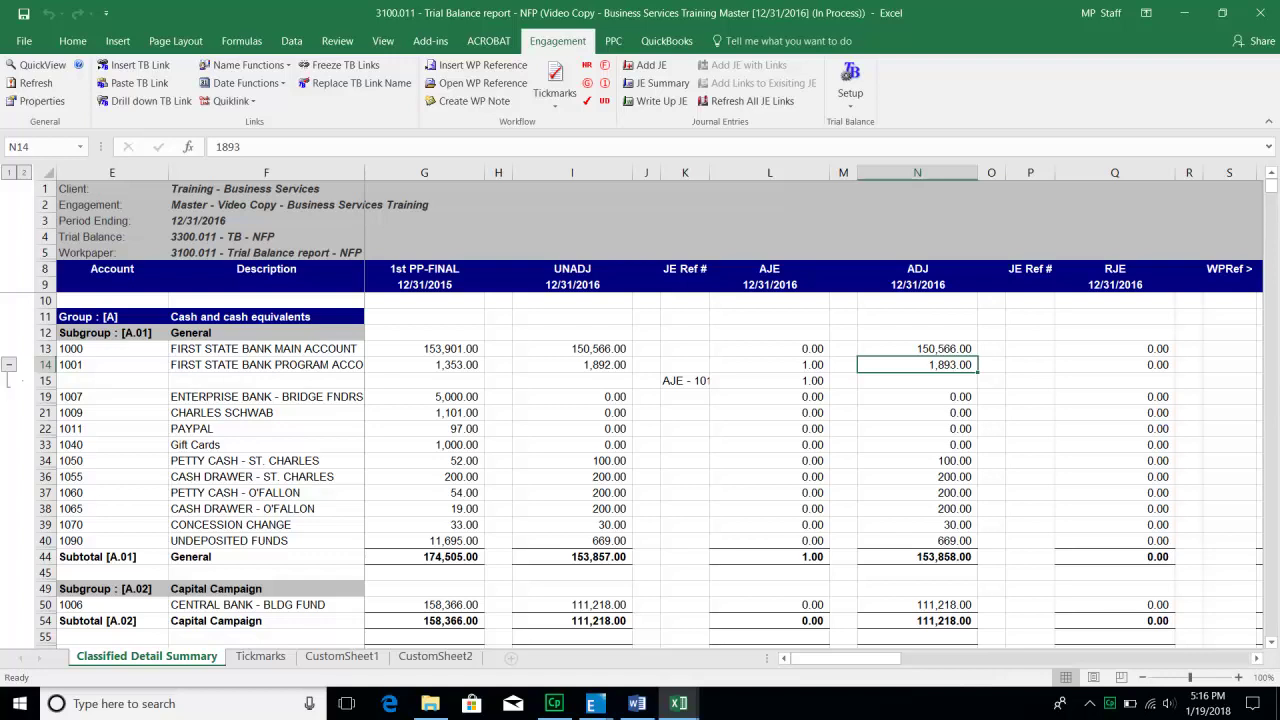
Switch to the Engagement binder and open 3200.01 Adjusting Journal Entries Report.
left_click(596, 704)
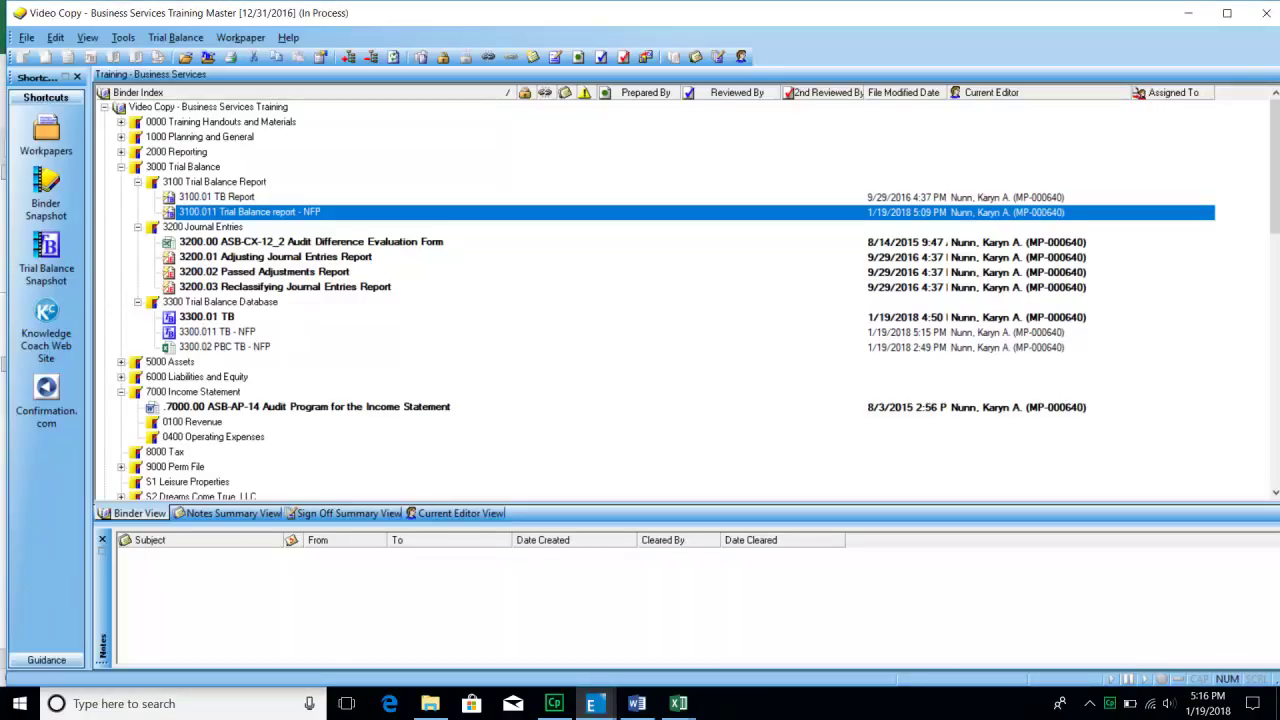
left_click(275, 257)
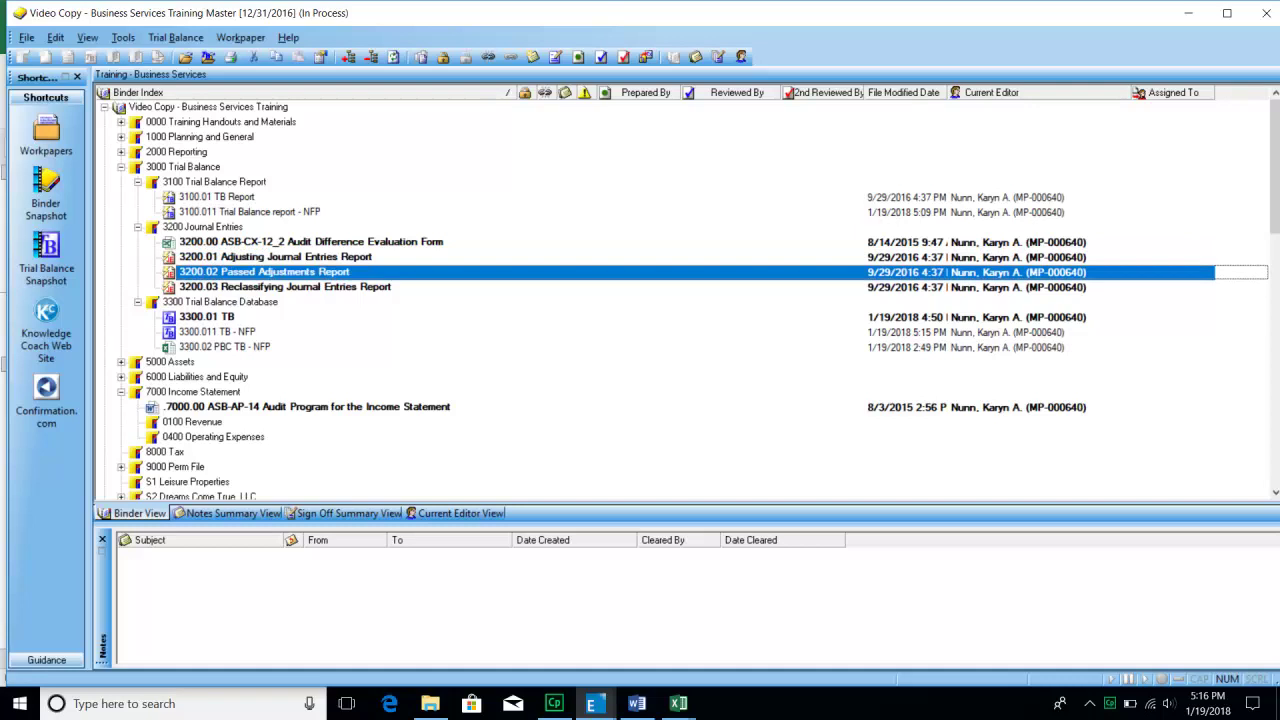
left_click(285, 287)
left_click(276, 257)
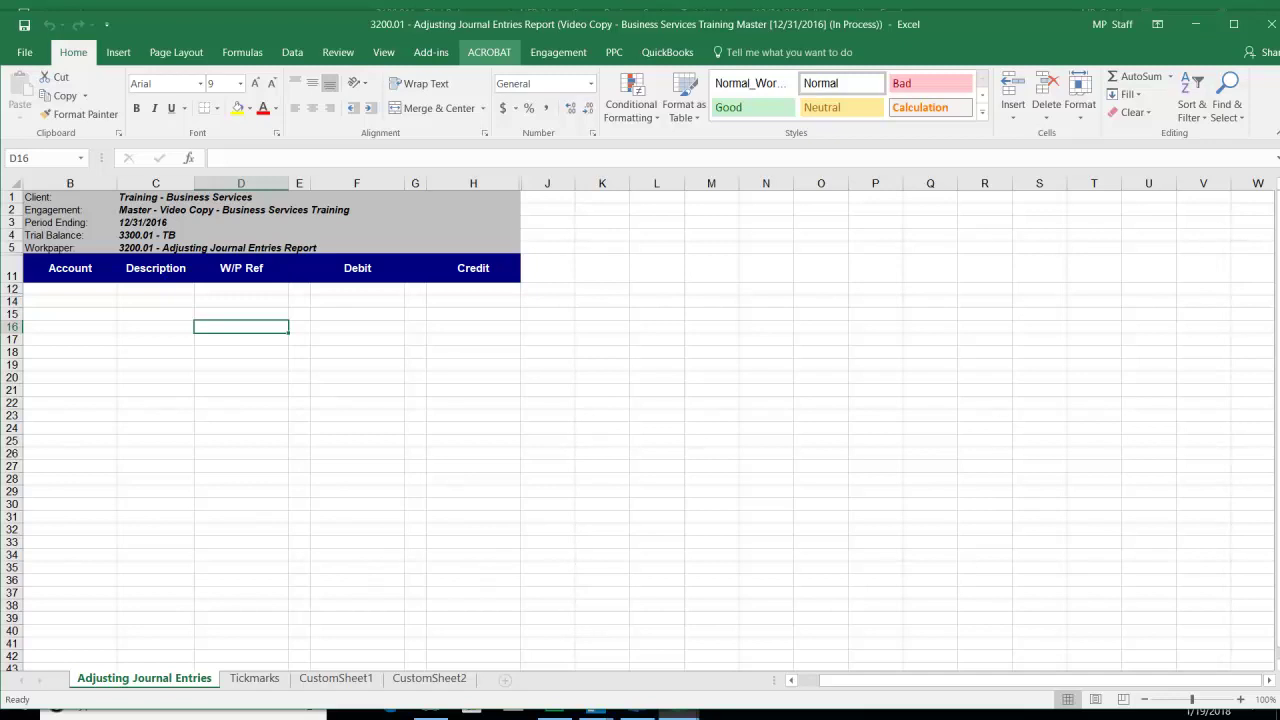
Start creating new journal entry reports from the open Adjusting Journal Entries Report workbook.
left_click(558, 52)
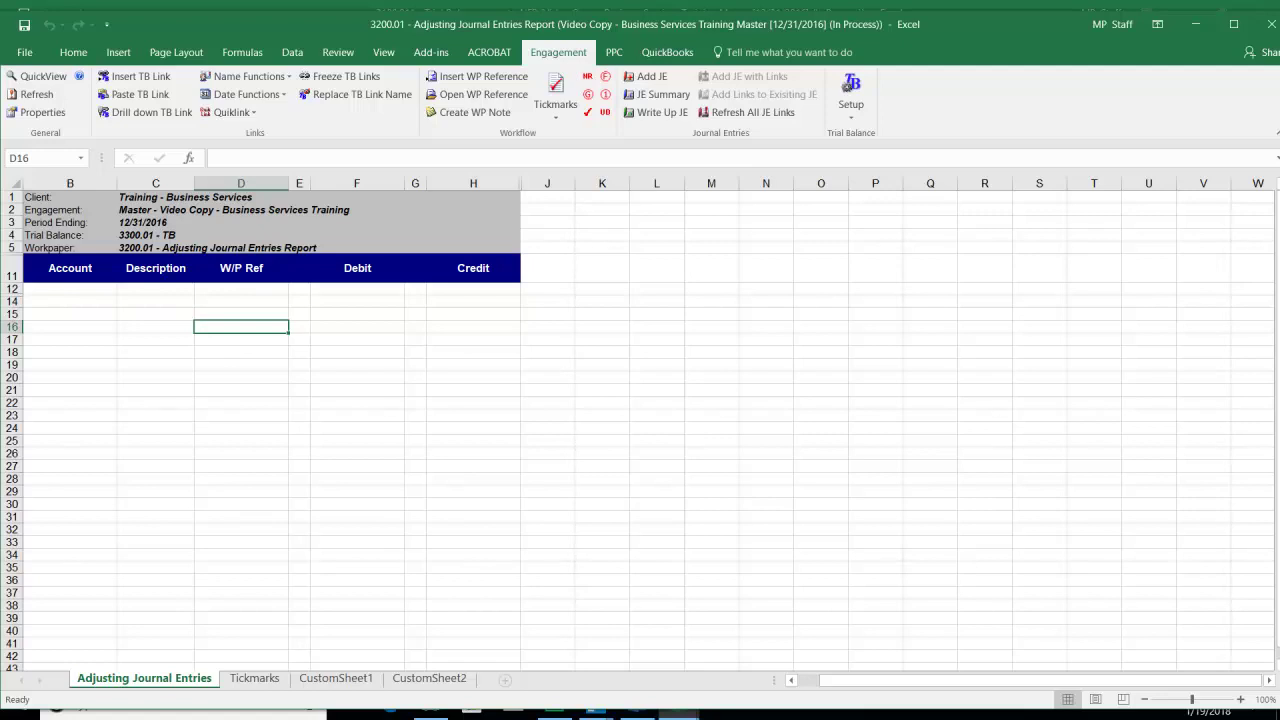
left_click(851, 95)
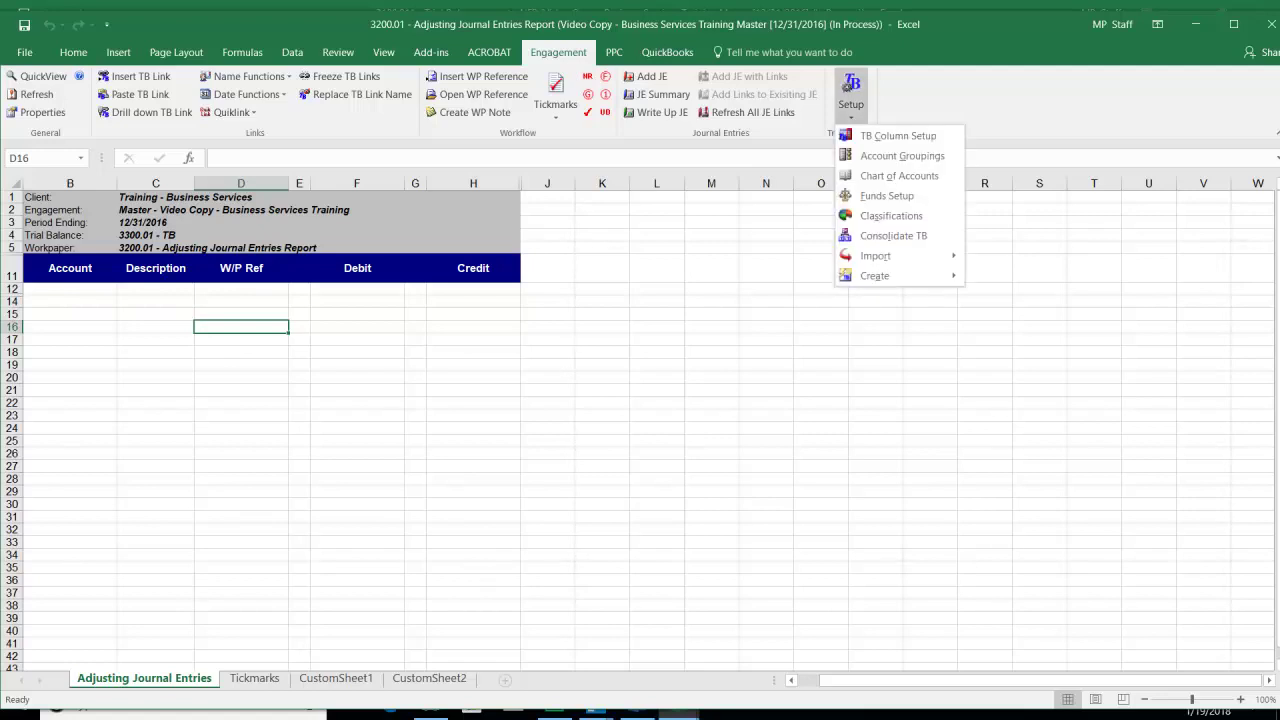
mouse_move(876, 275)
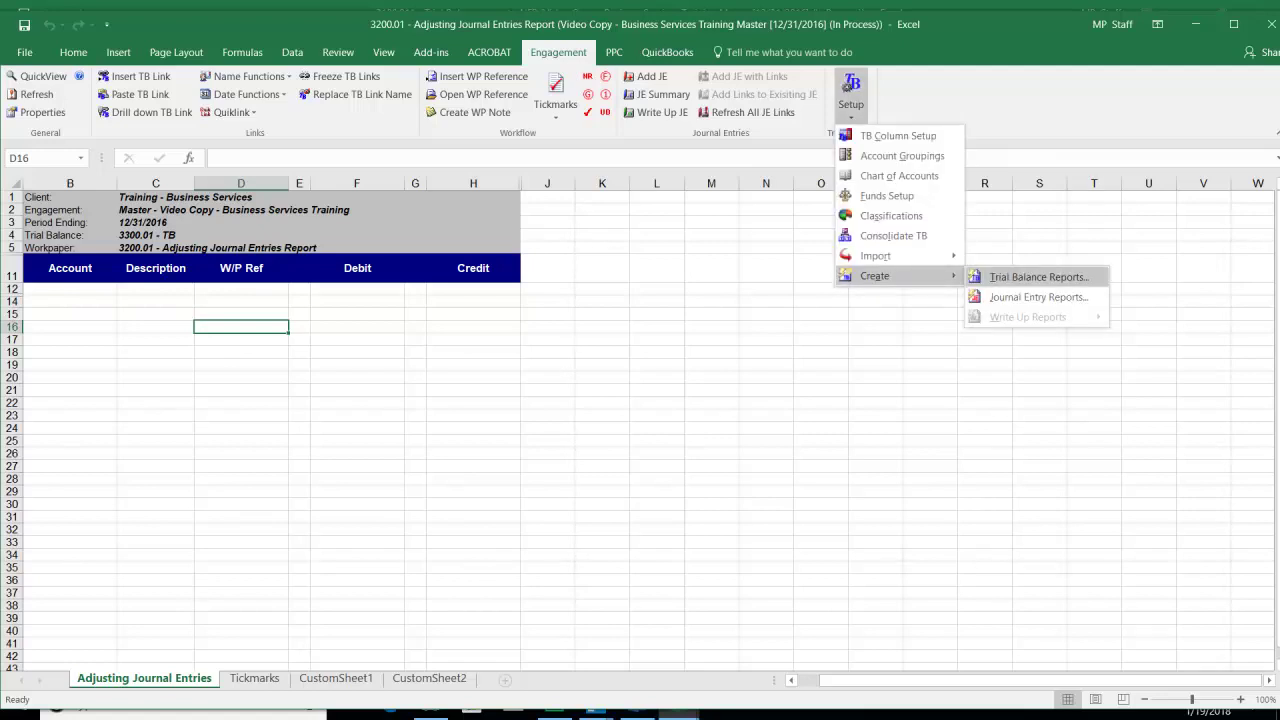
left_click(1038, 297)
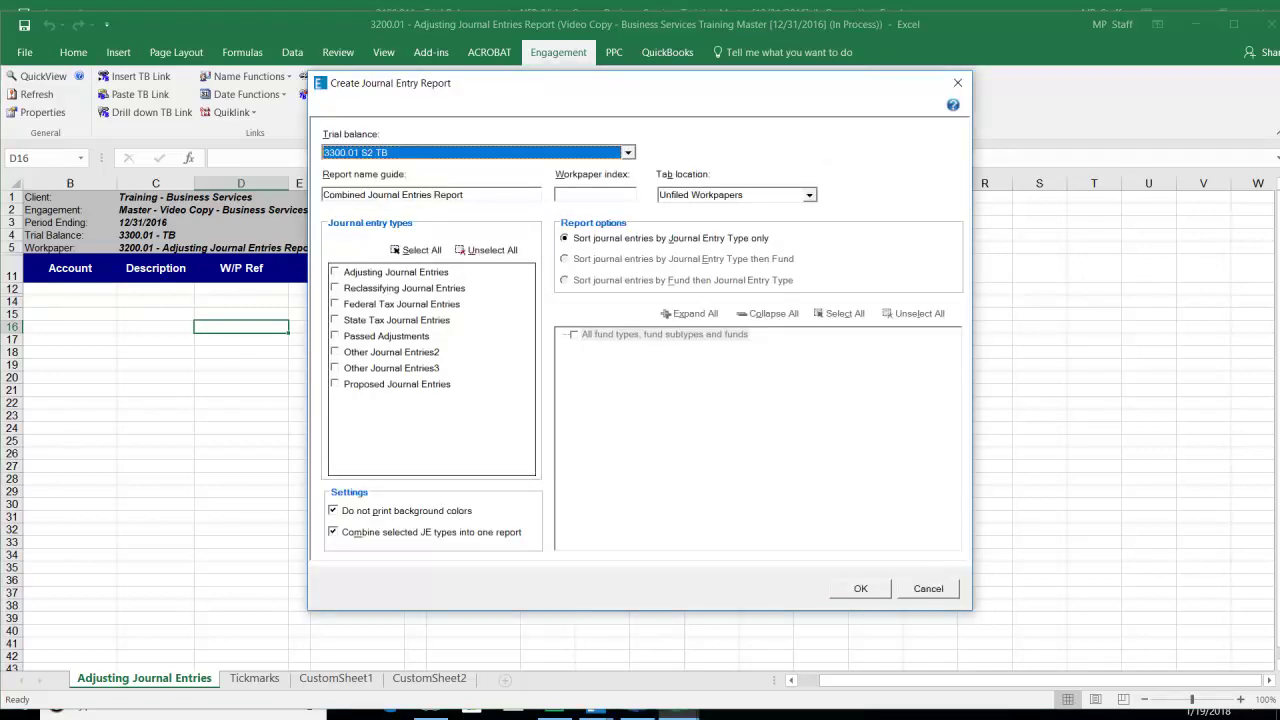
left_click(335, 272)
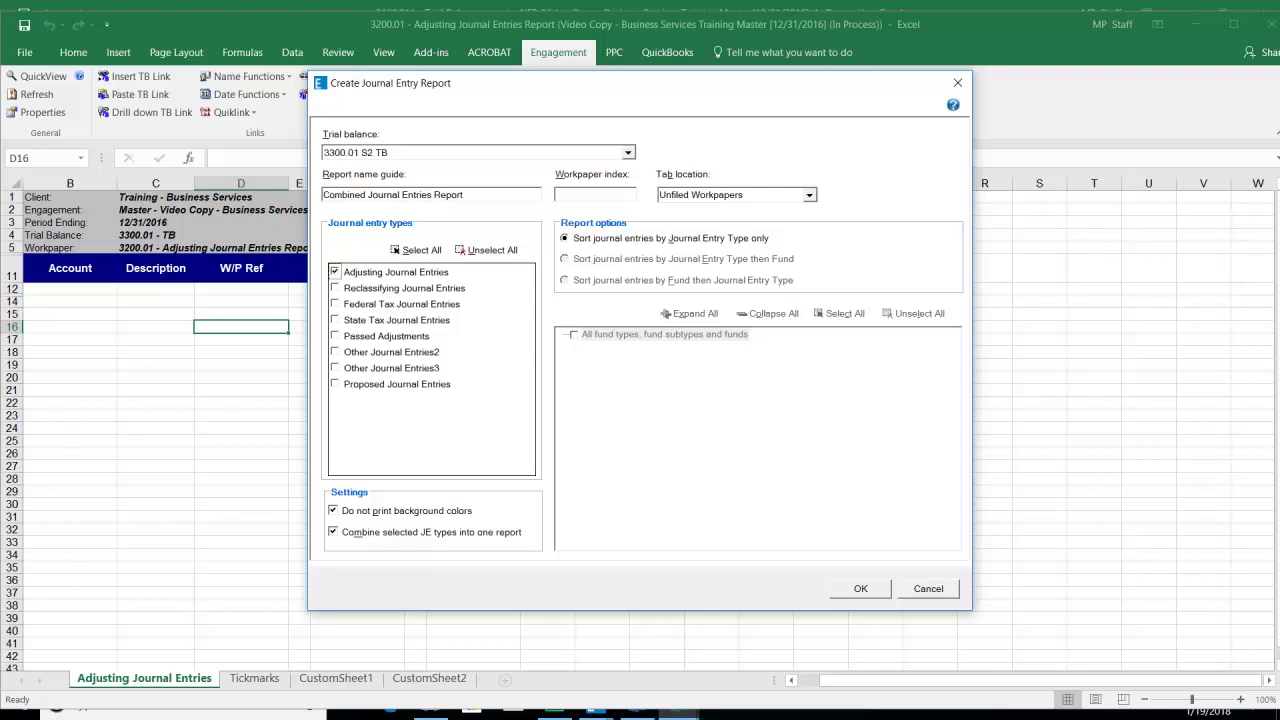
left_click(335, 288)
left_click(335, 336)
Set the trial balance to 3300.011 TB - NFP and include Adjusting Journal Entries, Reclassifying Journal Entries and Passed Adjustments.
left_click(628, 153)
left_click(364, 190)
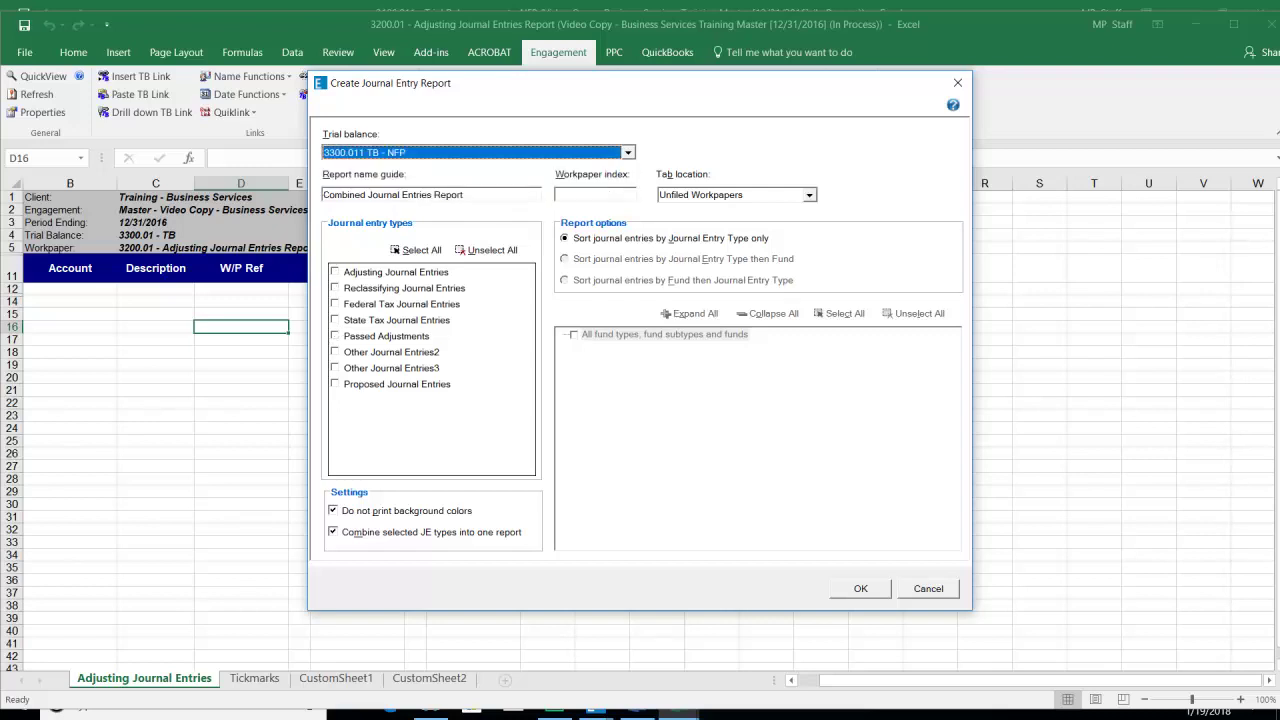
left_click(335, 272)
left_click(335, 288)
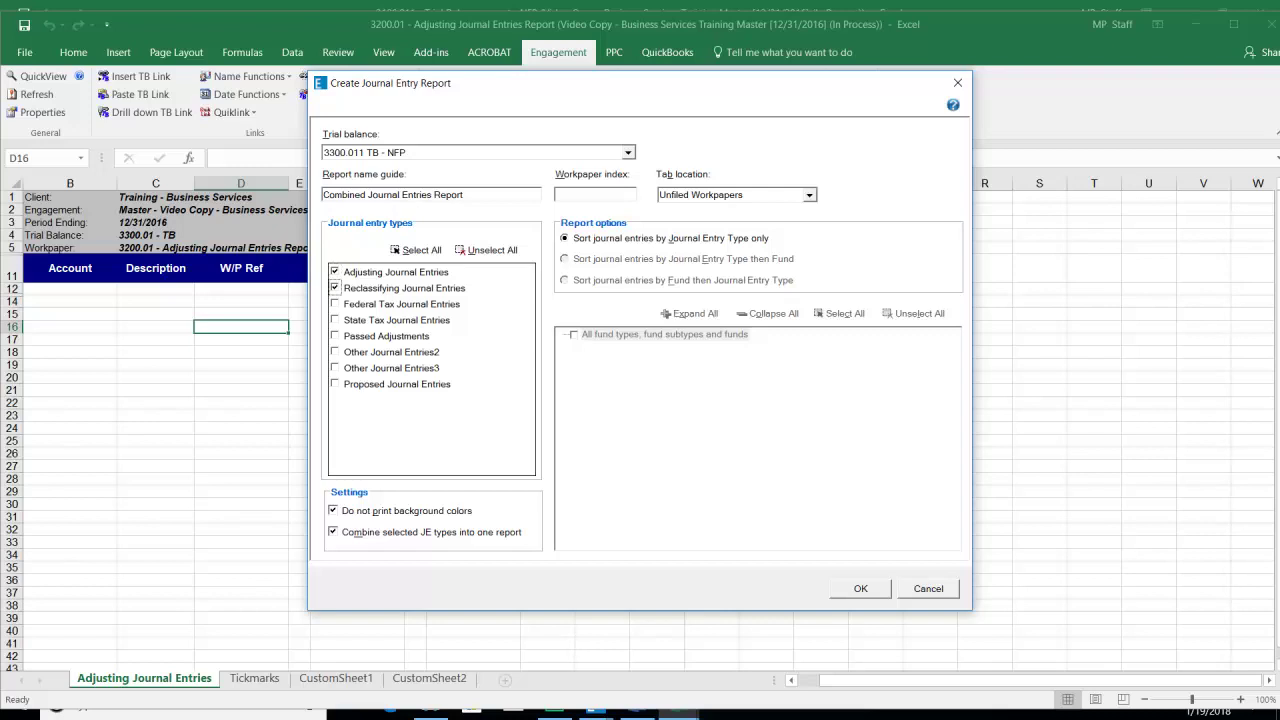
left_click(335, 336)
Create the reports under 3200 Journal Entries as separate reports, without combining the selected JE types into one.
left_click(810, 195)
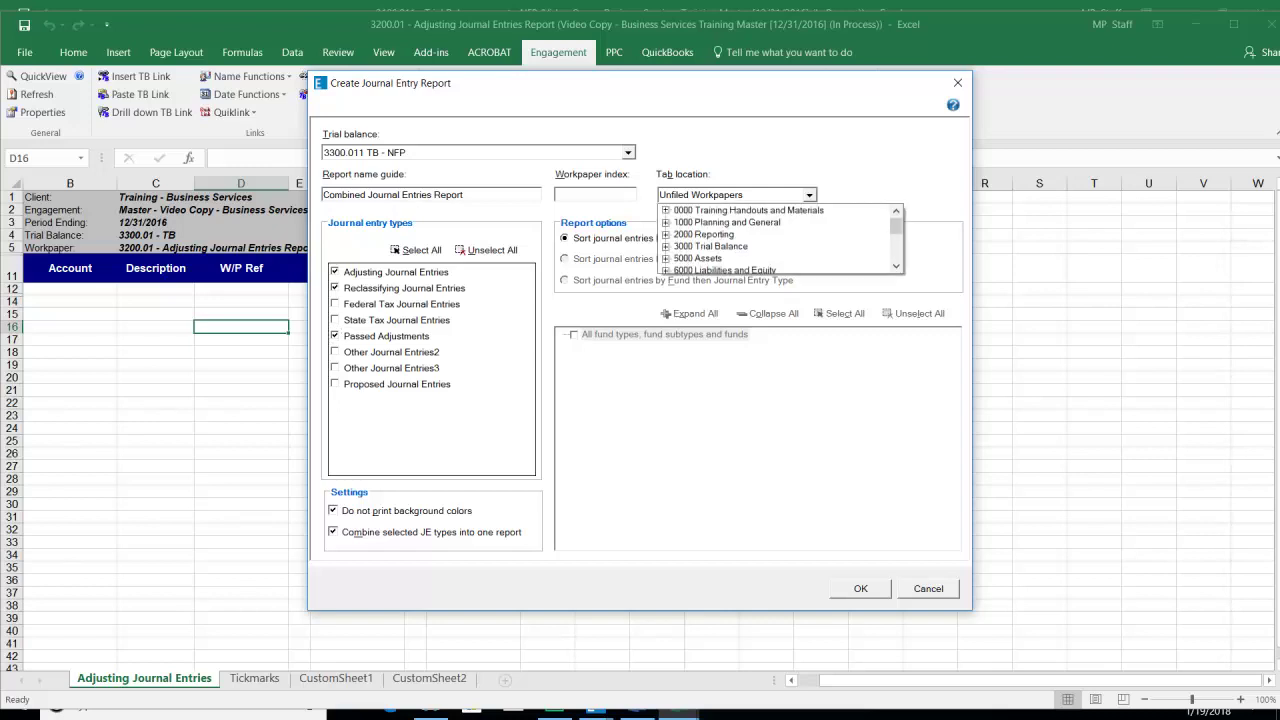
left_click(666, 246)
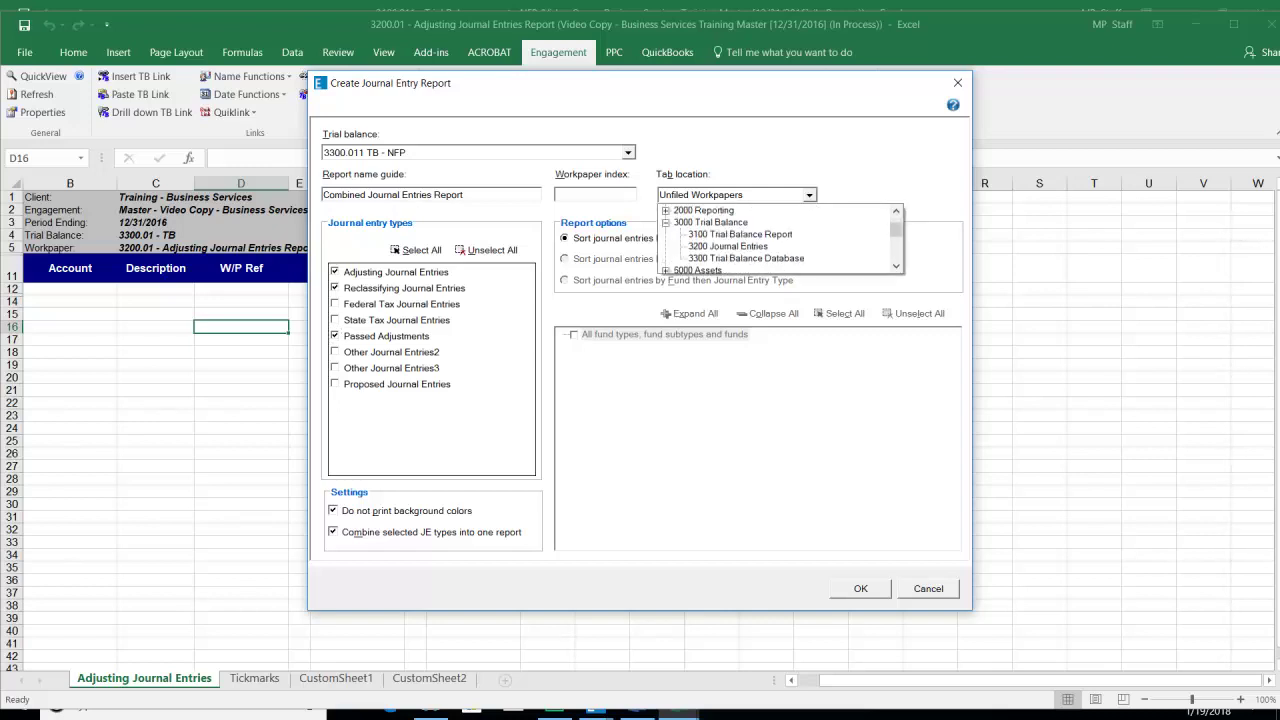
left_click(728, 246)
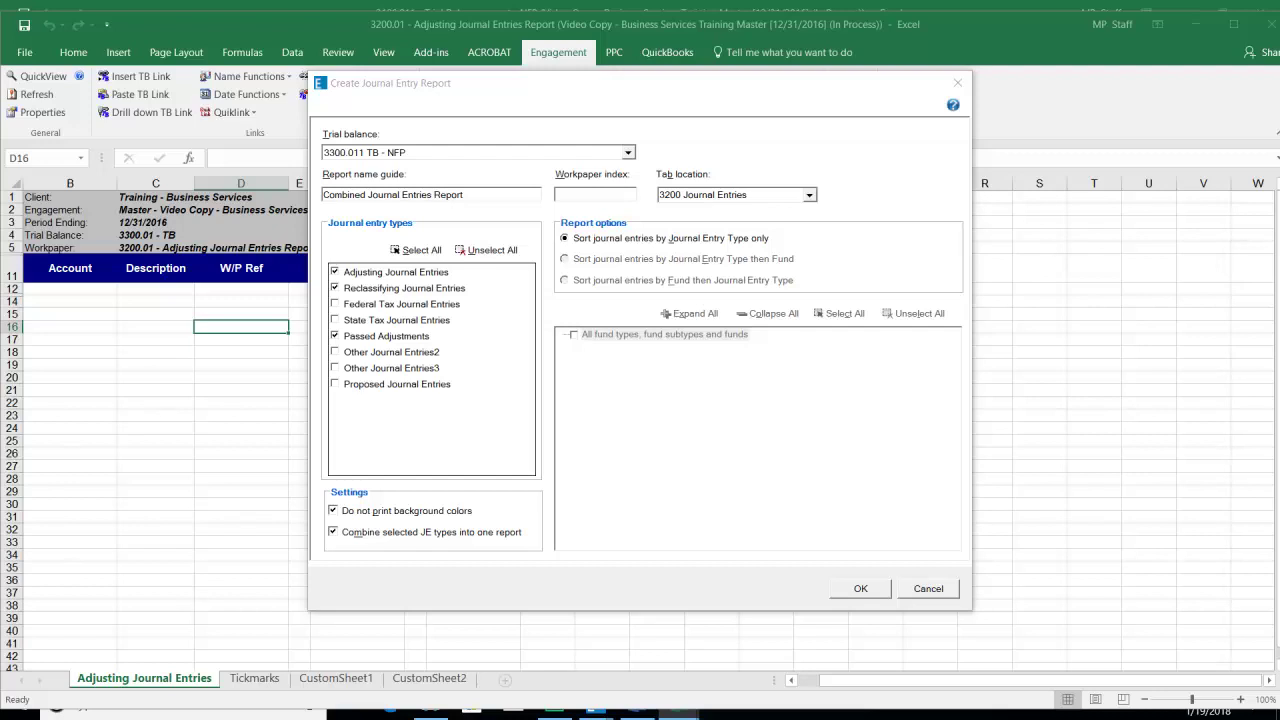
left_click(334, 532)
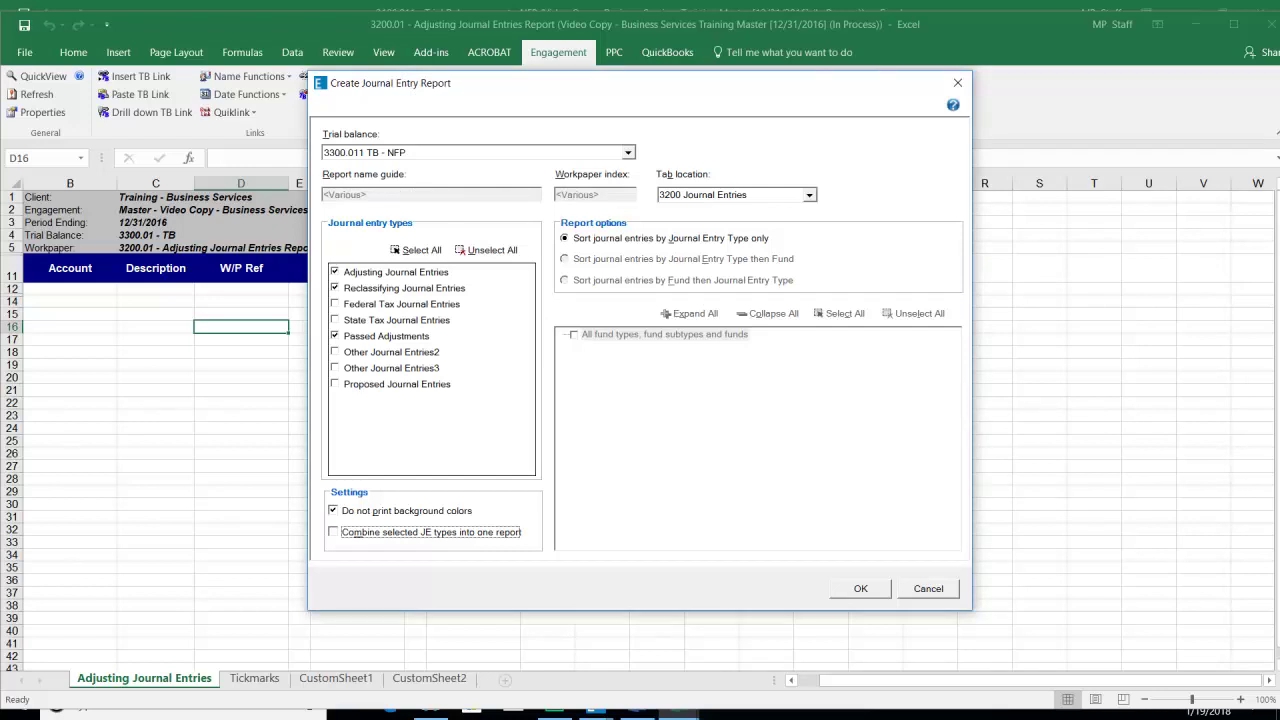
left_click(860, 589)
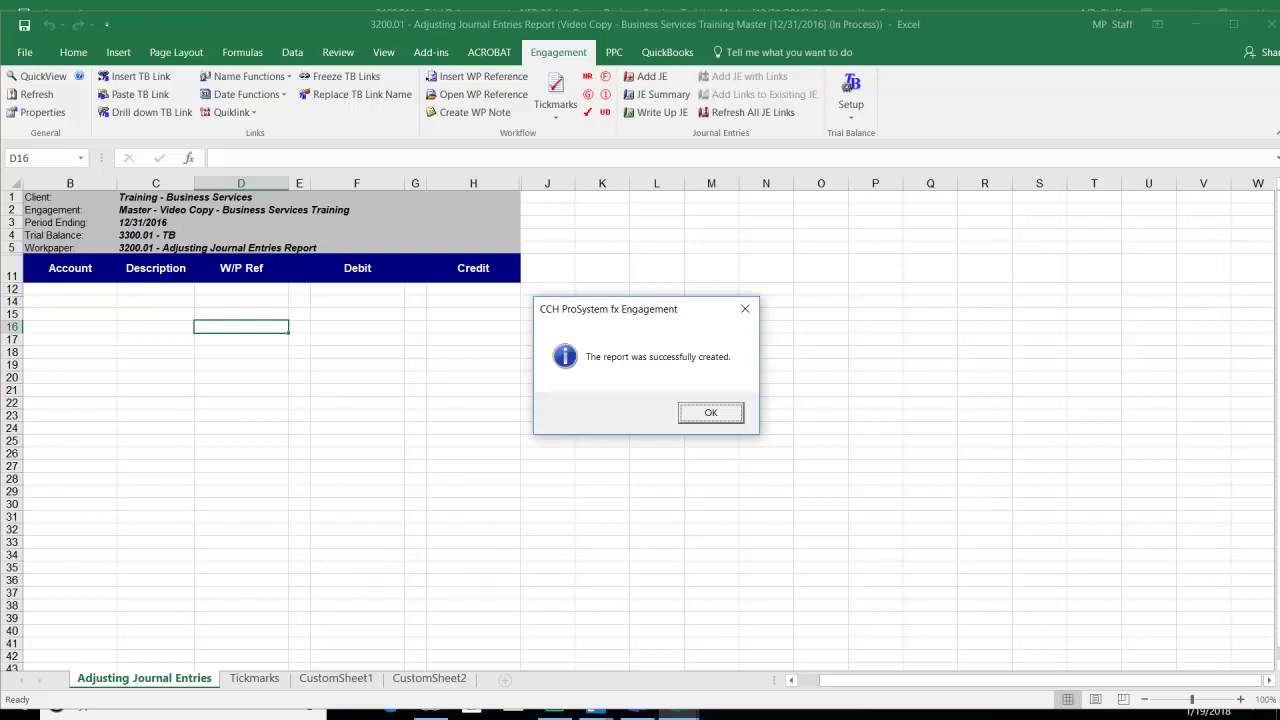
key("Return")
Close the Adjusting Journal Entries Report workbook with its changes saved and return to the Engagement binder.
left_click(1270, 23)
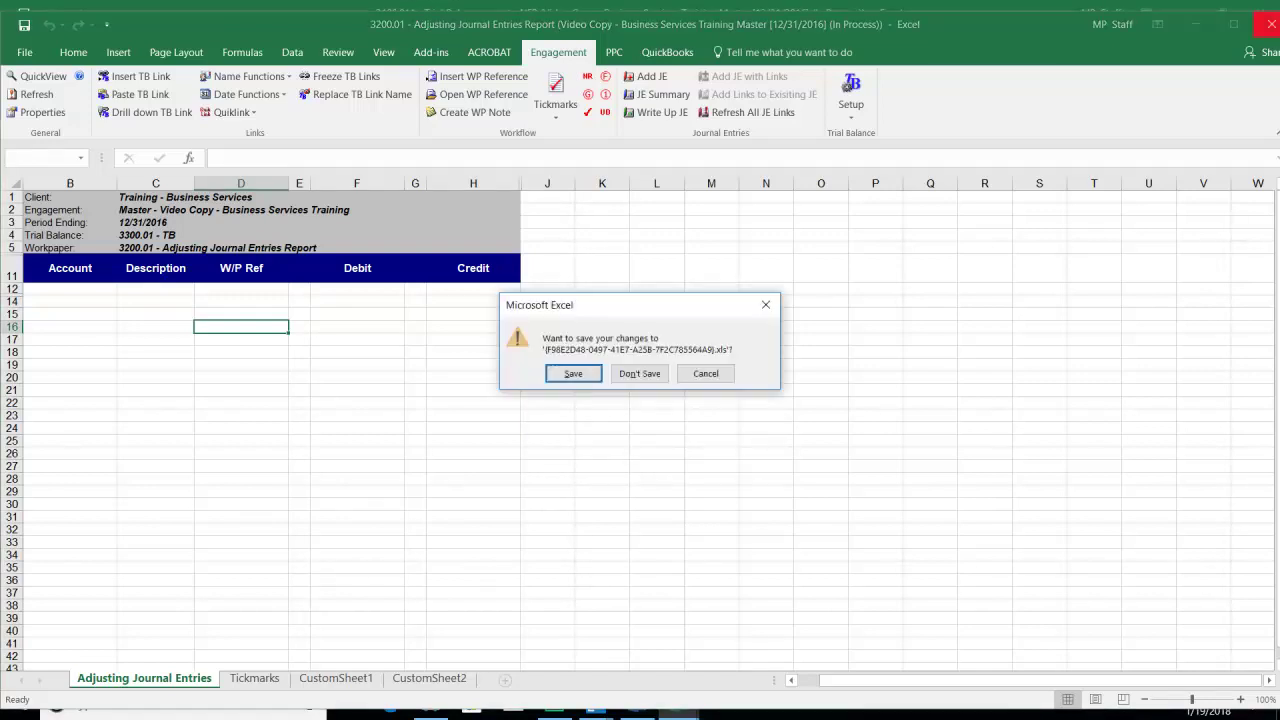
key("Return")
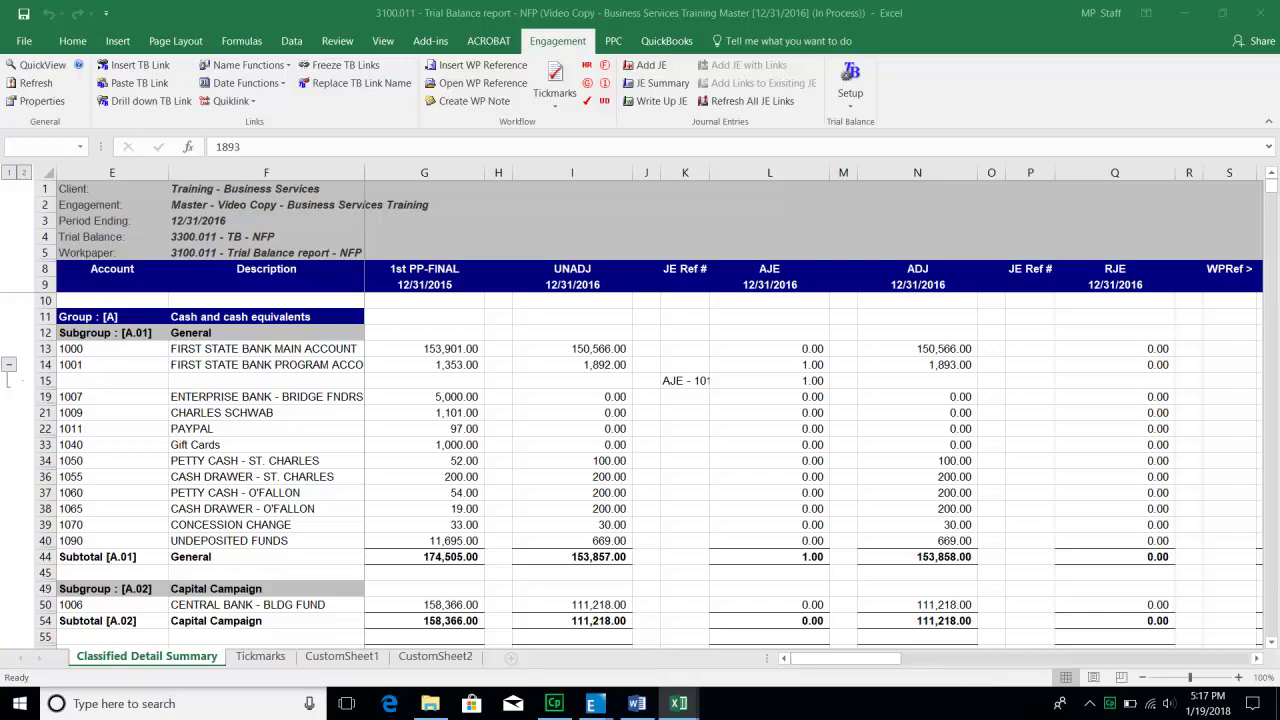
mouse_move(591, 703)
left_click(709, 625)
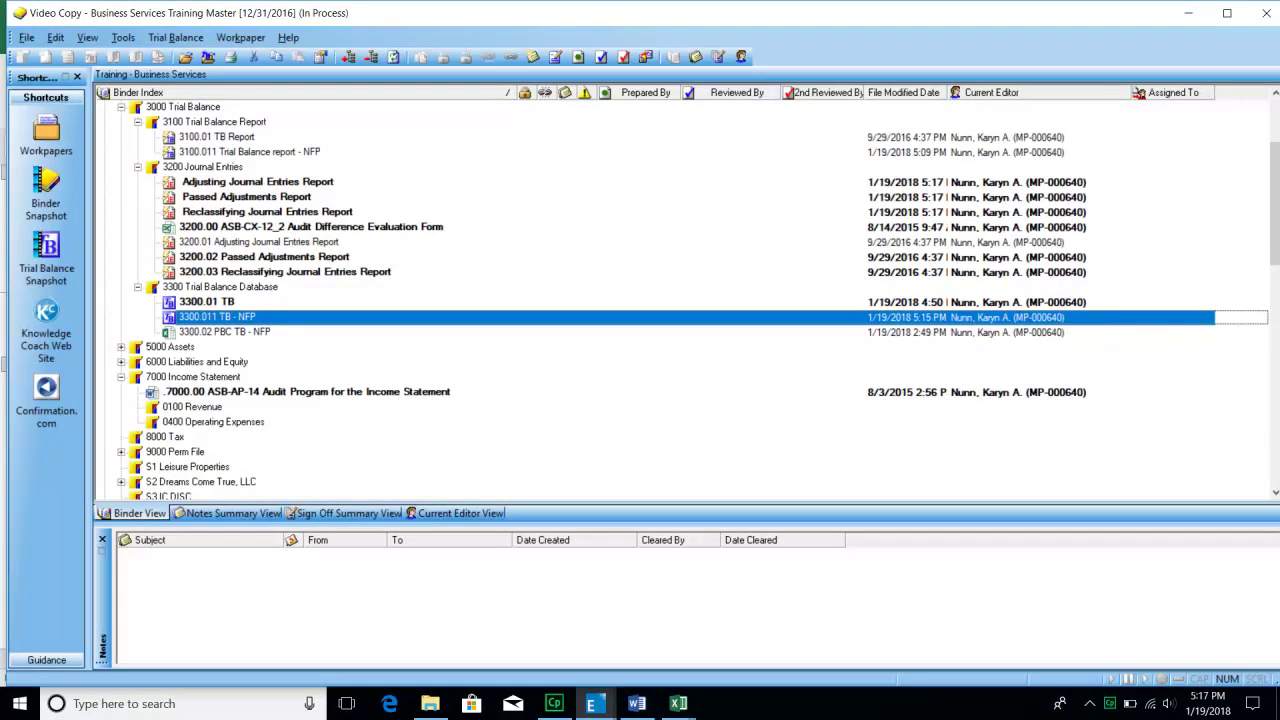
Set the workpaper index of the new Adjusting Journal Entries Report to 3200.011.
right_click(213, 182)
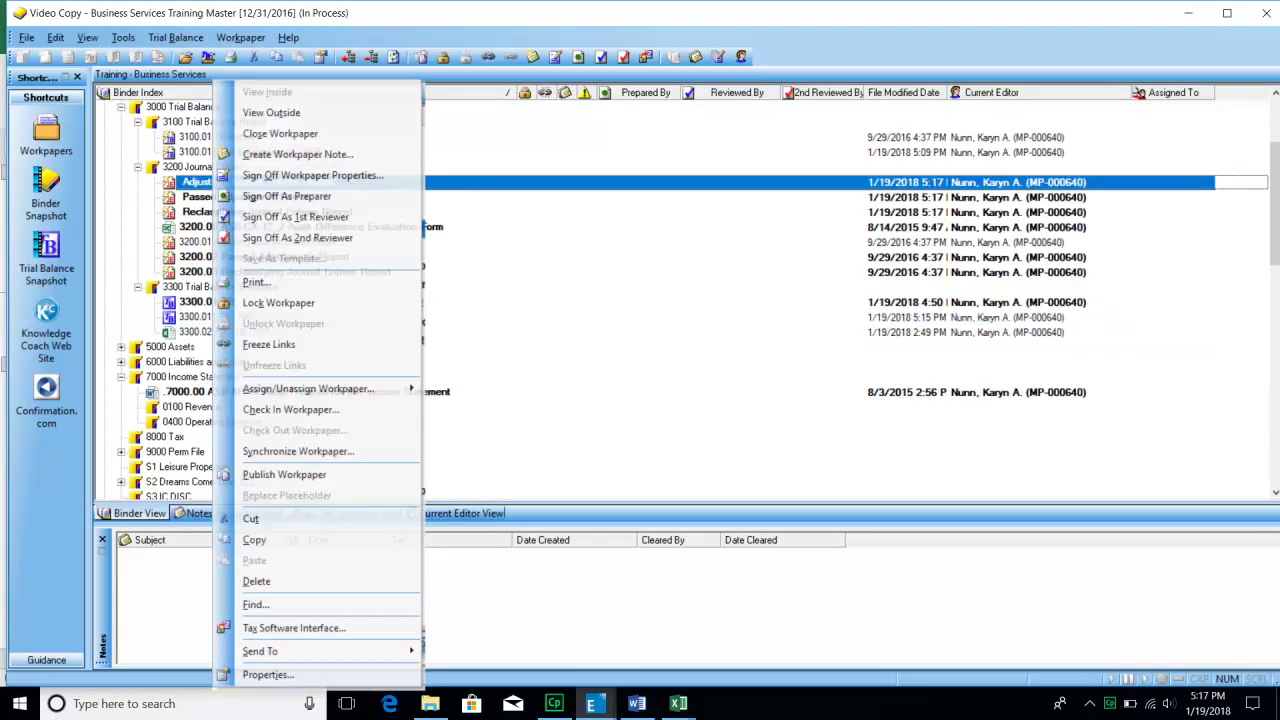
left_click(268, 675)
type("3200.011")
key("Return")
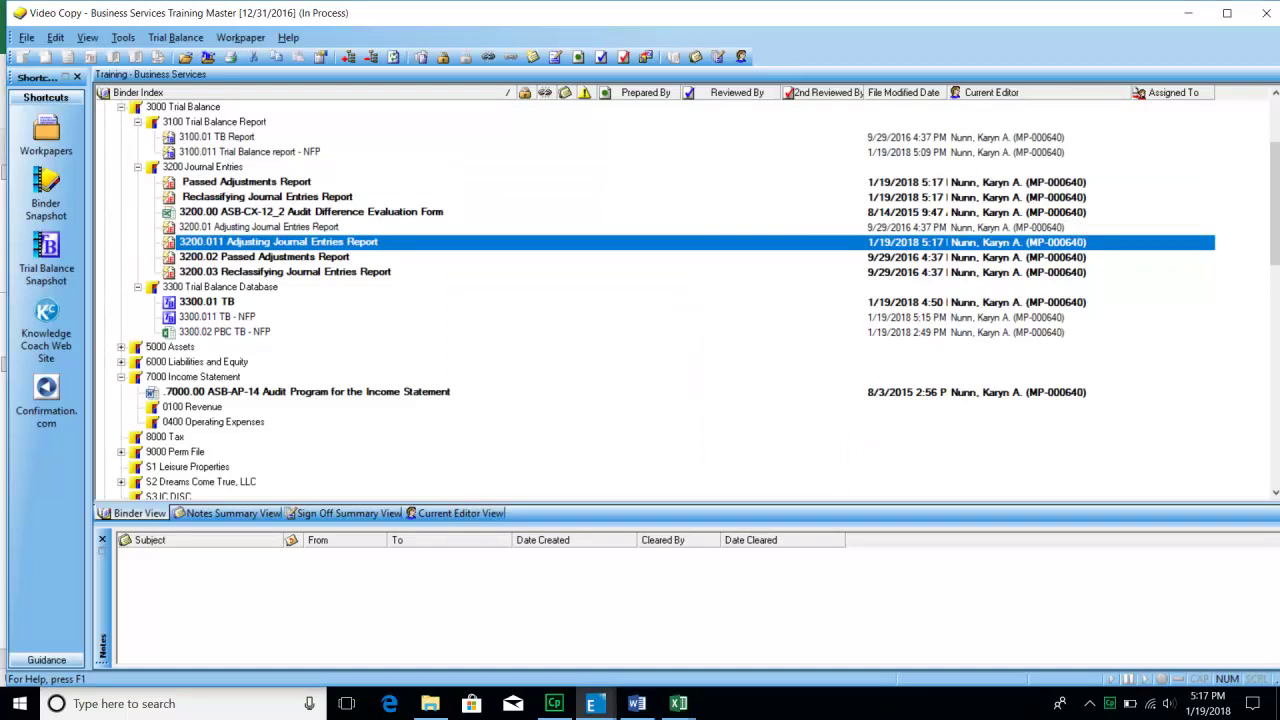
Set the workpaper index of the new Reclassifying Journal Entries Report to 3200.021.
right_click(222, 197)
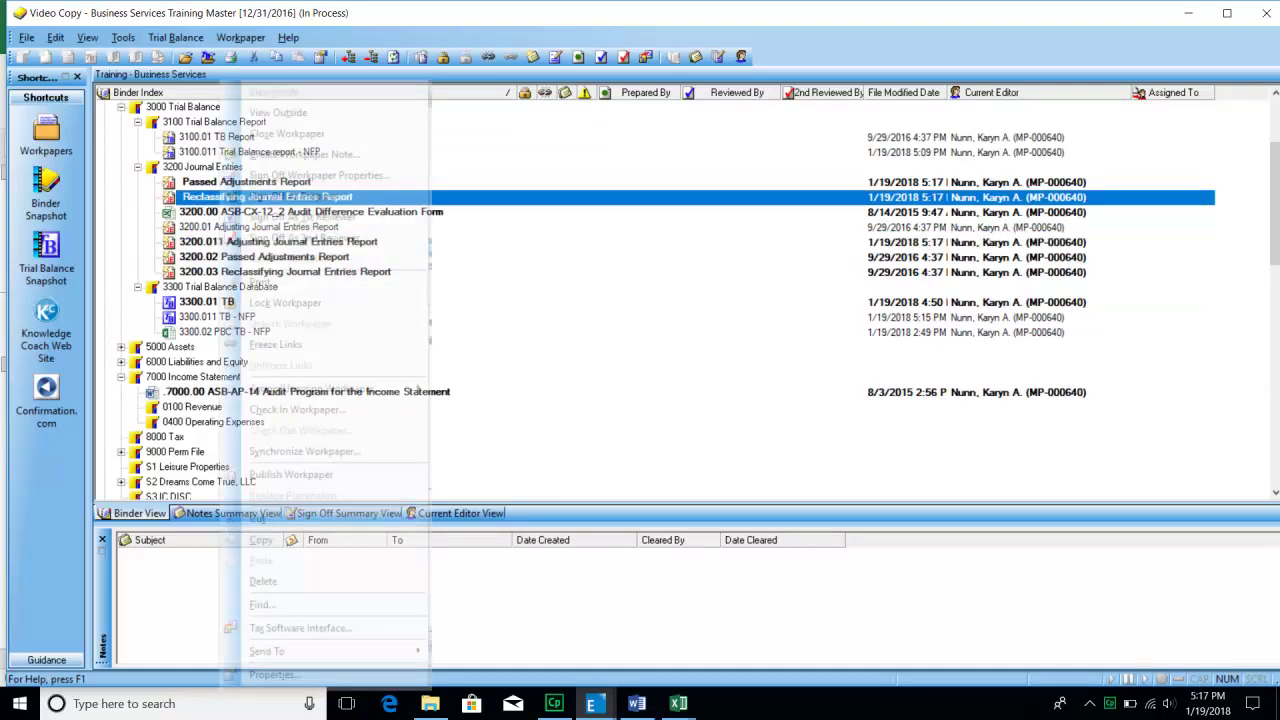
left_click(268, 674)
type("3200.021")
key("Return")
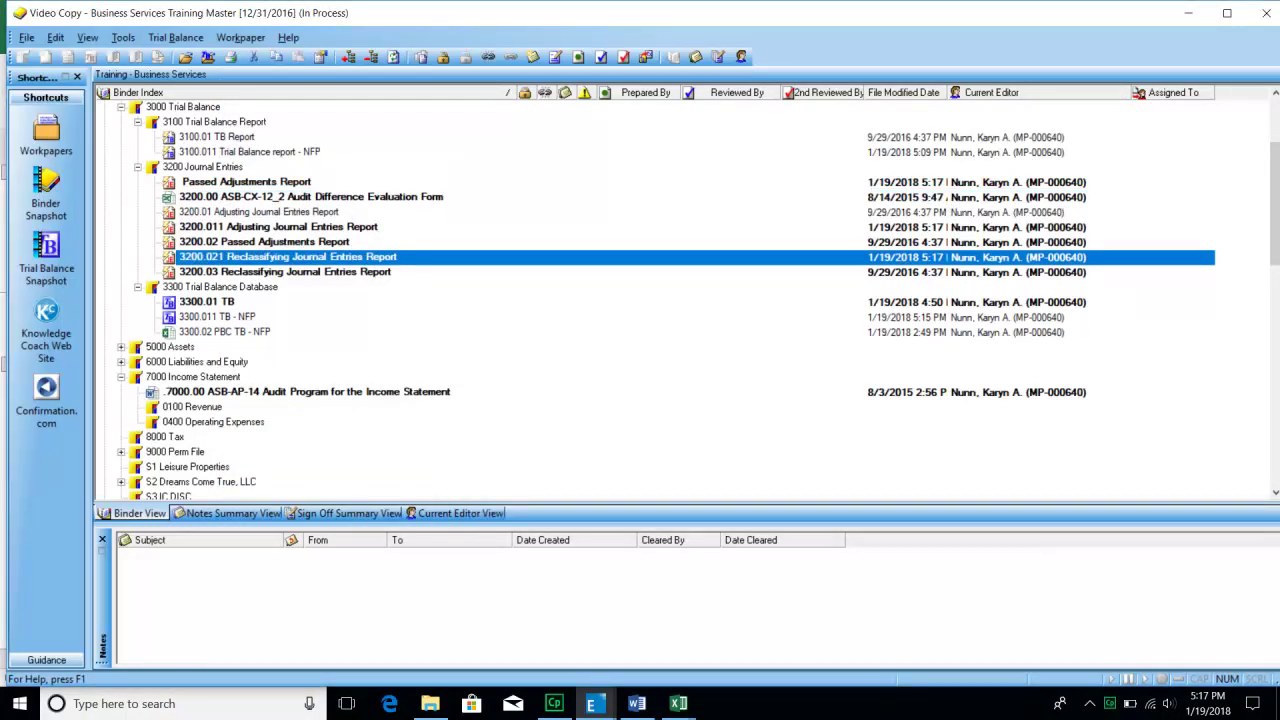
Set the workpaper index of the new, unindexed Passed Adjustments Report to 3200.021.
left_click(246, 182)
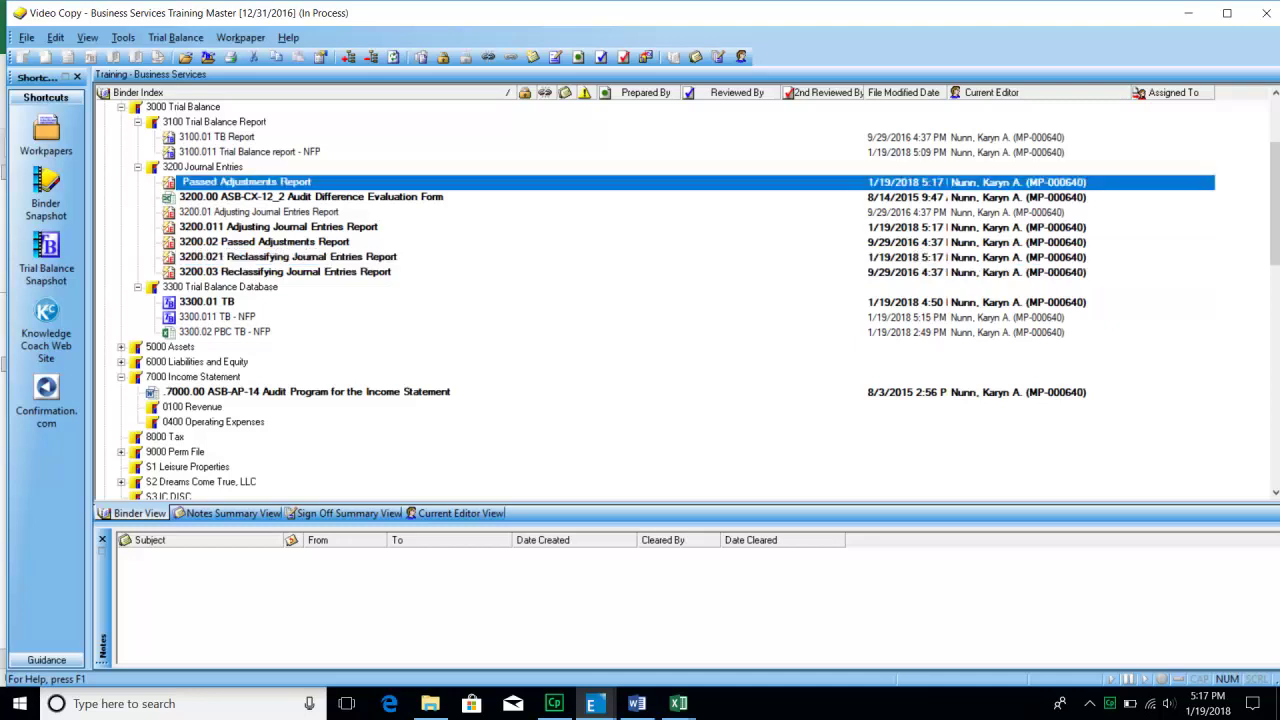
right_click(226, 182)
mouse_move(273, 651)
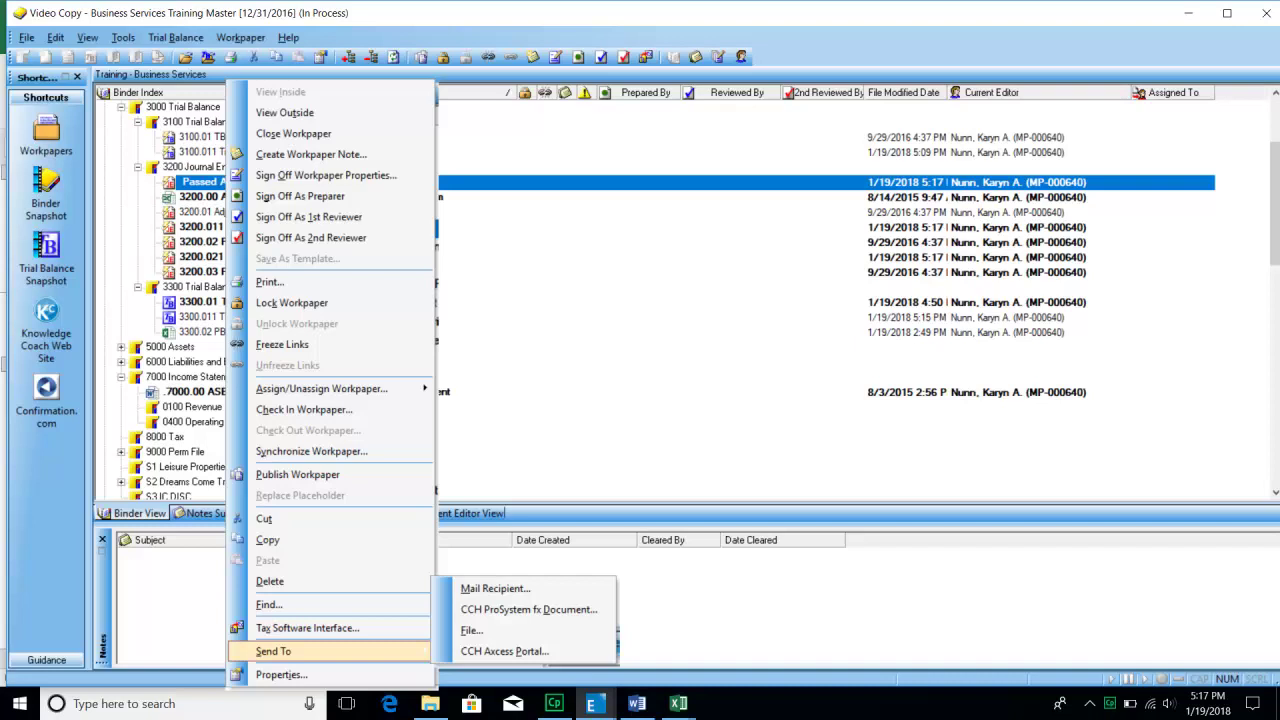
left_click(281, 674)
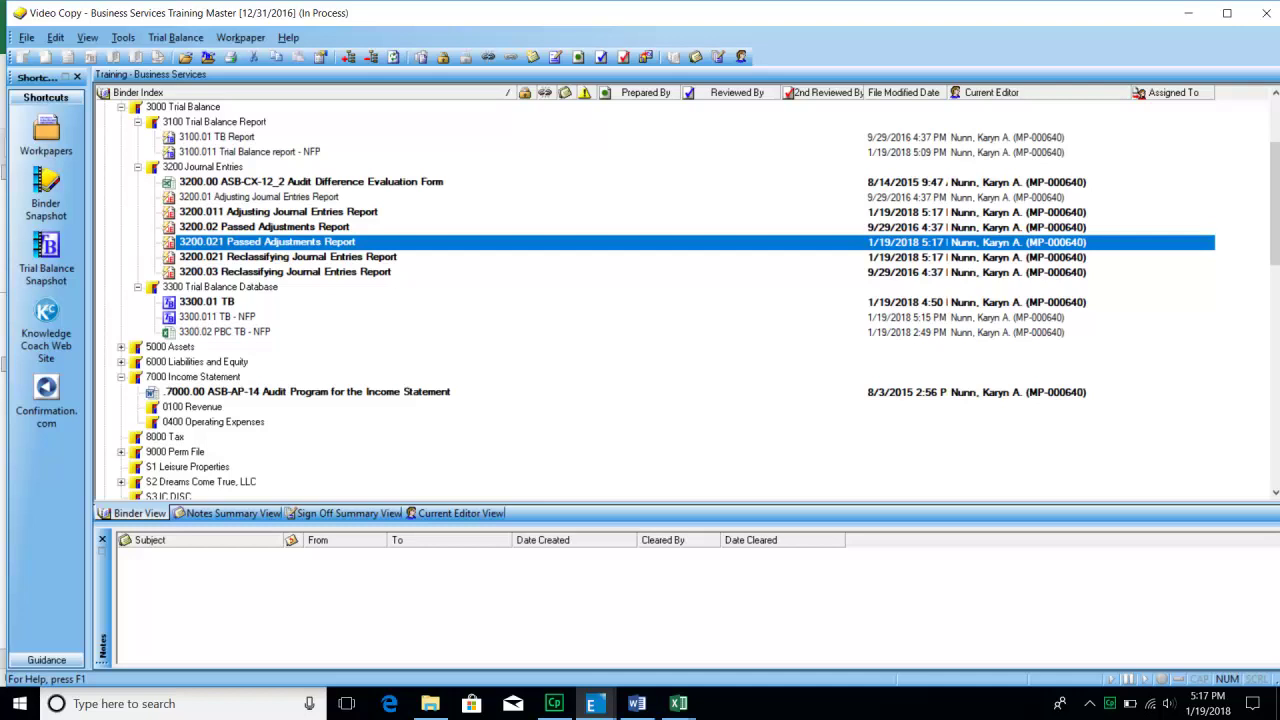
Change the workpaper index of the new Reclassifying Journal Entries Report to 3200.031.
right_click(287, 257)
key("alt+Return")
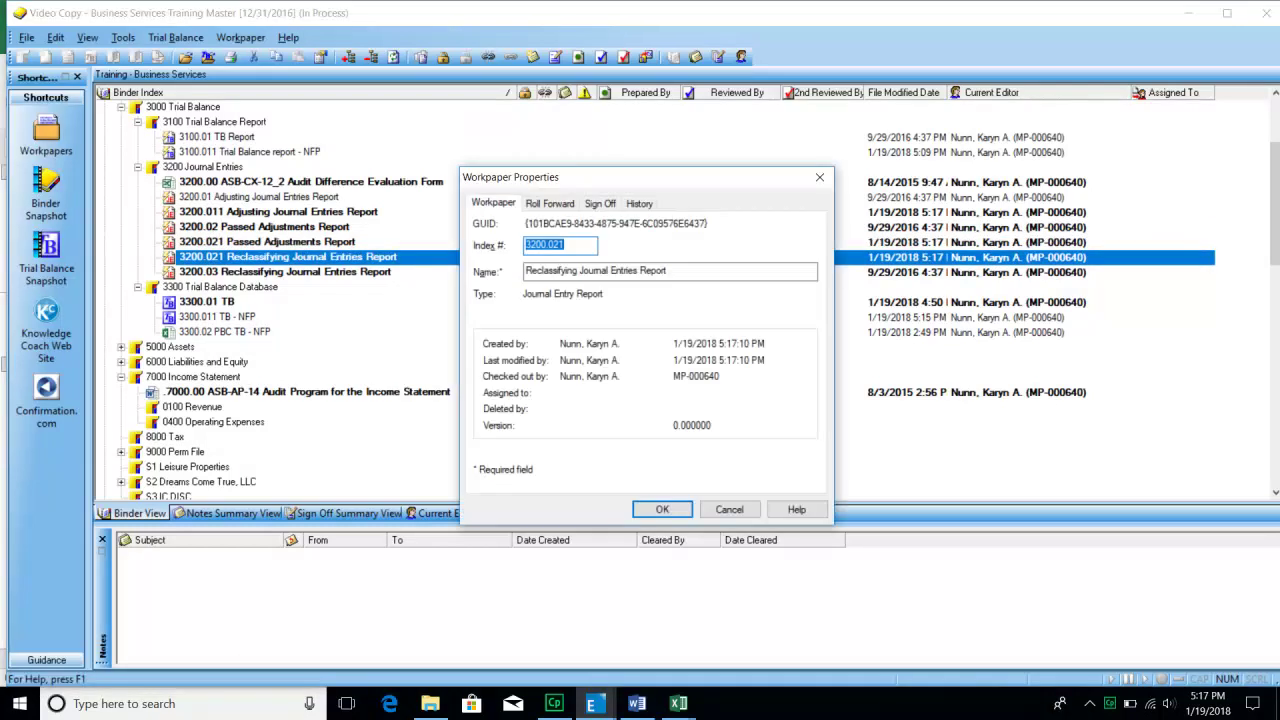
type("3200.031")
key("Return")
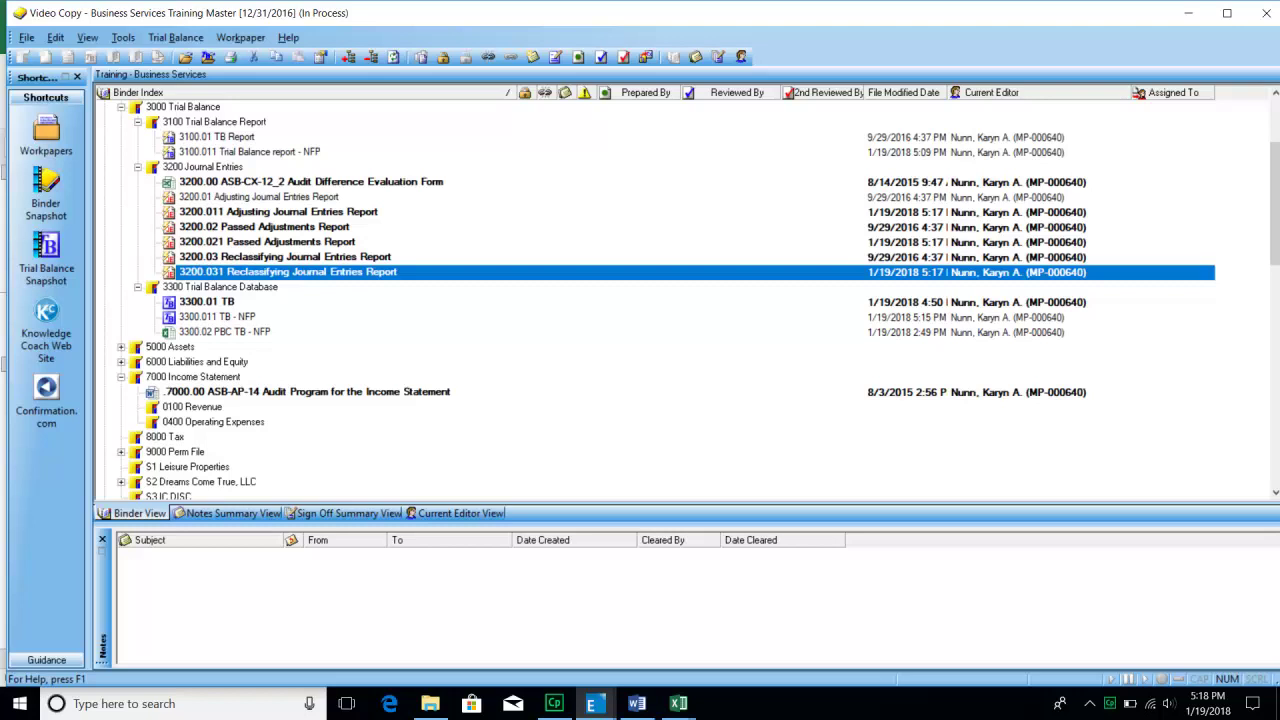
Rename the 3200.011 workpaper as Adjusting Journal Entries Report - NFP.
left_click(259, 197)
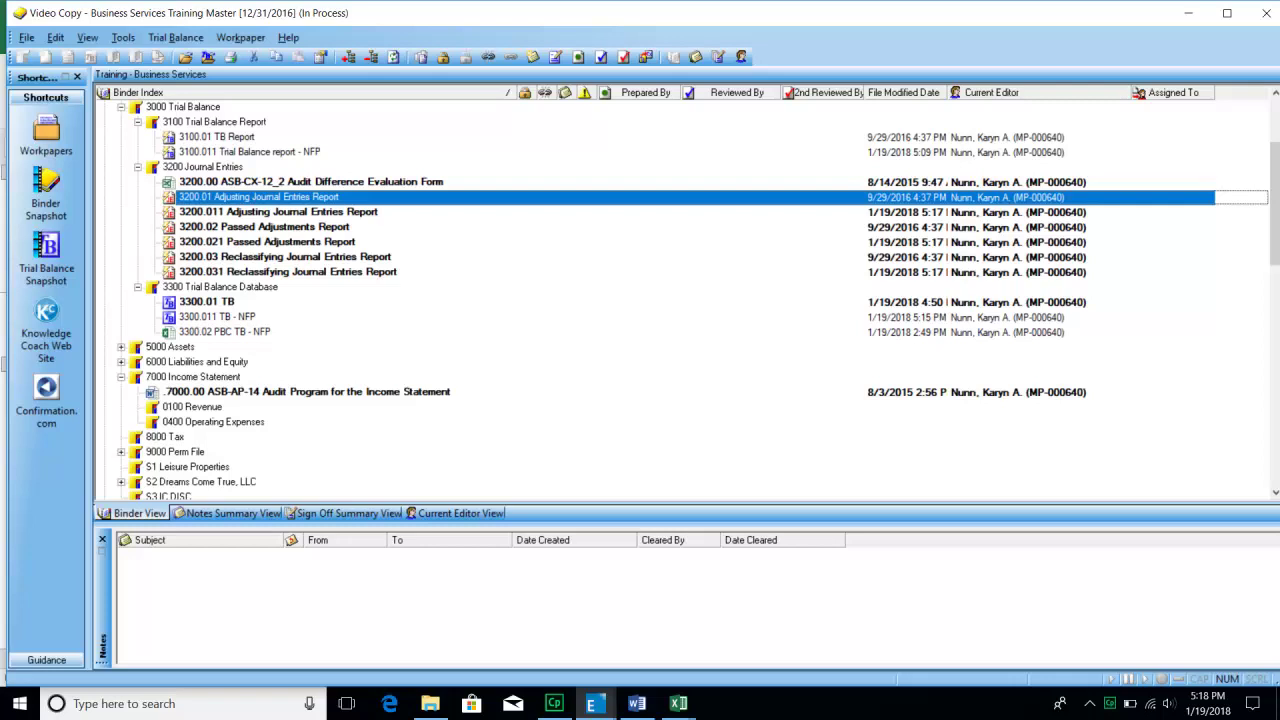
left_click(278, 212)
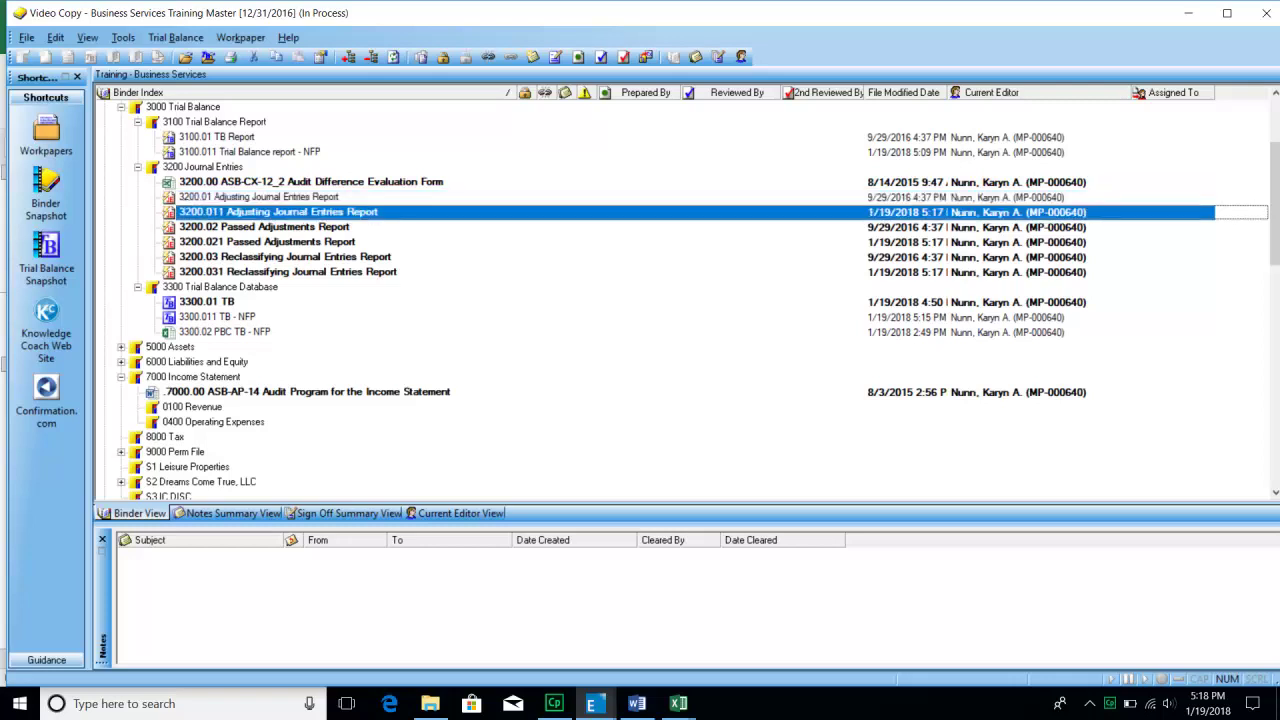
key("alt+Return")
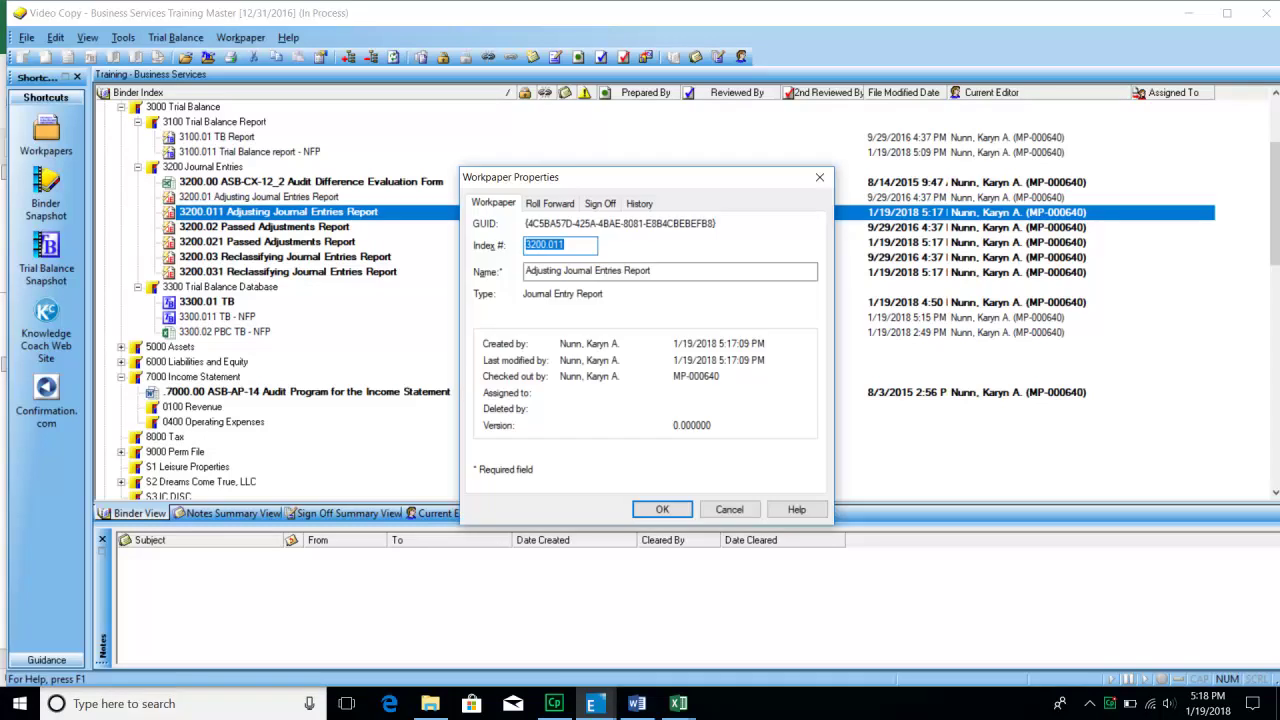
left_click(653, 271)
key("BackSpace")
key("BackSpace")
key("BackSpace")
key("BackSpace")
key("BackSpace")
key("BackSpace")
type("Report - NFP")
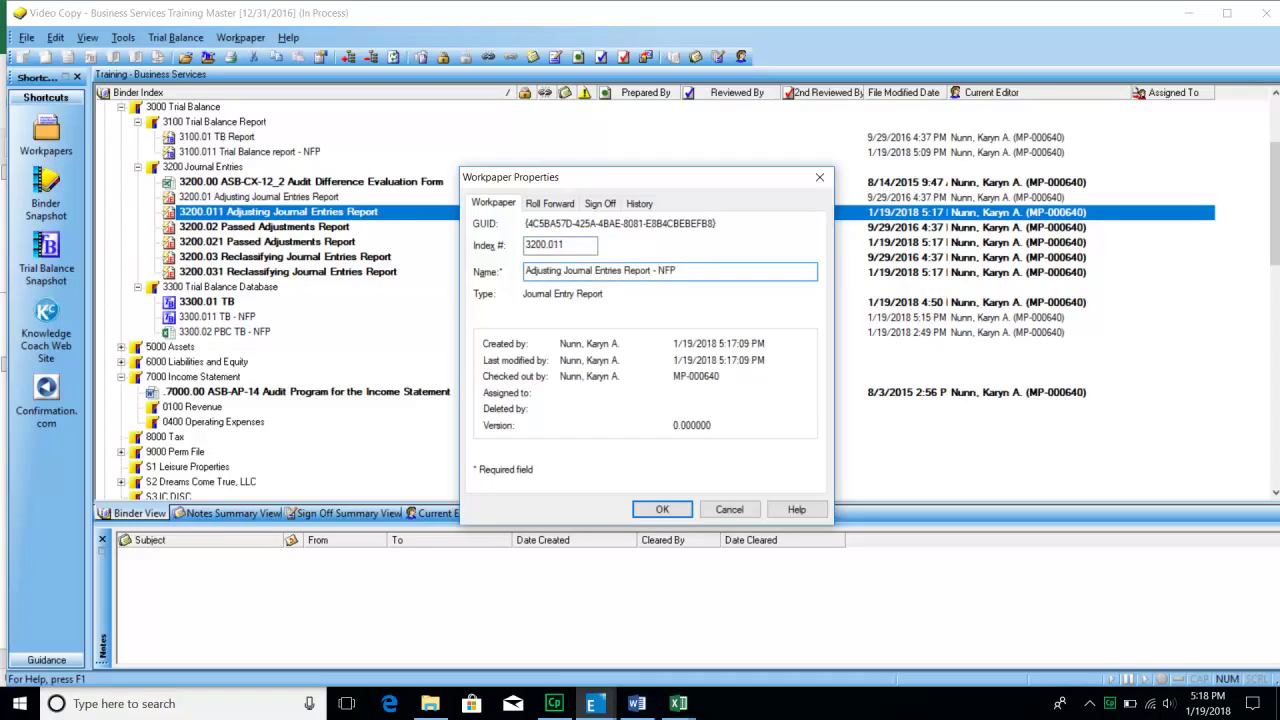
key("Return")
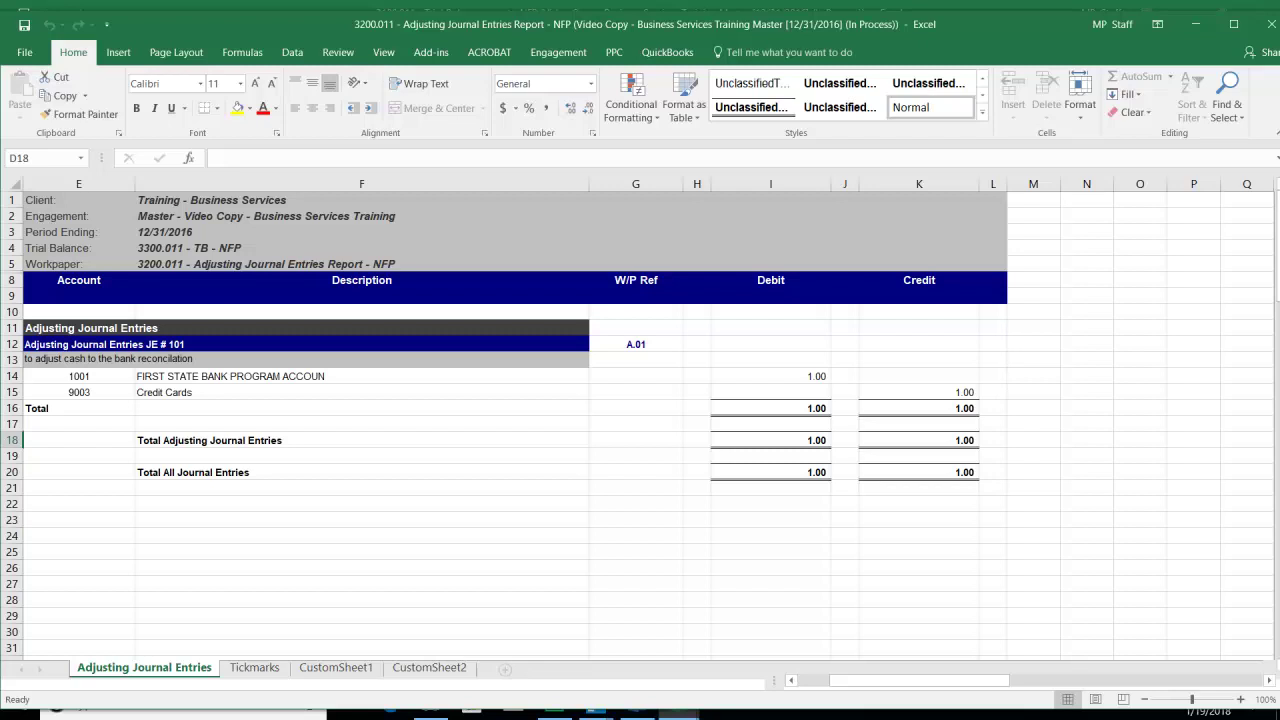
Close the 3200.011 Adjusting Journal Entries Report - NFP and 3100.011 Trial Balance report - NFP workbooks, saving the changes in both.
left_click(361, 392)
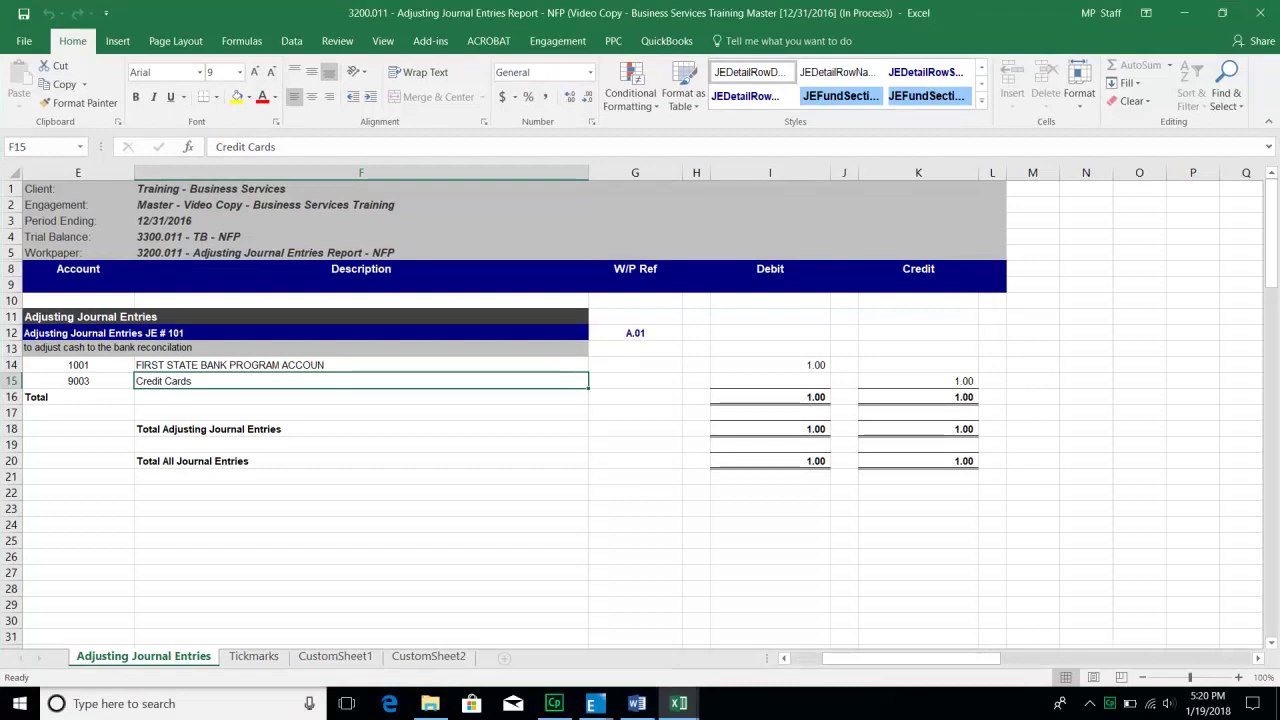
left_click(1260, 13)
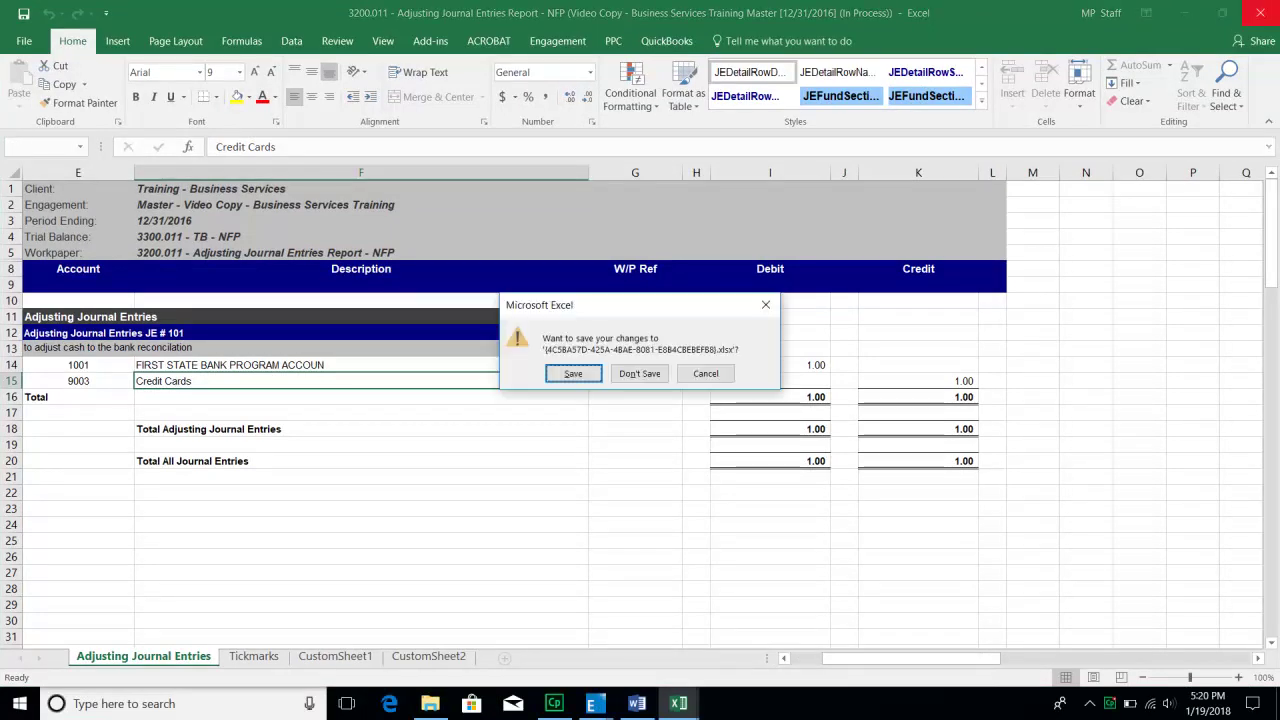
left_click(573, 373)
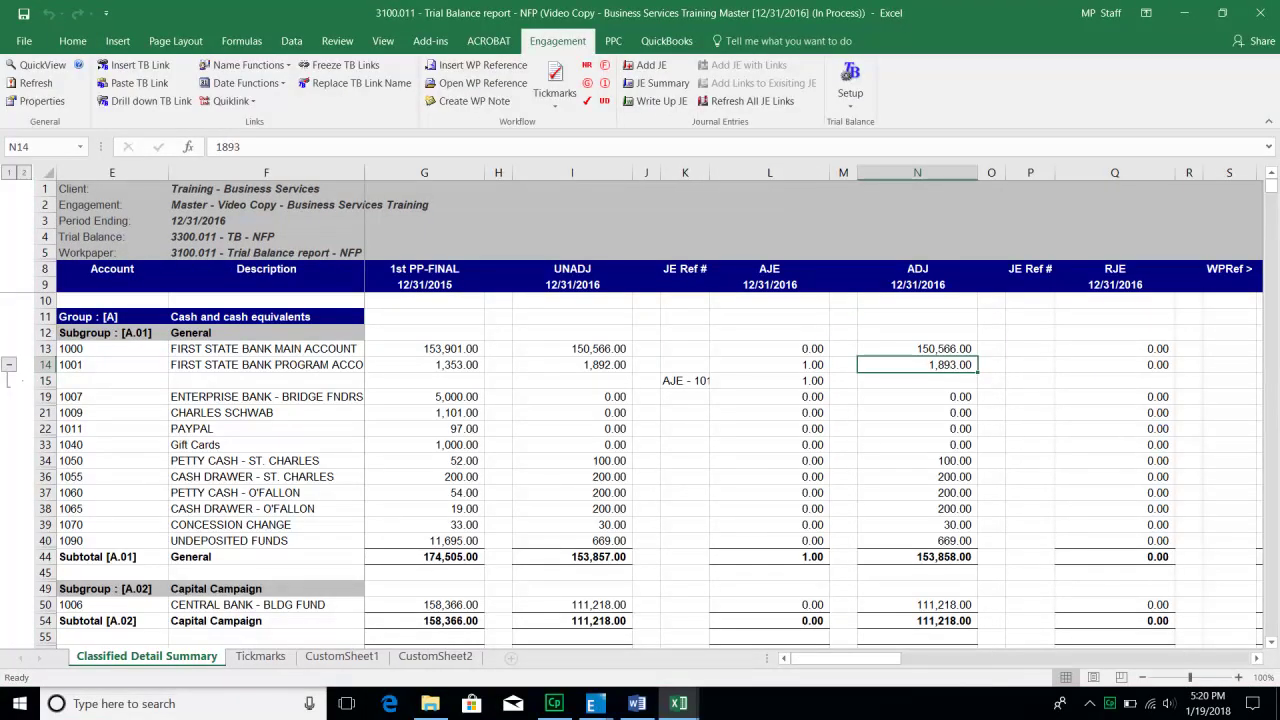
left_click(685, 349)
left_click(1260, 13)
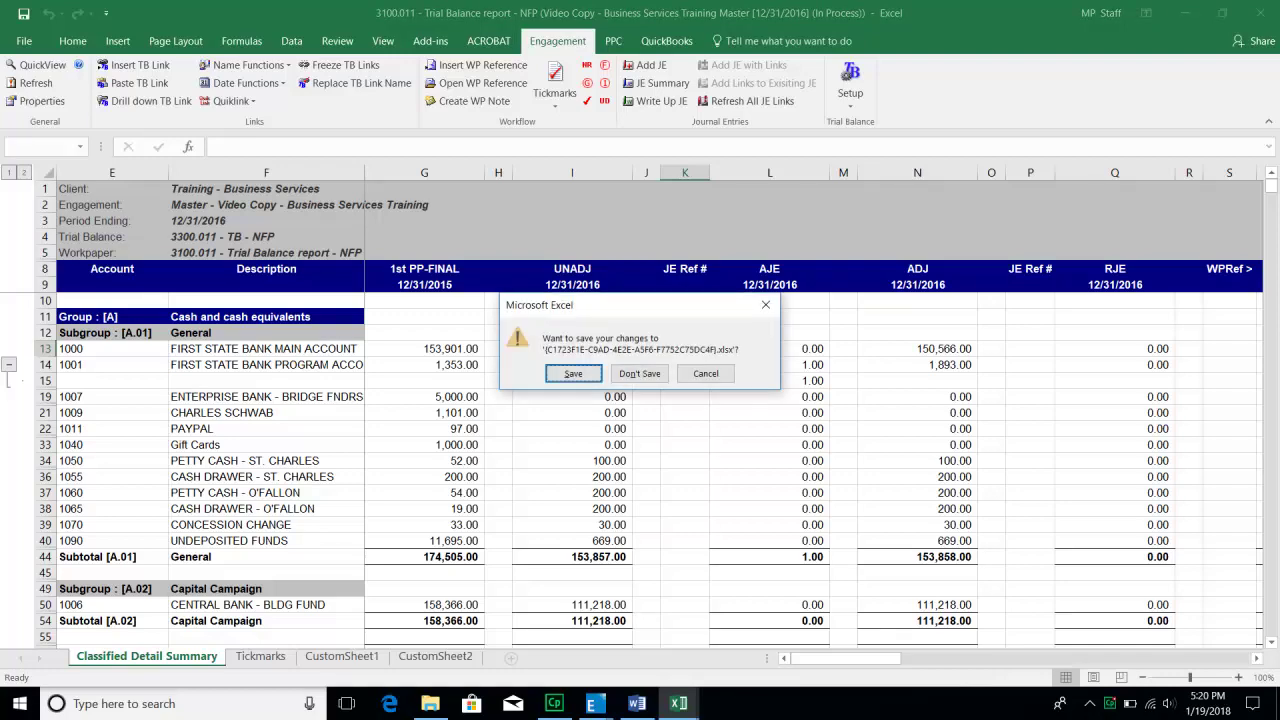
key("Return")
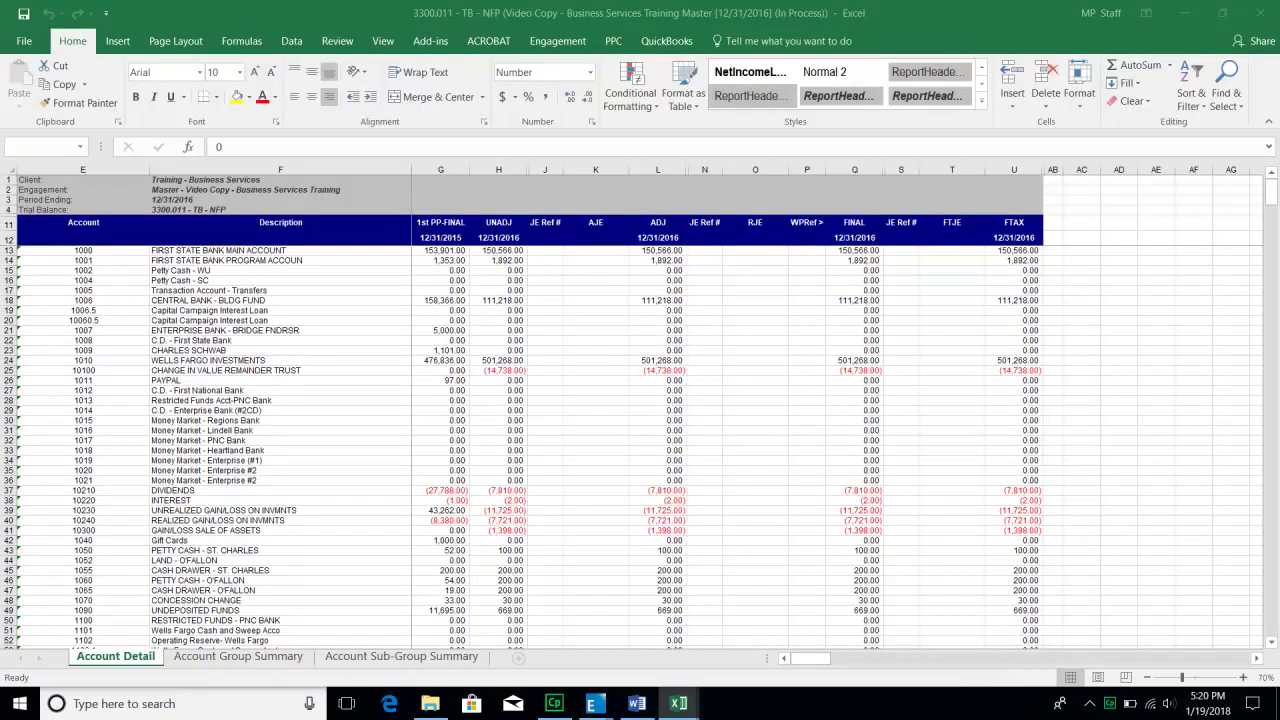
Switch back to the Engagement binder and expand the 5000 Assets section.
left_click(596, 703)
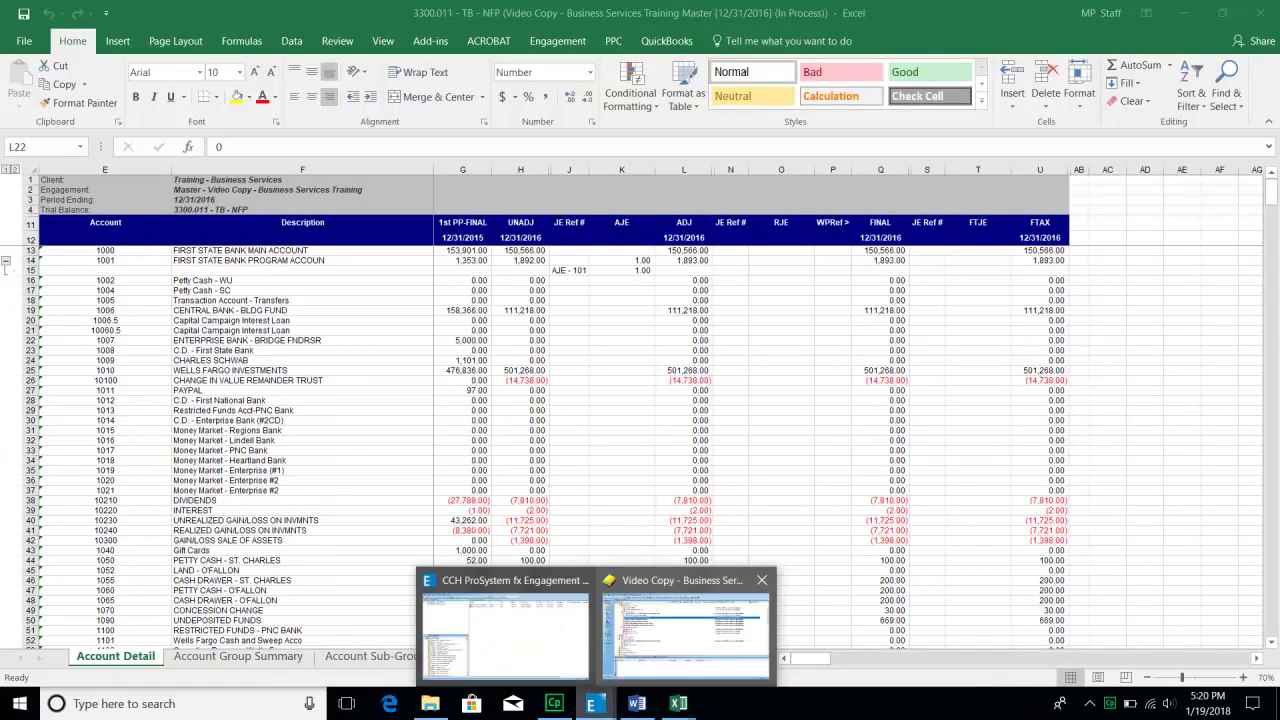
left_click(685, 625)
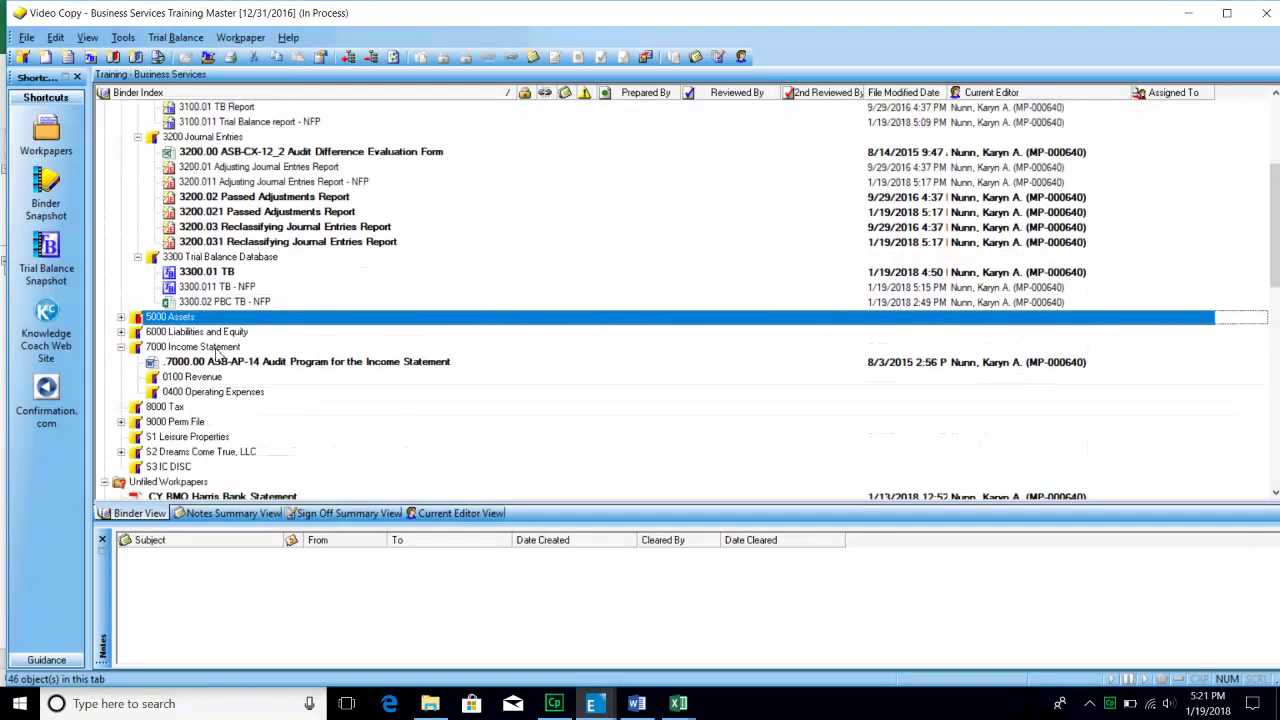
scroll(214, 352, "down", 4)
double_click(168, 318)
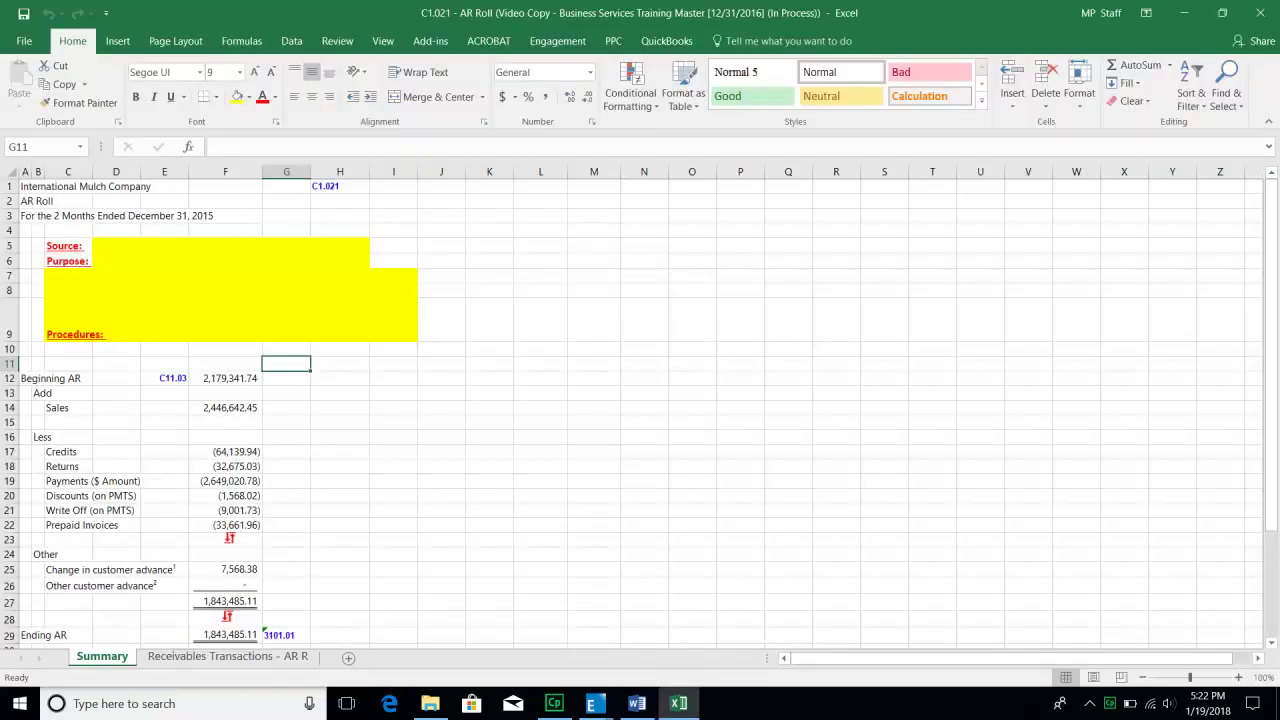
Insert a workpaper reference to C1.02 AR Analytics - Comparing Interim to Final in cell H29 of the AR Roll, on the Ending AR row.
left_click(340, 408)
scroll(230, 400, "down", 2)
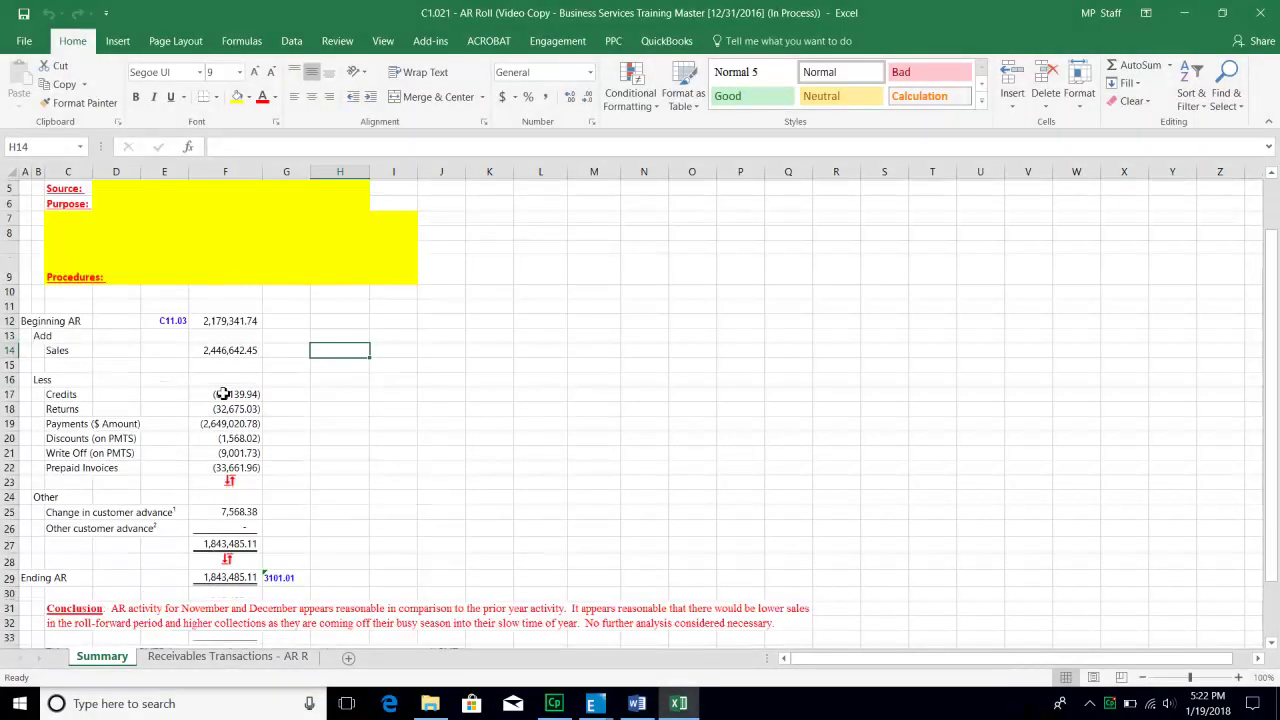
left_click_drag(230, 362, 228, 440)
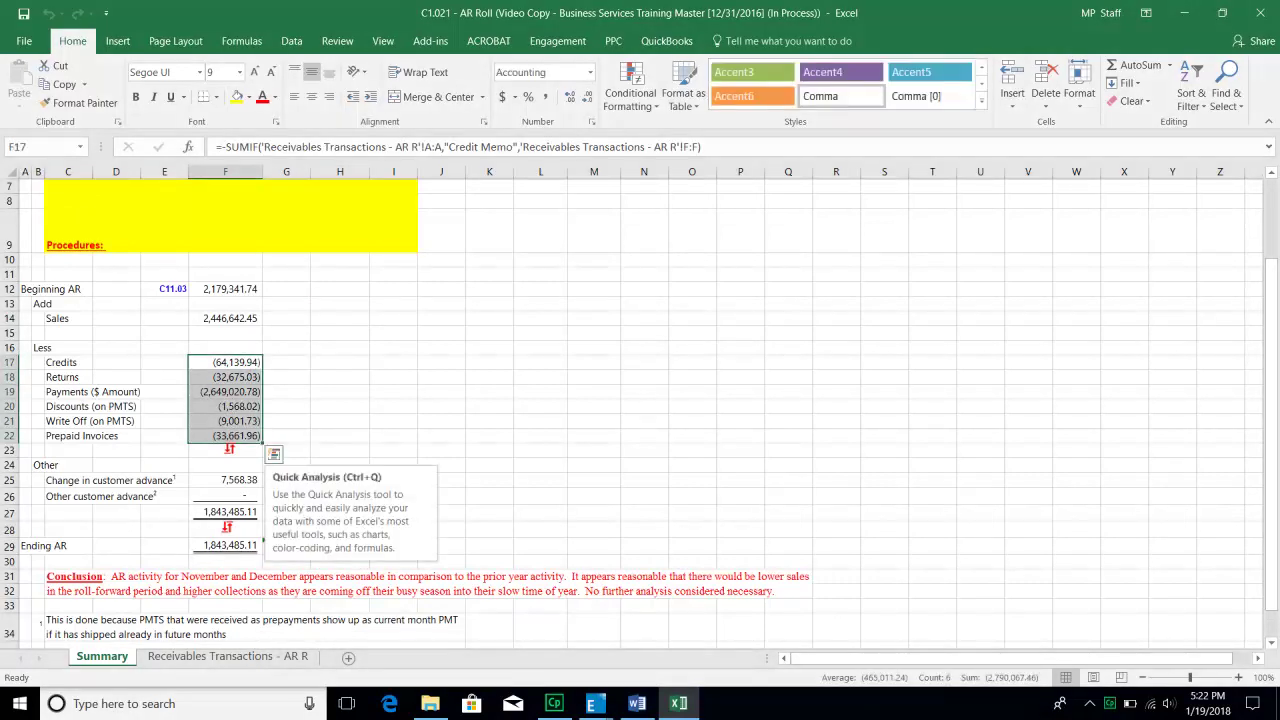
left_click(340, 436)
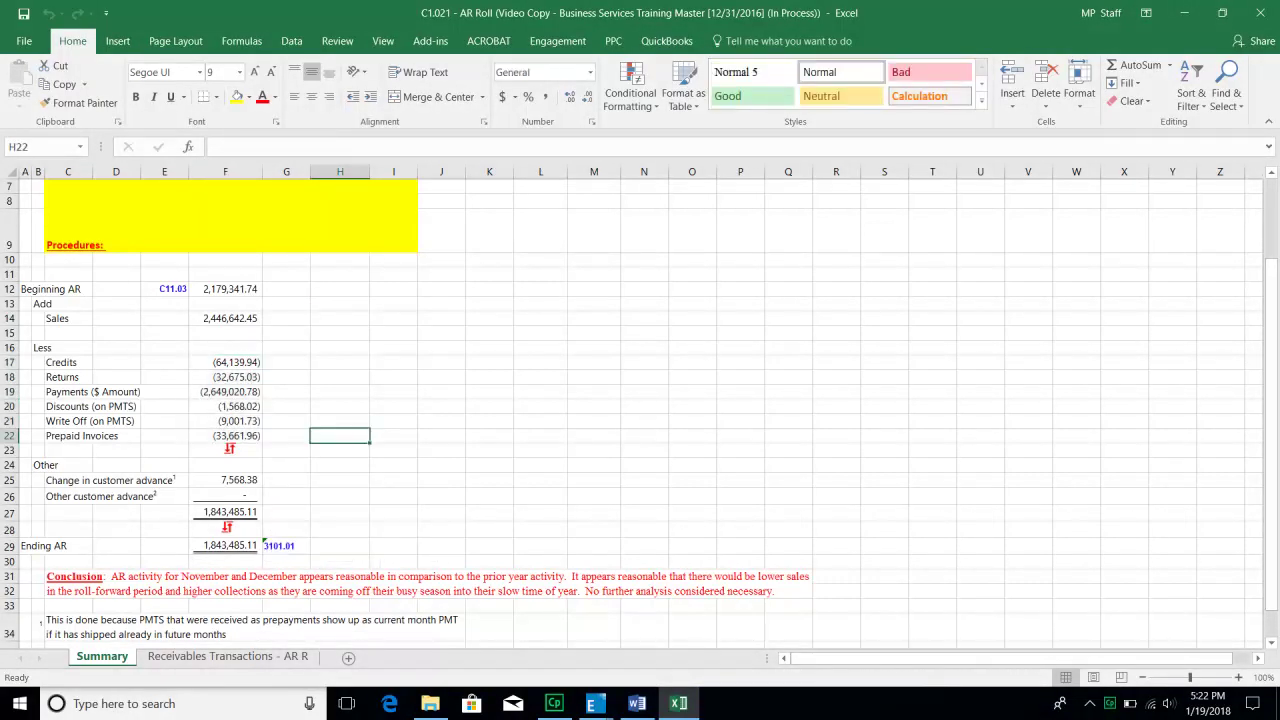
left_click(226, 546)
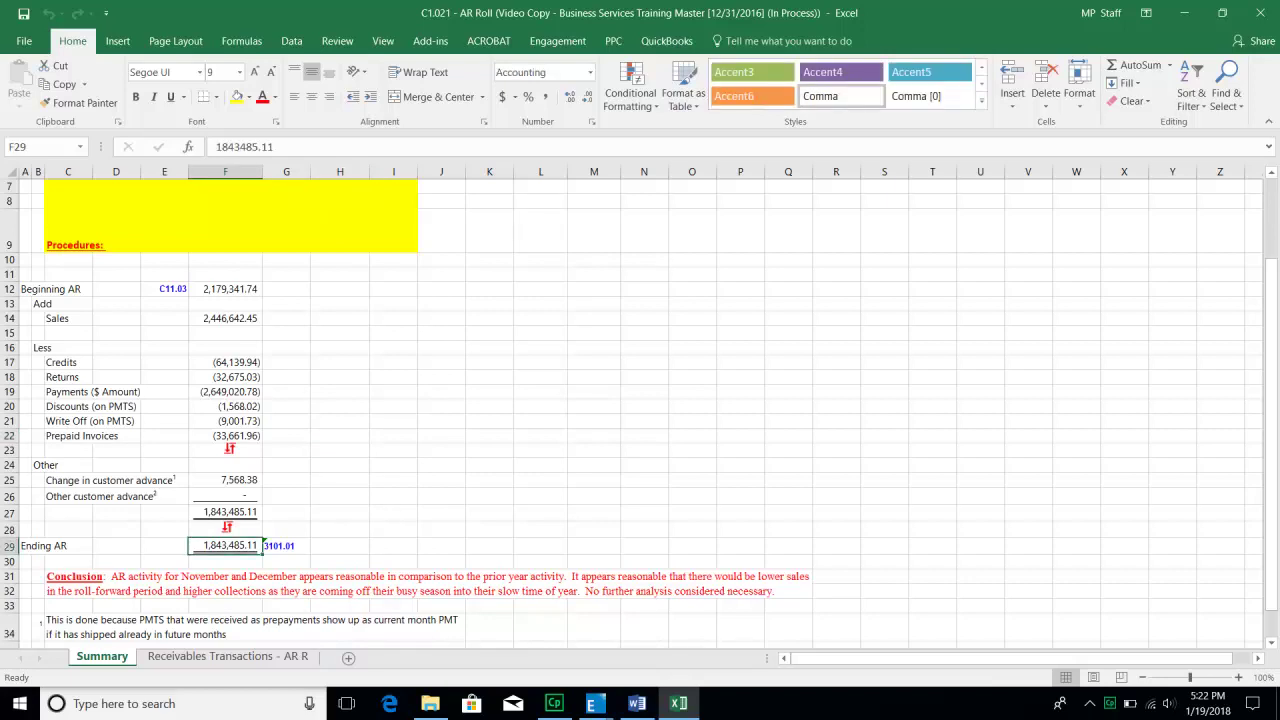
right_click(350, 545)
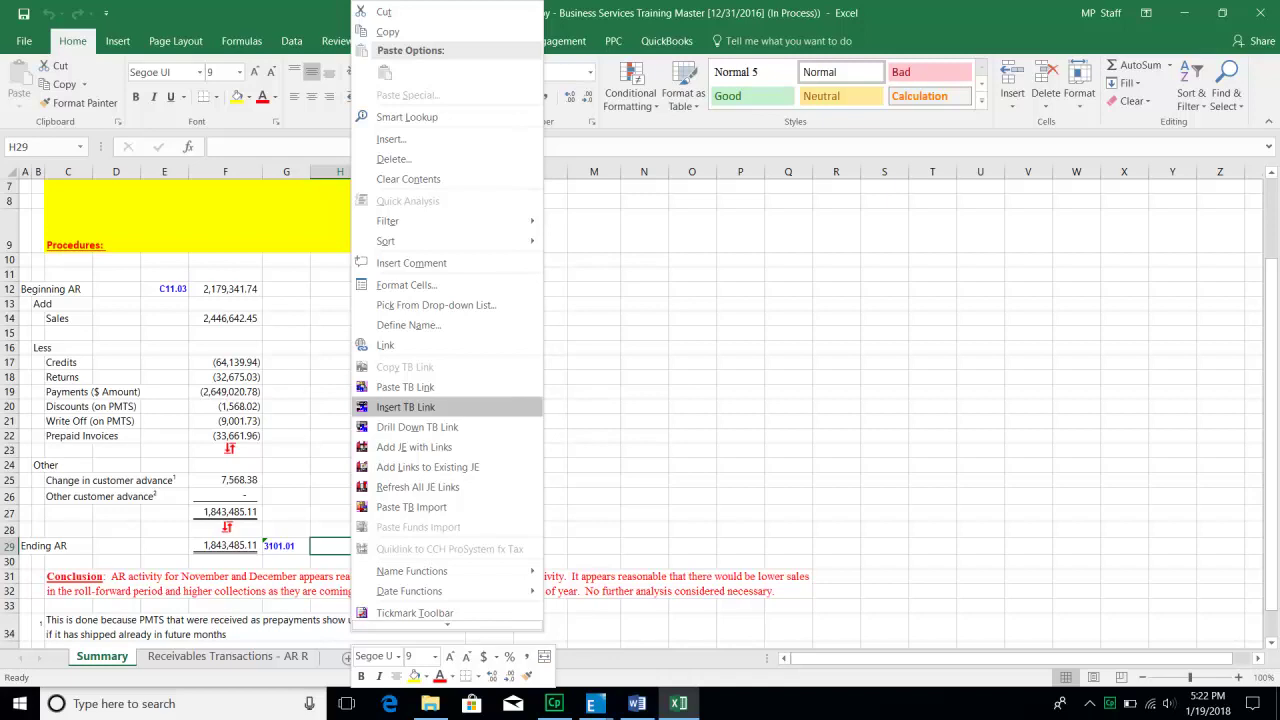
mouse_move(447, 624)
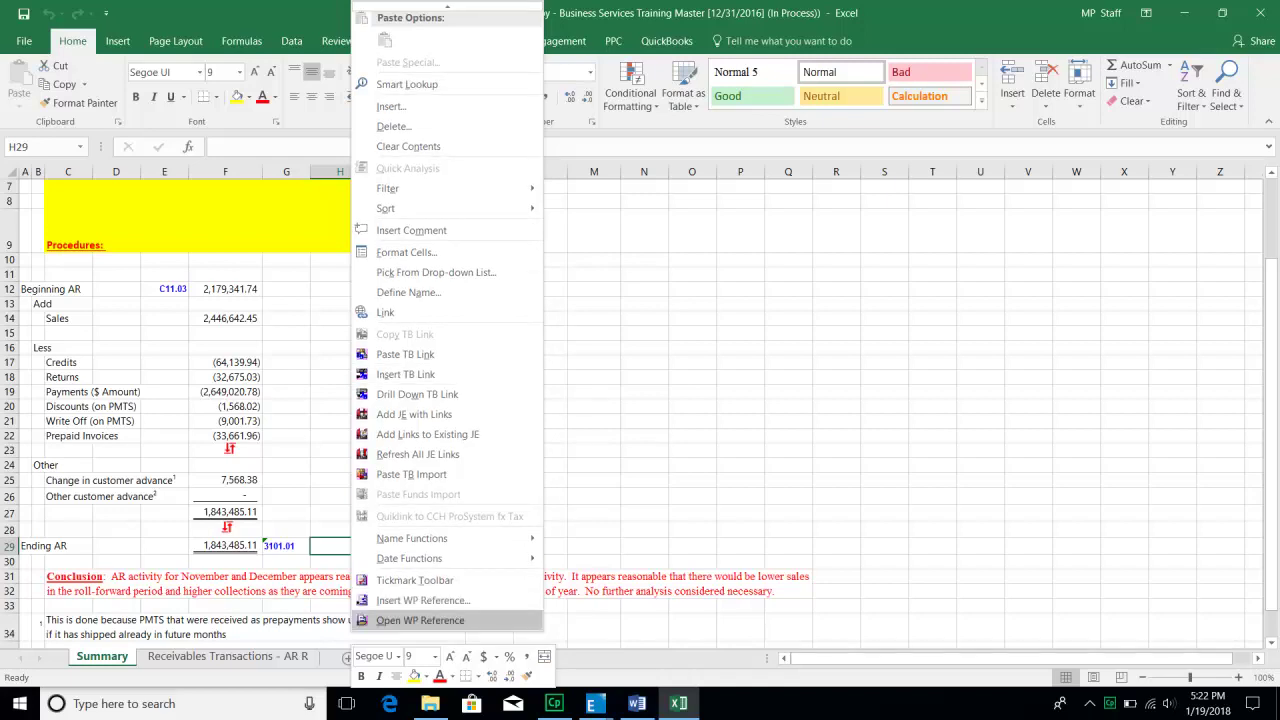
left_click(422, 600)
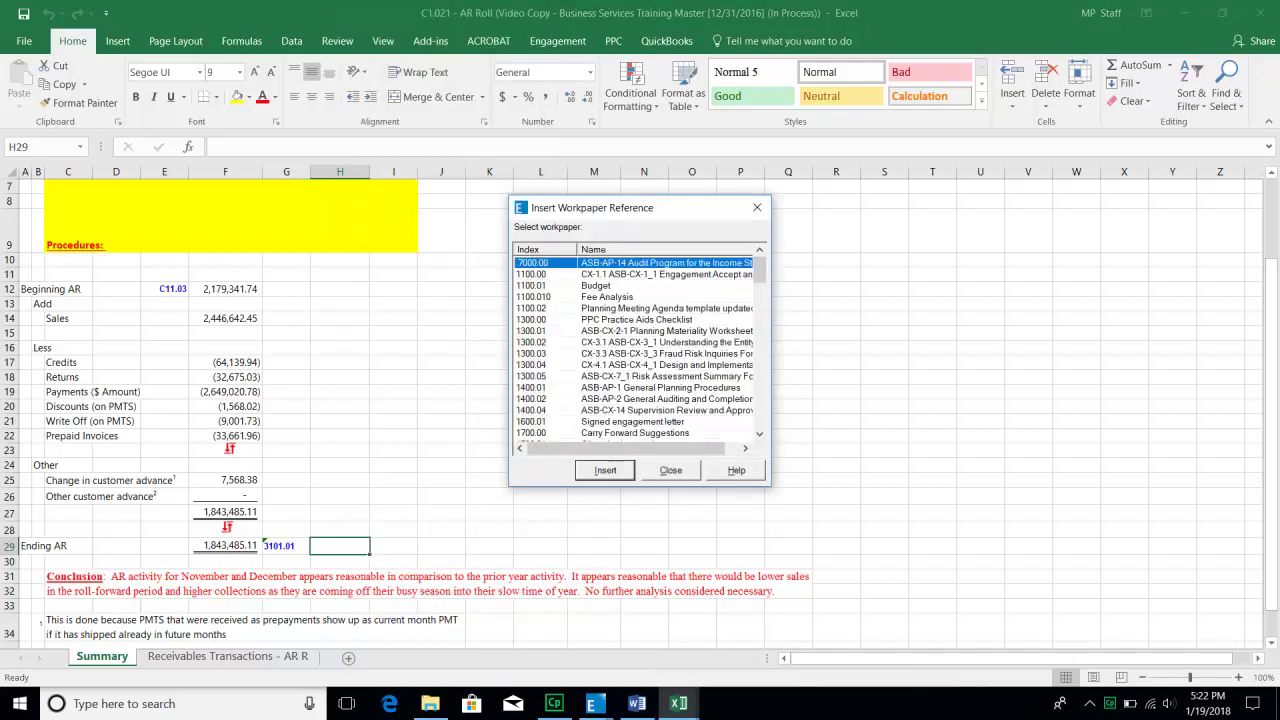
left_click_drag(759, 268, 759, 367)
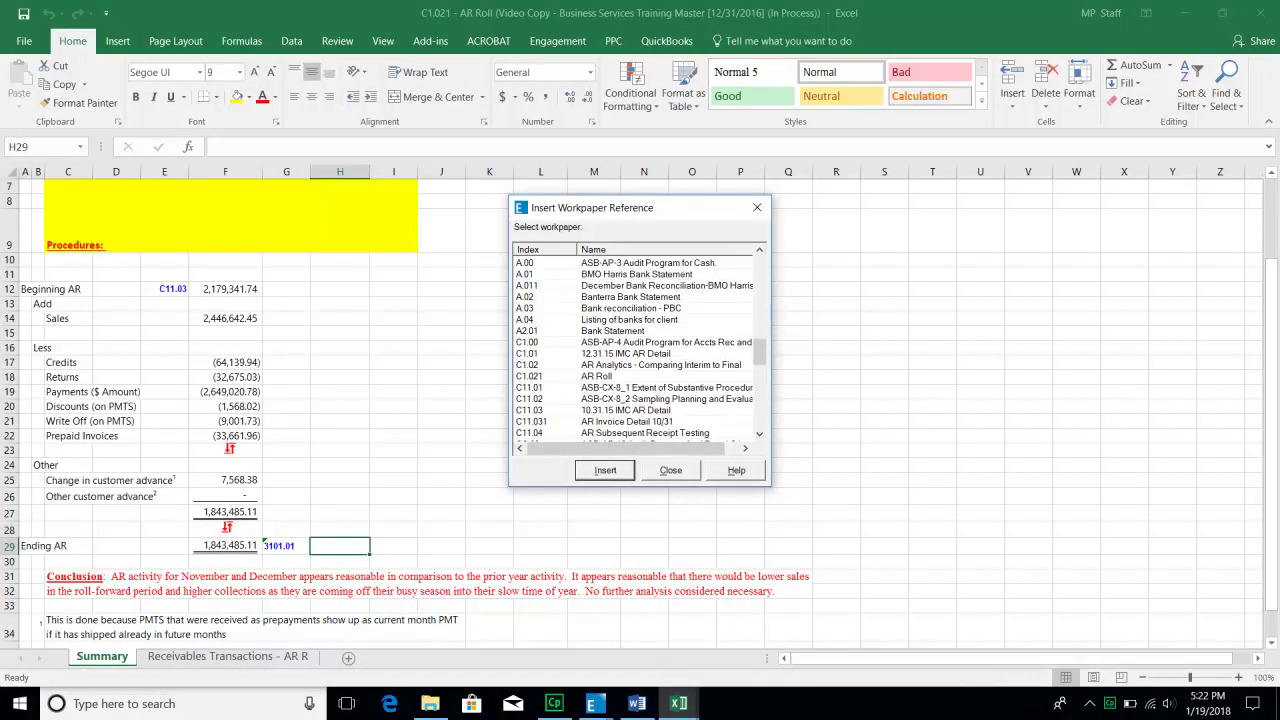
left_click(660, 365)
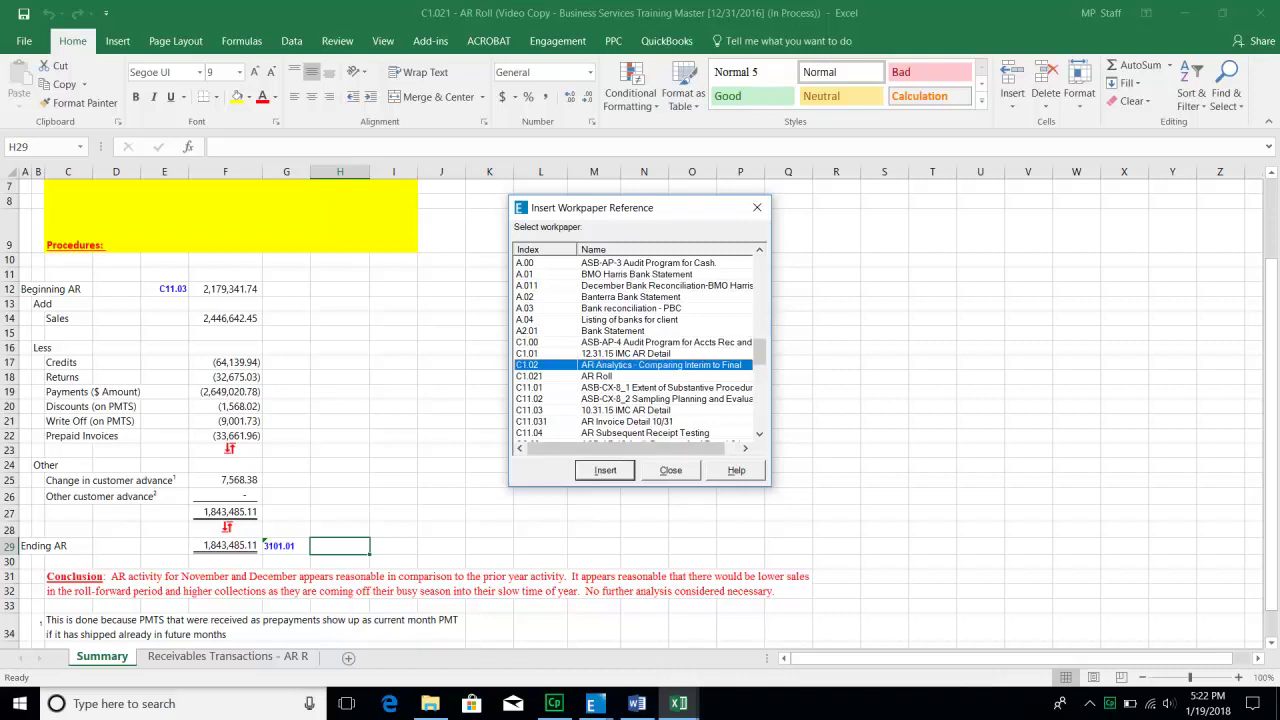
left_click(605, 470)
key("Escape")
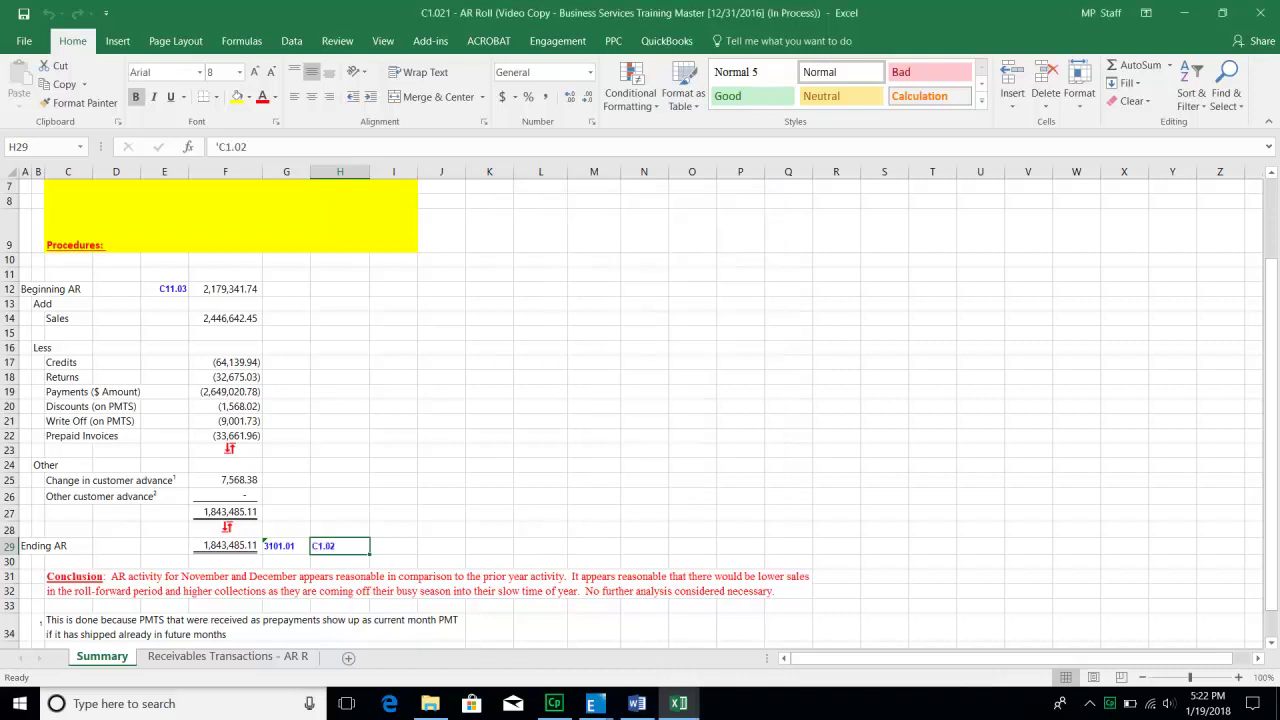
Follow the C1.02 reference in cell H29 to the AR Analytics workpaper and close that workpaper without saving.
left_click(225, 546)
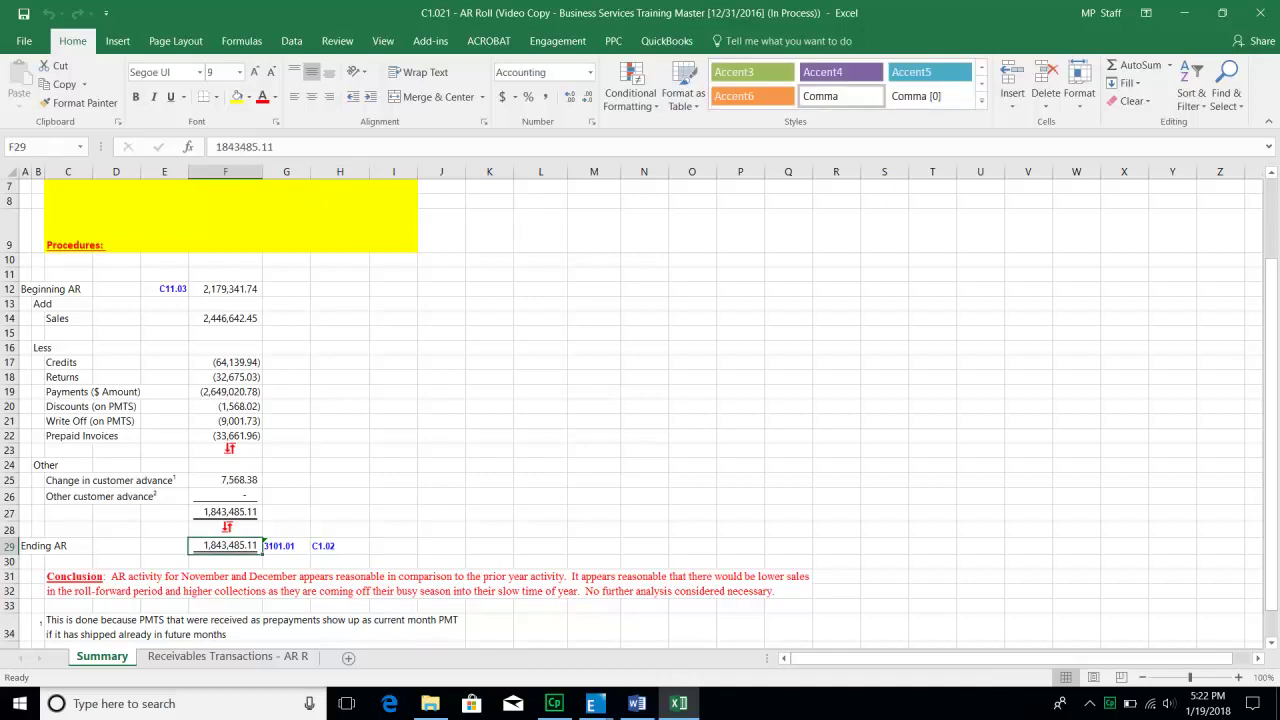
left_click(339, 546)
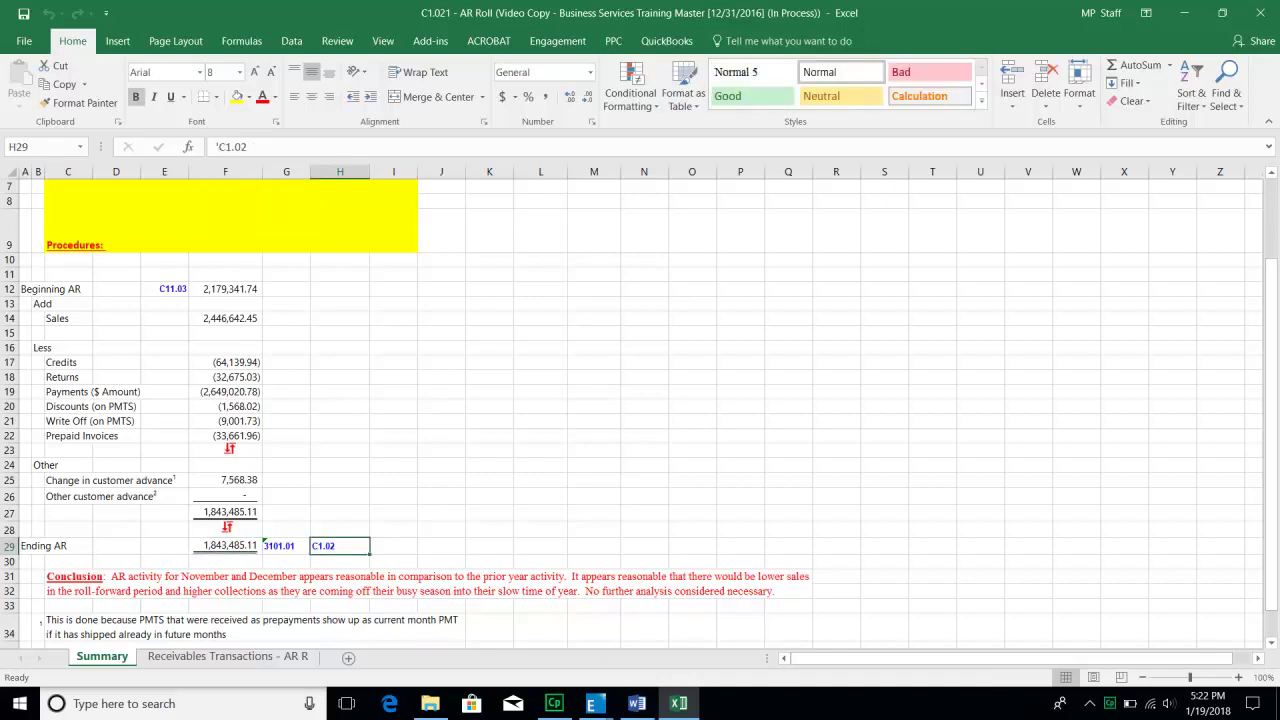
left_click(225, 546)
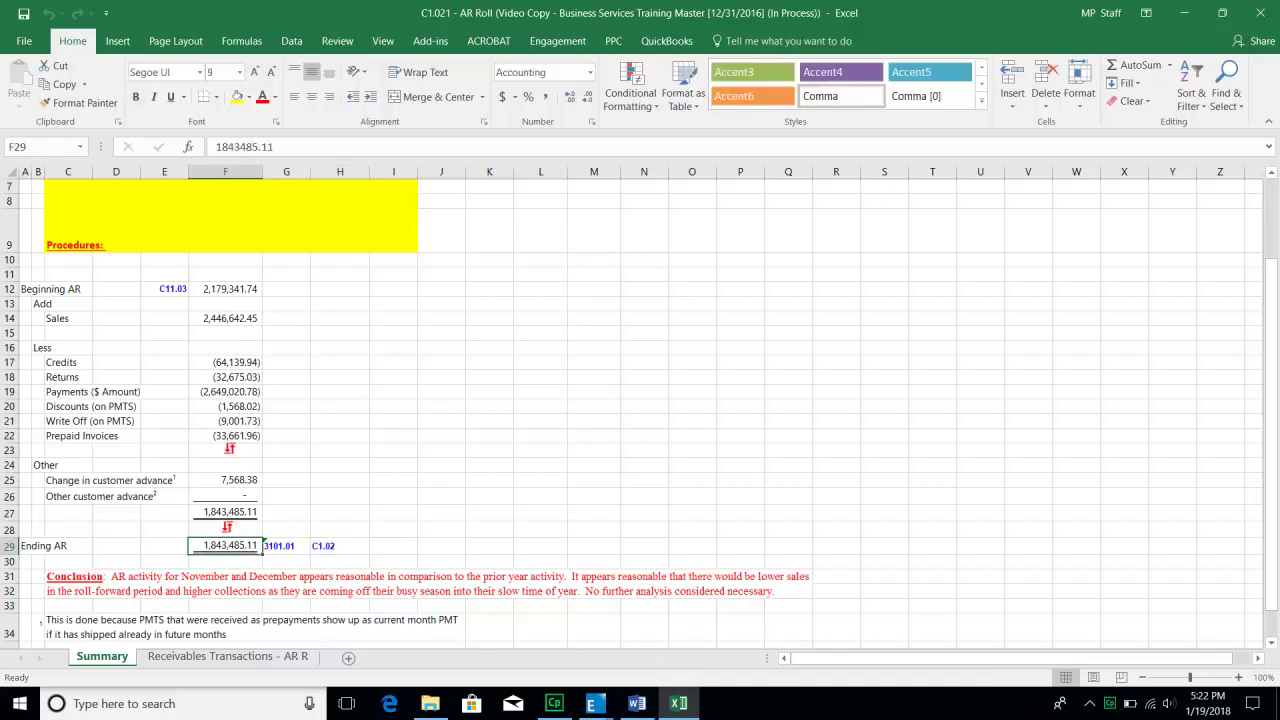
left_click(339, 546)
right_click(339, 545)
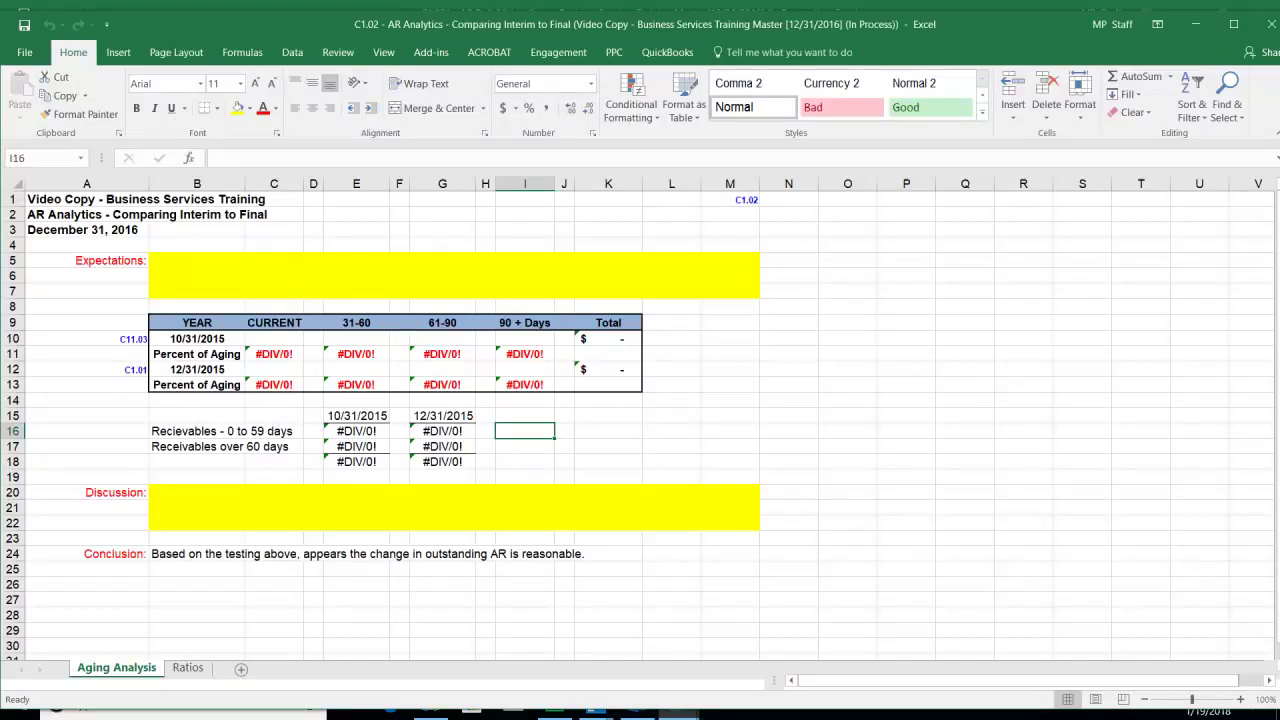
left_click(1271, 24)
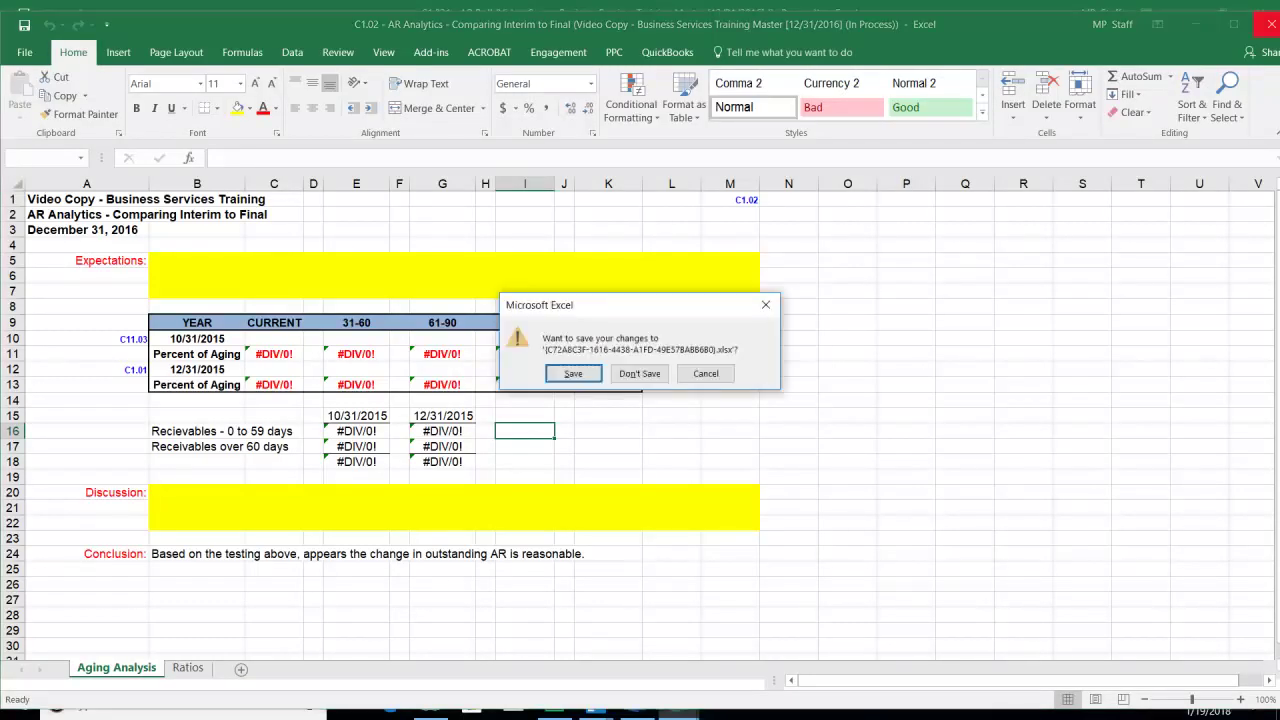
left_click(640, 373)
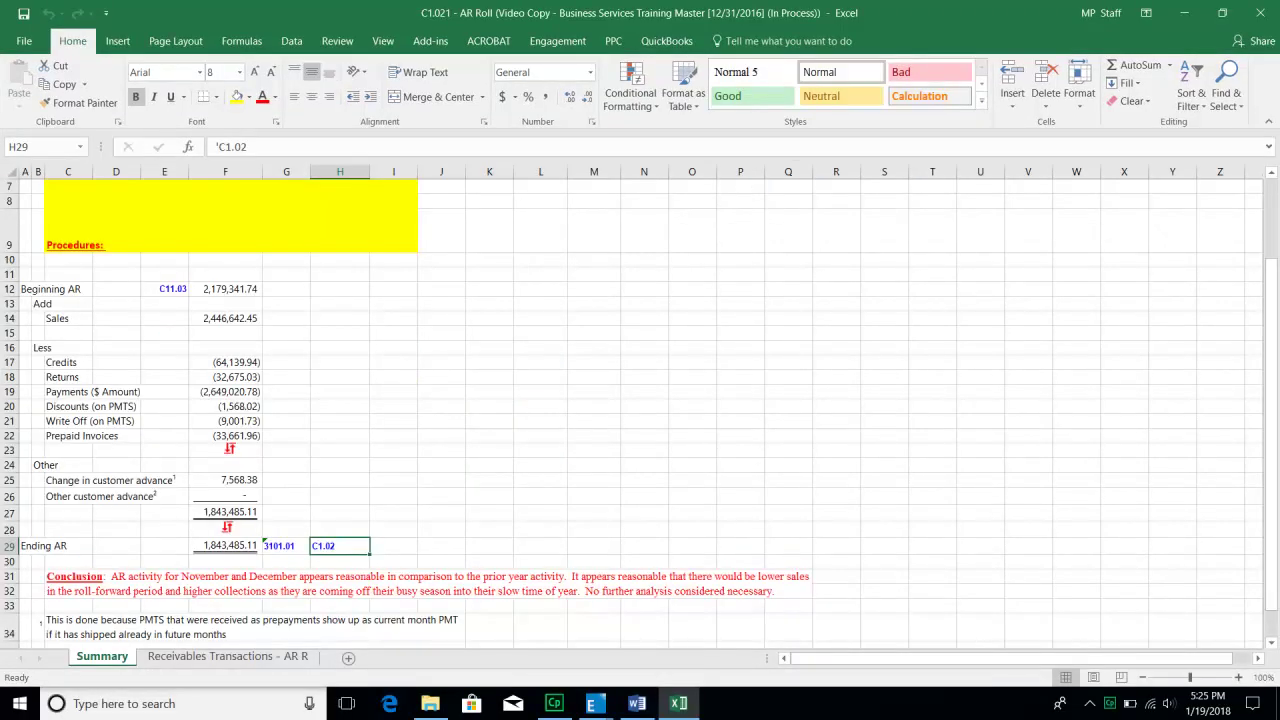
Start a TB link in cell I23 of the AR Roll, using trial balance TB - NFP and type Account Grouping.
right_click(392, 450)
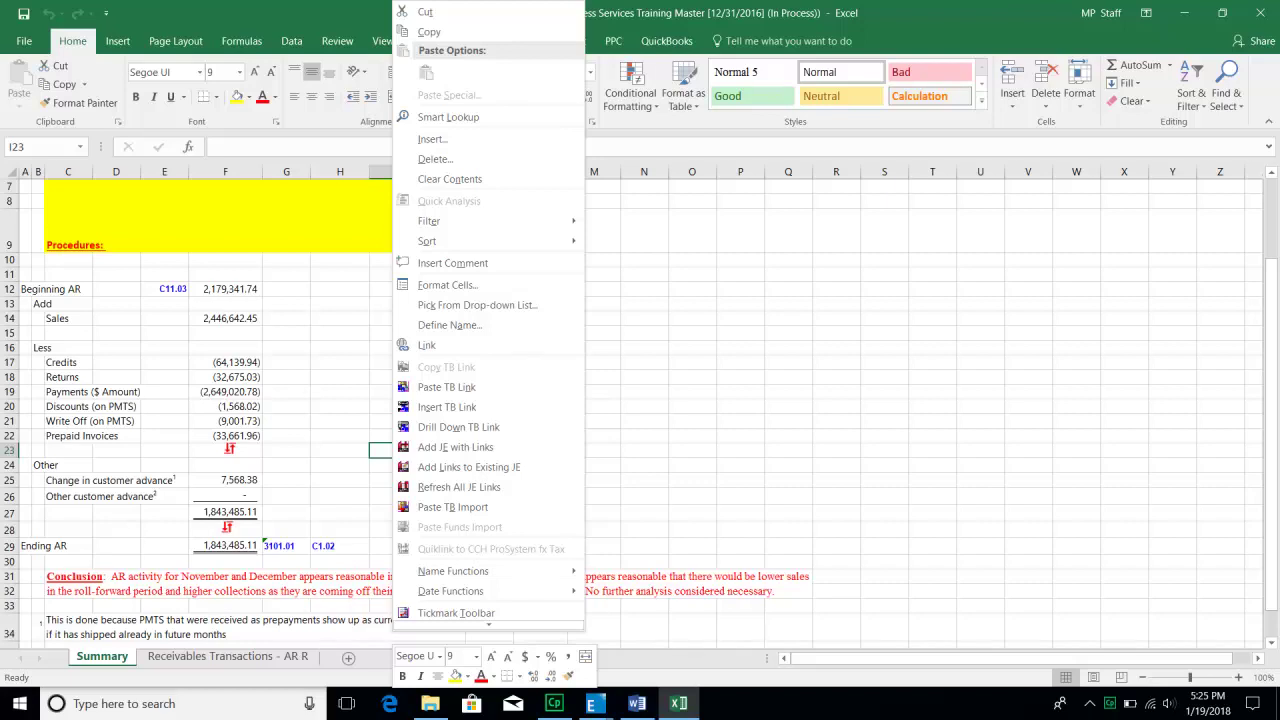
left_click(447, 407)
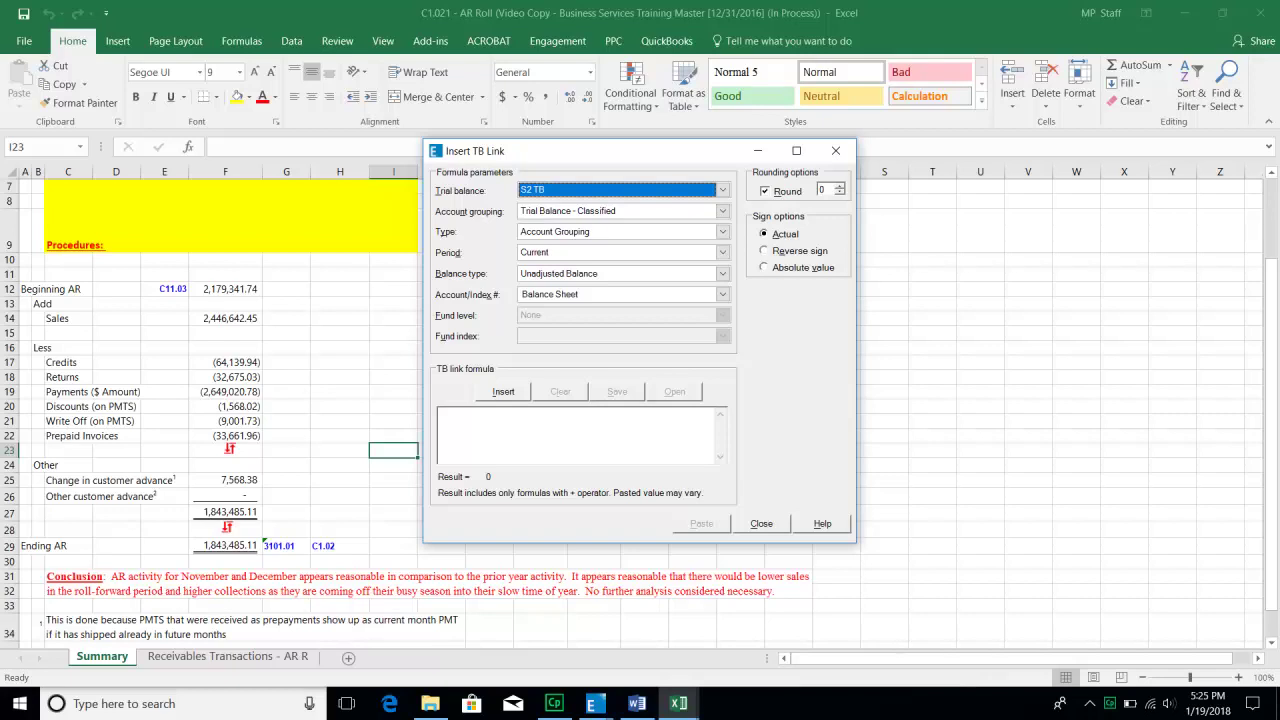
left_click(722, 190)
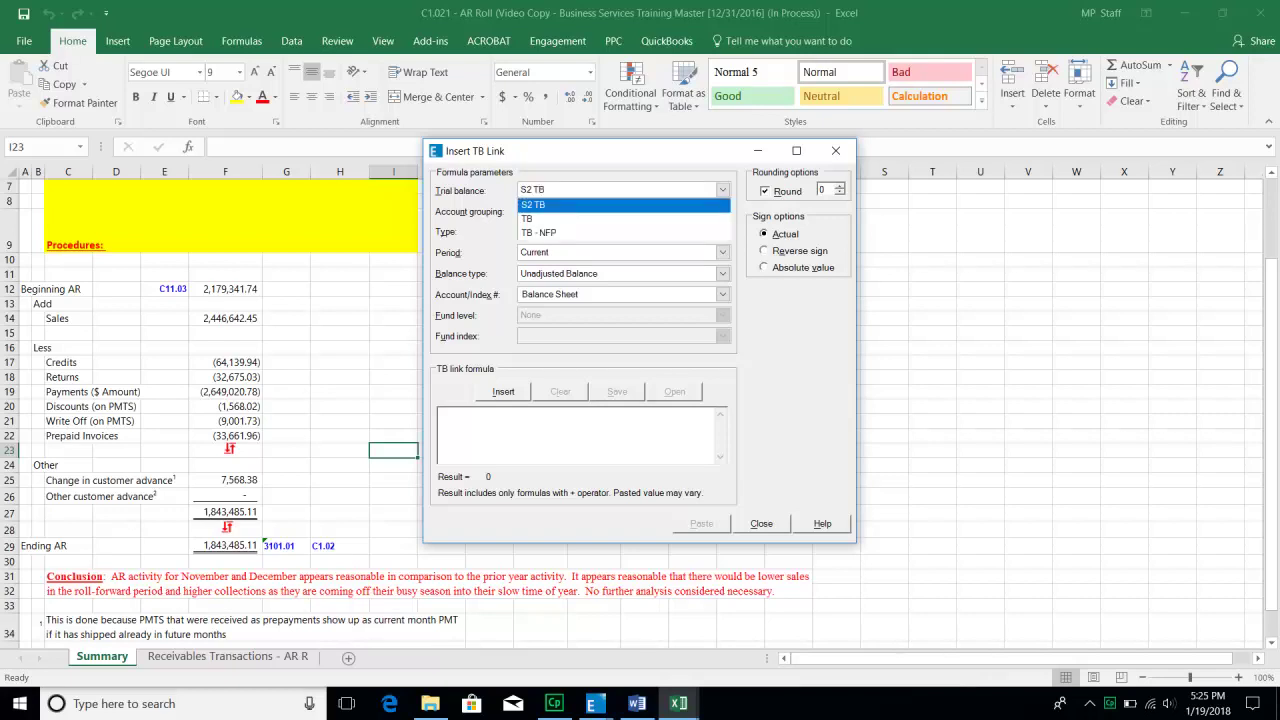
key("Down")
key("Down")
key("Return")
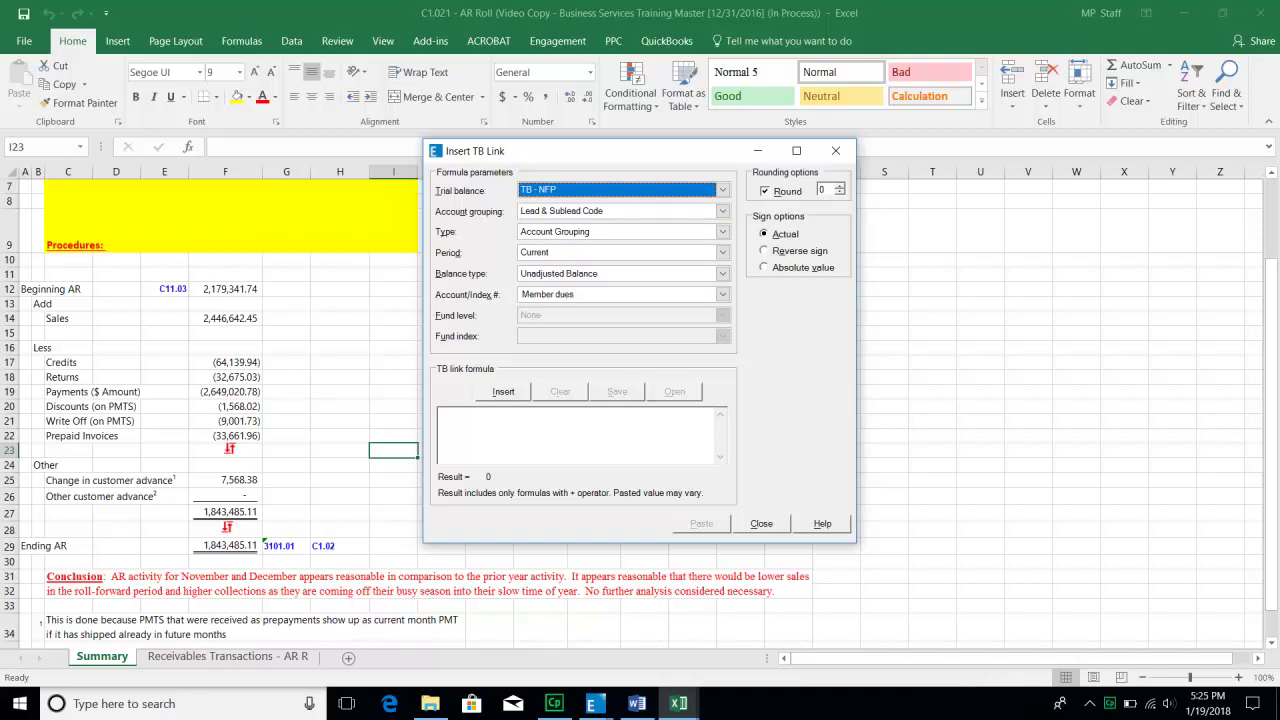
key("Tab")
key("Tab")
key("alt+Down")
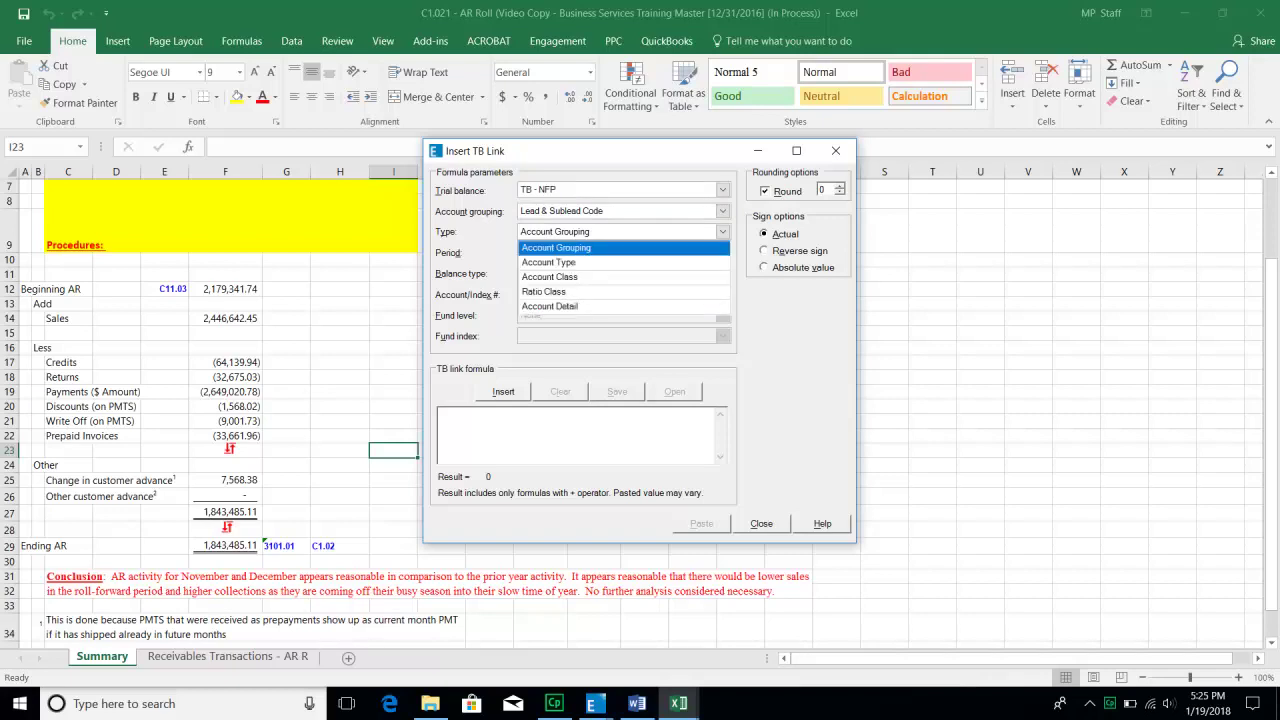
key("Return")
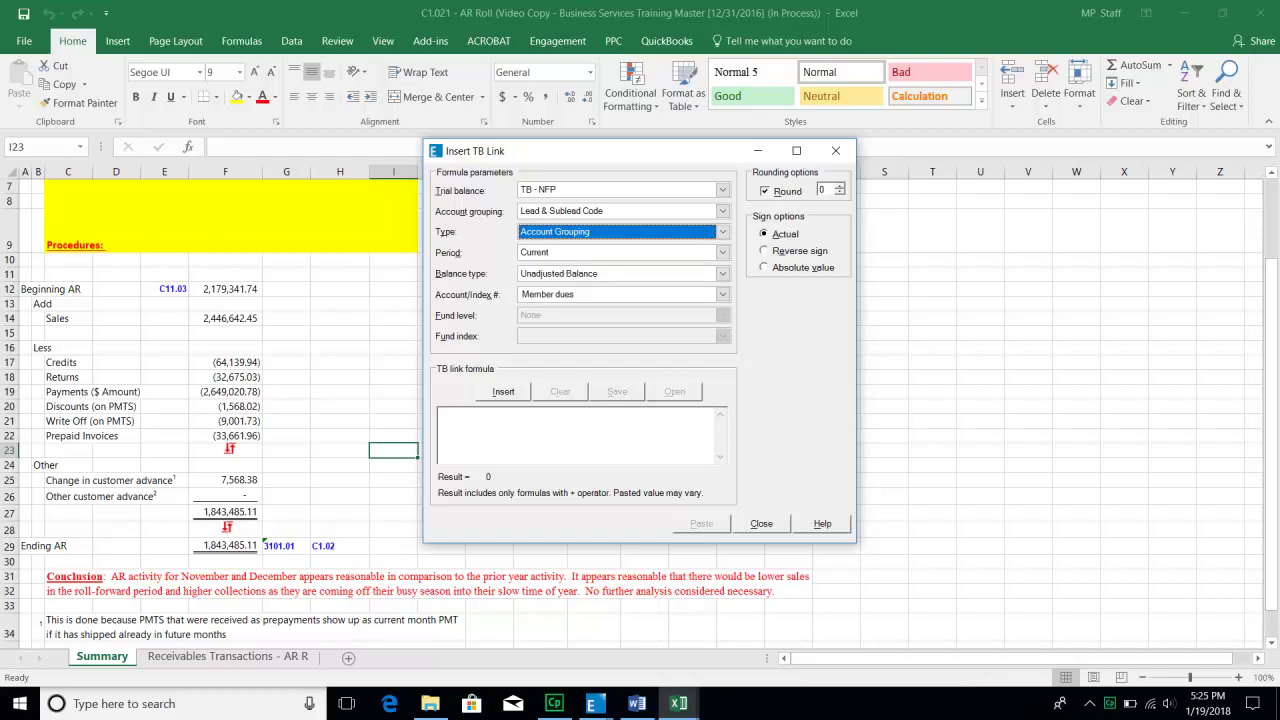
Try the Account Type and Account Class link types, checking the accounts offered for Account Type.
key("alt+Down")
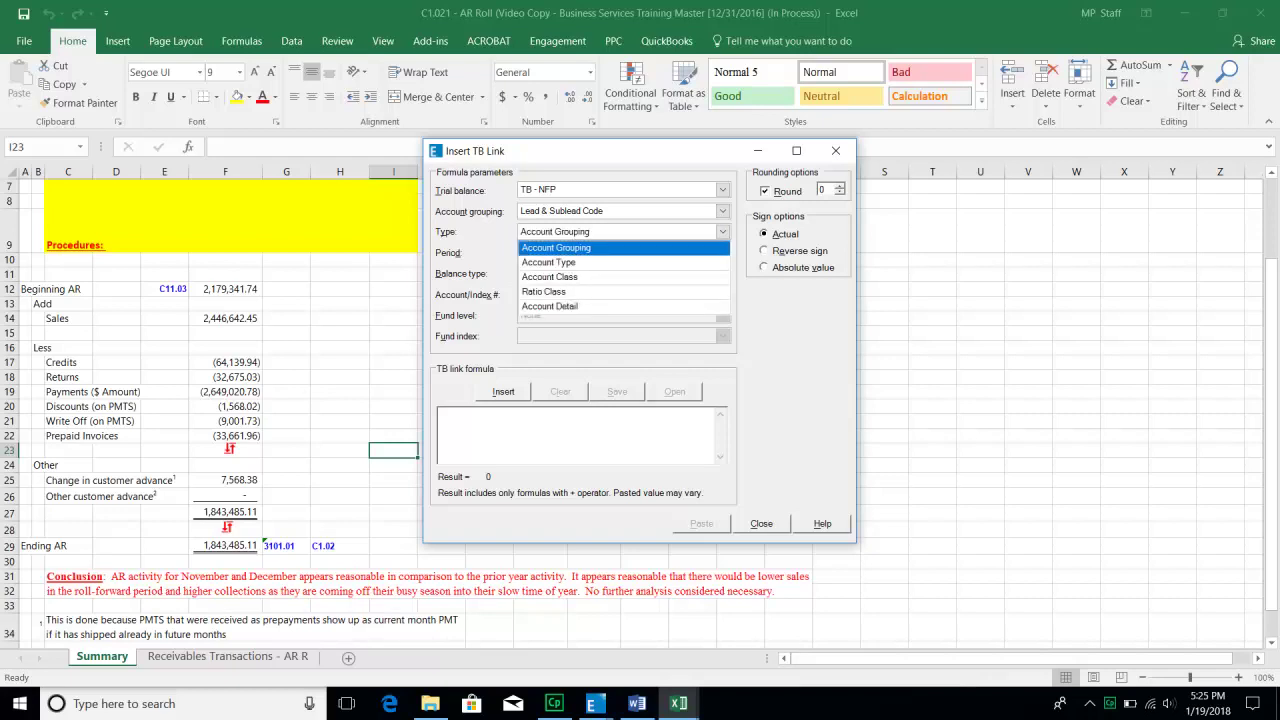
key("Down")
key("Return")
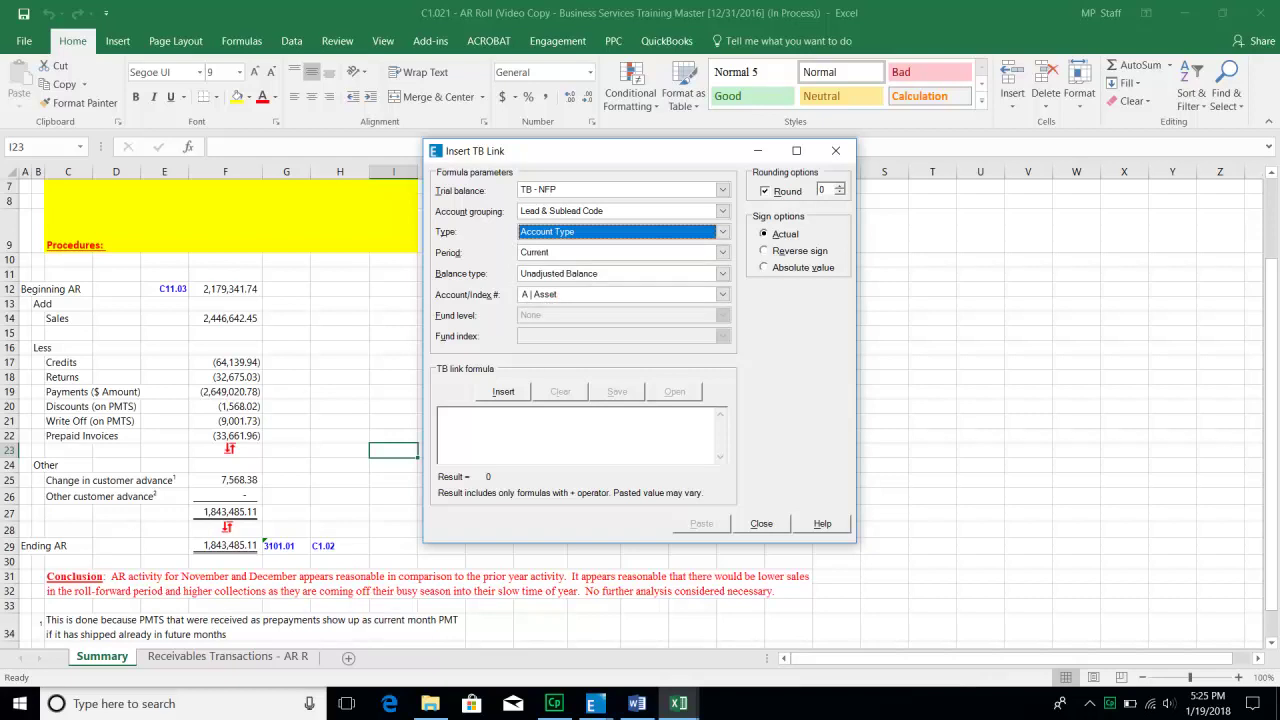
left_click(723, 294)
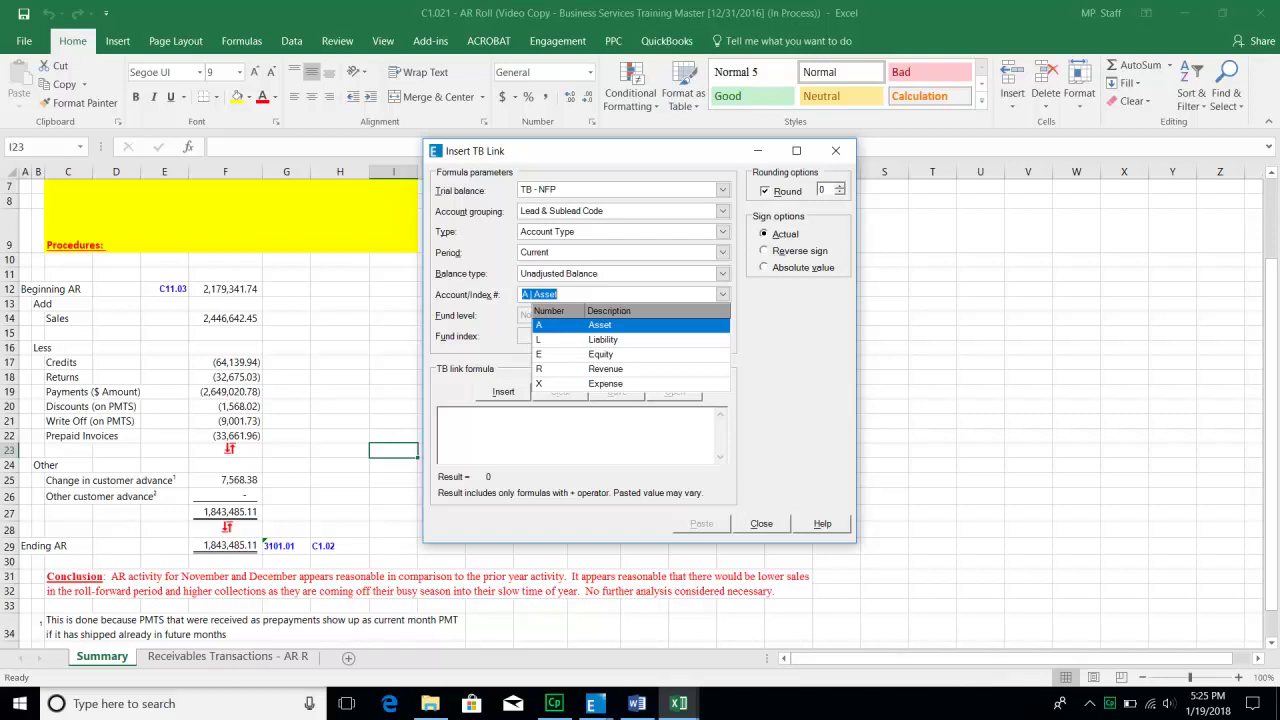
left_click(723, 232)
left_click(723, 232)
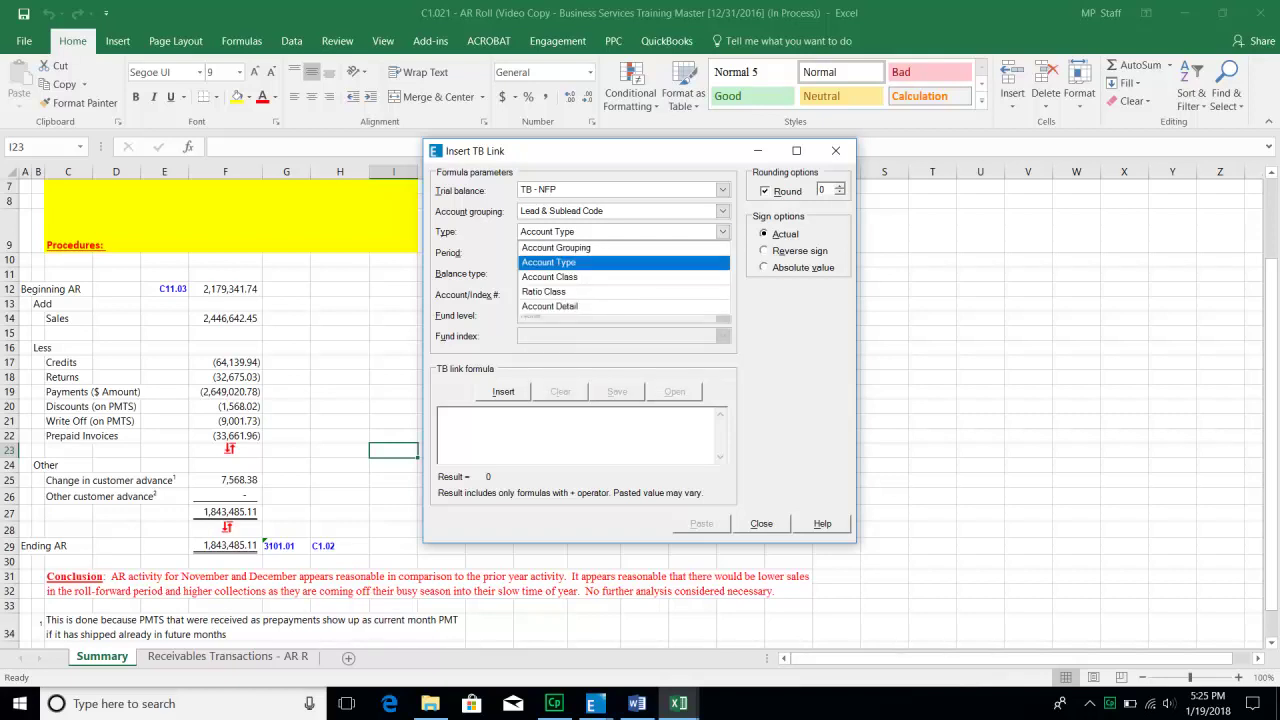
left_click(550, 277)
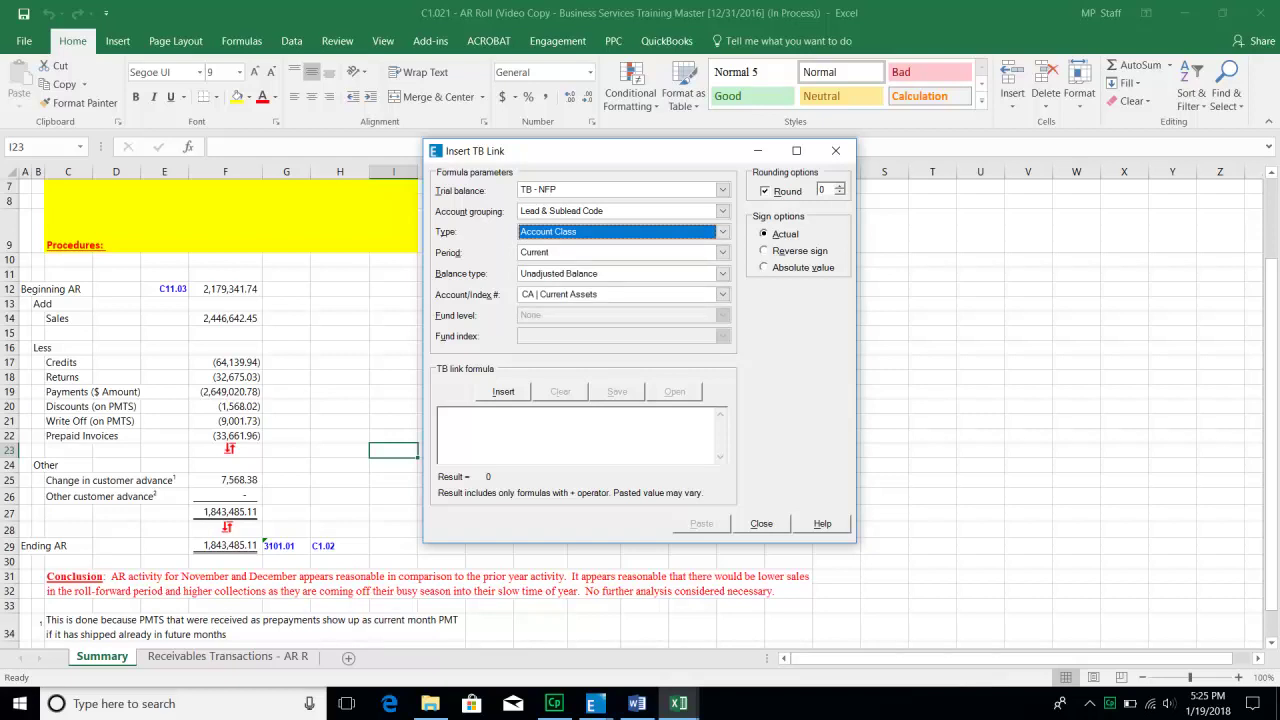
Try the Account Detail link type with account 1004 Petty Cash - SC.
left_click(723, 232)
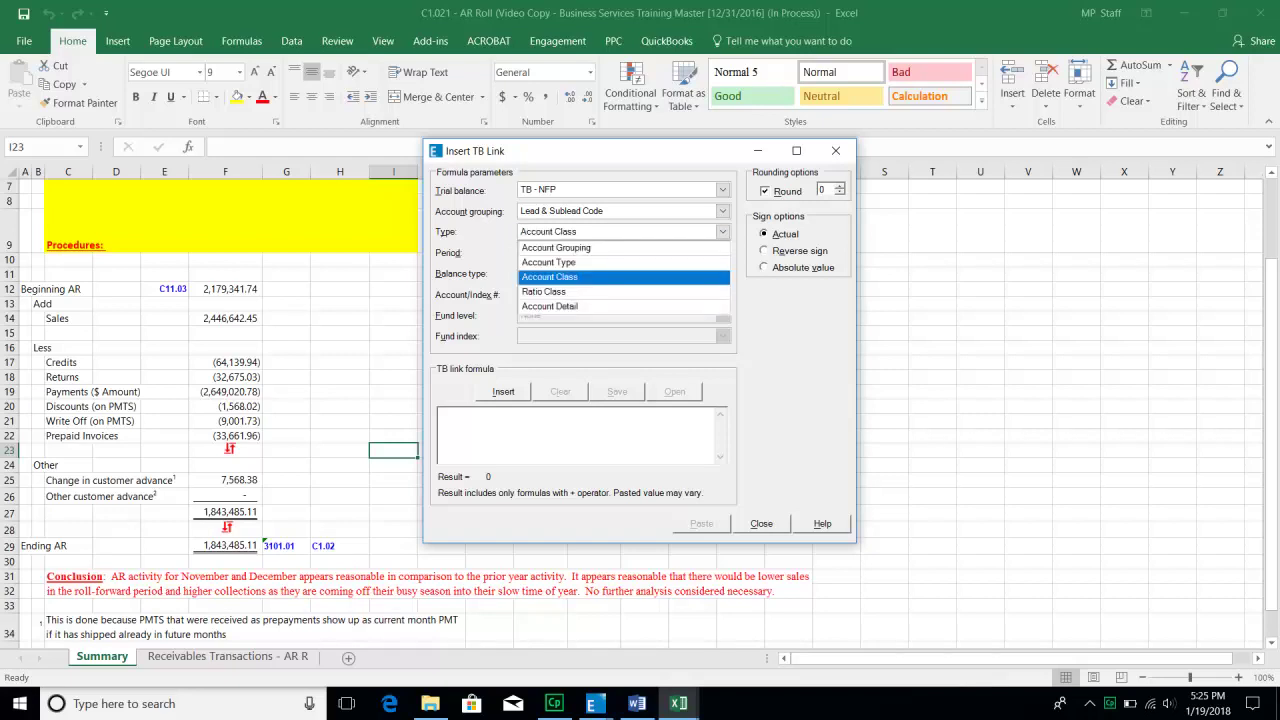
key("Down")
key("Down")
key("Return")
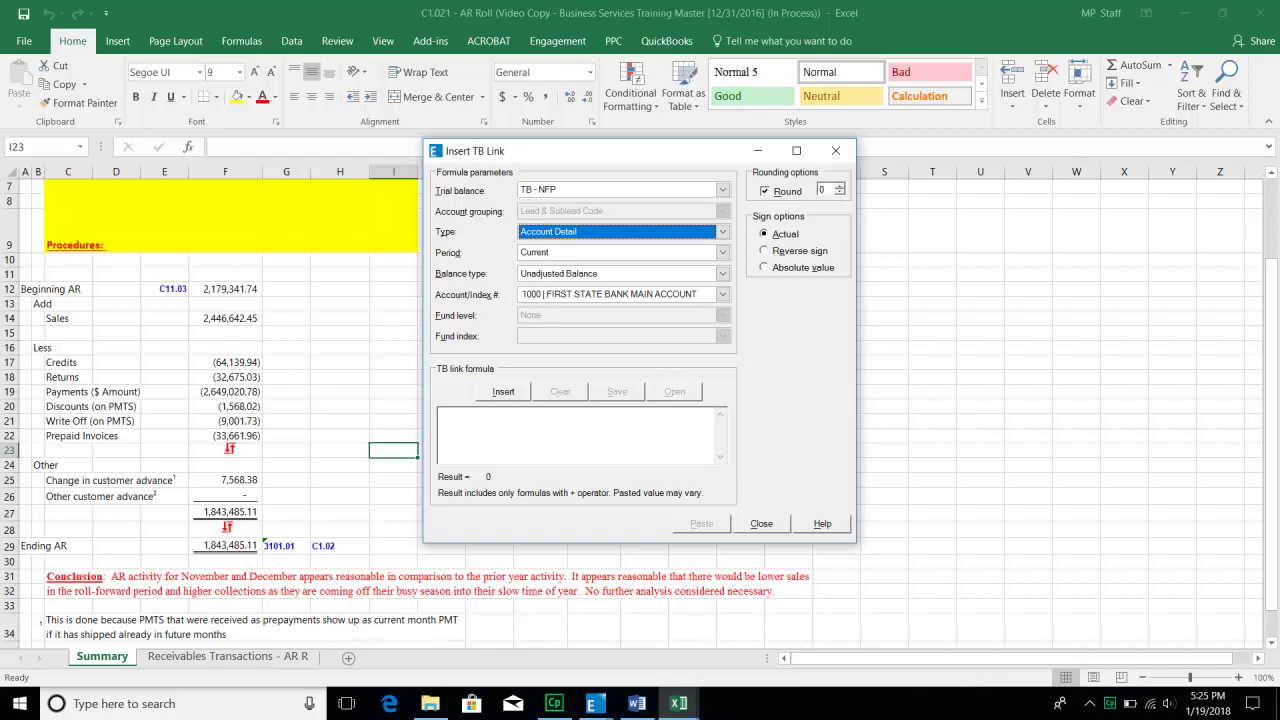
left_click(723, 295)
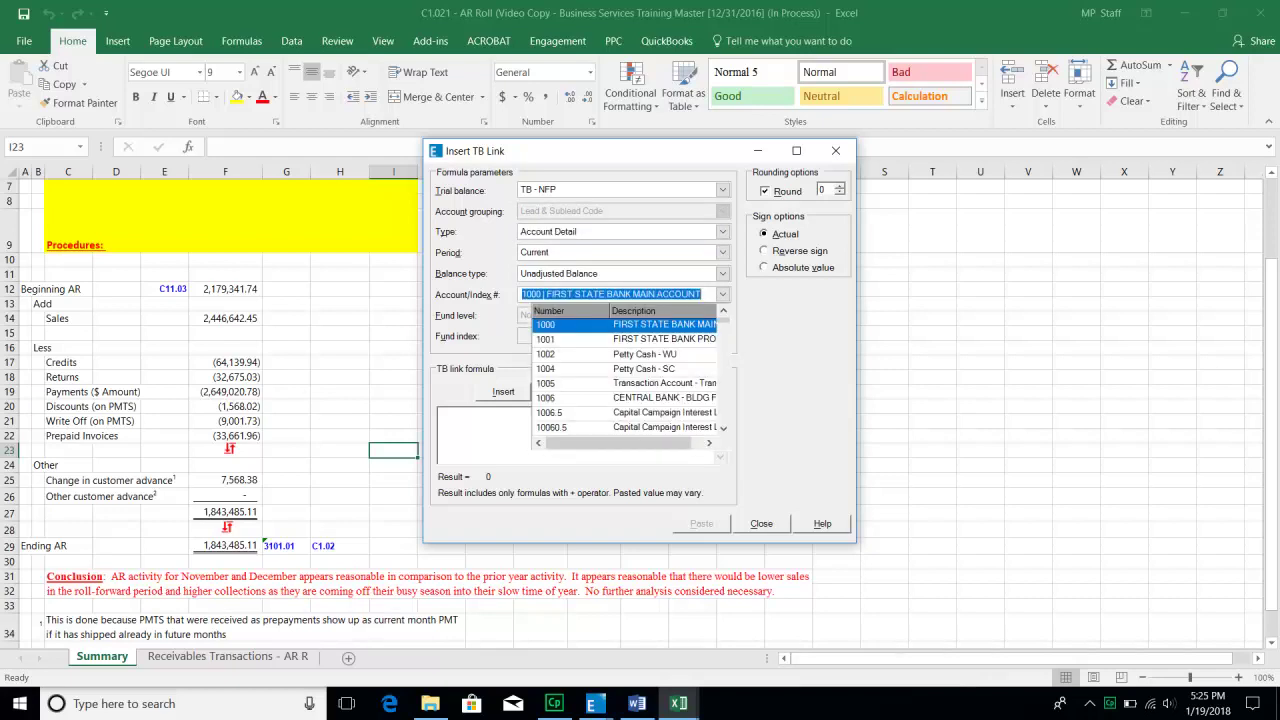
key("Down")
key("Down")
key("Down")
key("Return")
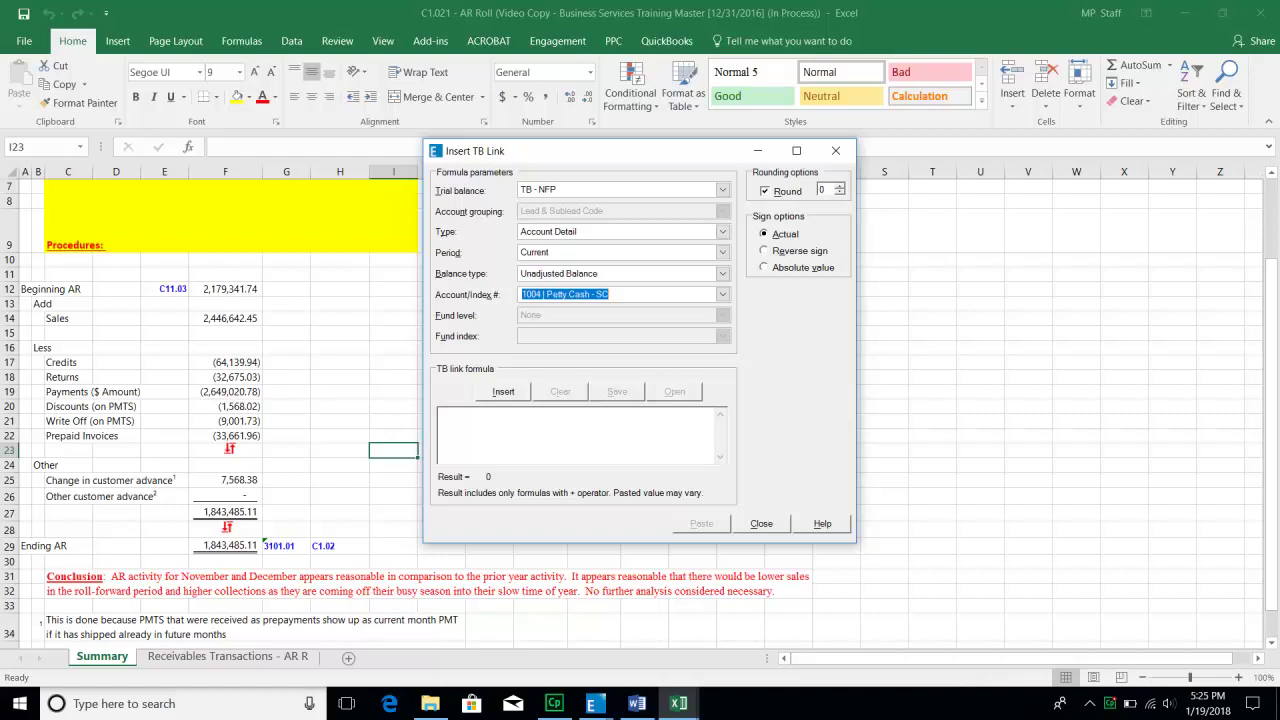
Return the TB link type to Account Grouping.
left_click(723, 232)
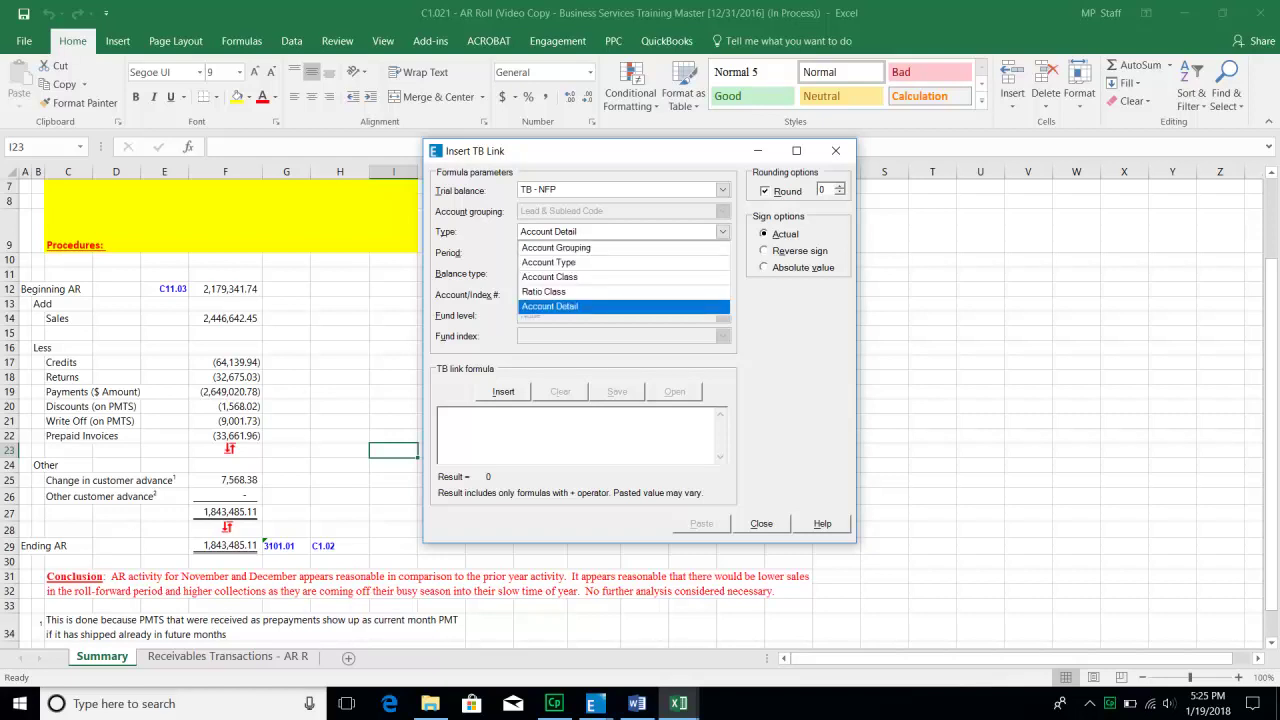
key("Up")
key("Up")
key("Up")
key("Up")
key("Return")
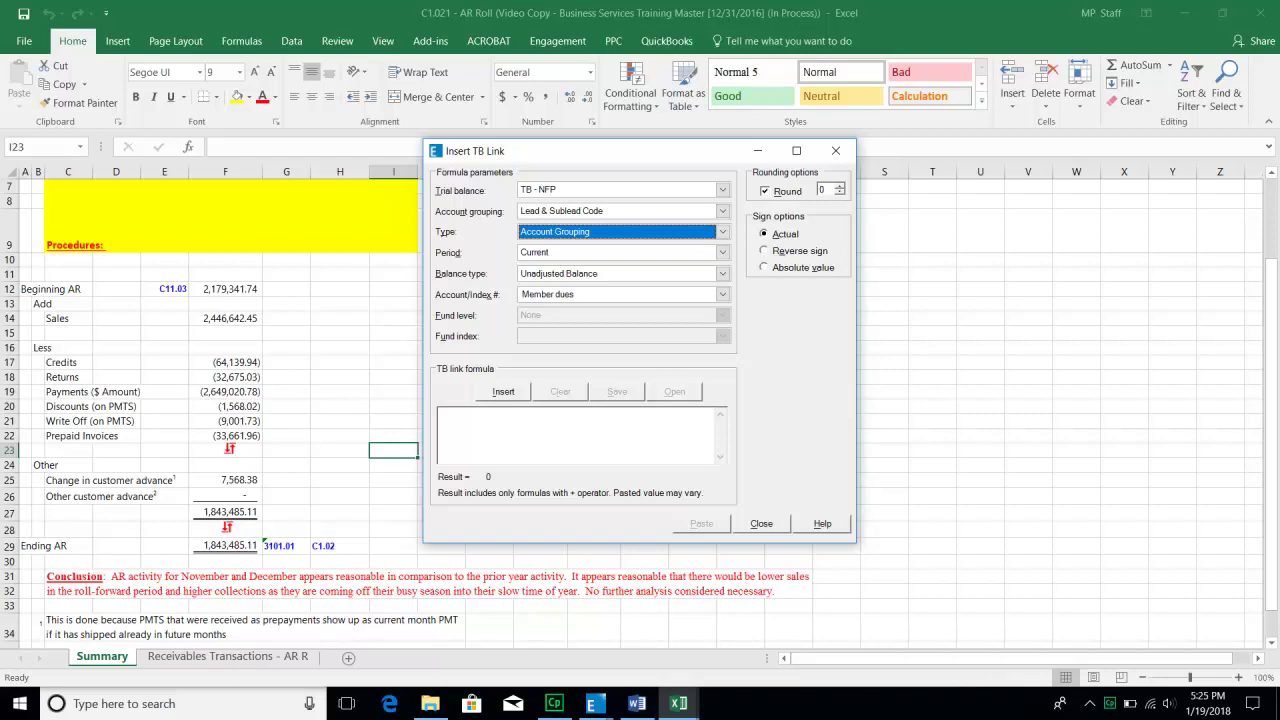
Set the TB link's balance type to Final Balance.
key("Tab")
key("Tab")
key("alt+Down")
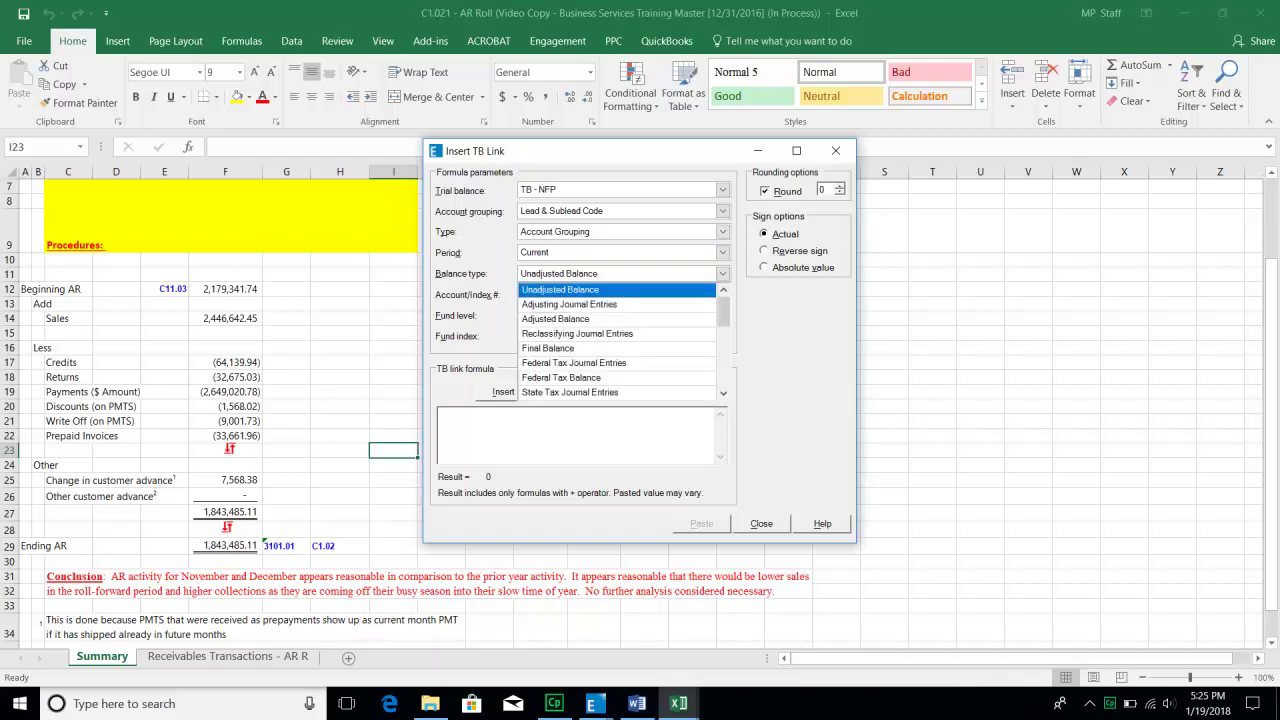
key("Down")
key("Down")
key("Down")
key("Down")
key("Return")
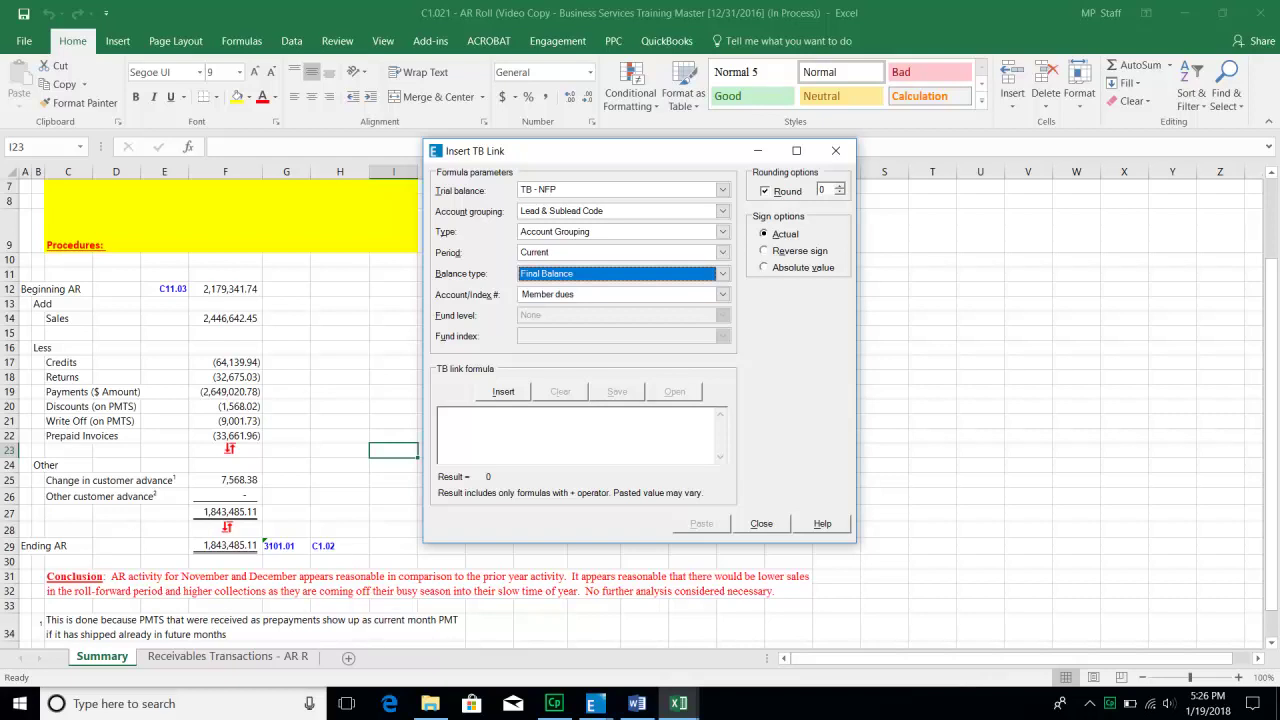
Choose the AR account grouping (group C, subgroup C.01), insert its TB link formula and paste it into cell I23.
left_click(722, 294)
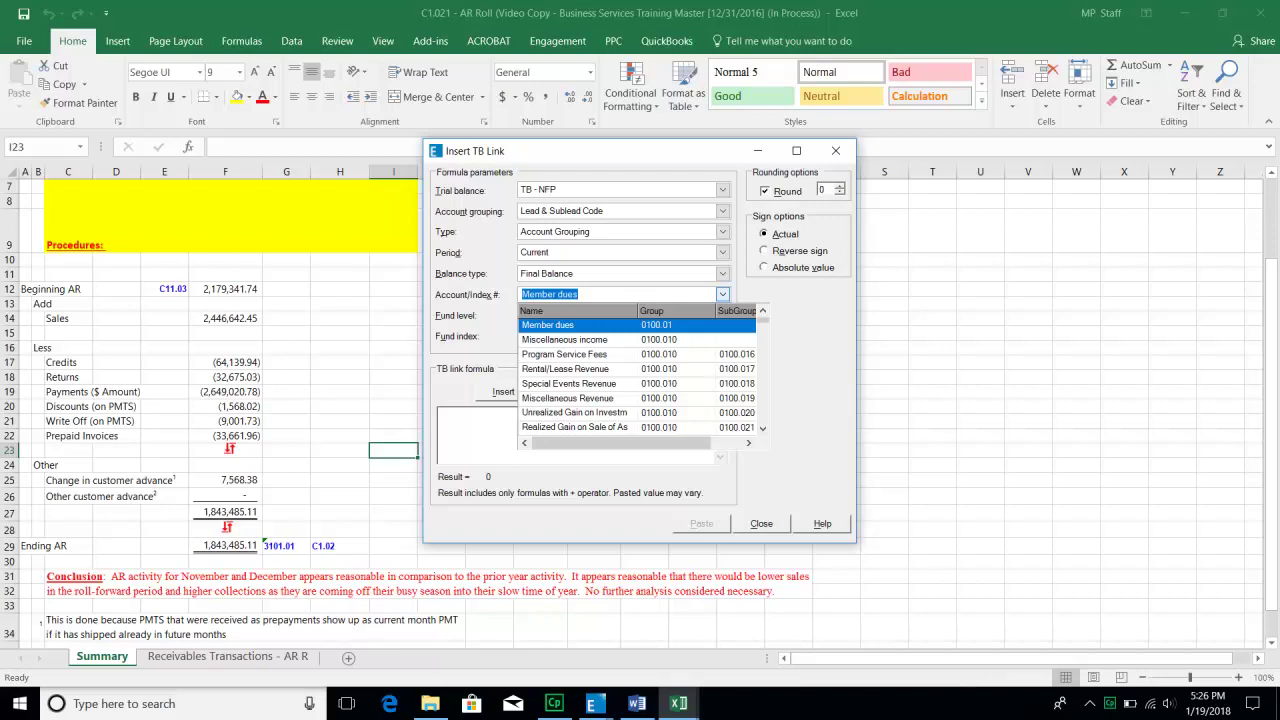
left_click_drag(763, 320, 763, 379)
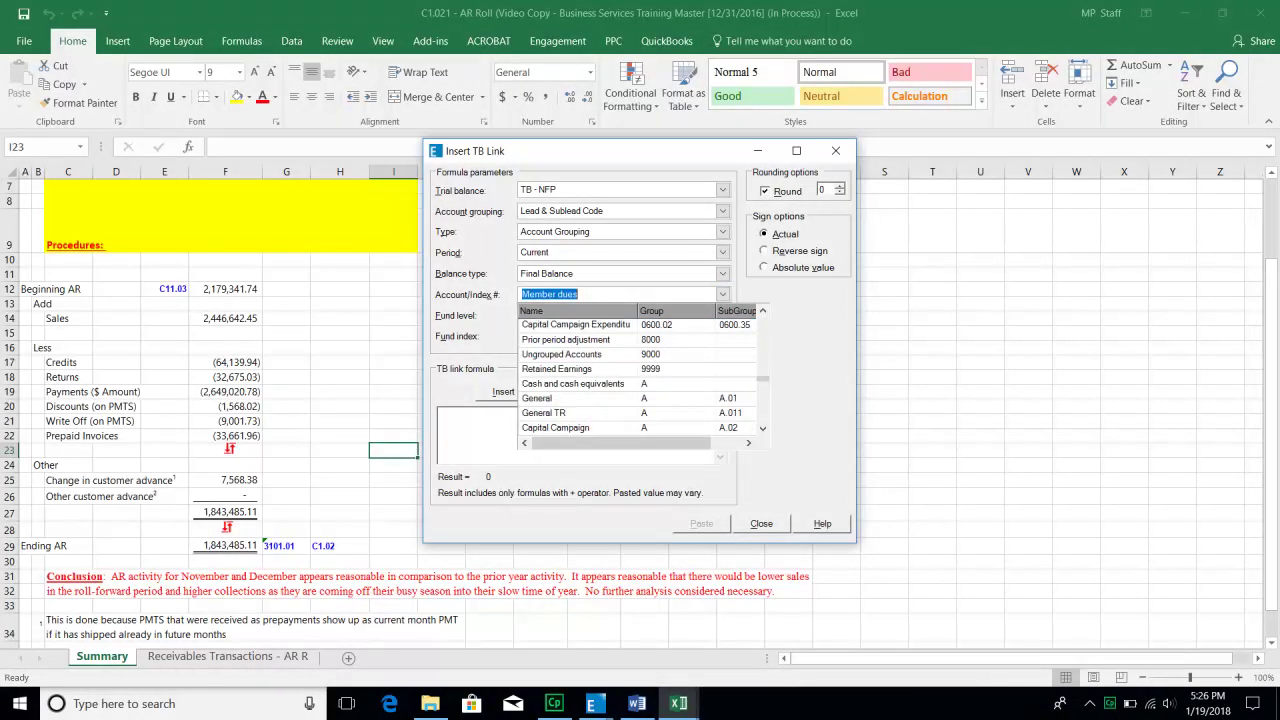
left_click(763, 428)
left_click(763, 428)
left_click(763, 428)
left_click(763, 428)
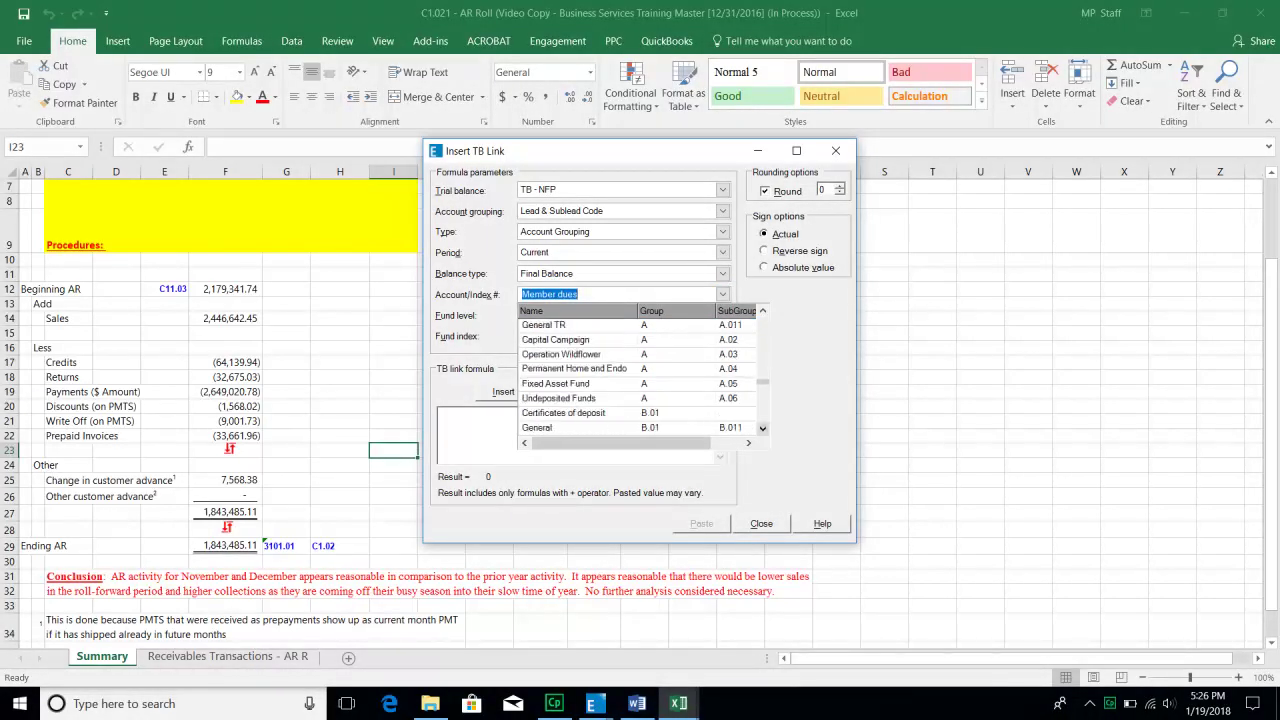
left_click(763, 428)
left_click(763, 428)
left_click(763, 428)
left_click(763, 428)
scroll(640, 376, "down", 3)
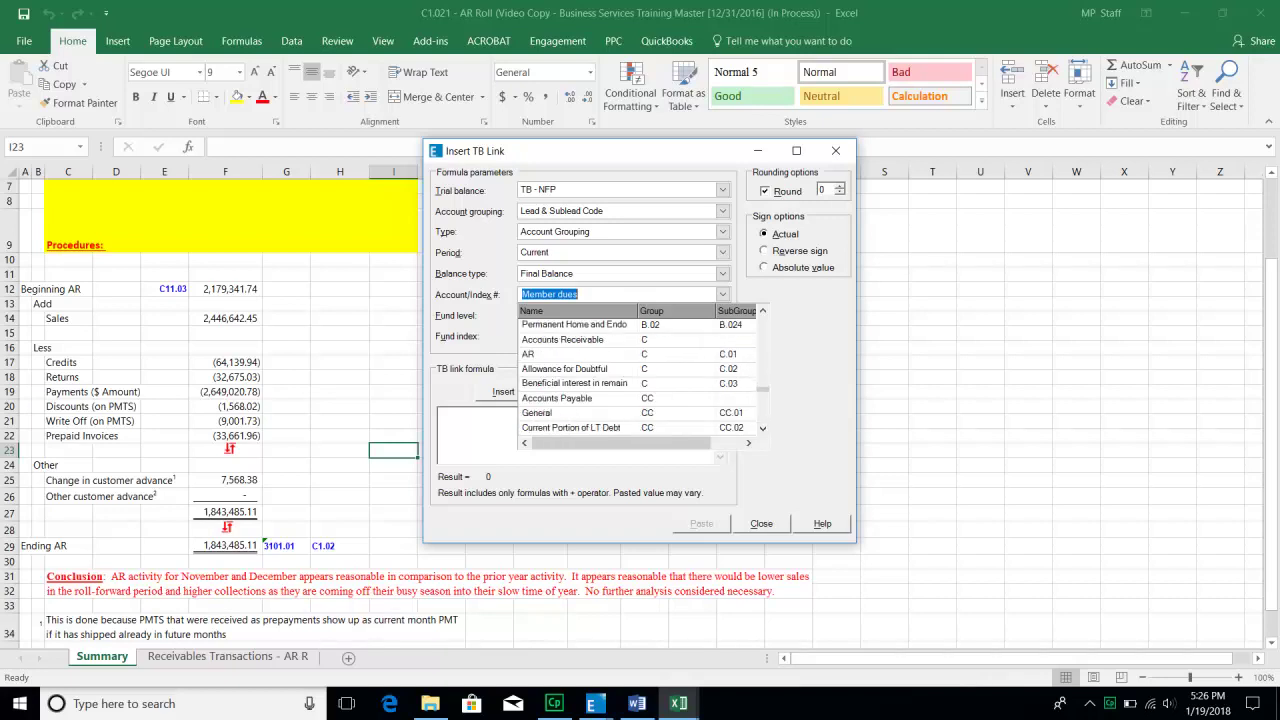
left_click(540, 354)
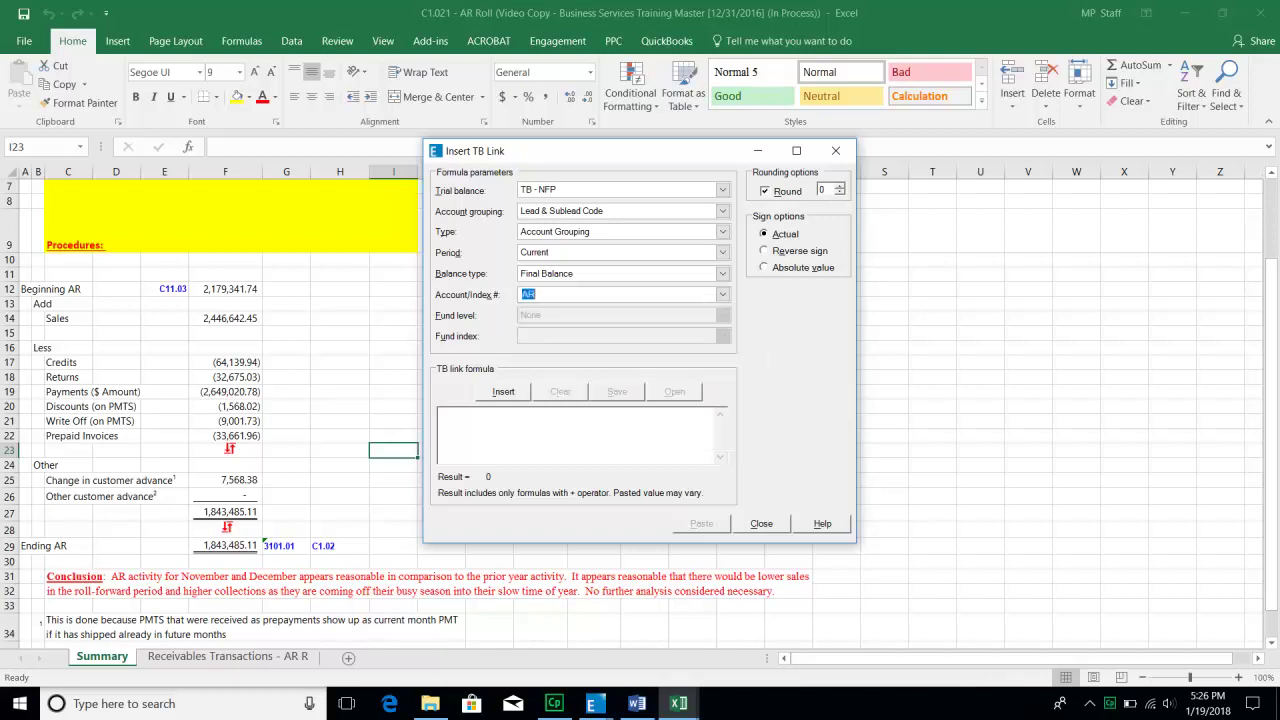
left_click(503, 392)
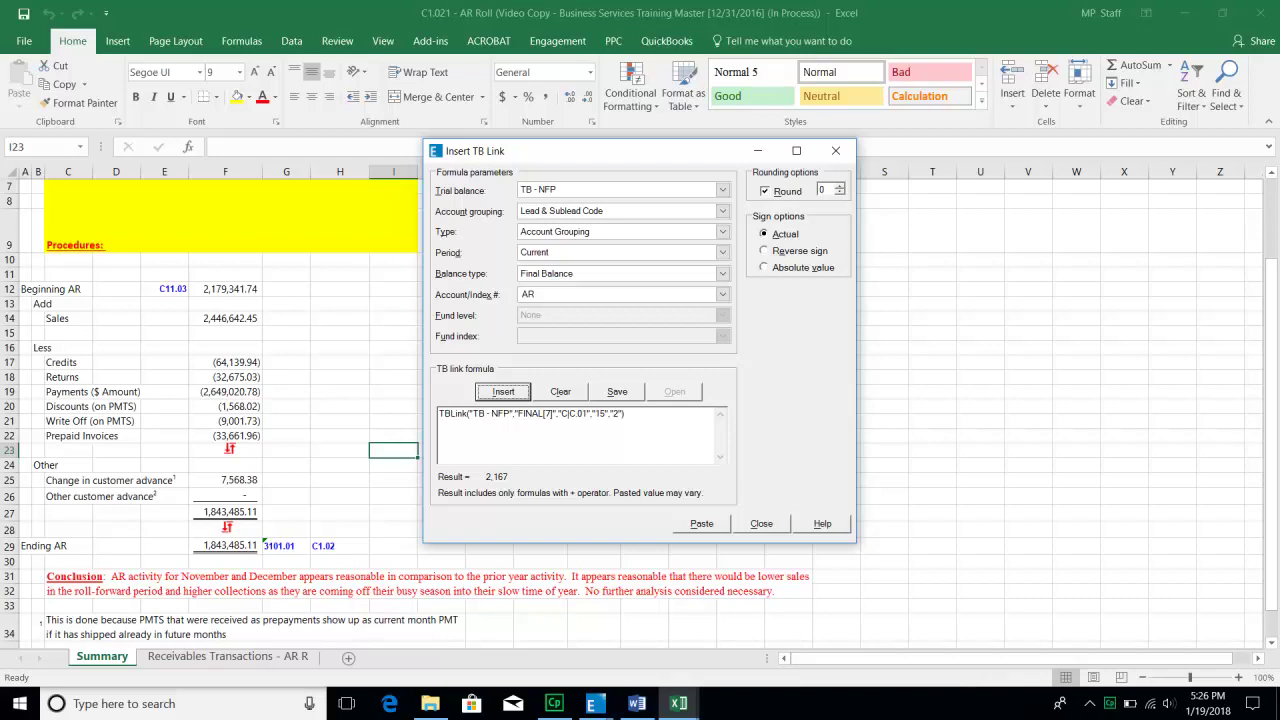
left_click(701, 523)
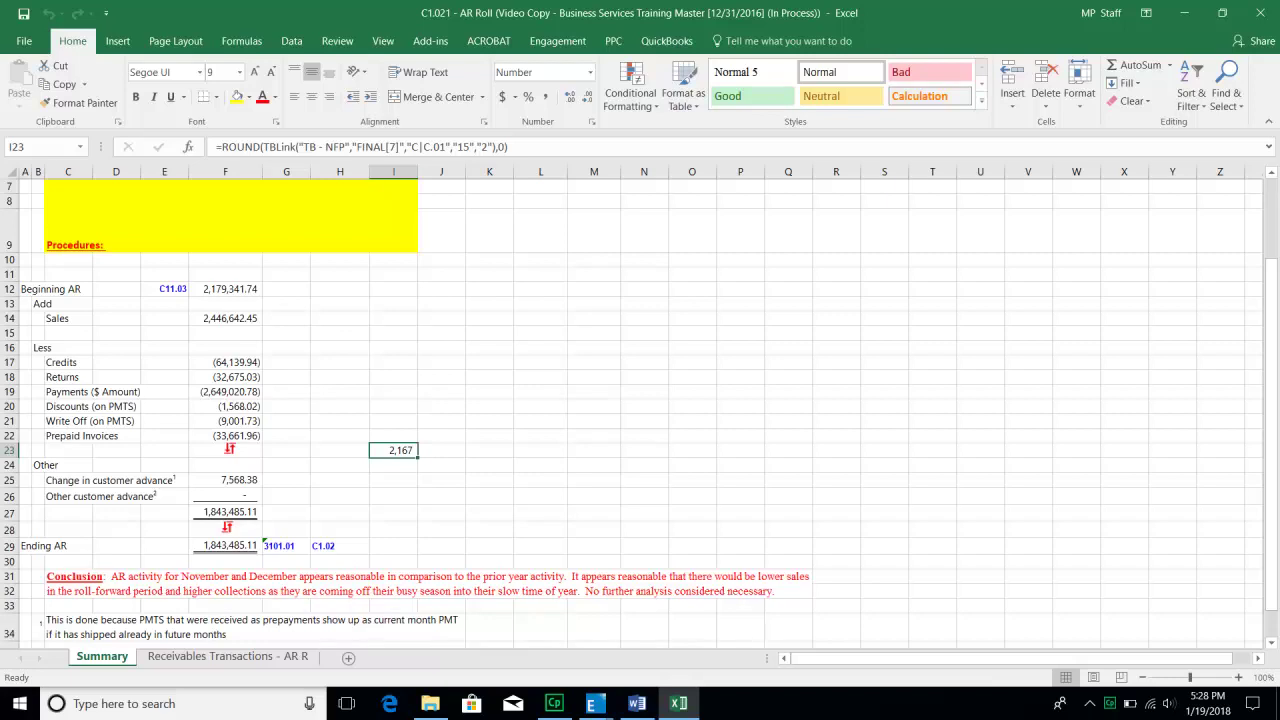
Fill the TB link cell I23 with the light gray White, Background 1, Darker 15%.
right_click(393, 450)
key("Escape")
left_click(249, 97)
key("Down")
key("Down")
key("Down")
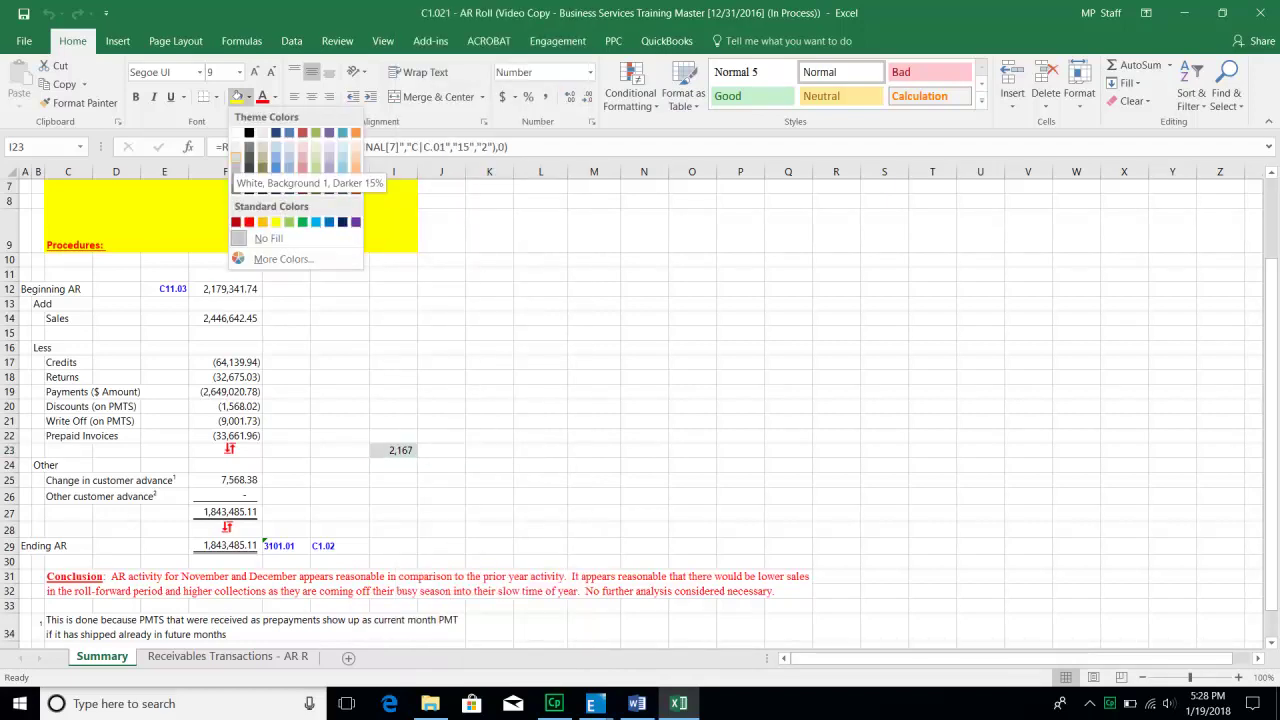
key("Return")
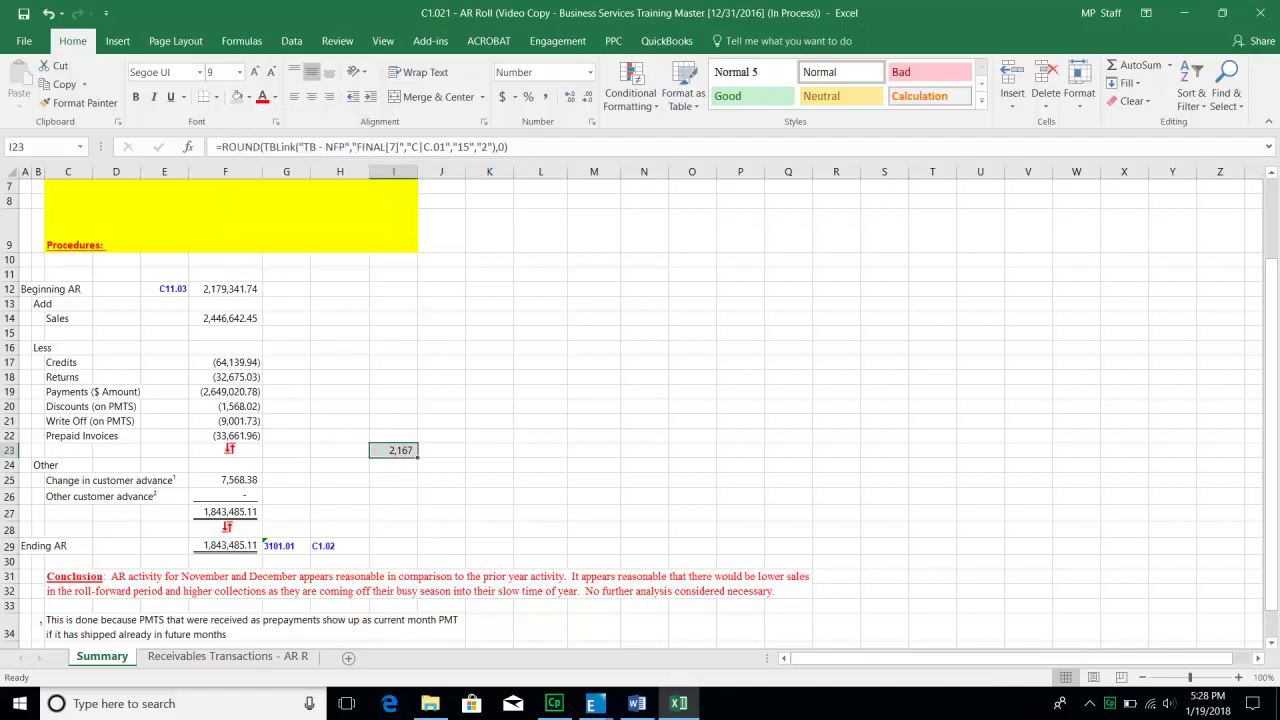
Drill down into the TB link in cell I23 and fit the columns to examine each account's final amount.
right_click(437, 450)
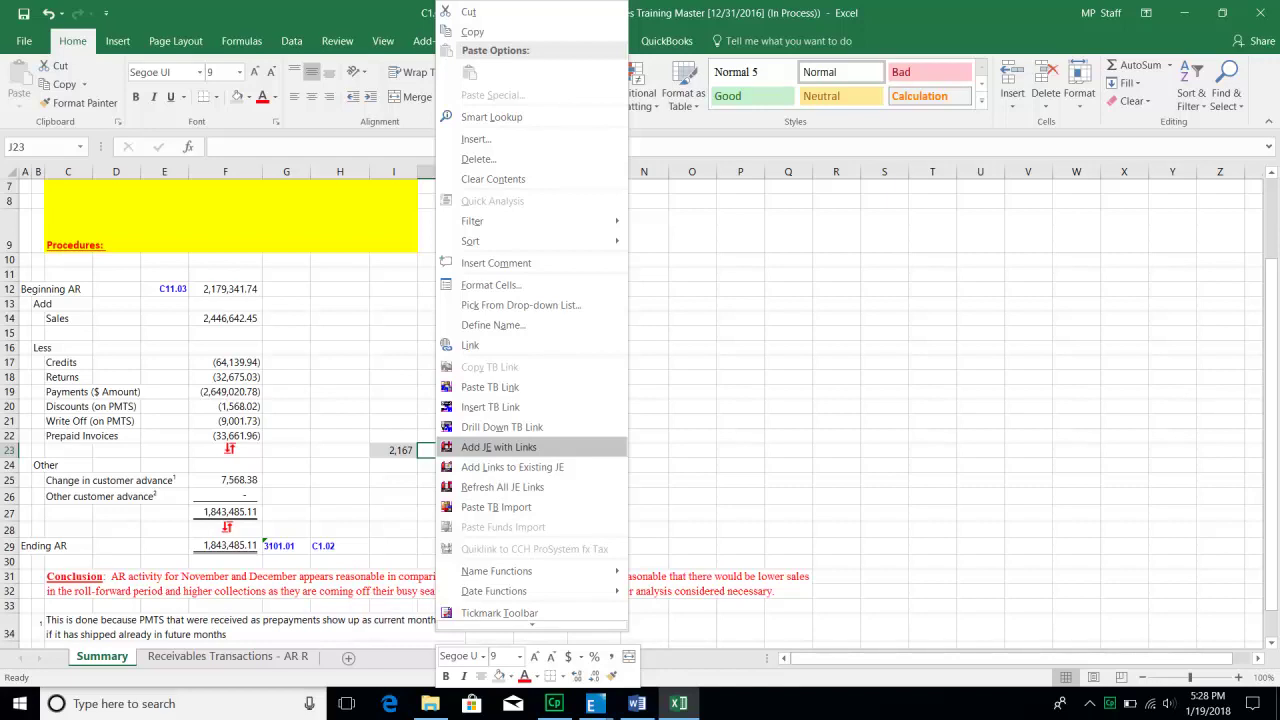
left_click(394, 450)
left_click(394, 450)
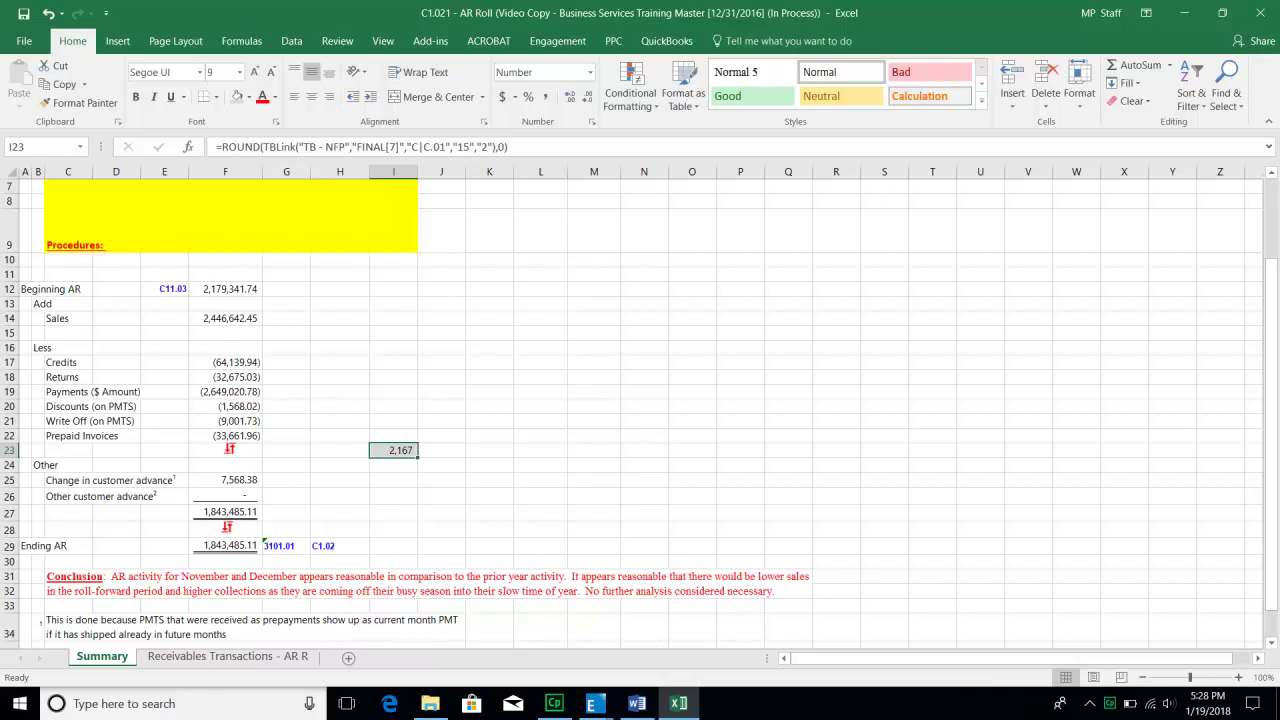
right_click(395, 450)
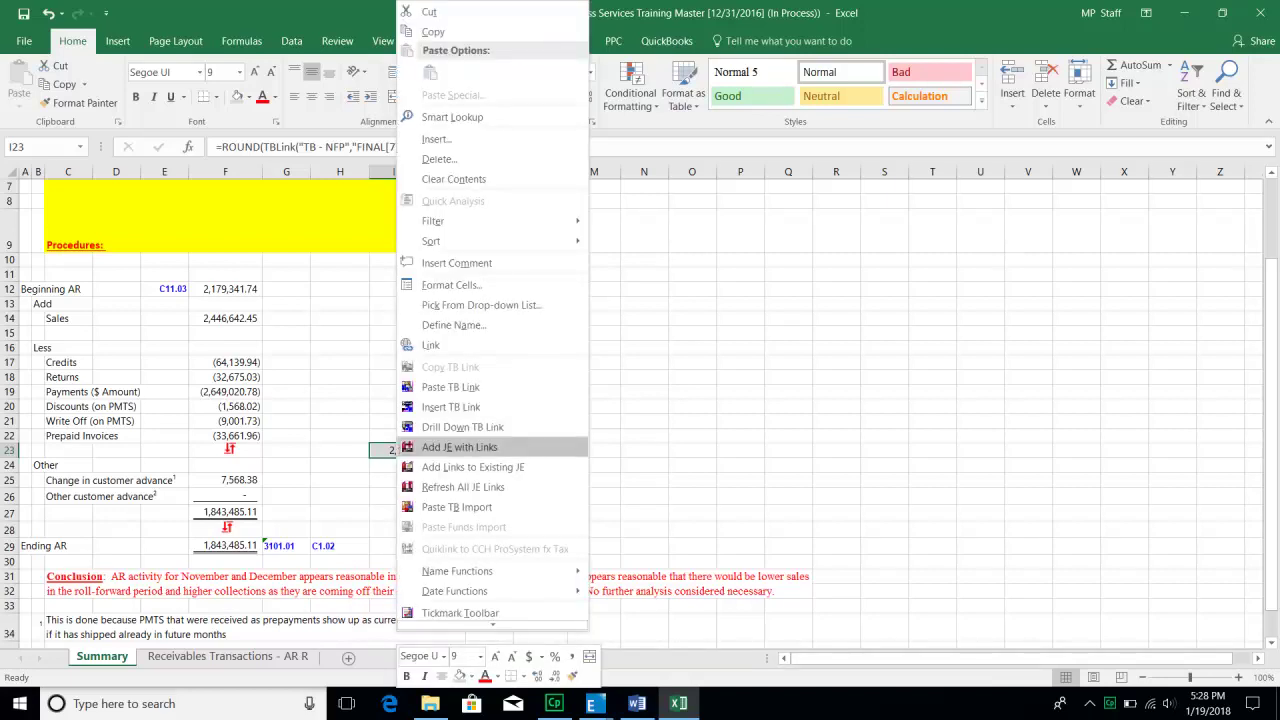
left_click(462, 427)
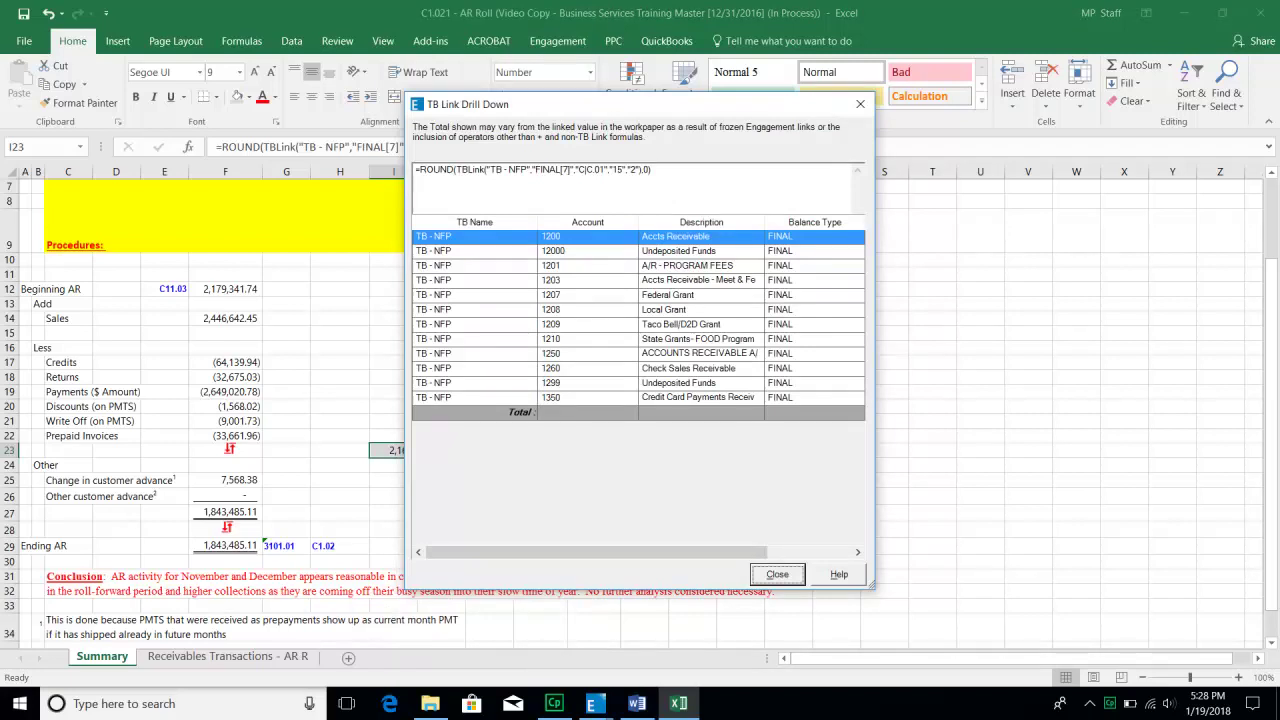
left_click(494, 224)
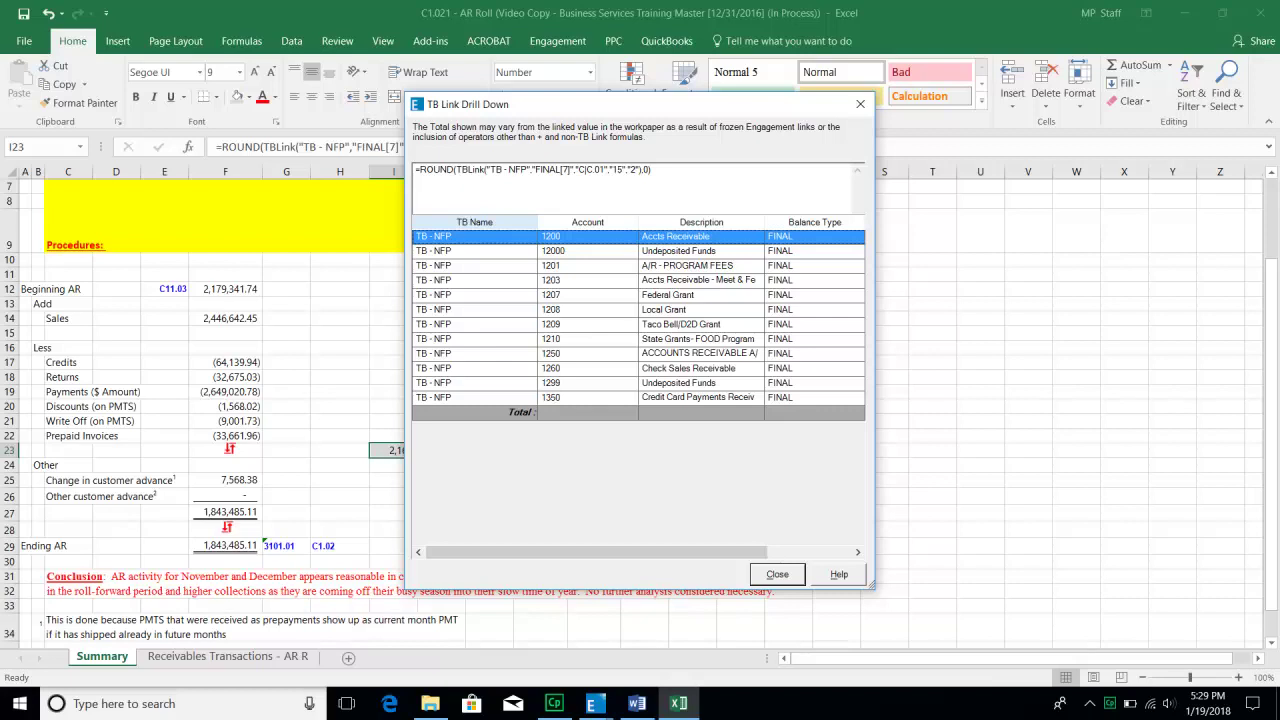
left_click_drag(538, 224, 482, 224)
left_click_drag(583, 226, 537, 228)
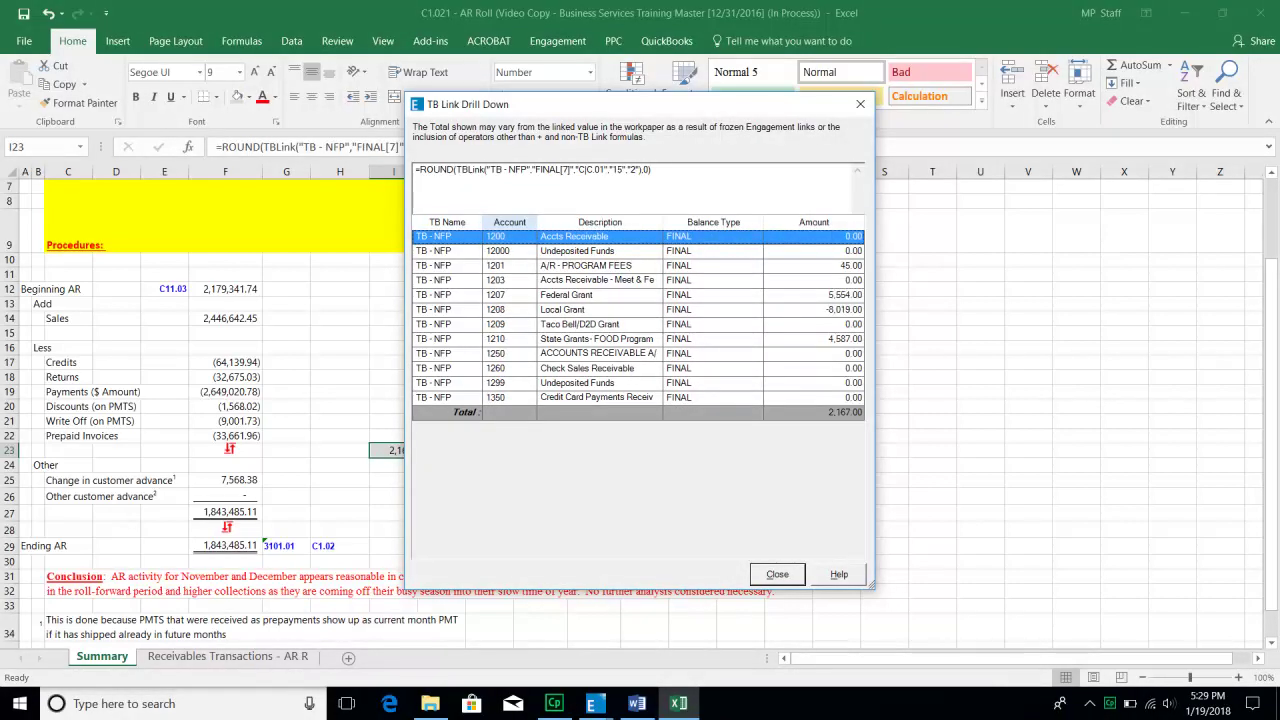
double_click(763, 222)
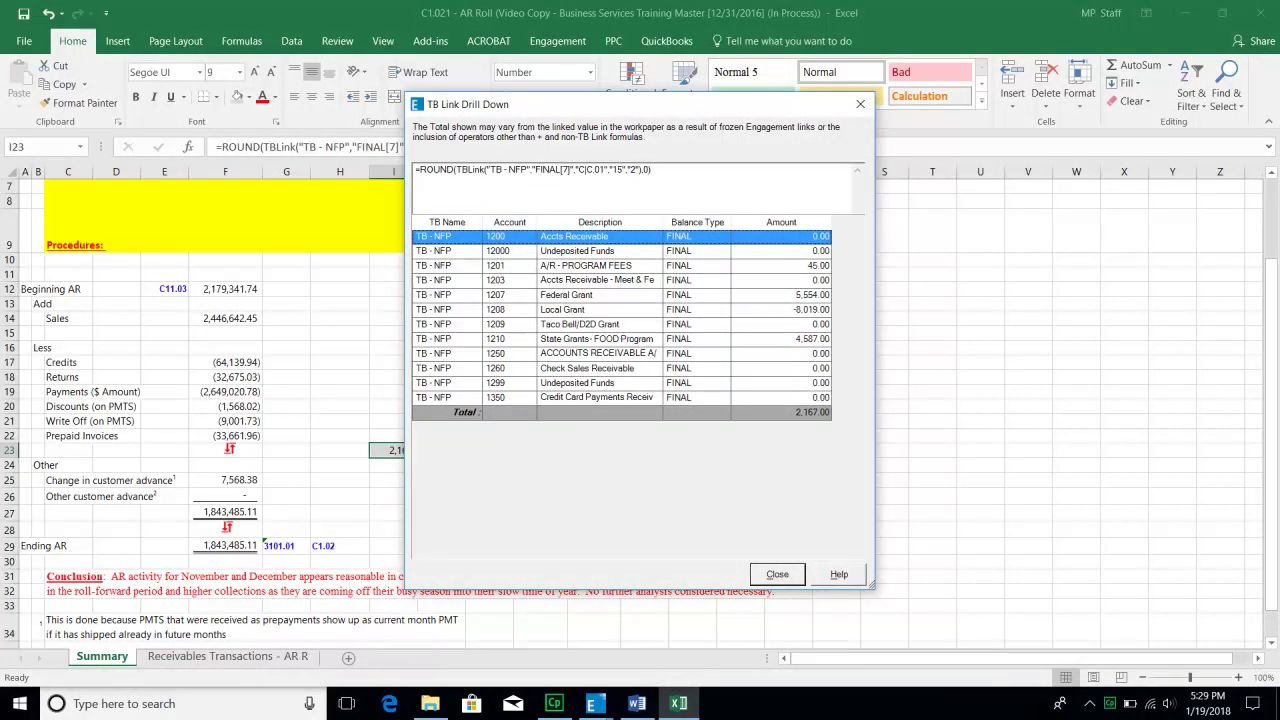
key("Escape")
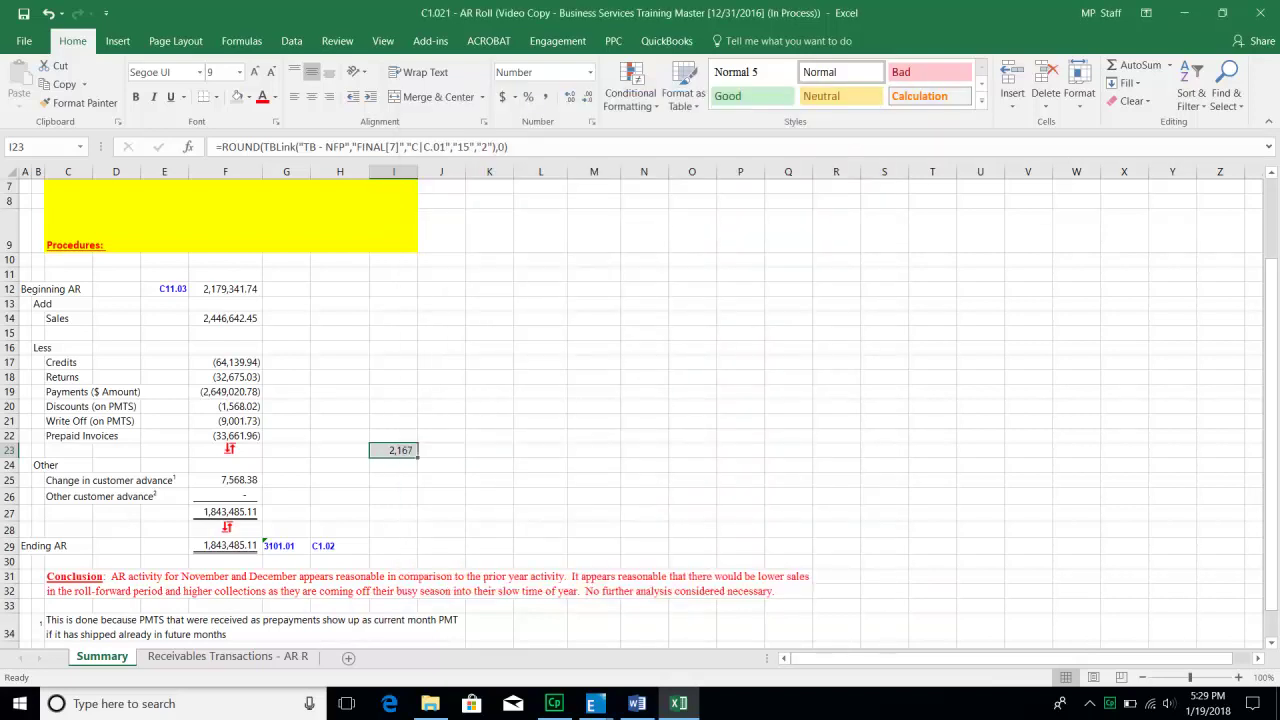
left_click(594, 421)
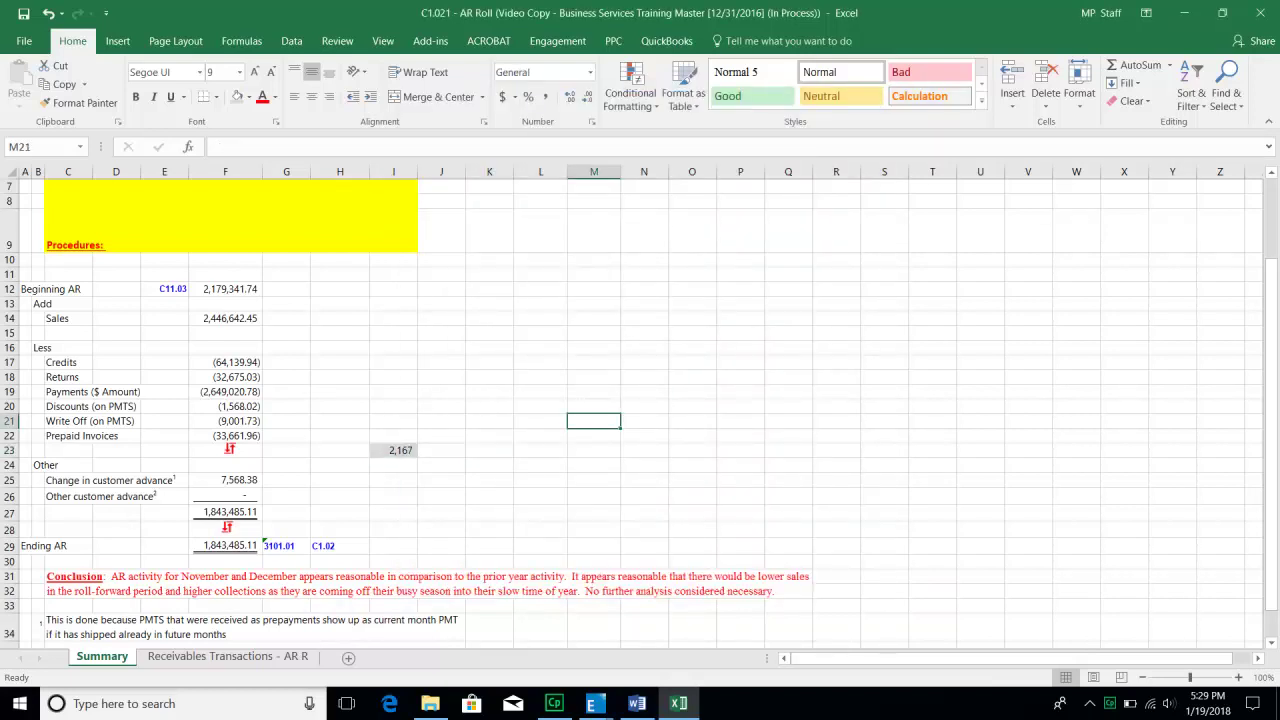
left_click(441, 451)
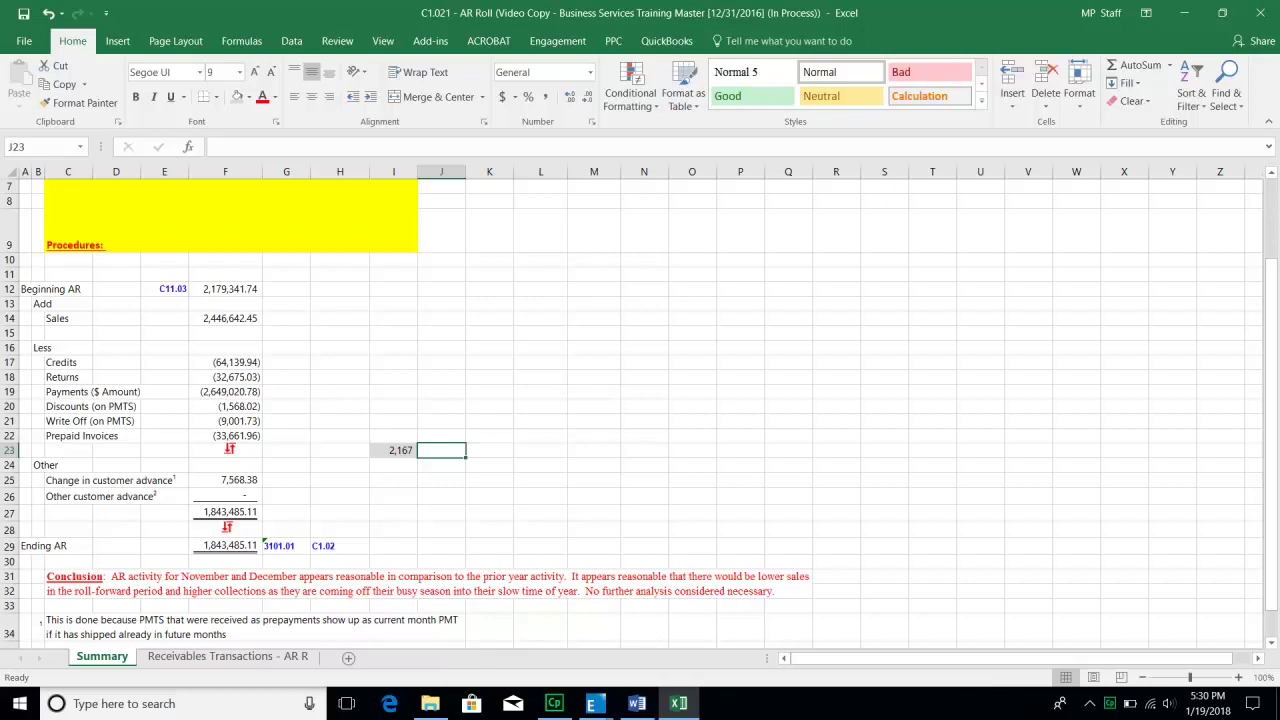
left_click(340, 546)
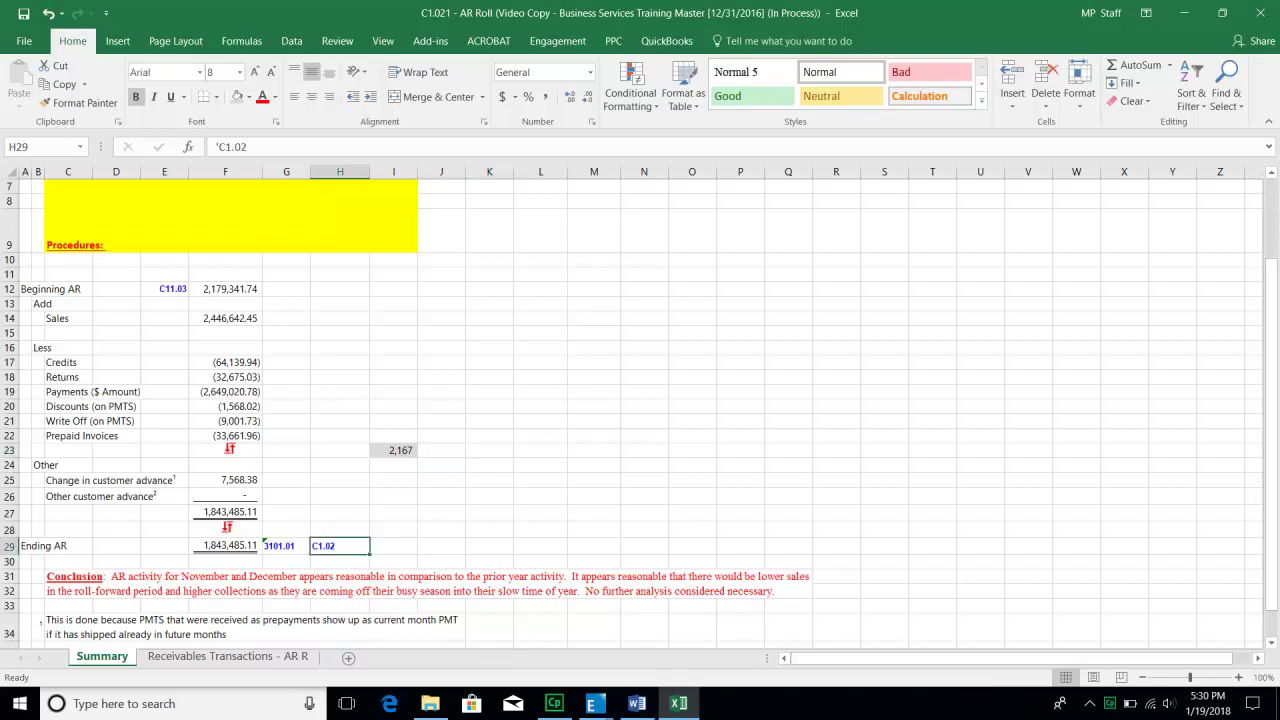
left_click(225, 562)
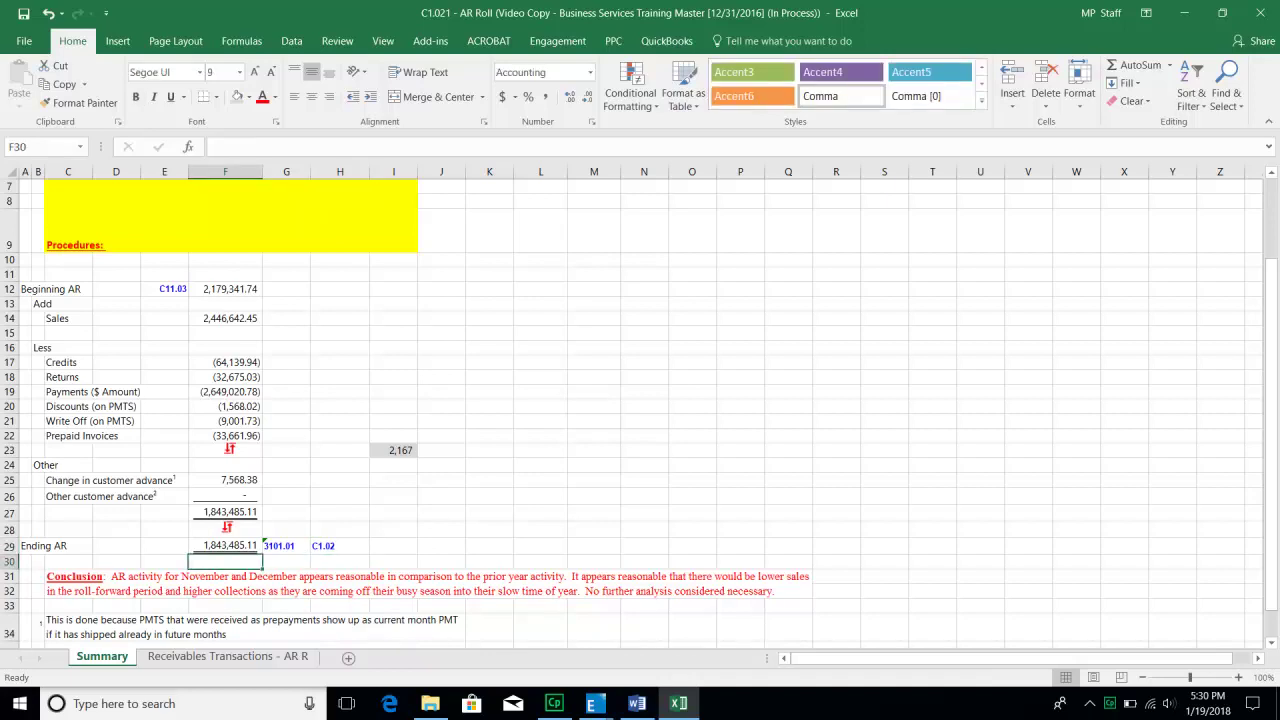
left_click(164, 546)
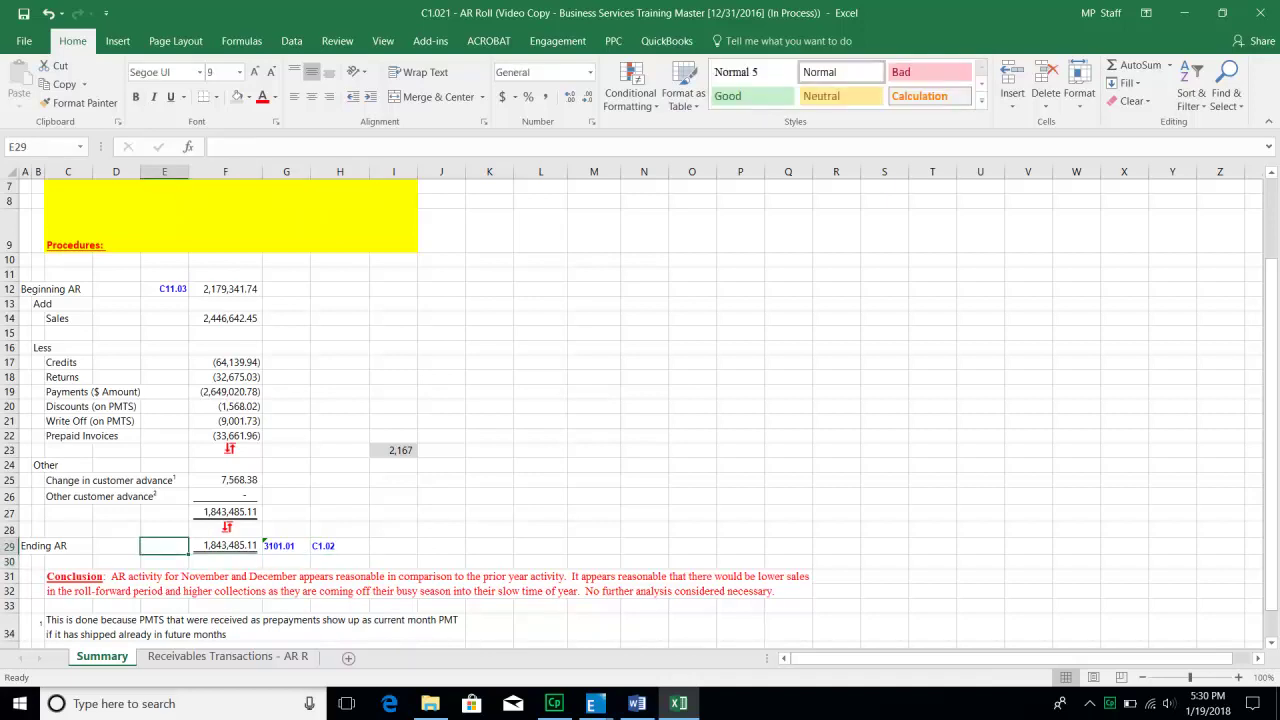
left_click(225, 529)
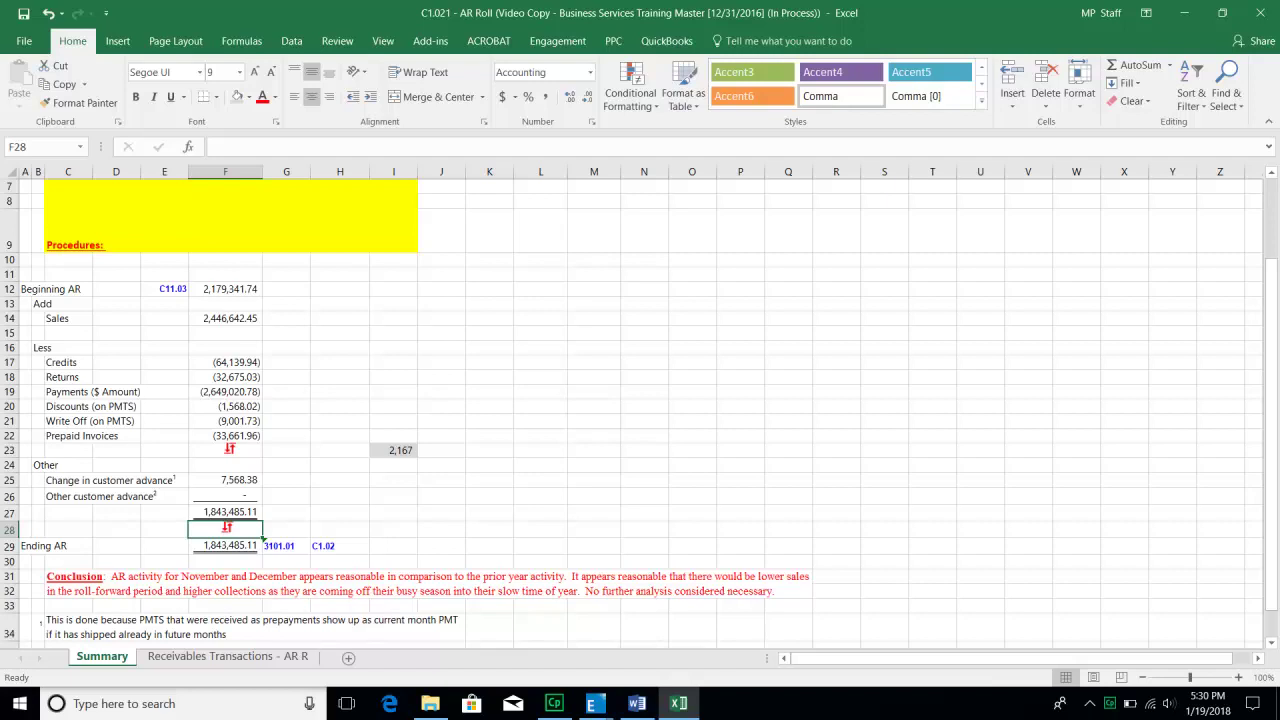
Enter the label TB in cell G30, below the 3101.01 reference of the Ending AR row.
left_click(286, 562)
type("T")
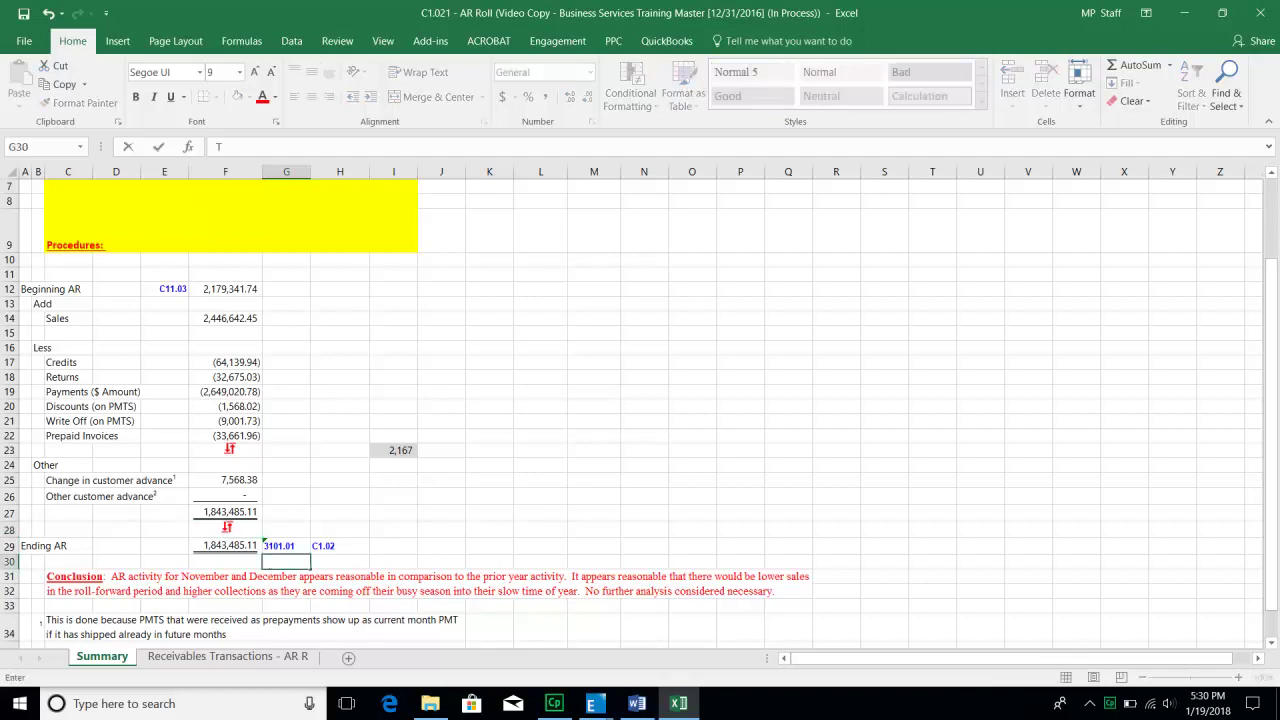
type("B")
left_click(286, 530)
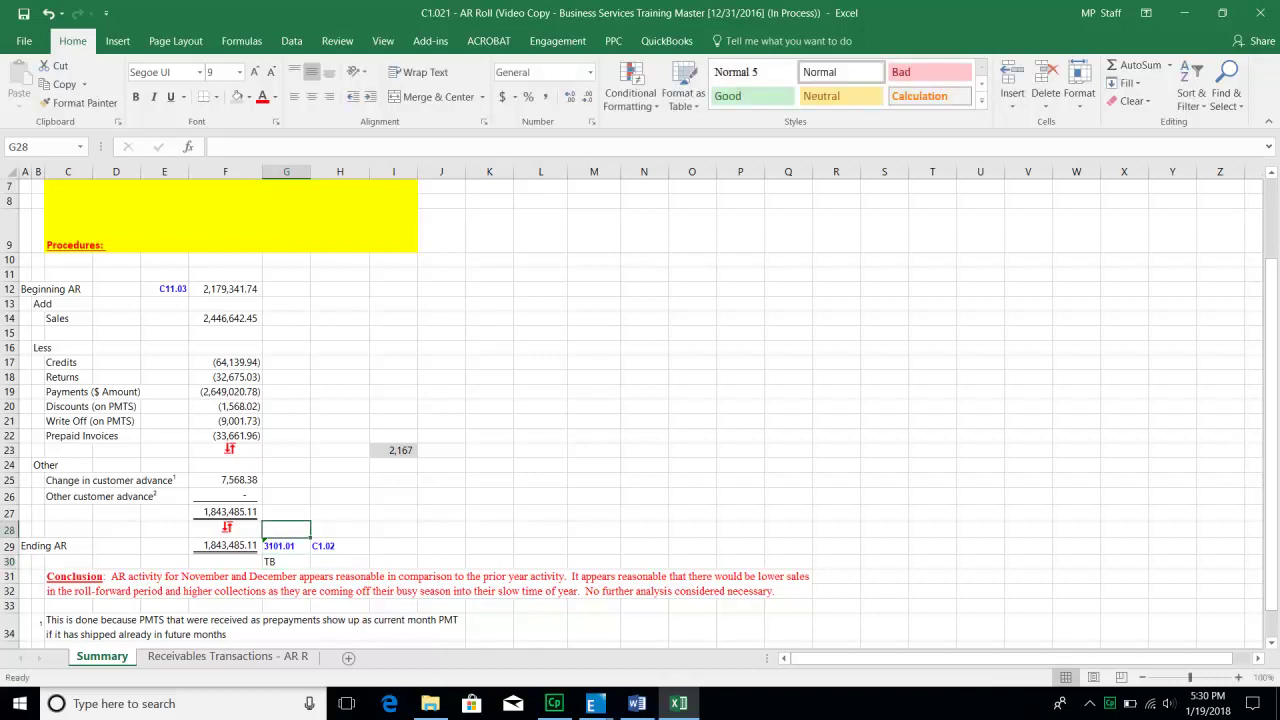
Insert the red check mark tickmark on cell G29 in the Ending AR row.
left_click(286, 546)
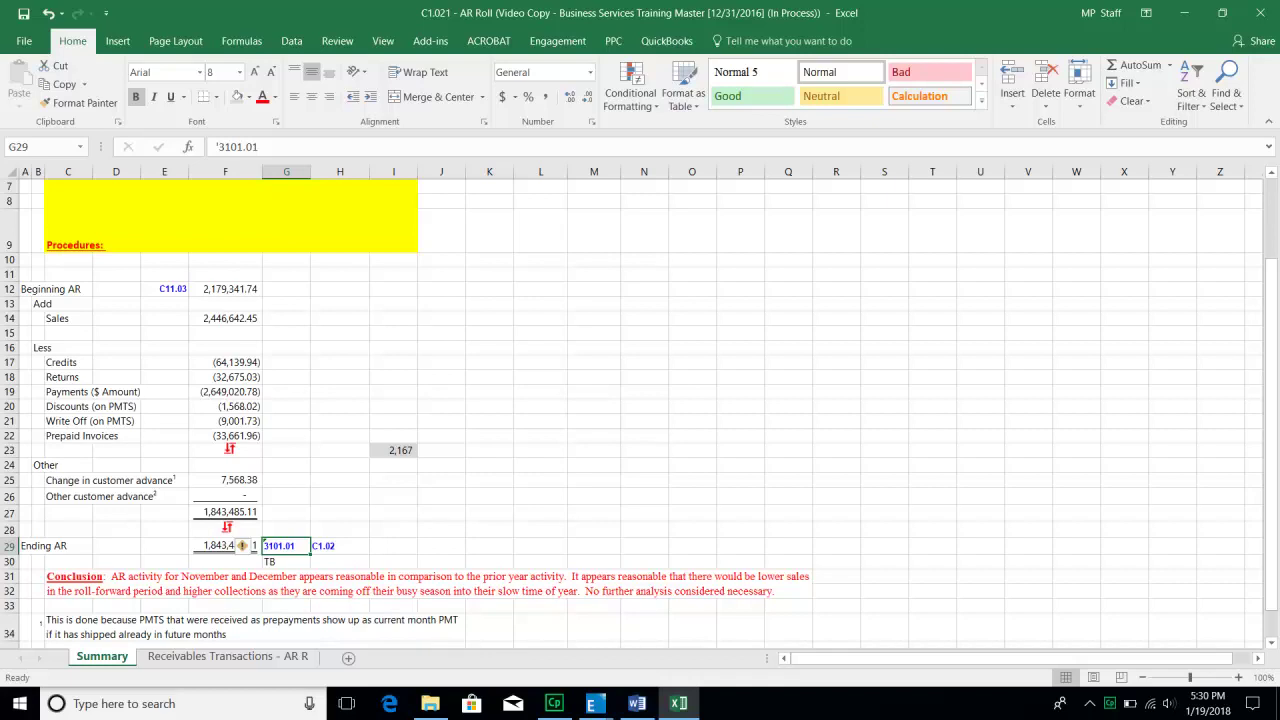
left_click(558, 41)
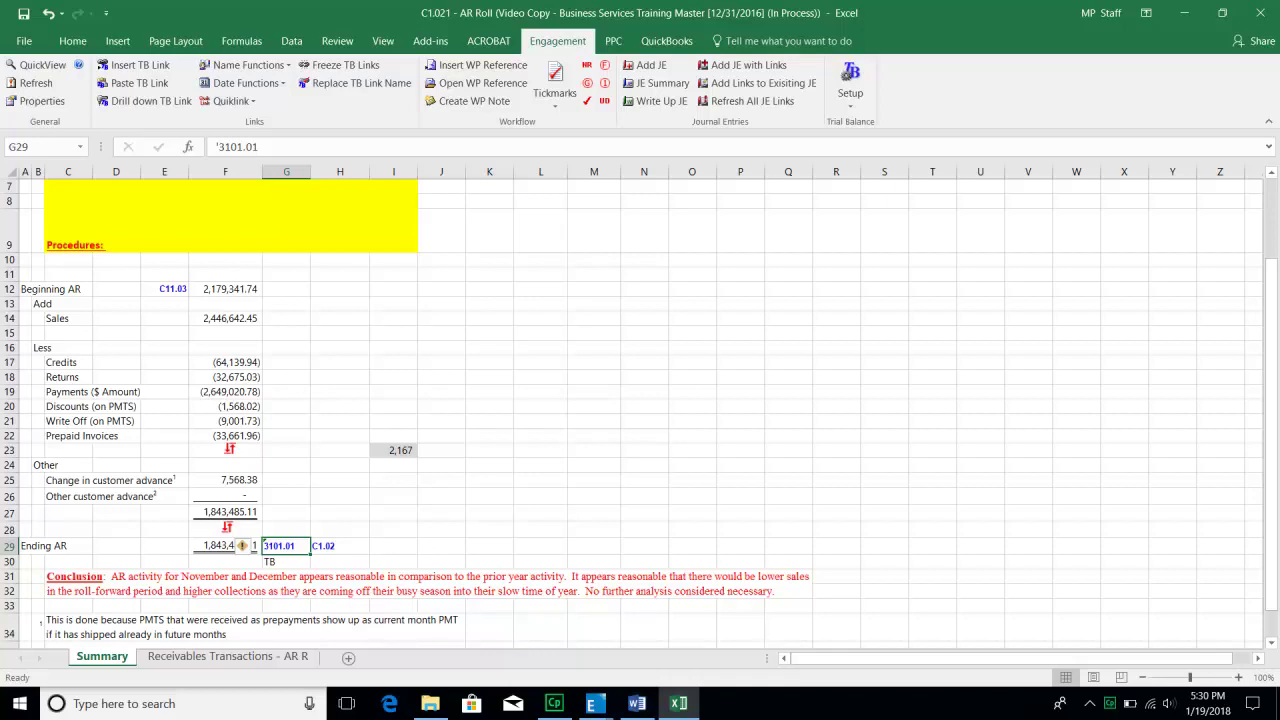
left_click(555, 86)
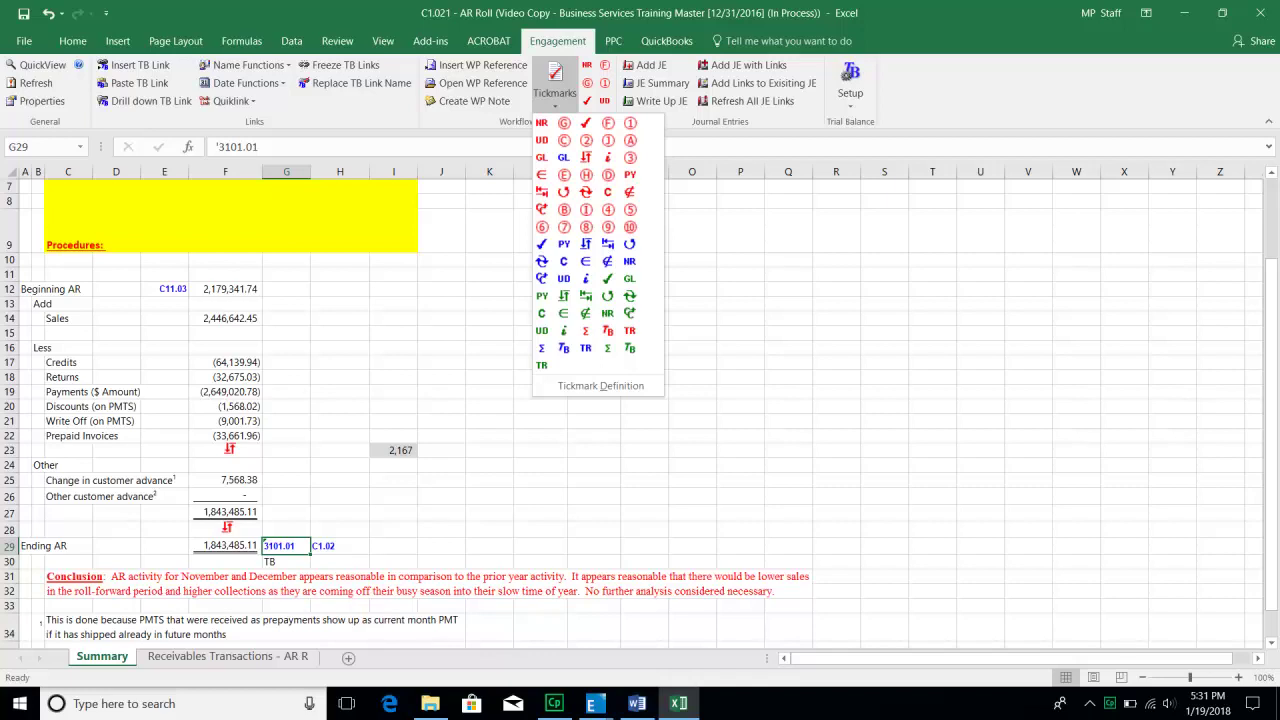
left_click(586, 122)
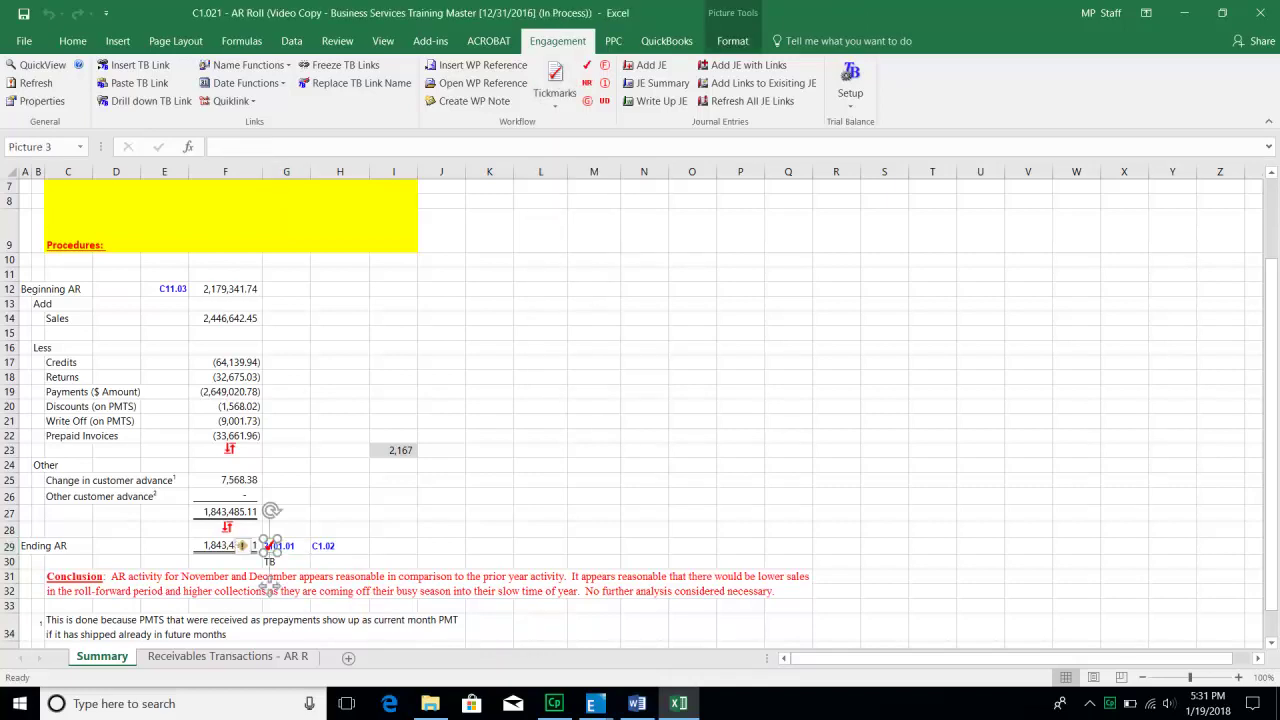
key("Escape")
left_click(441, 451)
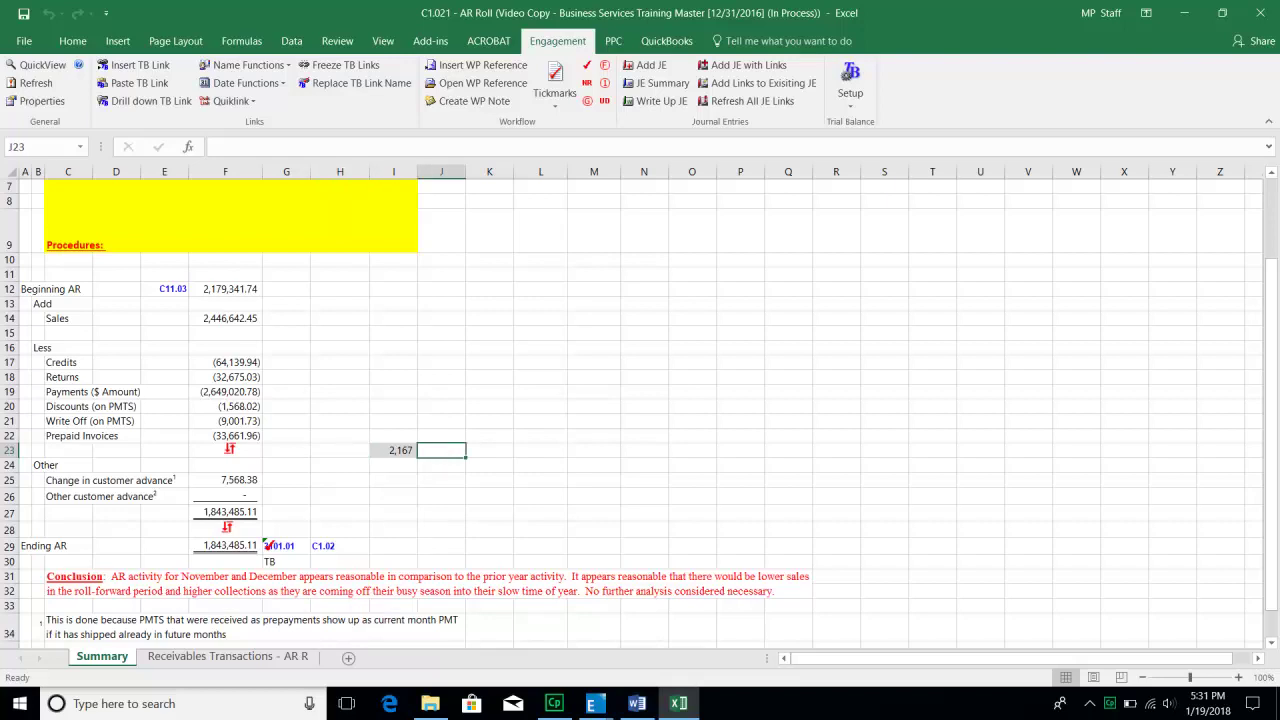
left_click(555, 93)
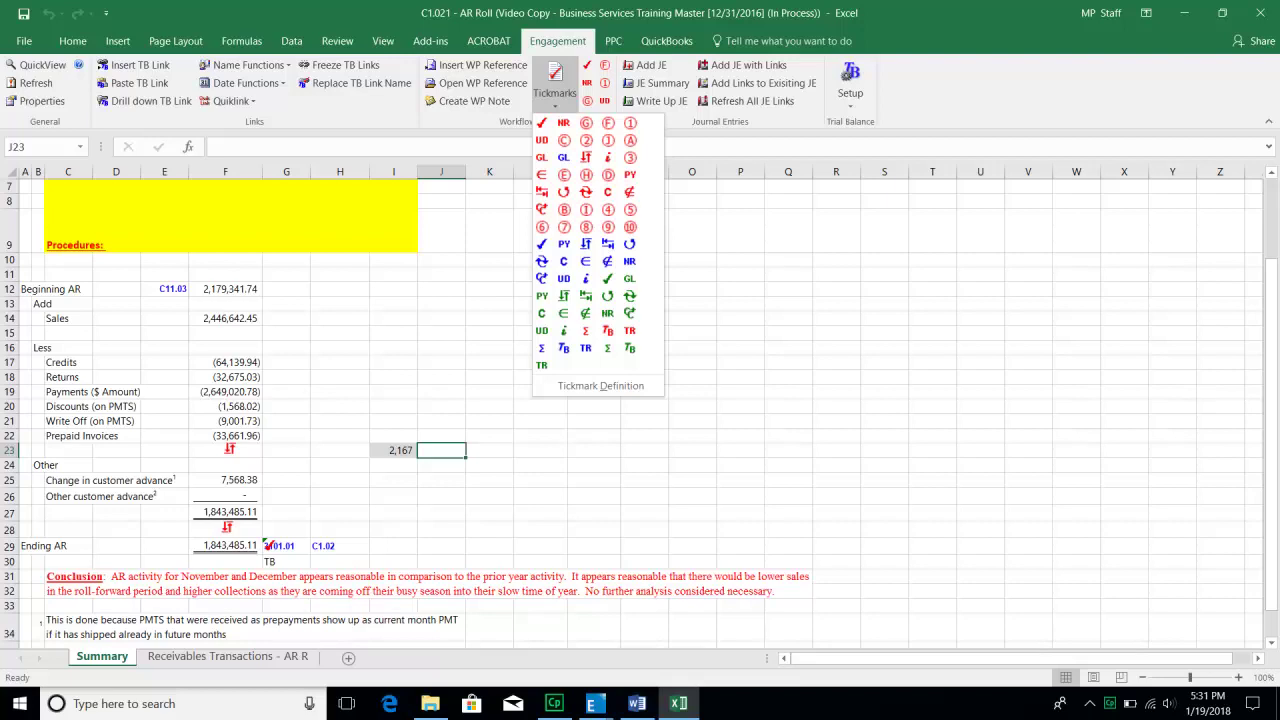
key("Escape")
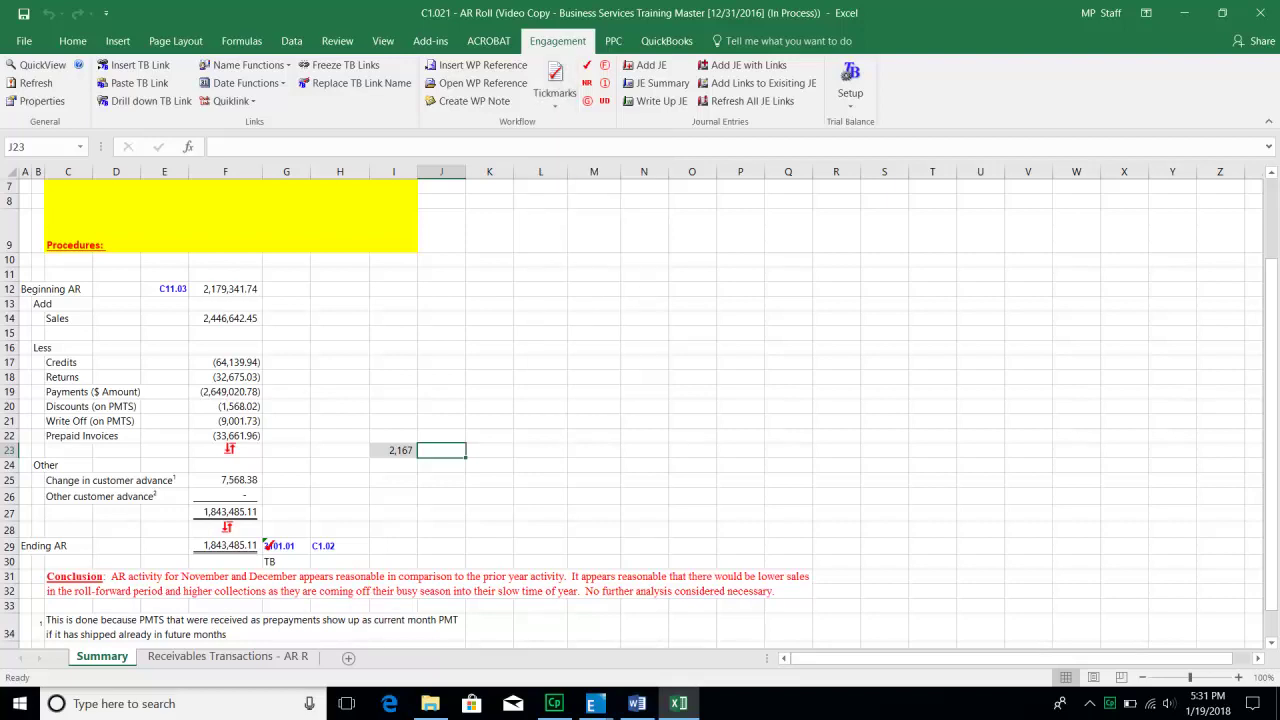
Enter the amount 2167 in cell K16.
left_click(489, 348)
type("2167")
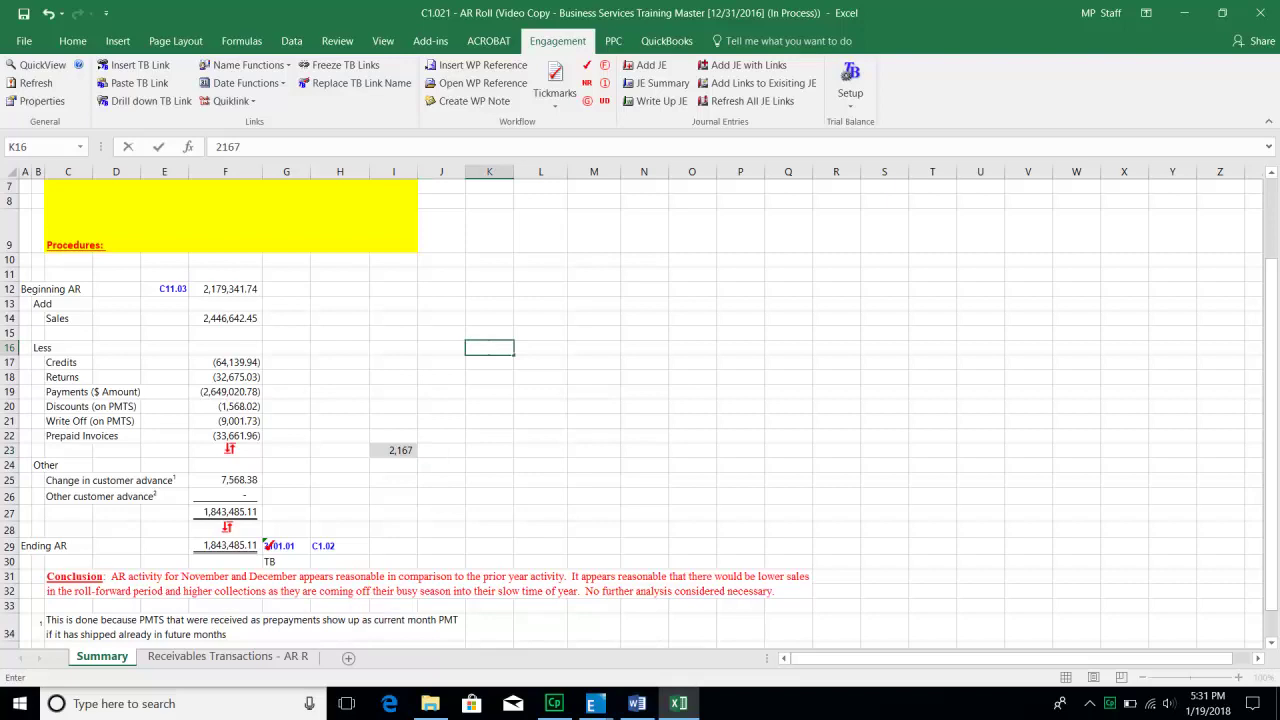
key("Return")
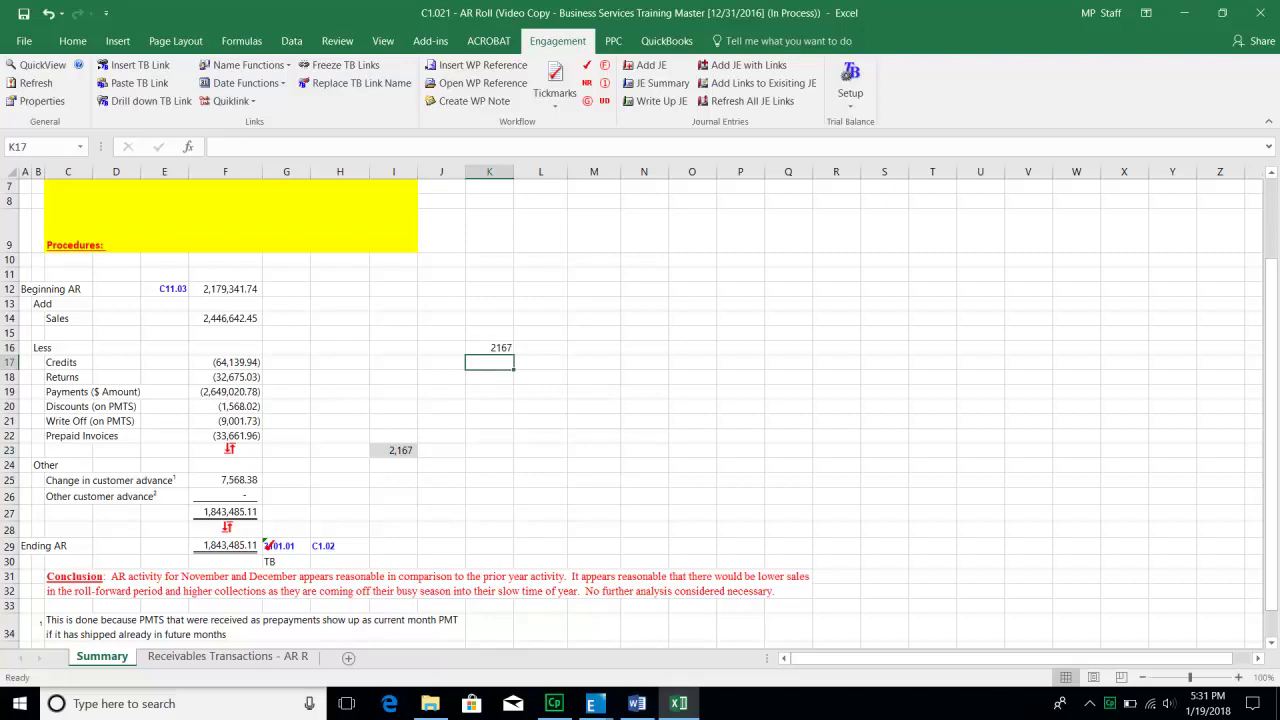
left_click_drag(489, 332, 490, 259)
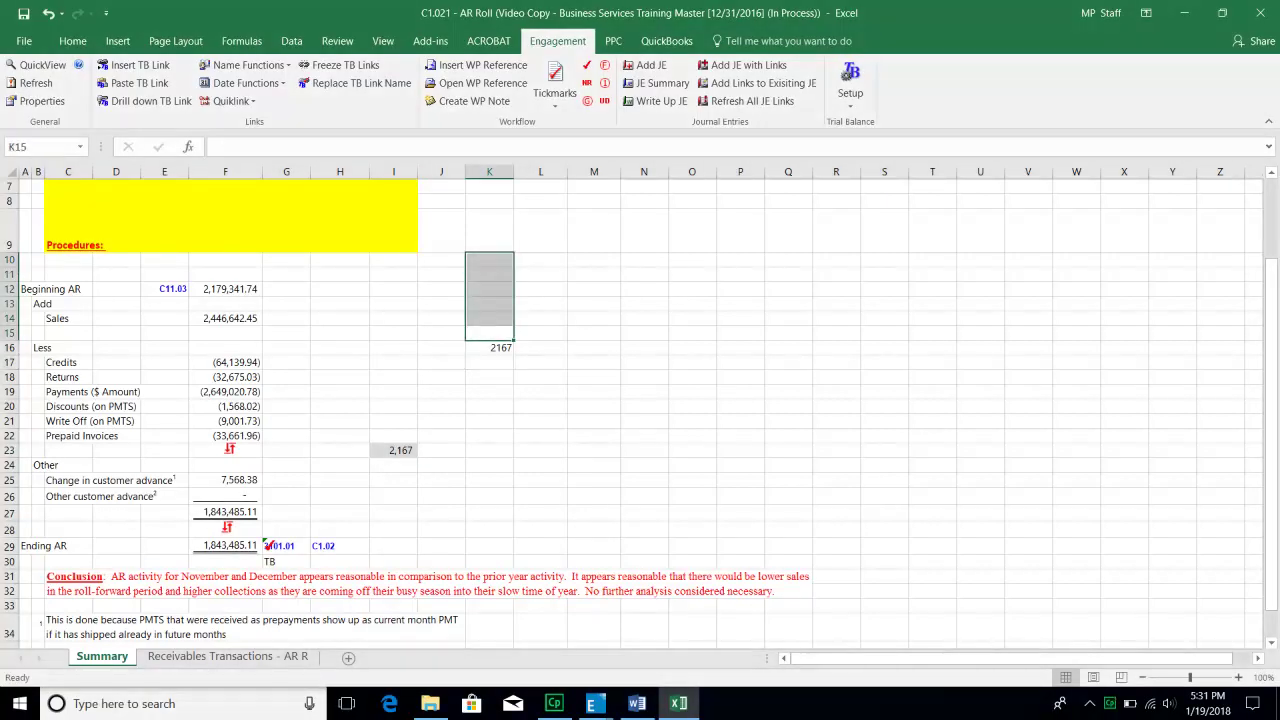
left_click(340, 451)
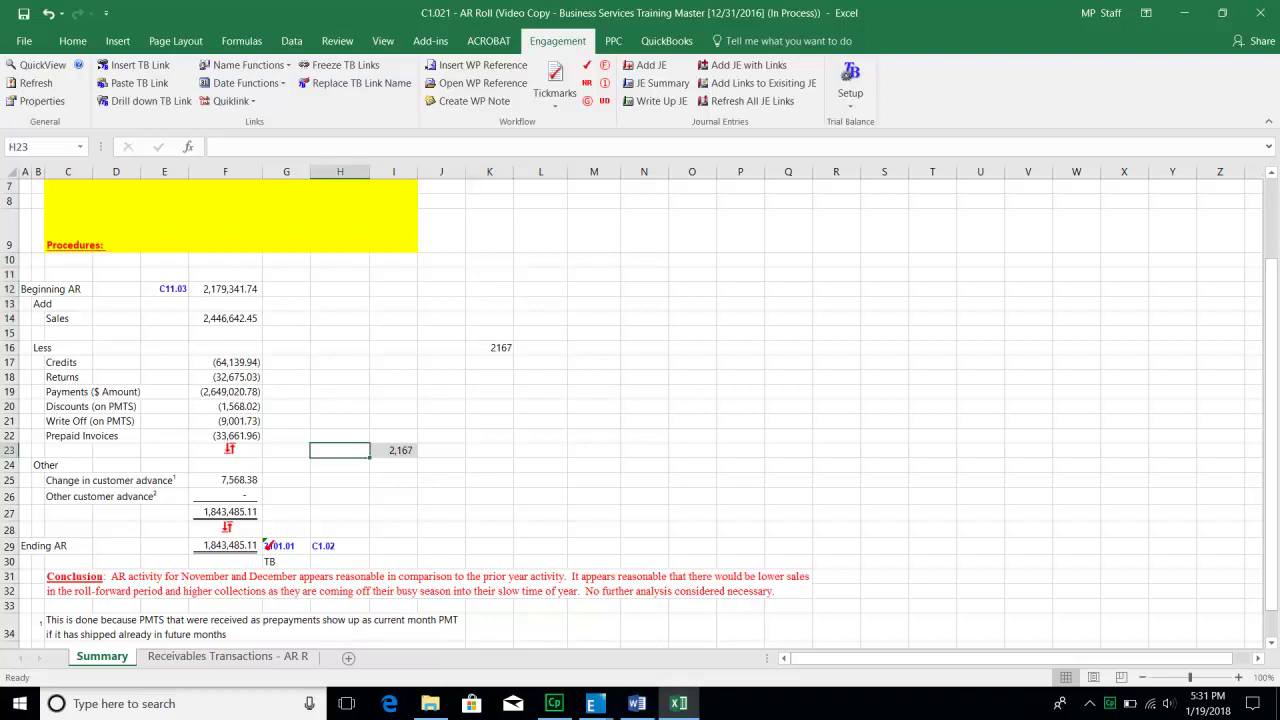
Insert the red circled A tickmark in cell L16, beside the 2167 amount.
left_click(540, 348)
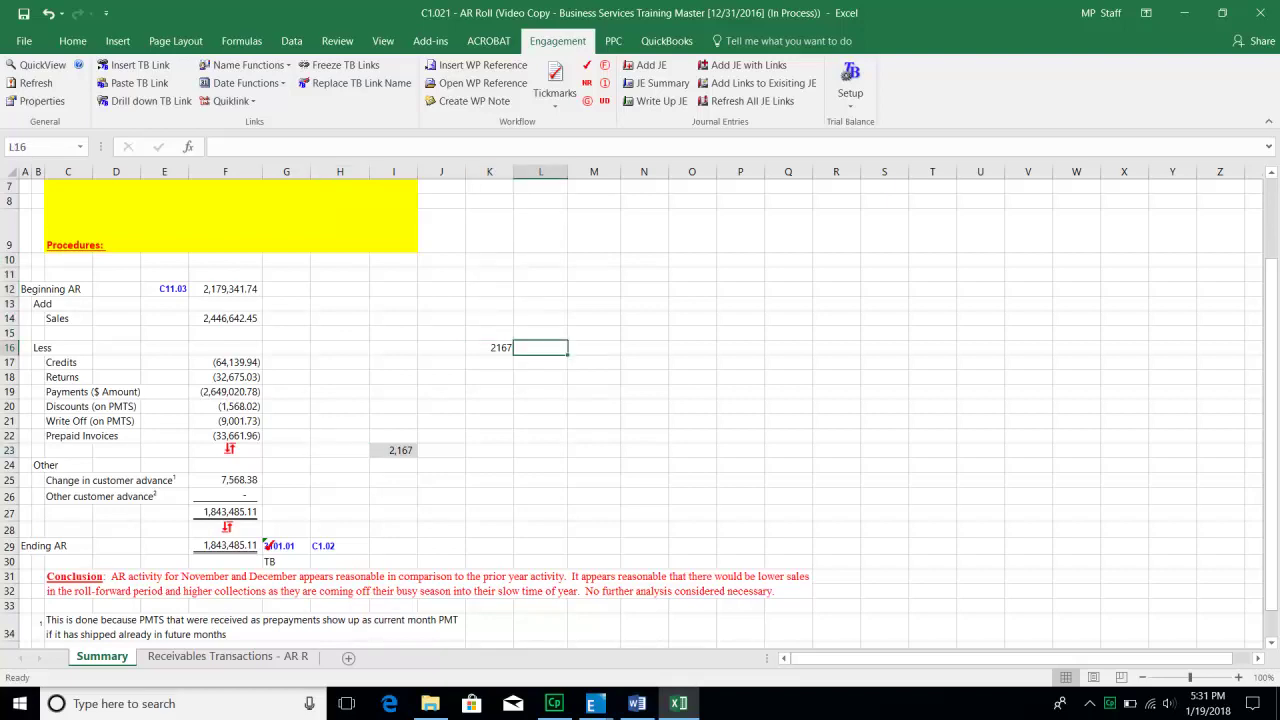
left_click(554, 88)
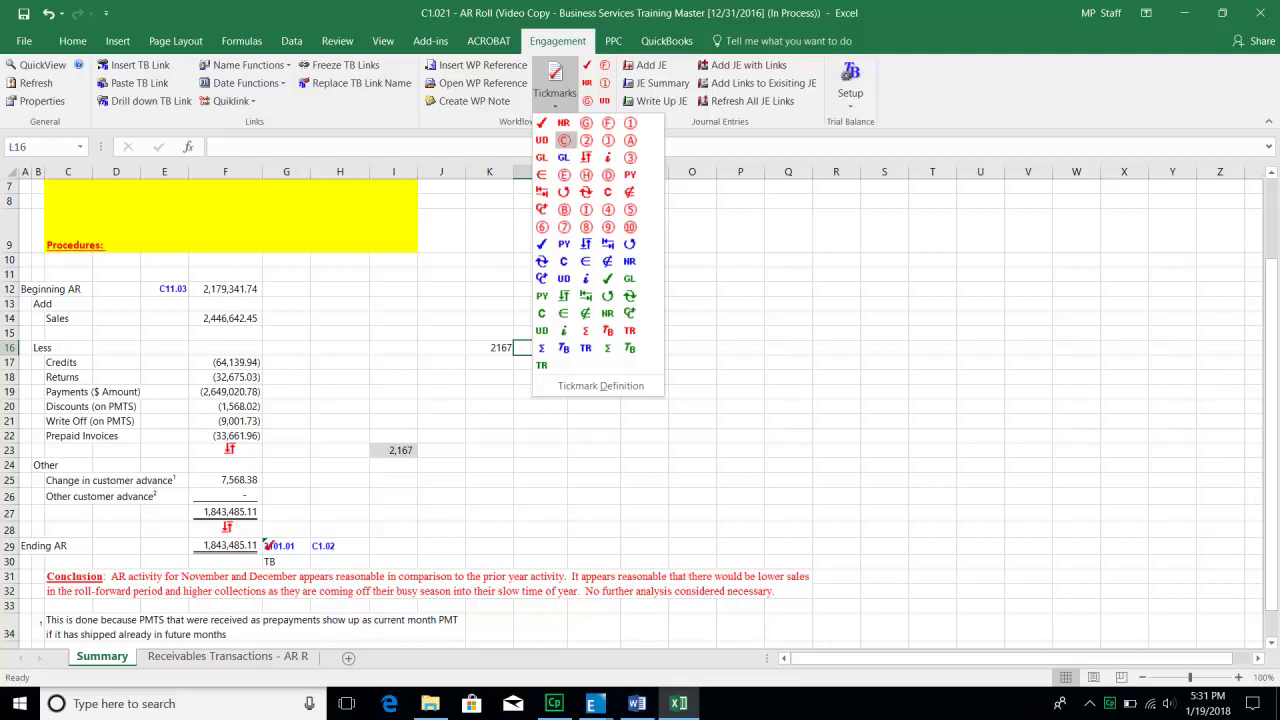
left_click(564, 140)
Insert a matching circled A tickmark in cell H23 and move it right beside the TB link amount in I23.
left_click(340, 450)
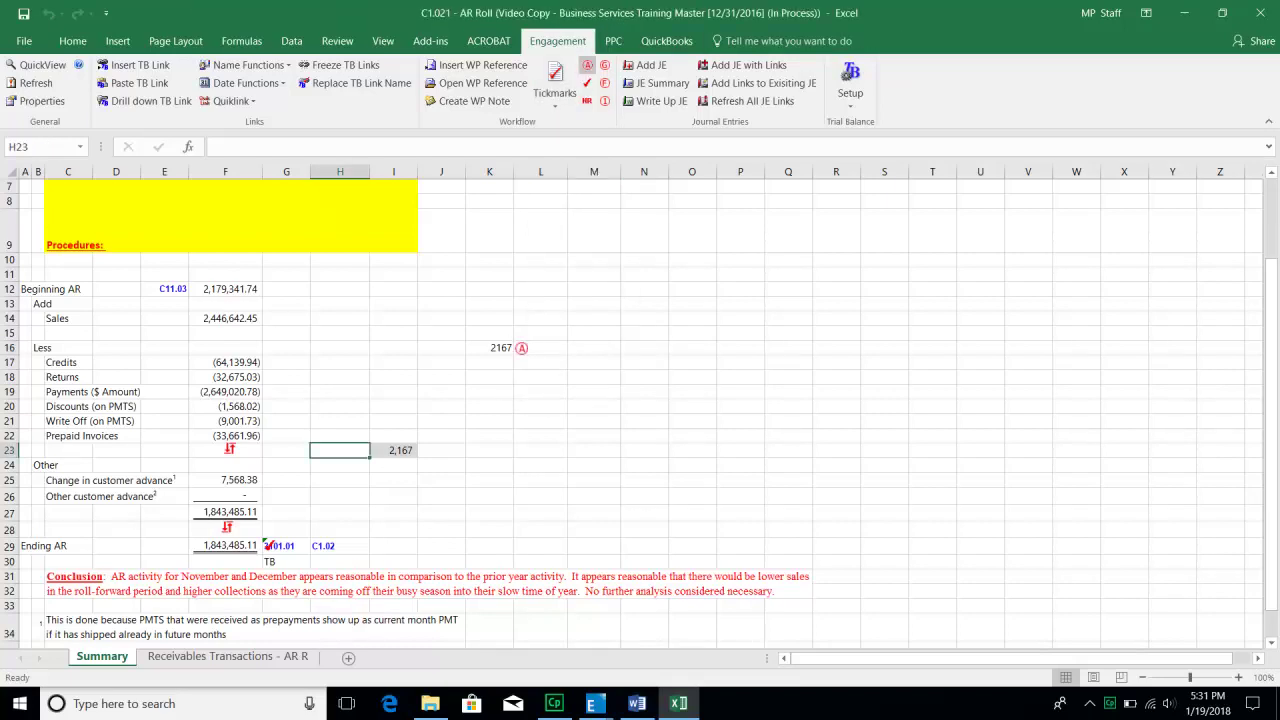
left_click(587, 65)
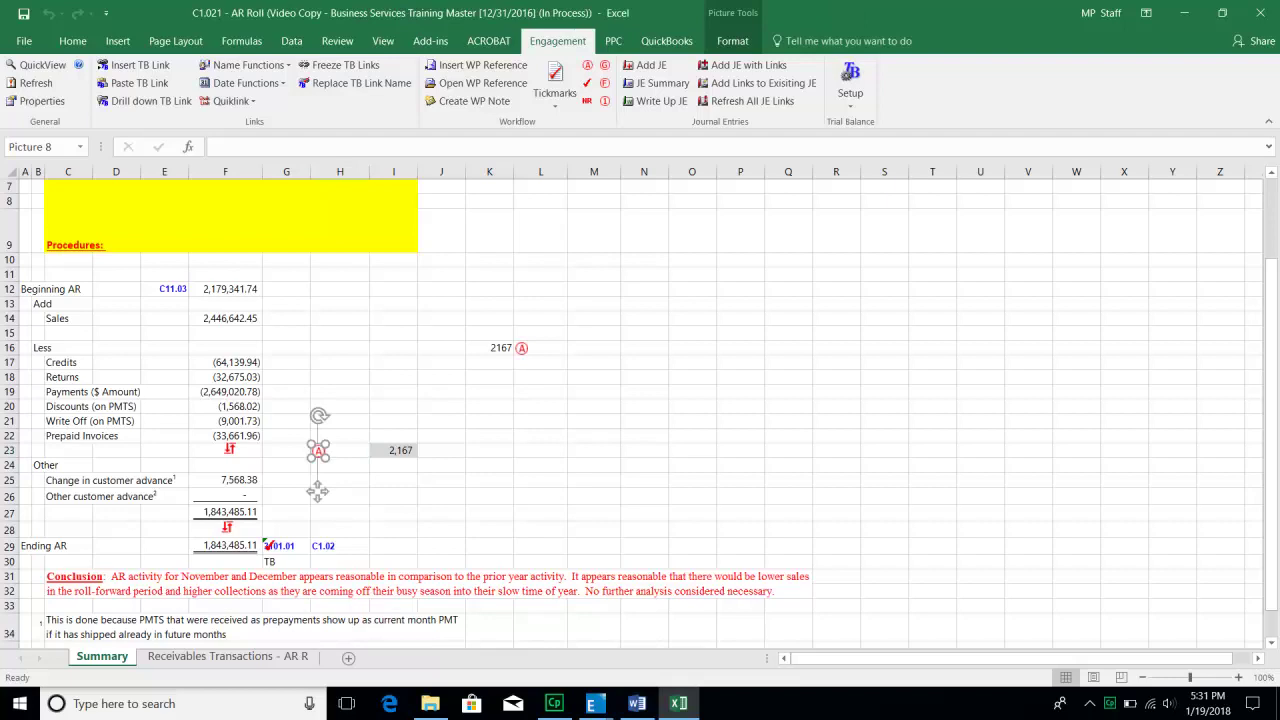
left_click_drag(318, 451, 362, 450)
left_click(394, 392)
left_click(441, 407)
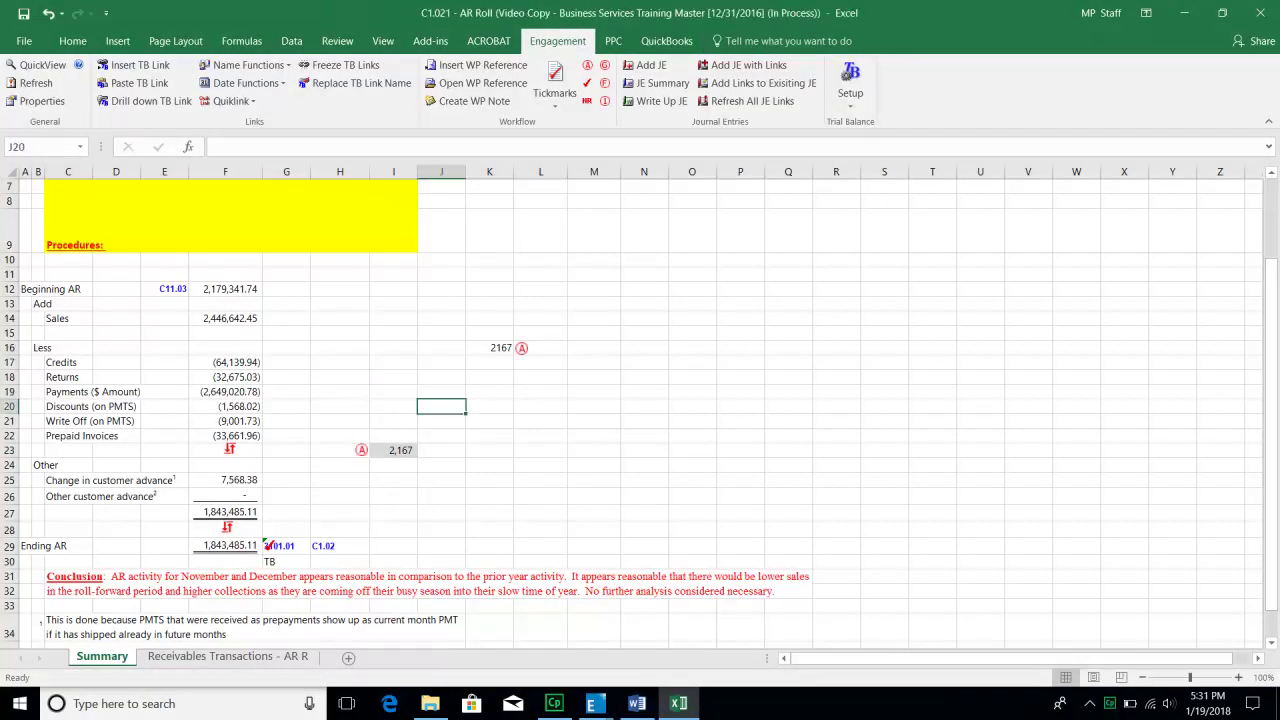
Insert the red circled 1 tickmark in cell I14 of the Sales row.
left_click(394, 318)
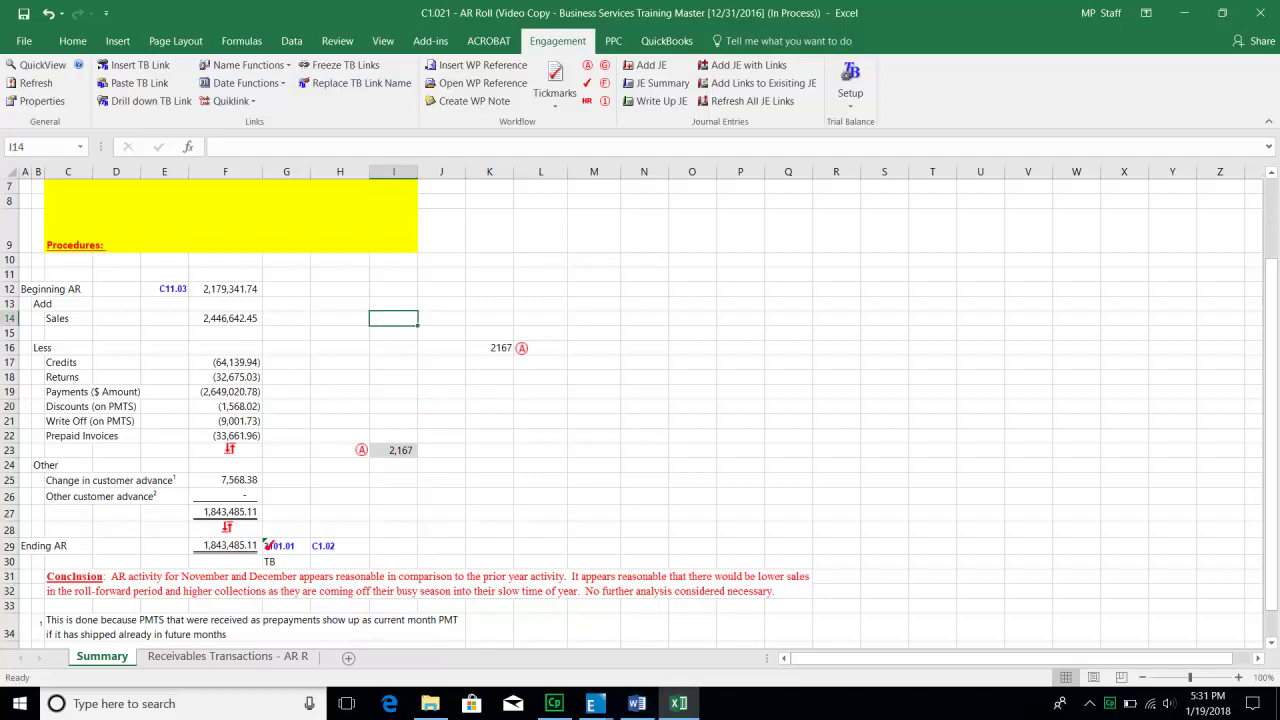
left_click(554, 93)
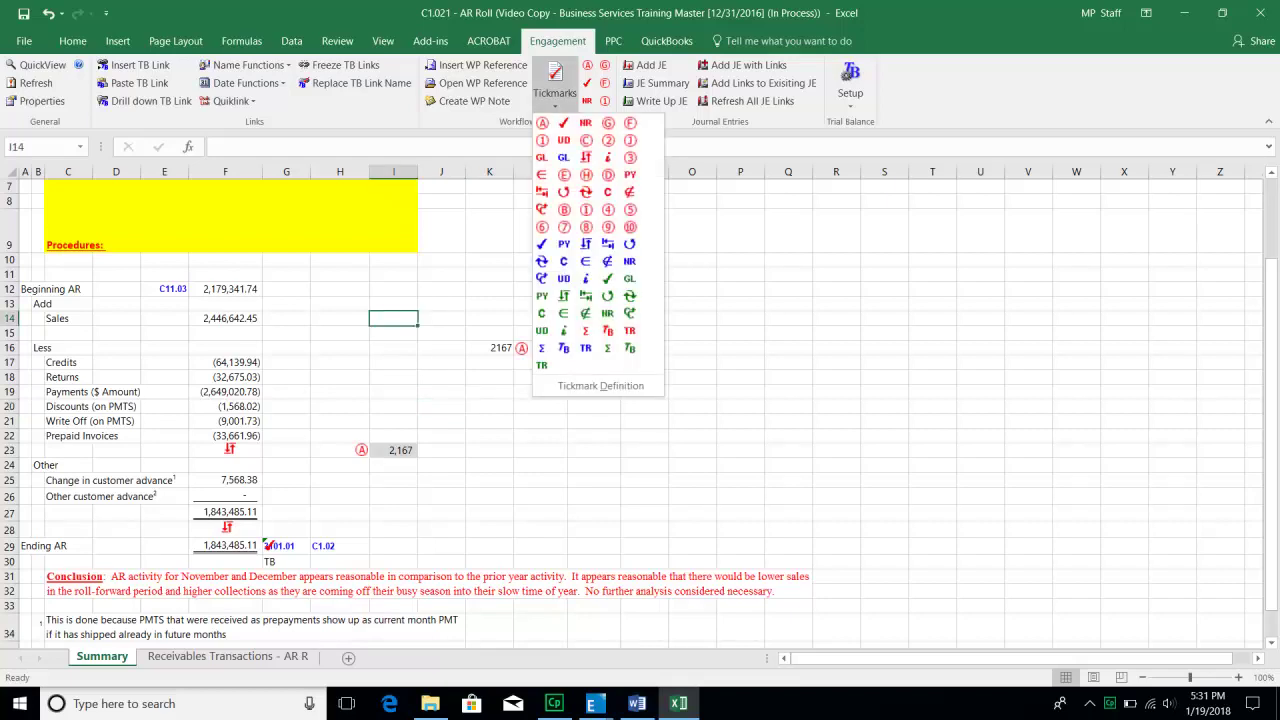
left_click(542, 140)
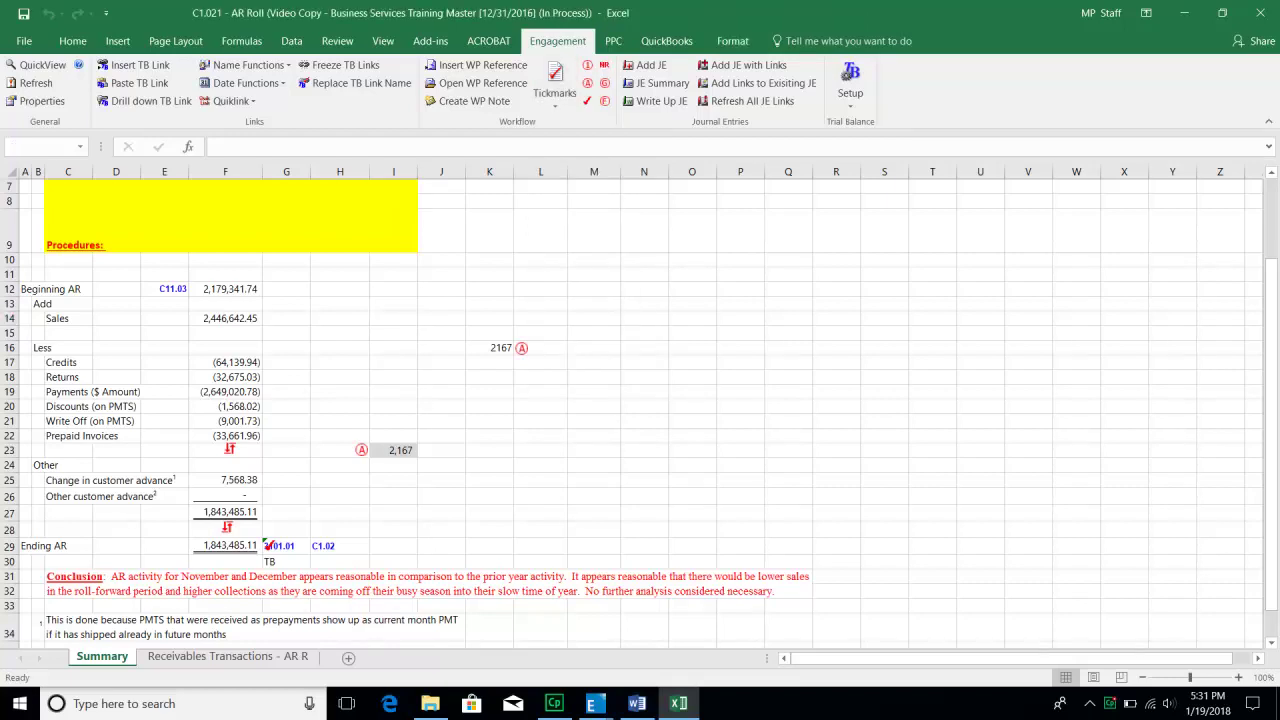
Open the tickmark definitions and insert the red Σ tickmark in cell H14 of the Sales row.
left_click(554, 93)
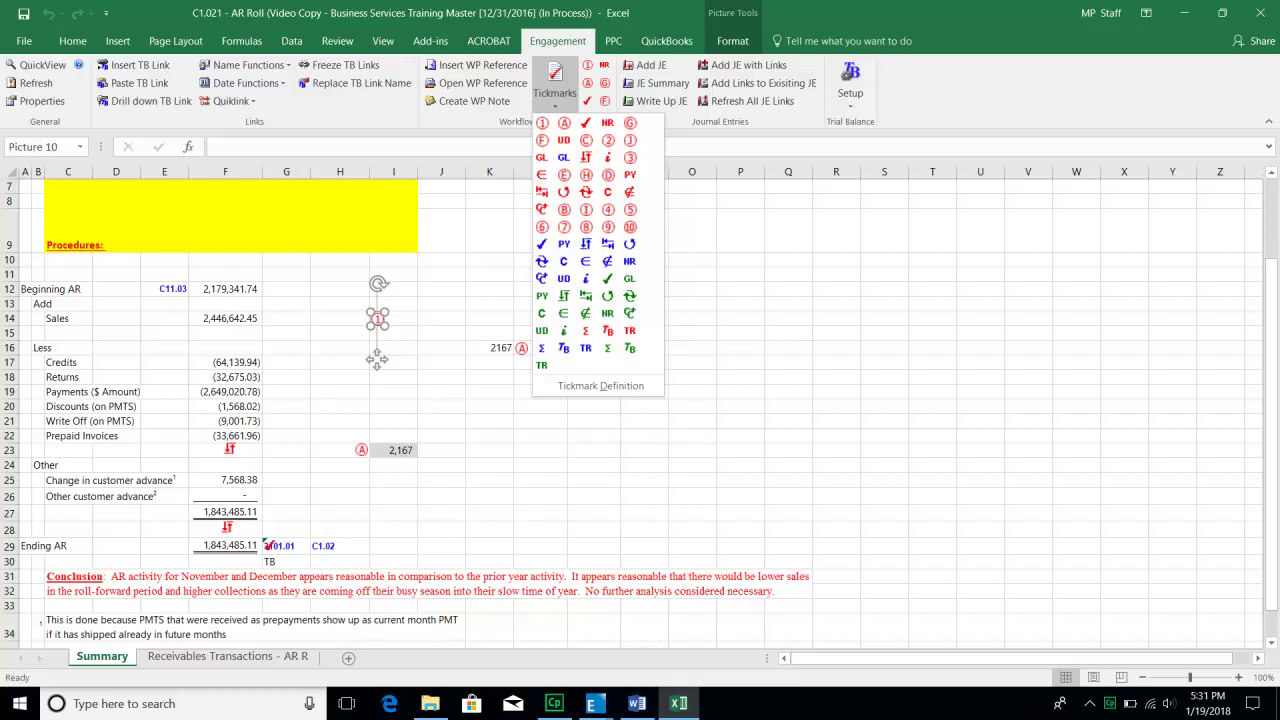
left_click(600, 386)
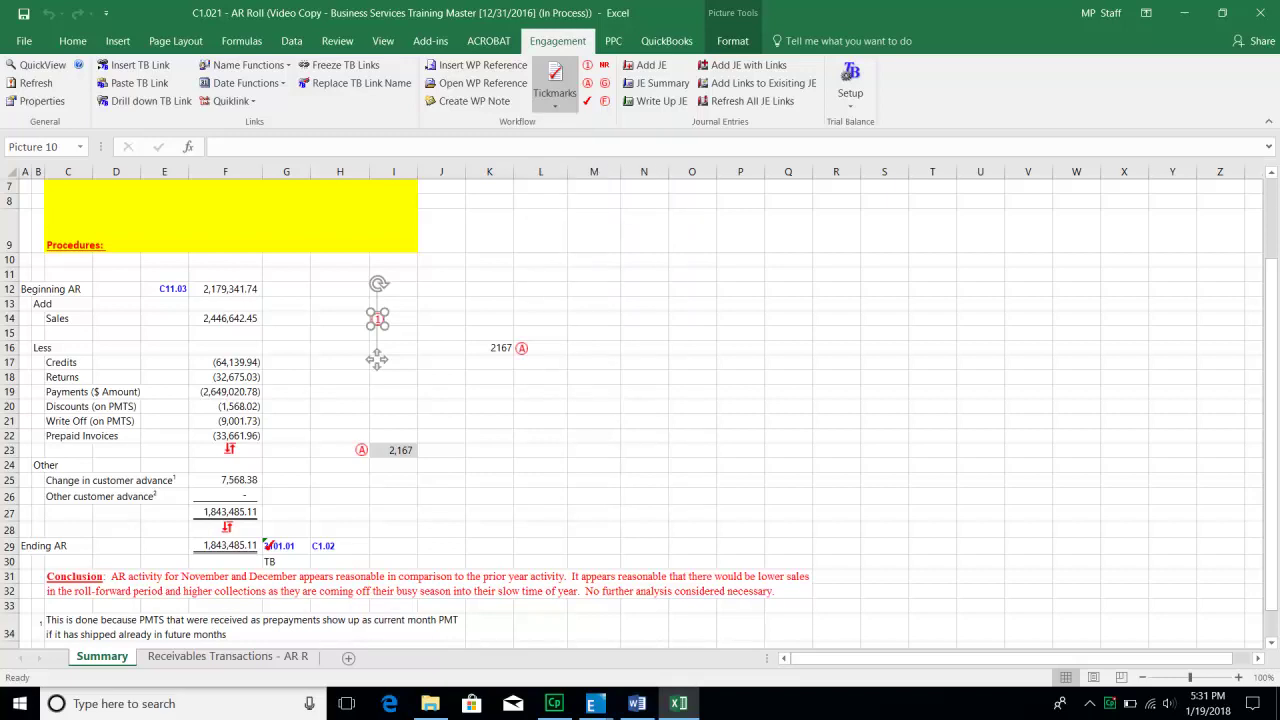
left_click(397, 319)
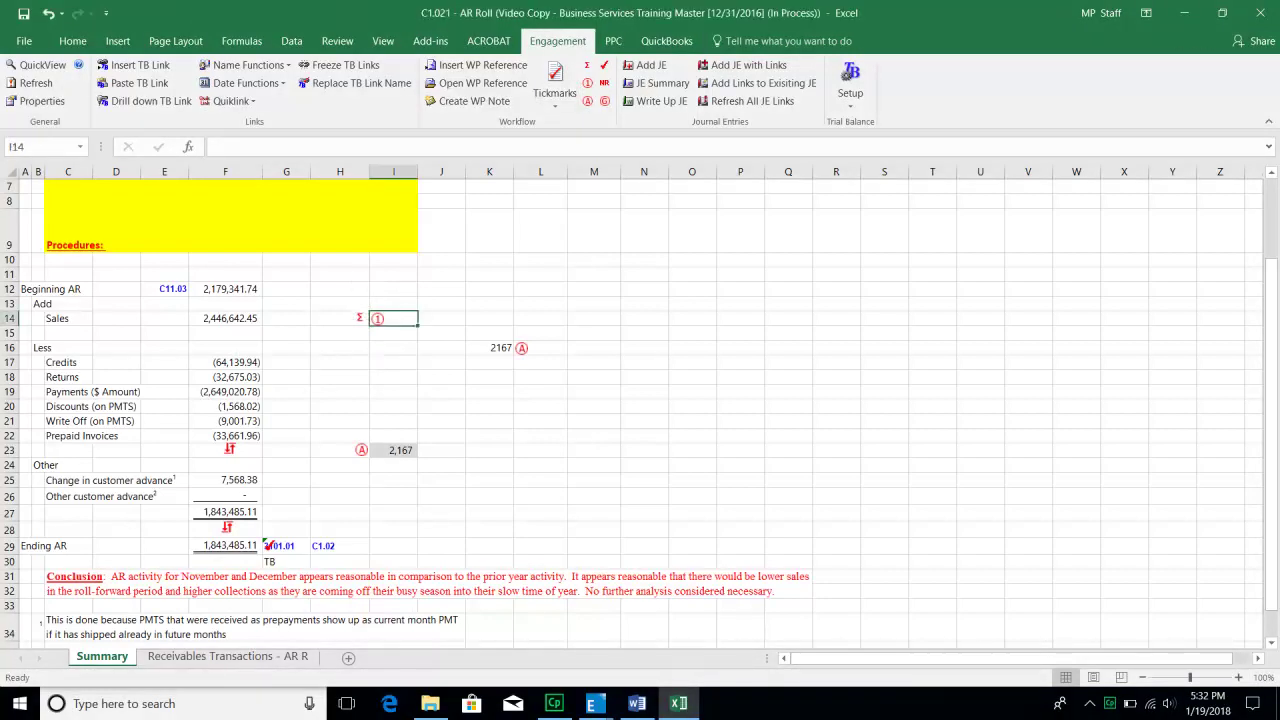
Delete the circled 1 and red Σ tickmarks from the Sales row.
left_click(378, 318)
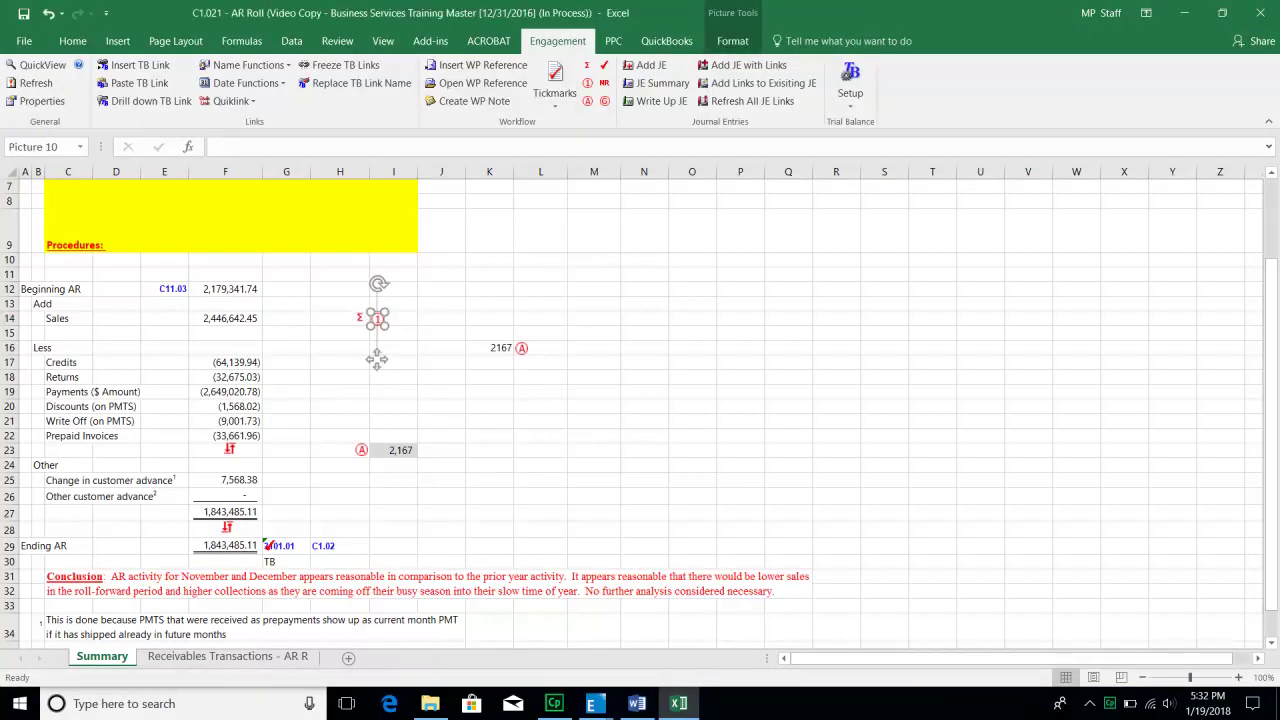
key("Delete")
left_click(360, 318)
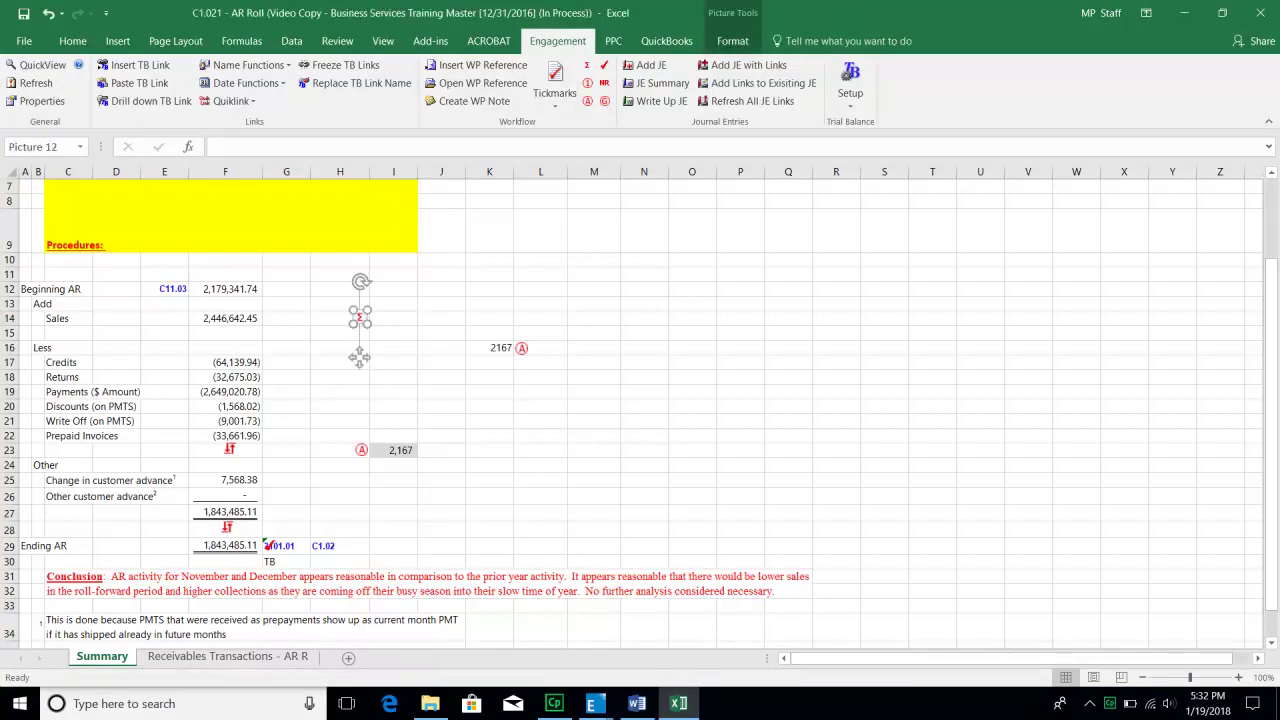
key("Delete")
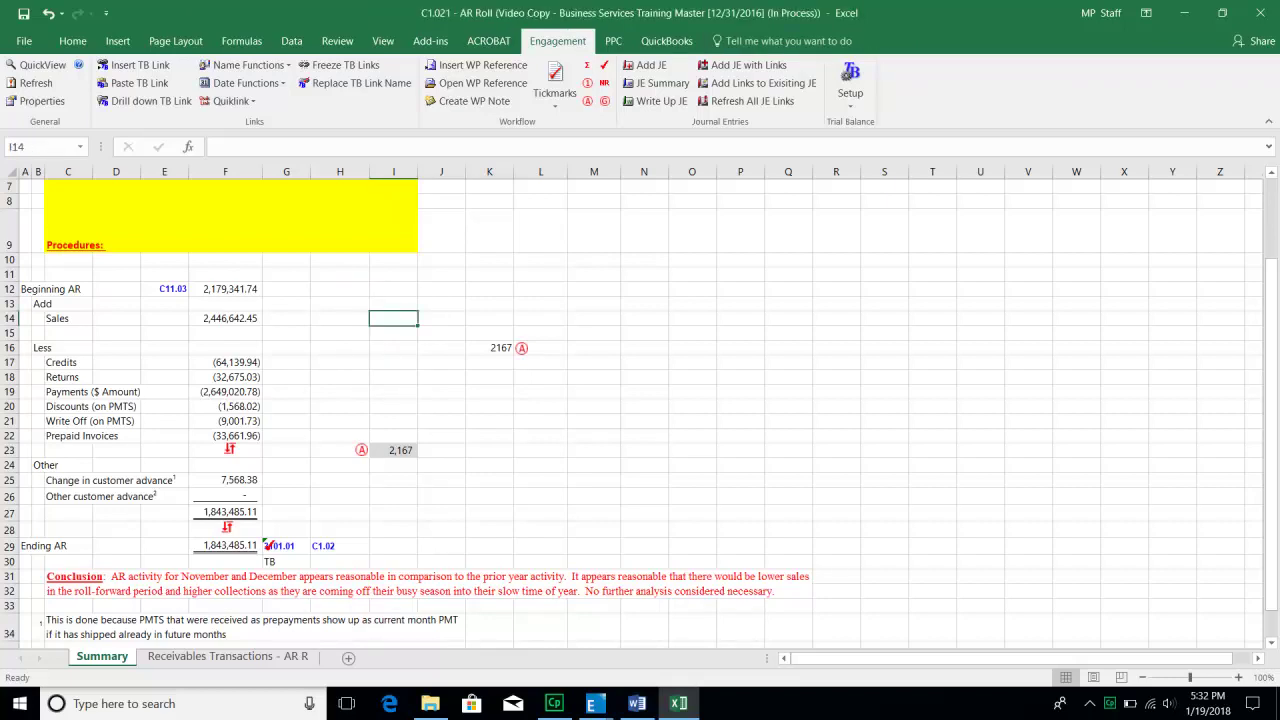
left_click(441, 304)
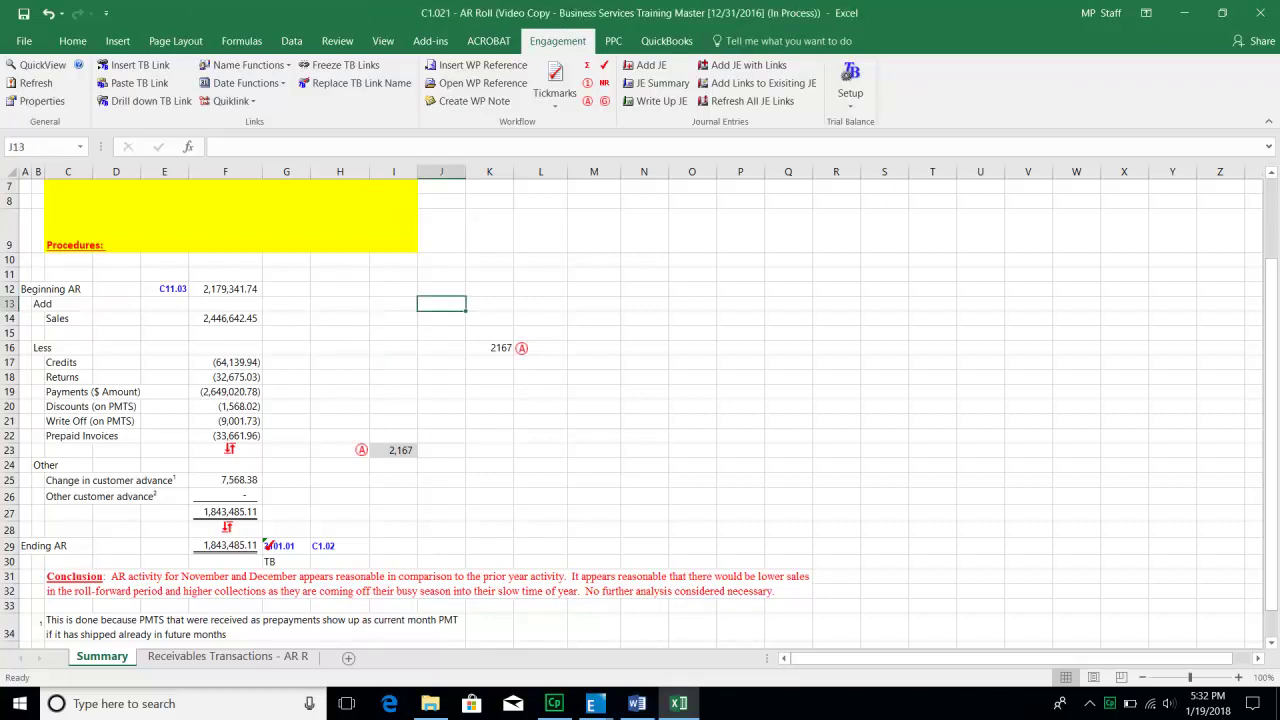
left_click(393, 348)
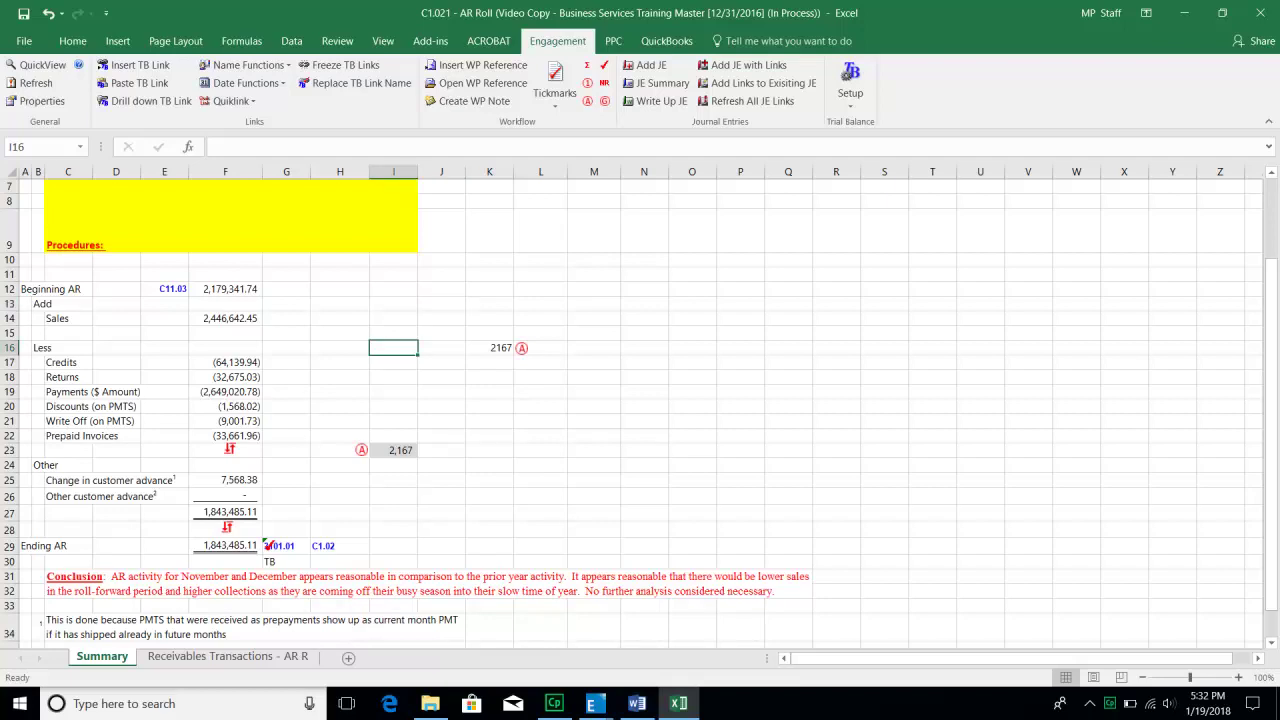
left_click(393, 333)
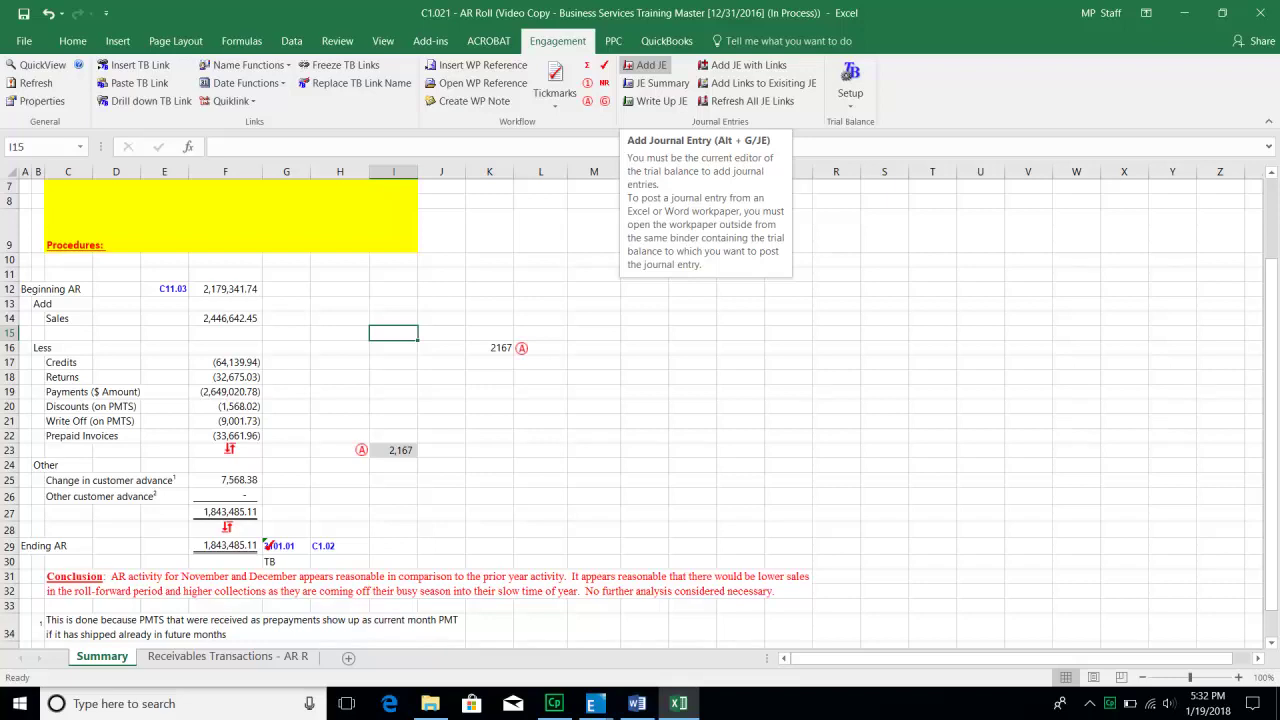
Start a new journal entry of type Reclassifying Journal Entries for trial balance 3300.01 S2 TB, and discard it without saving.
left_click(648, 65)
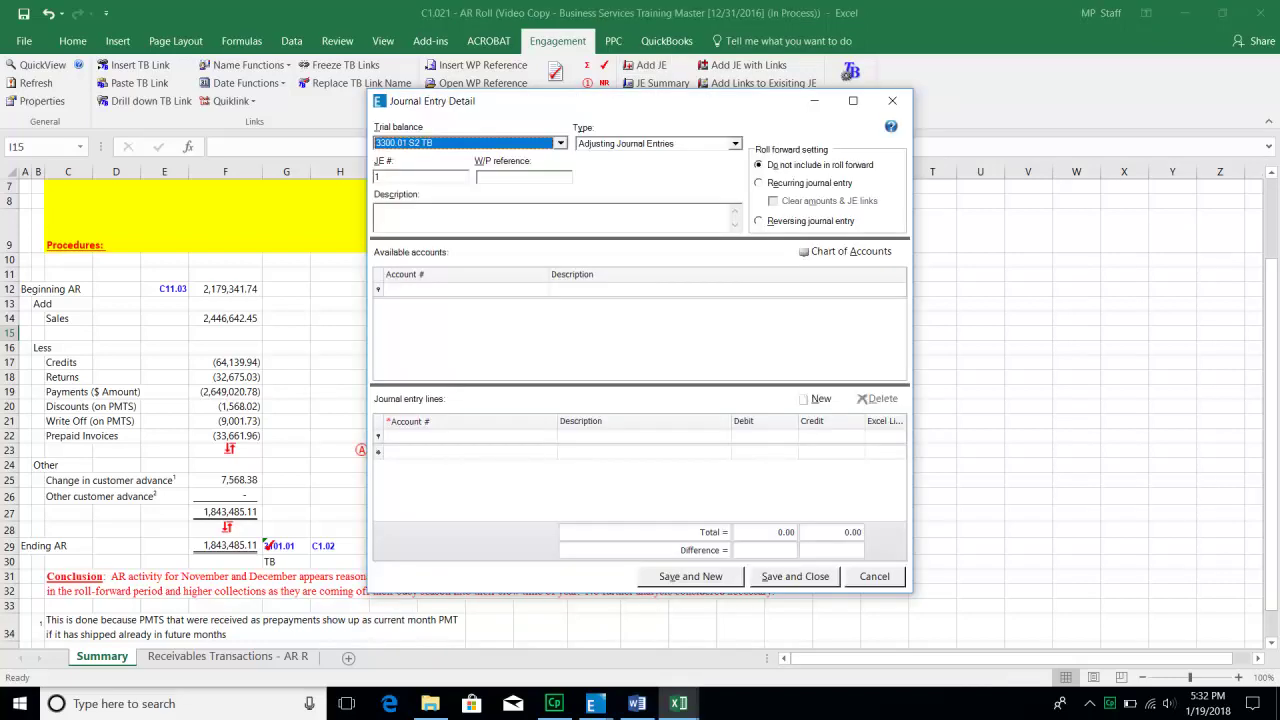
left_click(735, 144)
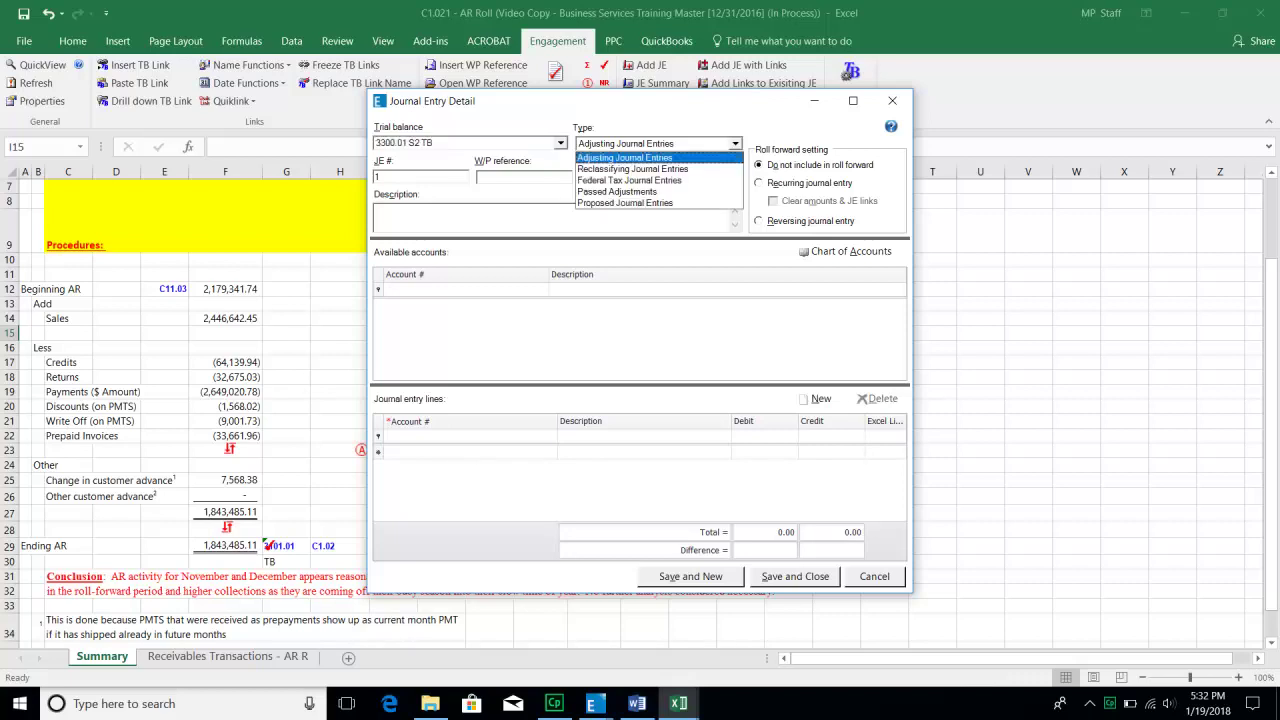
key("Down")
key("Return")
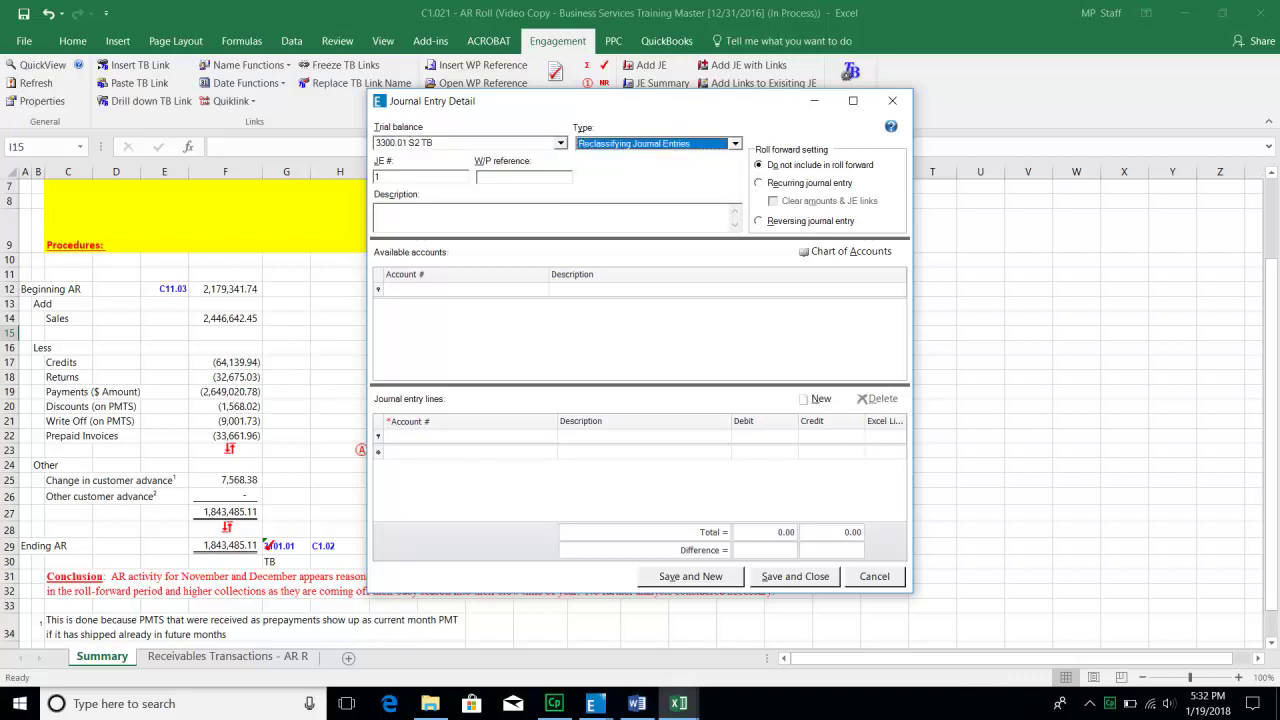
key("Escape")
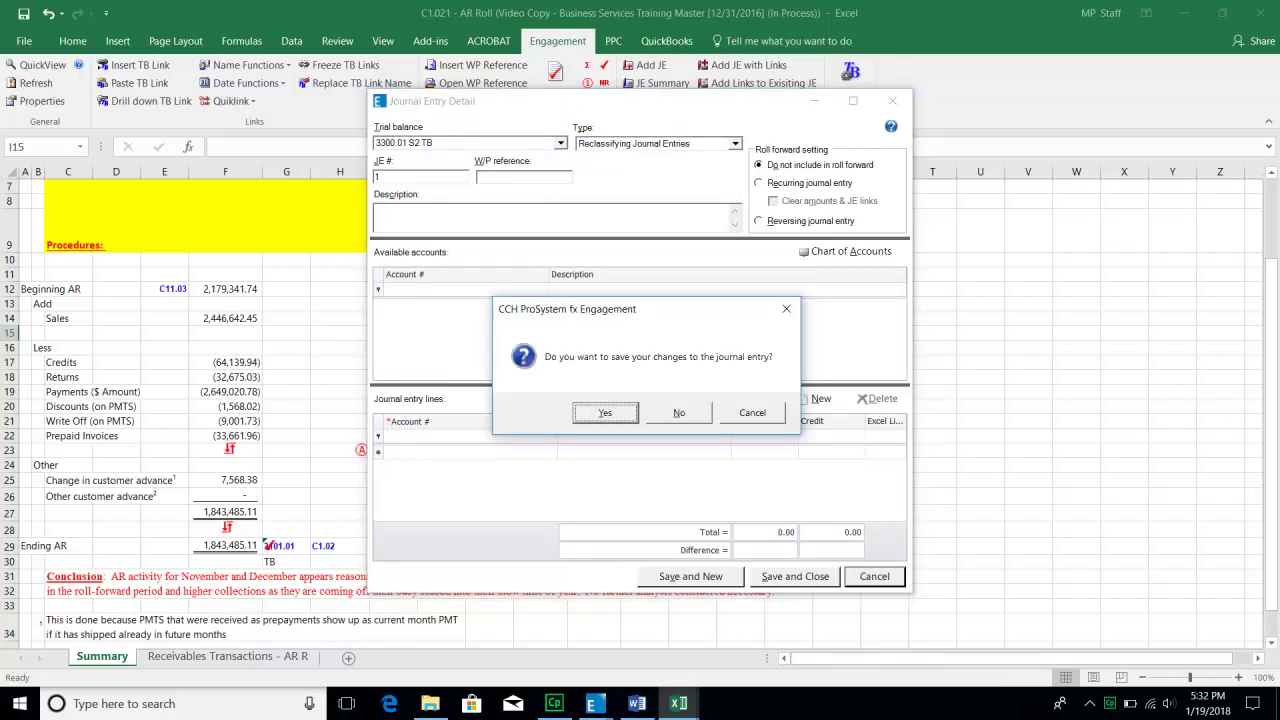
key("n")
Close the C1.021 AR Roll workbook without saving its changes.
left_click(644, 318)
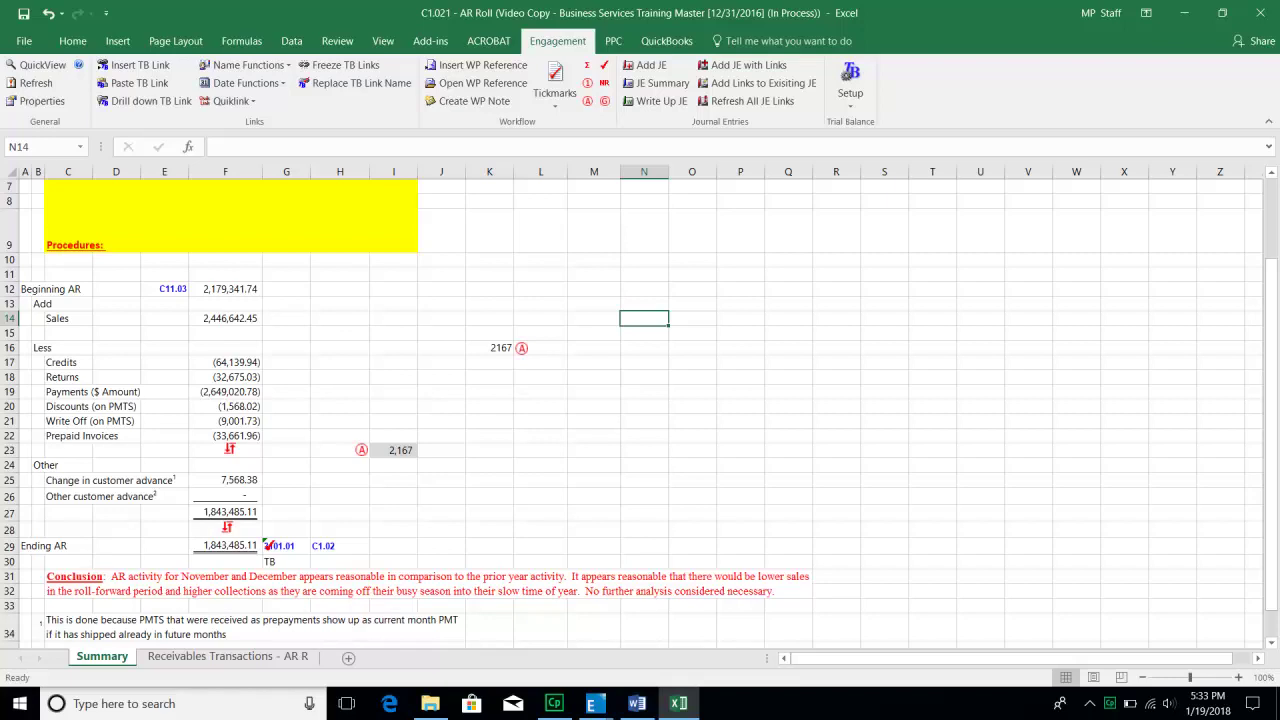
key("alt+F4")
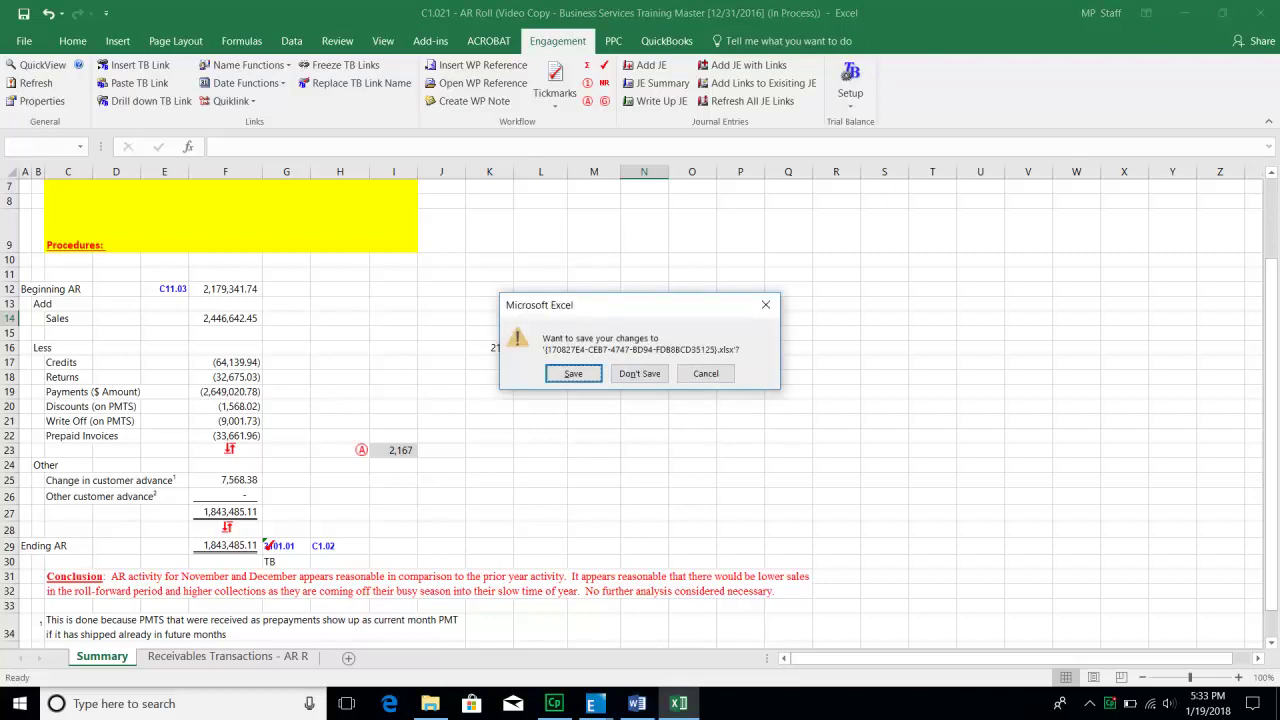
key("n")
Collapse the C Accounts Receivable, 5000 Assets and 7000 Income Statement folders in the binder index.
left_click(310, 302)
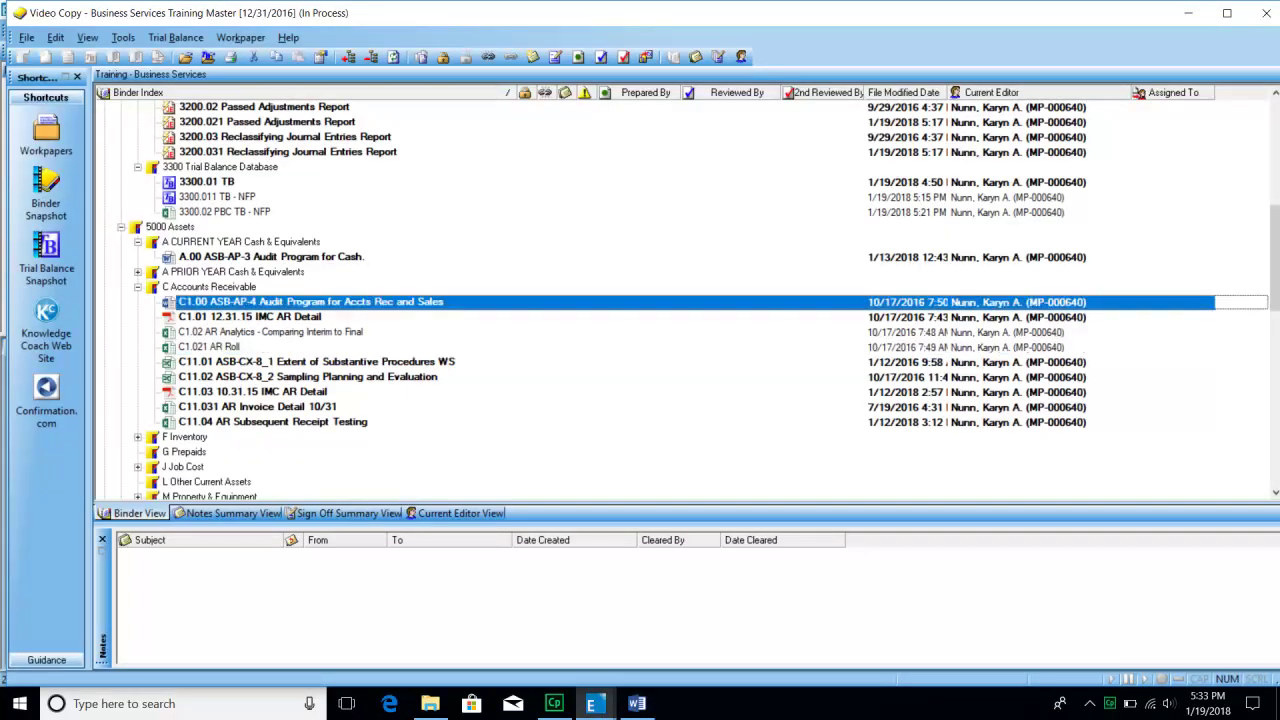
left_click(138, 287)
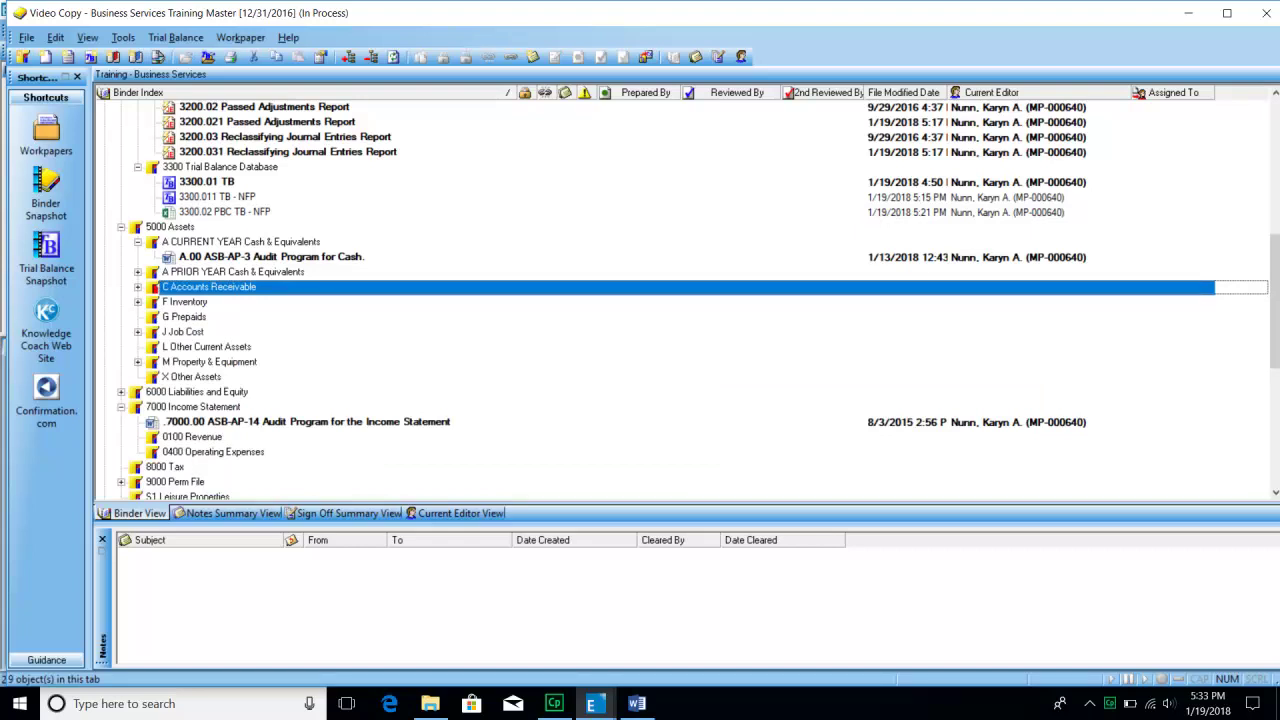
key("Left")
key("Left")
double_click(168, 258)
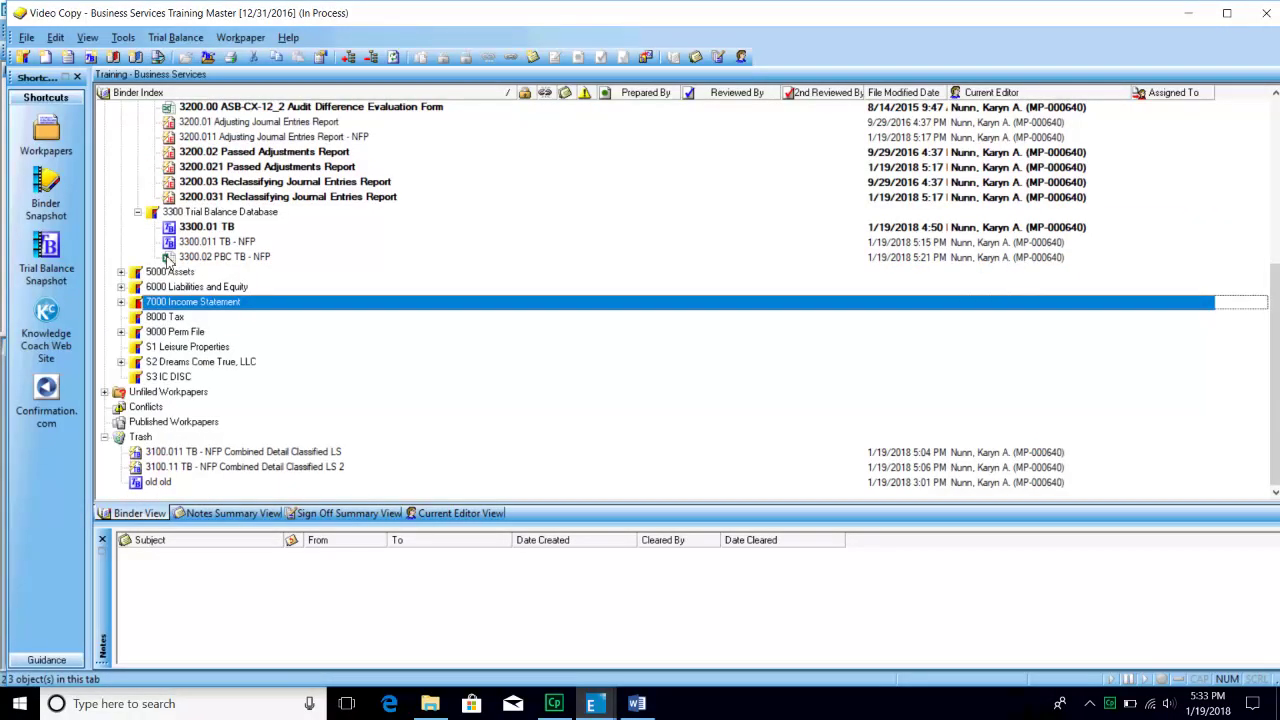
scroll(168, 258, "up", 3)
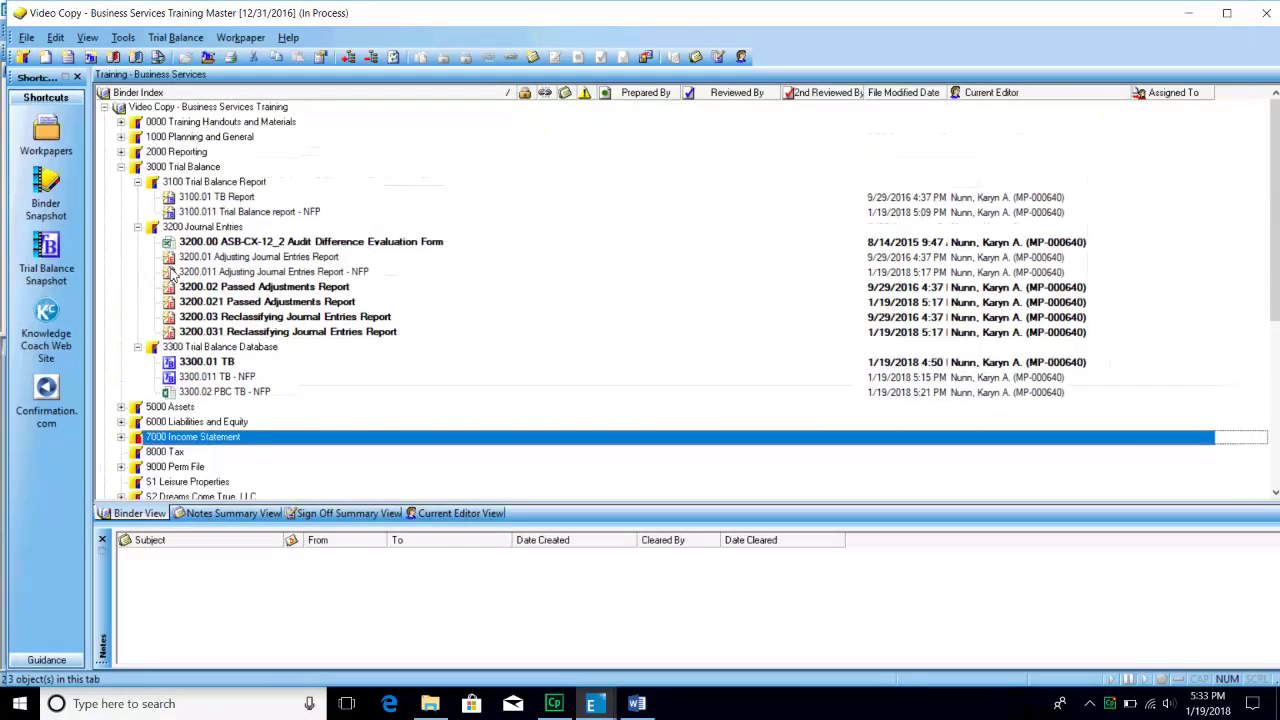